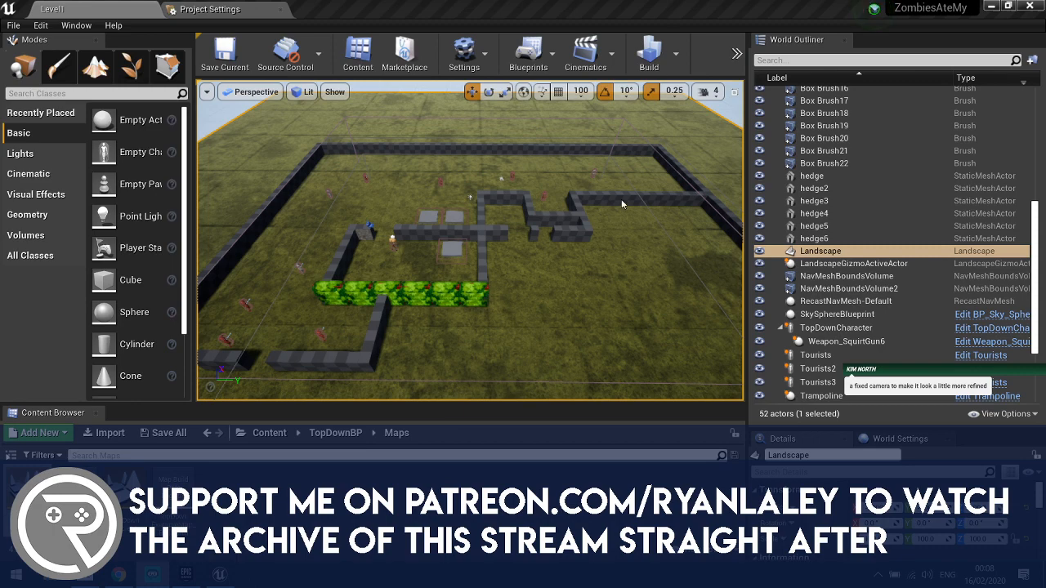
- Examine the Level1 layout around the walls, hedge row, trampolines and characters from several heights and angles
right_click_drag(488, 240, 351, 242)
right_click_drag(470, 240, 543, 255)
right_click_drag(470, 241, 564, 246)
right_click_drag(470, 240, 612, 247)
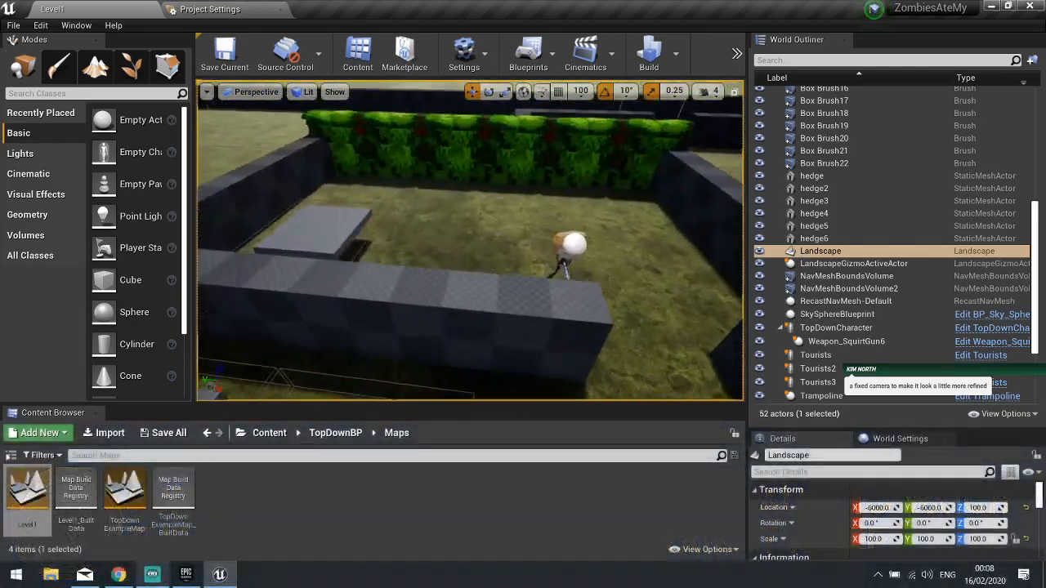
right_click_drag(470, 240, 400, 241)
right_click_drag(469, 240, 400, 242)
right_click_drag(470, 240, 523, 241)
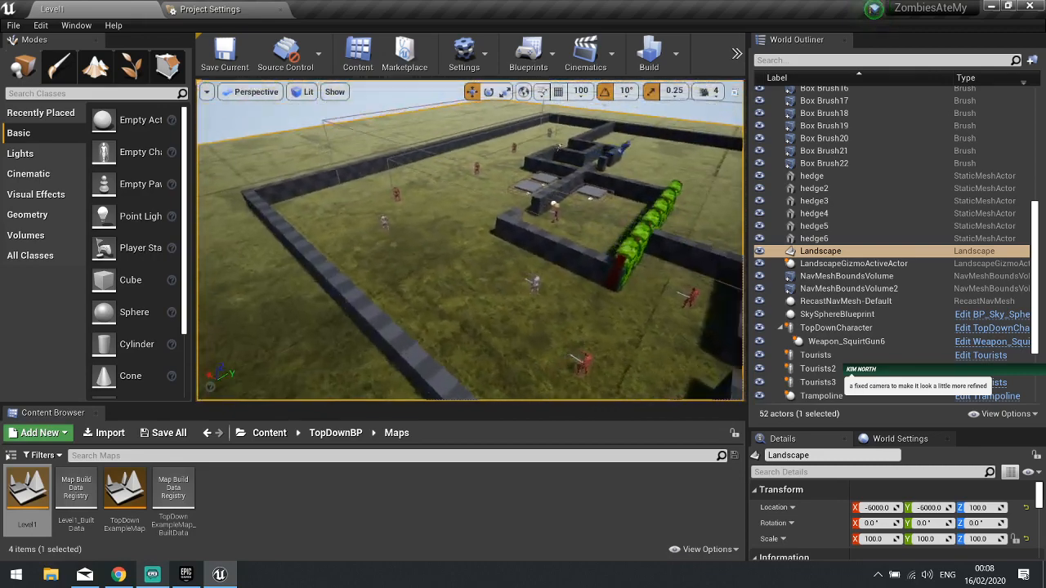
right_click_drag(469, 240, 531, 253)
mouse_move(470, 241)
right_mouse_down()
mouse_move(396, 242)
mouse_move(458, 243)
right_mouse_up()
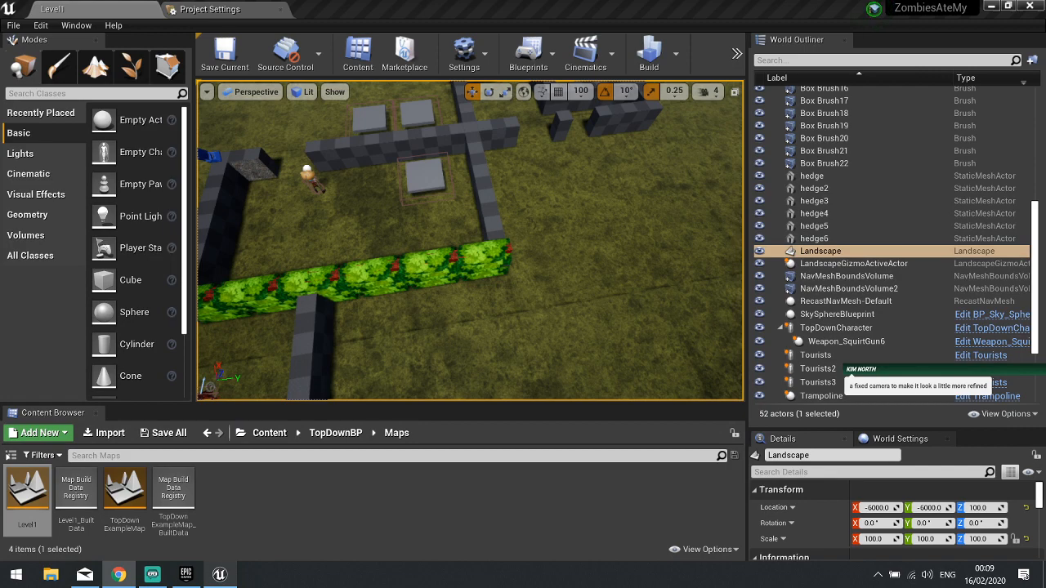
right_click_drag(470, 250, 584, 249)
key("a")
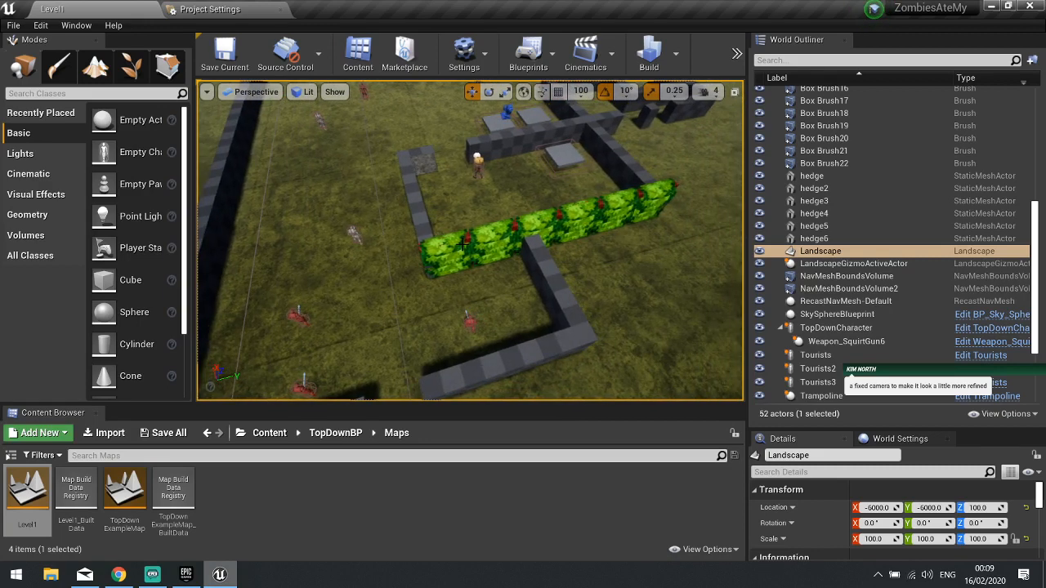
right_click_drag(501, 232, 555, 180)
right_click_drag(508, 119, 584, 154)
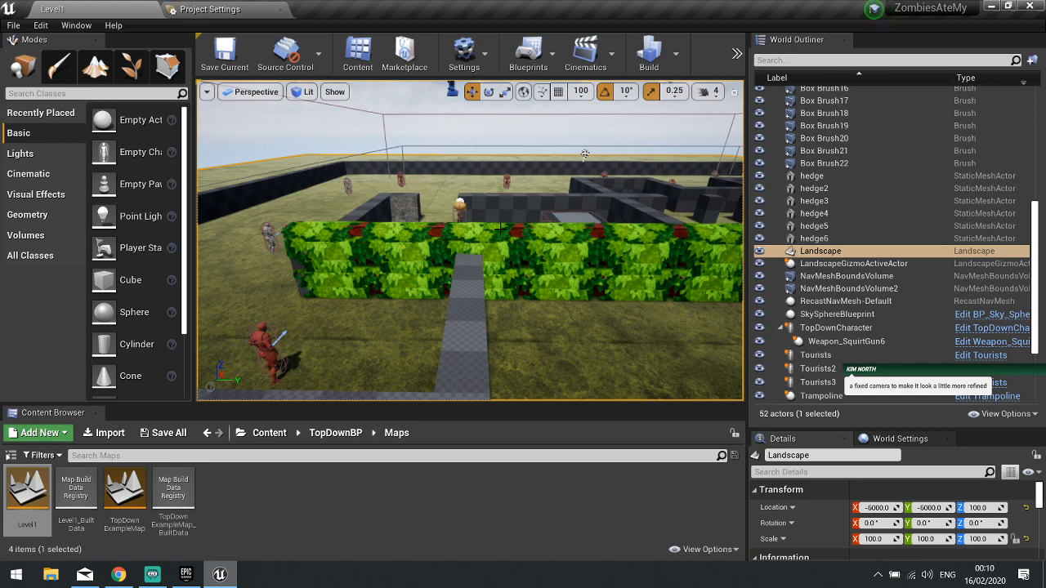
right_click_drag(382, 197, 498, 253)
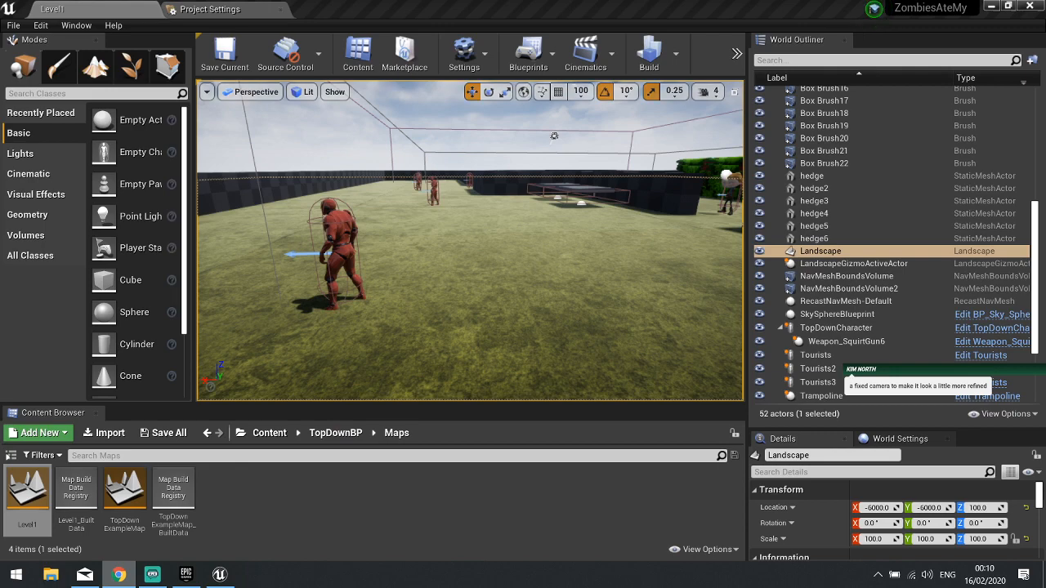
- Switch to the YouTube video "SNES Zombies Ate My Neighbors" in Chrome, mute it and start playback
left_click_drag(517, 0, 453, 214)
double_click(444, 241)
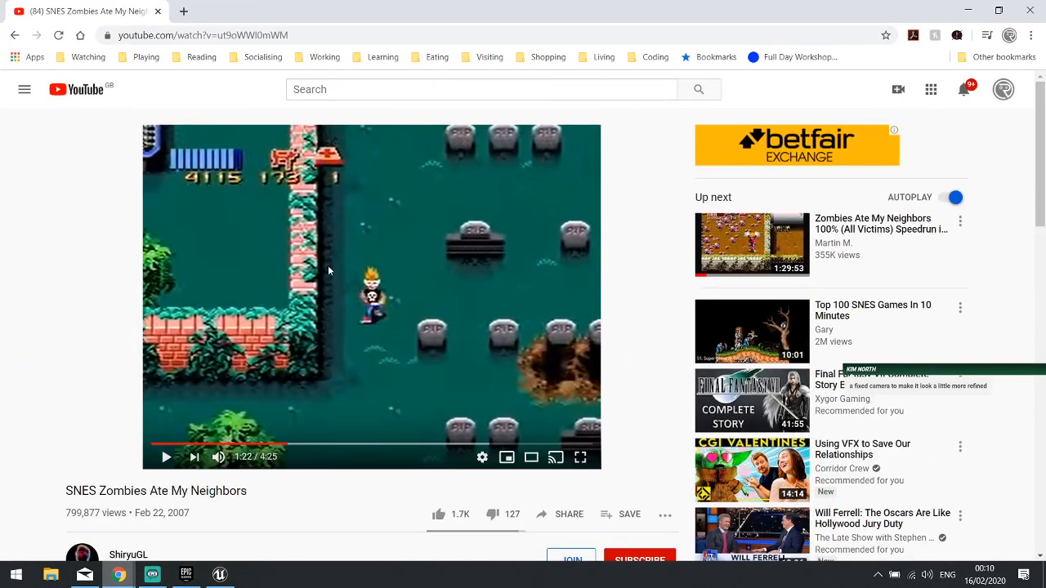
left_click(220, 575)
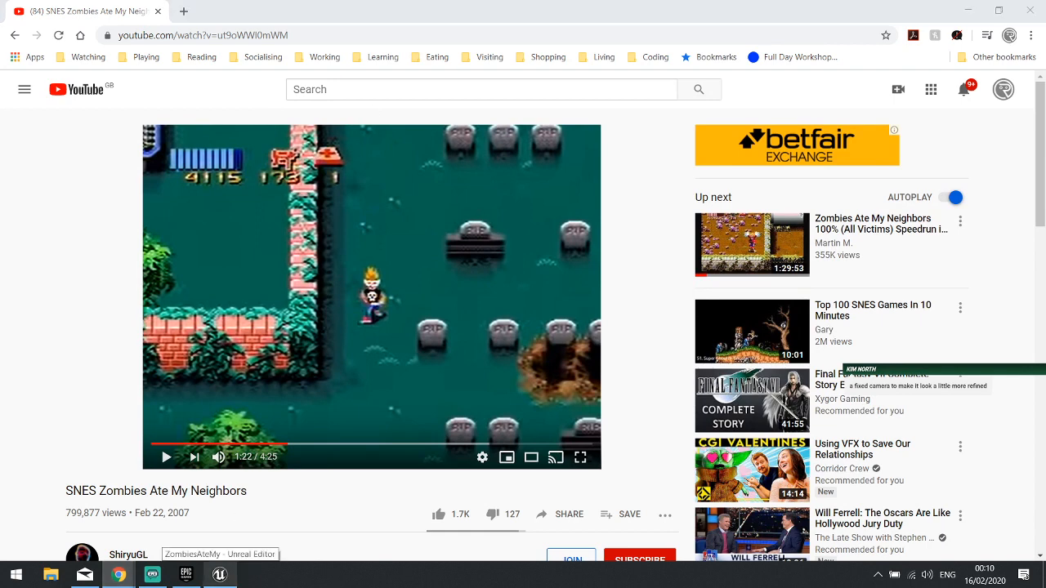
left_click(218, 457)
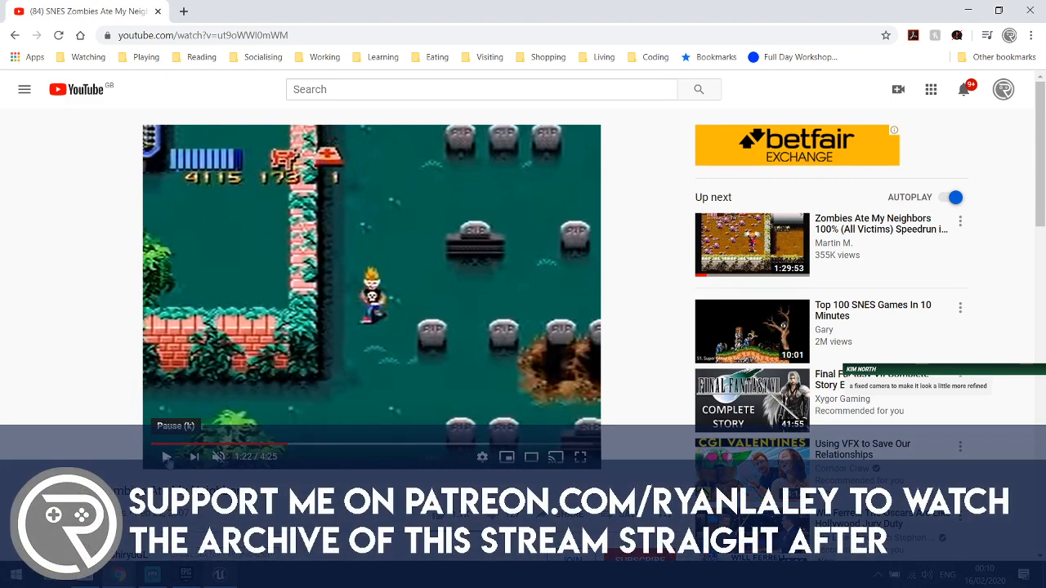
left_click(165, 457)
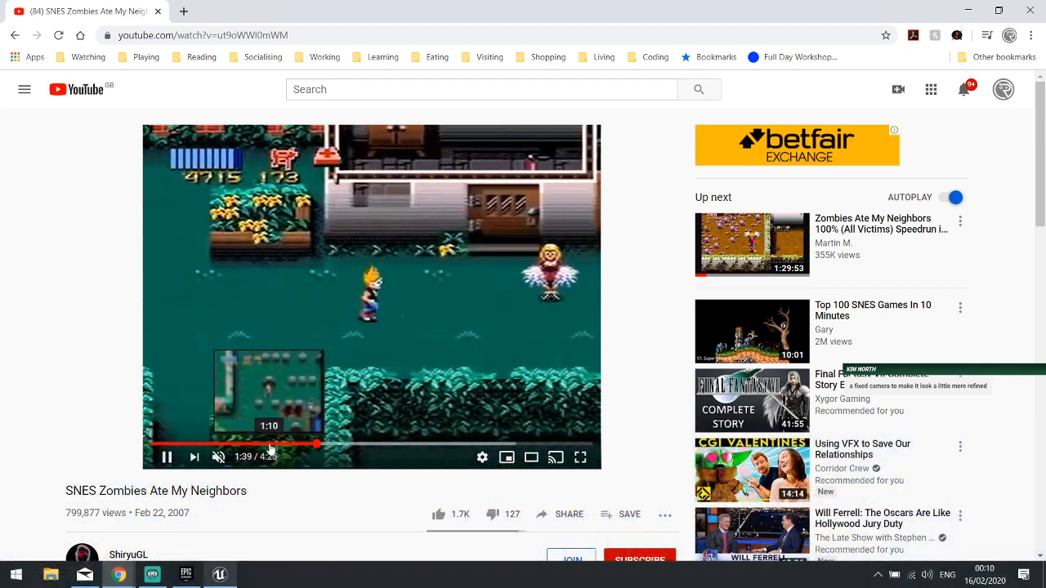
- Rewind the gameplay video to about 1:10 and earlier to review the level scenery, and pause it
left_click(270, 446)
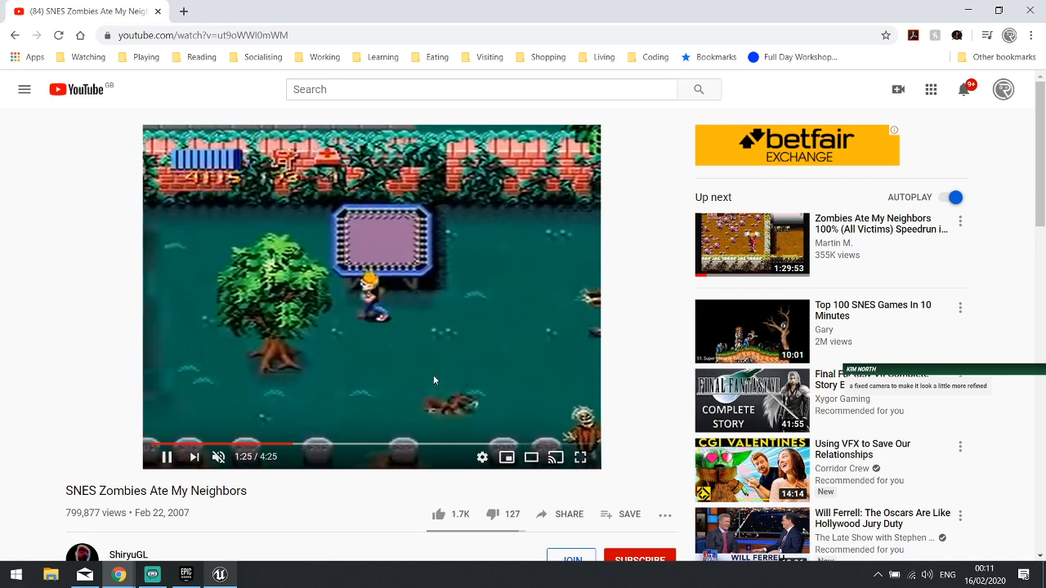
left_click(260, 446)
left_click(232, 446)
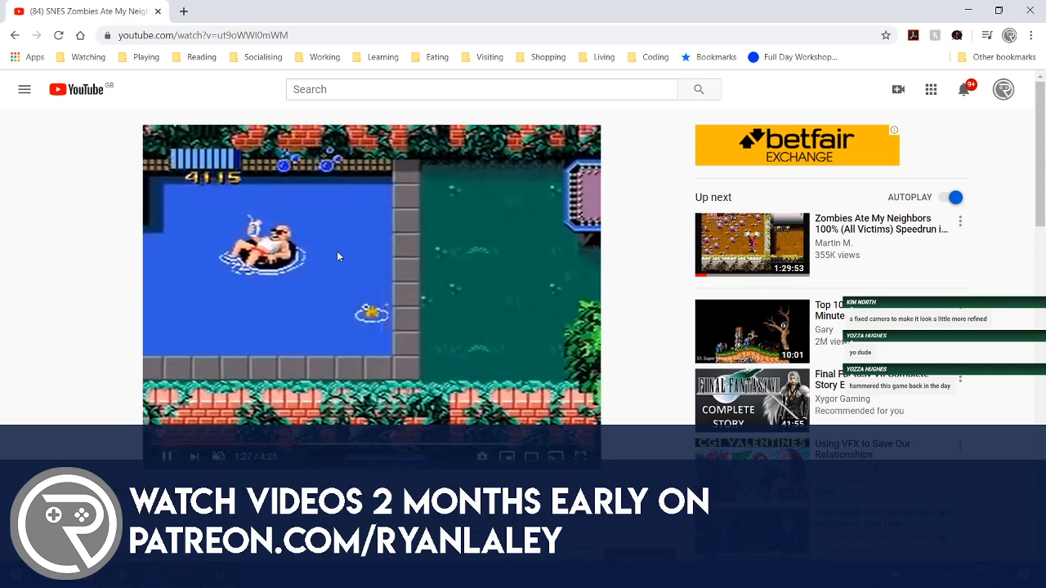
left_click(344, 267)
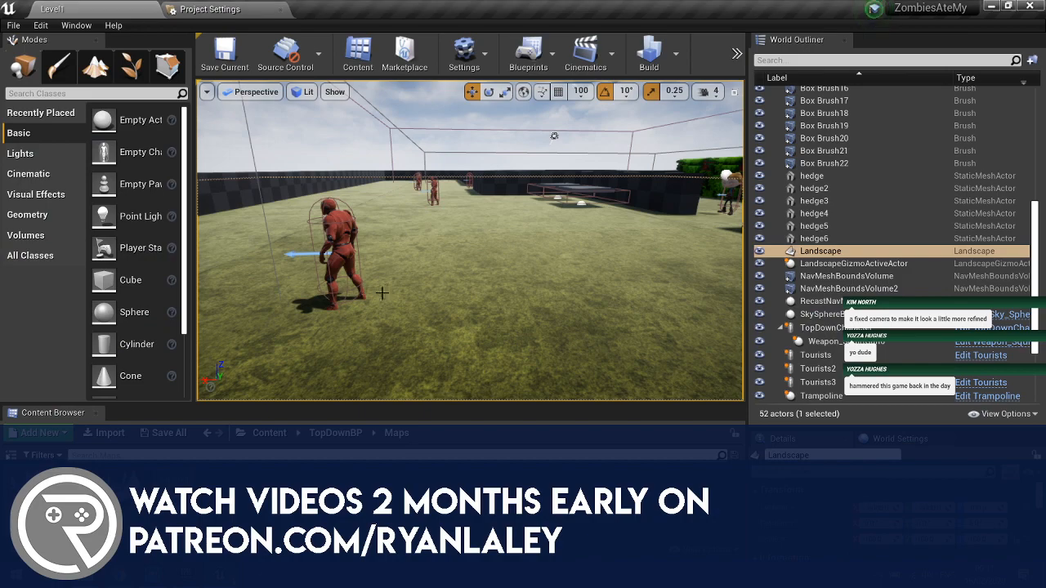
- Return to Unreal Editor and inspect the level from the zombies near the hedge up to an overhead view
right_click_drag(303, 250, 784, 359)
key("w")
key("a")
right_click_drag(413, 248, 417, 204)
key("w")
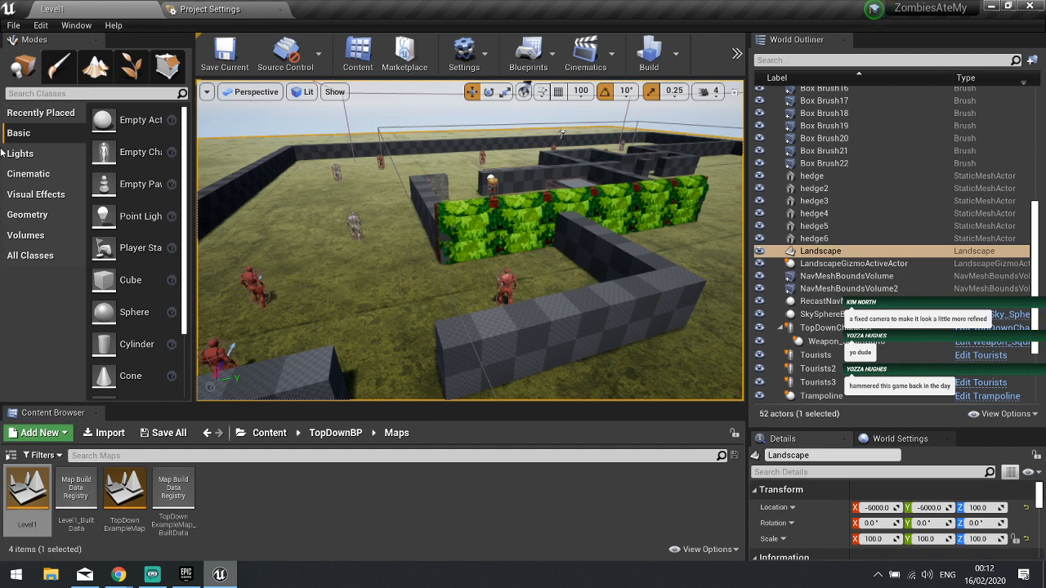
right_click_drag(463, 204, 477, 249)
key("w")
key("s")
key("a")
- Enlarge the Content Browser and create a folder named ParticleSystems in the root Content folder
left_click(274, 433)
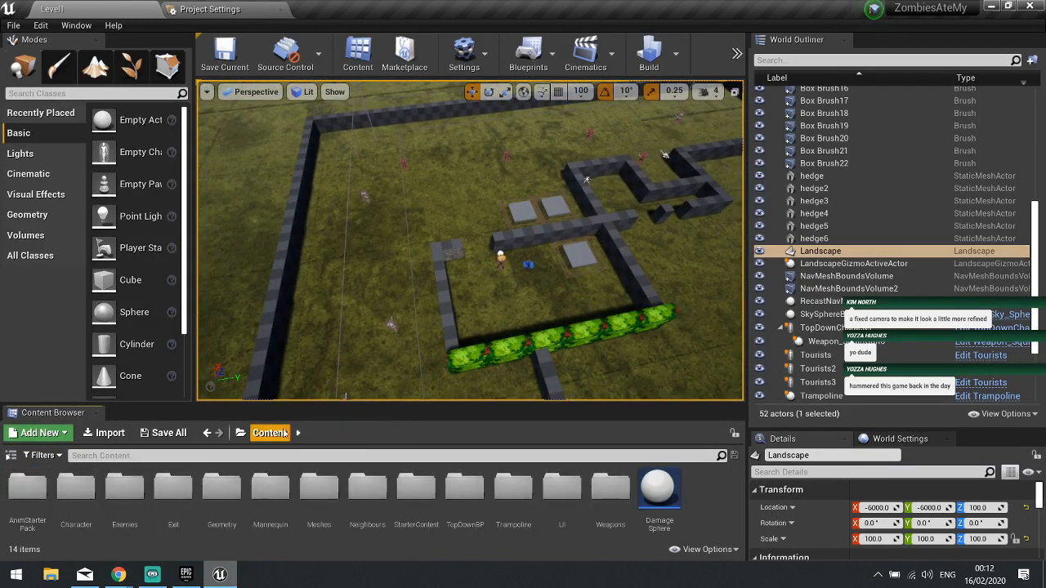
right_click_drag(458, 326, 425, 253)
key("w")
right_click_drag(528, 253, 530, 253)
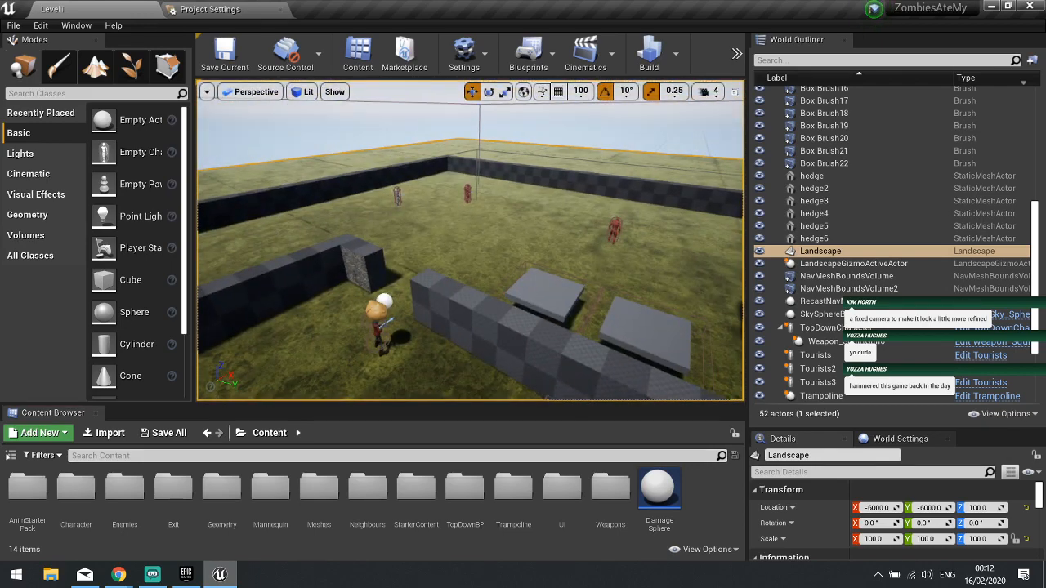
right_click_drag(351, 318, 427, 351)
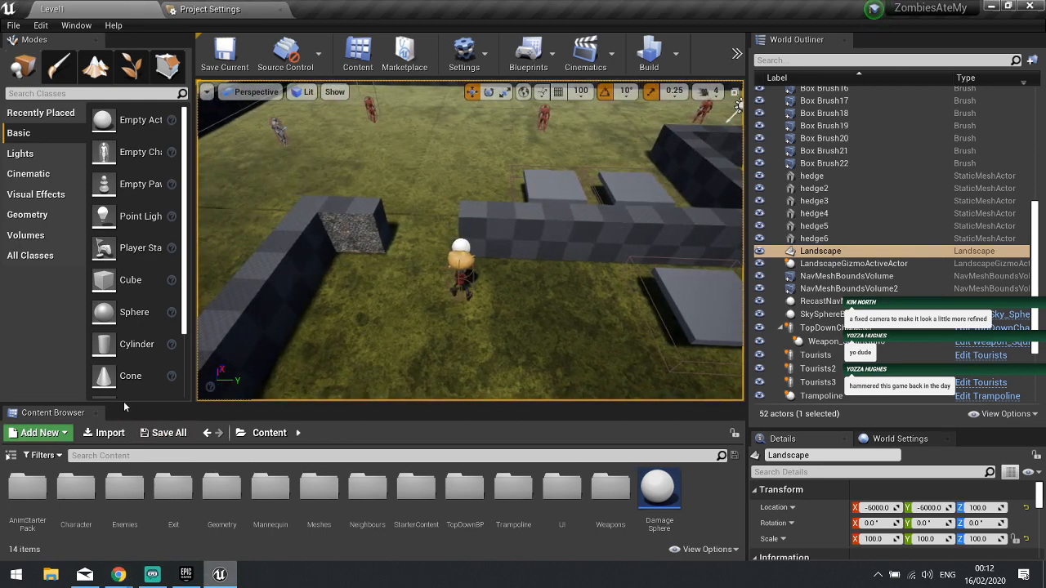
left_click_drag(124, 406, 126, 375)
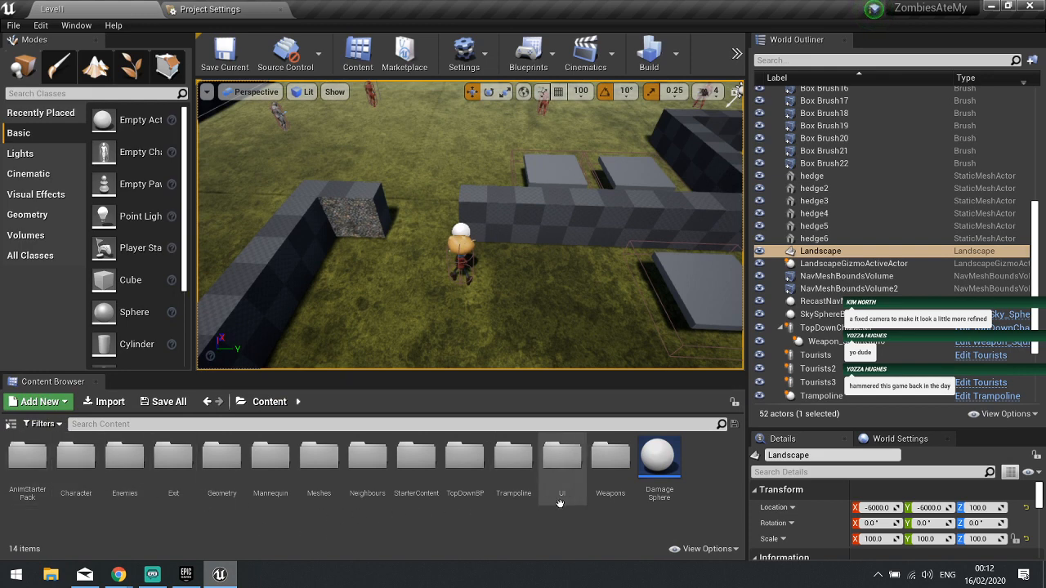
left_click(50, 404)
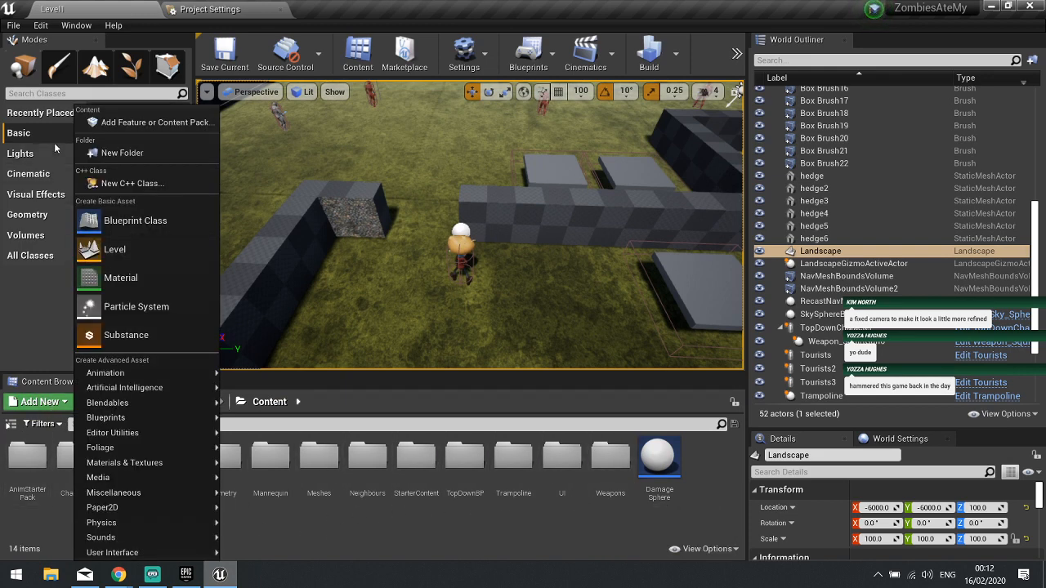
left_click(118, 152)
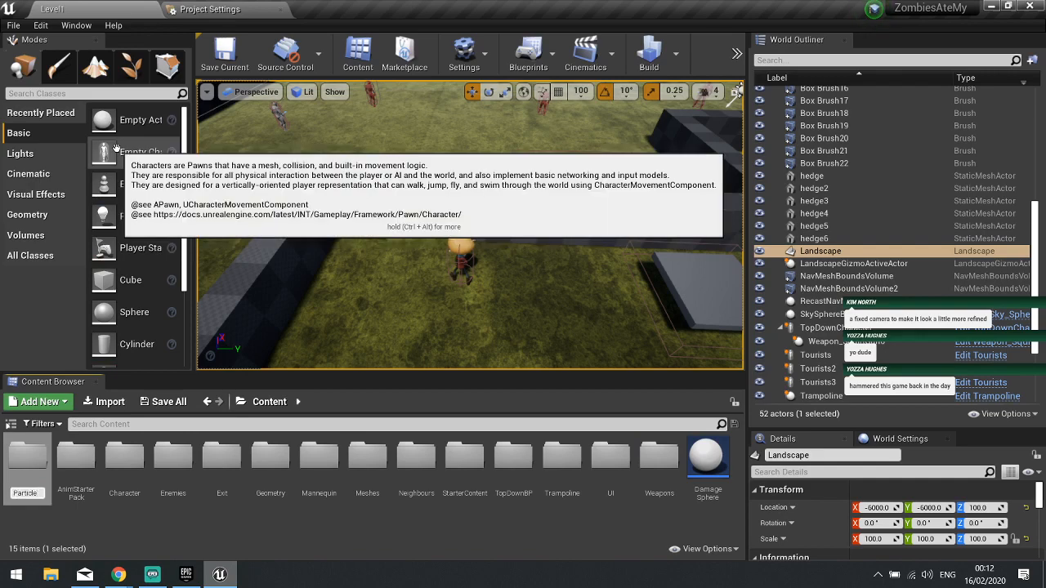
type("ParticleSystems")
key("Return")
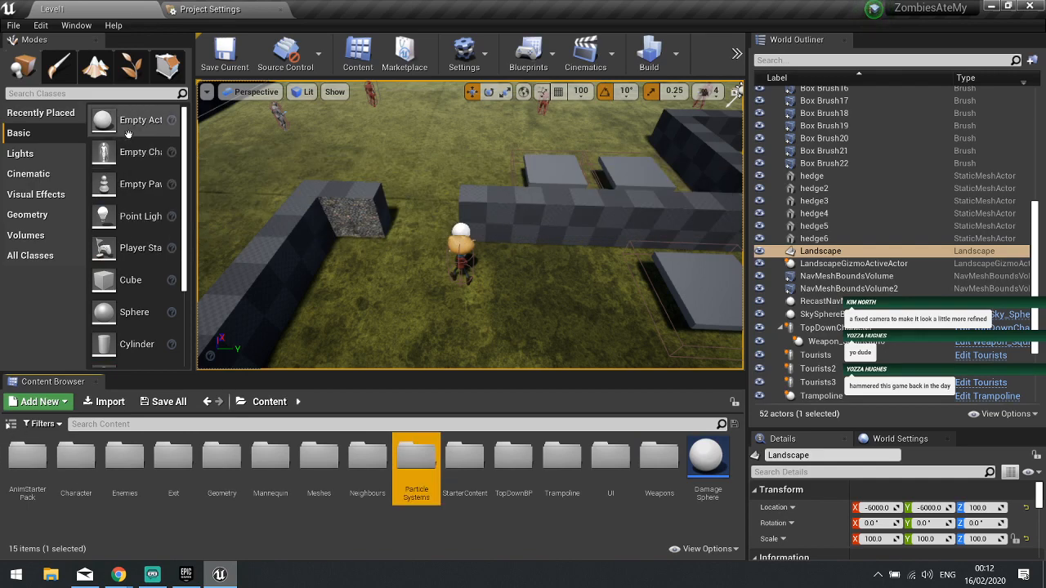
- Create a particle system named ZombieDeath_PS inside the ParticleSystems folder and open it for editing
double_click(414, 462)
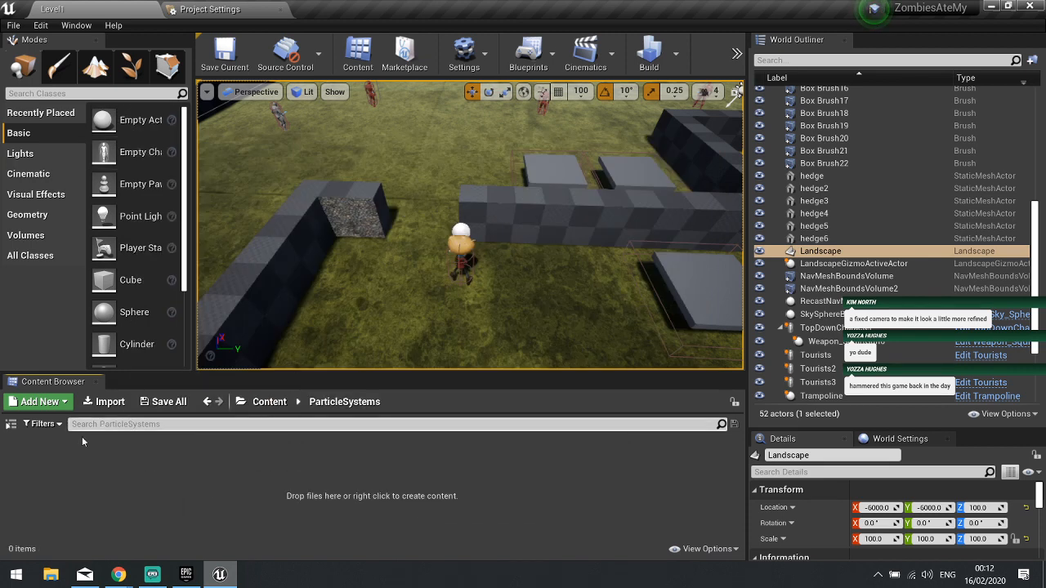
left_click(45, 402)
left_click(125, 308)
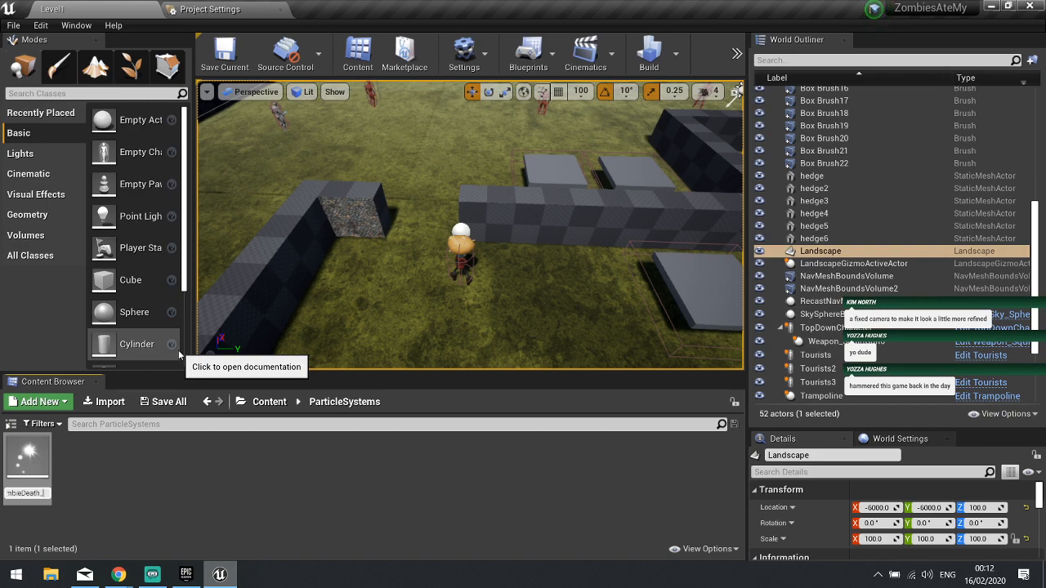
key("Return")
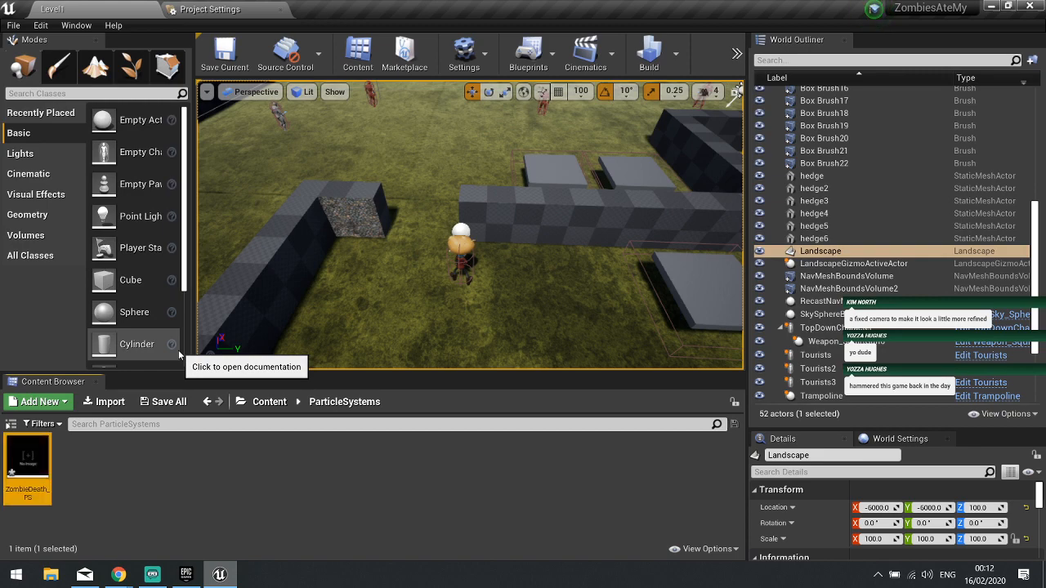
double_click(35, 454)
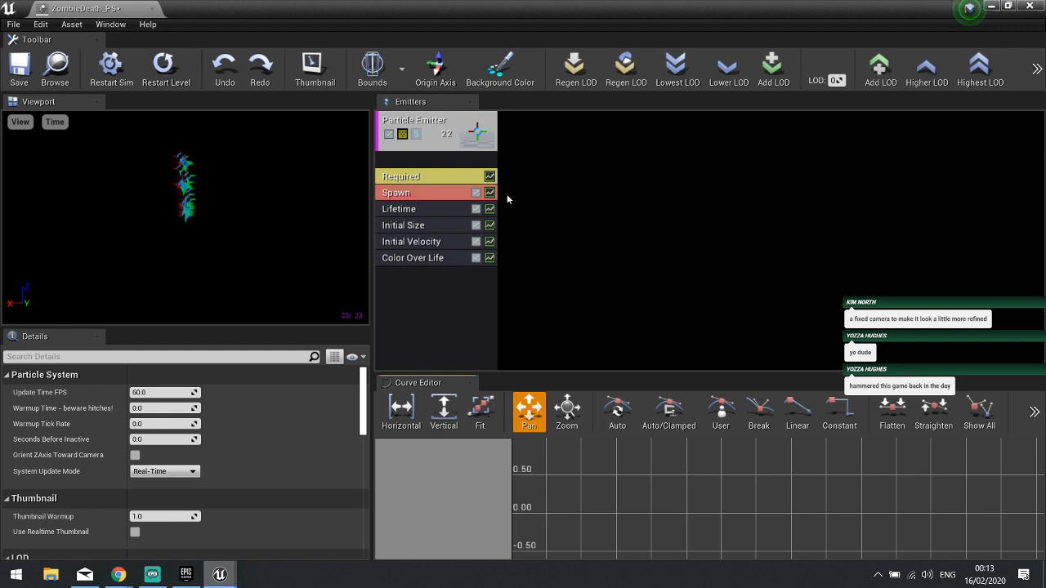
- Review the settings of the default emitter's modules, including Required, Spawn, Lifetime, Initial Size, Initial Velocity and Color Over Life
left_click(422, 201)
left_click(428, 241)
left_click(435, 258)
left_click(430, 227)
left_click(422, 210)
left_click(431, 177)
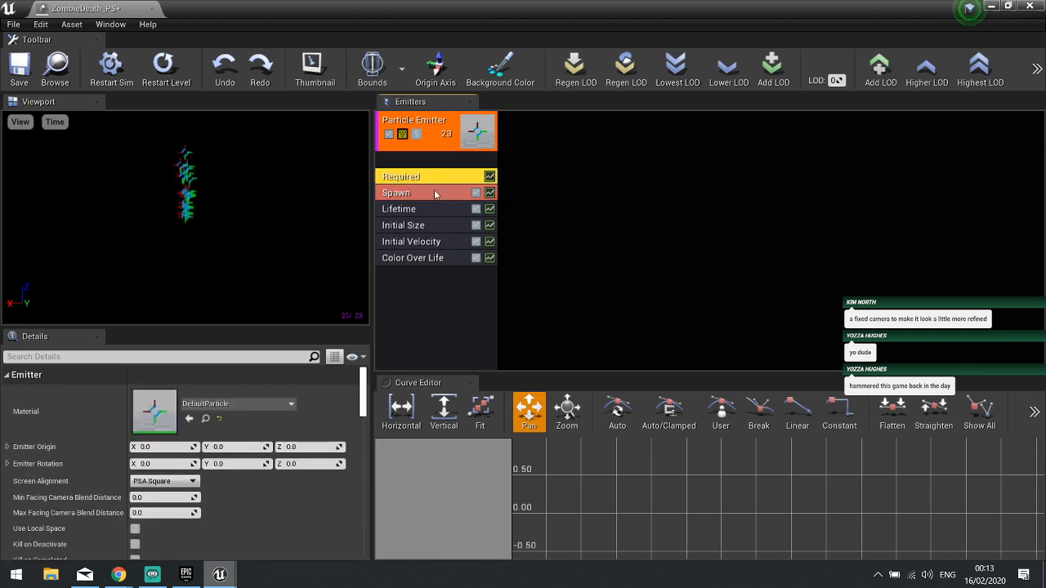
left_click(436, 194)
left_click(441, 227)
left_click(442, 260)
left_click(445, 319)
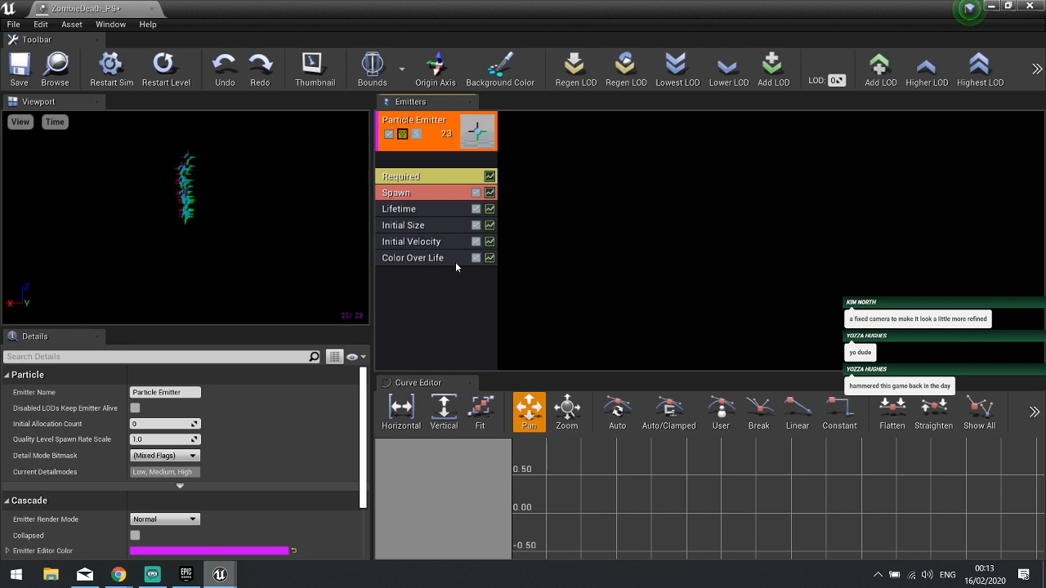
- Switch to the gameplay video in Chrome, rewind it to the earlier zombie scene and pause at 0:46
left_click(119, 574)
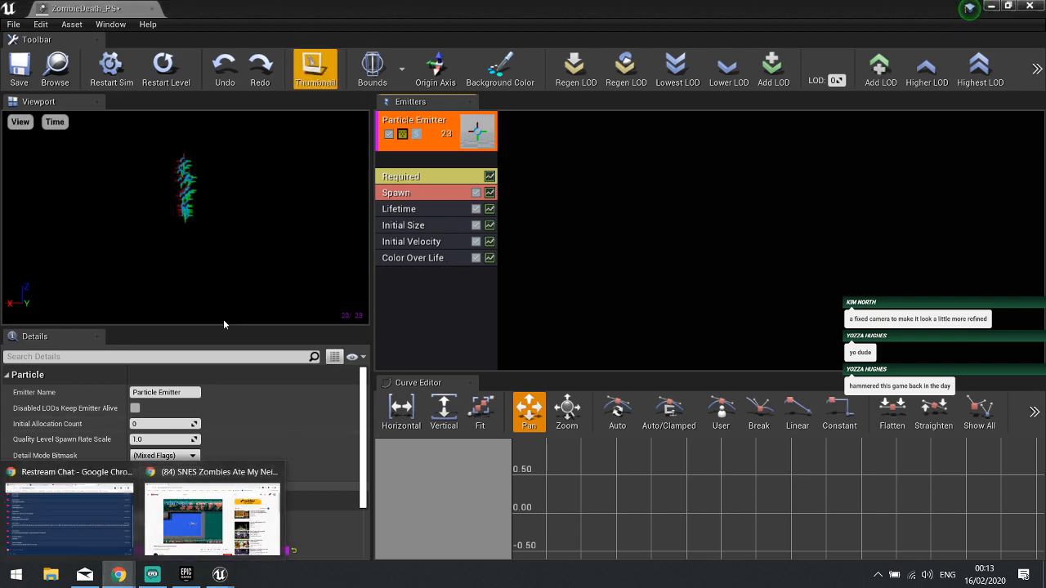
left_click(211, 519)
left_click_drag(265, 451, 209, 447)
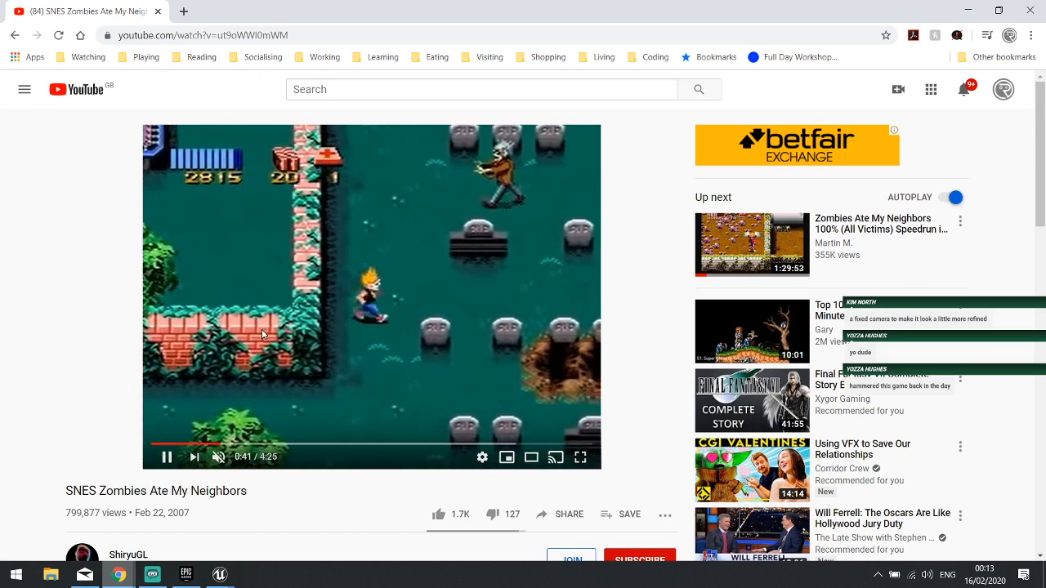
left_click(262, 330)
left_click(262, 330)
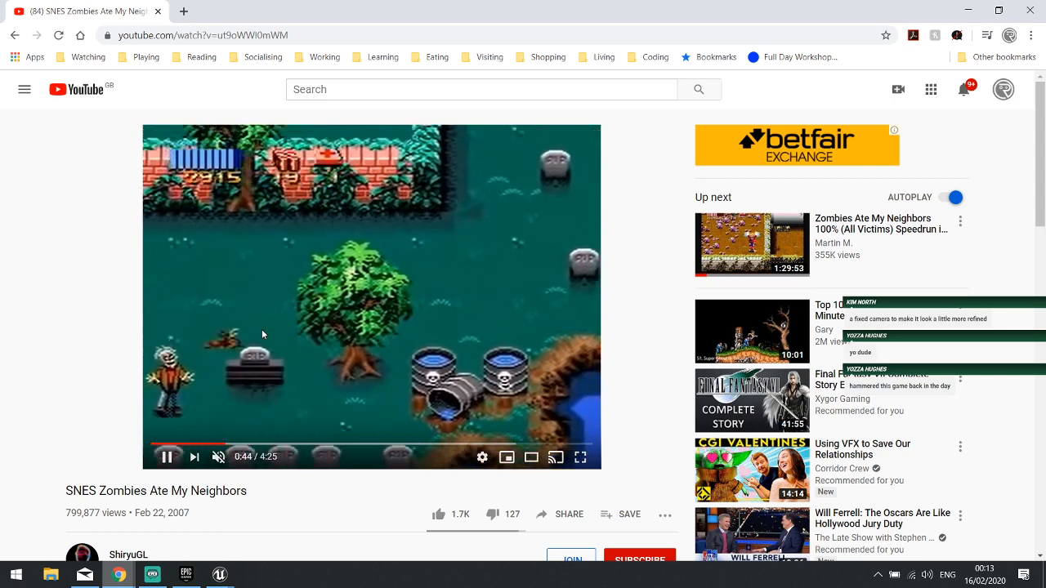
left_click(262, 330)
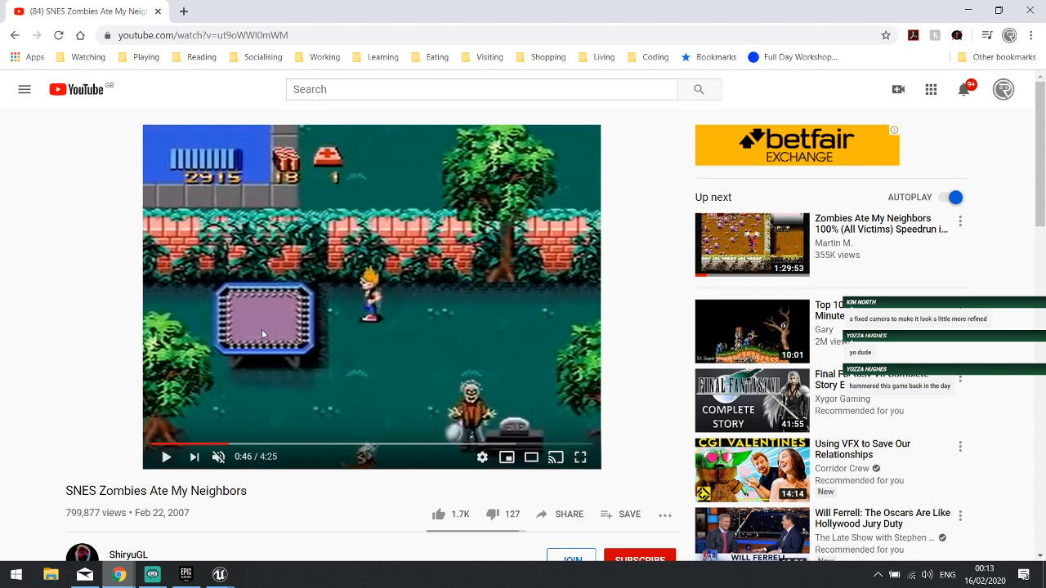
- Replay the zombie encounter from about 0:46 and view it full screen to study the zombie's death
key("Right")
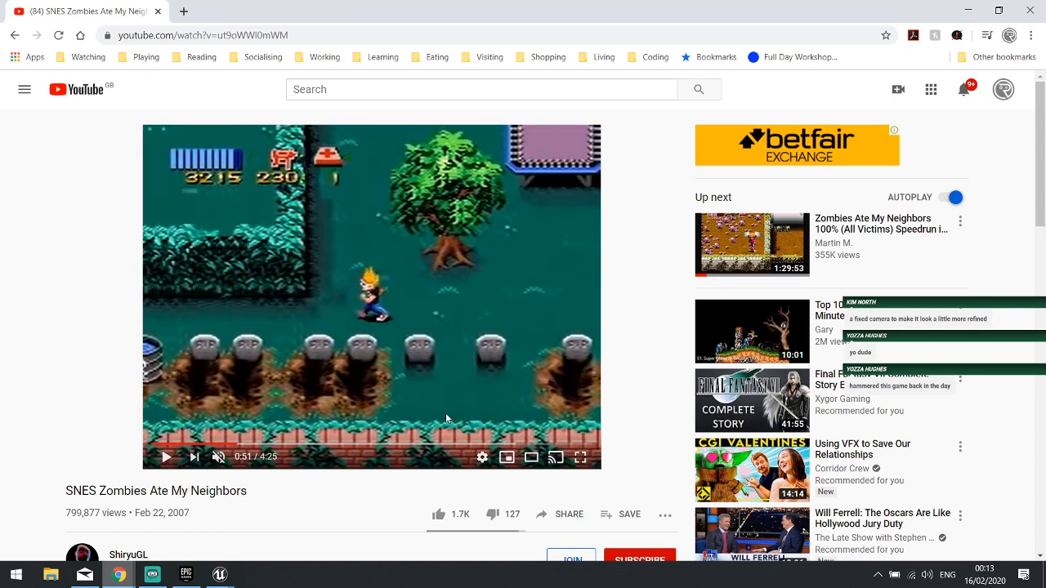
key("Left")
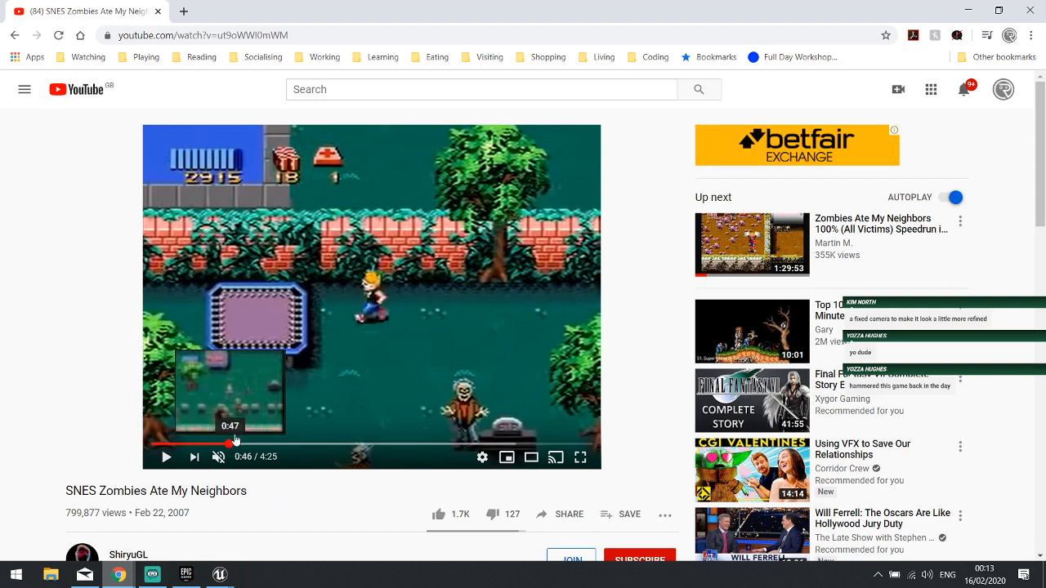
left_click(288, 375)
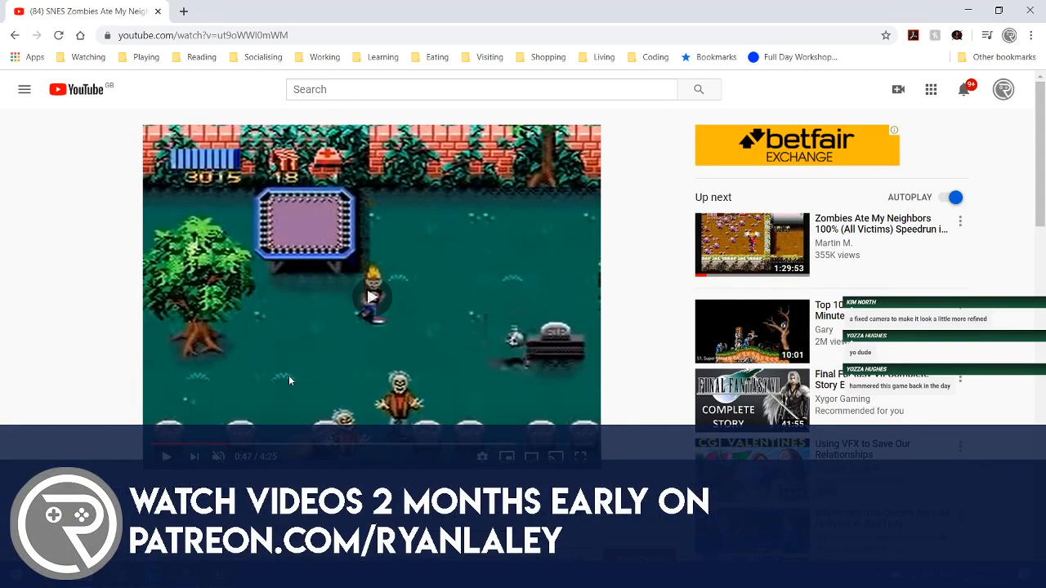
double_click(288, 376)
left_click(401, 374)
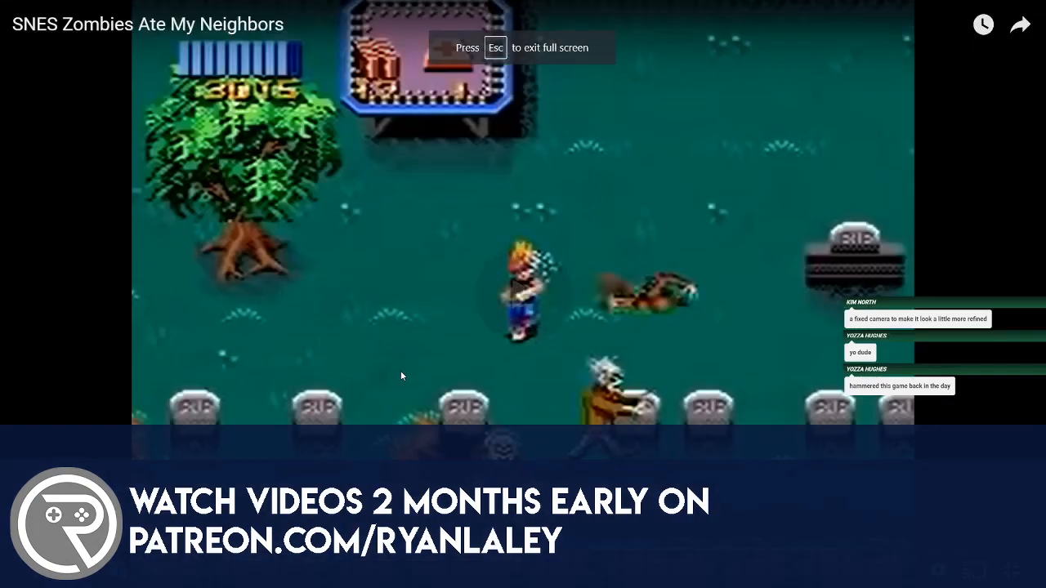
- Watch more zombie kills in the gameplay video, pause it at 0:56 and leave full screen
key("Right")
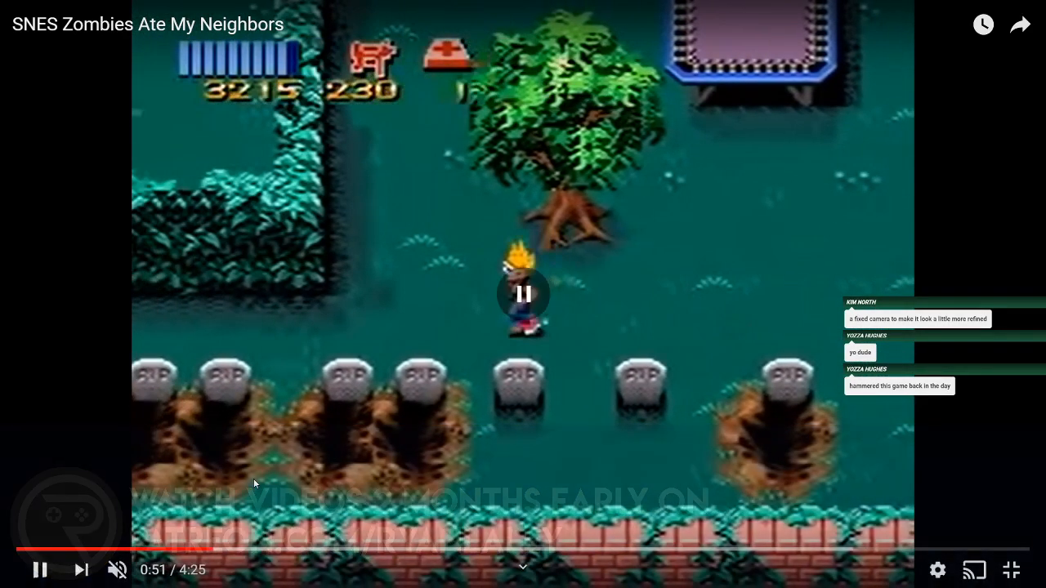
left_click(253, 478)
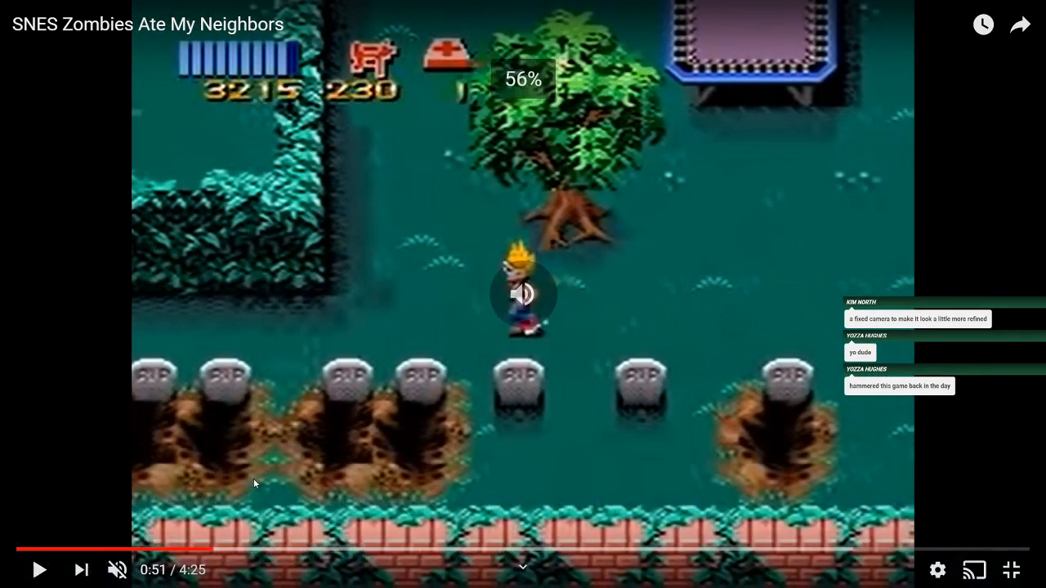
left_click(253, 478)
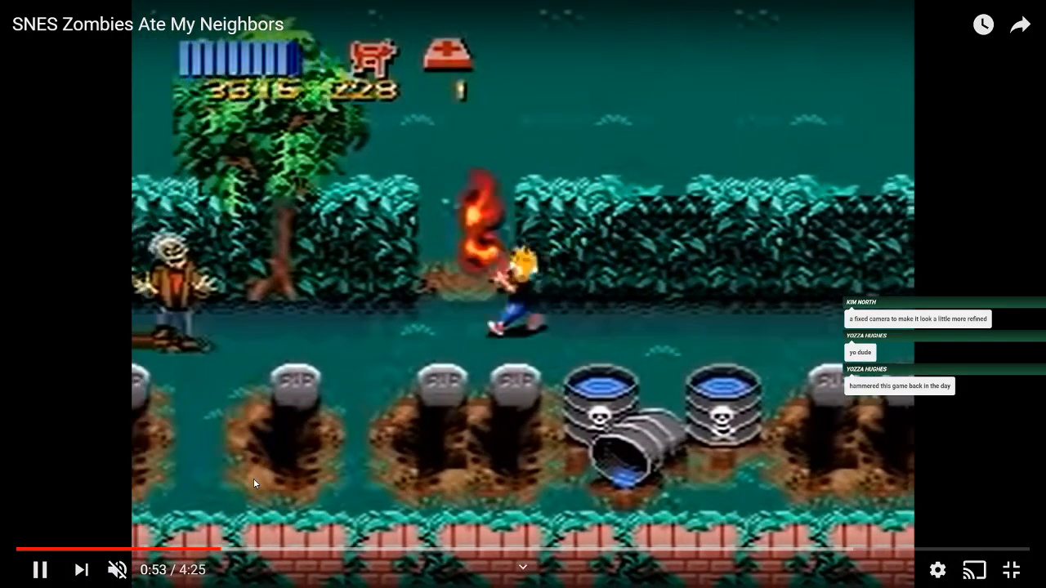
key("Left")
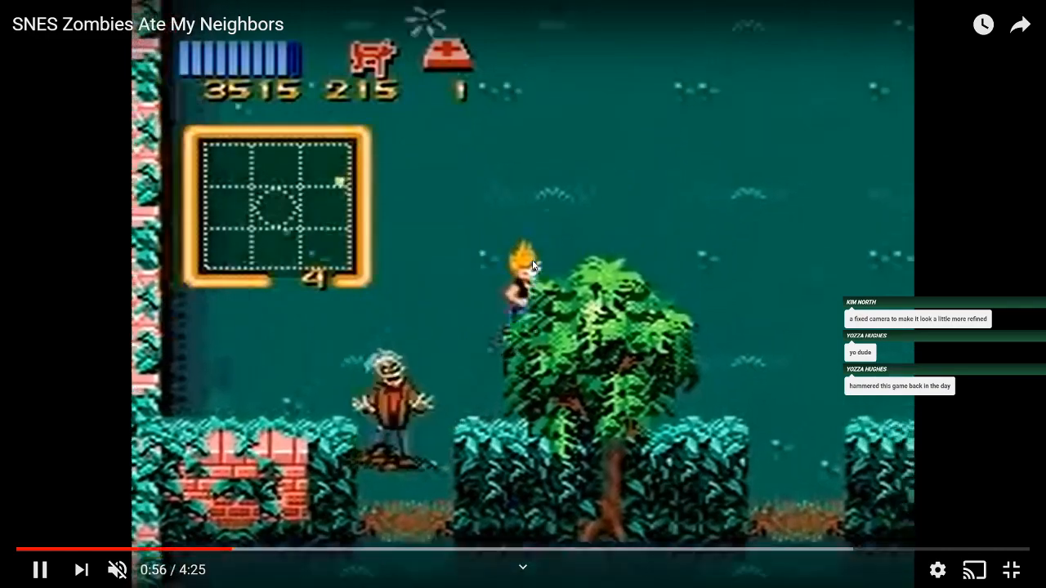
left_click(564, 244)
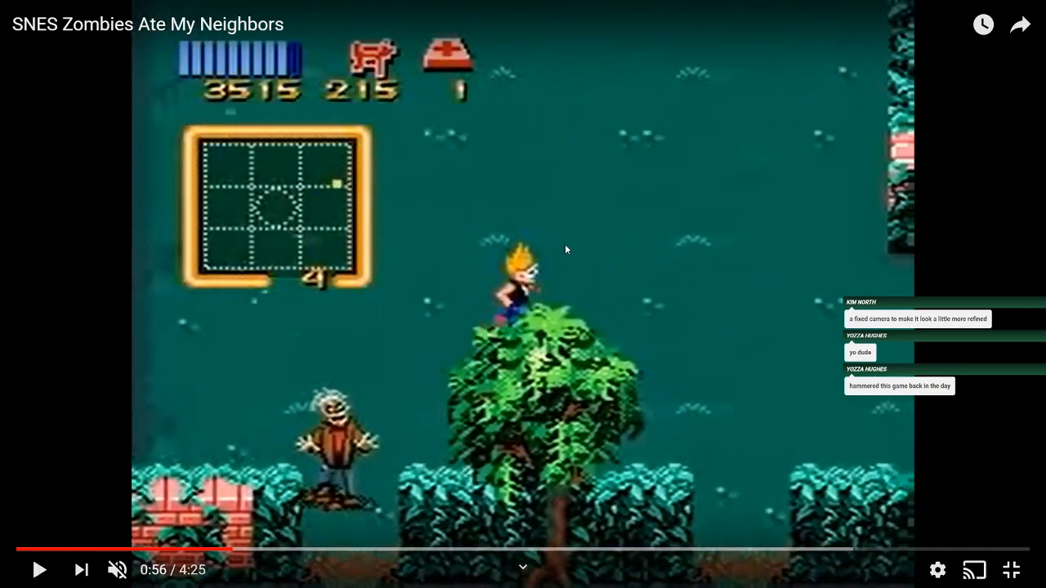
key("Escape")
- Switch to the ZombieDeath_PS particle editor in Unreal and set the Spawn module's constant rate to 0
mouse_move(234, 582)
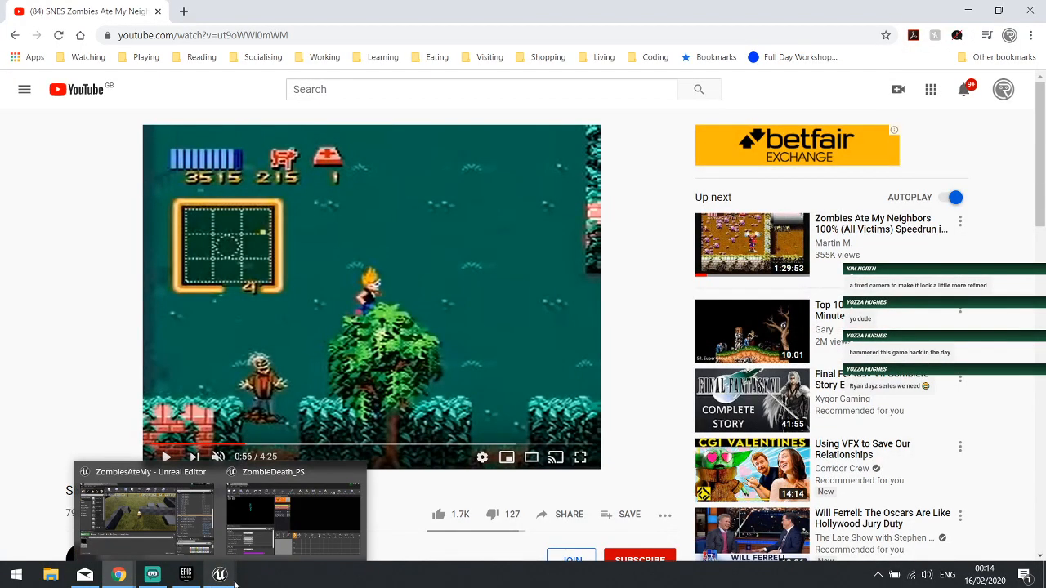
left_click(292, 513)
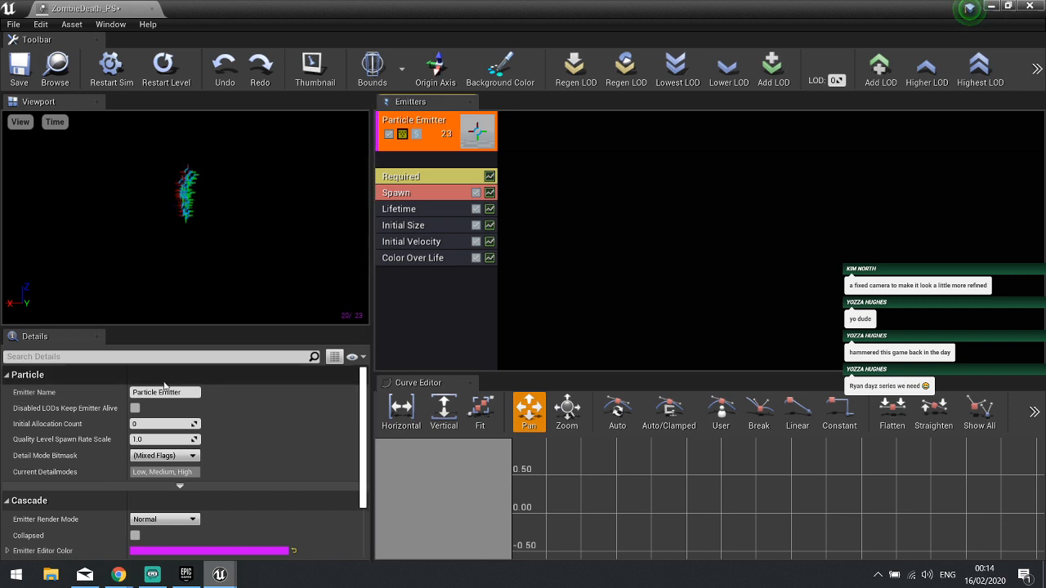
left_click(400, 194)
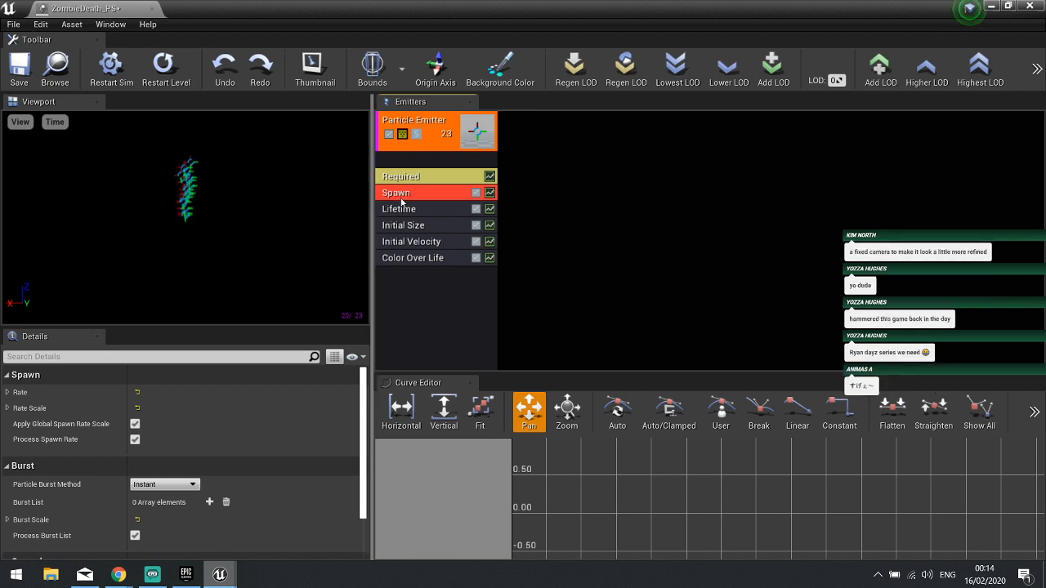
left_click(7, 392)
left_click(14, 408)
left_click(152, 424)
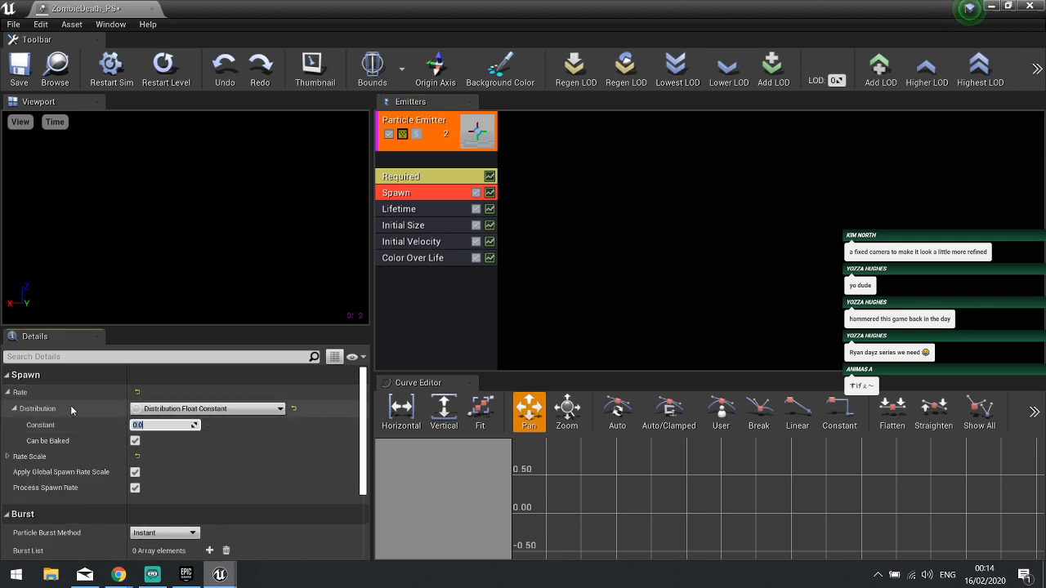
left_click(8, 393)
- Add one entry to the Spawn module's Burst List with a count of 10
scroll(51, 464, "down", 1)
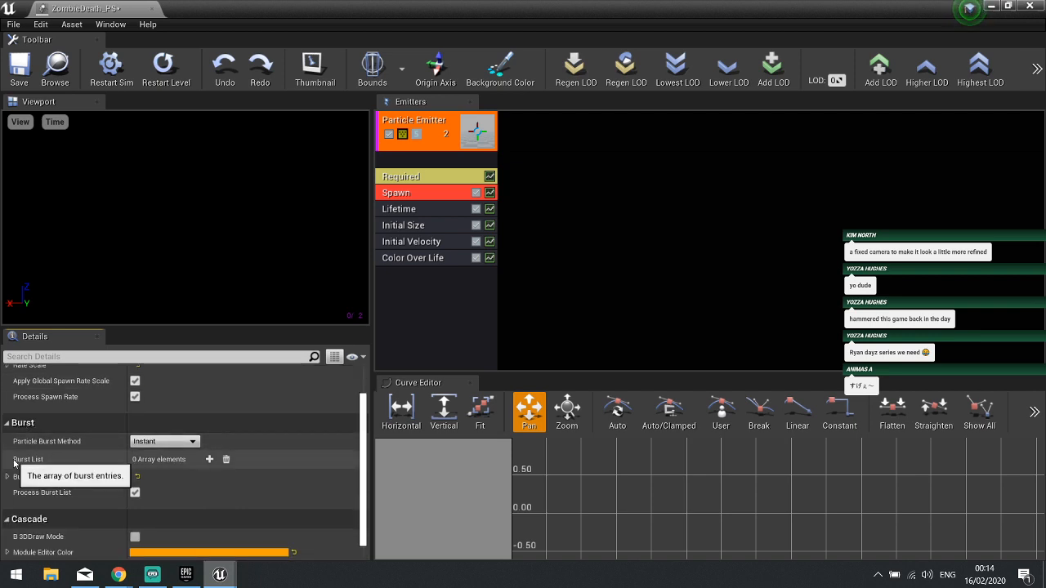
left_click(209, 460)
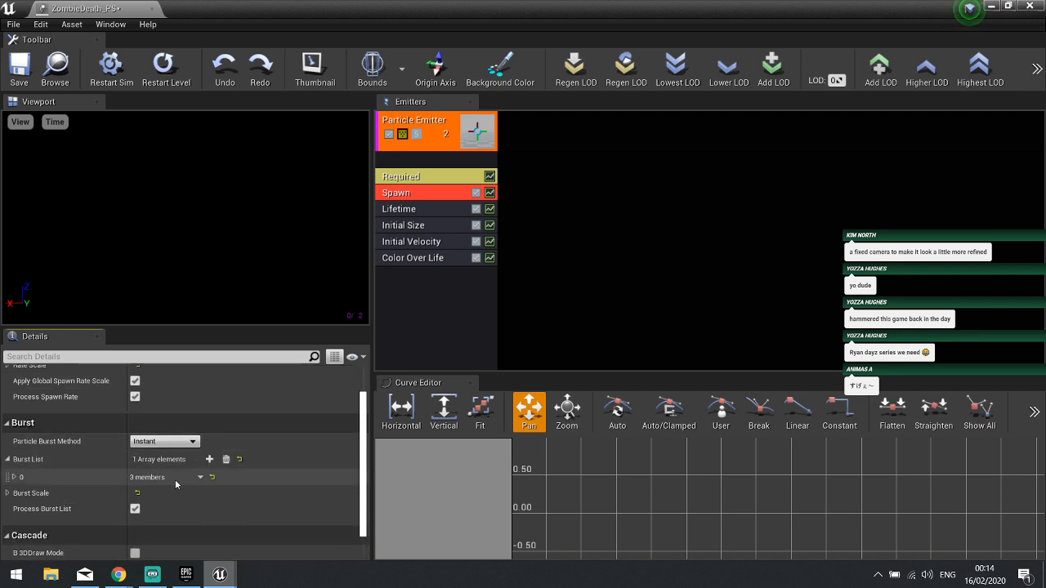
left_click(15, 478)
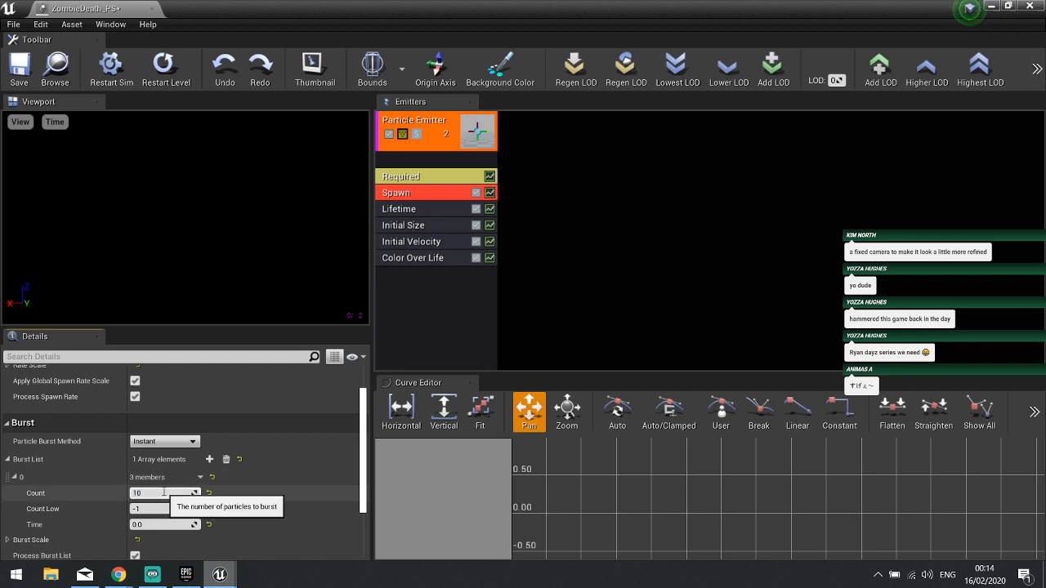
key("Return")
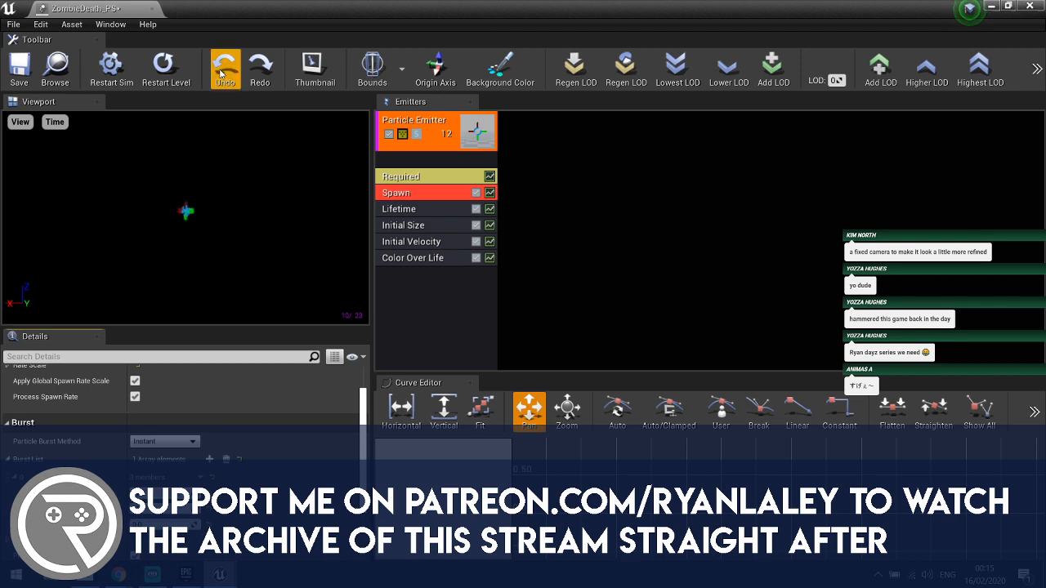
- Review the burst entry's Count, Count Low and Time settings, leaving the Spawn module at the end
scroll(265, 453, "down", 2)
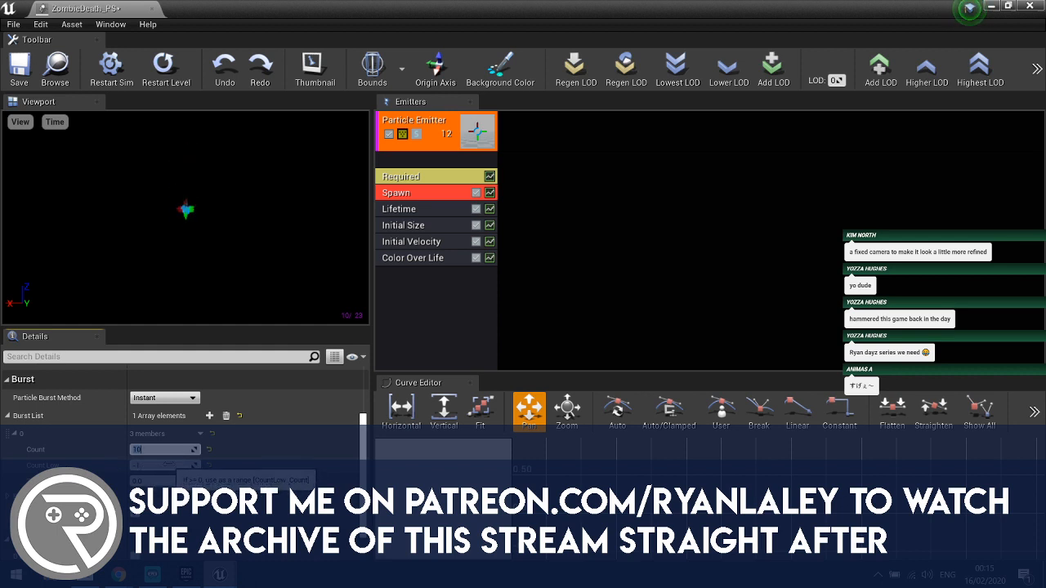
left_click(147, 443)
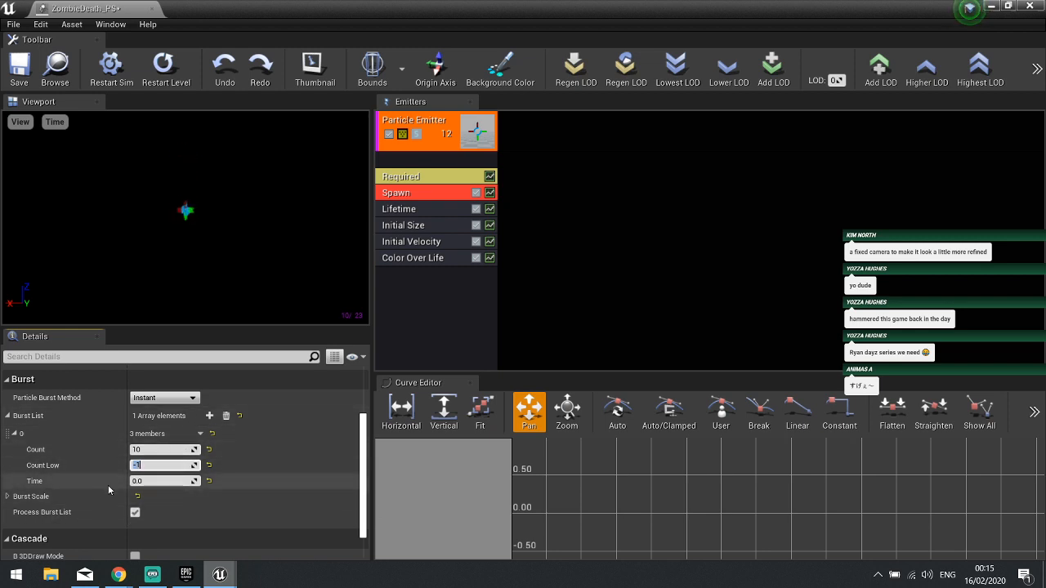
key("Tab")
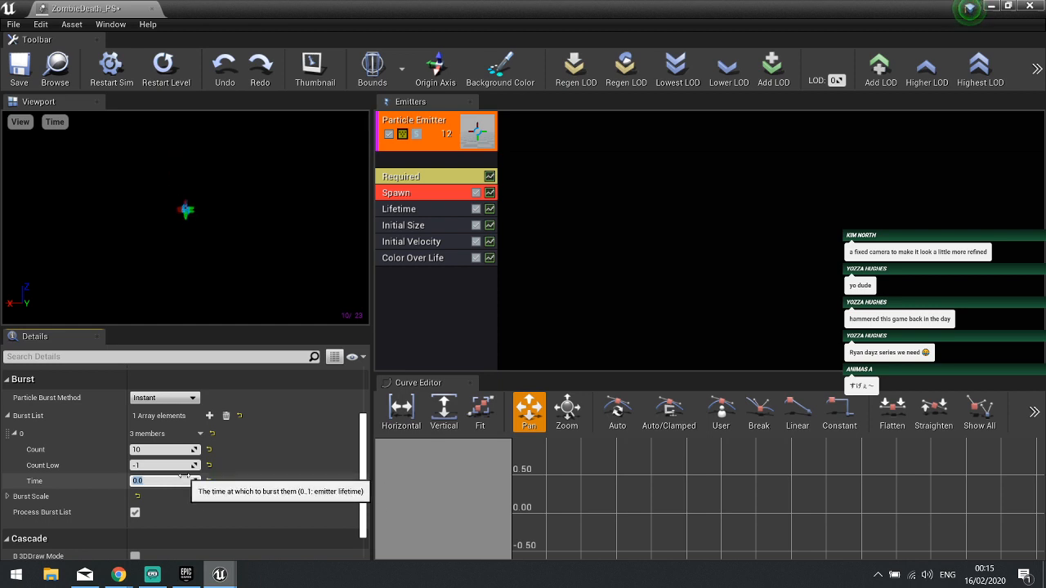
scroll(280, 488, "down", 1)
scroll(280, 488, "up", 2)
scroll(280, 489, "up", 2)
left_click(451, 299)
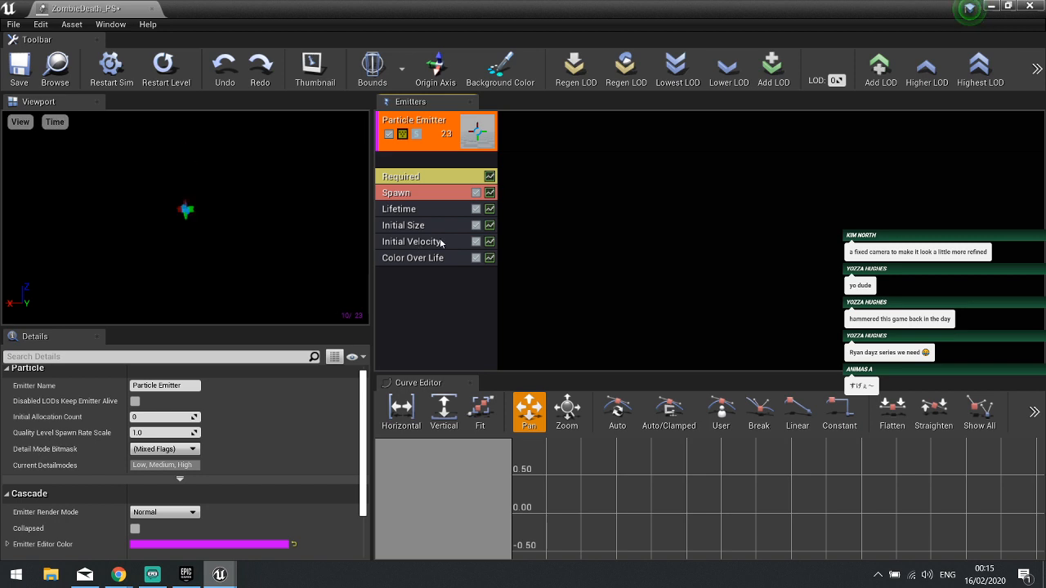
- Set the Initial Velocity module's maximum start velocity to 100 on both X and Y
left_click(412, 243)
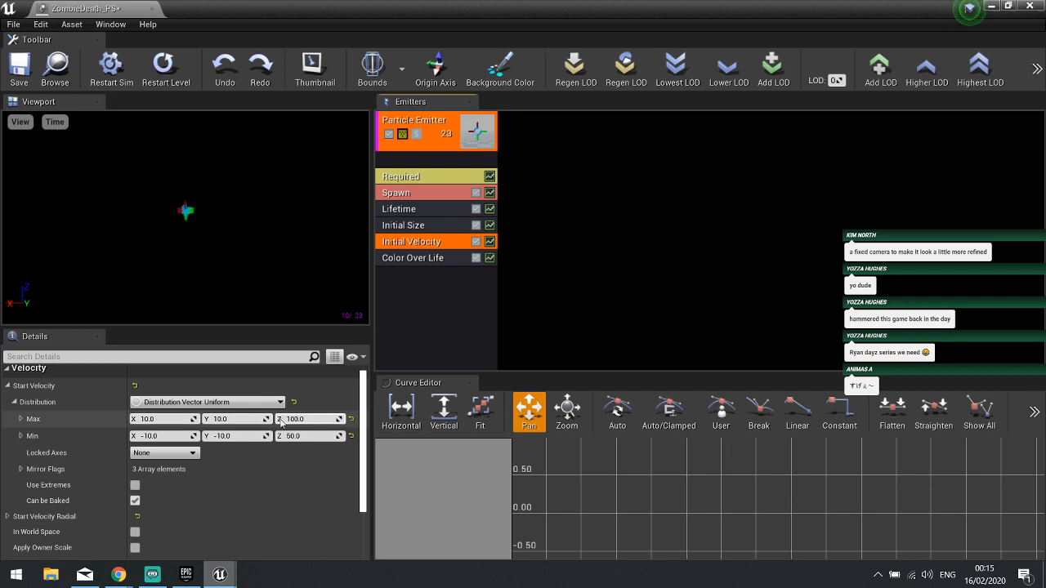
left_click(175, 418)
type("100")
key("Tab")
type("100")
key("Tab")
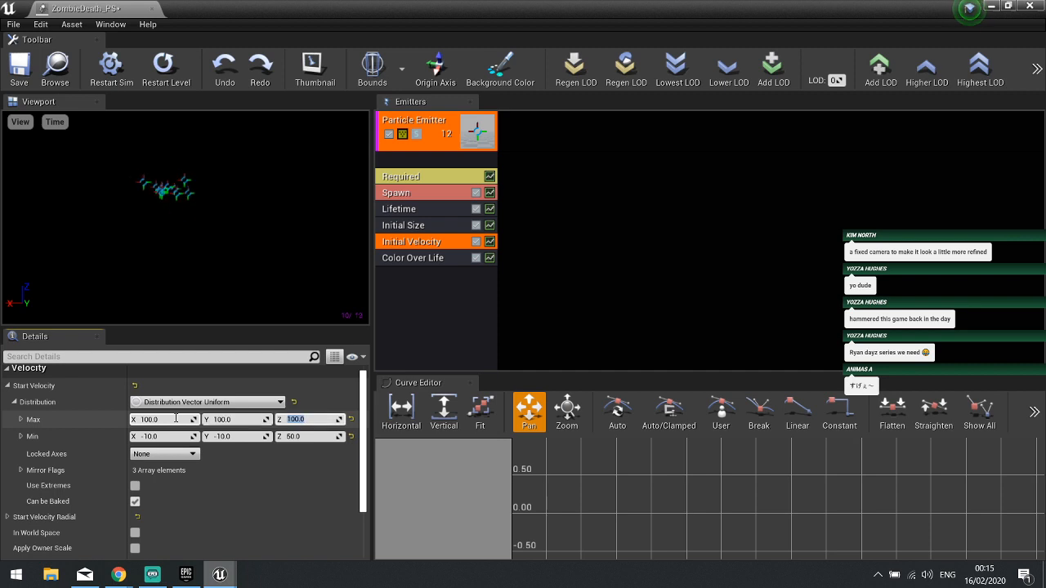
- Set the minimum start velocity to -100 on X, Y and Z
key("Tab")
type("5")
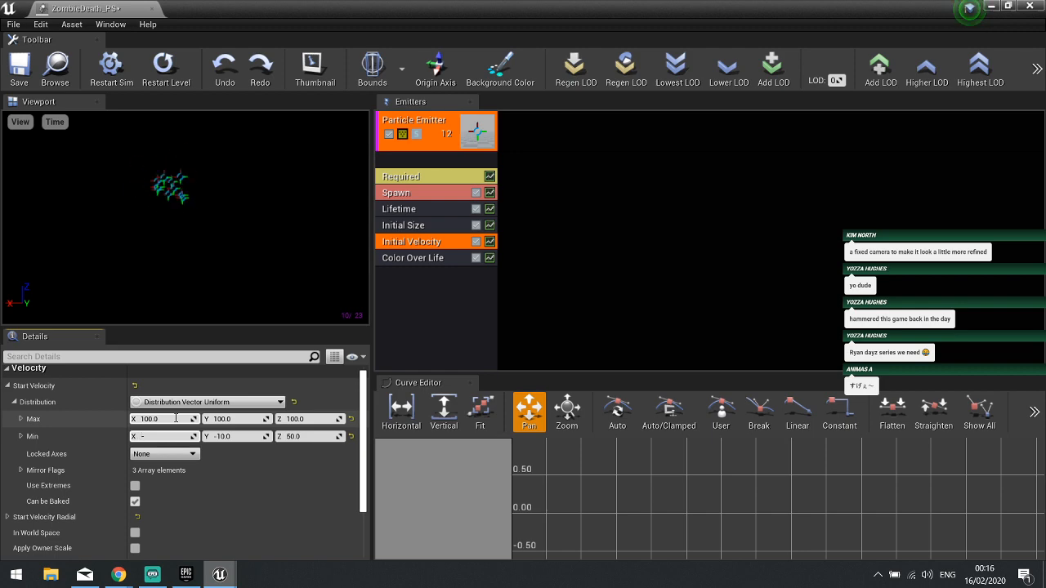
key("Tab")
type("-100")
key("Tab")
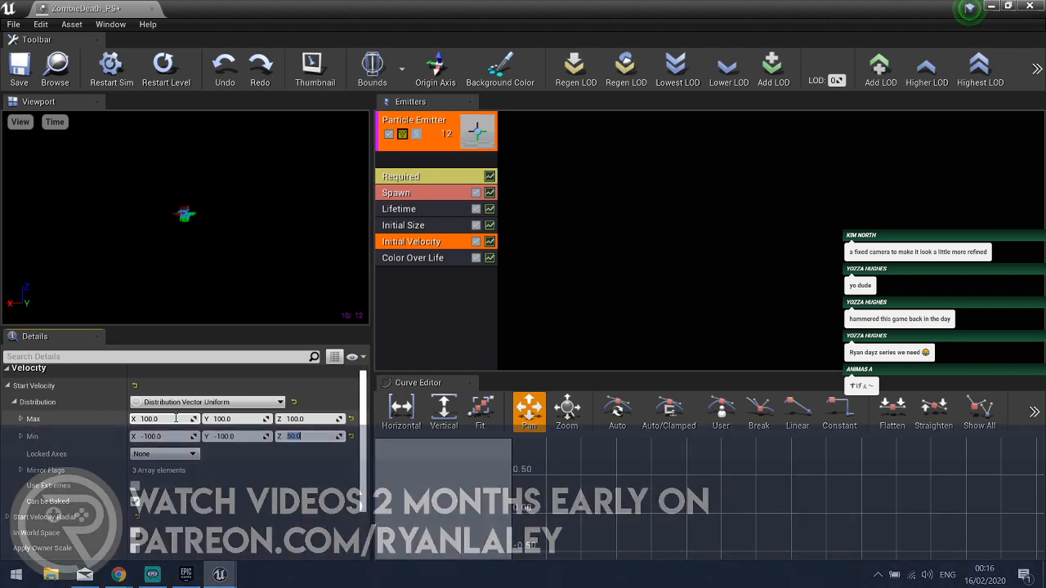
type("-100")
key("Return")
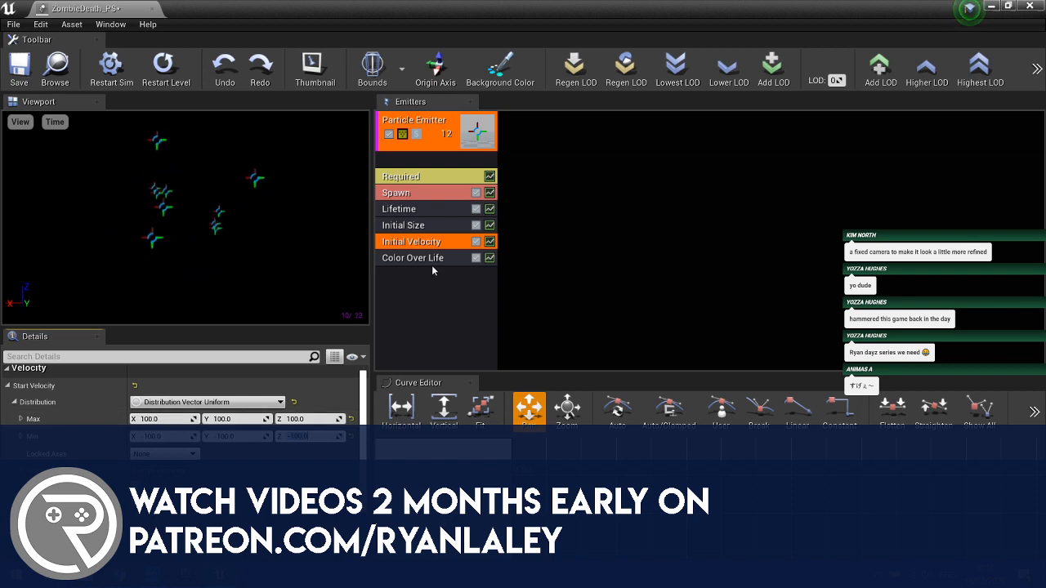
- Assign the M_Radial_Gradient material to the emitter in its Required module
left_click(427, 194)
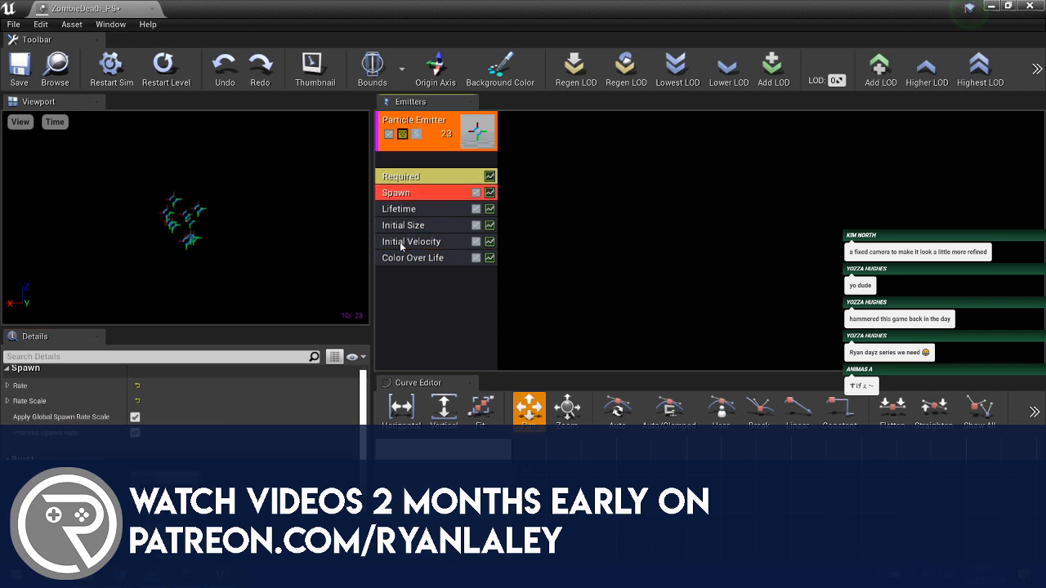
left_click(411, 179)
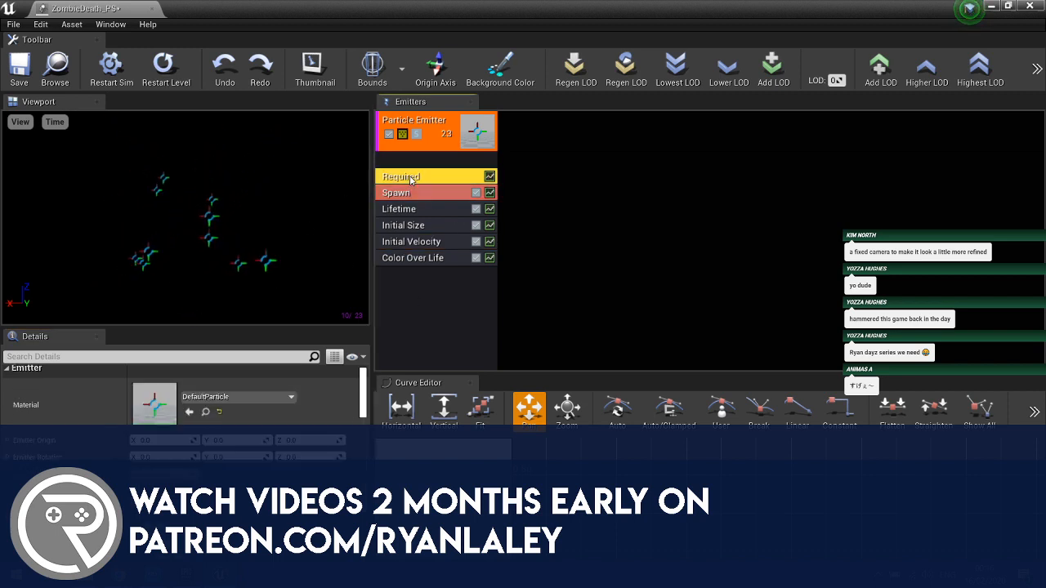
left_click(250, 398)
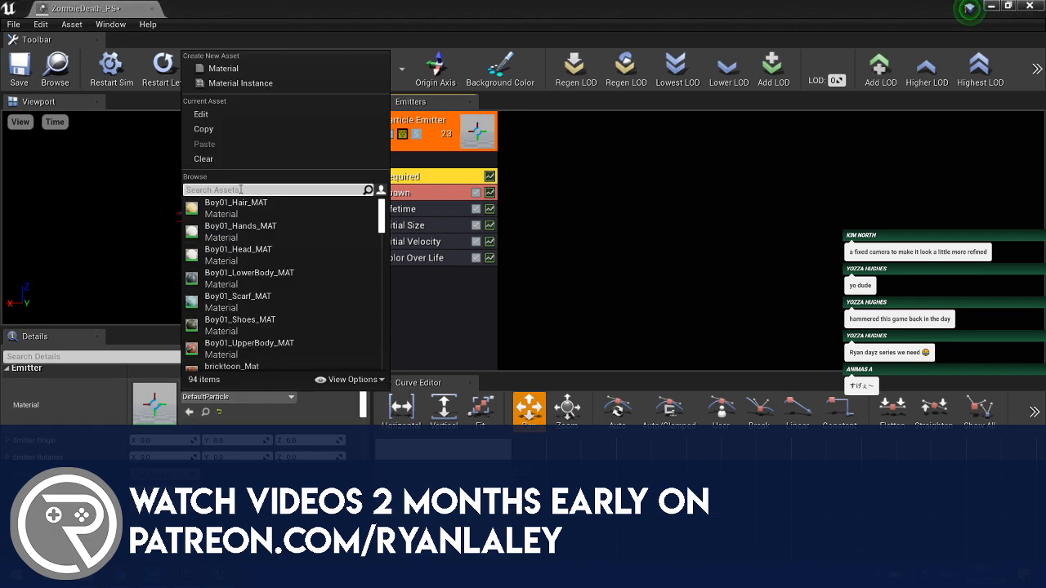
type("gradie")
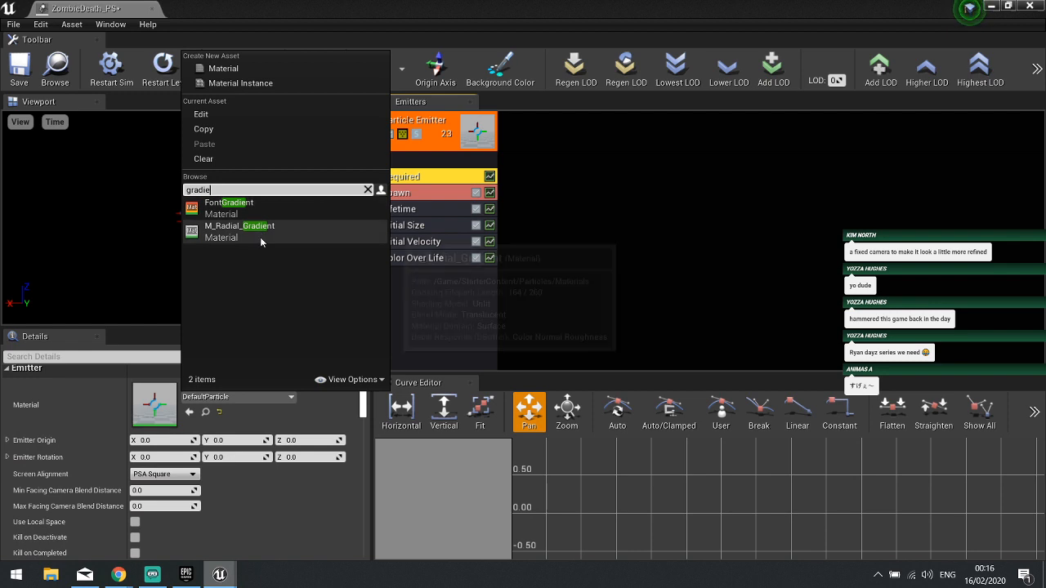
left_click(260, 236)
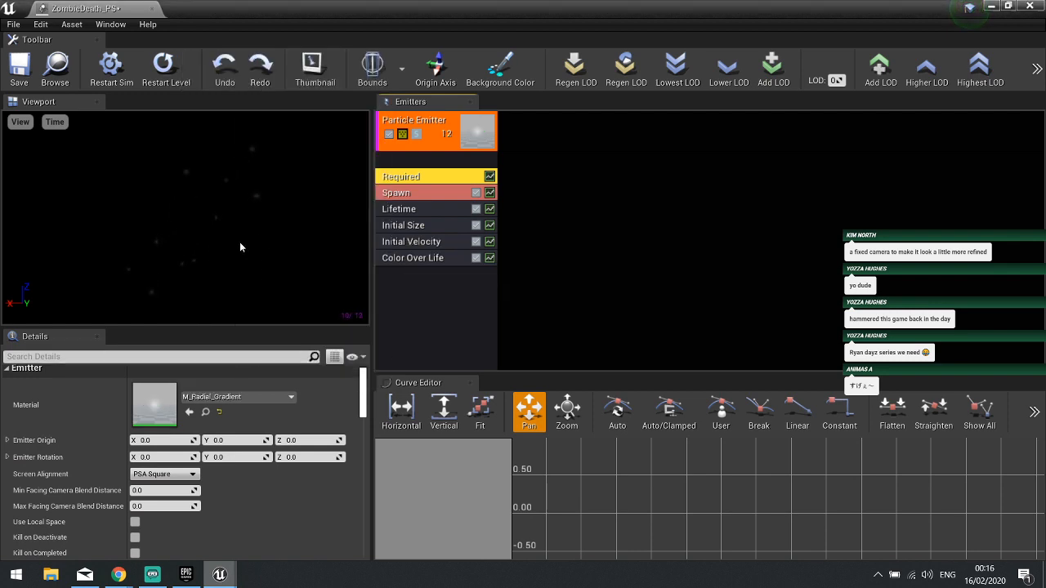
left_click(446, 295)
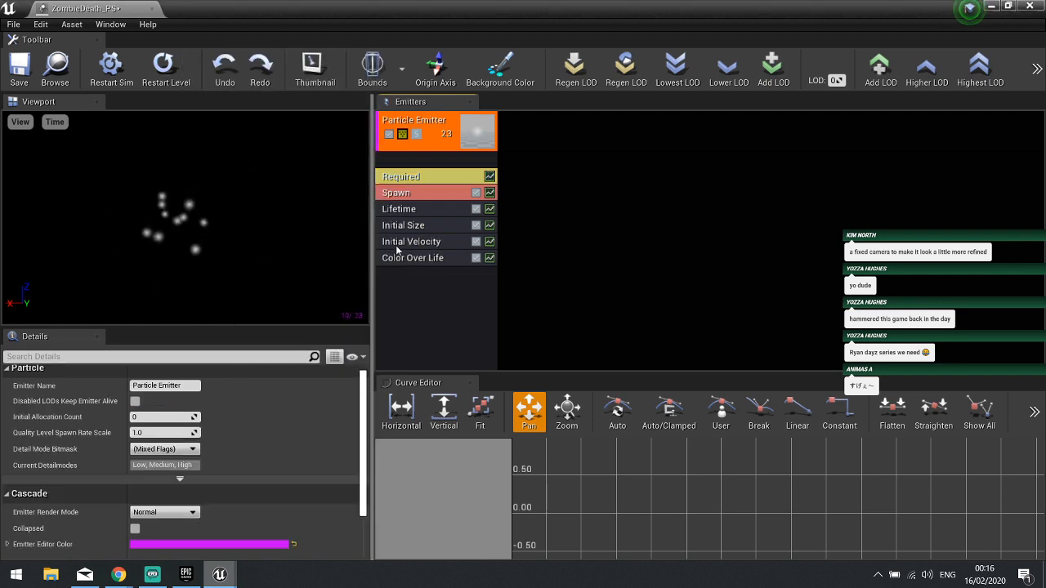
- Set the Out Val color of the Color Over Life module's first curve point to orange-red, hex sRGB FF2A00FF
left_click(436, 225)
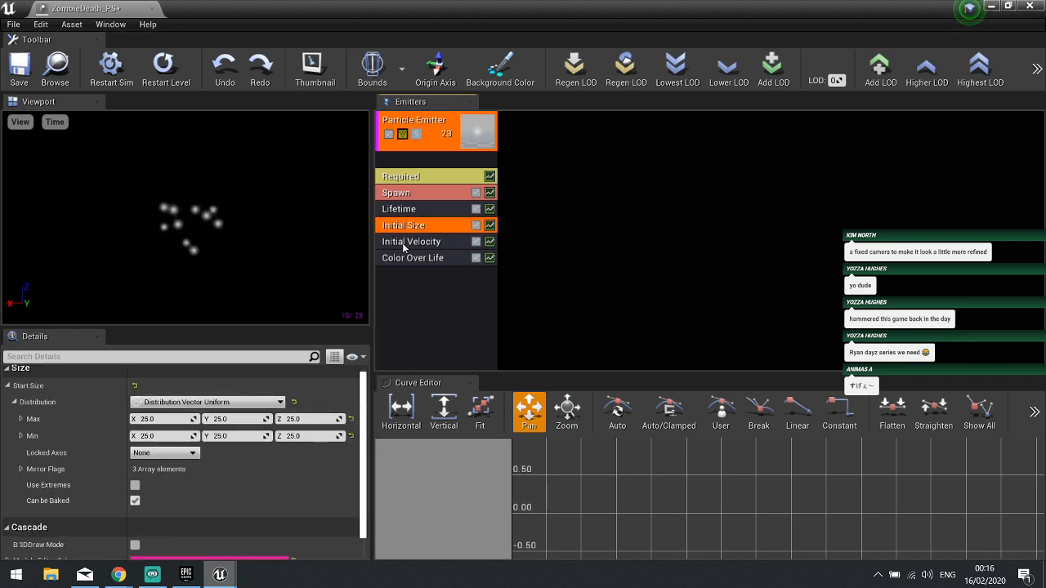
left_click(409, 178)
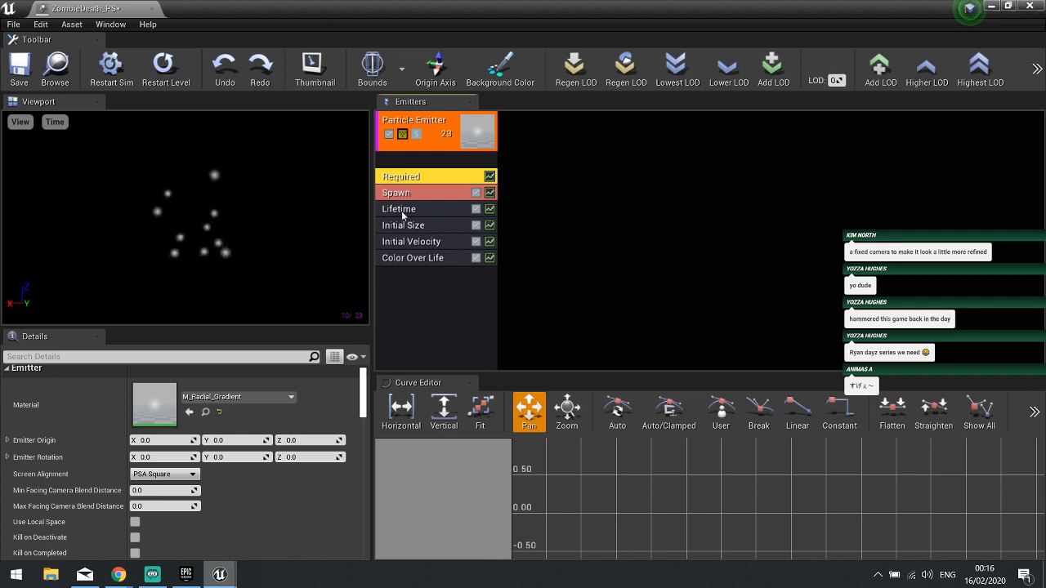
left_click(405, 260)
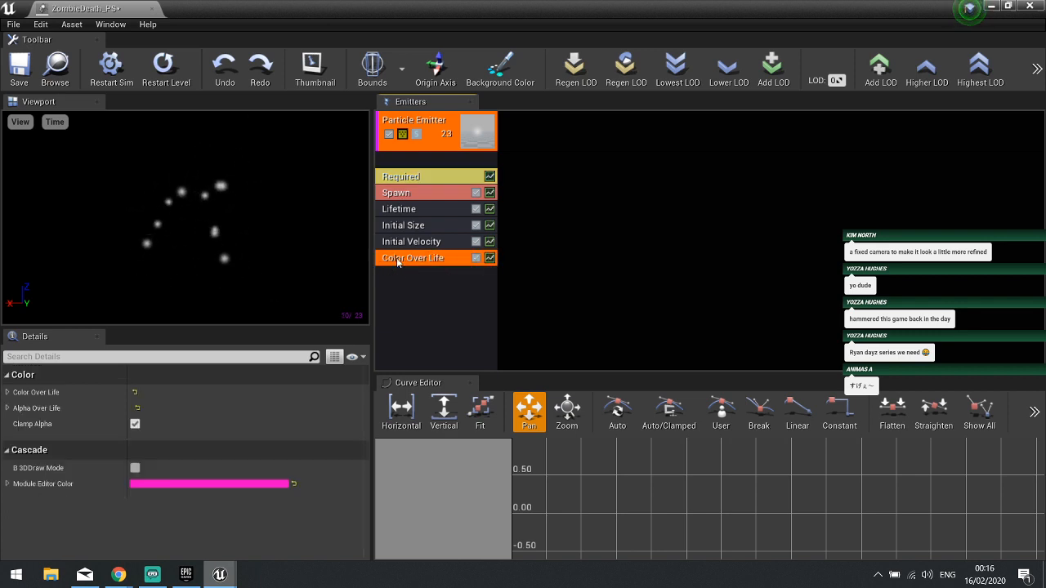
left_click(8, 393)
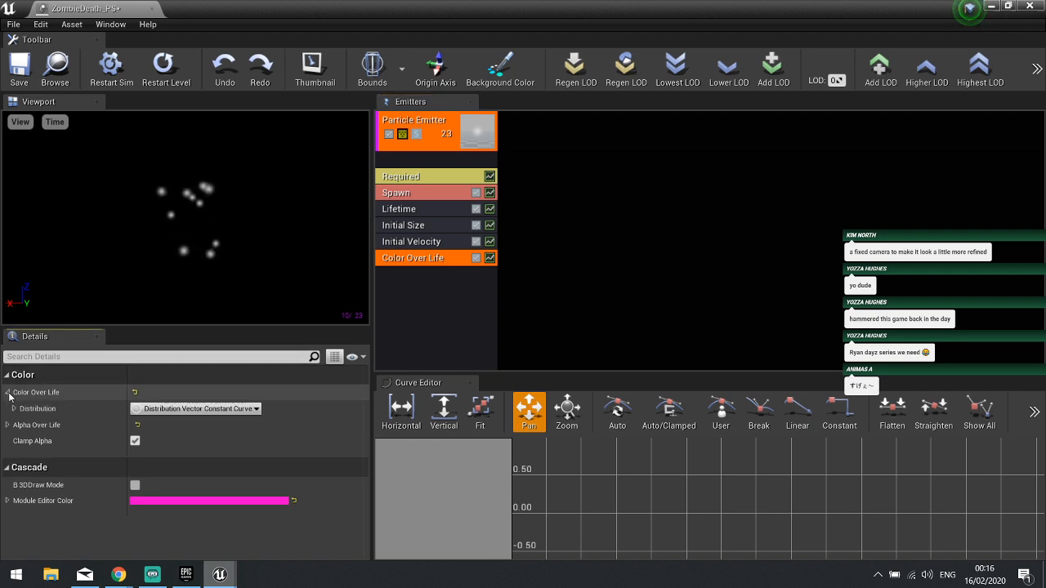
left_click(13, 409)
left_click(20, 424)
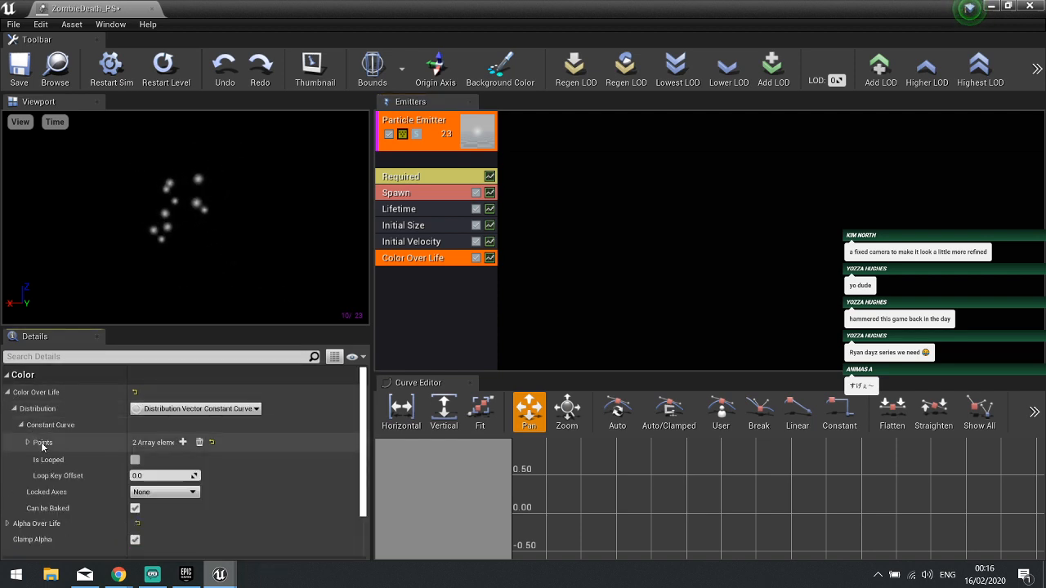
left_click(27, 442)
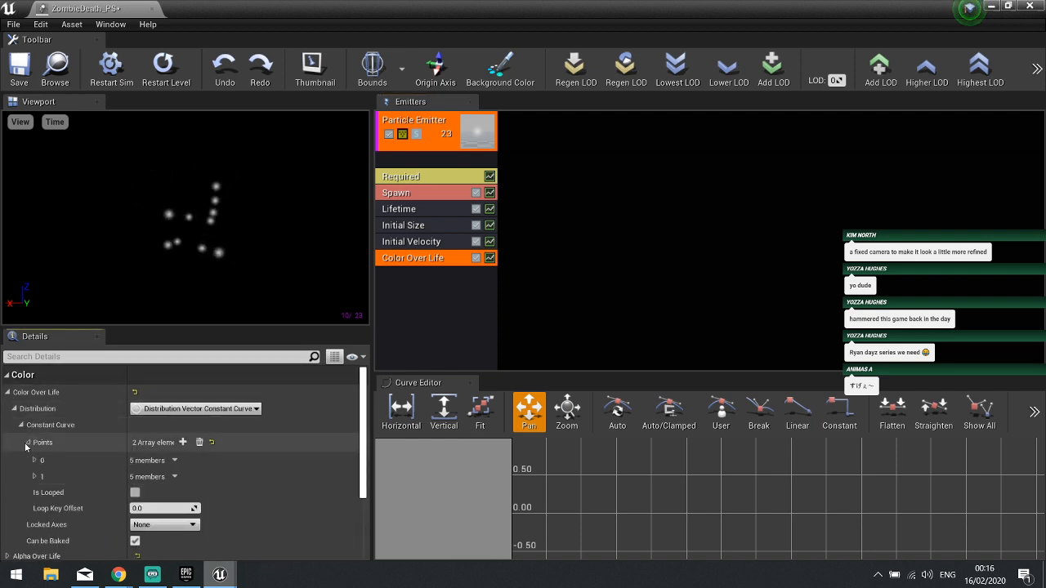
left_click(34, 459)
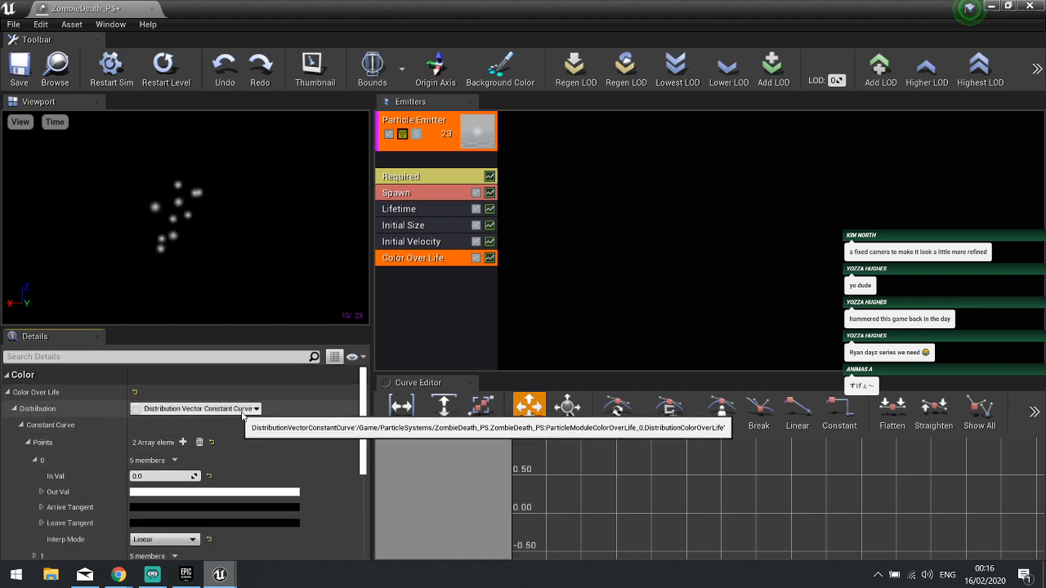
scroll(69, 401, "down", 2)
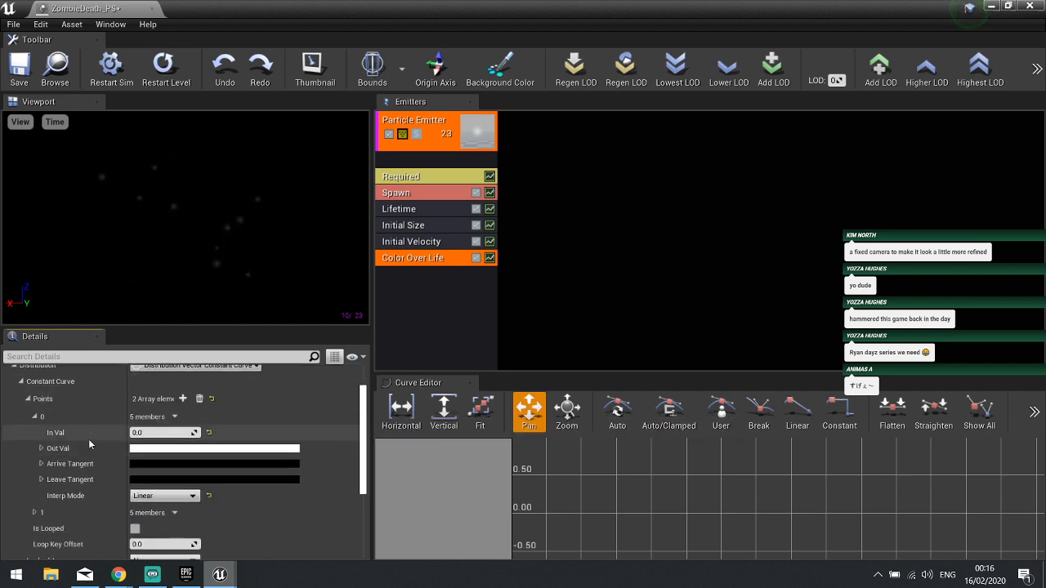
left_click(164, 448)
left_click_drag(302, 313, 315, 315)
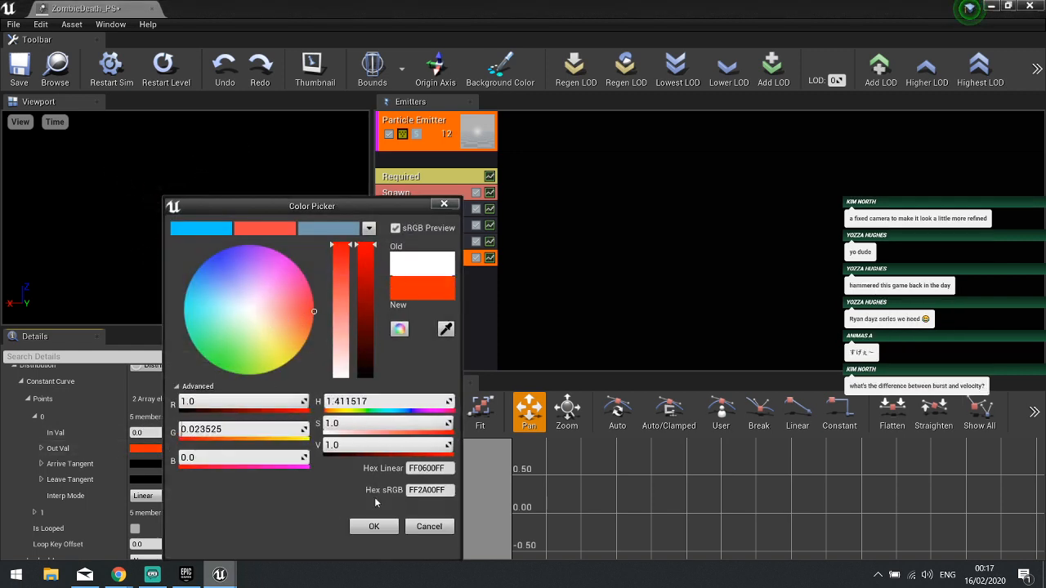
left_click(372, 526)
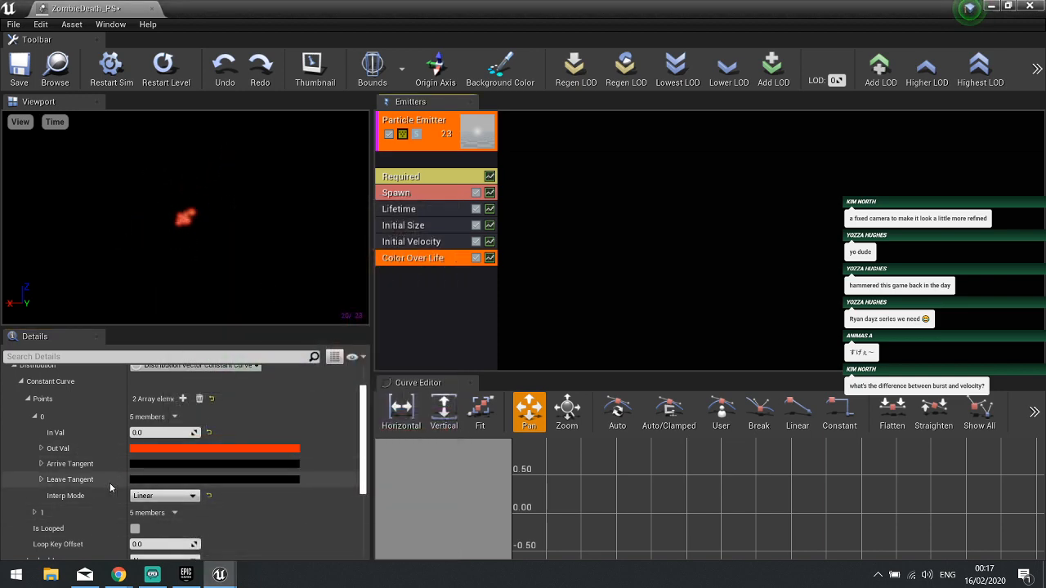
- Set the Out Val color of the second Color Over Life curve point to yellow, hex sRGB FFD600FF
scroll(49, 465, "down", 2)
left_click(35, 469)
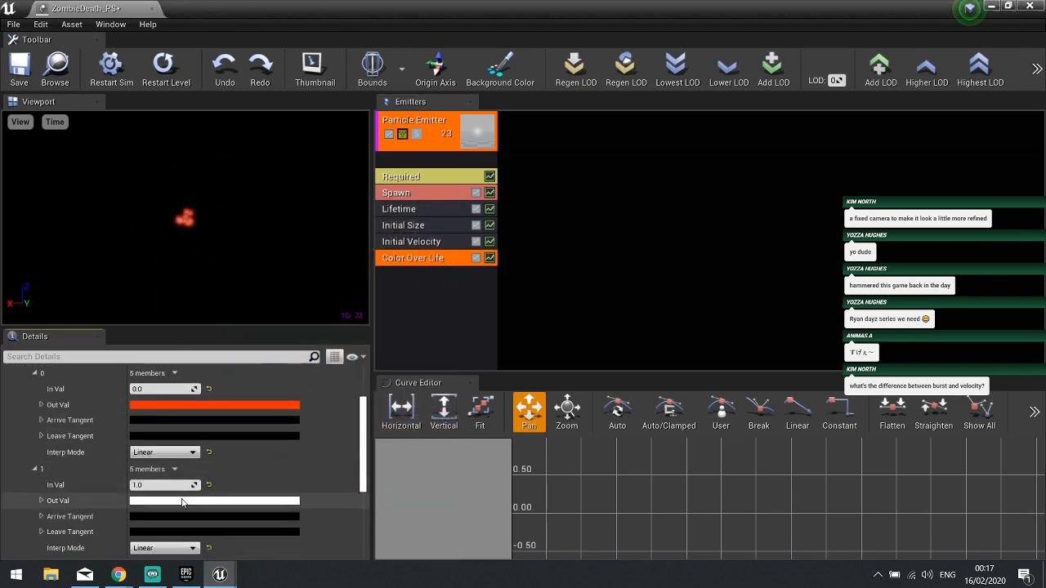
left_click(212, 500)
left_click_drag(269, 311, 331, 362)
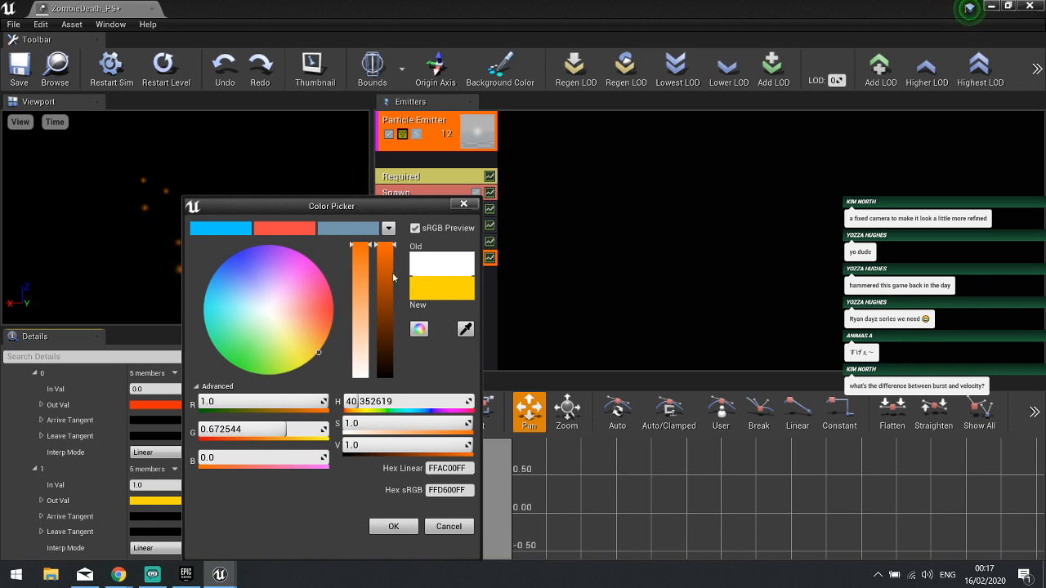
left_click(212, 226)
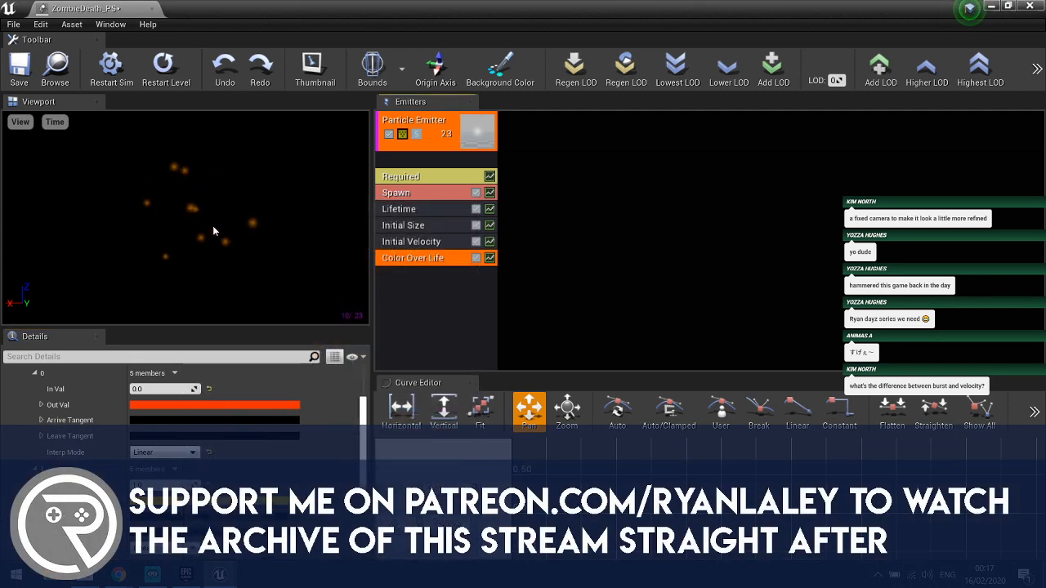
- Save the ZombieDeath_PS particle system and return to the ParticleSystems folder in the level editor
left_click(434, 293)
key("ctrl+s")
left_click(1030, 6)
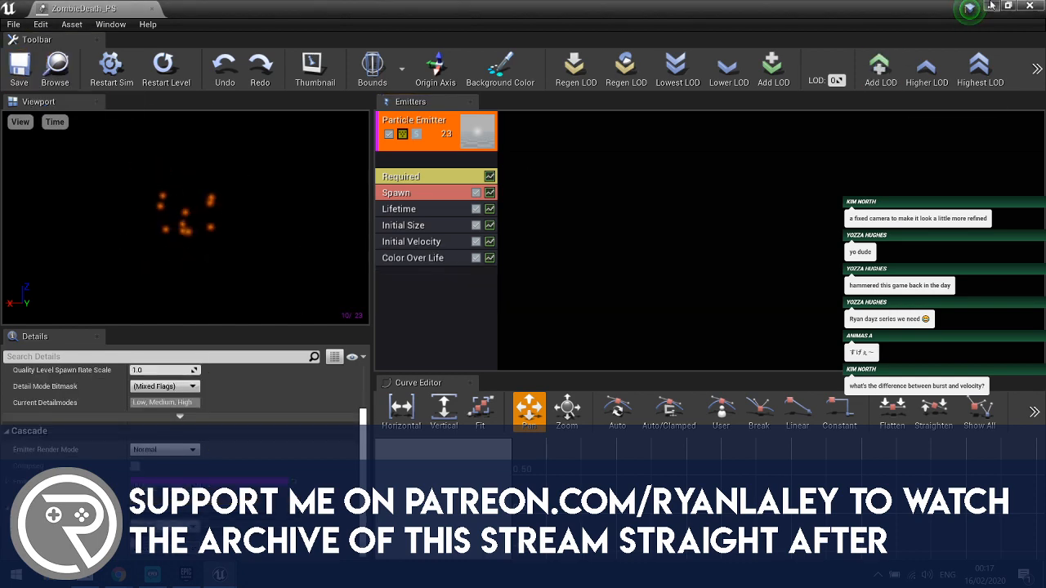
left_click(236, 463)
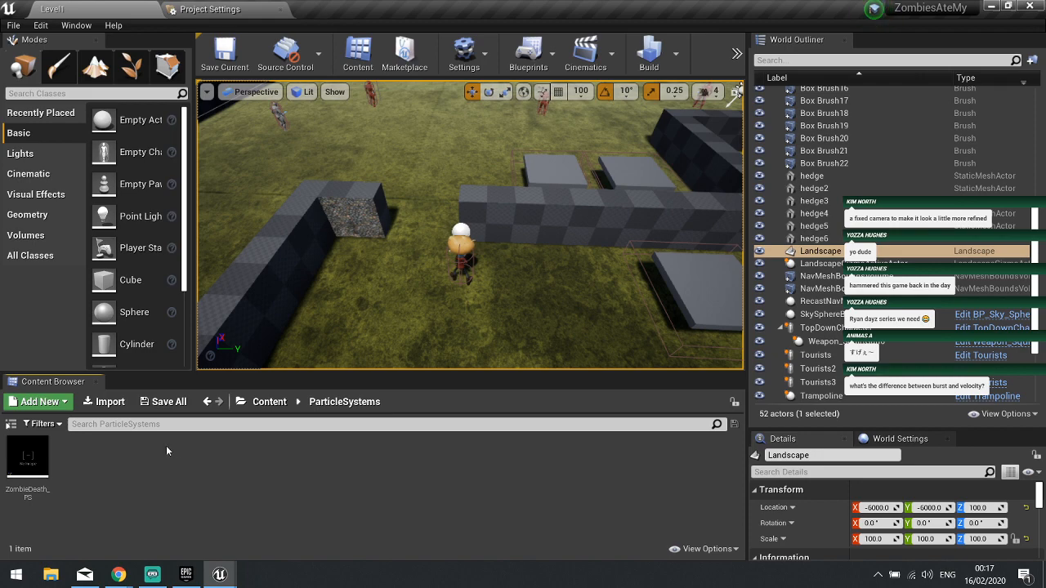
left_click(85, 574)
left_click(998, 10)
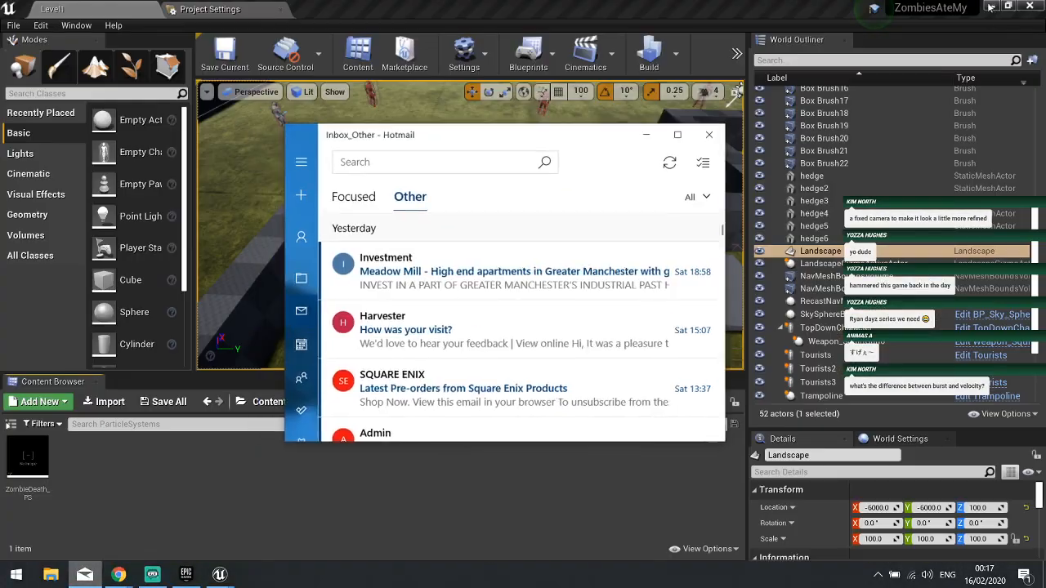
left_click(651, 141)
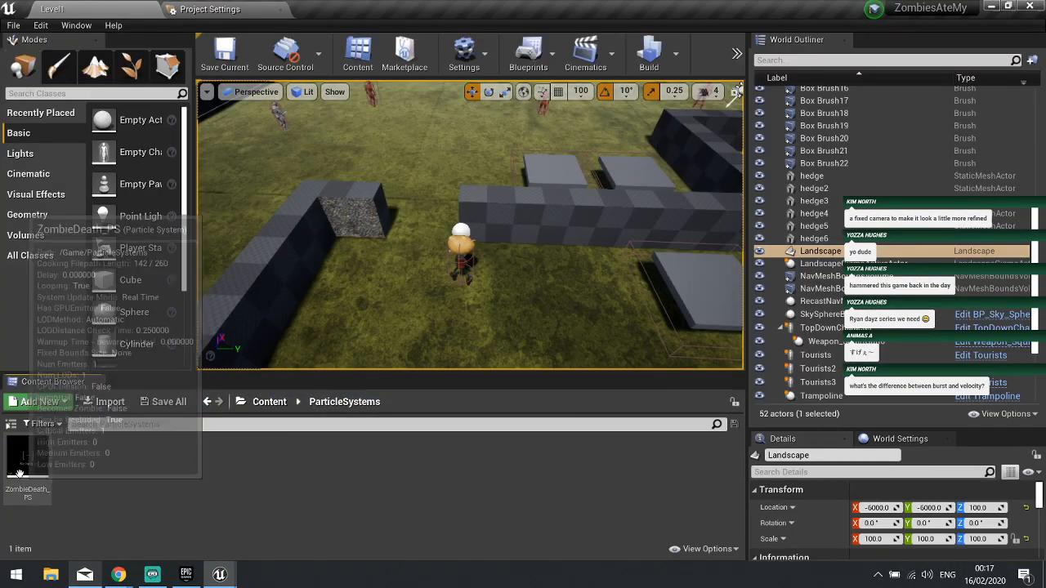
- Import the hex_rounded image from the Desktop into the ParticleSystems folder
right_click(134, 482)
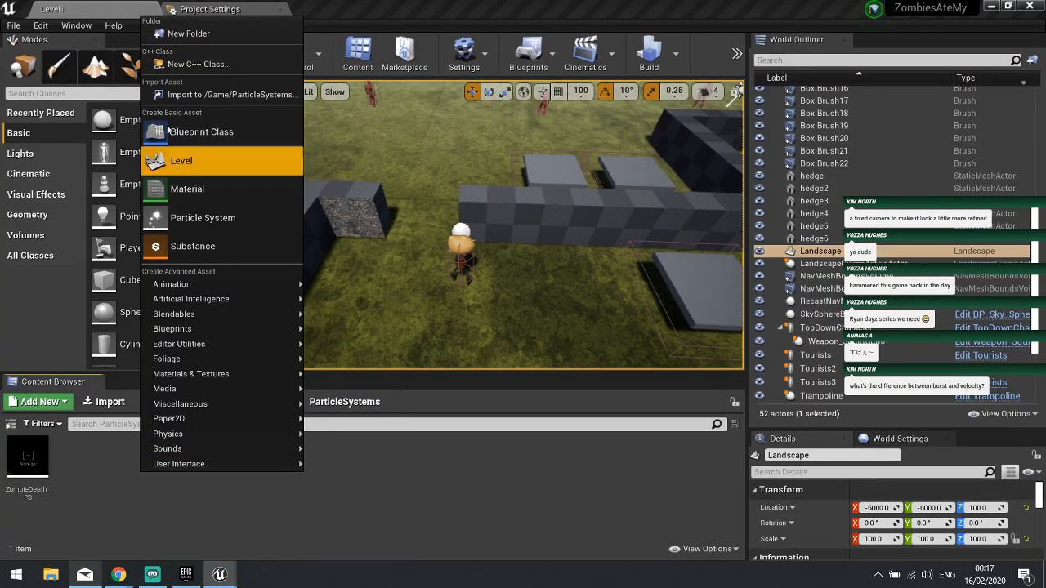
left_click(204, 63)
scroll(608, 232, "down", 2)
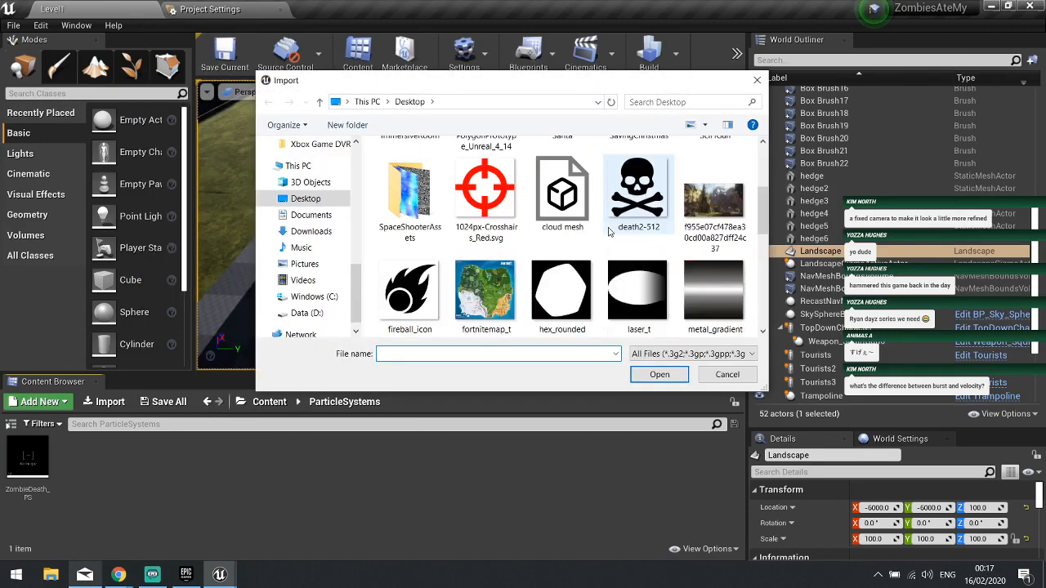
left_click(563, 301)
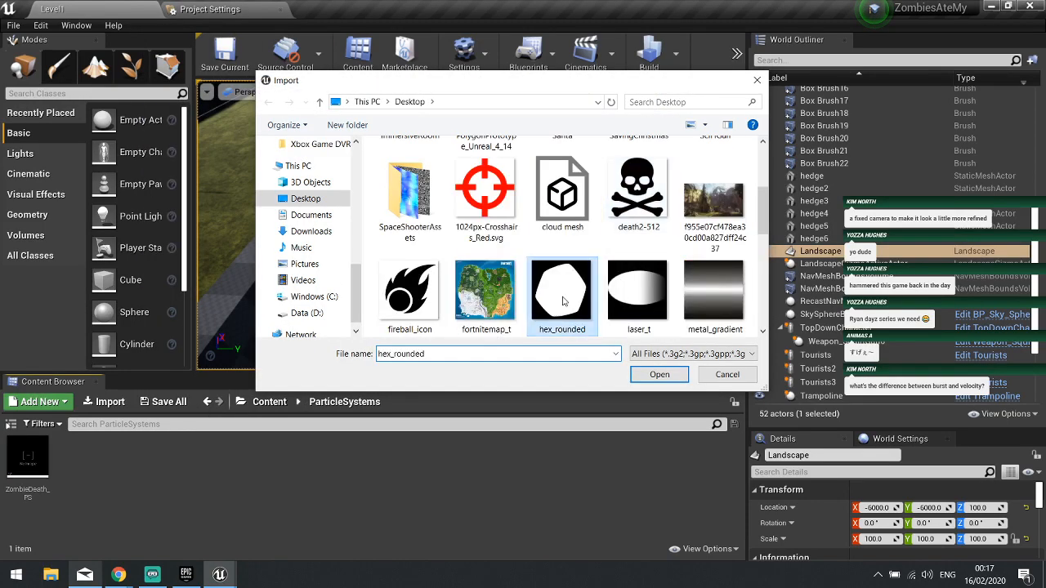
left_click(660, 375)
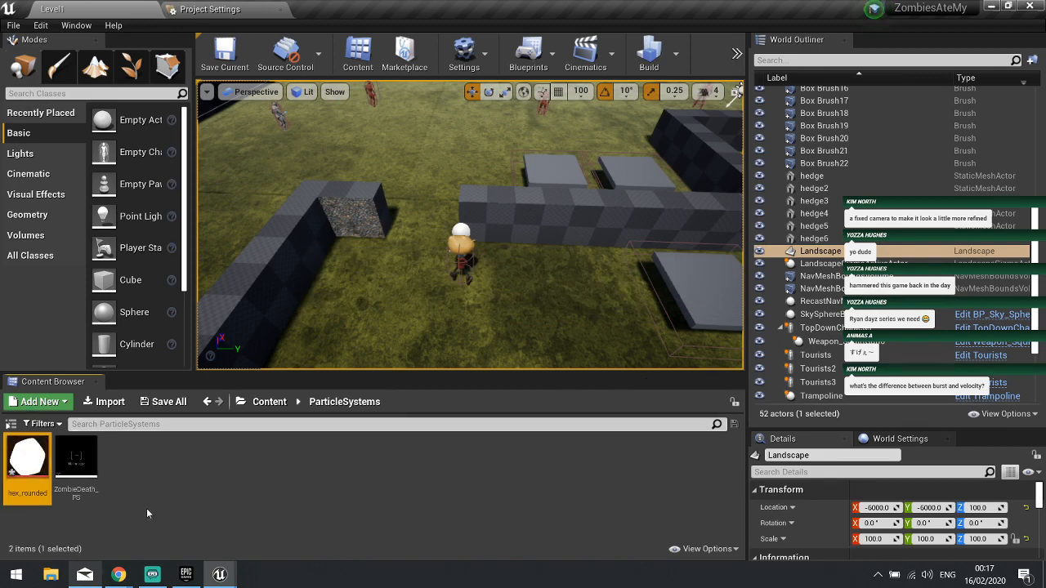
- Create a material from the hex_rounded texture, keeping the default name, and open it for editing
right_click(44, 462)
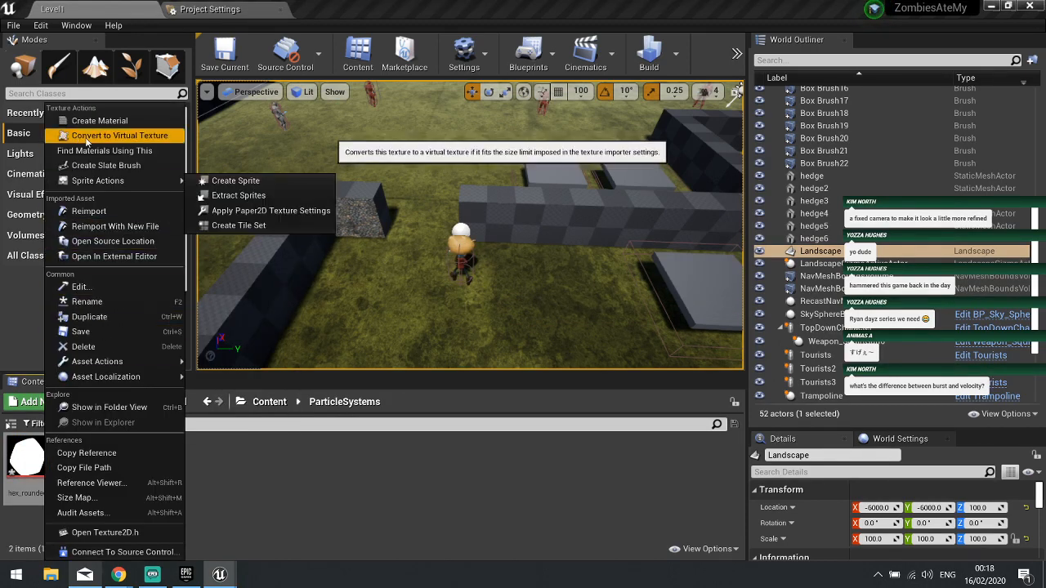
left_click(112, 121)
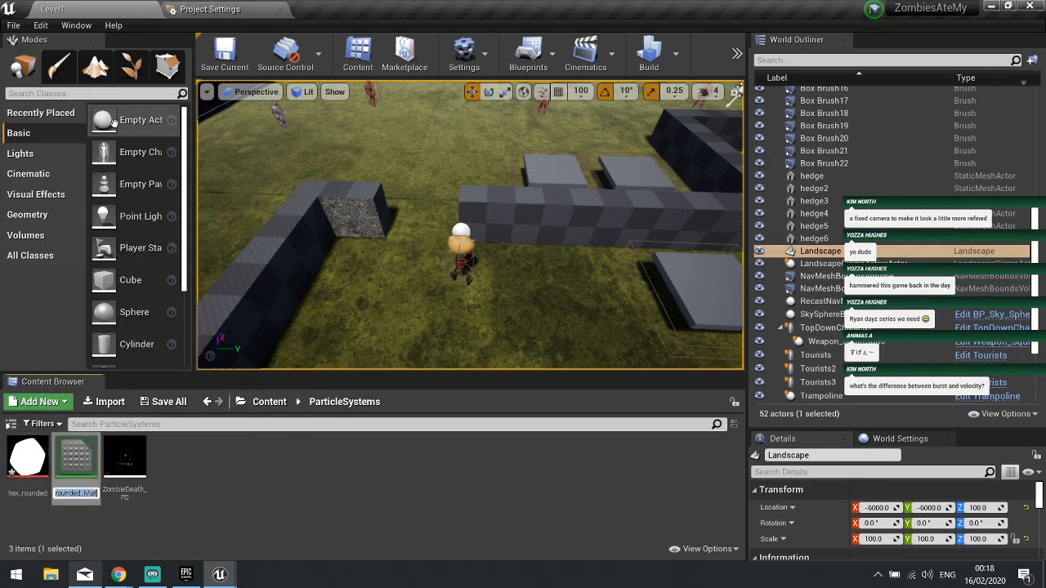
key("Return")
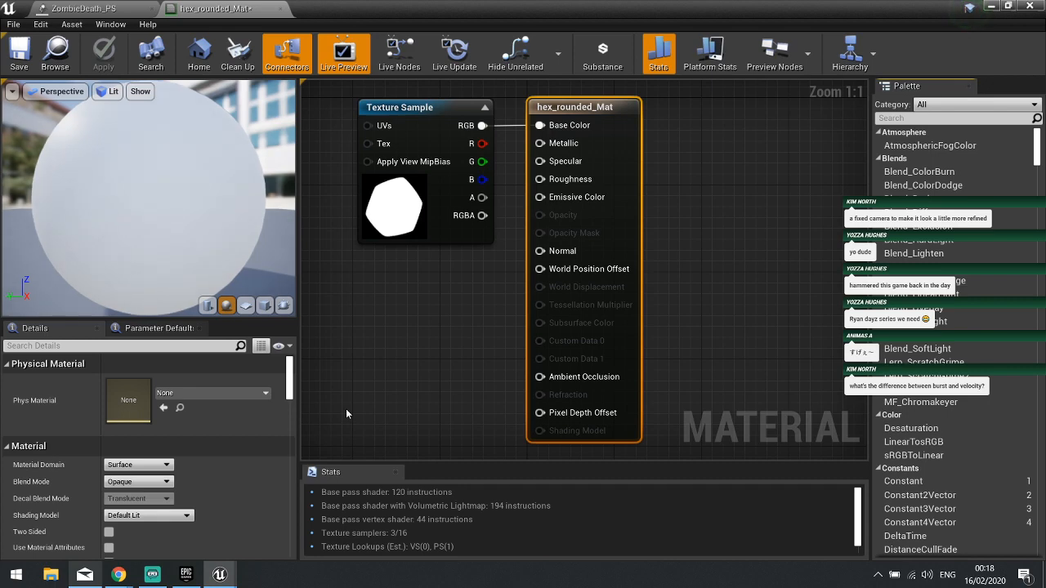
- Move the Texture Sample node farther from the material output node to make room between them
right_click_drag(372, 367, 654, 434)
left_click_drag(707, 291, 433, 293)
right_click_drag(482, 176, 504, 239)
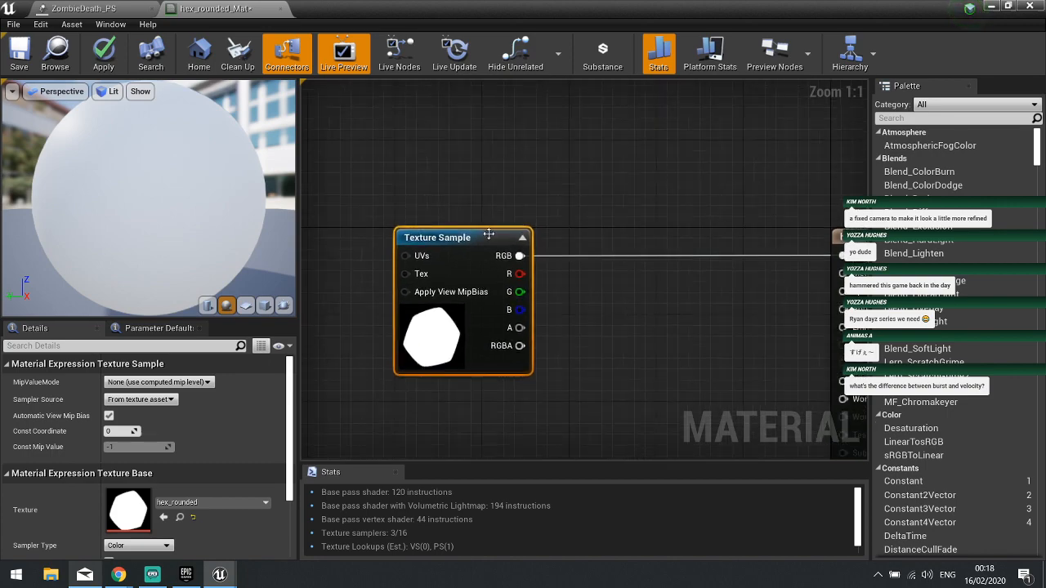
left_click_drag(462, 304, 439, 290)
right_click_drag(572, 319, 451, 284)
left_click_drag(338, 287, 336, 299)
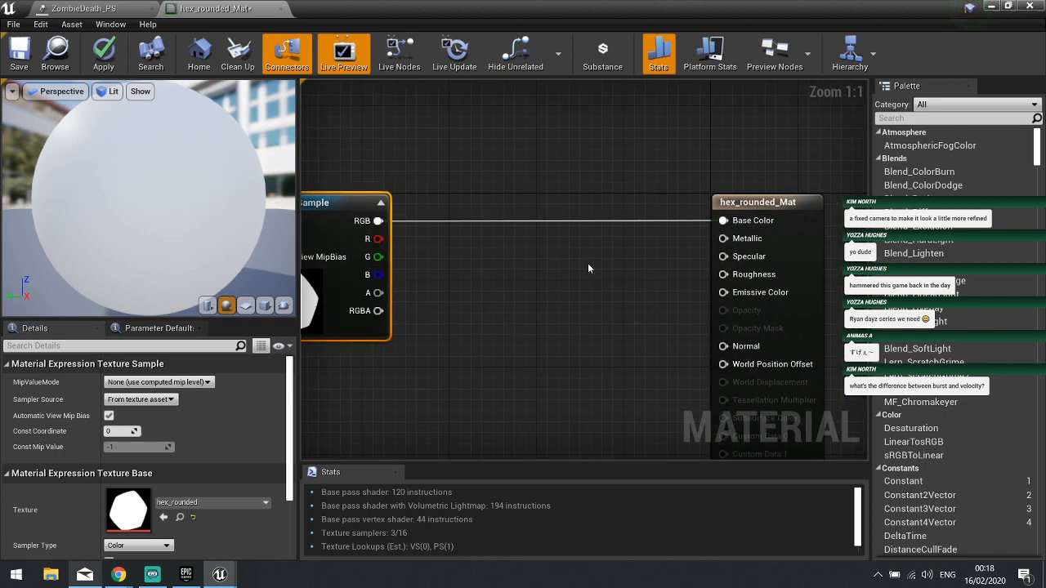
- Add a ParticleColor node to the material graph and place it above the Texture Sample node
right_click_drag(490, 237, 525, 258)
right_click(469, 212)
type("particle")
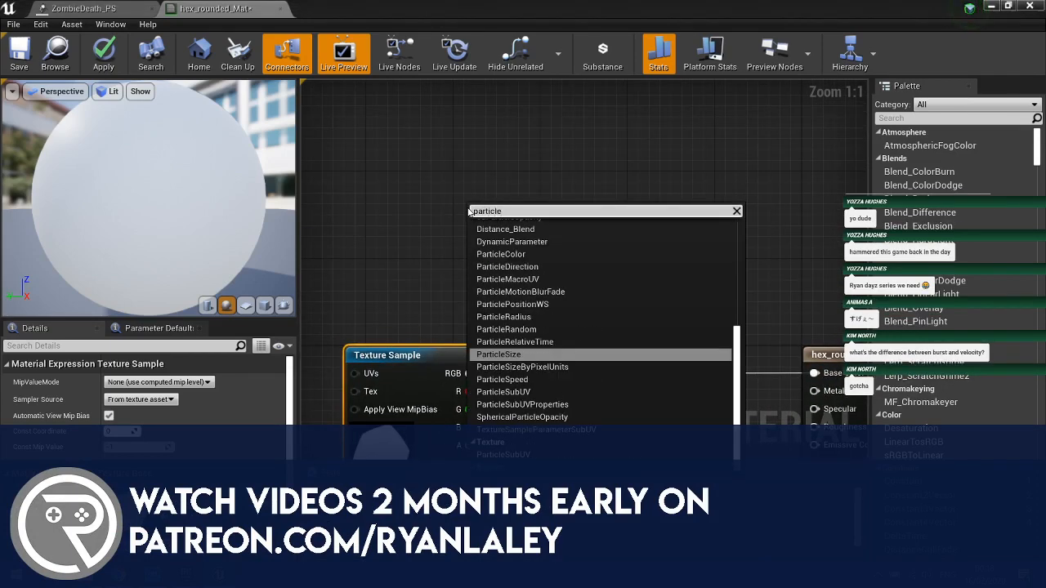
left_click(531, 254)
right_click_drag(476, 266, 452, 180)
left_click_drag(452, 180, 440, 169)
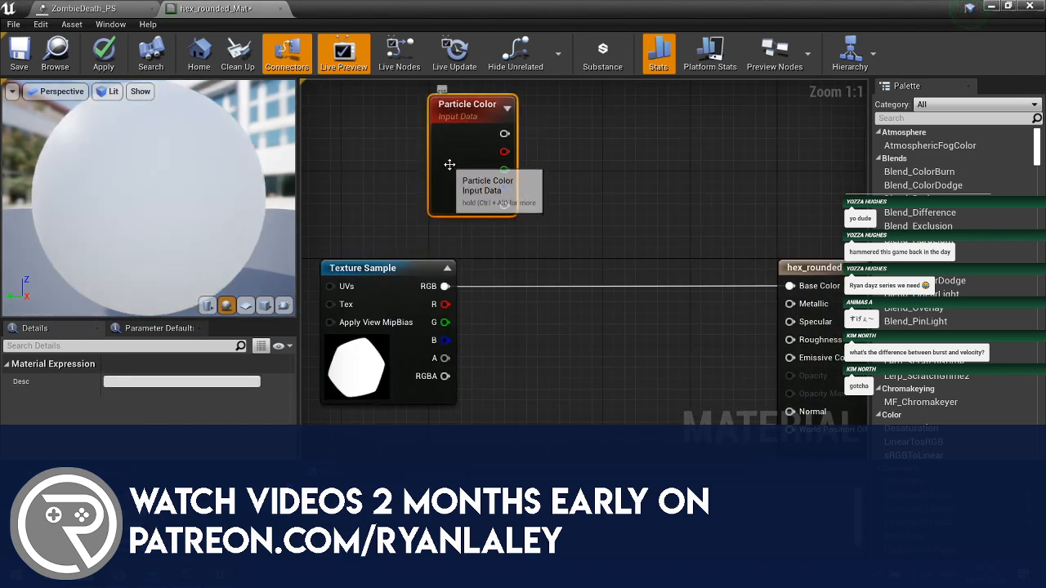
left_click_drag(471, 136, 398, 159)
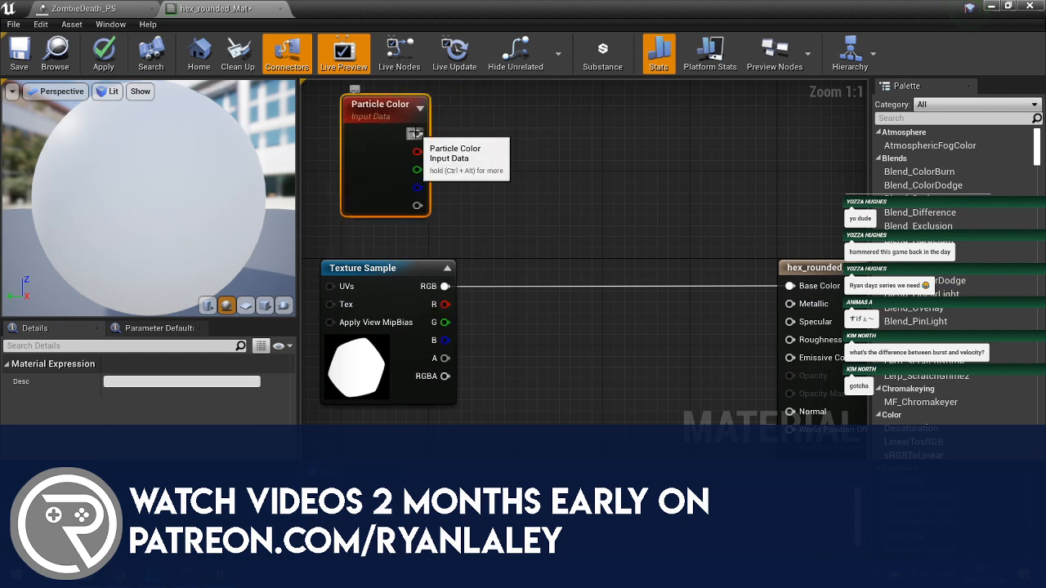
- Multiply Particle Color by the Texture Sample's RGB output and connect the result to Base Color
left_click_drag(417, 133, 529, 233)
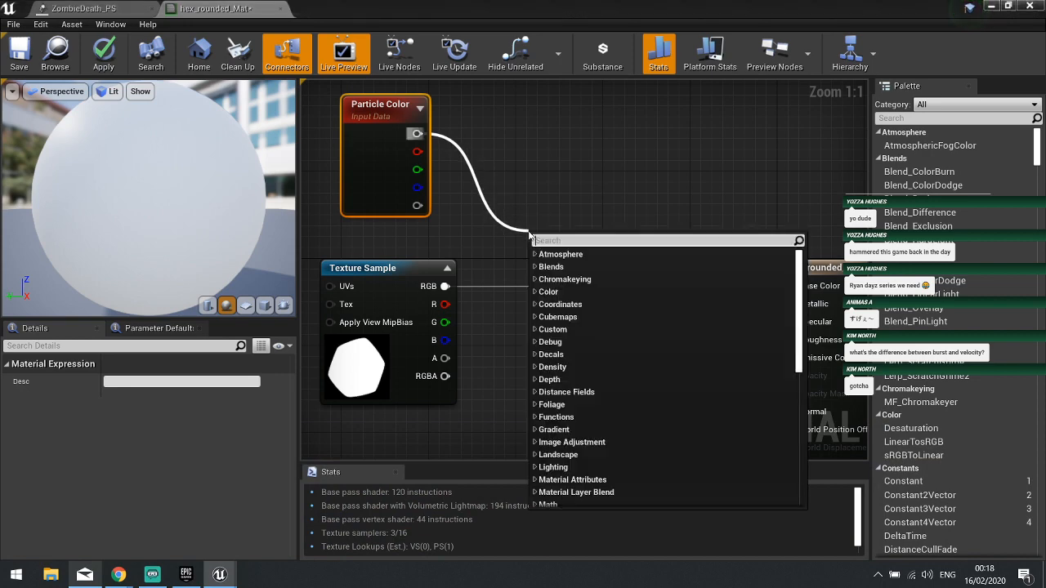
type("multiply")
key("Return")
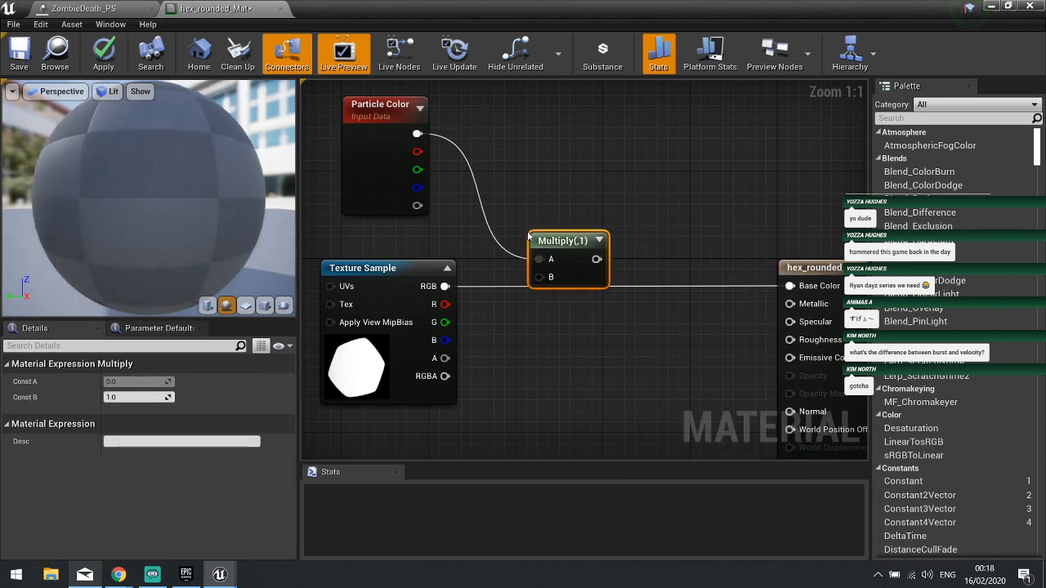
left_click_drag(444, 286, 790, 286)
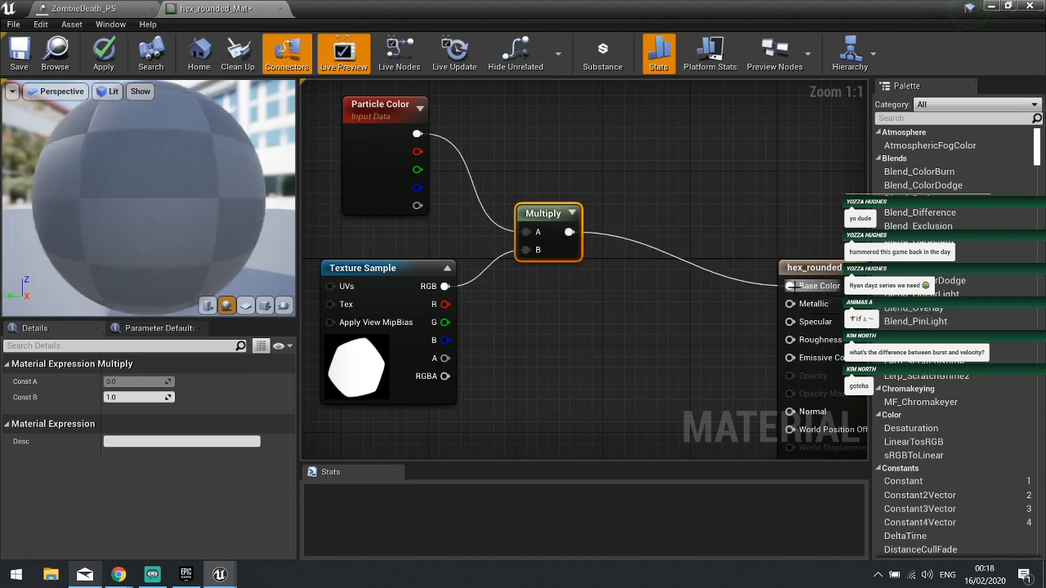
- Set the blend mode of the hex_rounded material to Translucent
right_click_drag(713, 337, 623, 269)
left_click(789, 200)
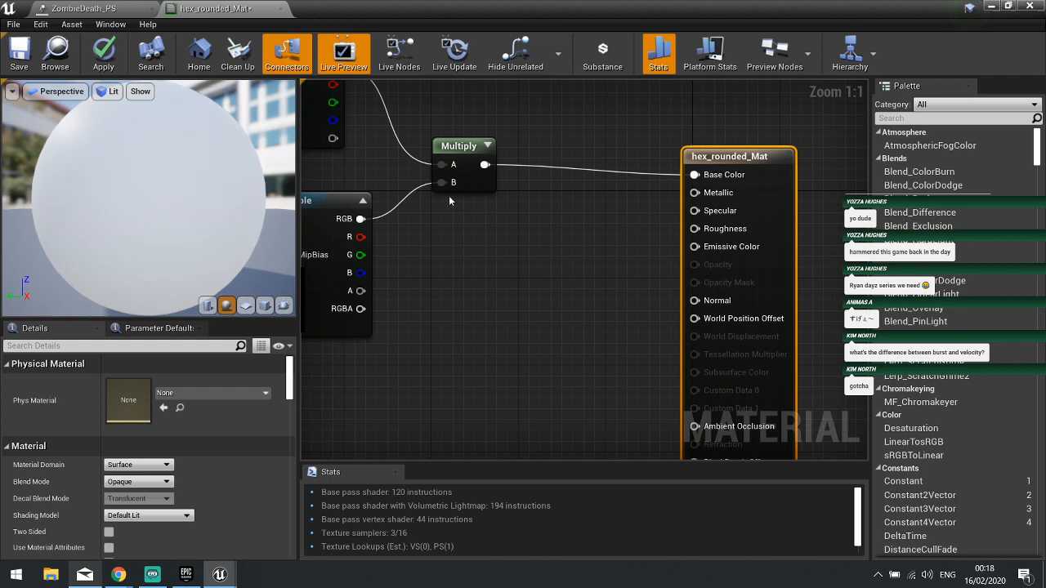
right_click_drag(572, 229, 608, 249)
left_click_drag(810, 189, 807, 178)
right_click_drag(465, 263, 563, 259)
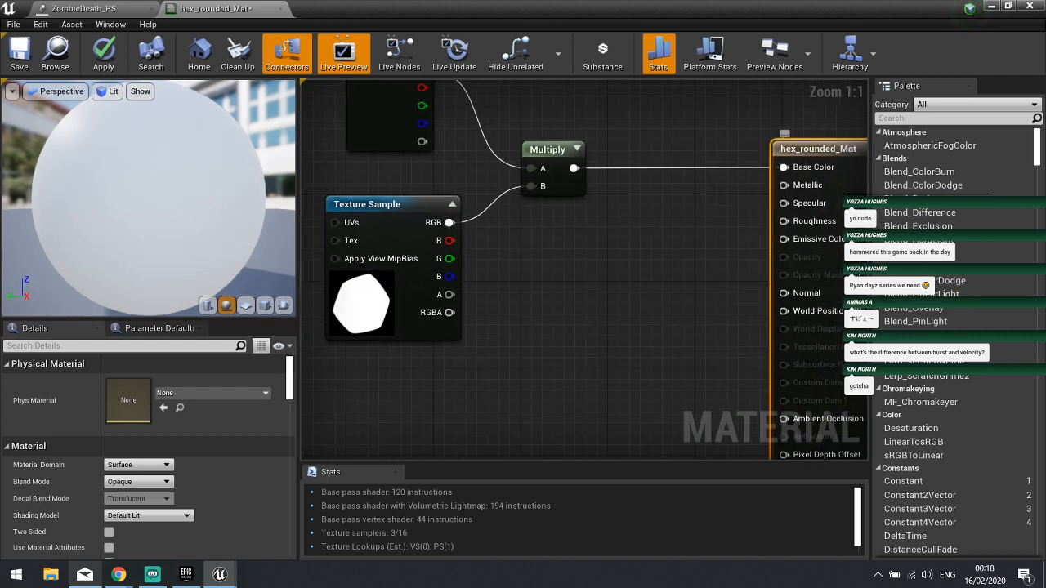
right_click_drag(713, 283, 596, 263)
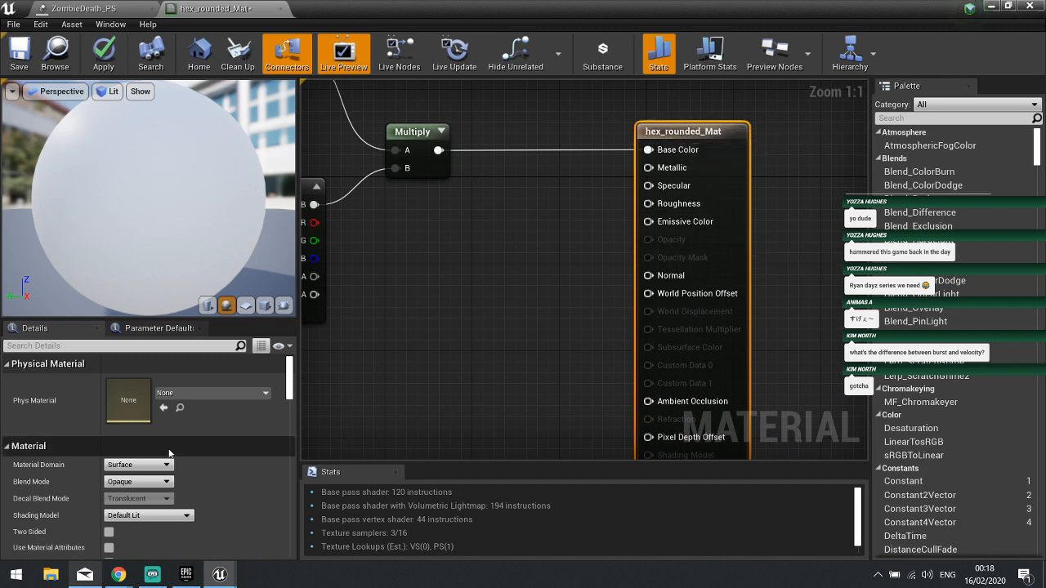
left_click(148, 481)
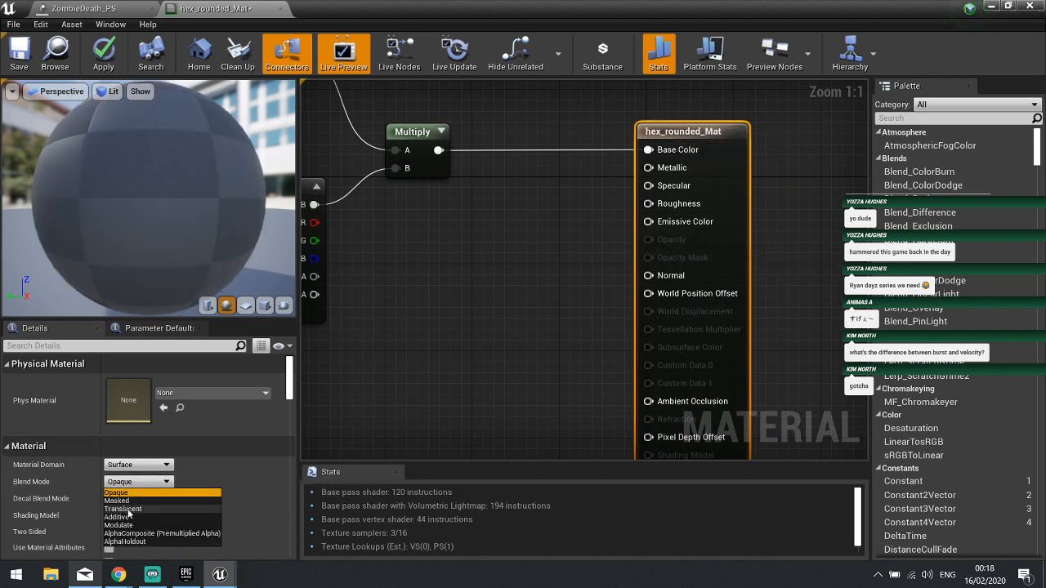
left_click(122, 508)
- Multiply Particle Color's alpha by the Texture Sample's RGB, connect the result to Opacity, and apply the material changes
right_click_drag(473, 261, 554, 246)
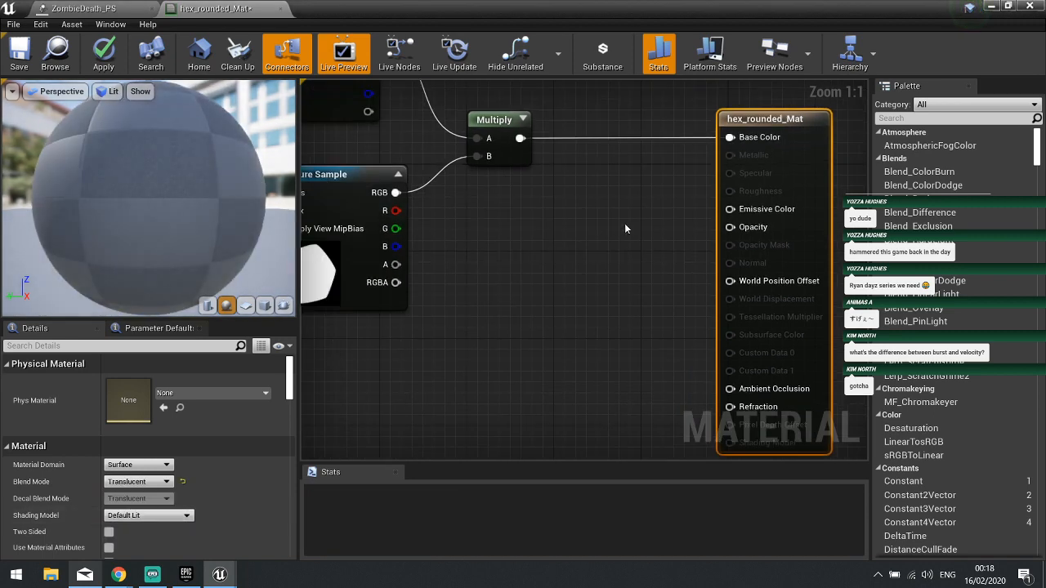
right_click_drag(422, 211, 525, 214)
right_click_drag(545, 155, 489, 256)
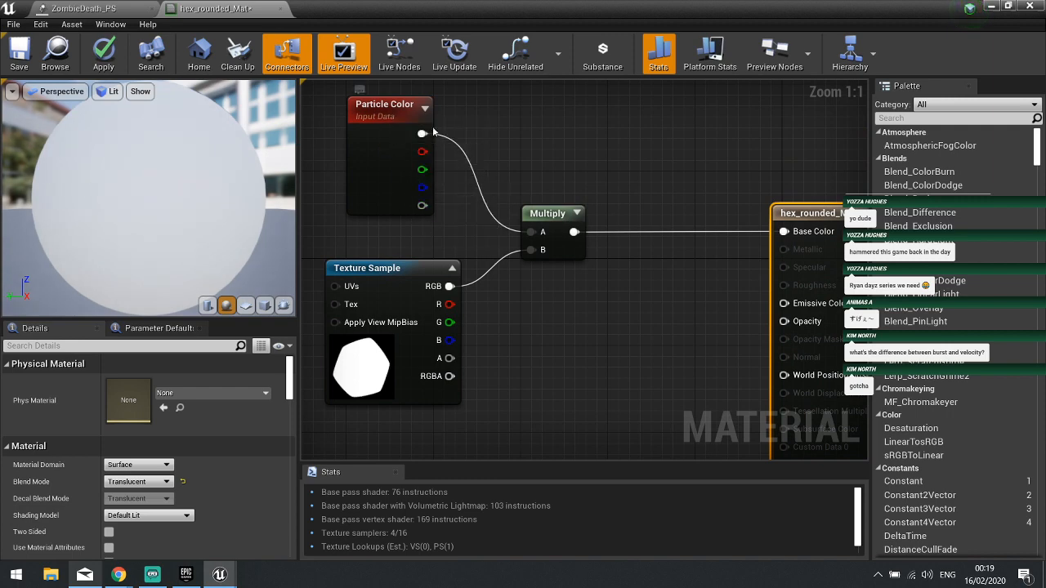
left_click_drag(421, 205, 542, 327)
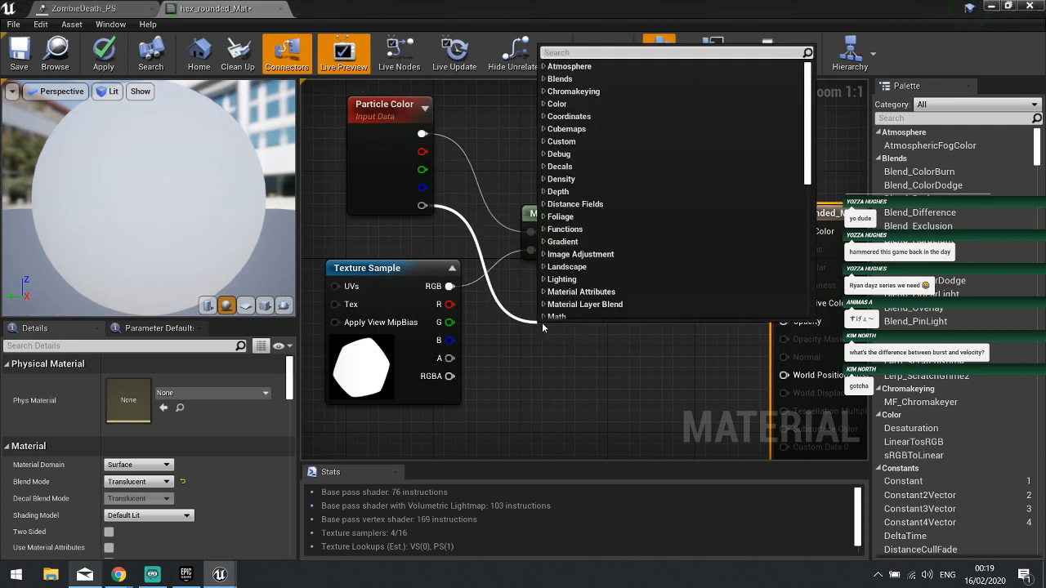
type("mu")
key("Return")
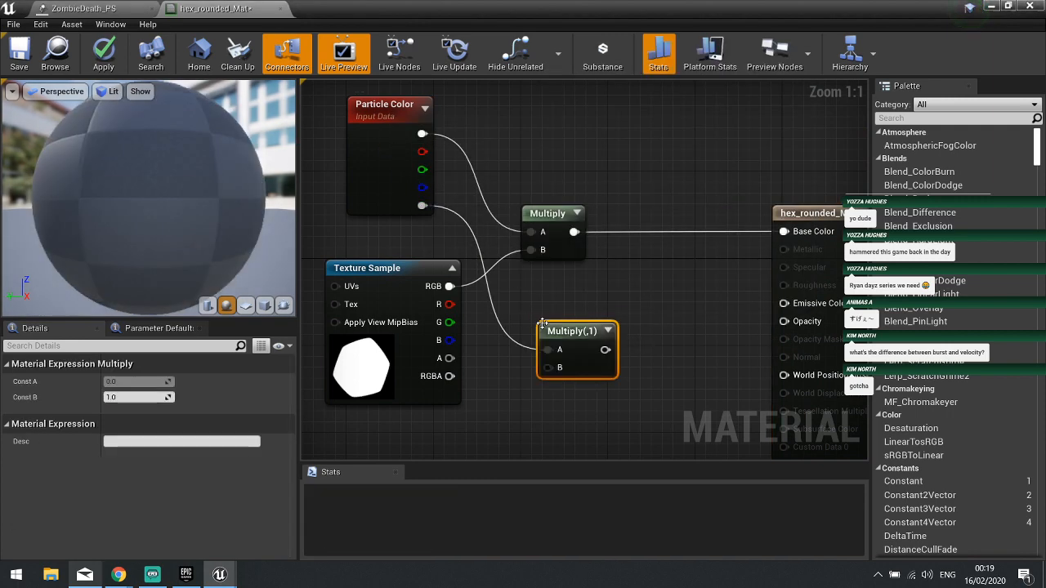
left_click_drag(449, 286, 800, 325)
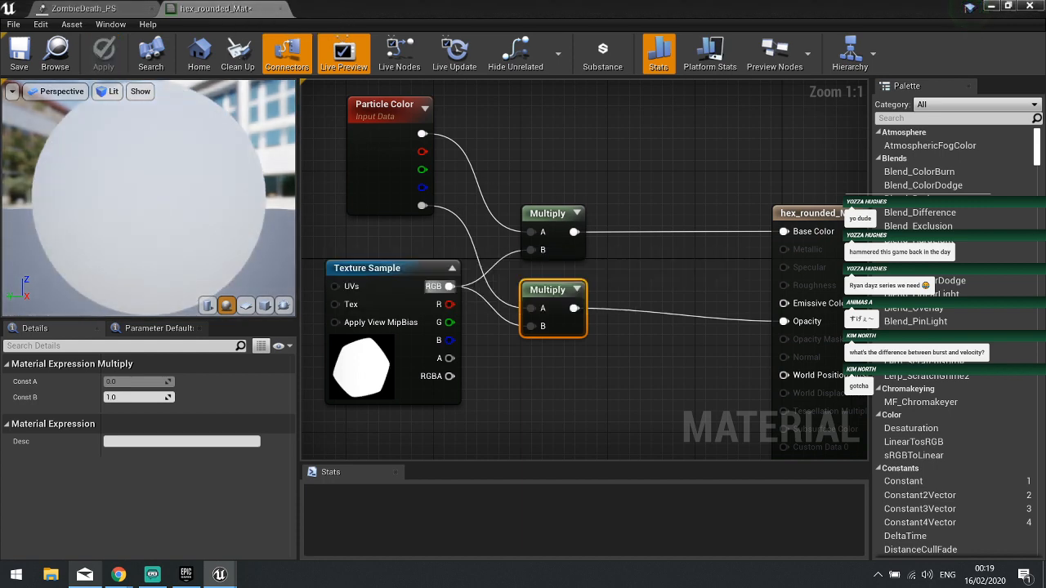
- Assign hex_rounded_Mat as the emitter's material in the Required module of ZombieDeath_PS
left_click(105, 11)
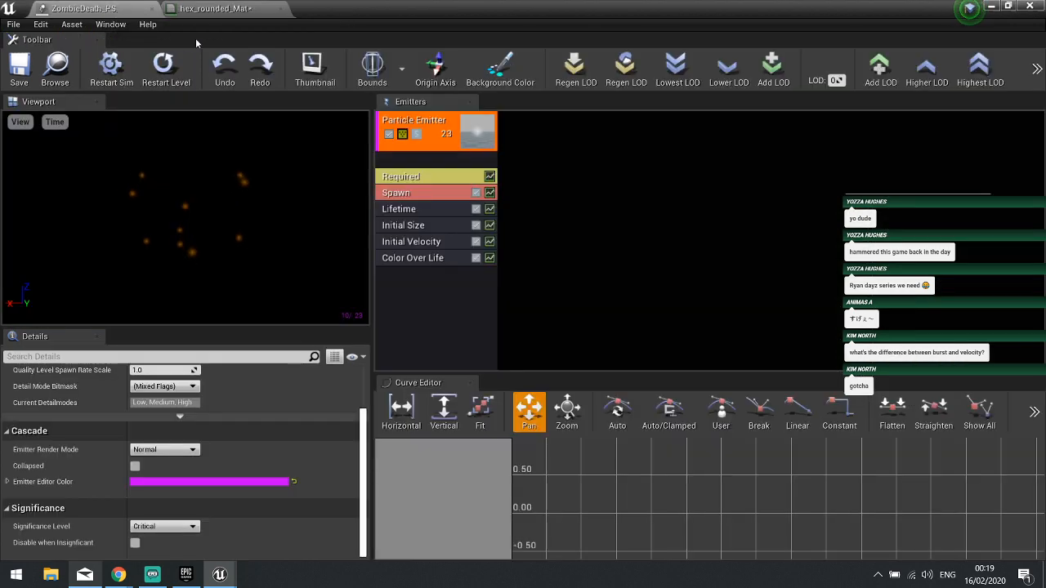
scroll(226, 382, "down", 5)
scroll(226, 382, "up", 5)
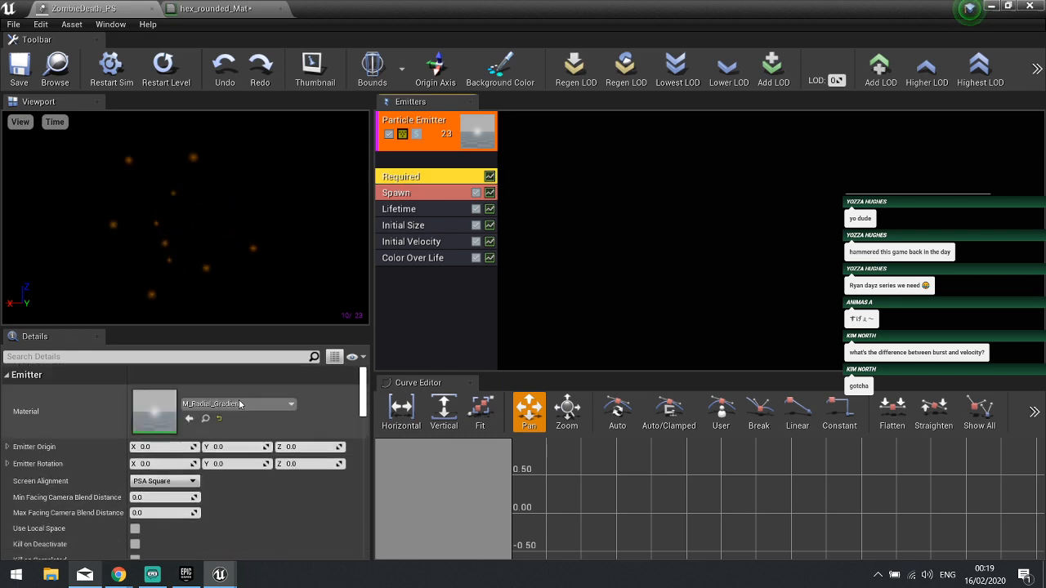
left_click(237, 404)
type("hex")
left_click(245, 214)
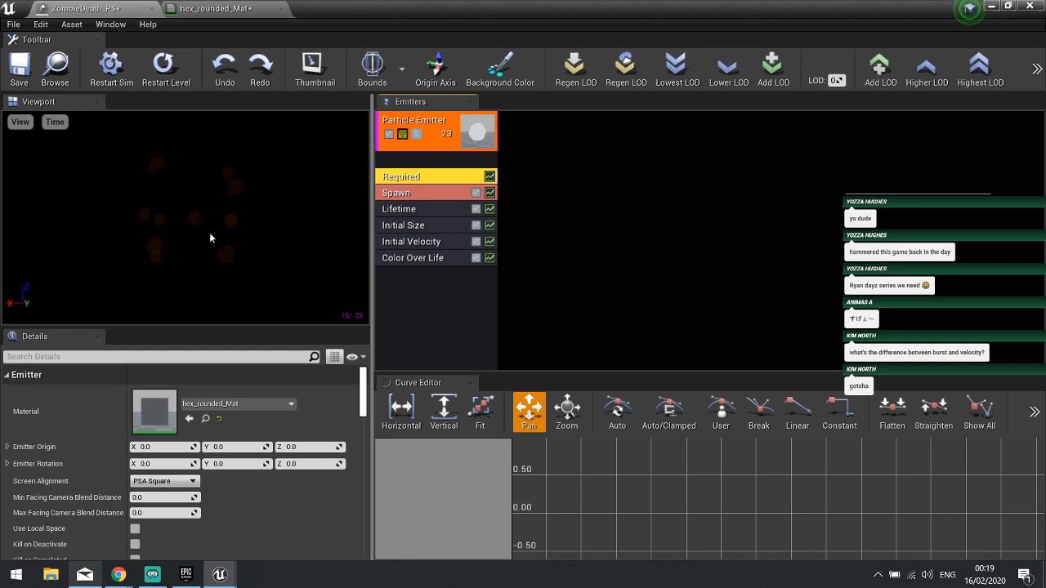
left_click_drag(193, 274, 204, 273)
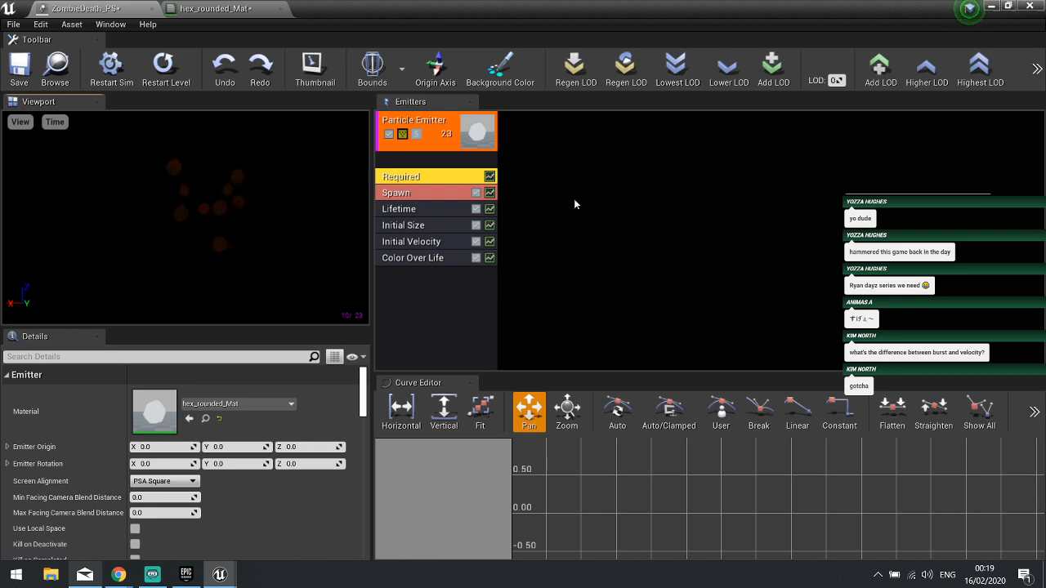
- Place a ZombieDeath_PS emitter in the level near the player character, raise it to about 242 on Z, and delete it
left_click(990, 5)
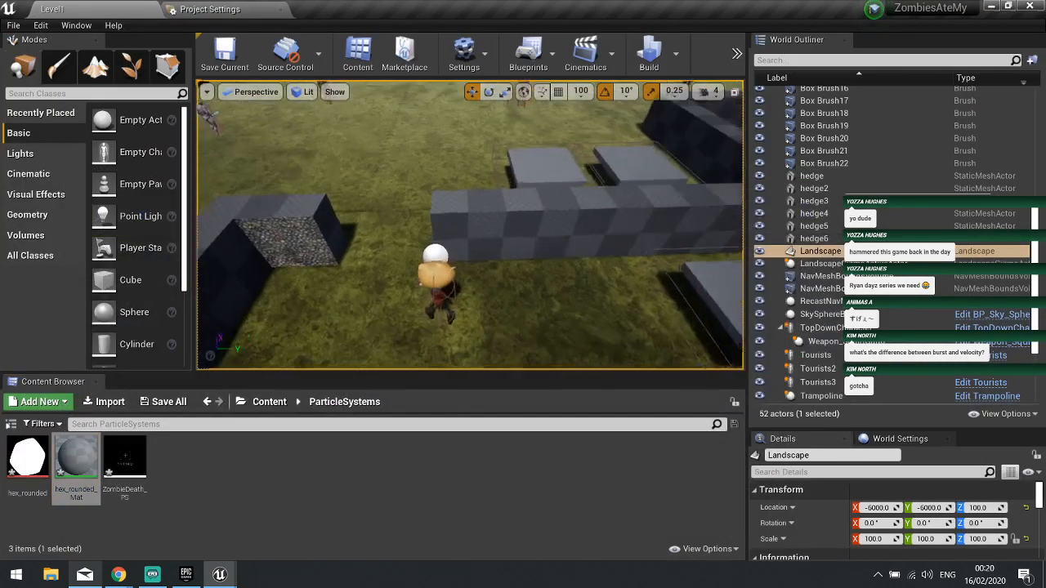
left_click_drag(124, 465, 484, 261)
right_click_drag(492, 292, 494, 264)
key("w")
key("w")
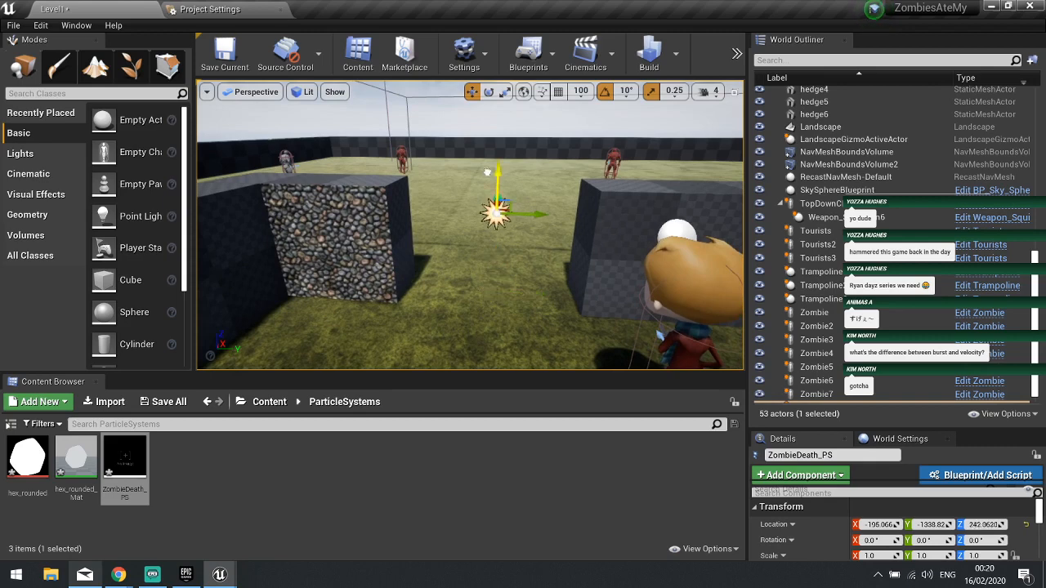
key("Delete")
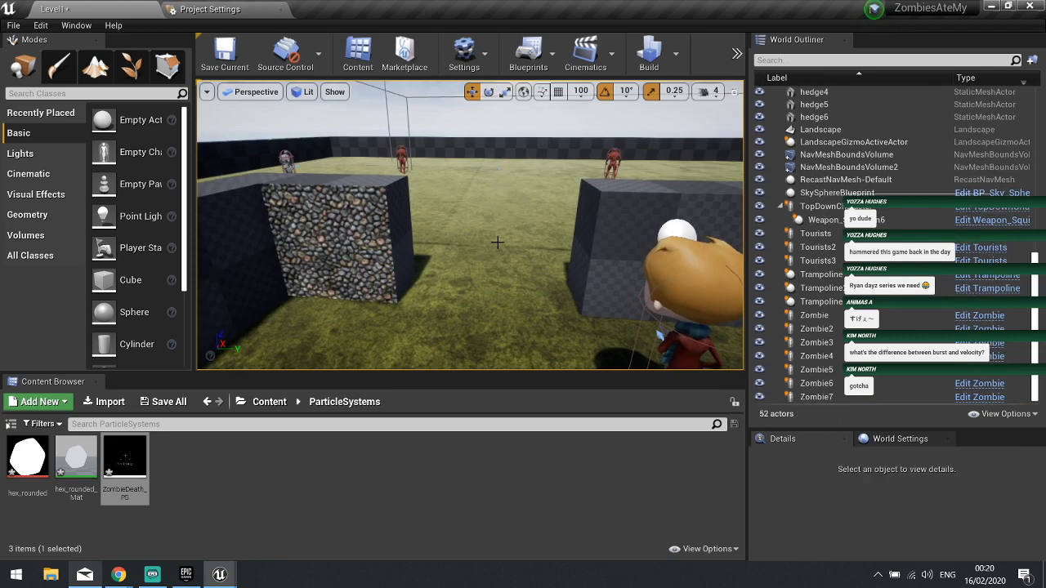
- Restore the ZombieDeath_PS emitter between the walls, raise it to about 156 on Z, and remove it
key("ctrl+z")
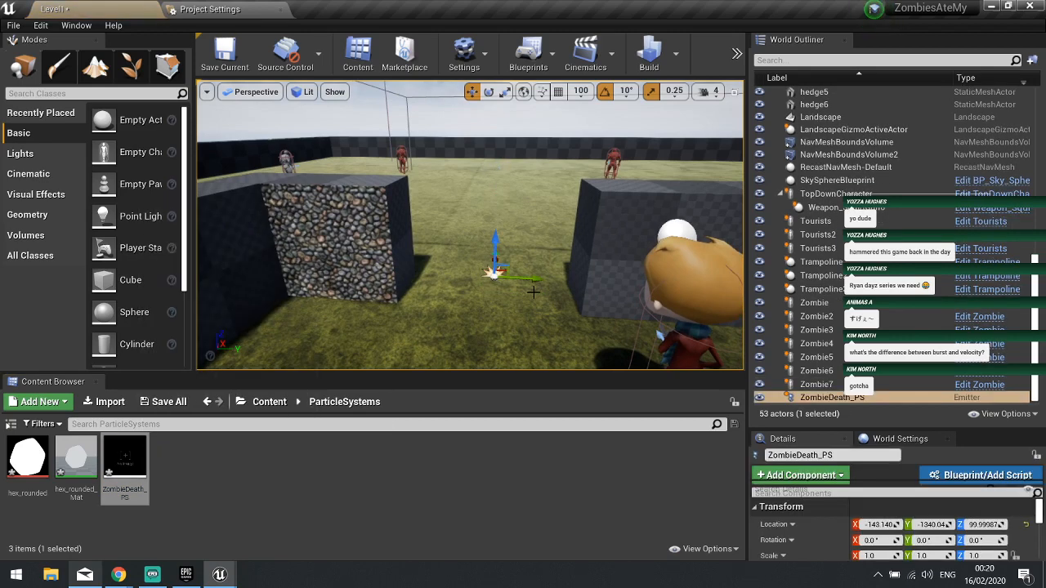
key("w")
mouse_move(516, 289)
right_mouse_down()
mouse_move(522, 320)
mouse_move(524, 302)
right_mouse_up()
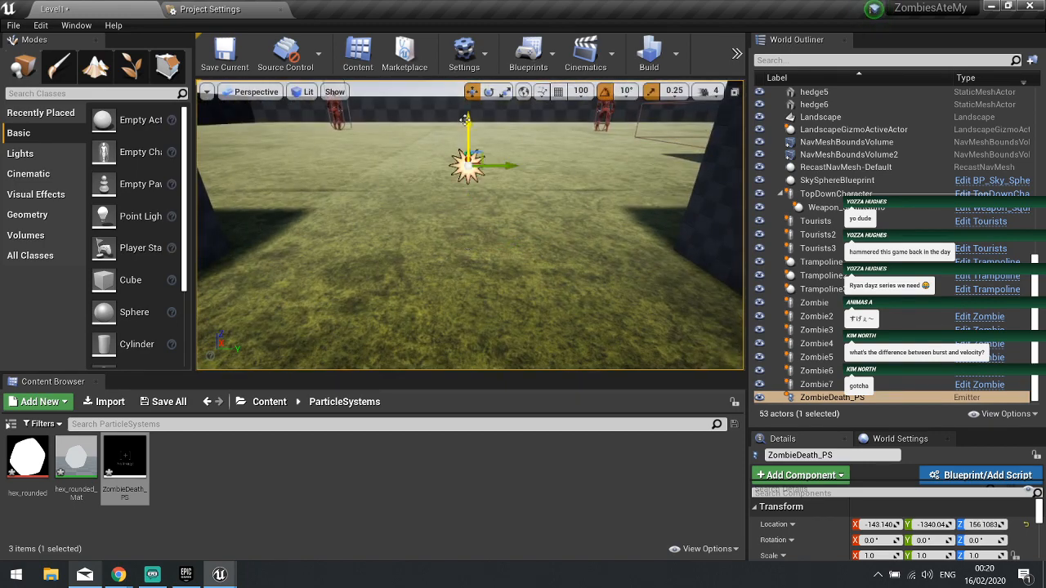
key("Delete")
- Place a ZombieDeath_PS emitter at the checkered wall near the trampoline, view it from a distance, and delete it
key("s")
right_click_drag(518, 153, 576, 187)
left_click_drag(131, 457, 417, 179)
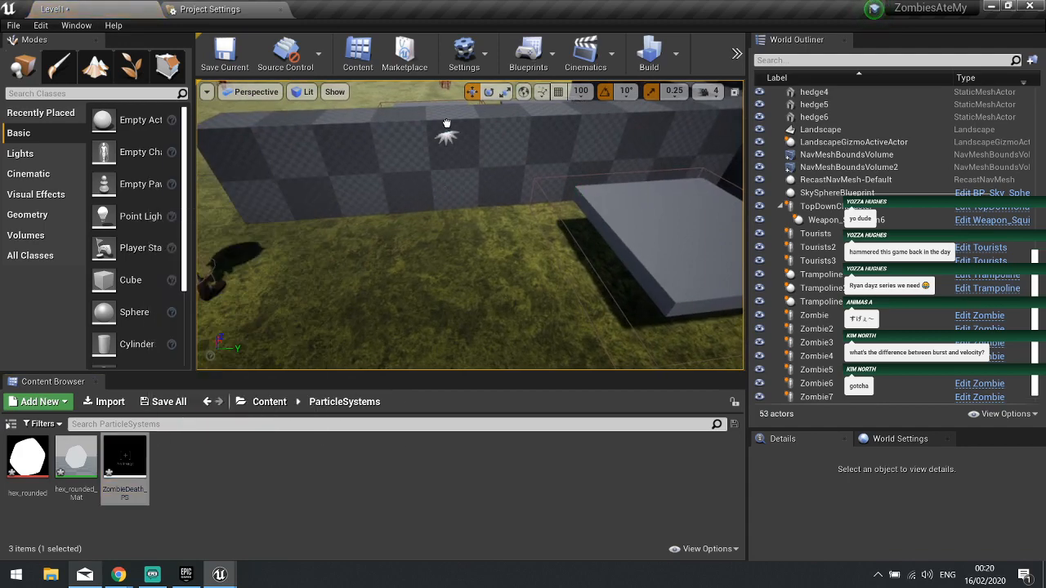
left_click_drag(445, 115, 445, 114)
right_click_drag(445, 114, 462, 68)
key("s")
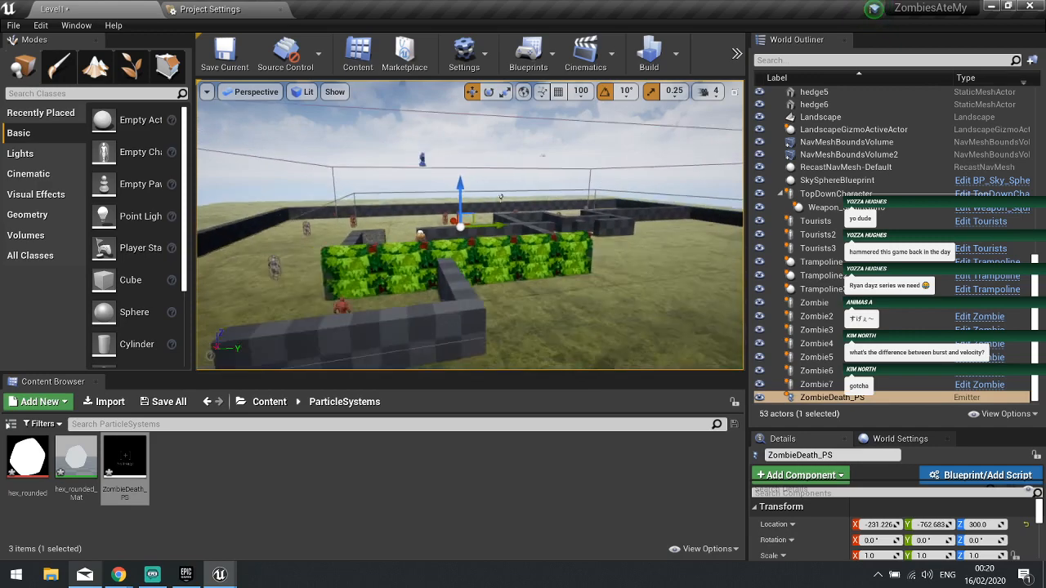
key("w")
key("Delete")
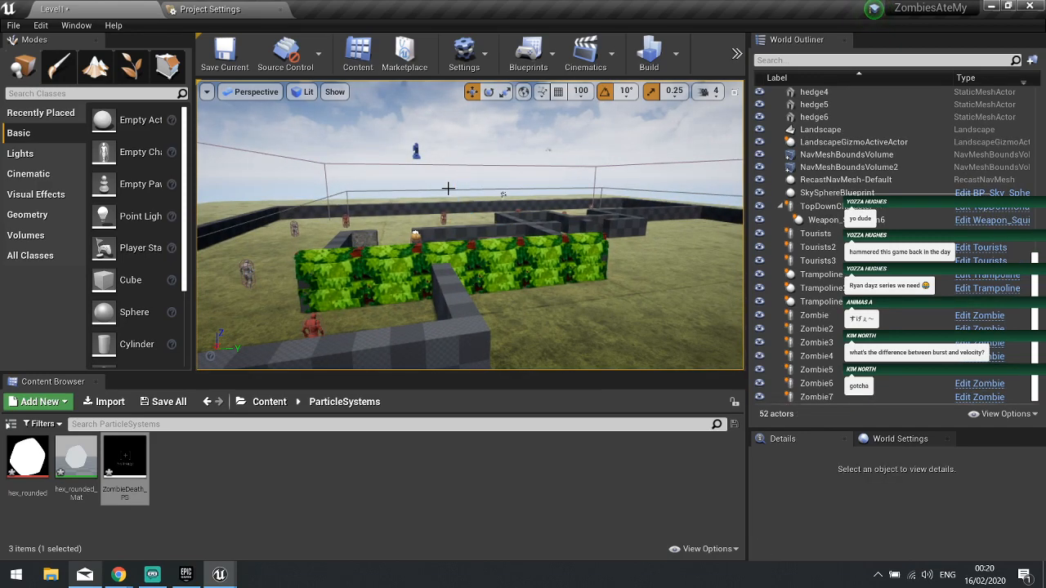
- Place a ZombieDeath_PS emitter beside the hedge, inspect it up close, and delete it
left_click_drag(131, 456, 427, 246)
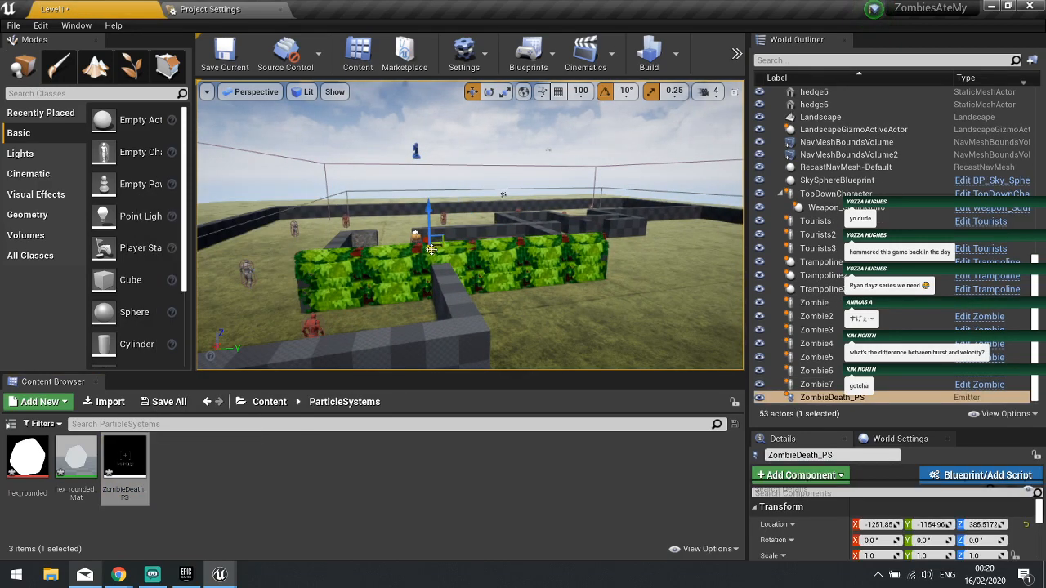
right_click_drag(498, 287, 670, 331)
key("w")
key("Delete")
right_click_drag(336, 257, 245, 224)
key("a")
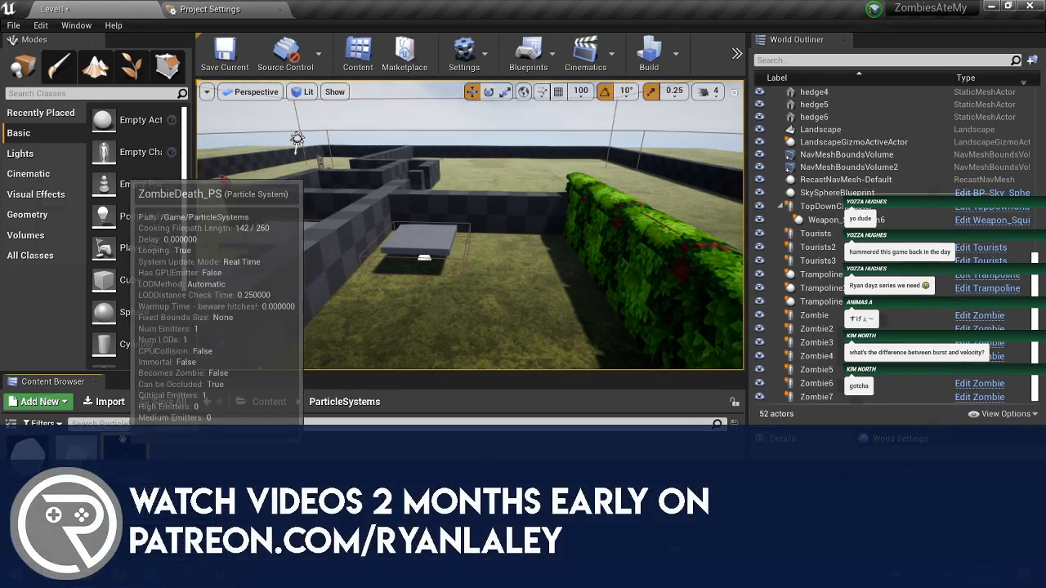
- Open the ZombieDeath_PS particle system and set the Spawn module's burst count to 50
double_click(123, 445)
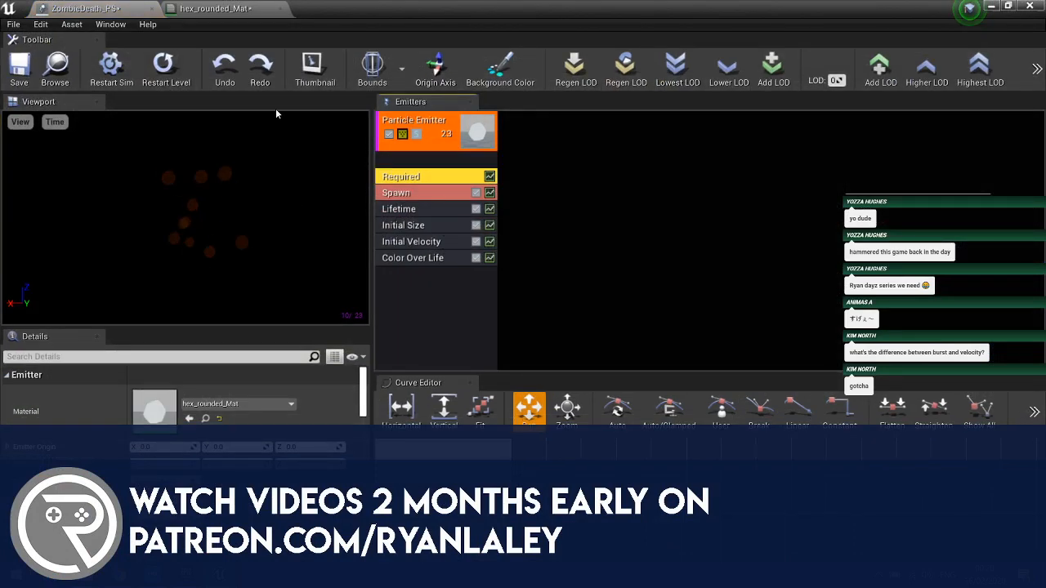
left_click(420, 194)
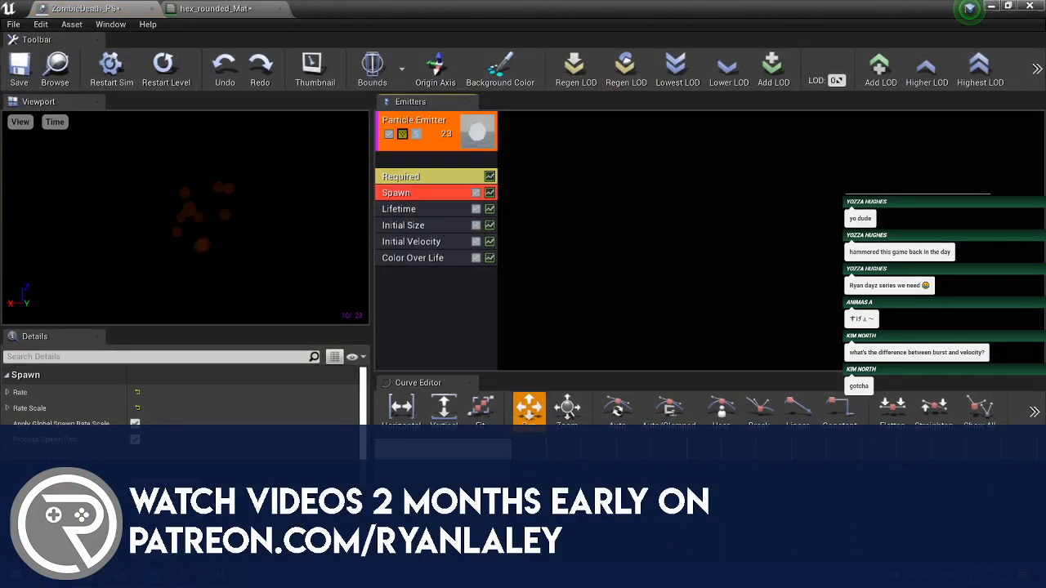
scroll(164, 404, "down", 2)
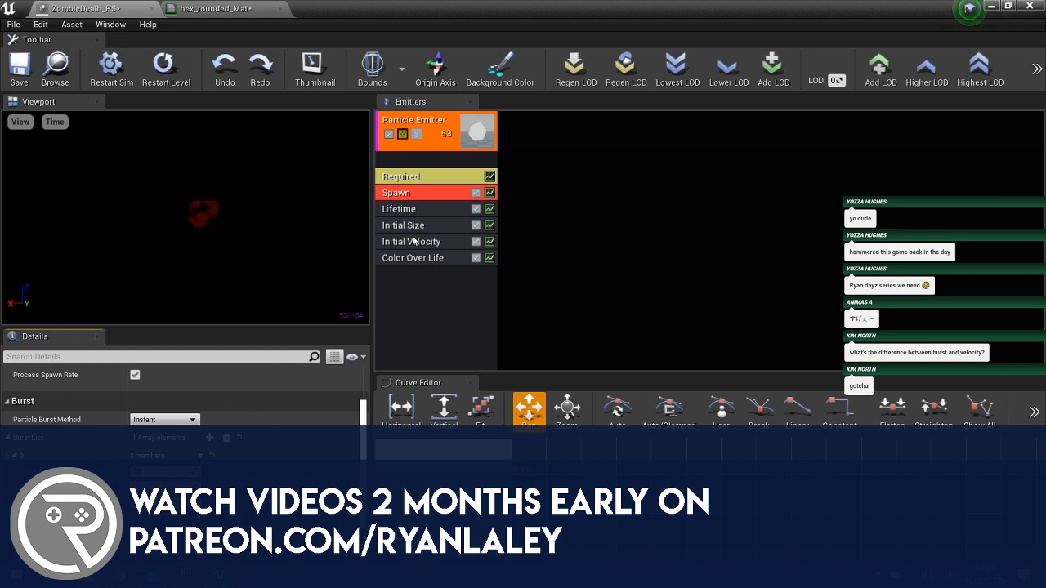
- Set the Initial Velocity module's maximum start velocity to 50 on the X, Y and Z axes
left_click(441, 242)
scroll(167, 391, "up", 2)
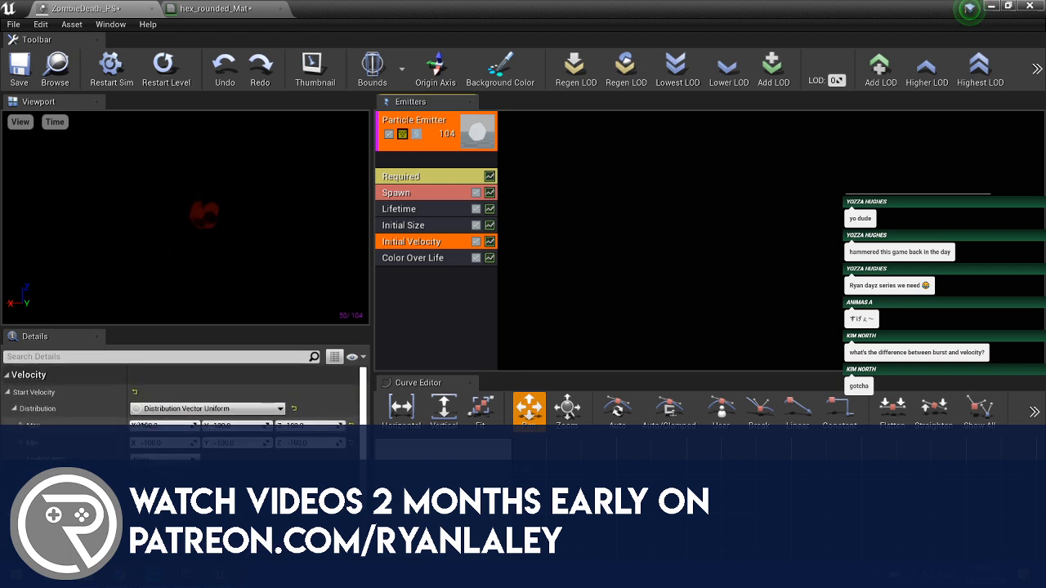
type("50")
key("Tab")
type("5")
type("0")
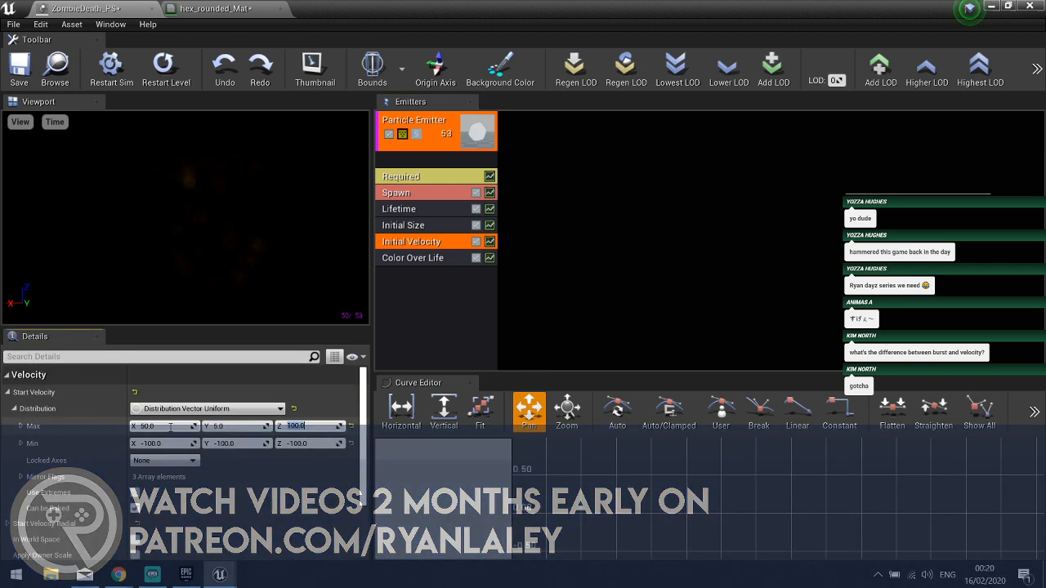
key("Tab")
type("50")
key("Tab")
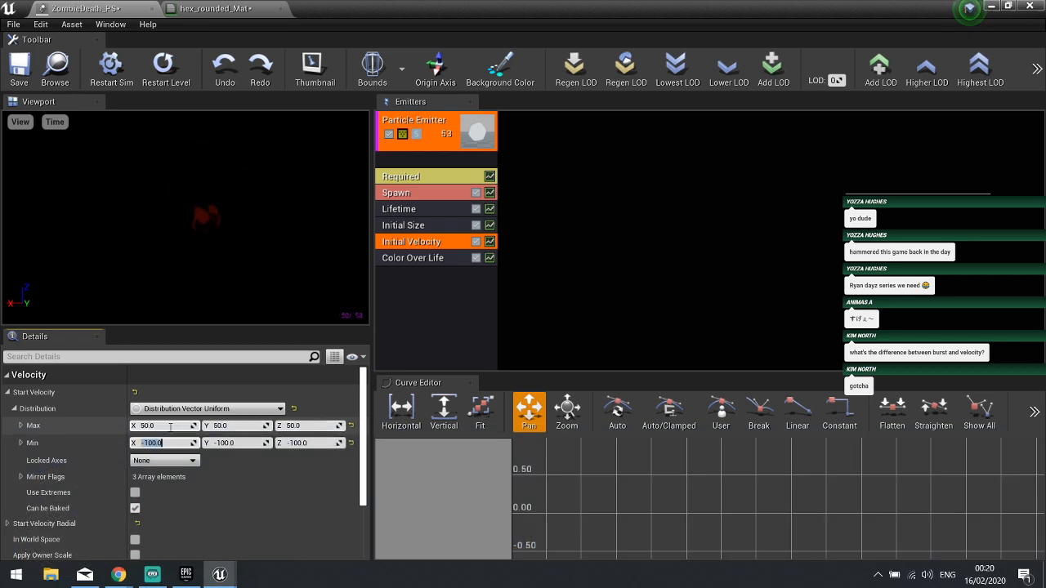
- Set the minimum start velocity to -50 on the X, Y and Z axes and save the particle system
type("-50")
key("Tab")
type("-5")
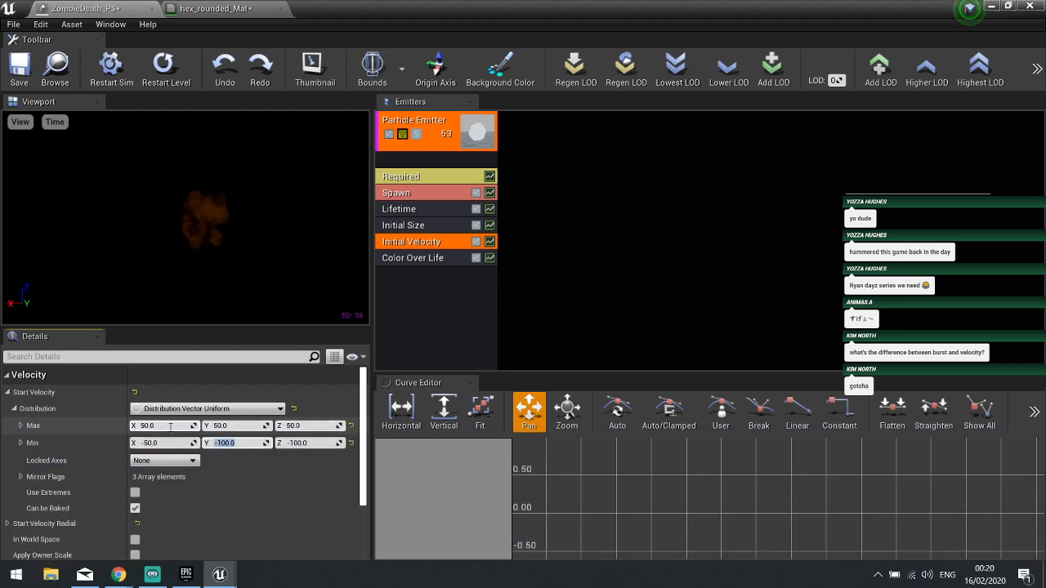
type("-50")
key("Return")
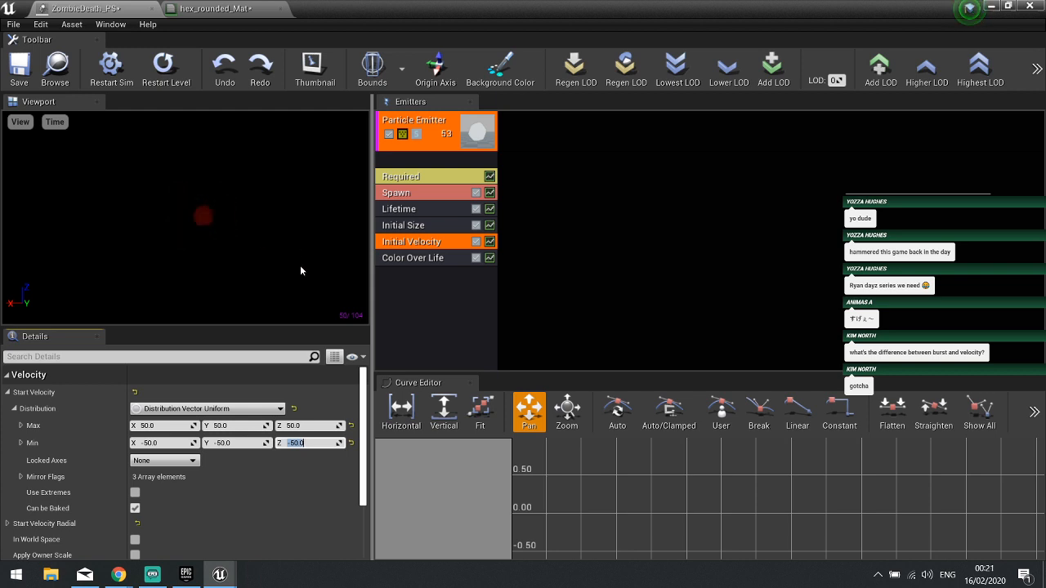
left_click(378, 307)
left_click(8, 77)
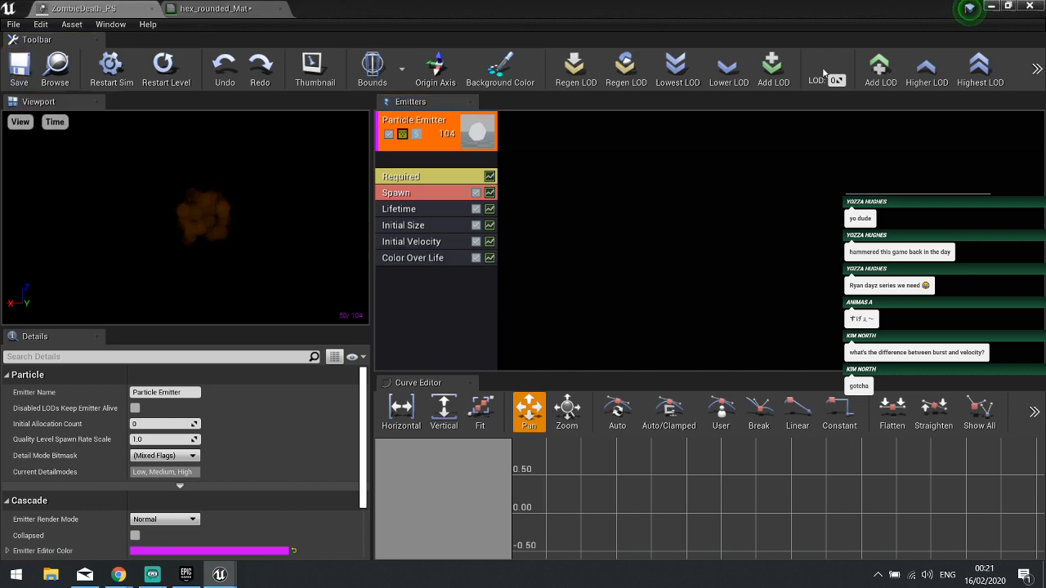
- Place a ZombieDeath_PS emitter on the open grass near a zombie and raise it to about 181 on Z
left_click(993, 5)
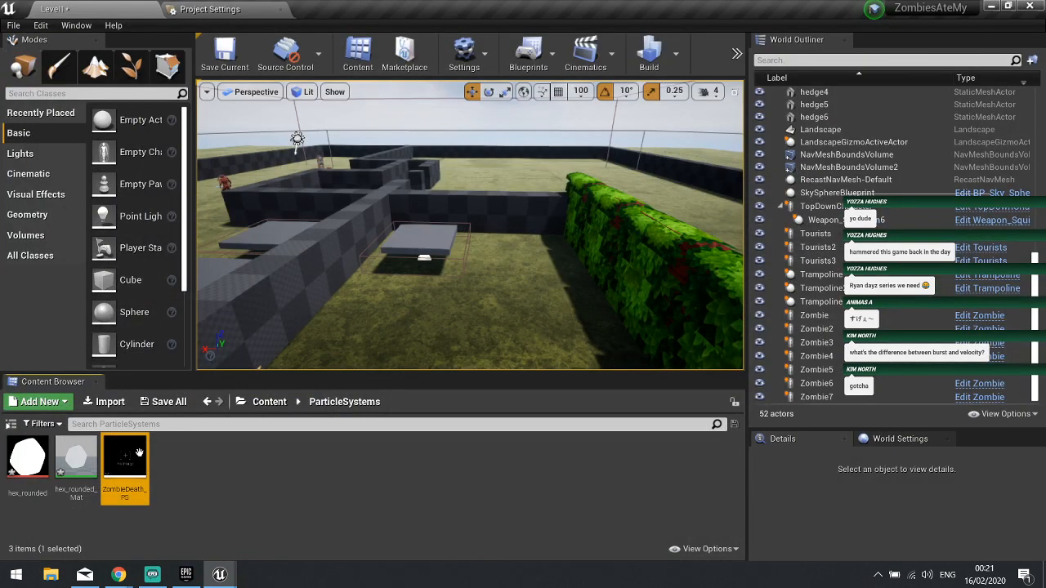
scroll(312, 347, "up", 10)
left_click_drag(312, 347, 341, 232)
mouse_move(414, 214)
right_mouse_down()
mouse_move(392, 210)
mouse_move(413, 214)
right_mouse_up()
key("w")
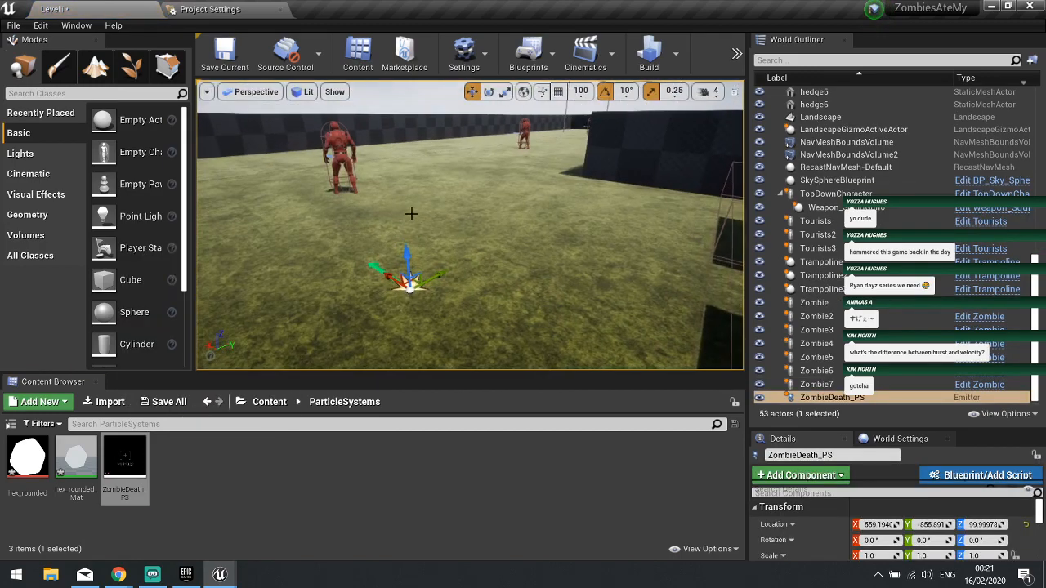
left_click_drag(408, 254, 433, 245)
scroll(497, 155, "down", 10)
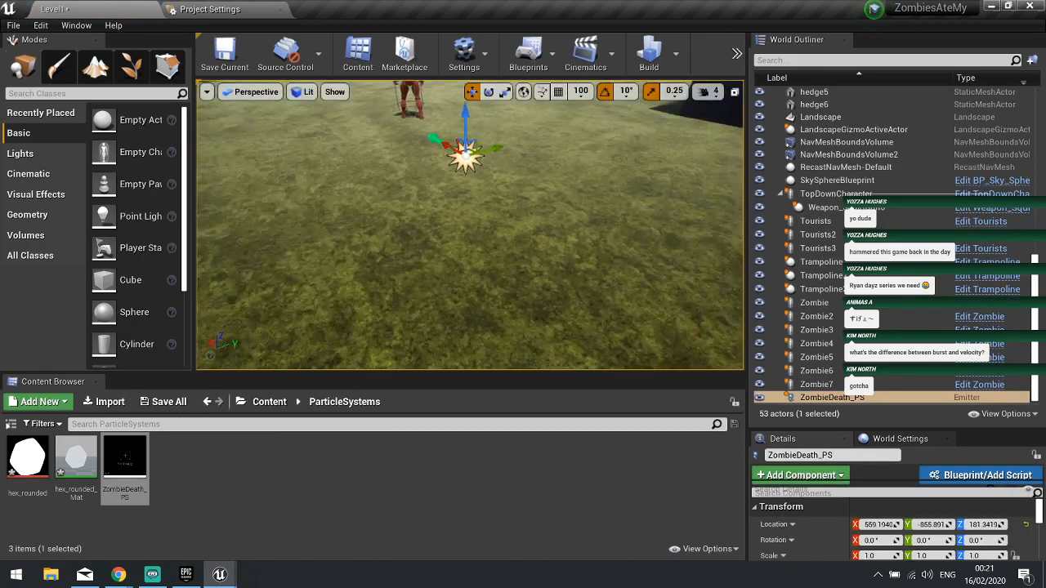
- Delete the emitter on the open grass and place a ZombieDeath_PS emitter in the hedge gap beside the player character
key("Delete")
key("w")
right_click_drag(497, 155, 490, 182)
left_click_drag(137, 451, 491, 181)
- Play the level, walk the character up to the particle burst to examine it, and stop playing
left_click(737, 53)
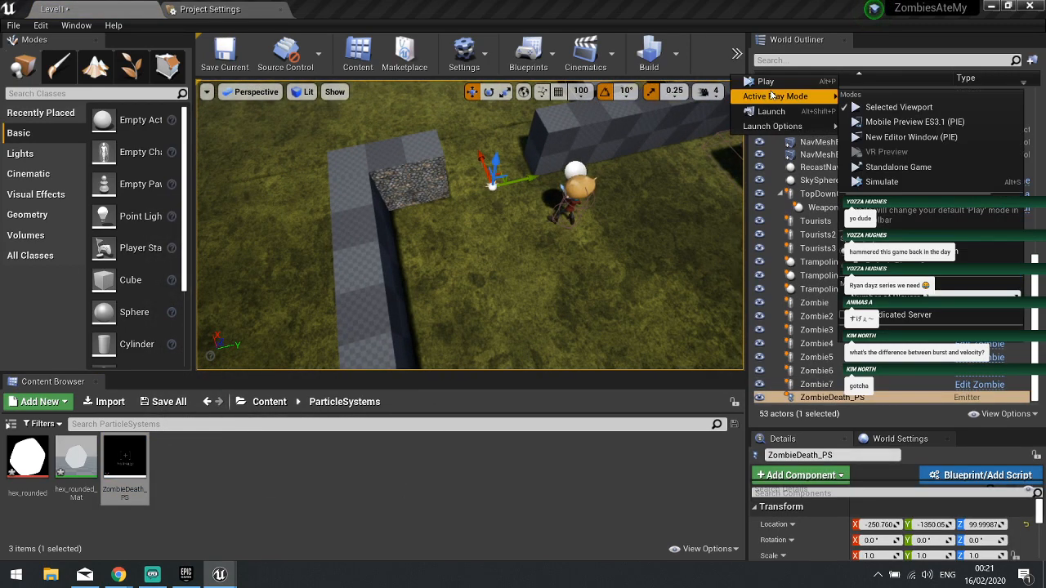
left_click(770, 85)
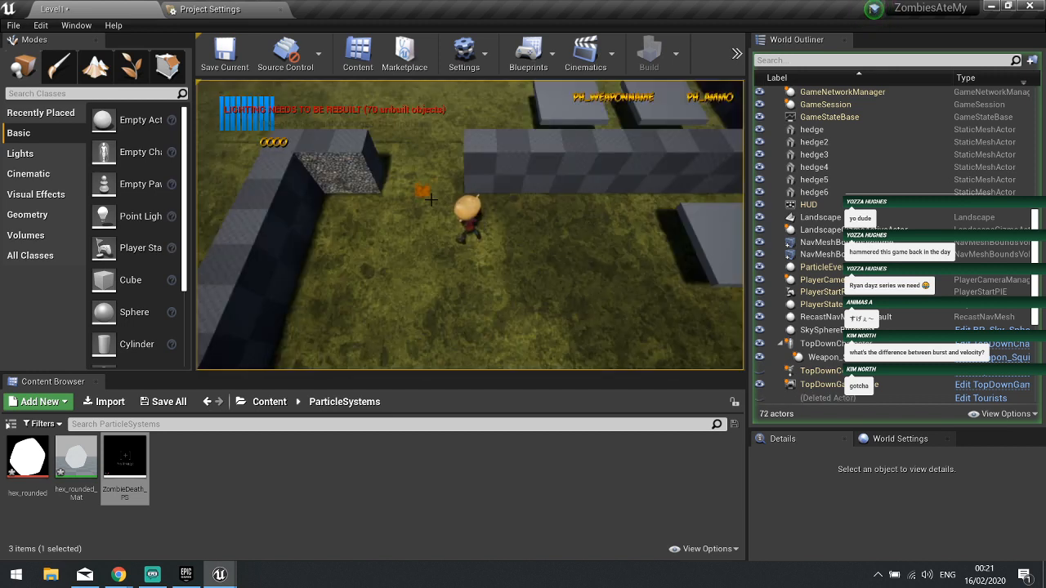
key("a")
key("w")
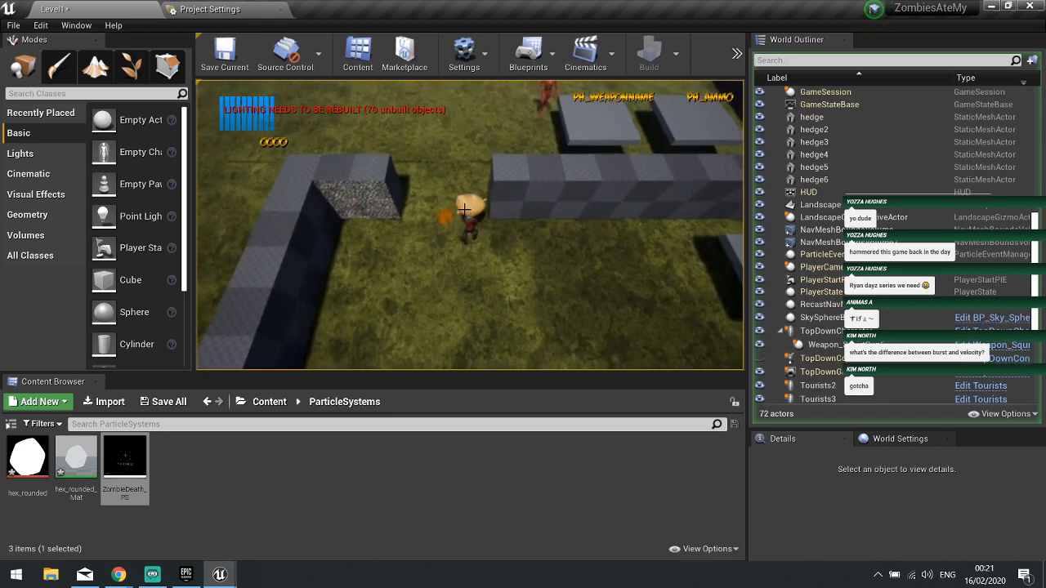
key("s")
key("Escape")
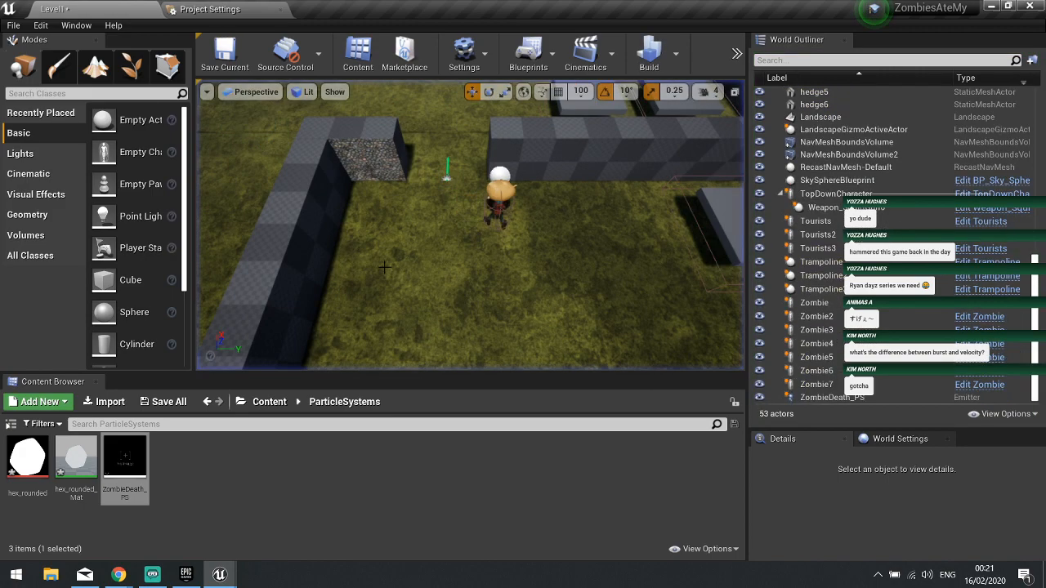
- Reopen ZombieDeath_PS and set the Initial Size module's maximum start size to 100 on the X, Y and Z axes
double_click(144, 460)
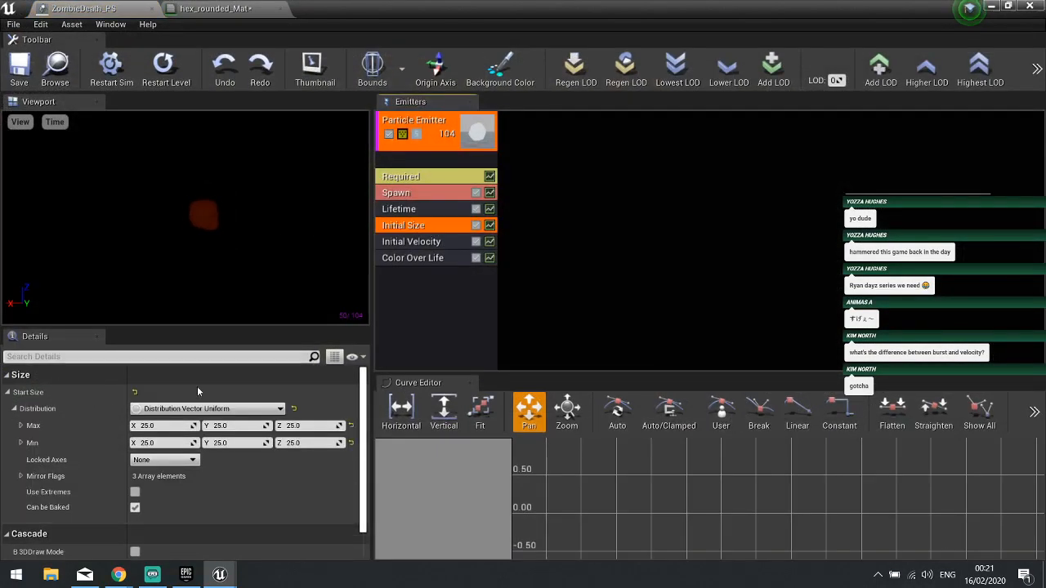
left_click(191, 422)
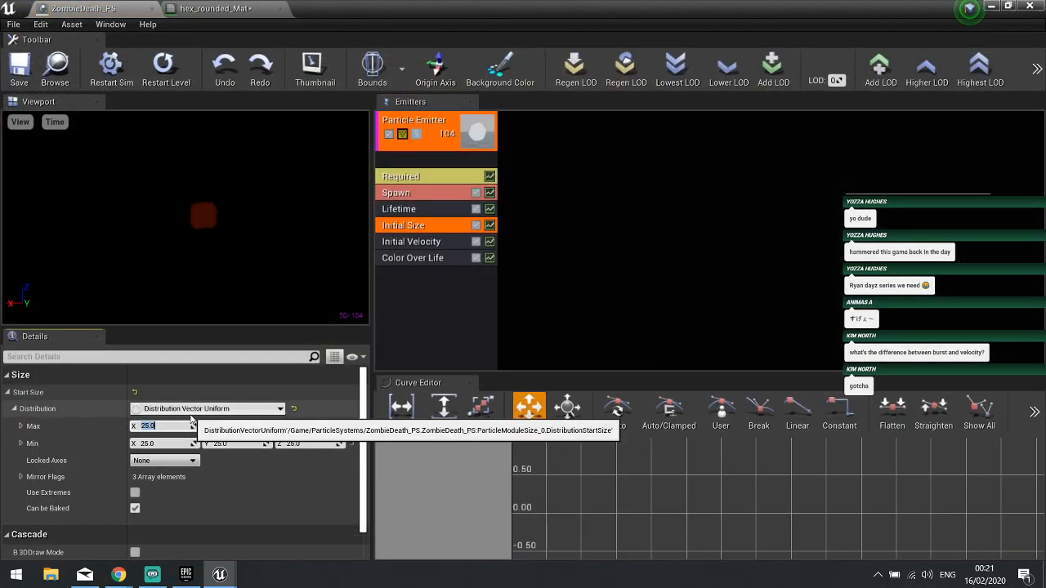
left_click(198, 408)
left_click(201, 394)
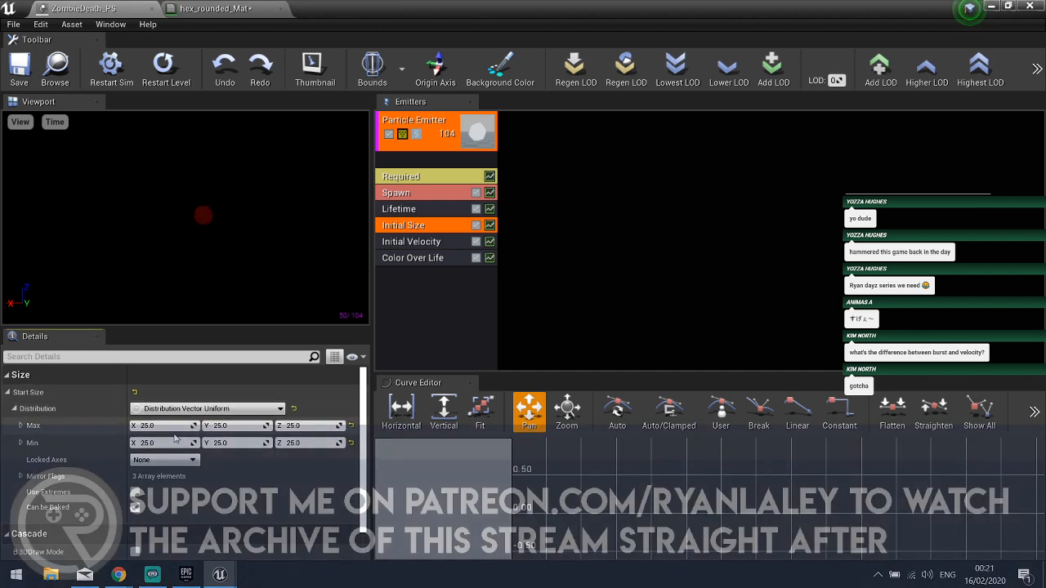
left_click(180, 421)
type("100")
key("Tab")
type("100")
key("Tab")
type("100")
- Set the Initial Size module's minimum start size to 50 on the X, Y and Z axes
key("Tab")
type("50")
key("Tab")
type("50")
key("Tab")
type("50")
key("Return")
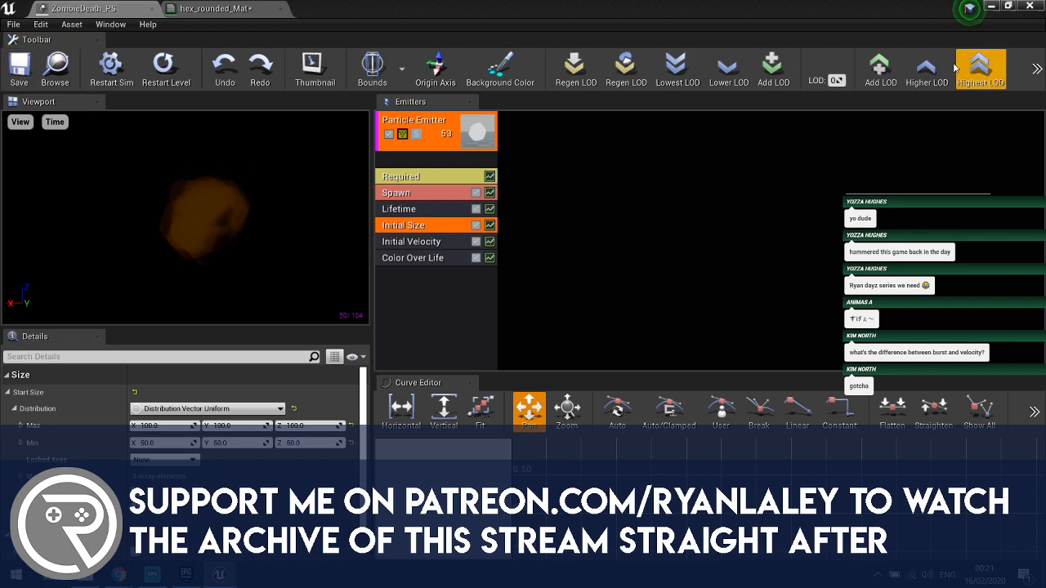
- Return to the level, play it to check the burst with the larger particles, and stop playing
left_click(991, 6)
left_click(736, 54)
left_click(784, 96)
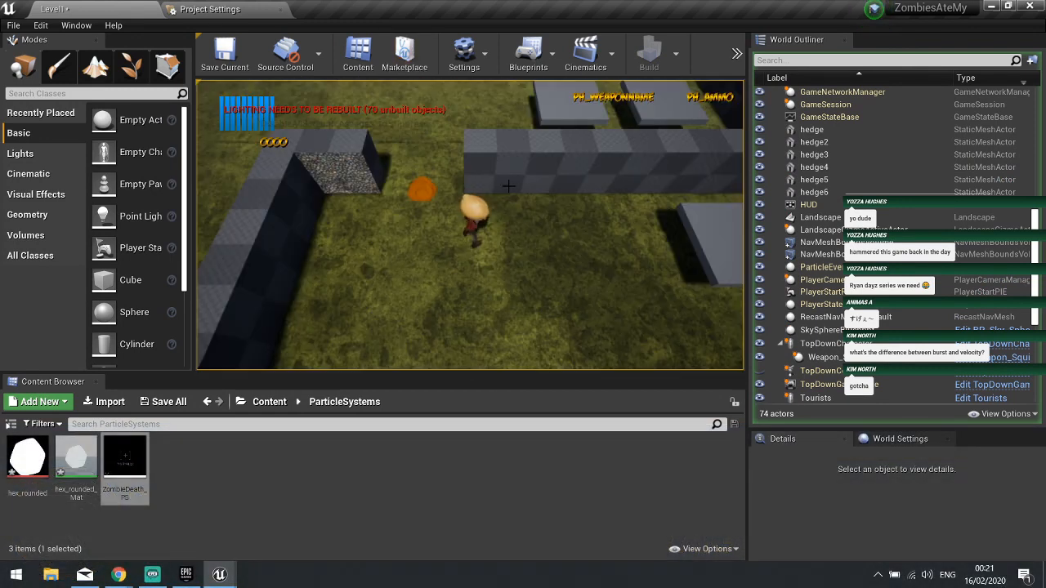
key("w")
key("a")
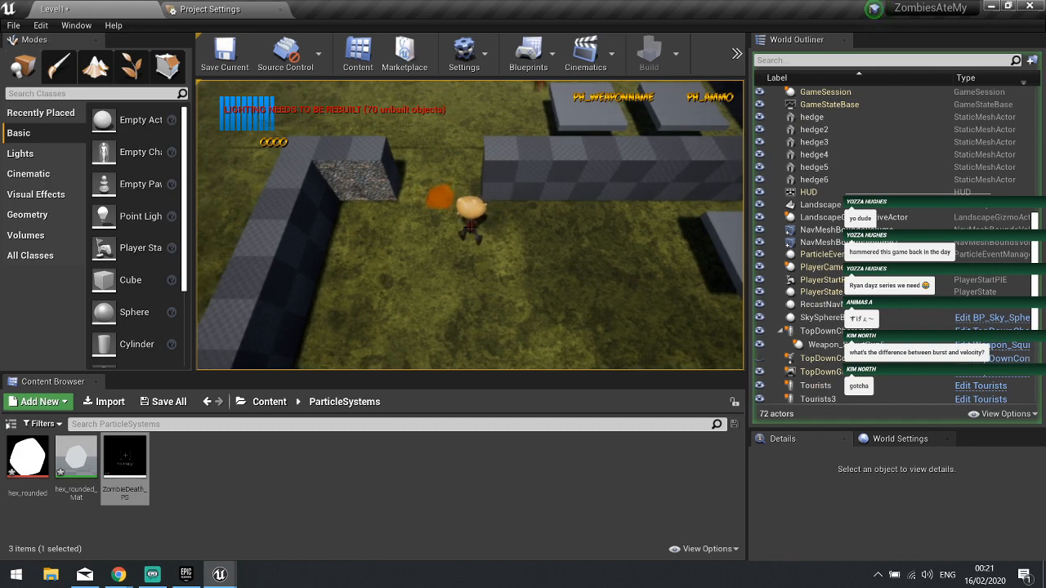
key("Escape")
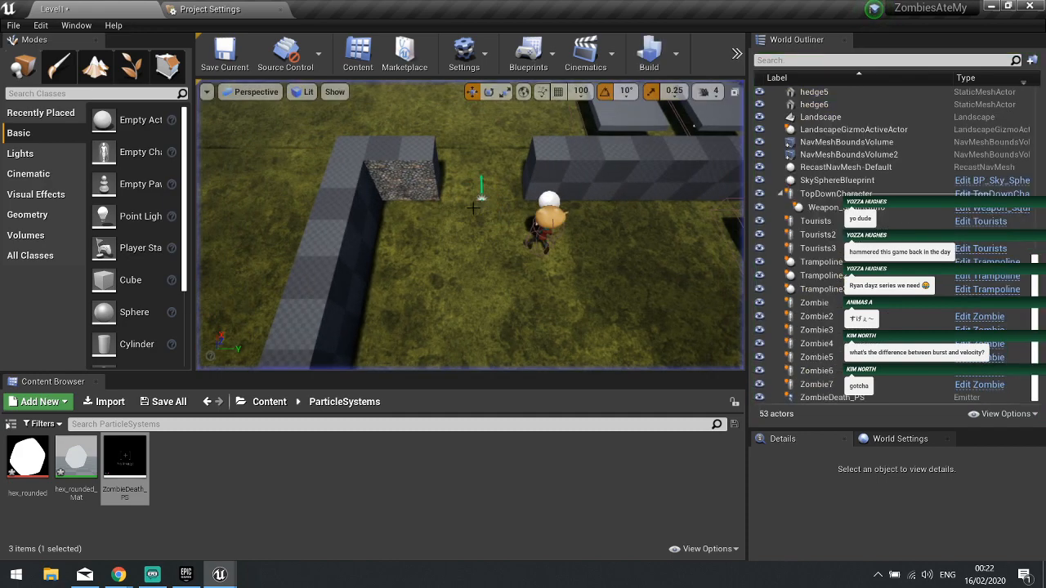
- Switch to Chrome, search for "zombies ate my neighbors zombie sprite sheet" in a new tab and open the Zombie sheet image
key("w")
right_click_drag(482, 245, 482, 184)
left_click(120, 575)
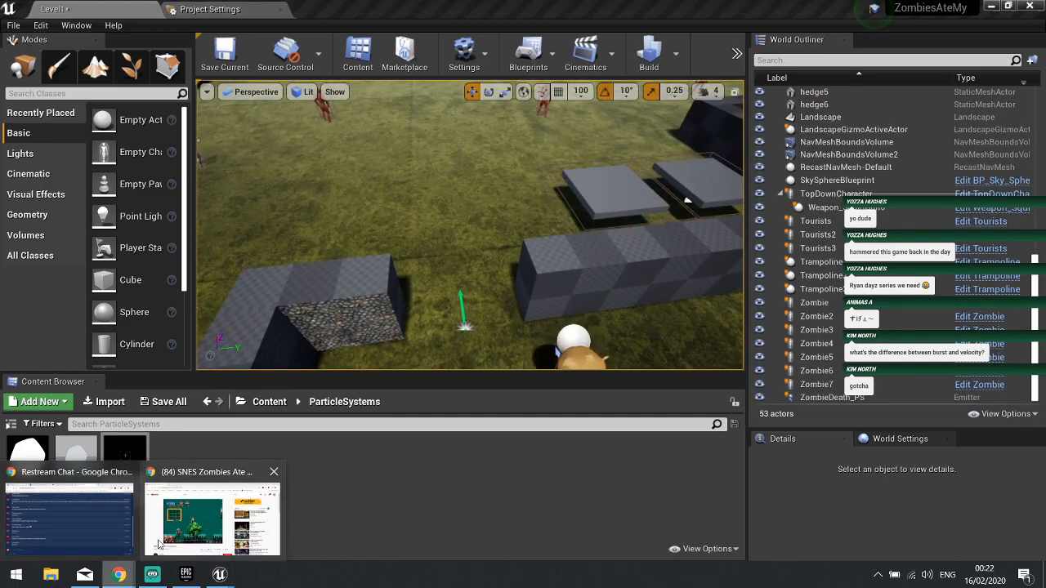
left_click(205, 516)
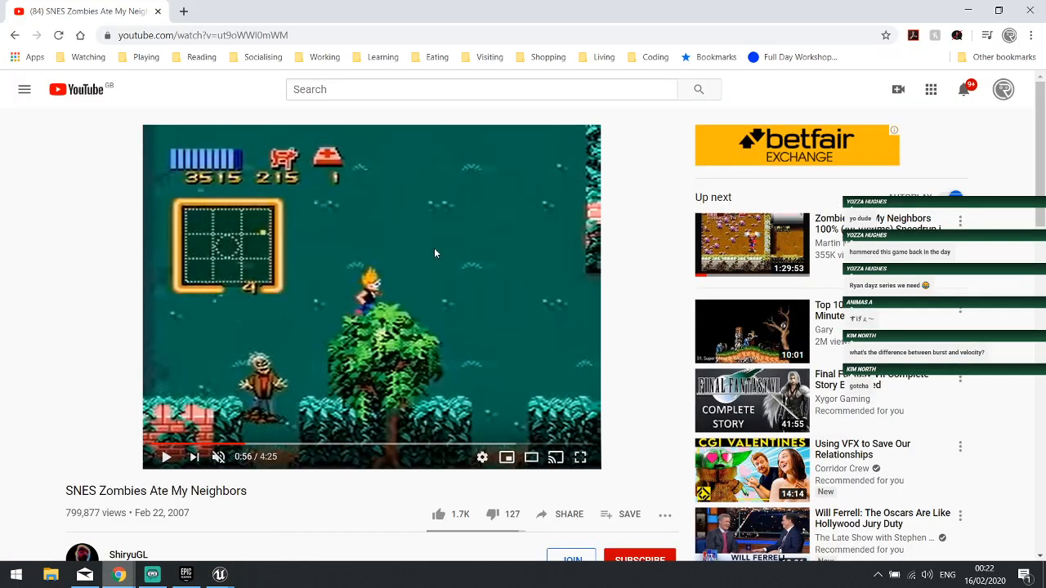
left_click(183, 12)
type("z")
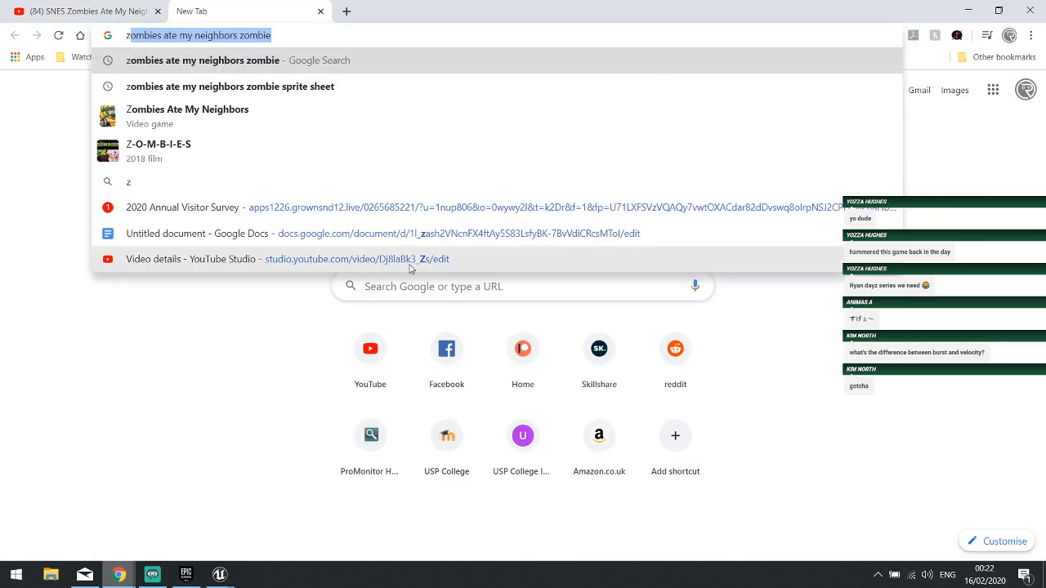
type("ombies ate my neighb")
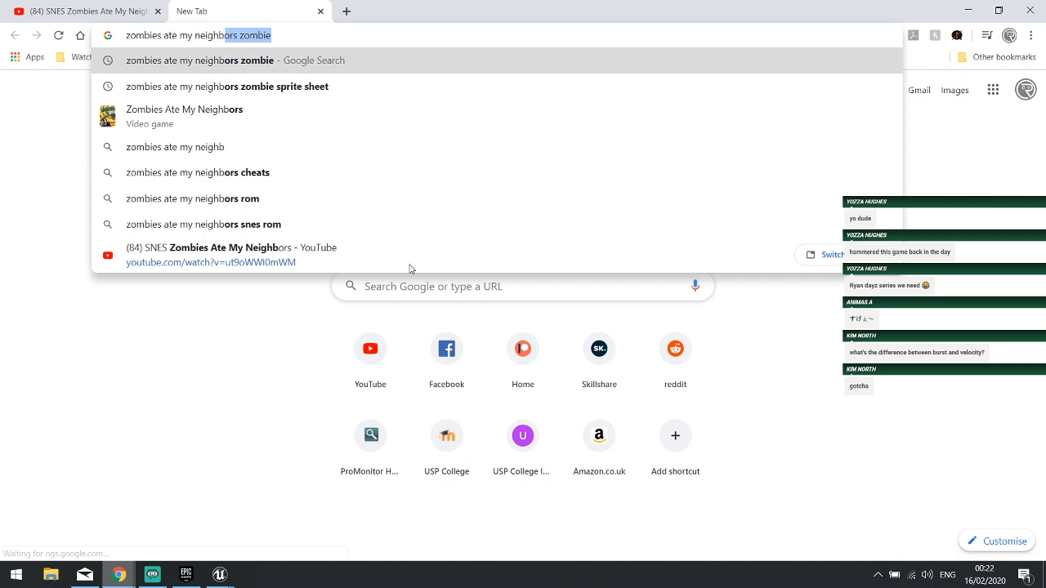
key("Down")
key("Down")
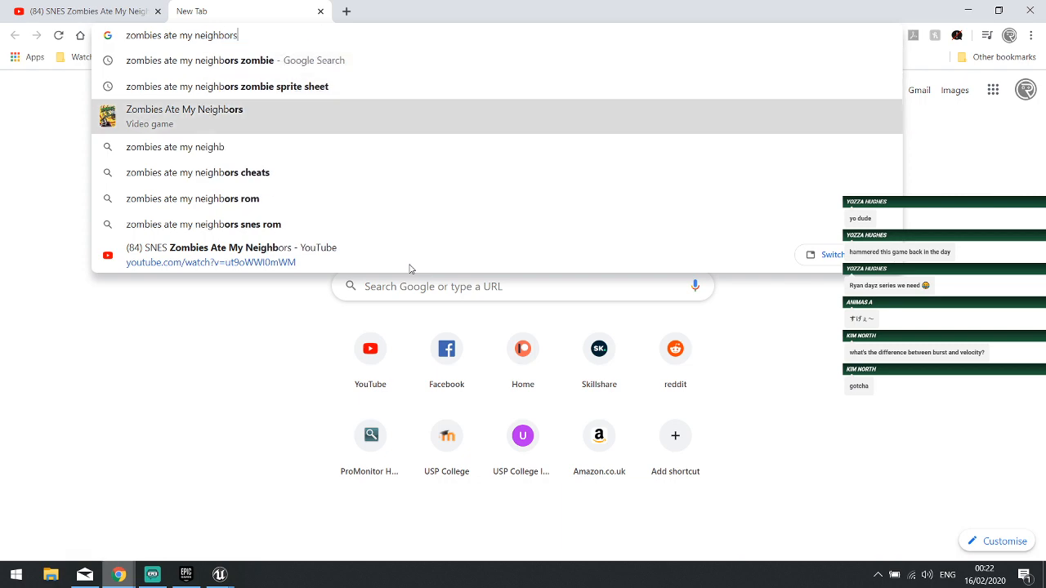
key("Up")
key("Return")
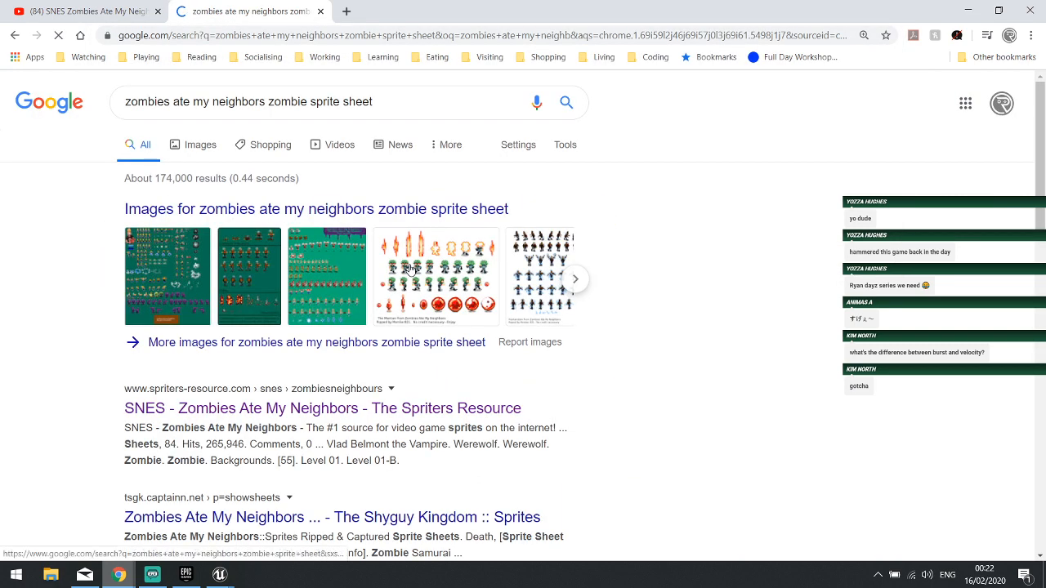
left_click(249, 310)
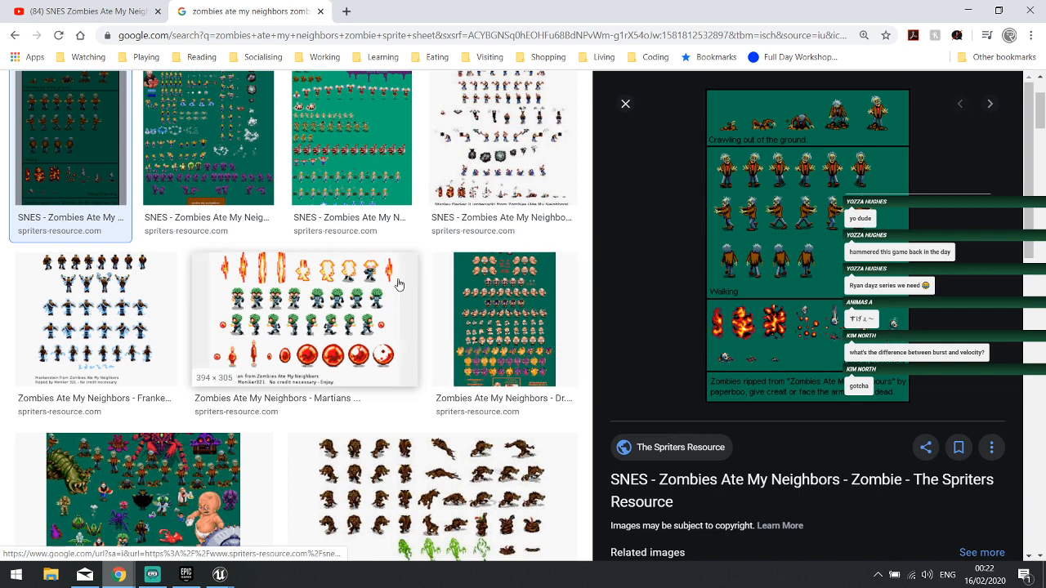
- Launch Photoshop and create a 1024 x 1024 pixel document at 72 ppi in RGB Color
left_click(15, 574)
left_click(543, 386)
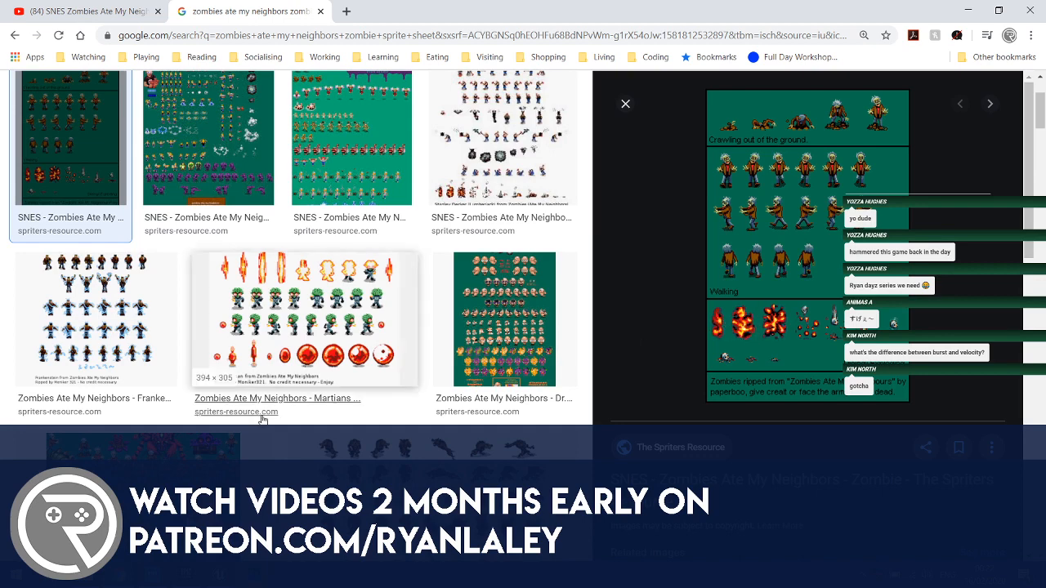
key("alt+Tab")
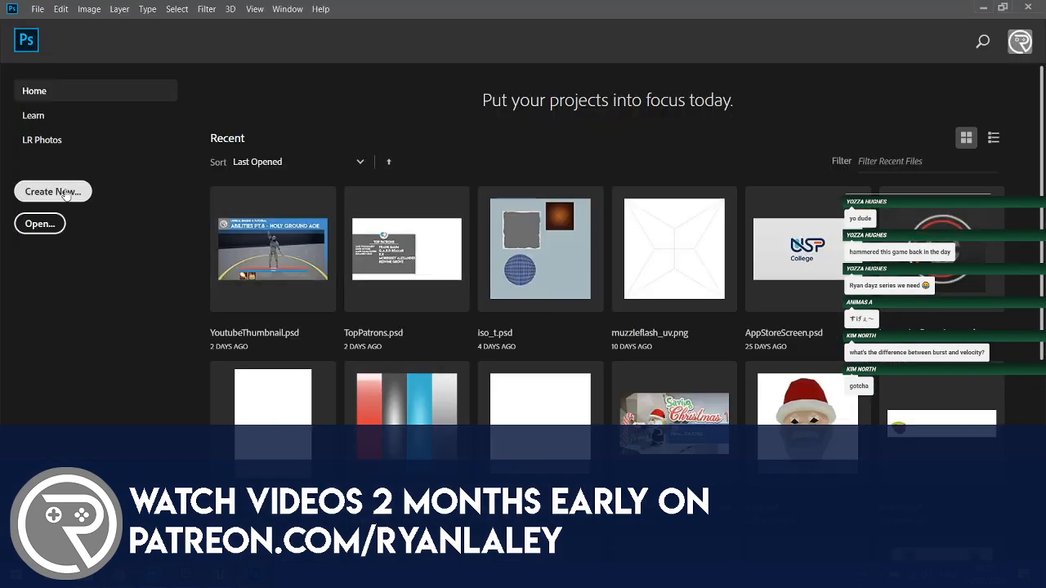
left_click(81, 194)
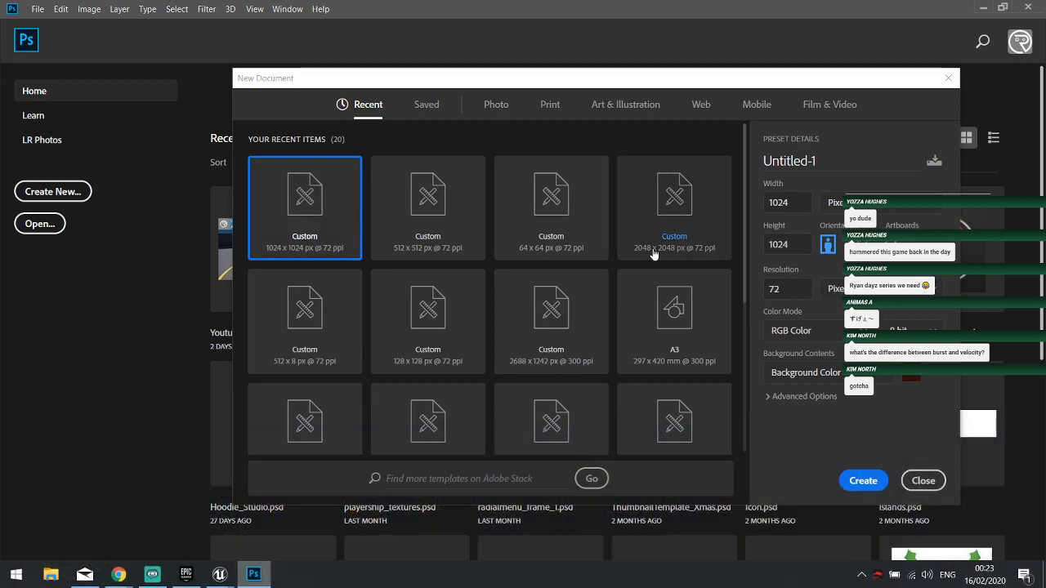
left_click(859, 481)
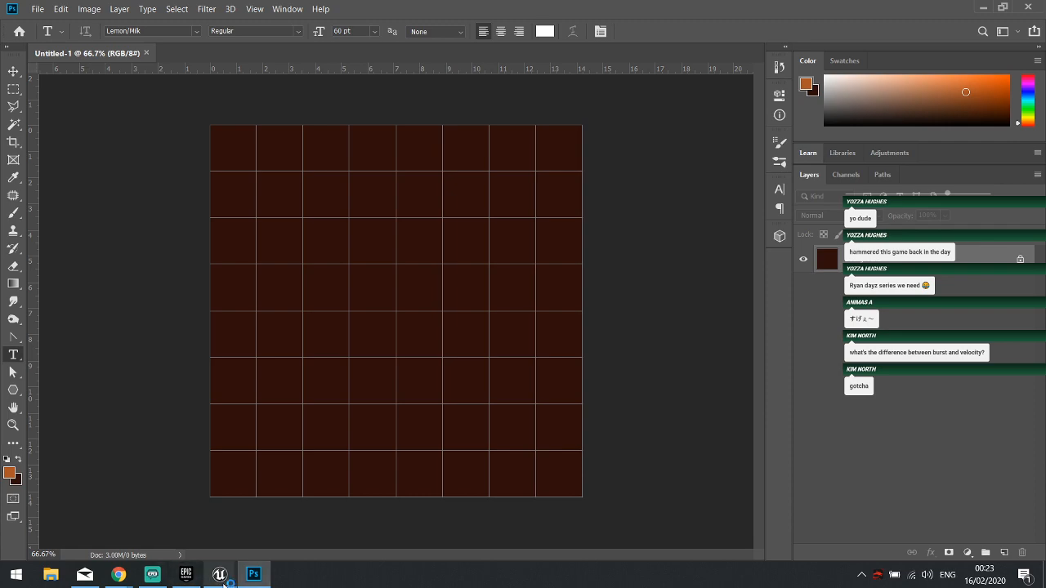
- Switch back to Unreal Engine and examine the hex_rounded_Mat node graph, including its Multiply nodes and output connections
mouse_move(223, 577)
left_click(294, 539)
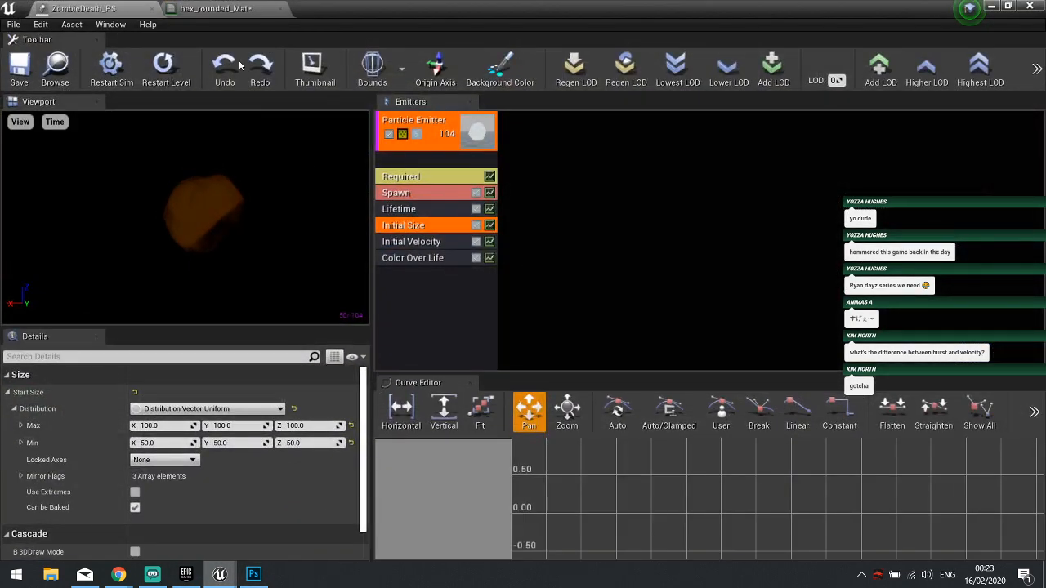
left_click(229, 9)
right_click_drag(583, 295, 631, 212)
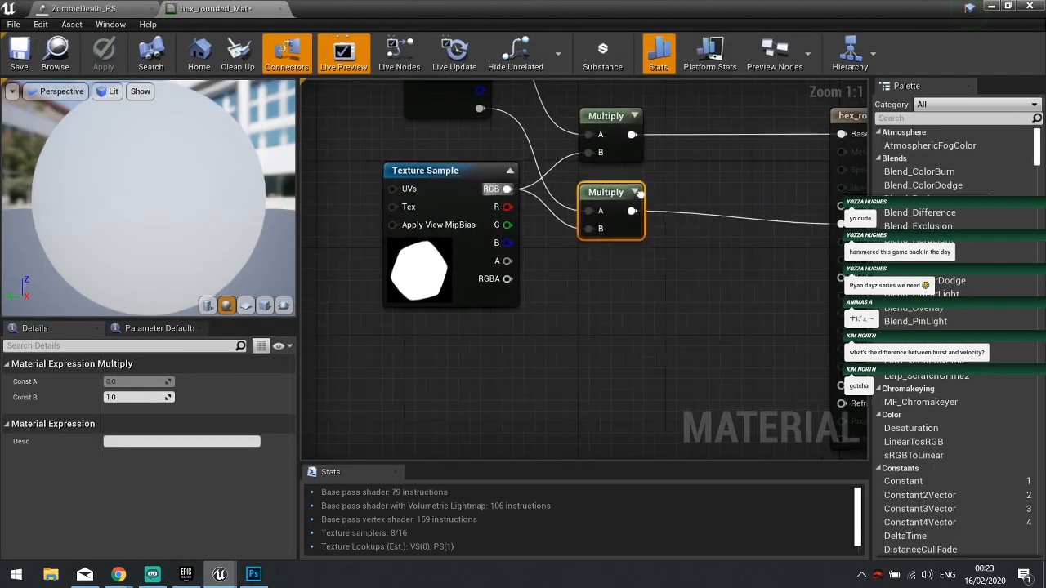
scroll(630, 214, "down", 2)
right_click_drag(628, 267, 565, 317)
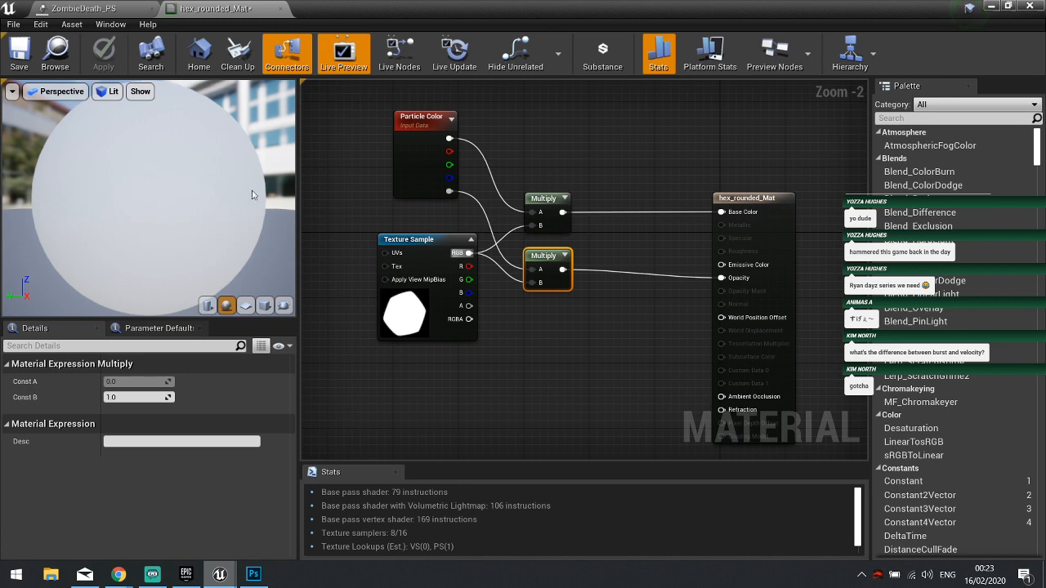
- Examine the Color Over Life module's curve points and their output colours in the ZombieDeath_PS particle system
left_click(82, 8)
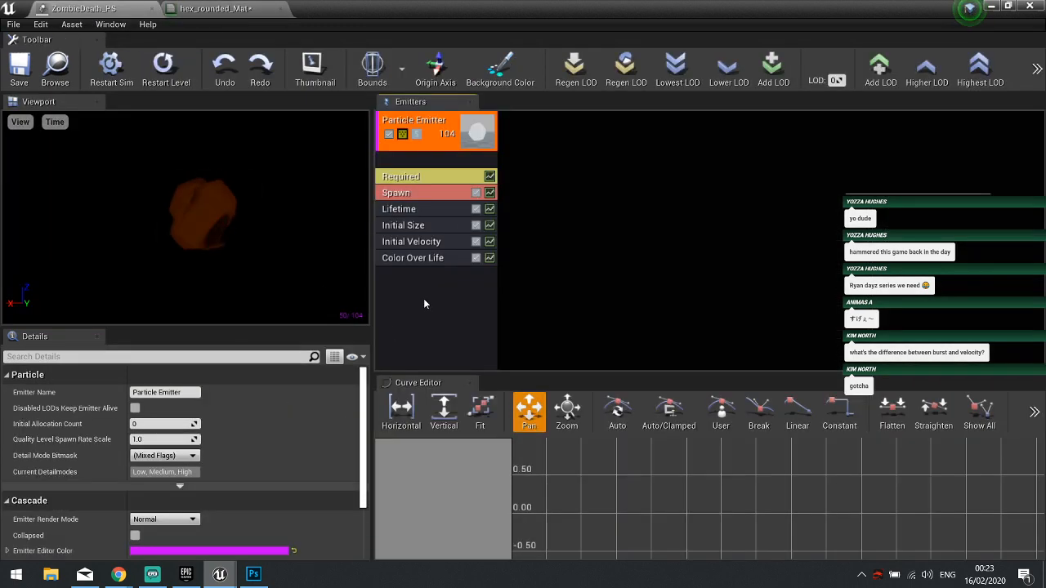
left_click(408, 210)
left_click(413, 258)
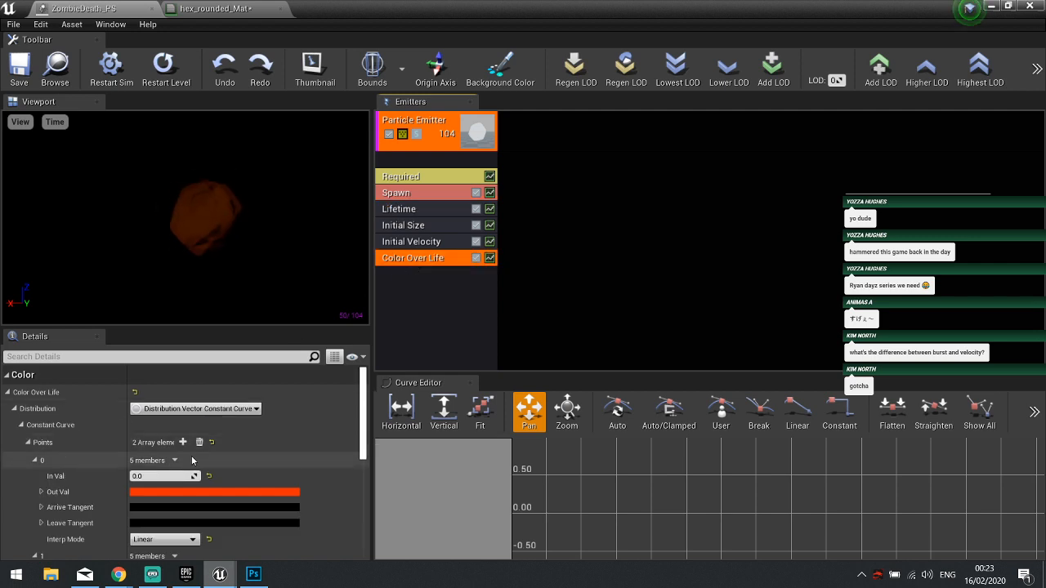
scroll(310, 463, "down", 2)
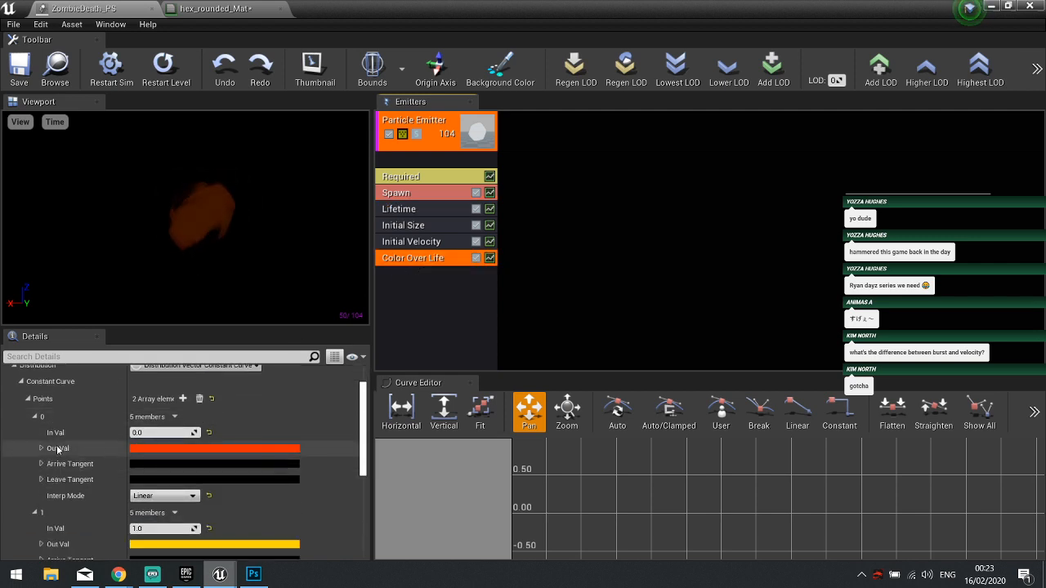
left_click(41, 448)
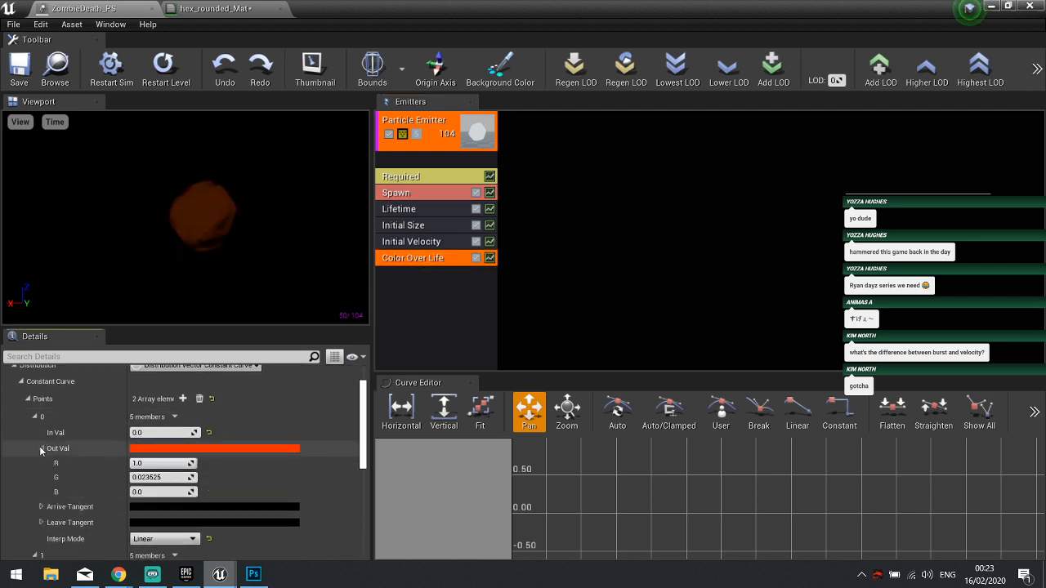
left_click(41, 449)
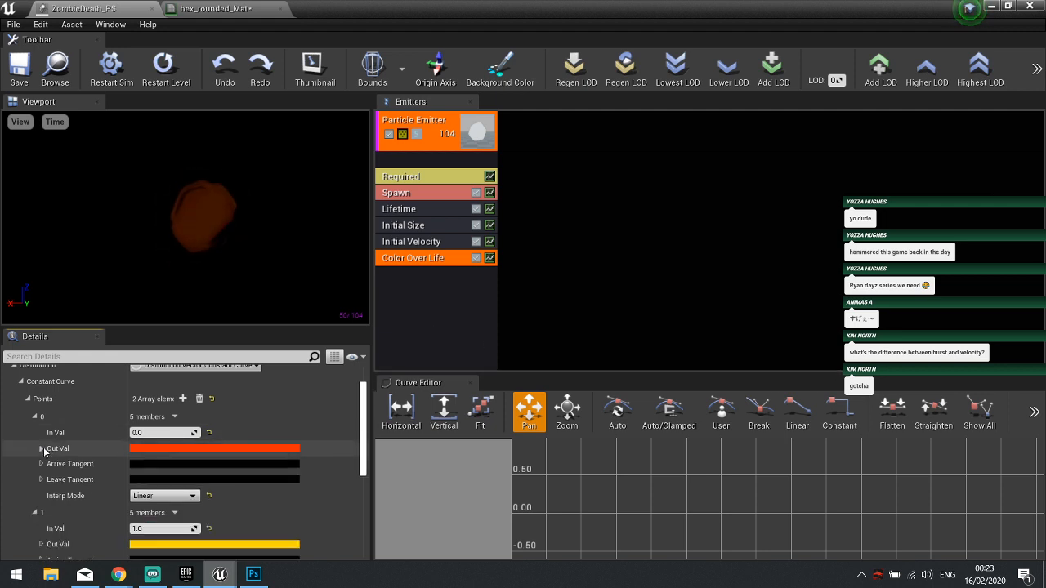
scroll(123, 482, "down", 4)
scroll(96, 489, "up", 5)
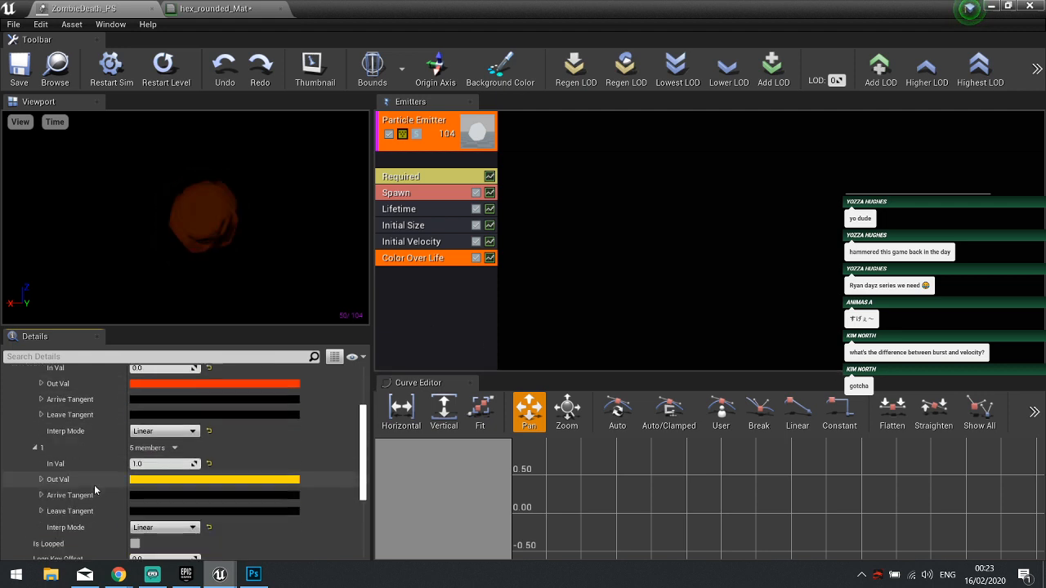
left_click(473, 334)
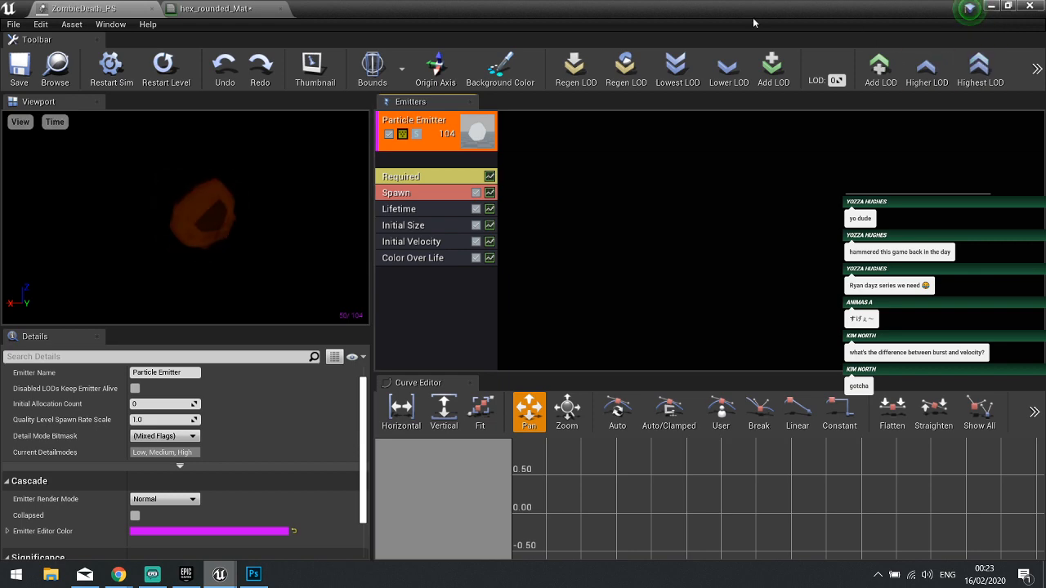
- Check the zombie sprite sheet in Chrome again and reopen the hex_rounded_Mat material in Unreal Engine
left_click(995, 7)
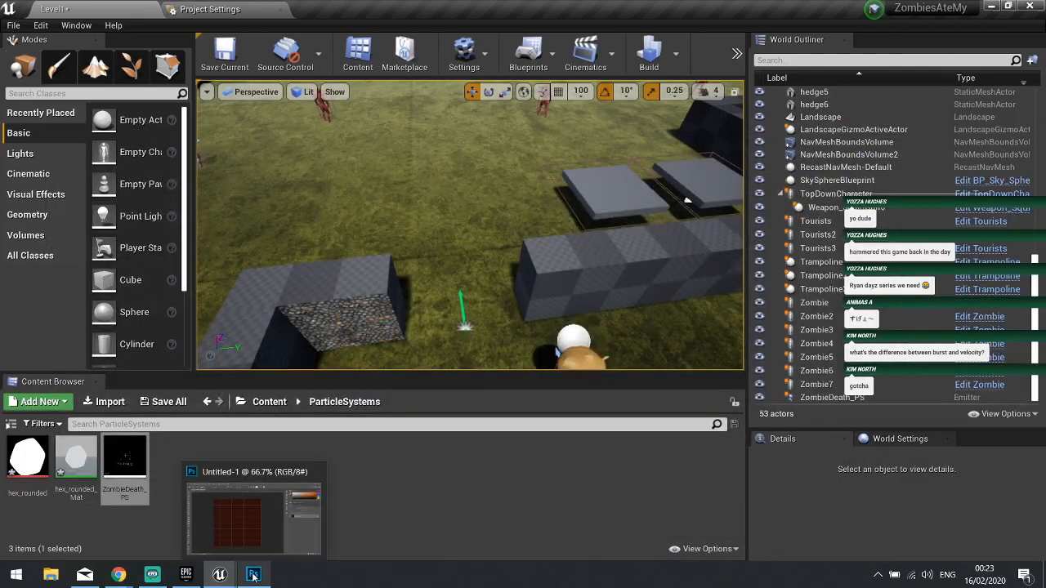
mouse_move(119, 574)
left_click(210, 522)
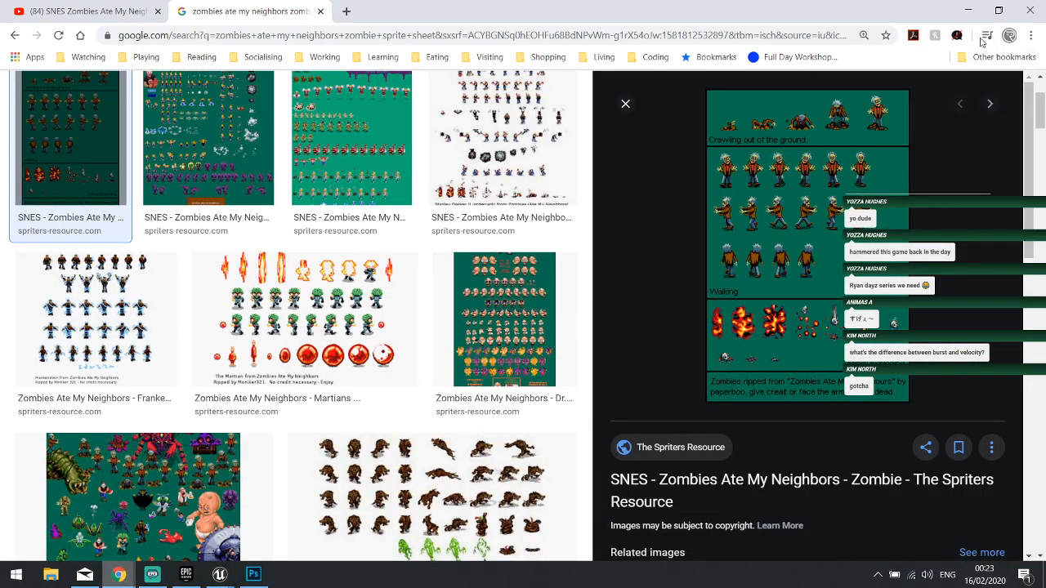
left_click(969, 12)
double_click(89, 474)
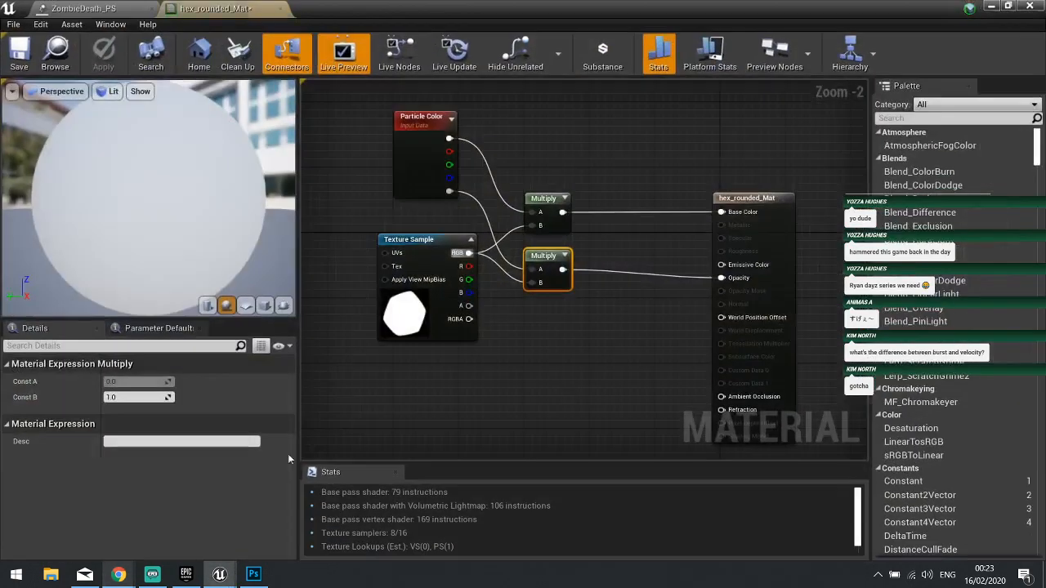
- Add a Multiply node fed by the colour Multiply's output and connect it to the material's Emissive Color
left_click_drag(562, 212, 607, 251)
type("mult")
key("Return")
left_click_drag(655, 266, 738, 266)
left_click_drag(634, 276, 635, 283)
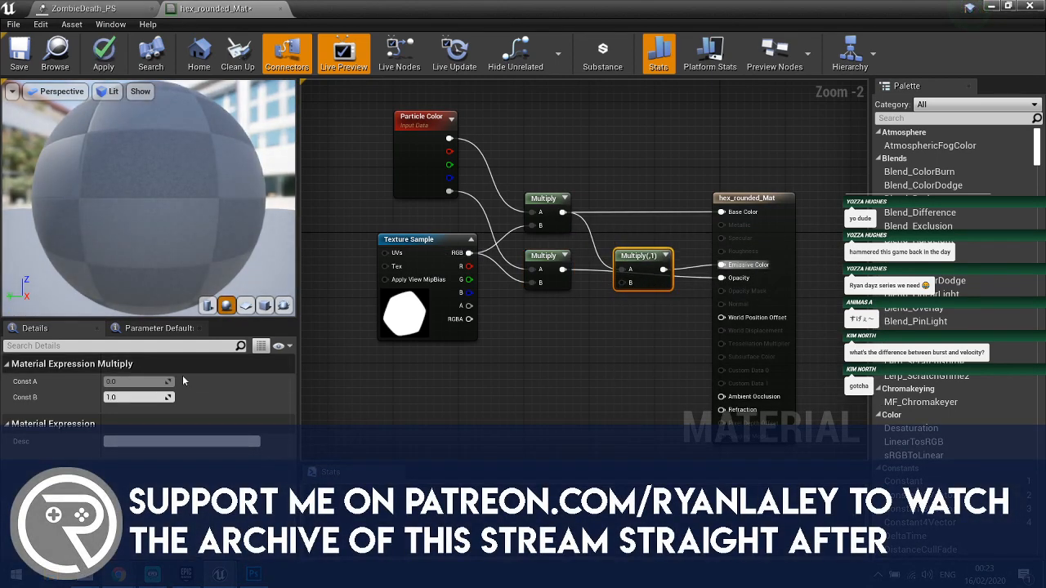
- Set the emissive Multiply node's Const B to 5 and apply the material changes
left_click(147, 395)
type("5")
key("Return")
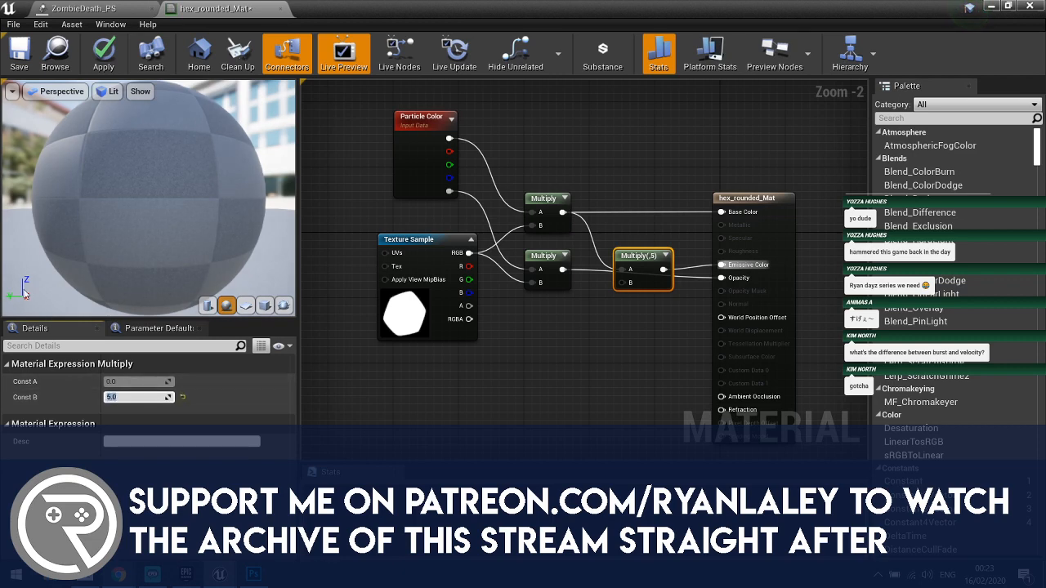
left_click(123, 70)
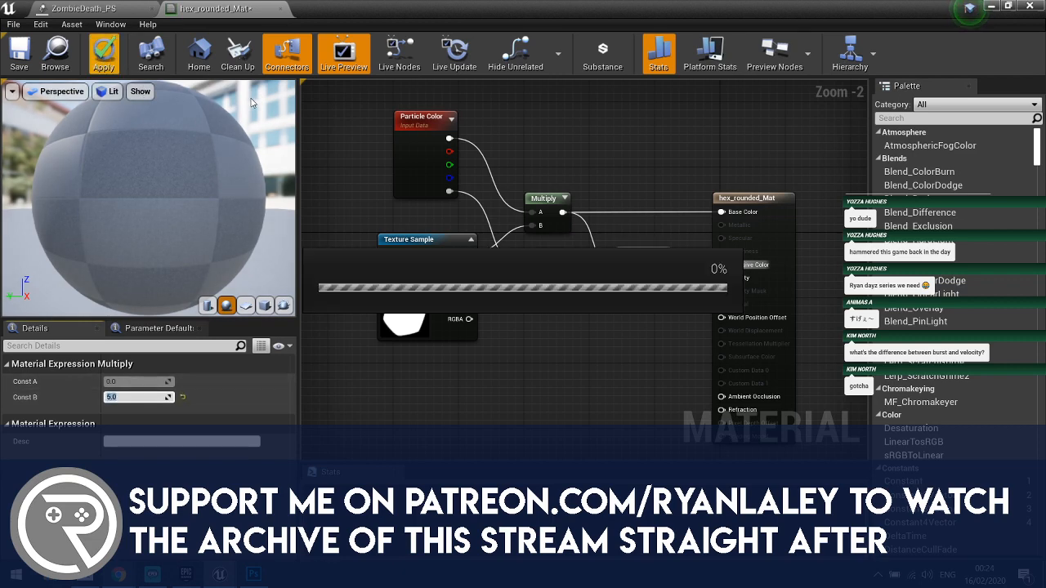
- Reopen the ZombieDeath_PS particle system and switch to the blank Photoshop document
left_click(993, 6)
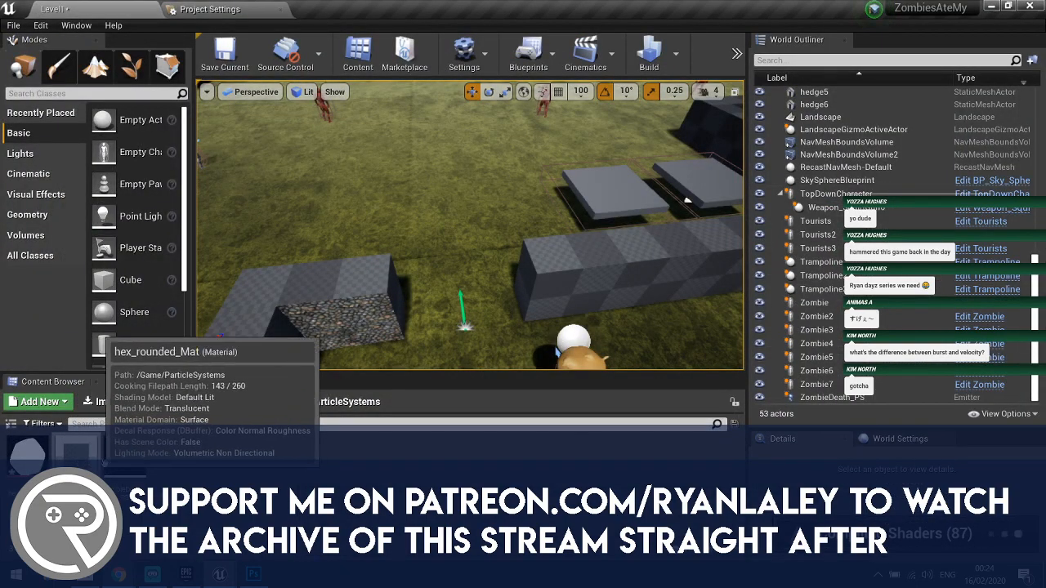
double_click(115, 464)
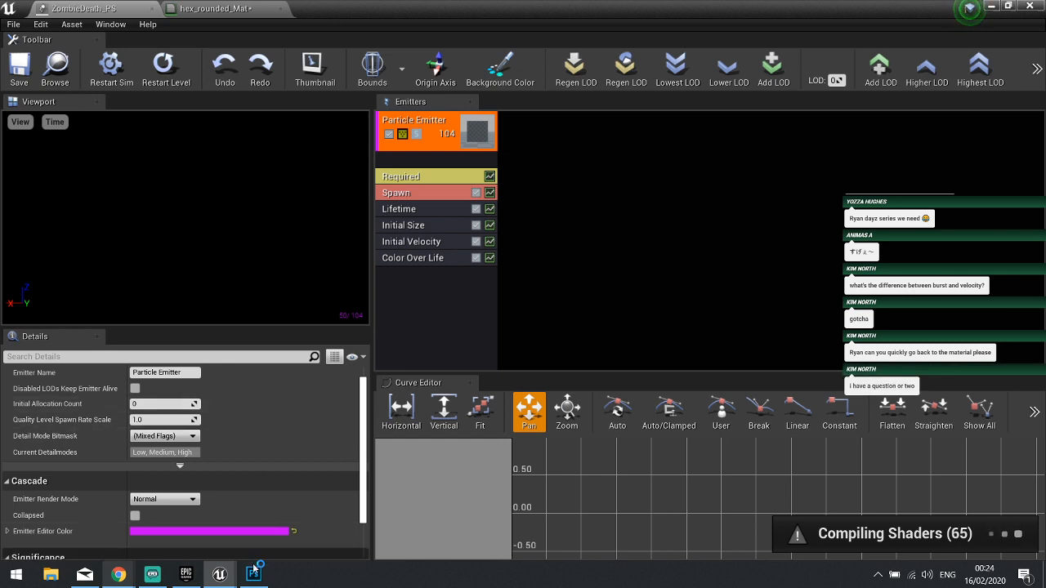
mouse_move(258, 575)
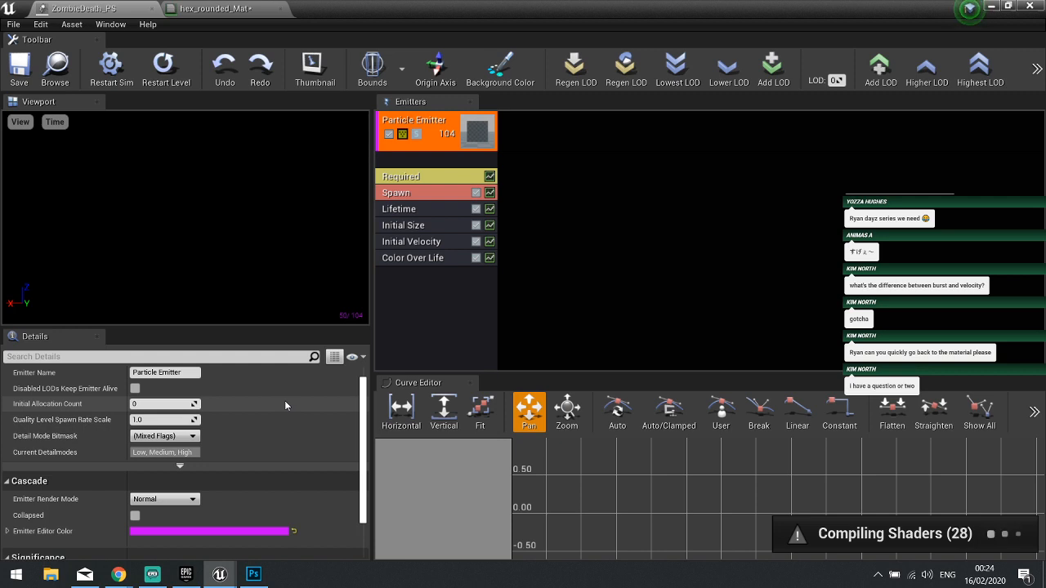
left_click(255, 574)
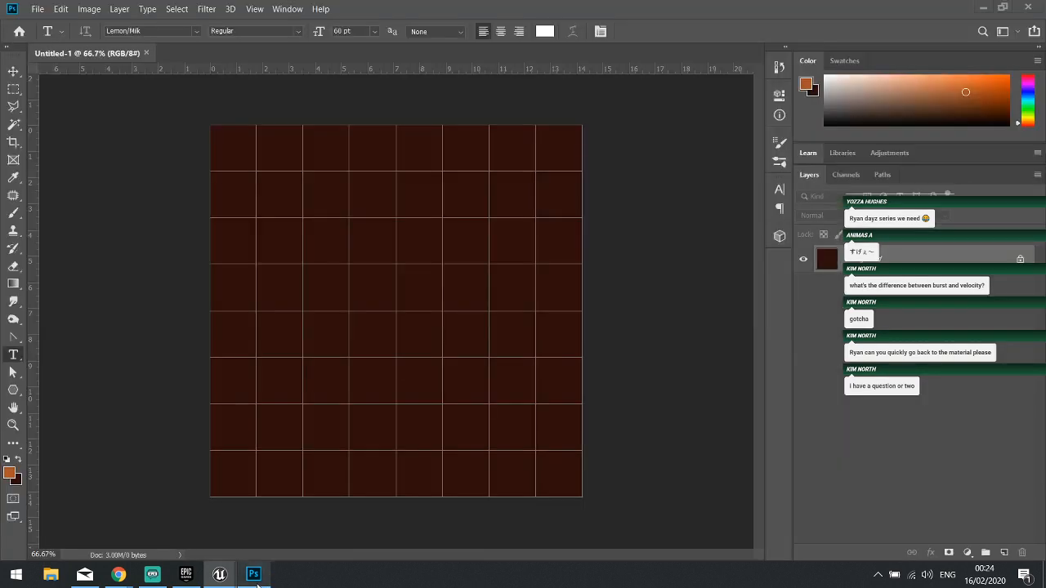
- Add an empty layer above the background and reset the Brush tool's colours to default black and white
left_click(1003, 552)
left_click(803, 287)
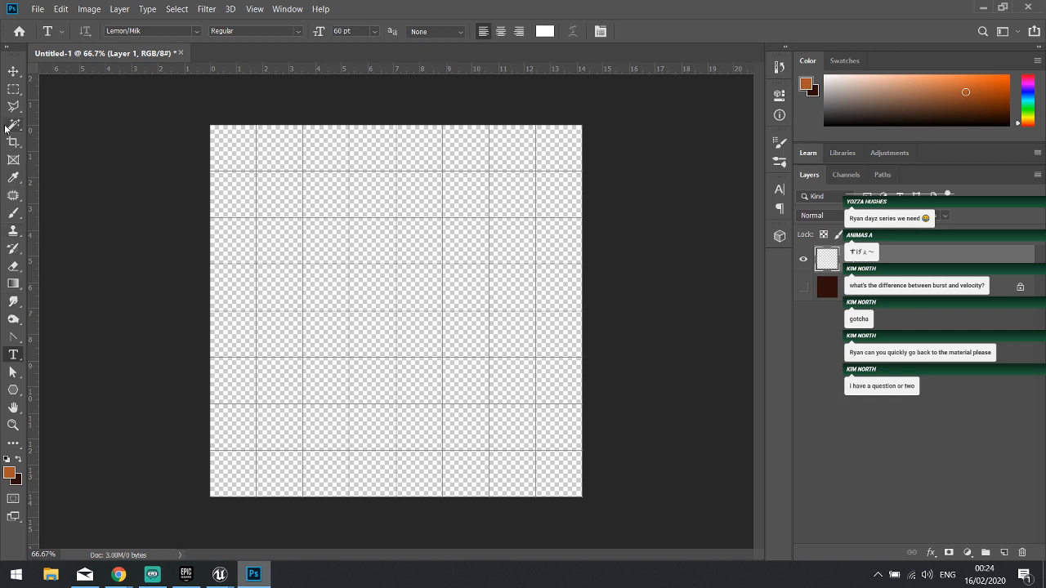
left_click(13, 213)
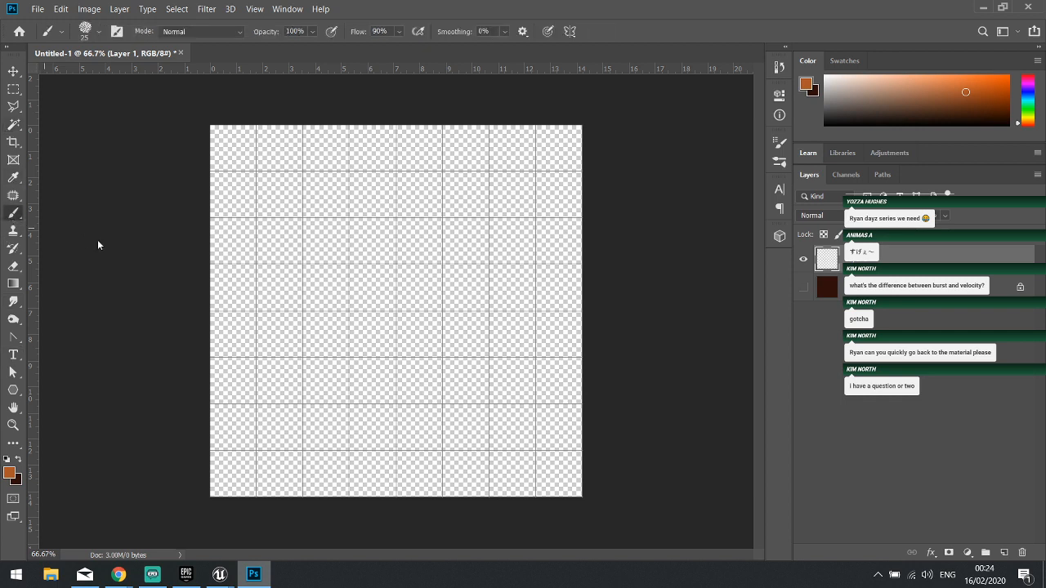
left_click(8, 460)
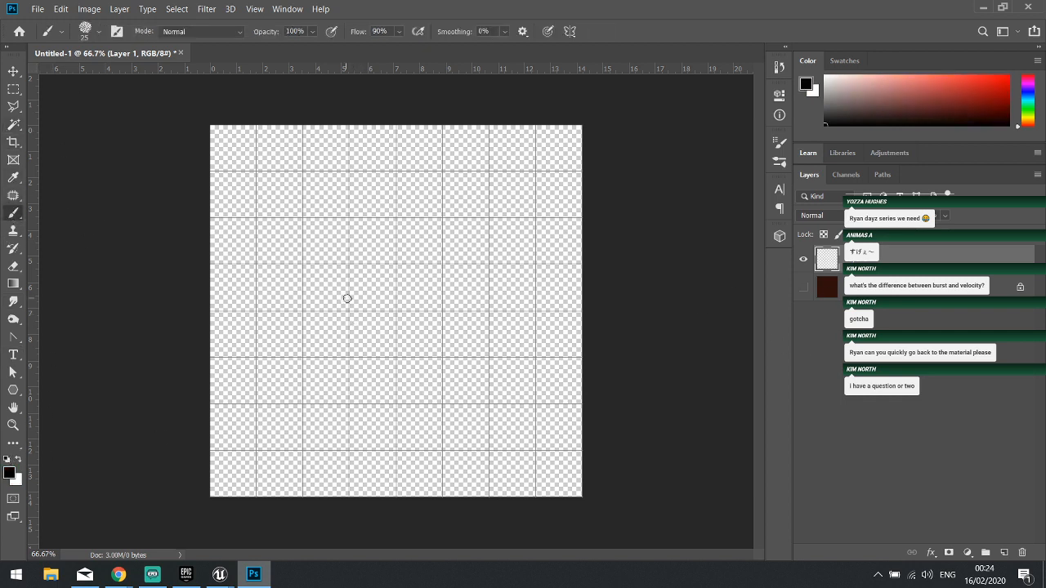
left_click(804, 288)
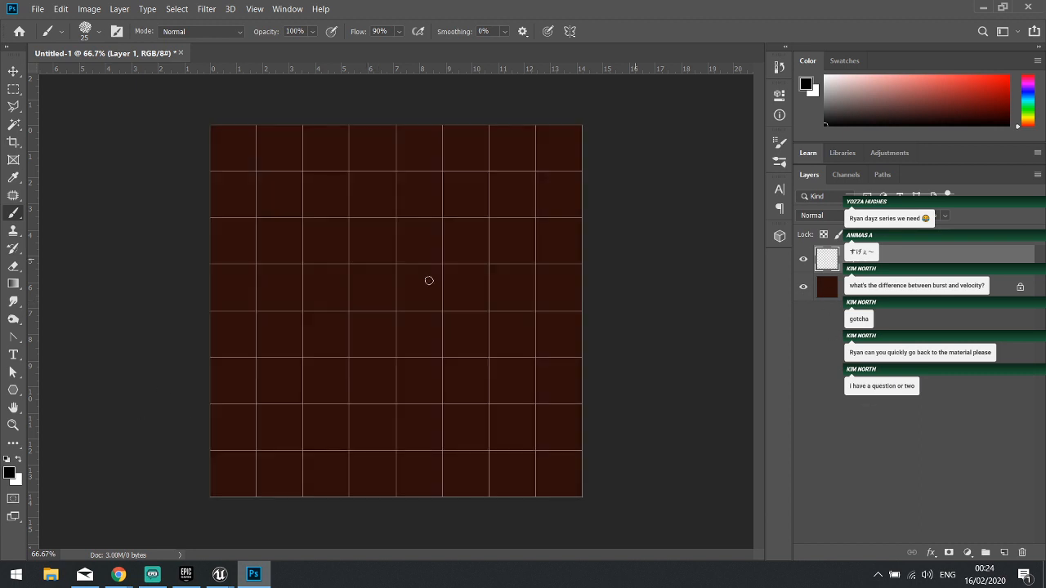
- Choose the Hard Round brush from General Brushes and set its size to 161 px
left_click(62, 33)
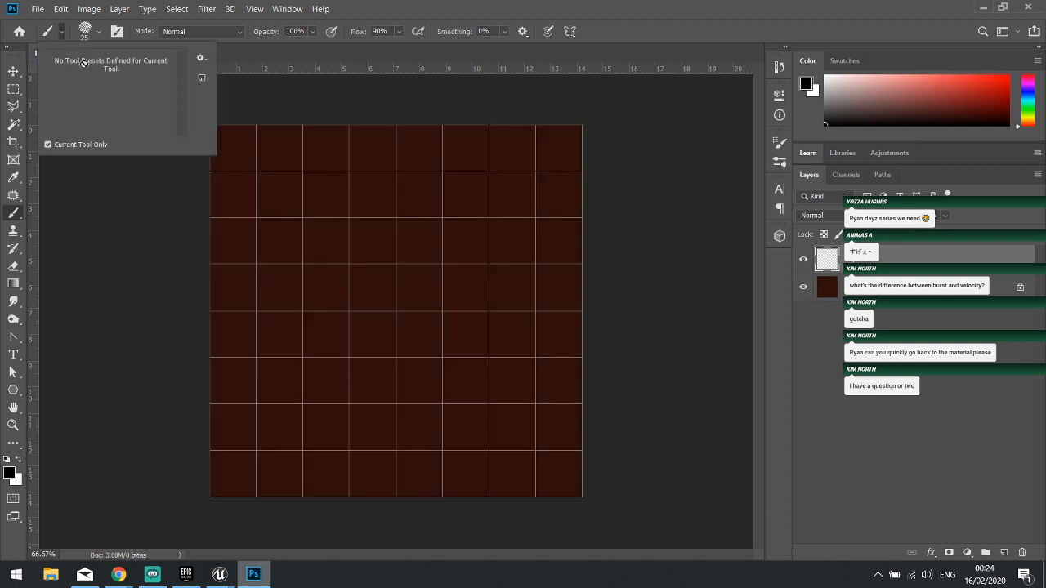
left_click(99, 33)
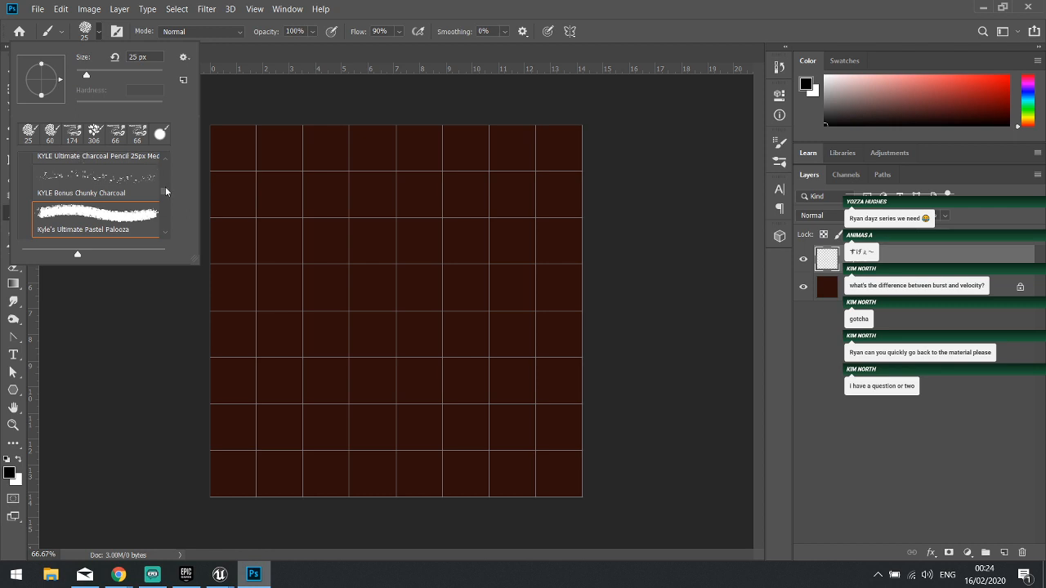
left_click_drag(165, 188, 166, 155)
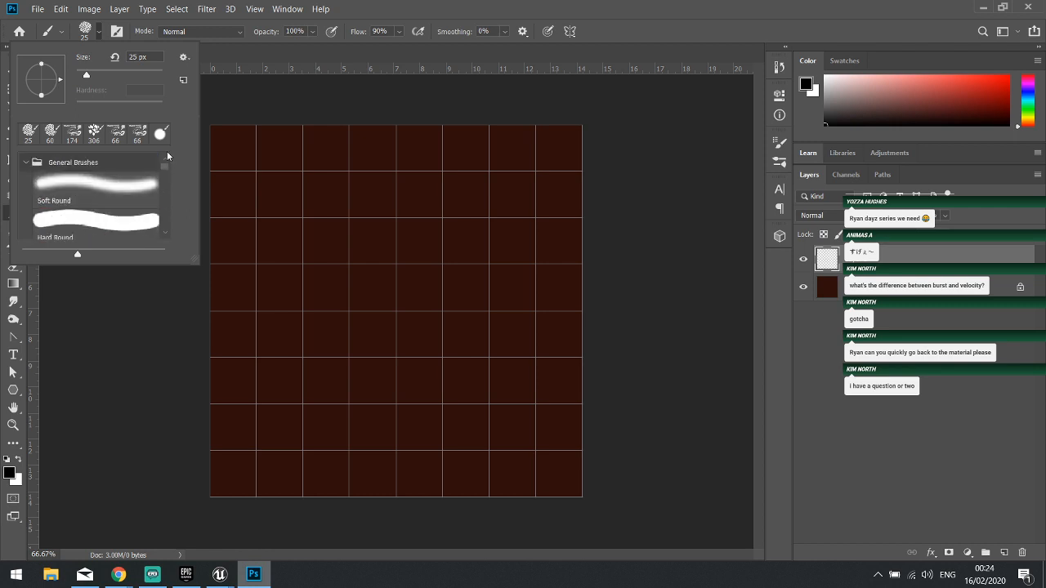
left_click(108, 222)
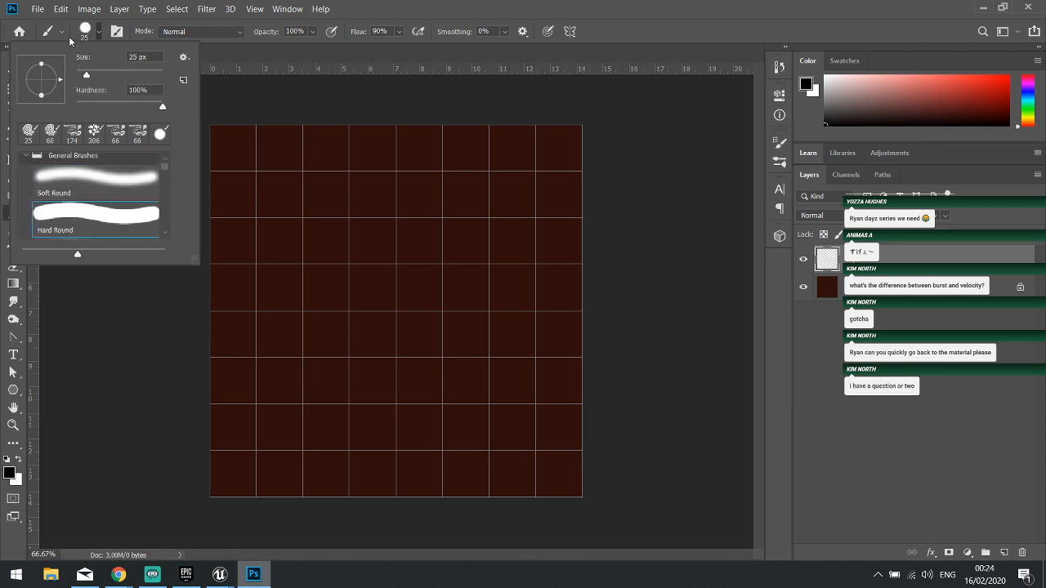
left_click(99, 33)
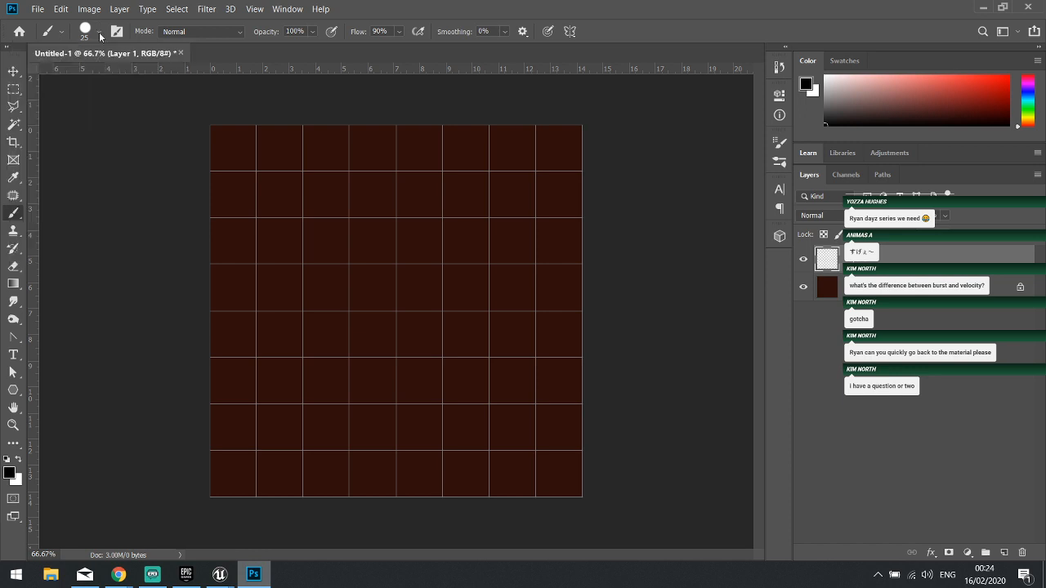
right_click(354, 235)
left_click_drag(448, 254, 468, 258)
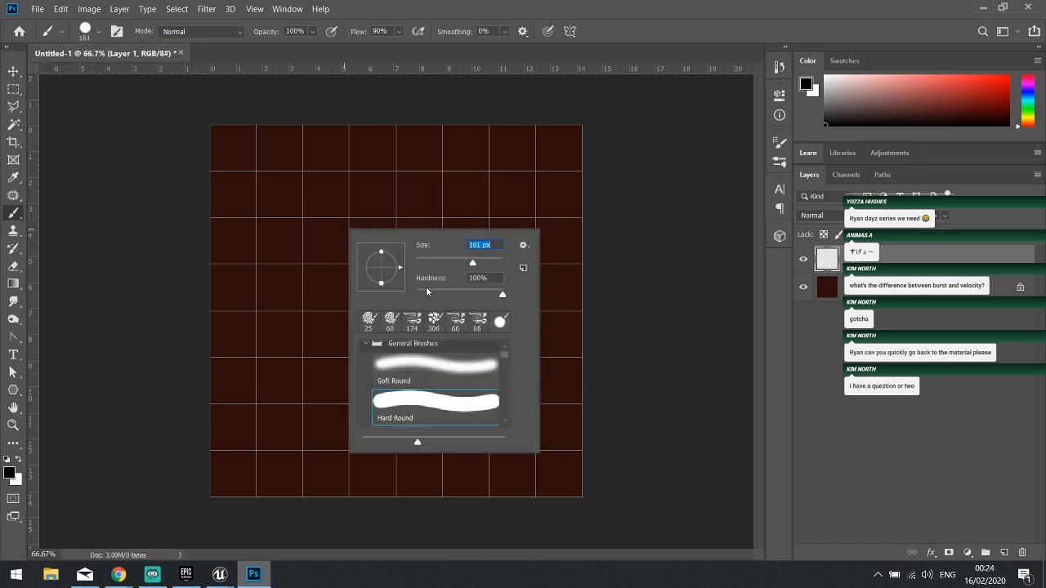
left_click(620, 270)
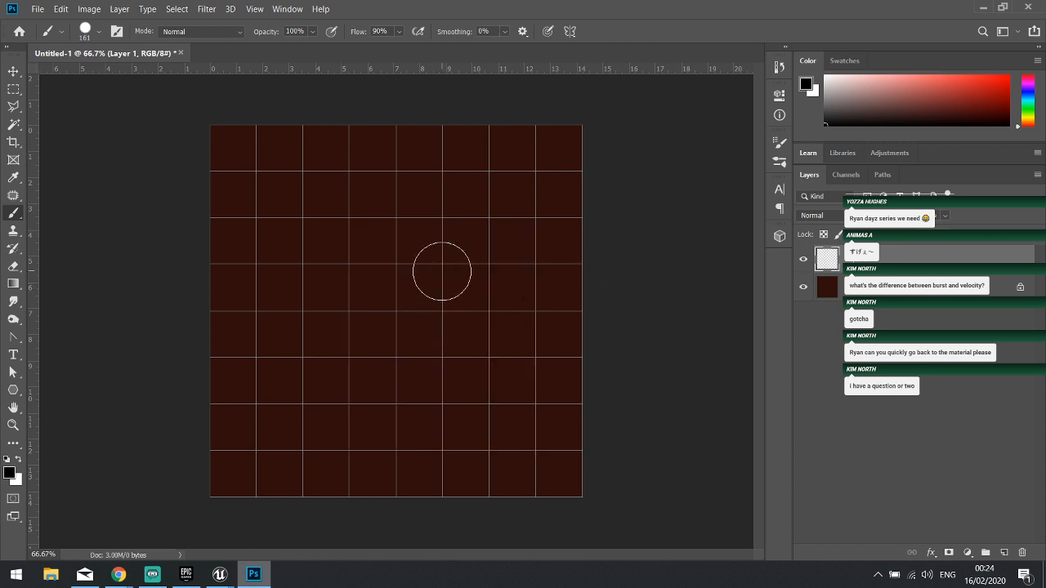
- Make white the foreground colour, try painting a freehand blob on the canvas, and delete its layer
left_click_drag(442, 272, 486, 357)
key("ctrl+z")
key("x")
mouse_move(454, 266)
left_mouse_down()
mouse_move(482, 292)
mouse_move(428, 387)
mouse_move(319, 298)
mouse_move(460, 257)
mouse_move(373, 299)
mouse_move(347, 334)
mouse_move(444, 357)
mouse_move(436, 269)
mouse_move(319, 303)
mouse_move(426, 396)
mouse_move(460, 270)
mouse_move(329, 266)
mouse_move(334, 359)
mouse_move(484, 365)
mouse_move(485, 287)
mouse_move(427, 227)
mouse_move(322, 191)
mouse_move(261, 208)
mouse_move(380, 229)
mouse_move(306, 210)
mouse_move(350, 226)
mouse_move(368, 383)
mouse_move(296, 246)
mouse_move(250, 206)
mouse_move(480, 305)
mouse_move(398, 317)
mouse_move(467, 308)
mouse_move(518, 350)
mouse_move(362, 392)
mouse_move(374, 260)
left_mouse_up()
key("ctrl+z")
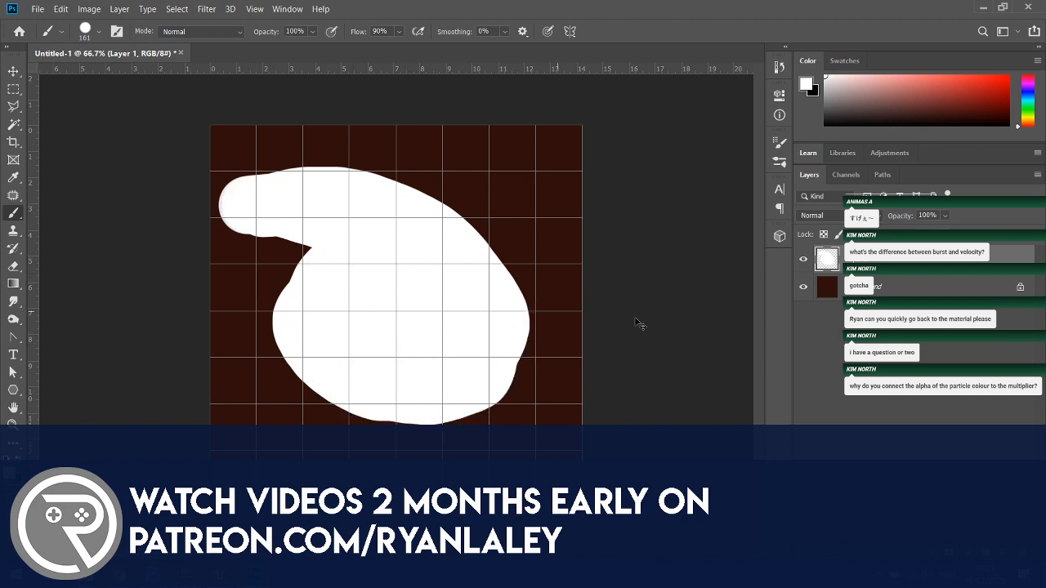
key("ctrl+z")
key("Delete")
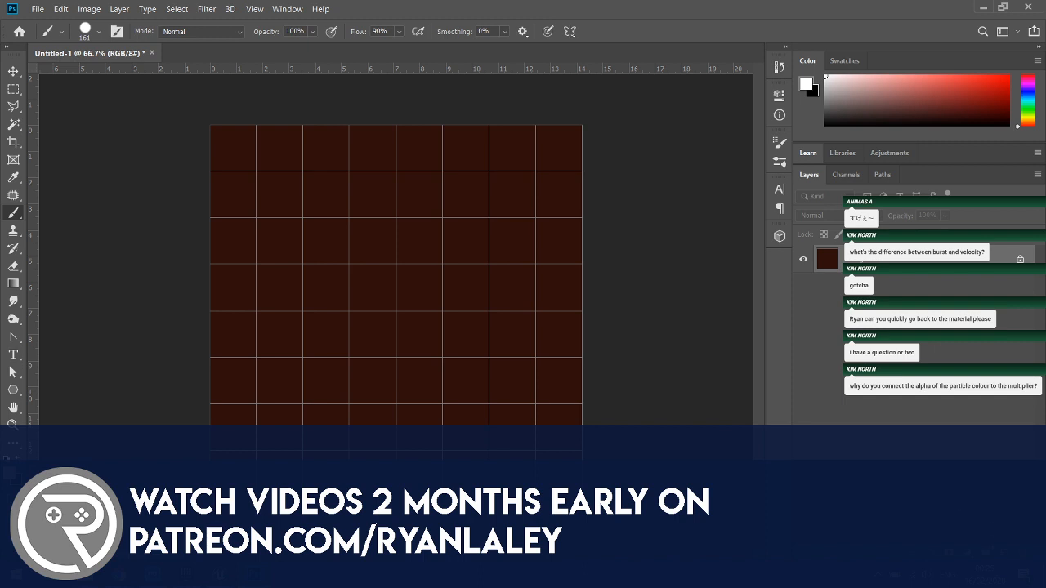
- Add a new layer and make a circular Elliptical Marquee selection about five grid squares across near the canvas centre
left_click(1005, 553)
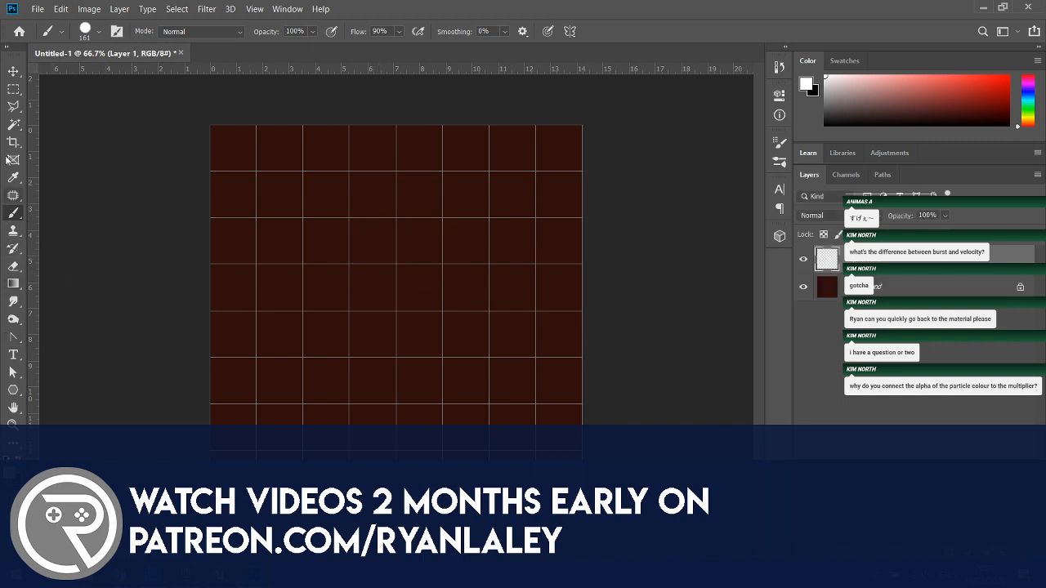
right_click(14, 90)
left_click(92, 102)
left_click_drag(361, 307, 975, 360, "alt+shift")
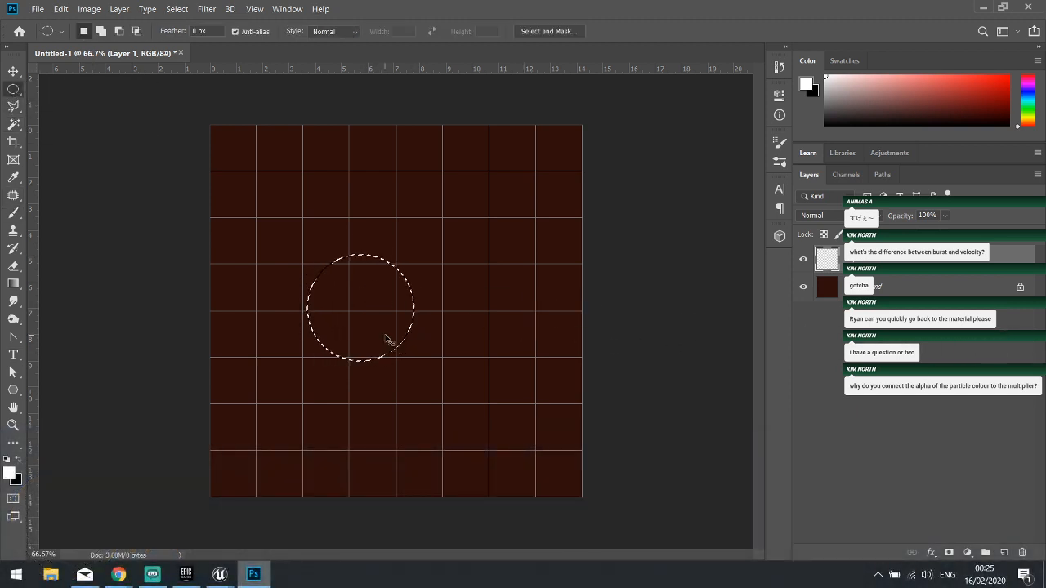
left_click_drag(383, 317, 525, 199, "alt+shift")
- Fill the circular selection with white using the Paint Bucket tool and deselect it
left_click(13, 283)
right_click(13, 284)
left_click(65, 295)
left_click(341, 349)
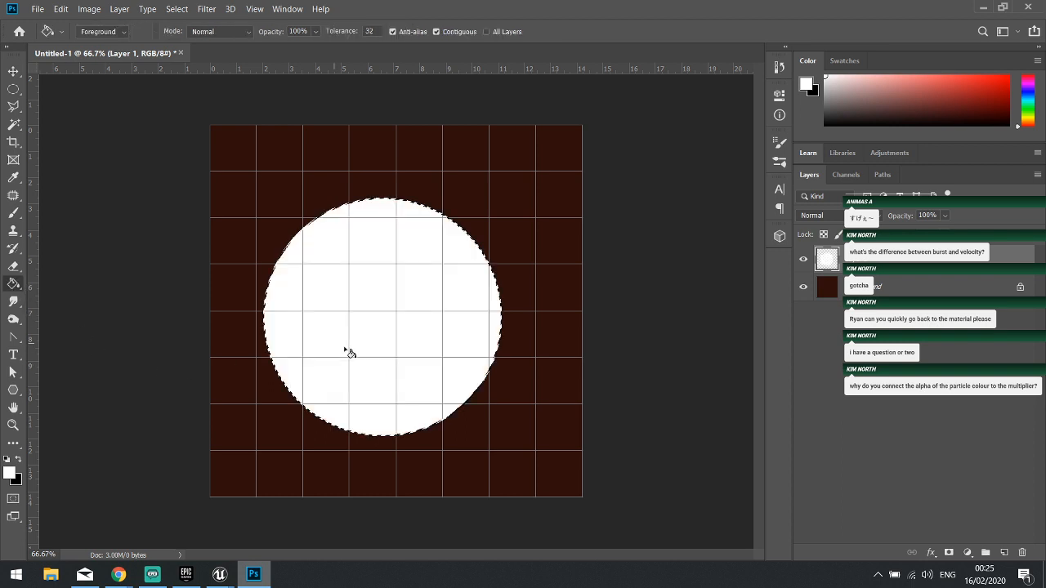
key("ctrl+d")
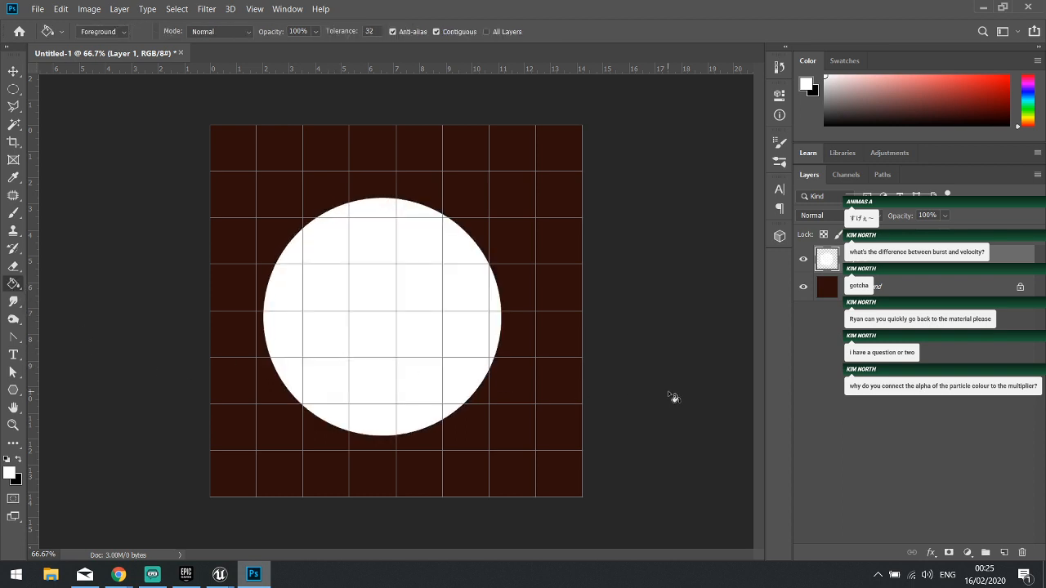
- On another new layer, paint a curved white tail with the 161 px brush from the circle's right side up past its top
left_click(13, 90)
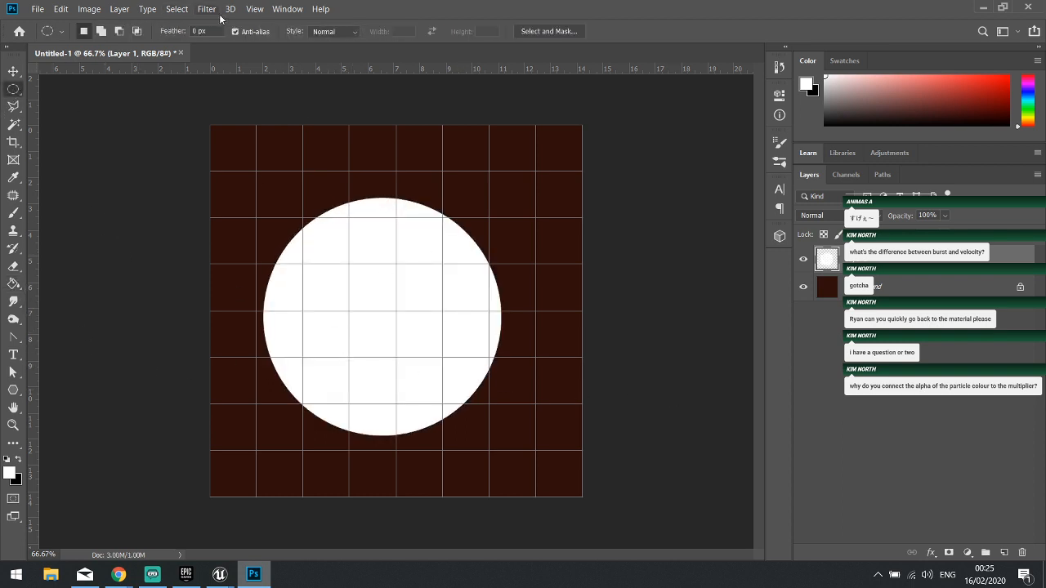
left_click(13, 214)
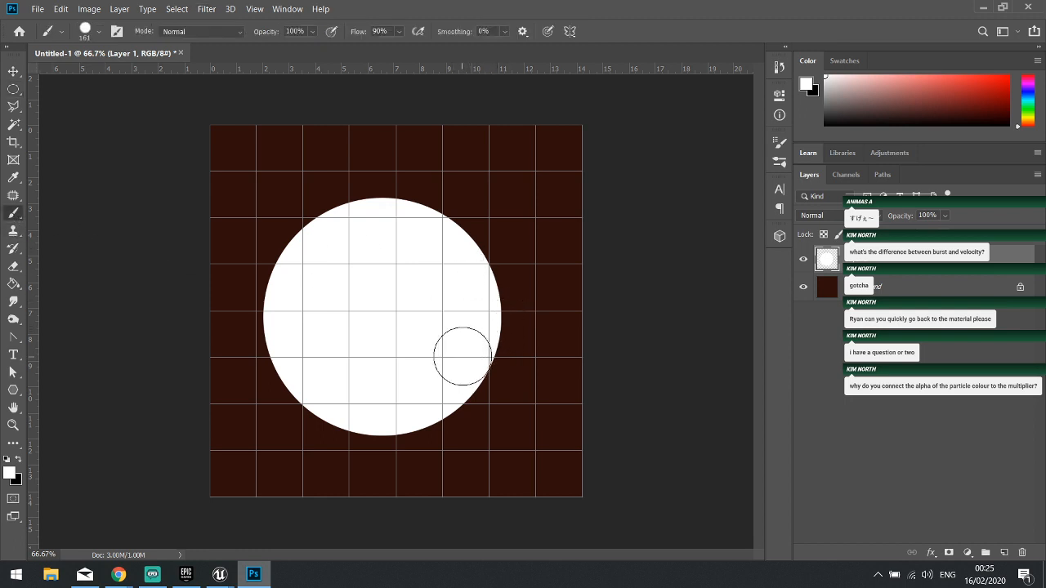
left_click(1004, 552)
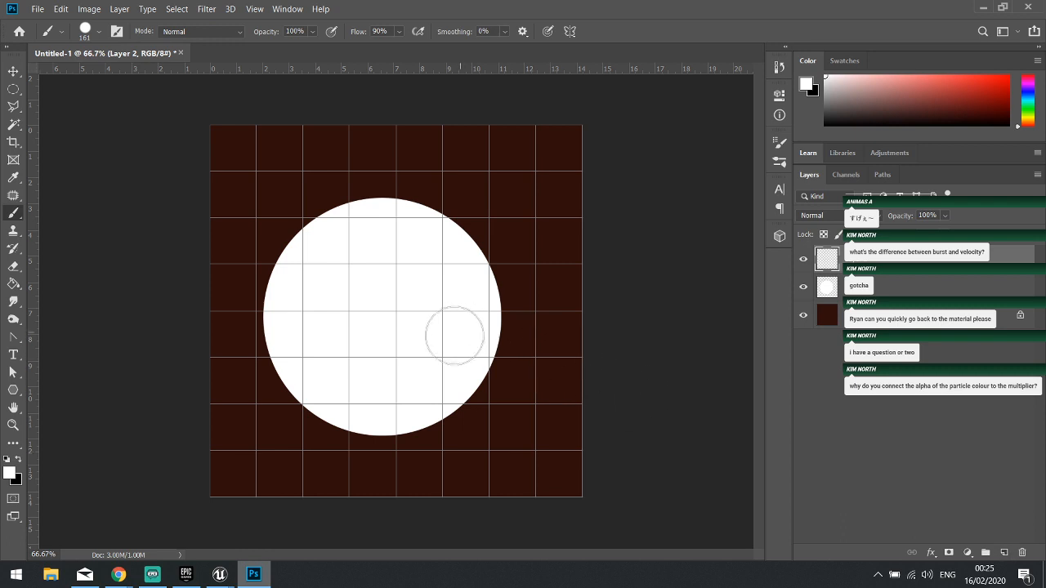
mouse_move(479, 329)
left_mouse_down()
mouse_move(486, 234)
mouse_move(454, 152)
left_mouse_up()
key("ctrl+z")
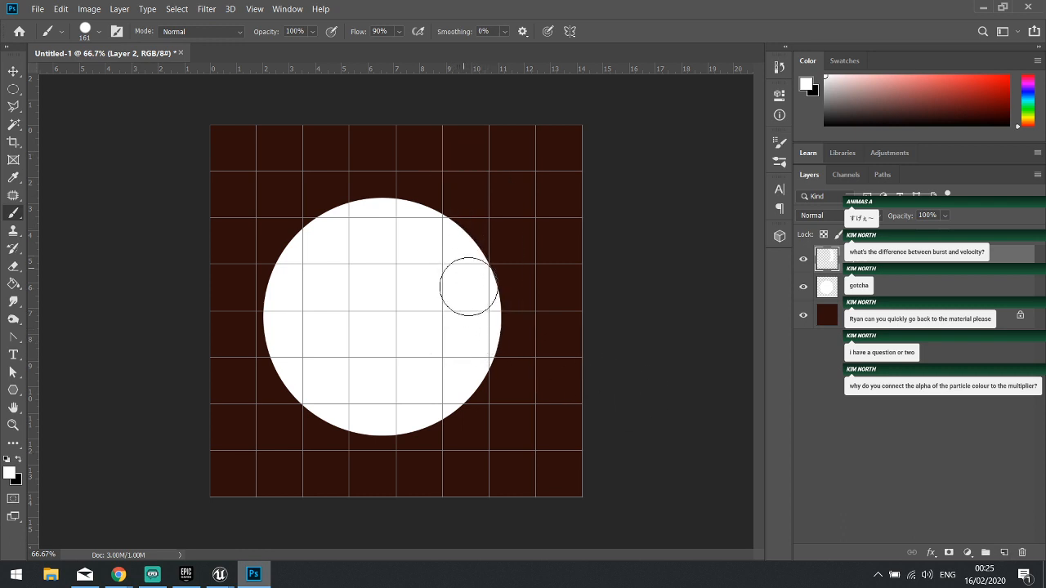
mouse_move(470, 337)
left_mouse_down()
mouse_move(485, 252)
mouse_move(453, 162)
left_mouse_up()
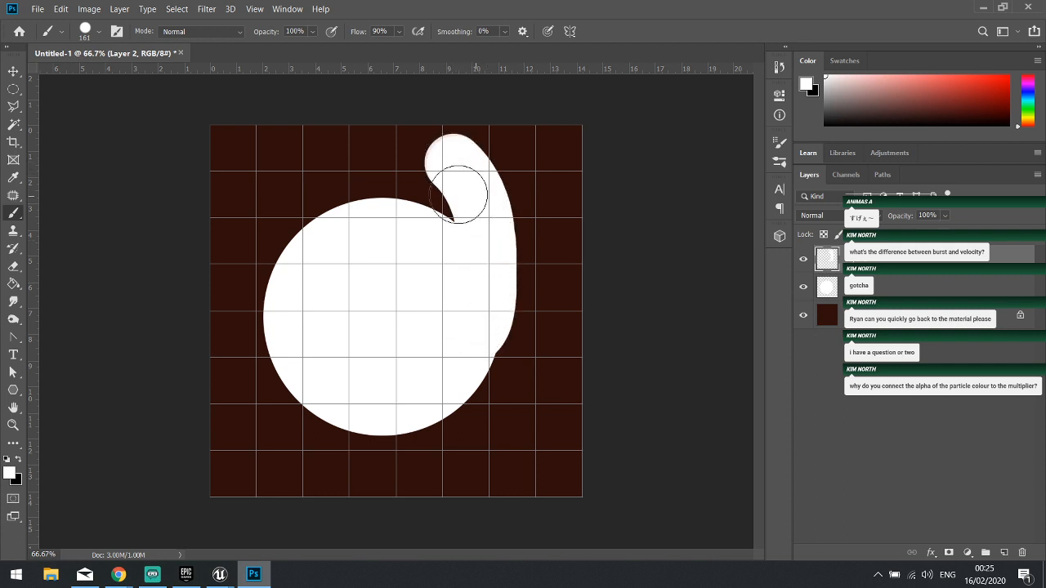
- With a 77 px eraser, taper the tail to a point and trim its outer edge against the circle
left_click(13, 267)
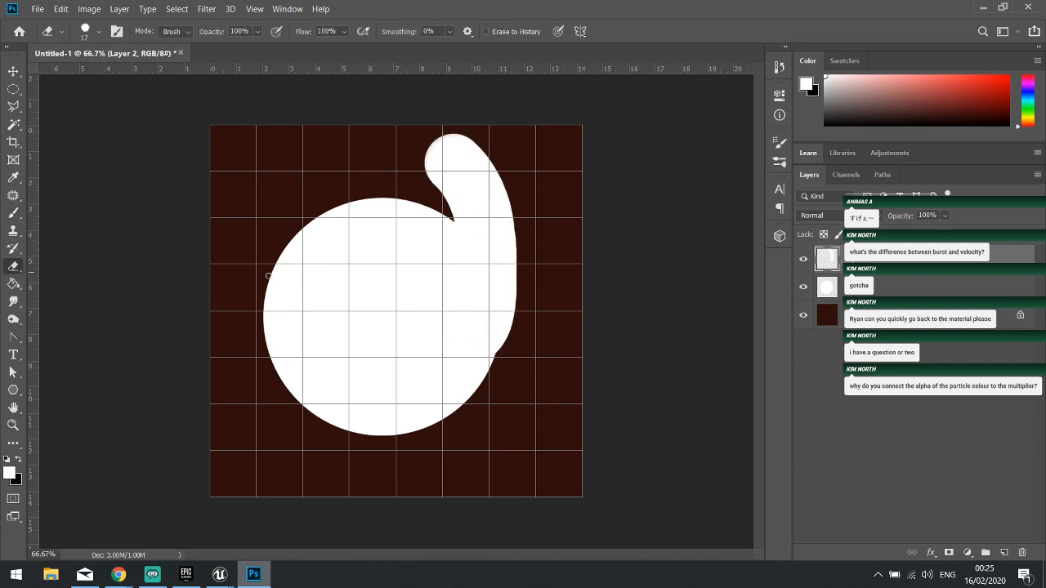
right_click(403, 148)
left_click_drag(507, 182, 509, 182)
left_click_drag(417, 140, 436, 164)
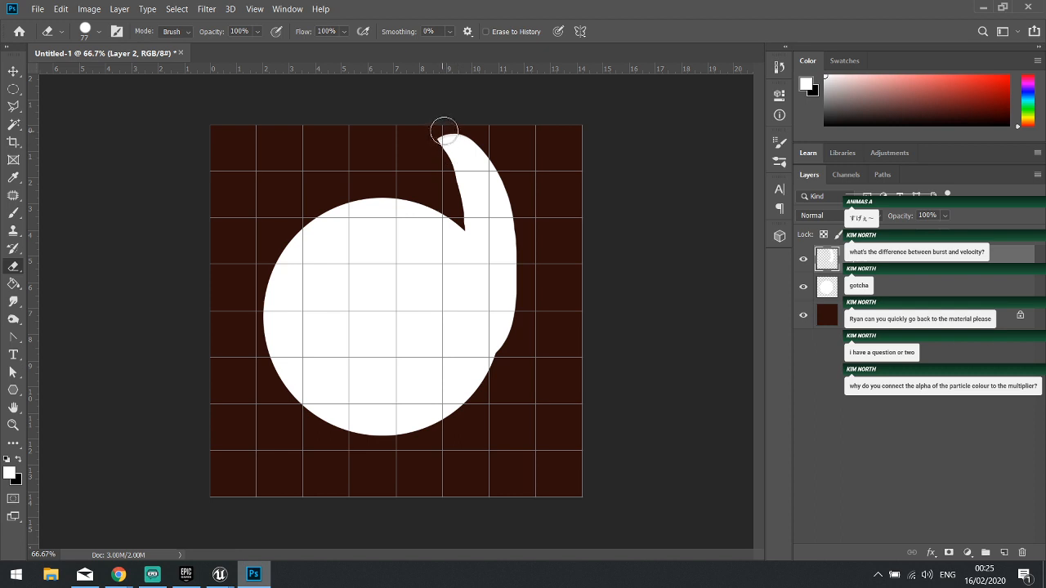
left_click_drag(442, 131, 504, 173)
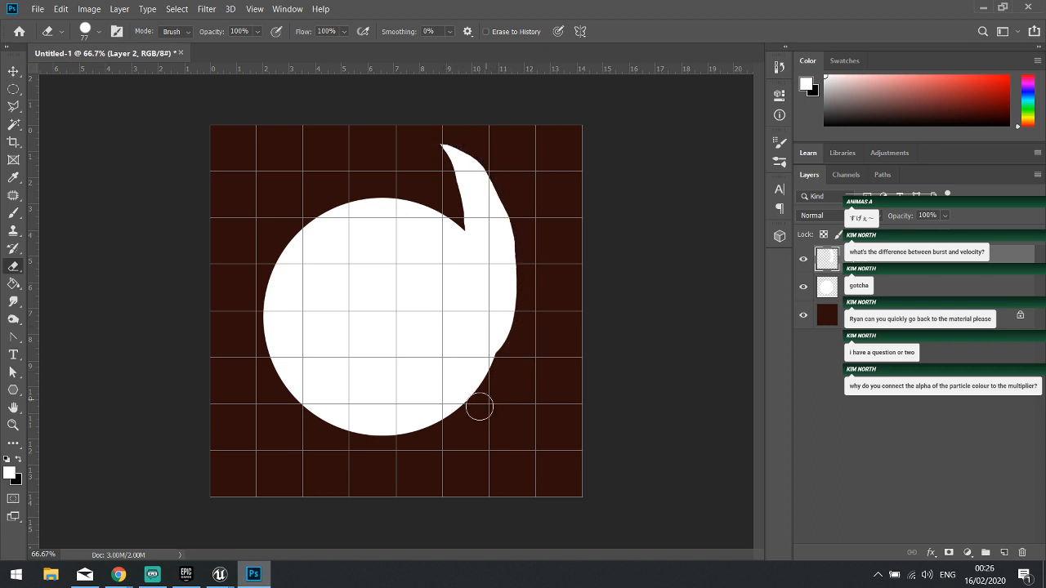
left_click_drag(510, 326, 526, 240)
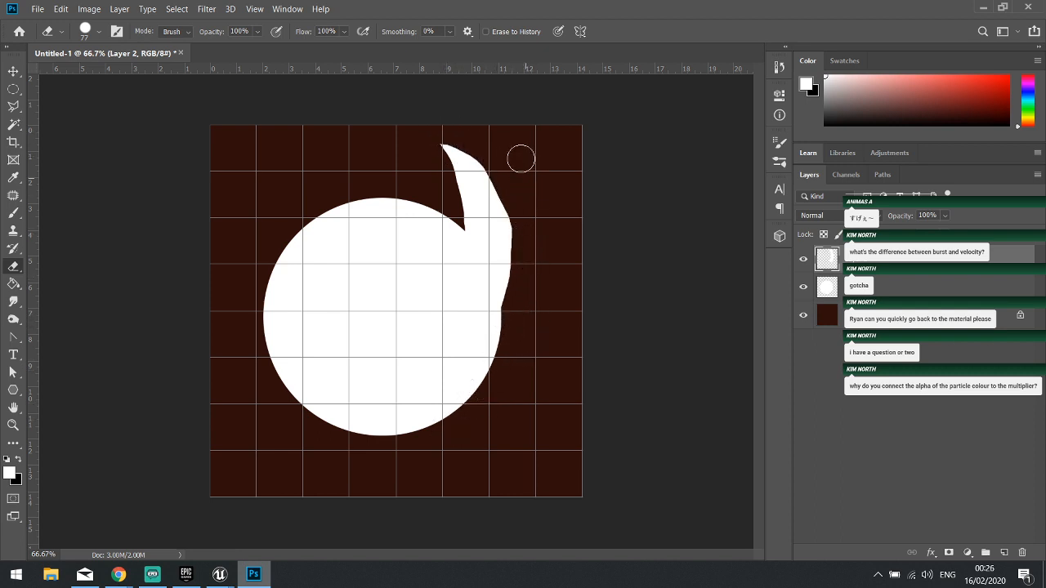
- Thicken the white tail and the circle's right edge with the 161 px brush, then smooth them and round the tip at 70 px
left_click(13, 213)
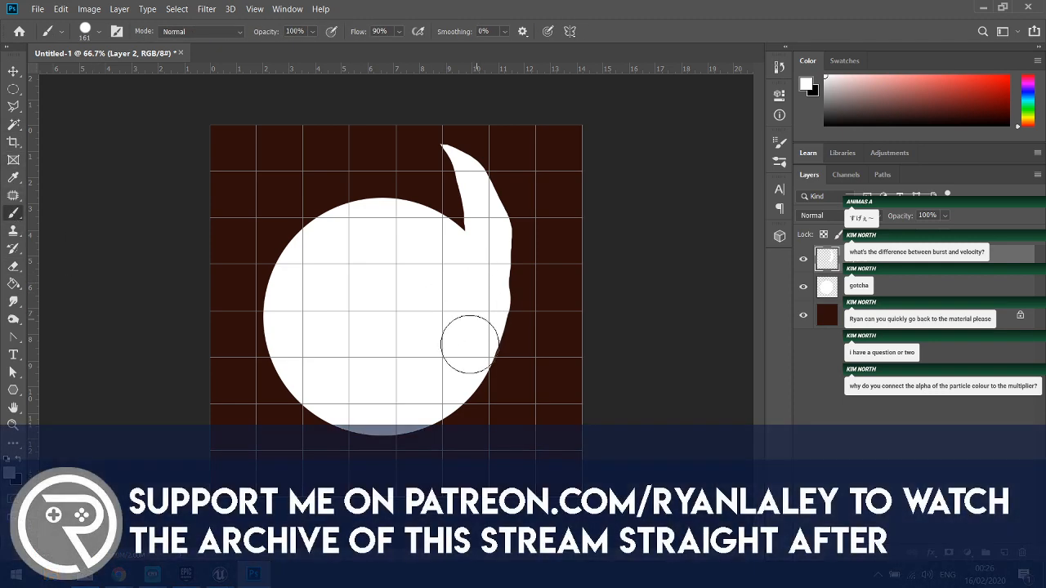
mouse_move(458, 362)
left_mouse_down()
mouse_move(490, 236)
mouse_move(482, 259)
left_mouse_up()
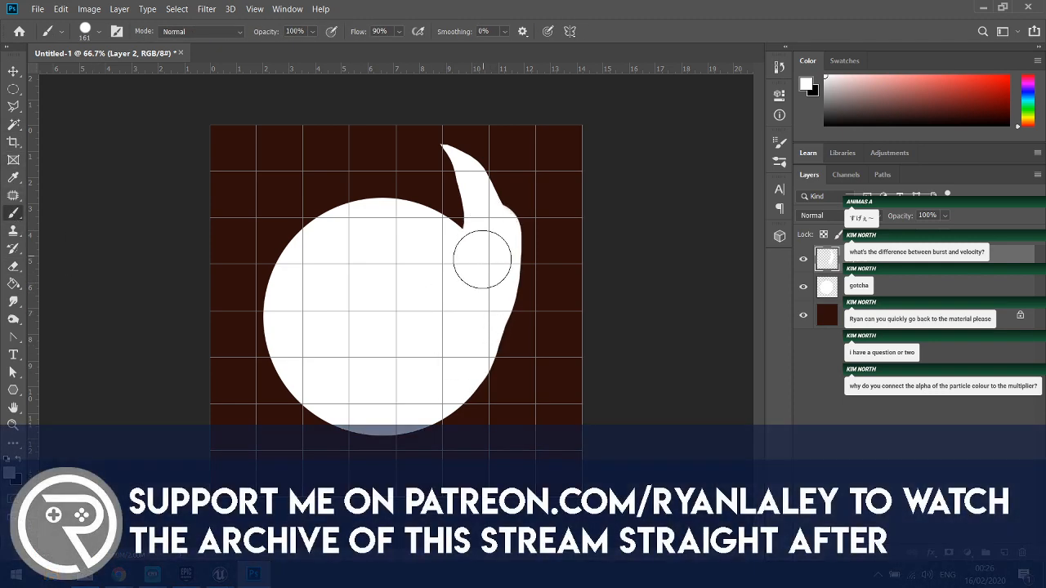
right_click(487, 236)
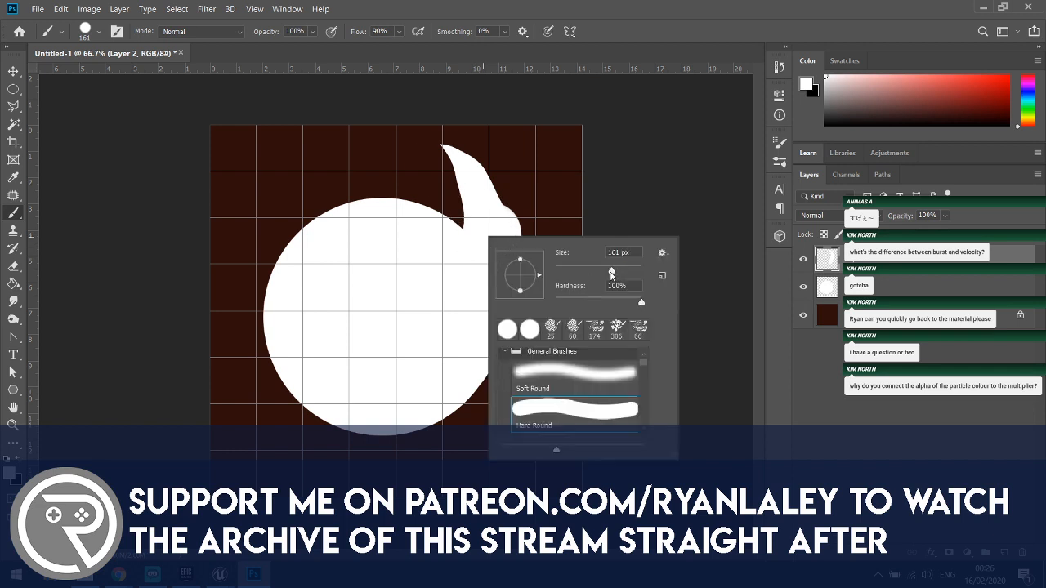
left_click(494, 217)
mouse_move(465, 164)
left_mouse_down()
mouse_move(479, 164)
mouse_move(505, 205)
left_mouse_up()
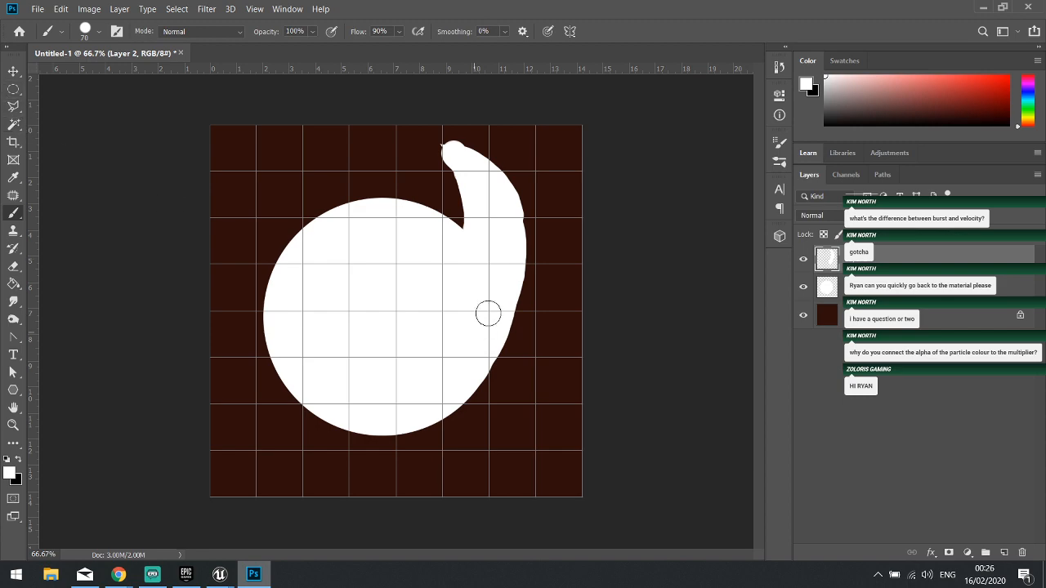
left_click(54, 12)
left_click(34, 3)
- Hide the brown background and fill a new layer beneath the white shapes with black using the Paint Bucket tool
left_click(1004, 553)
key("ctrl+bracketleft")
key("ctrl+bracketleft")
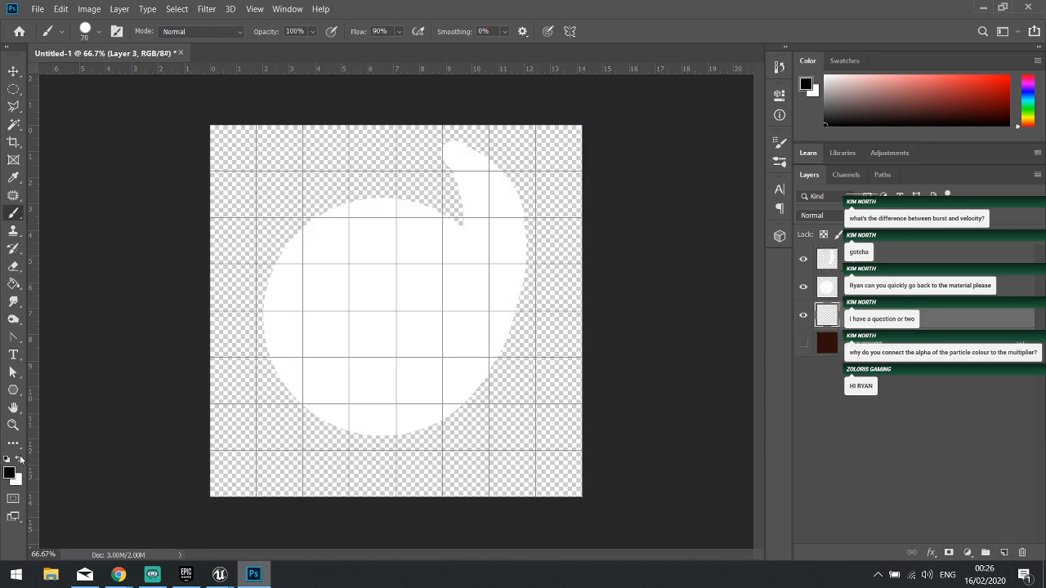
left_click(11, 284)
left_click(284, 260)
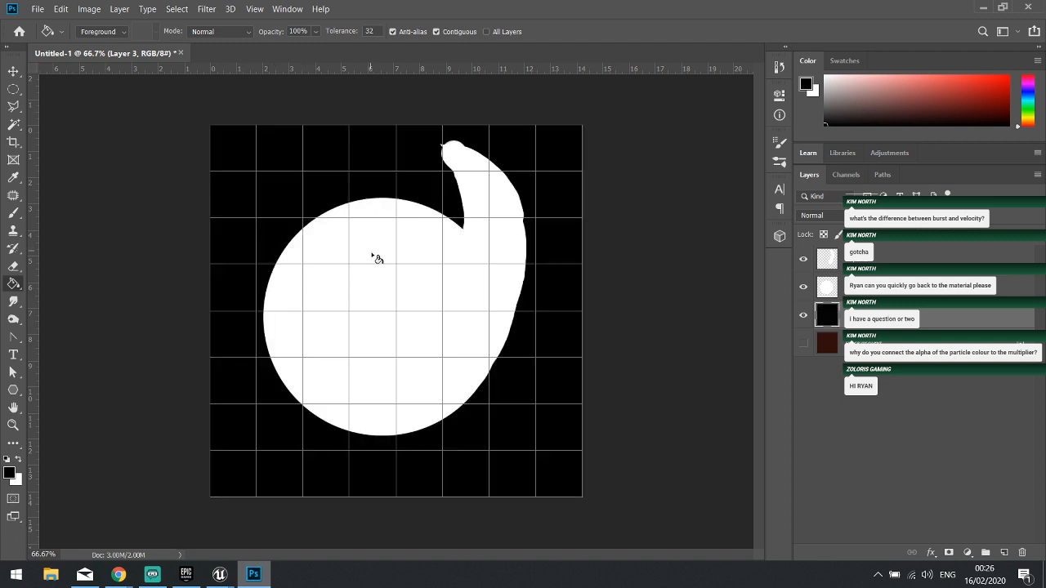
- Save the image to the Desktop as a JPEG named flame_t at quality 12 (Maximum)
left_click(38, 9)
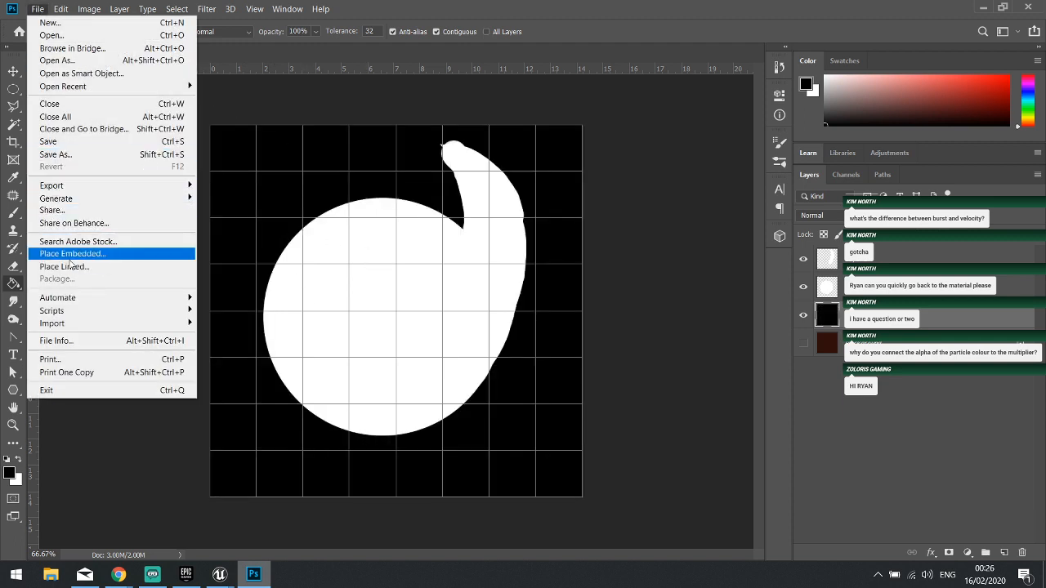
left_click(51, 154)
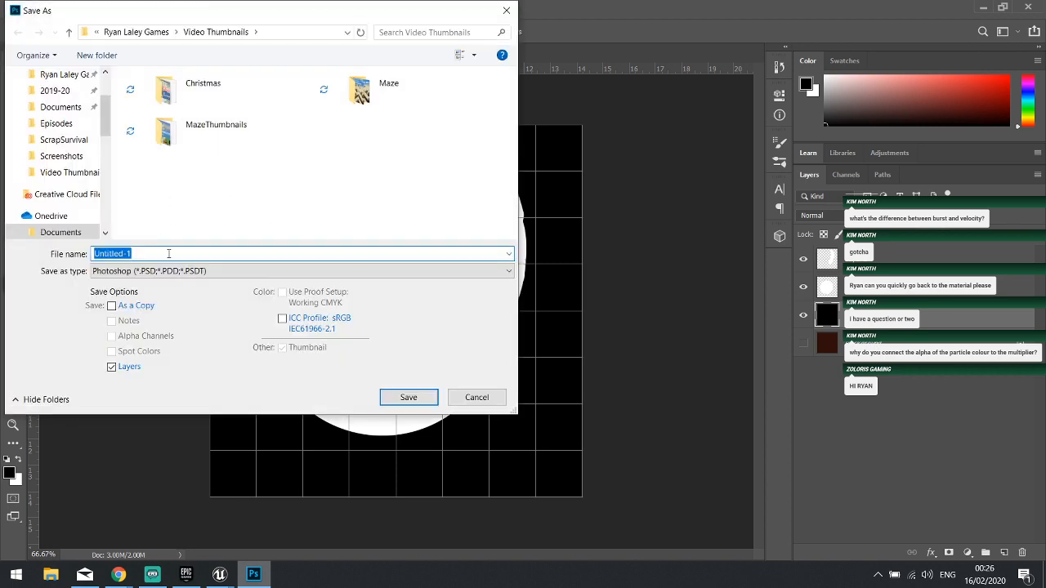
left_click(168, 270)
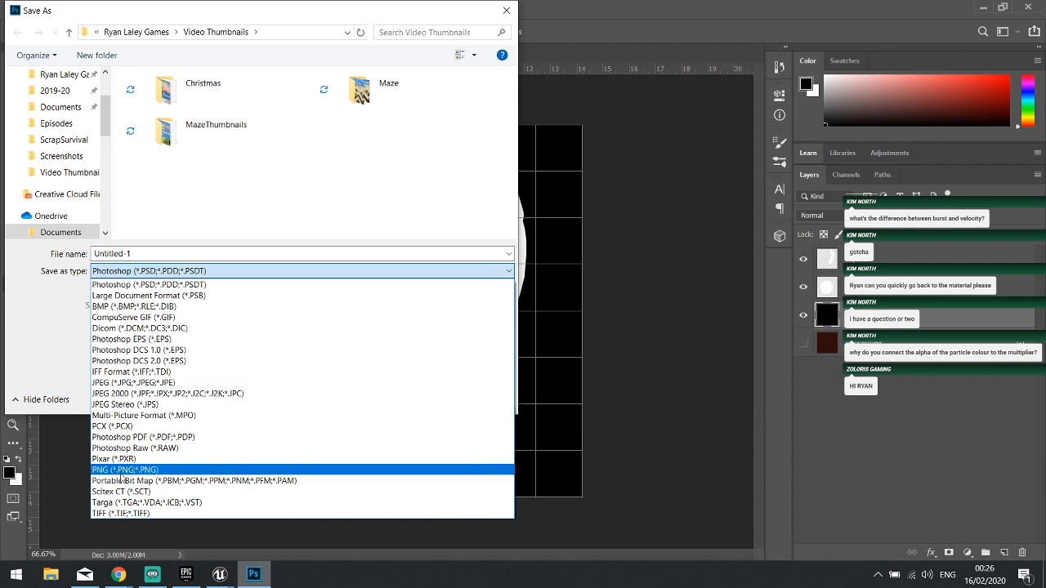
left_click(130, 382)
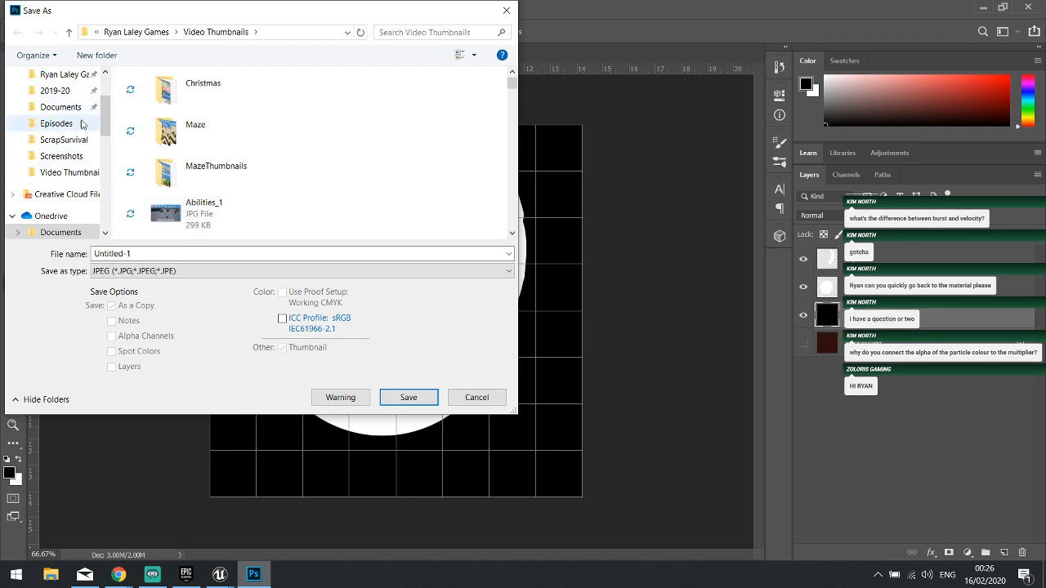
scroll(49, 122, "up", 2)
left_click(55, 102)
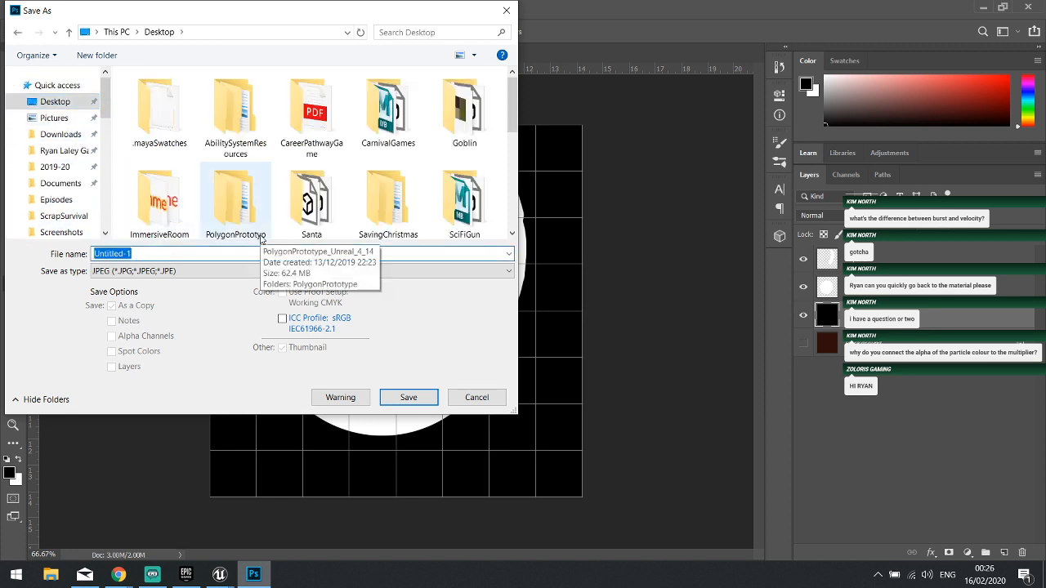
key("Return")
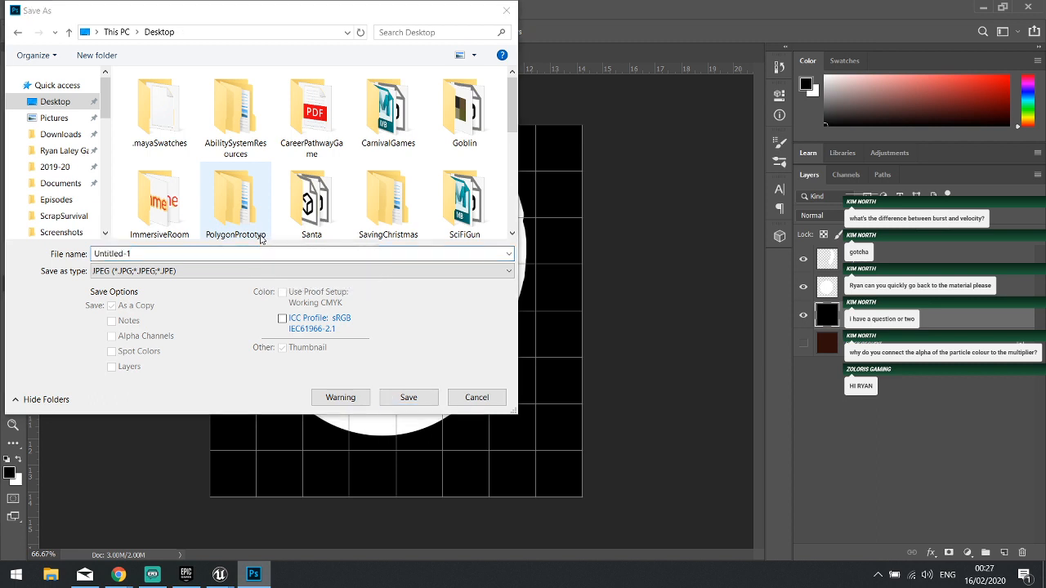
left_click(257, 252)
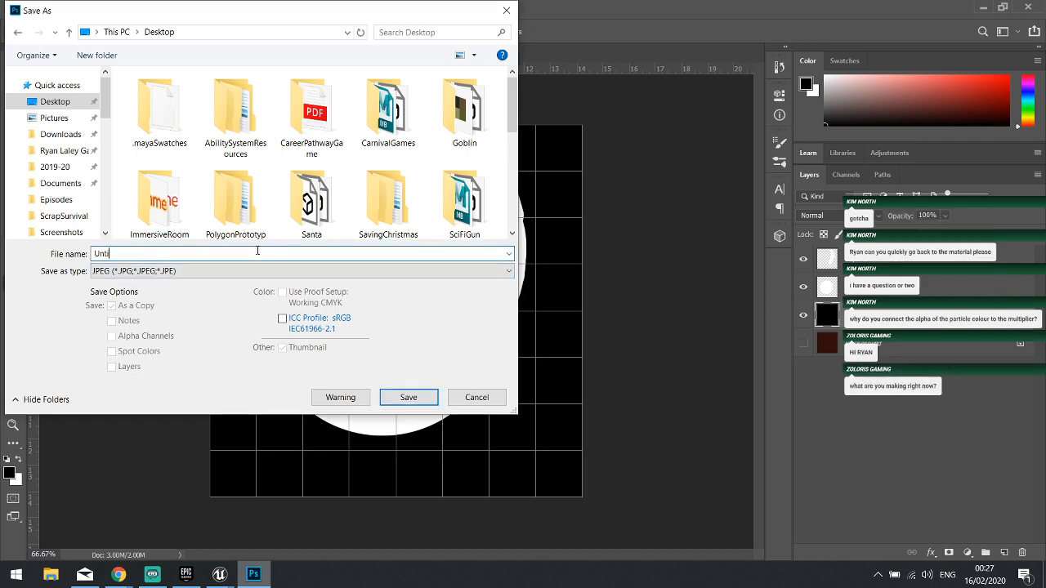
type("flame_t")
left_click(406, 397)
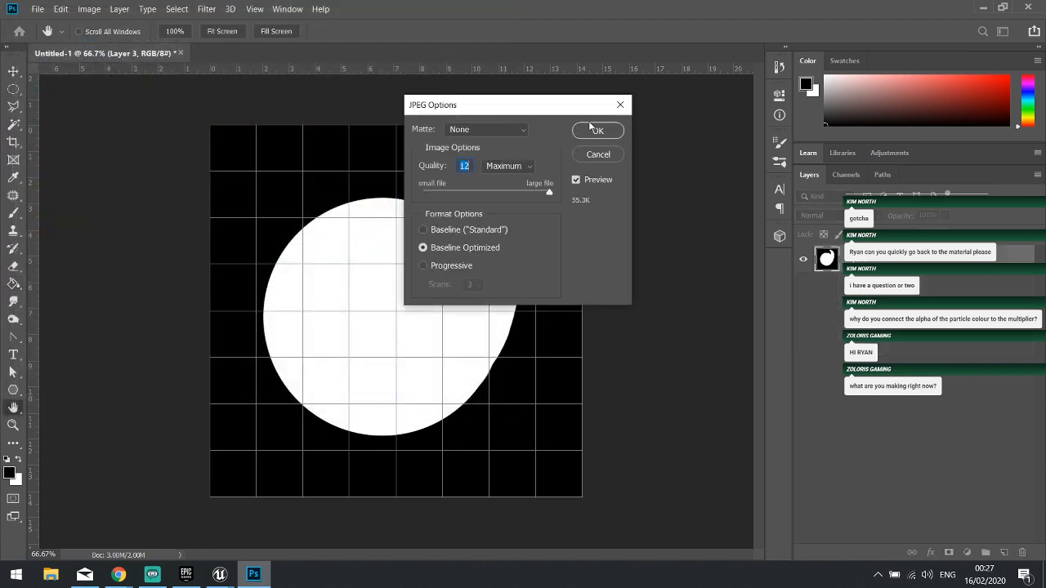
key("Return")
- Switch to Unreal Engine and import the flame_t image from the Desktop into the ParticleSystems folder
mouse_move(219, 575)
left_click(282, 502)
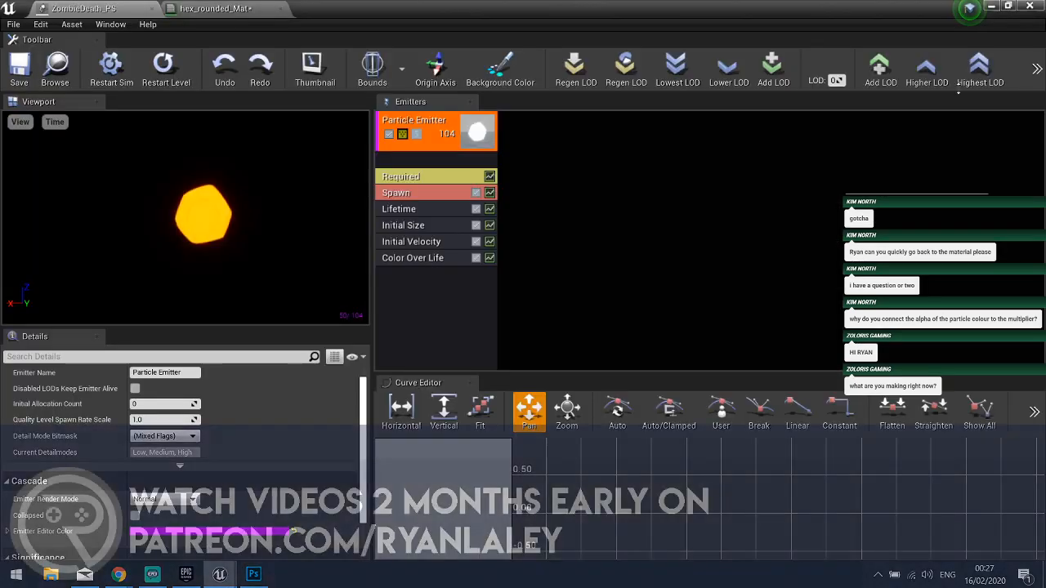
left_click(990, 9)
right_click(206, 494)
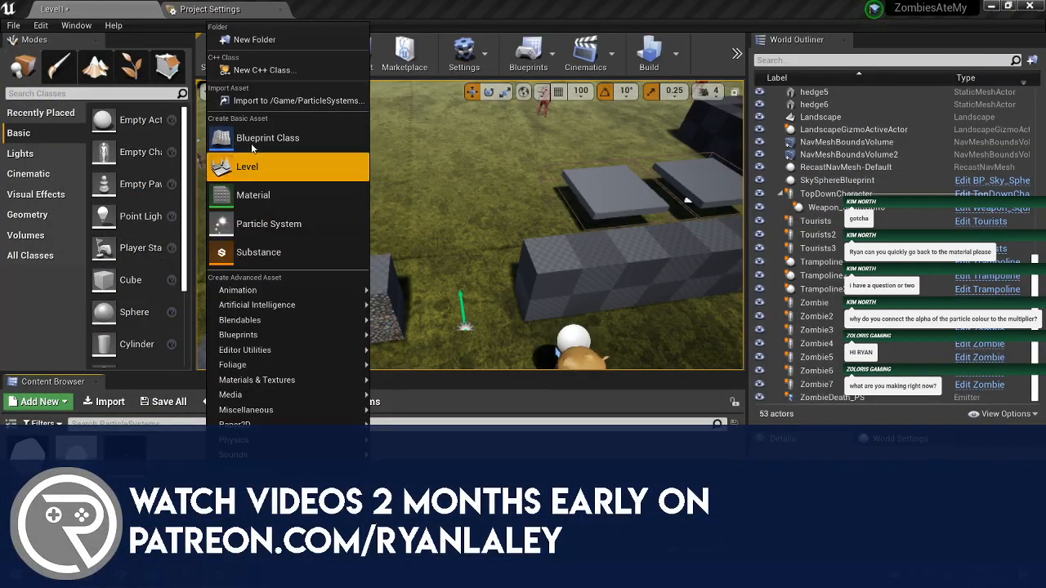
left_click(262, 101)
scroll(707, 257, "down", 5)
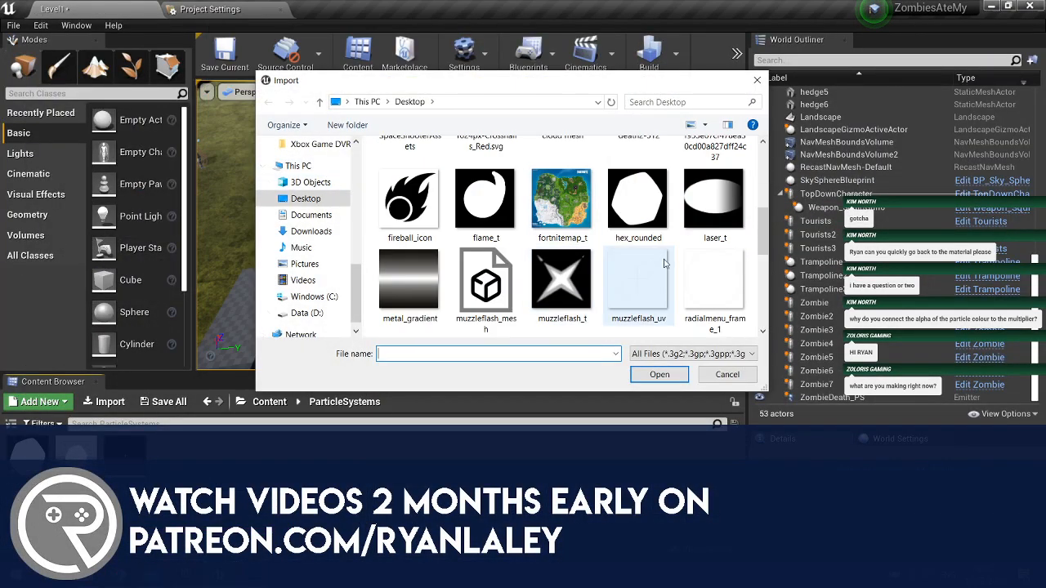
scroll(706, 257, "up", 1)
left_click(485, 176)
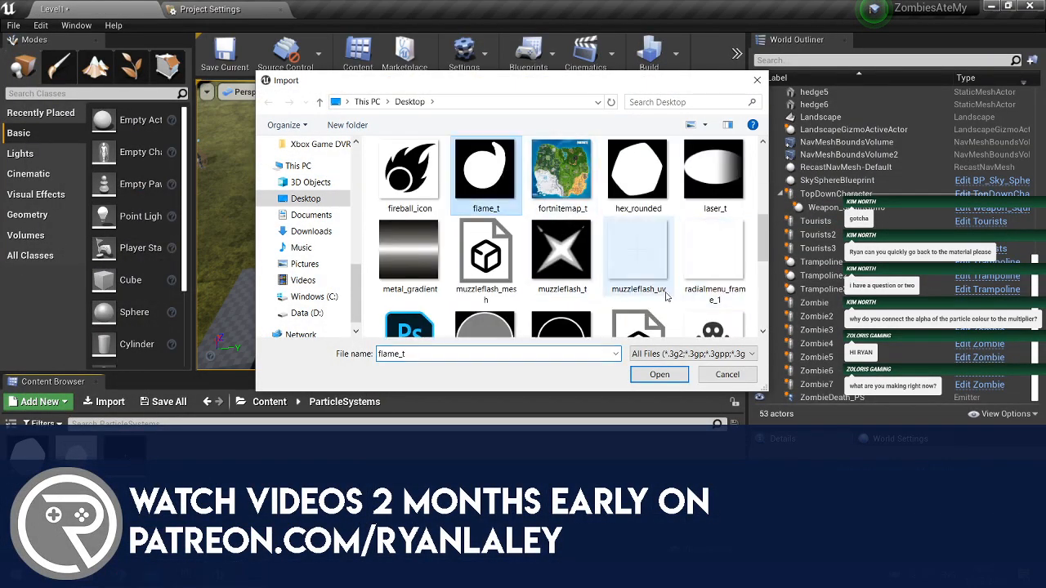
left_click(660, 374)
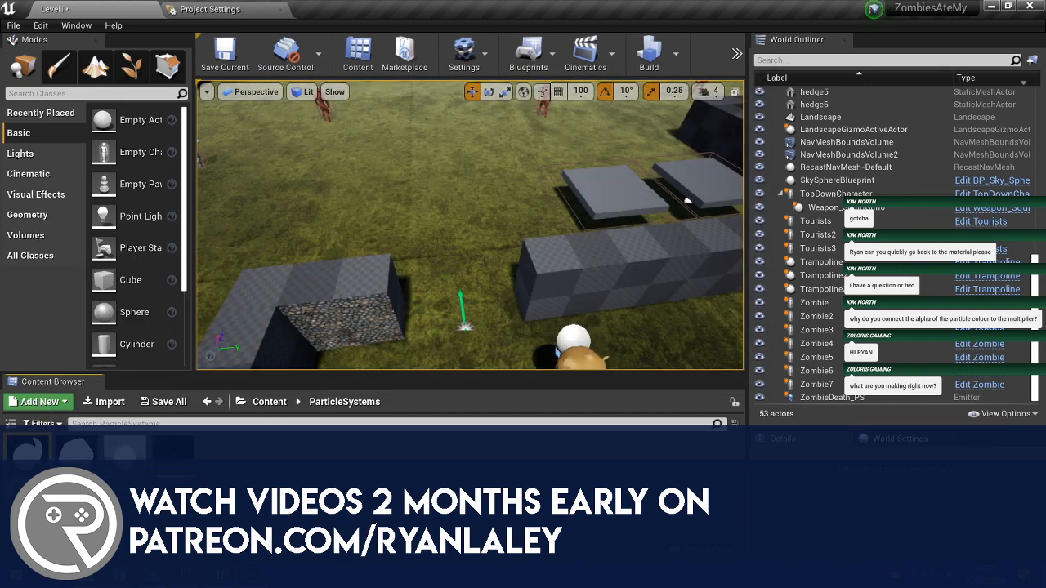
- Open the hex_rounded_Mat material and set its Texture Sample's texture to flame_t
double_click(173, 457)
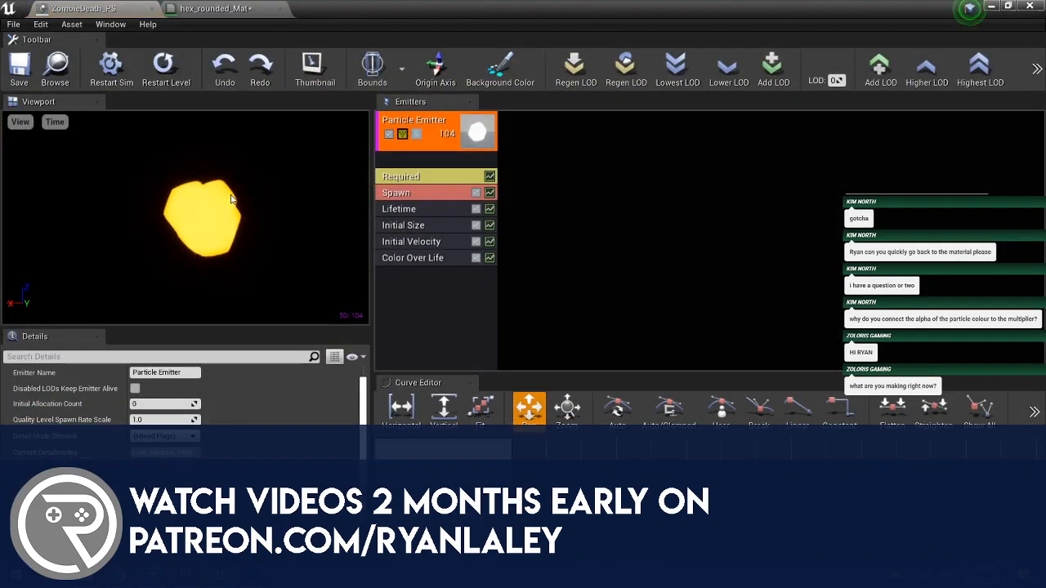
left_click(991, 7)
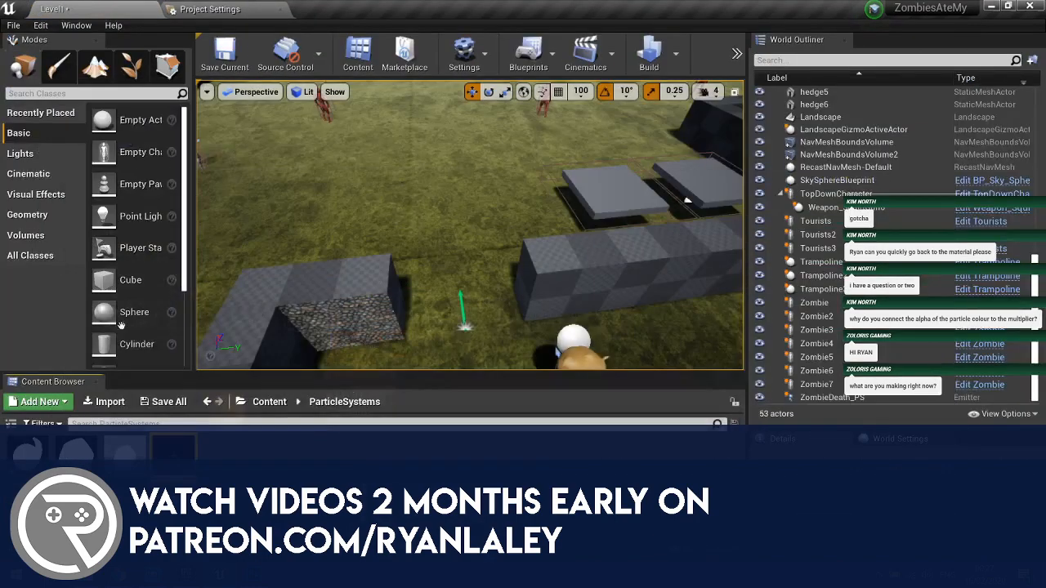
double_click(124, 456)
left_click(412, 309)
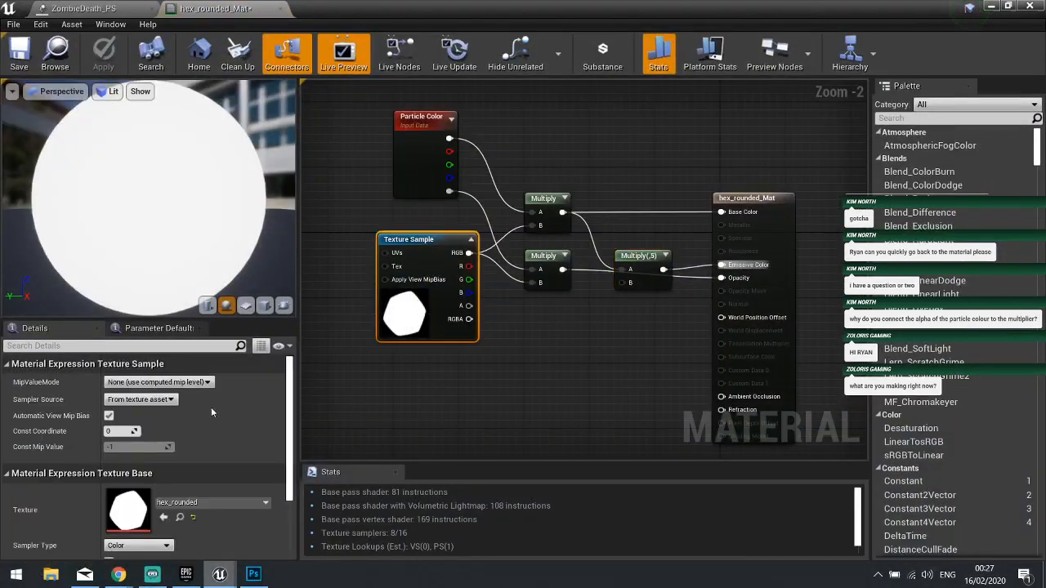
left_click(161, 498)
left_click(204, 352)
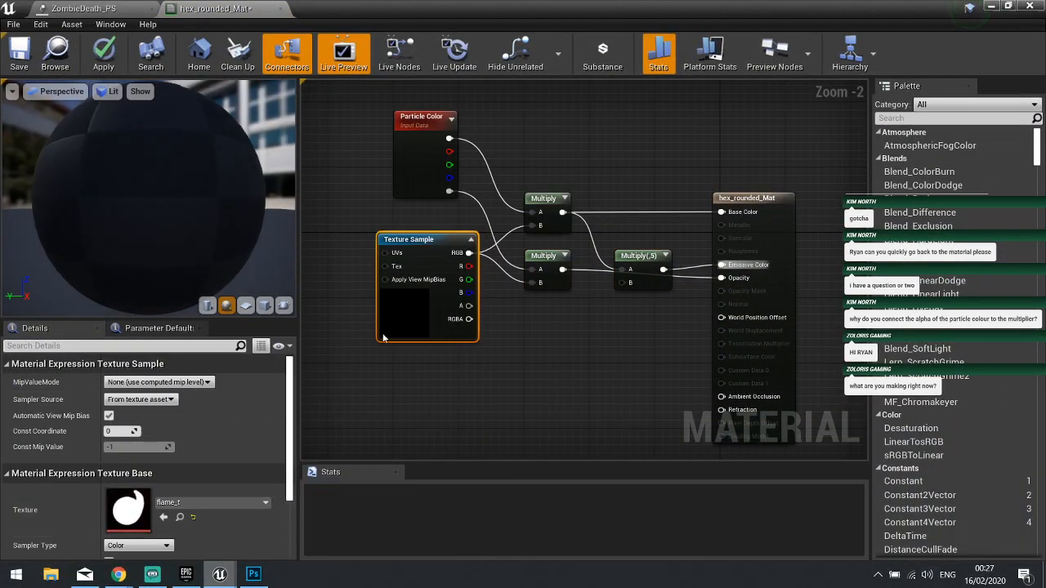
- Preview the material on a plane and apply it with the Multiply(,5) node moved below the other Multiply nodes
left_click(245, 305)
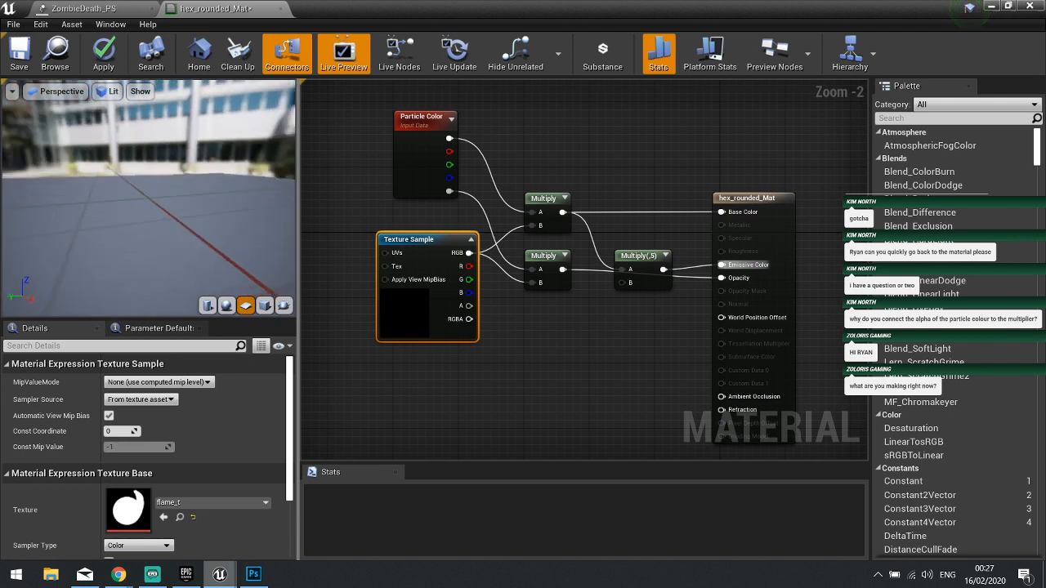
left_click_drag(164, 213, 237, 218)
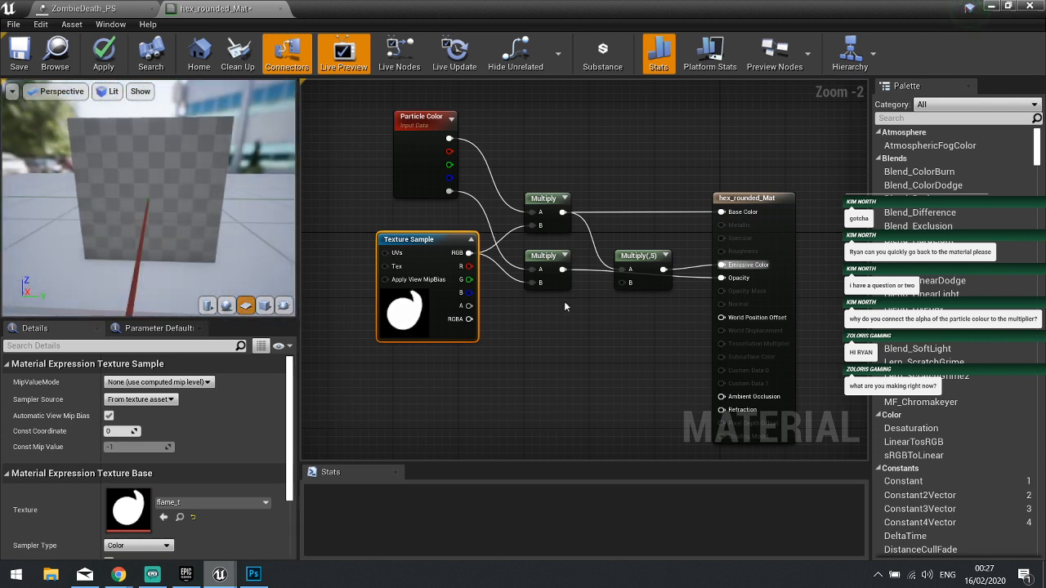
left_click_drag(659, 280, 651, 324)
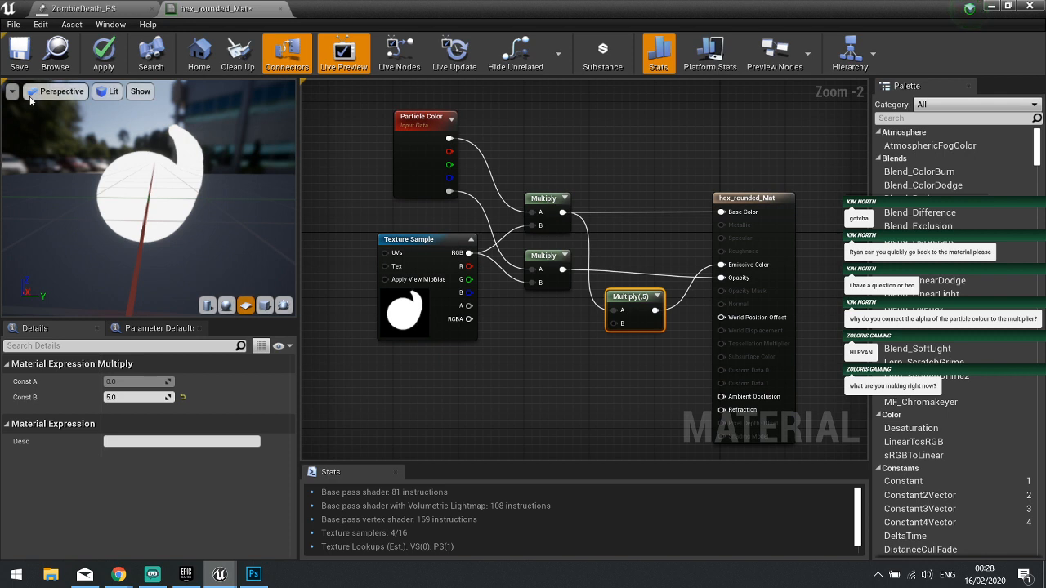
left_click(103, 56)
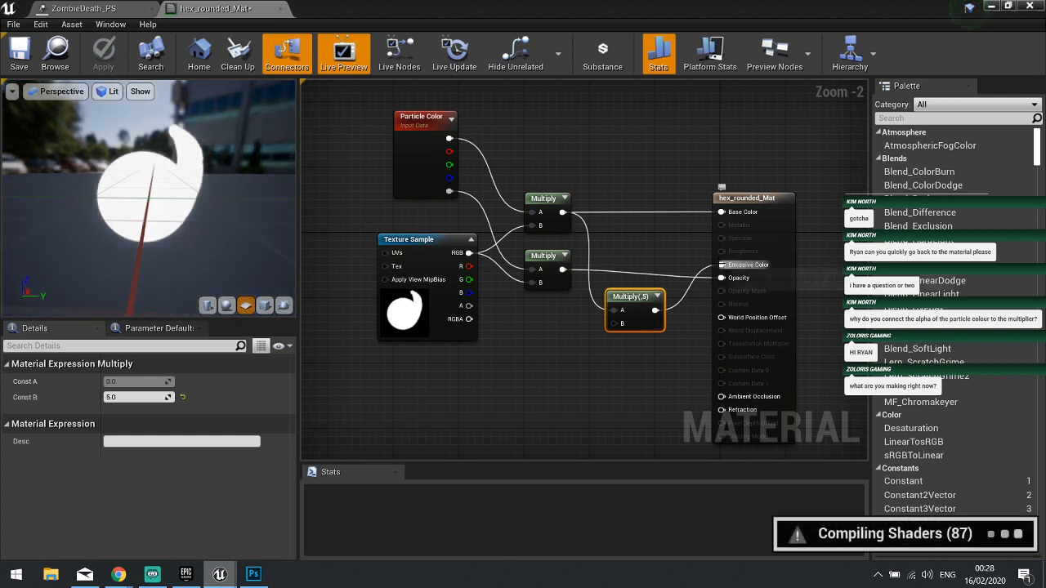
- Add a Size By Life module to the Particle Emitter in ZombieDeath_PS
left_click(94, 9)
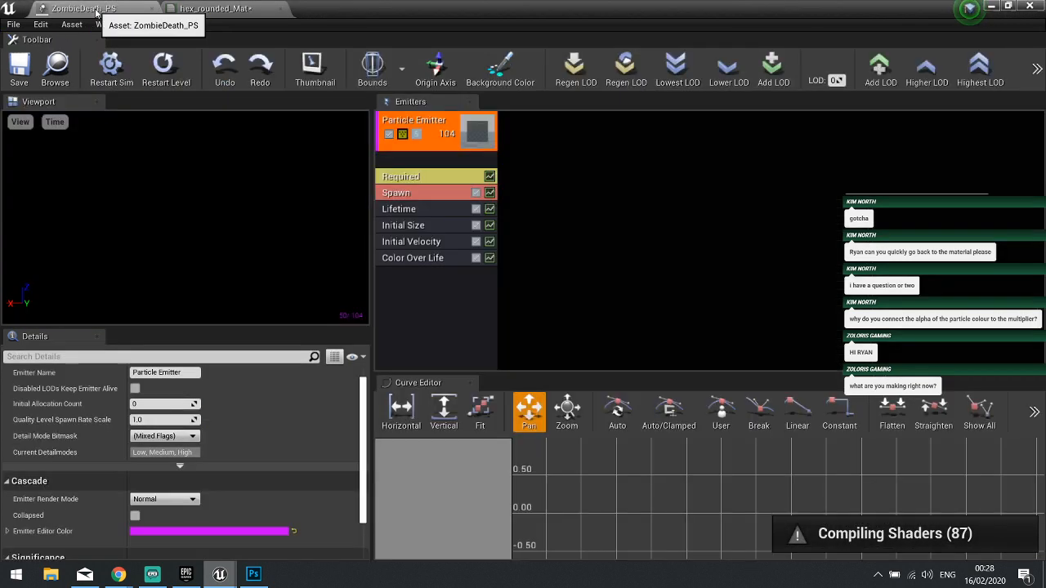
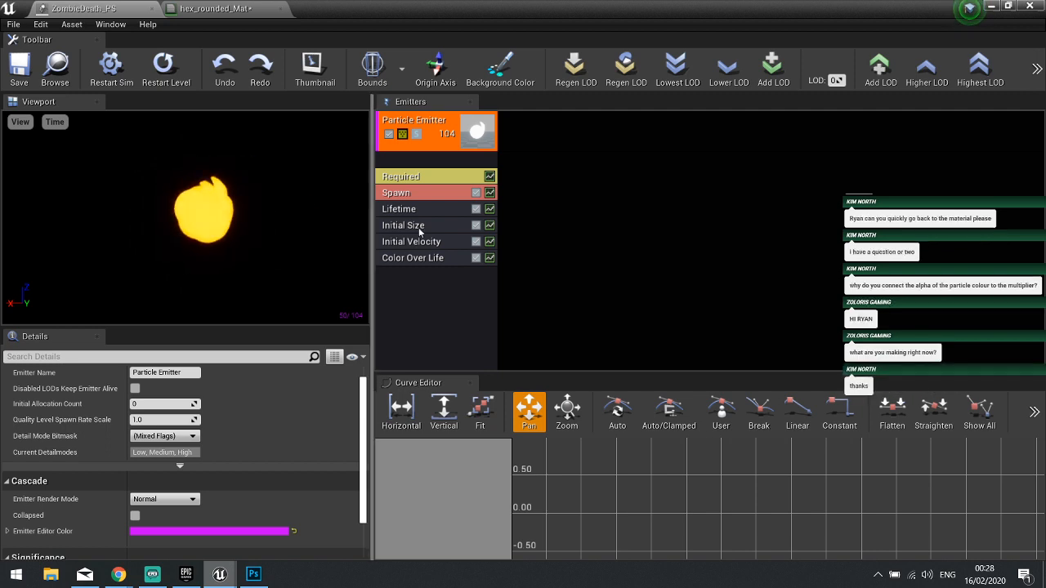
right_click(432, 290)
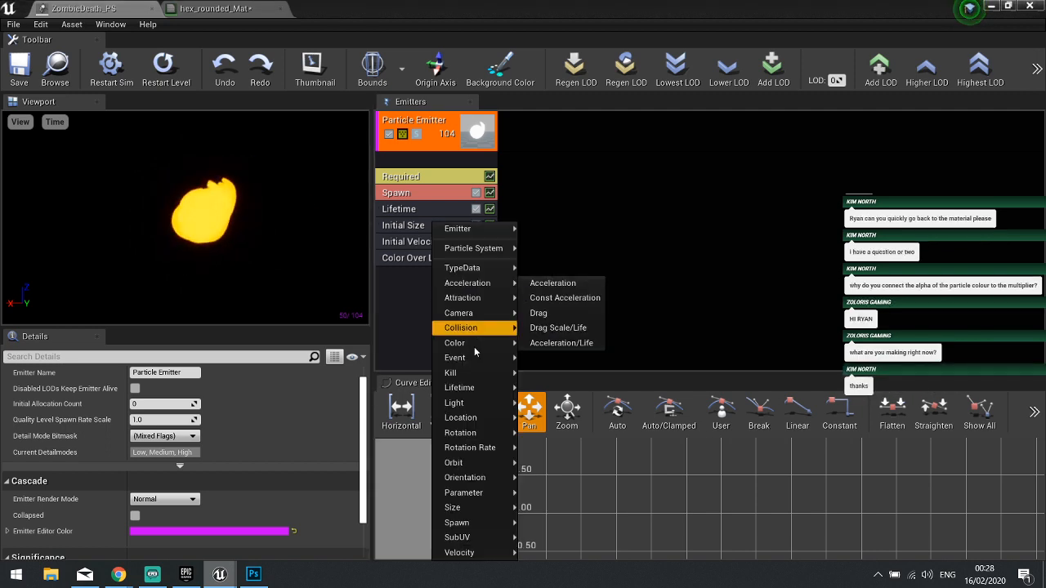
mouse_move(472, 512)
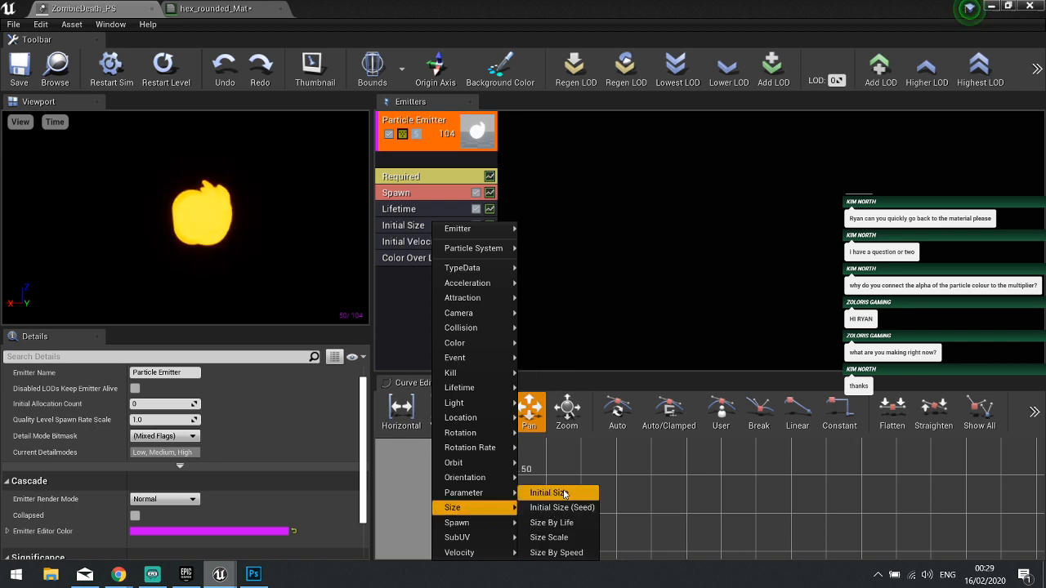
left_click(571, 524)
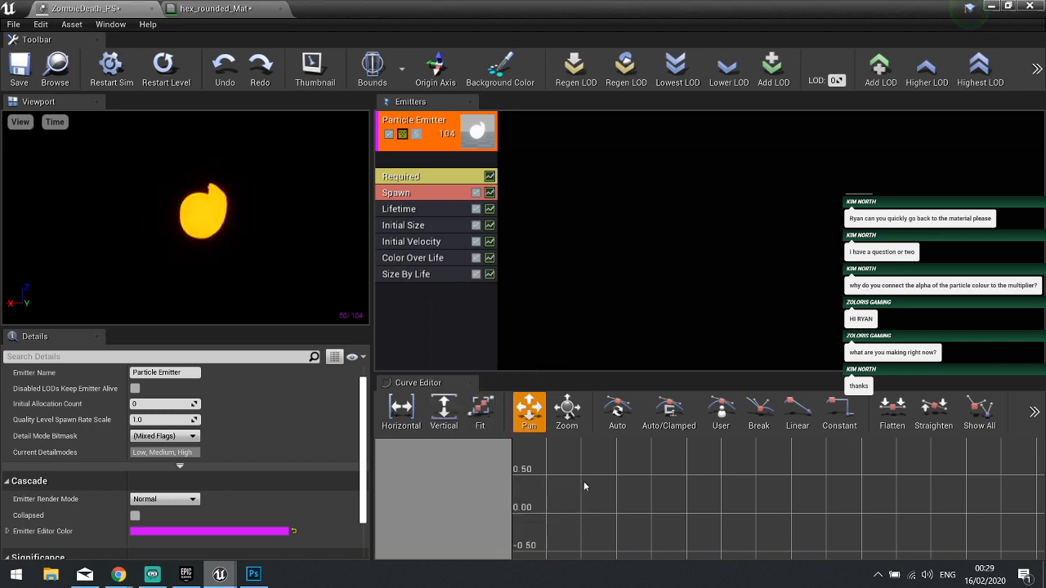
- In the Size By Life module's constant curve, set point 1's Out Val to 0 and point 0's In Val to 0.3
left_click(395, 275)
left_click(8, 392)
left_click(14, 409)
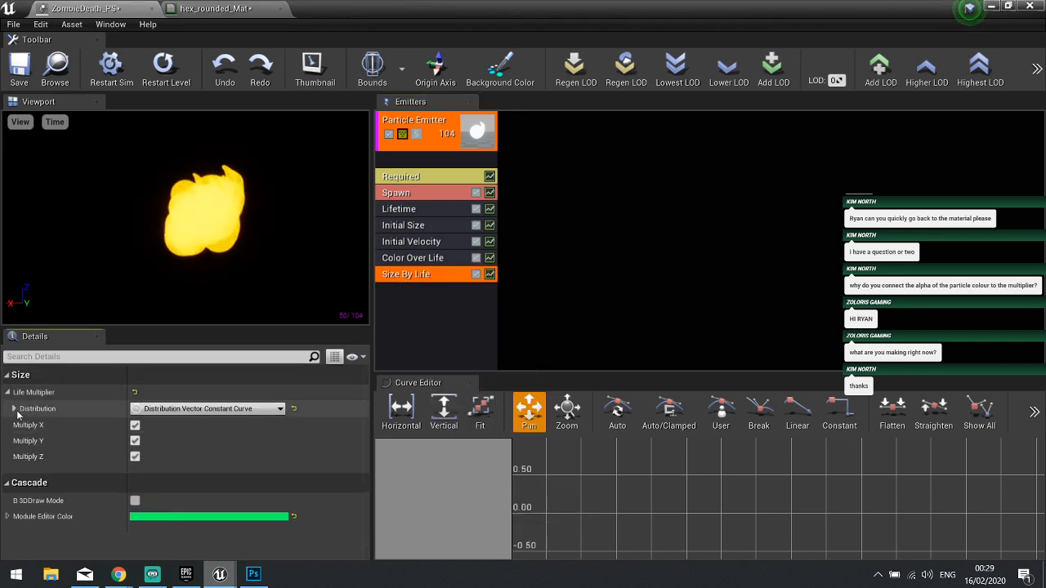
left_click(20, 425)
left_click(27, 442)
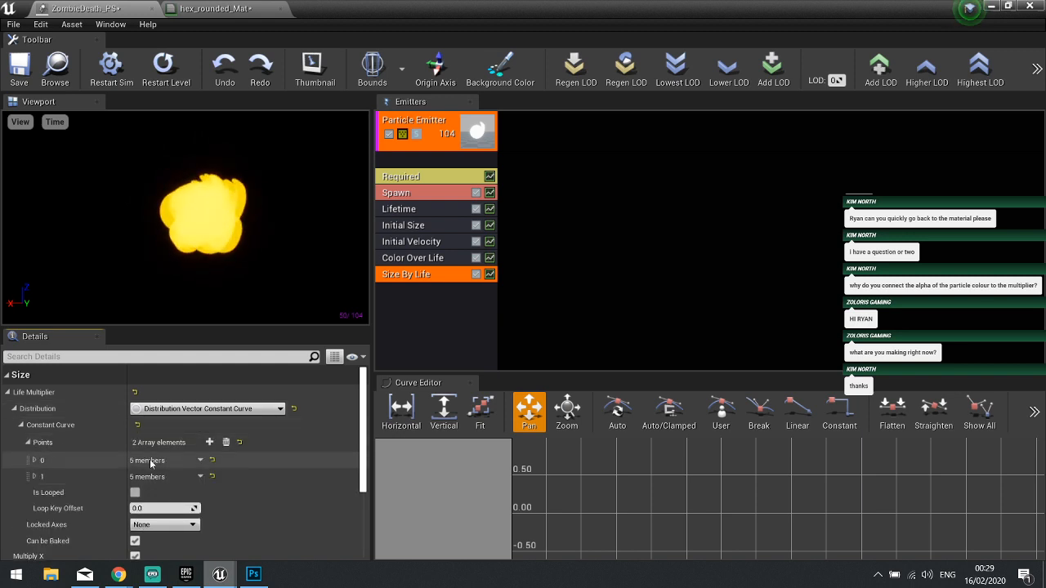
left_click(35, 461)
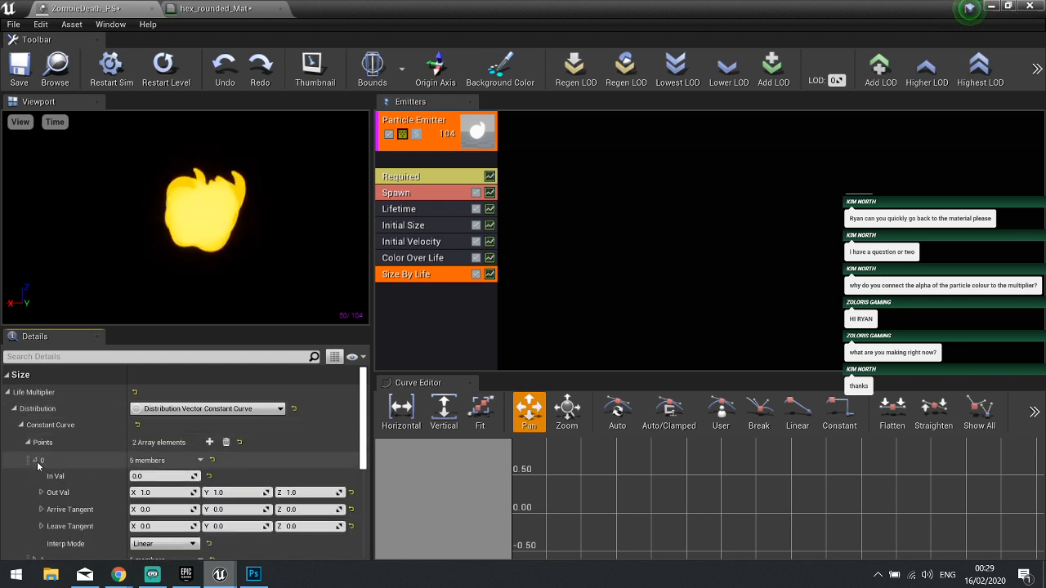
scroll(31, 498, "down", 3)
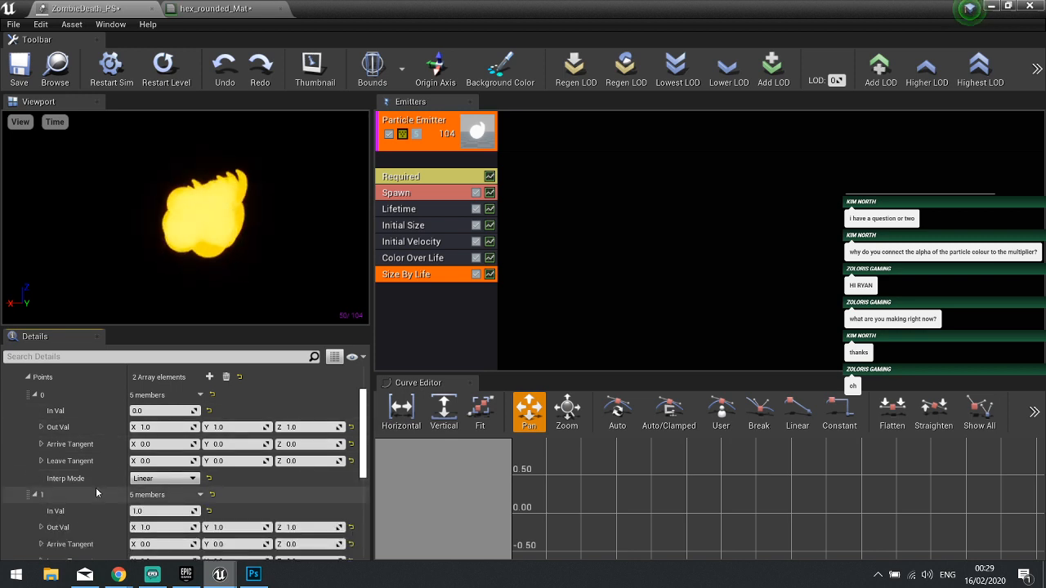
scroll(156, 486, "down", 2)
left_click(163, 484)
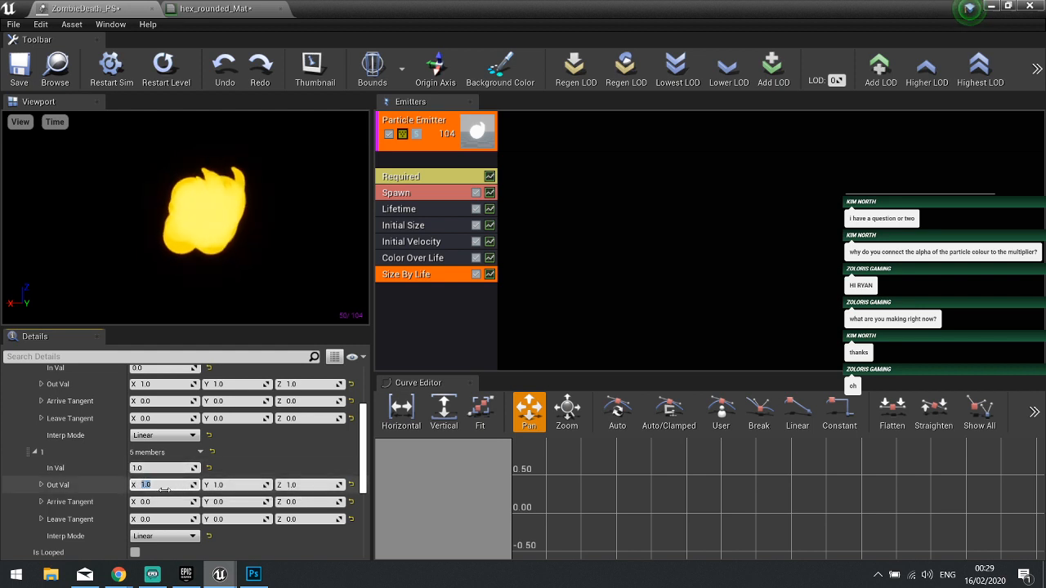
type("0")
key("Return")
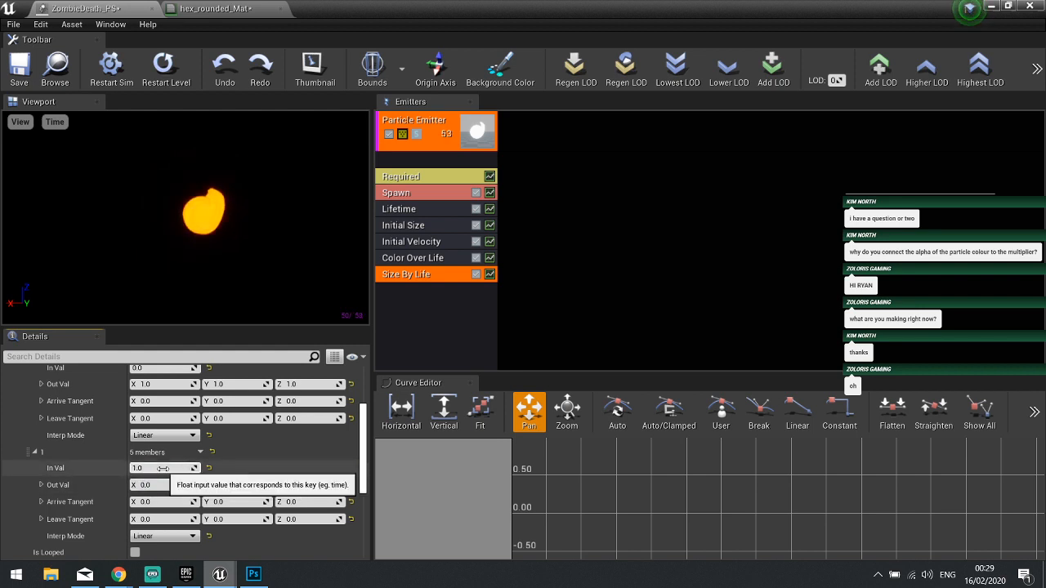
type("0")
key("Tab")
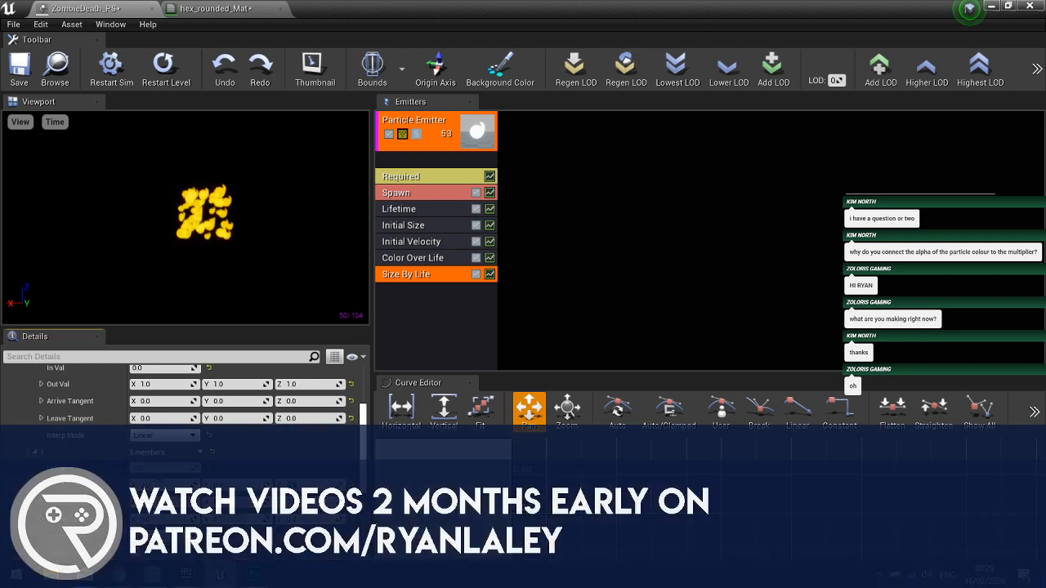
scroll(157, 456, "up", 1)
left_click(137, 389)
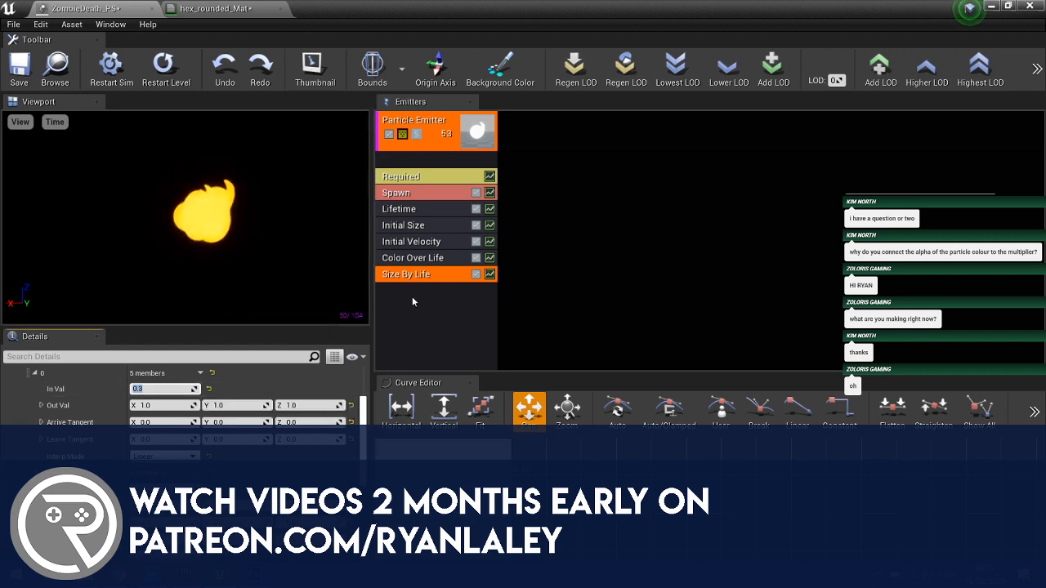
- Add an Initial Rotation Rate module to the Particle Emitter and expand its Start Rotation Rate distribution
right_click(441, 319)
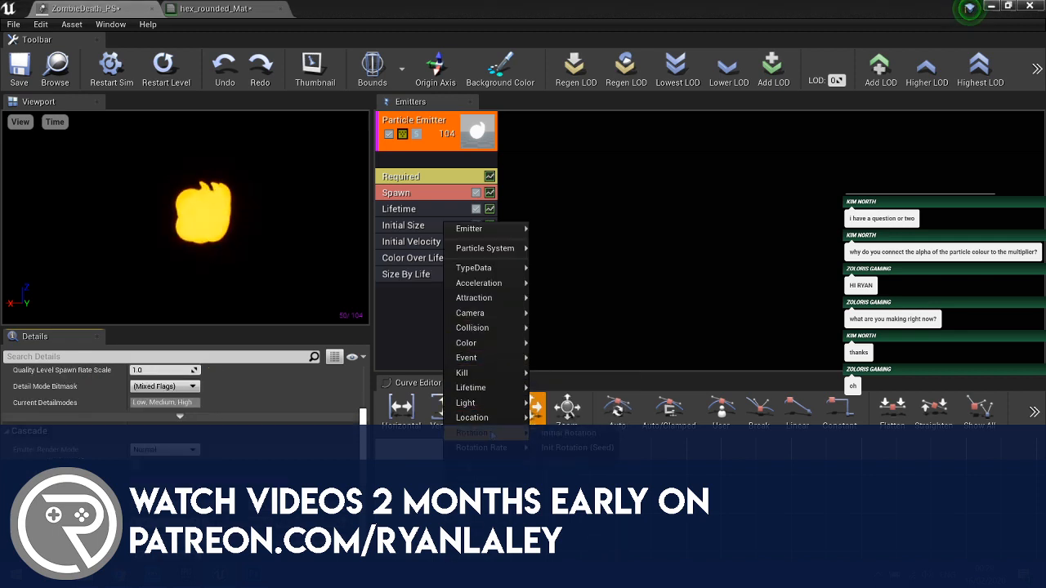
mouse_move(505, 449)
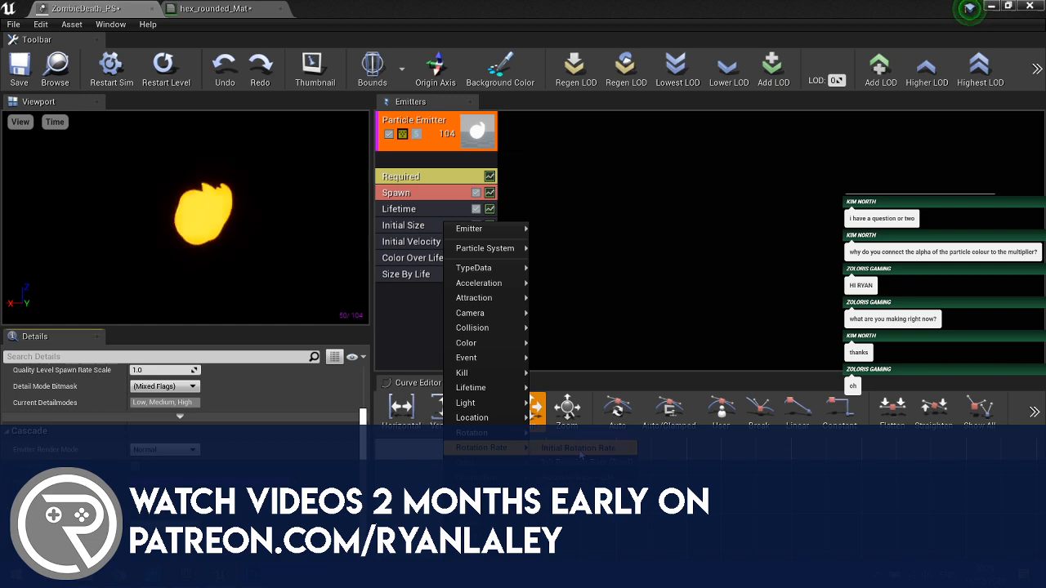
left_click(577, 448)
left_click(422, 293)
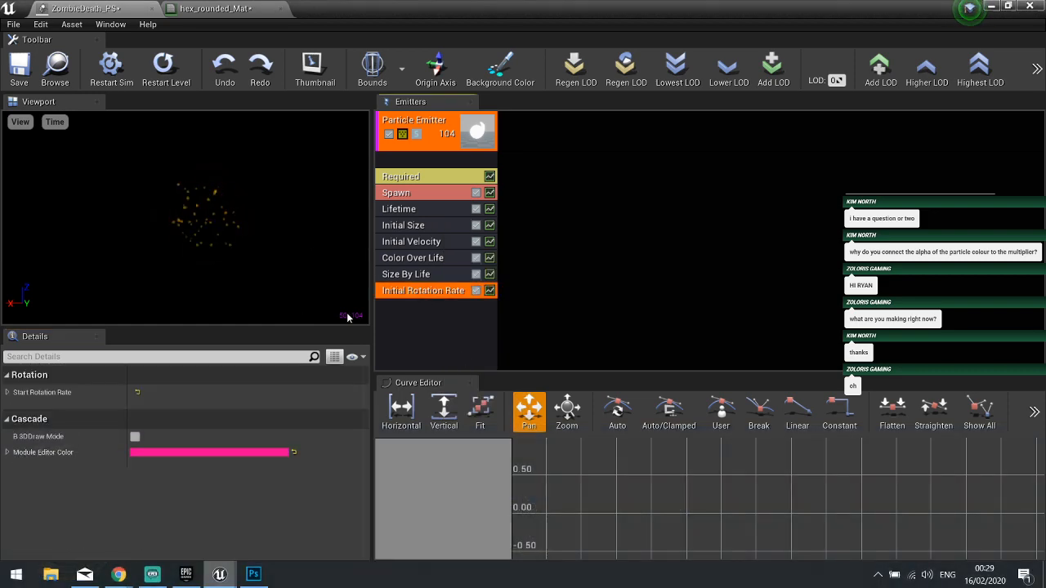
left_click(7, 392)
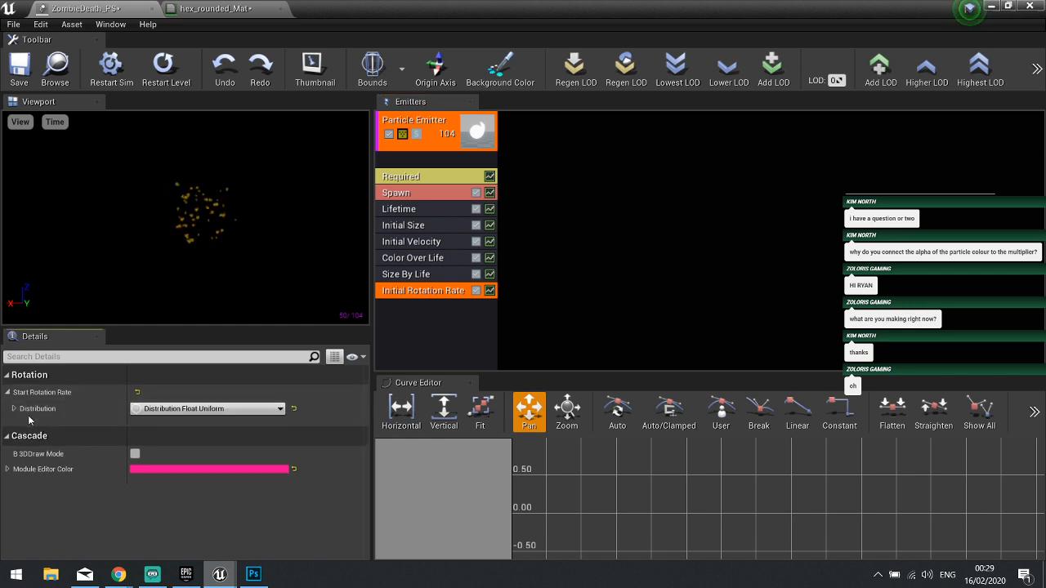
left_click(15, 409)
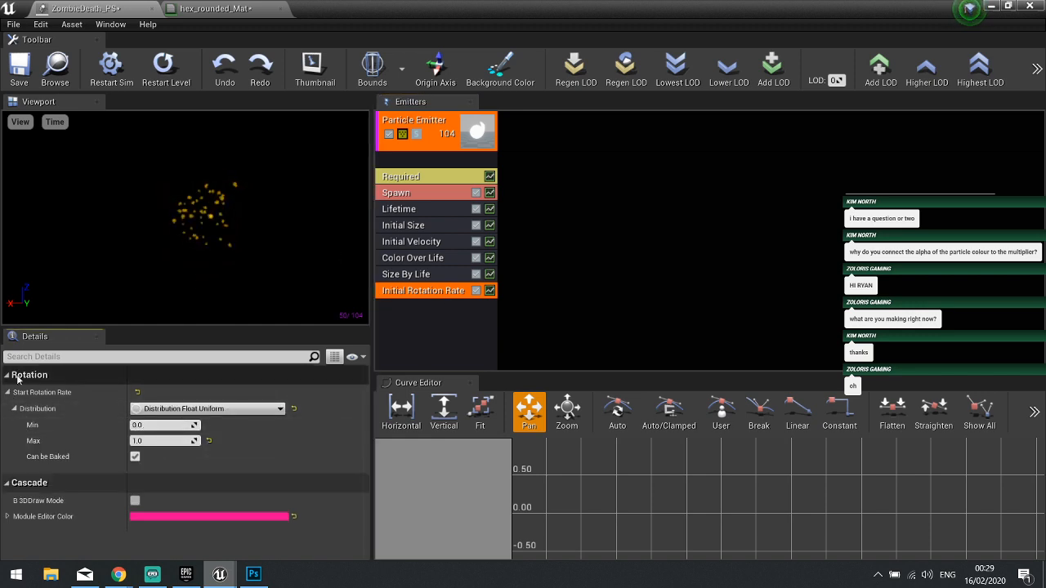
left_click(432, 320)
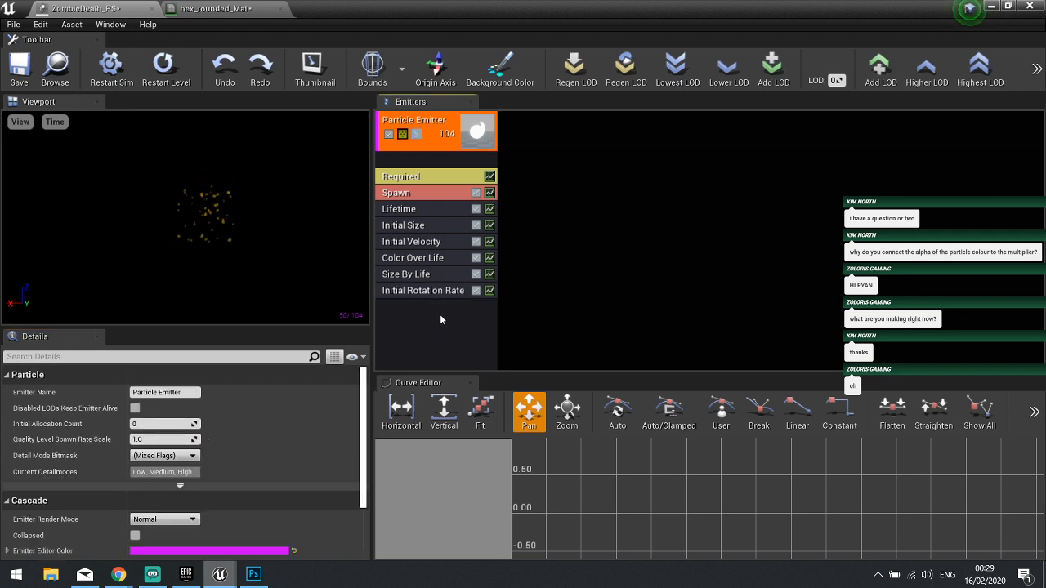
- Set the Lifetime module's distribution to a minimum of 0.5 and a maximum of 0.7
left_click(418, 211)
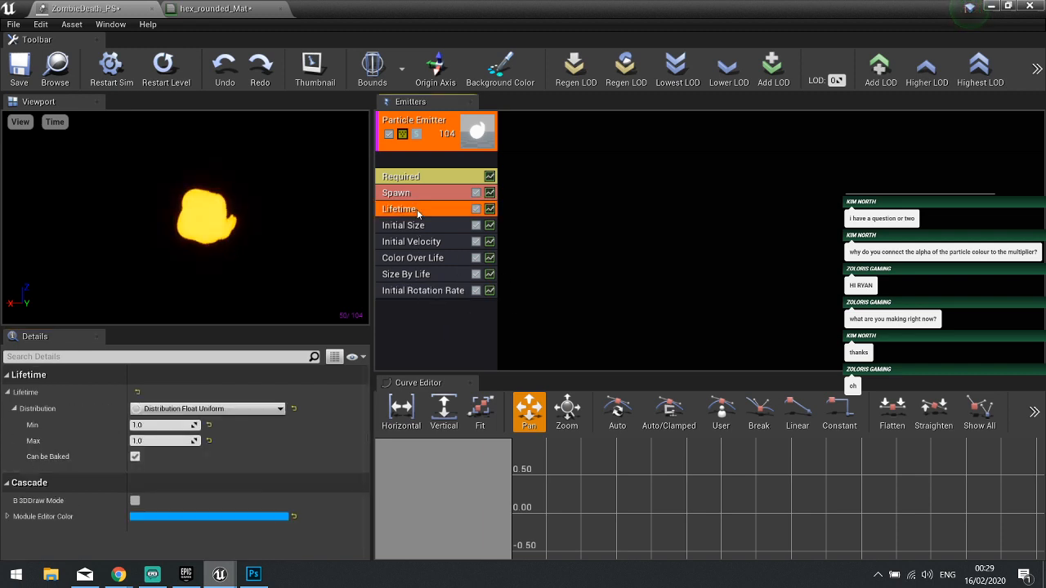
left_click(147, 425)
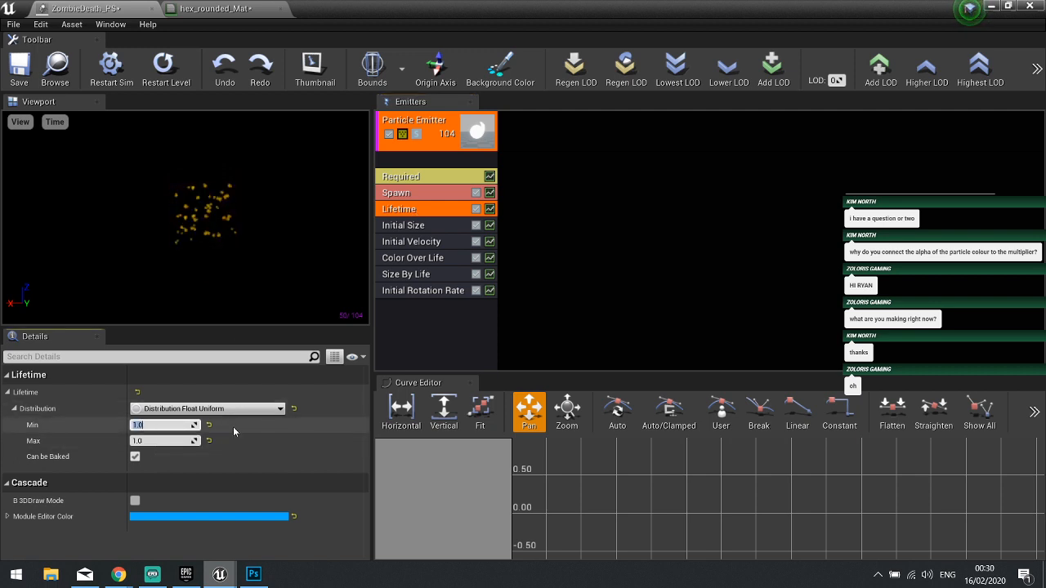
type("0.5")
key("Tab")
type("0.7")
key("Return")
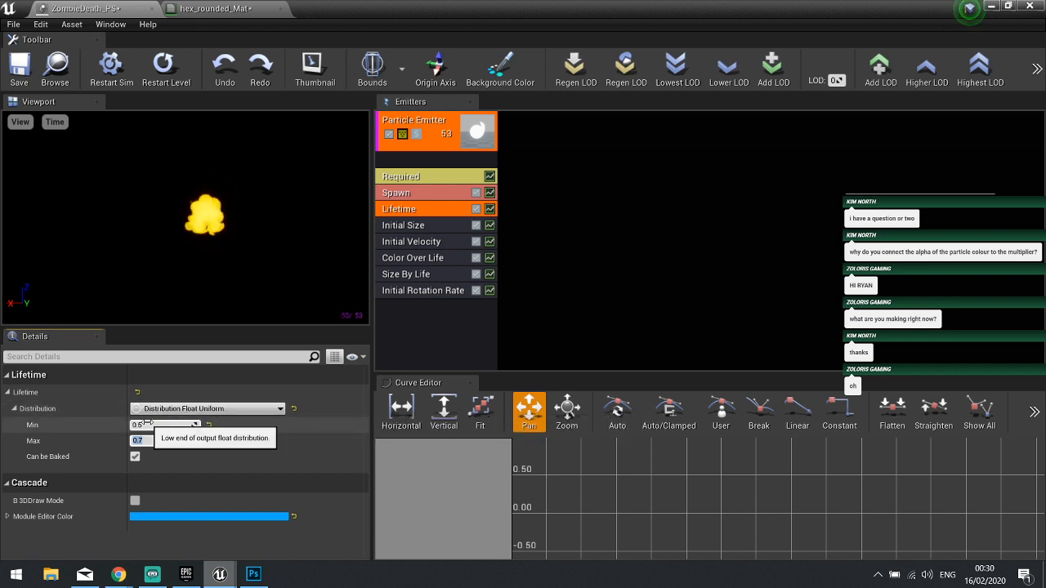
- Set the Initial Velocity module's Start Velocity Z to a maximum of 100 and a minimum of -100
left_click(423, 243)
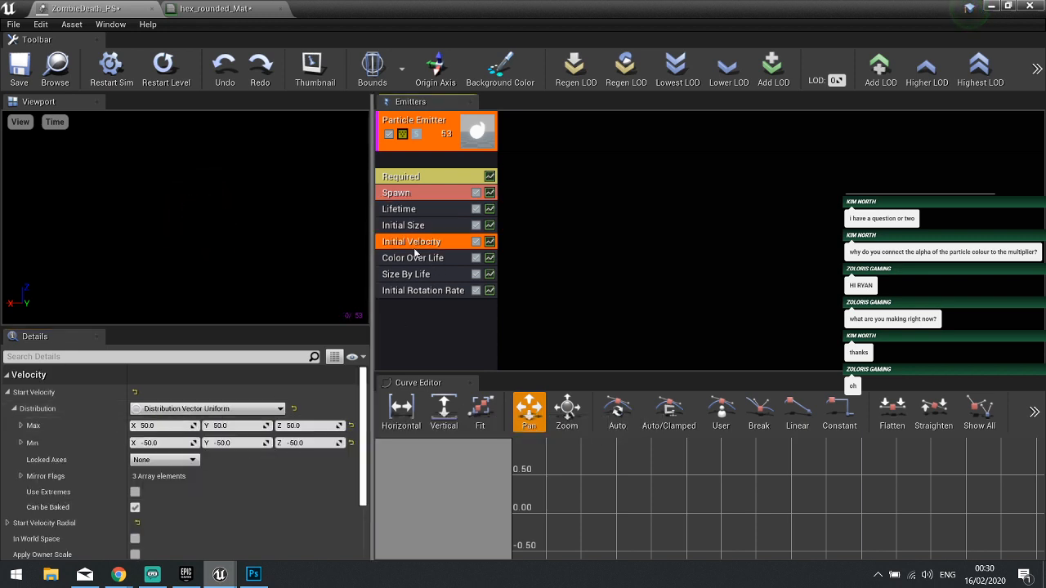
left_click(307, 425)
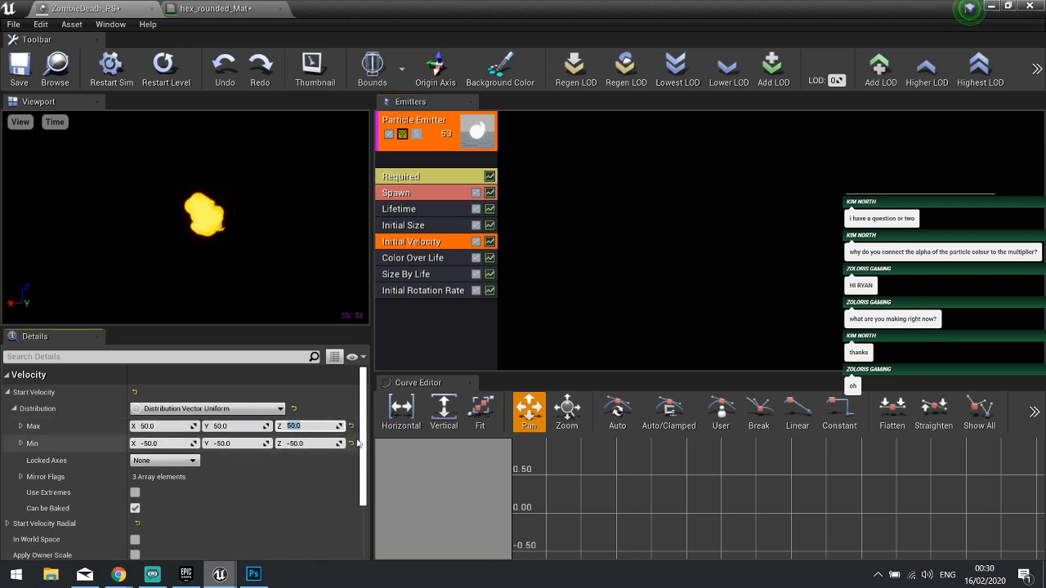
type("100")
key("Tab")
key("Tab")
key("Tab")
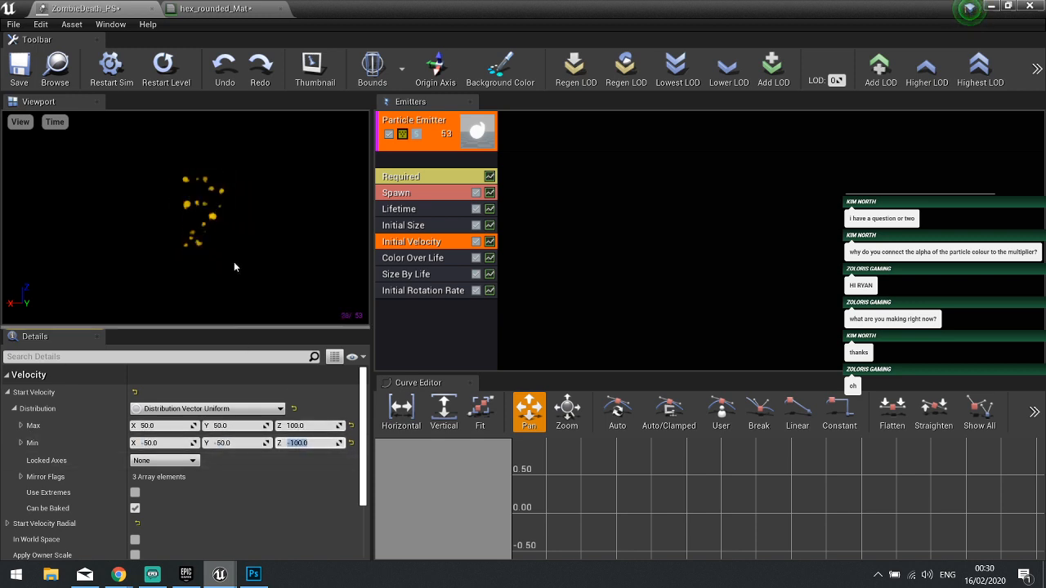
- Set point 0's In Val in the Color Over Life curve to 0.5 and save the ZombieDeath_PS particle system
left_click(415, 260)
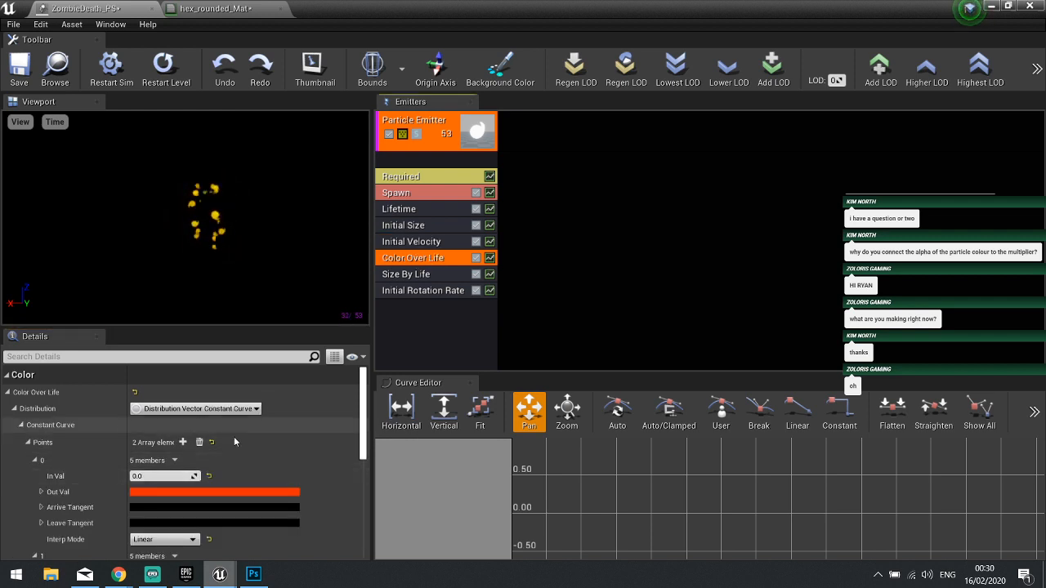
scroll(330, 467, "down", 1)
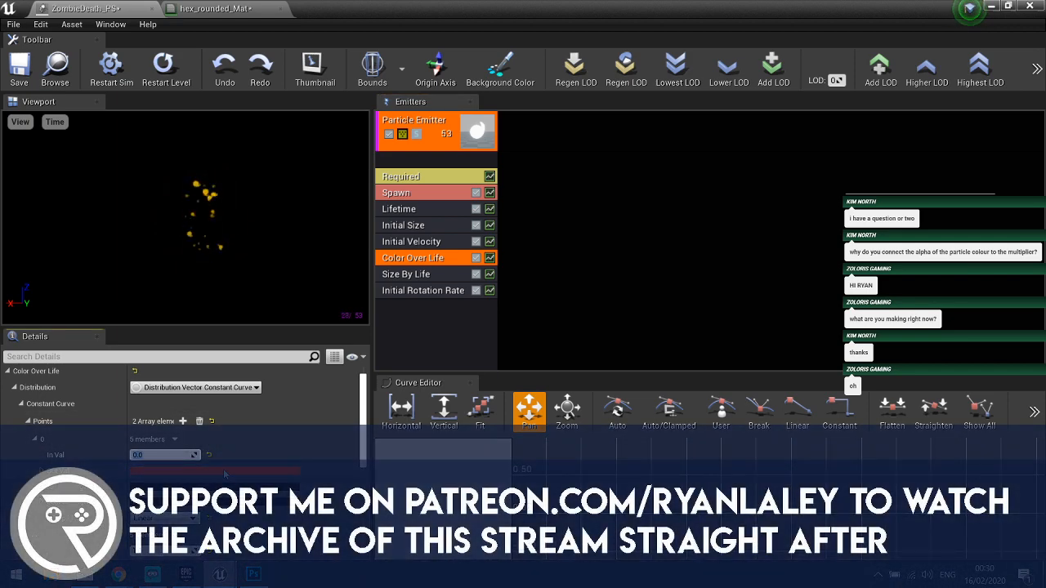
type("5")
key("Return")
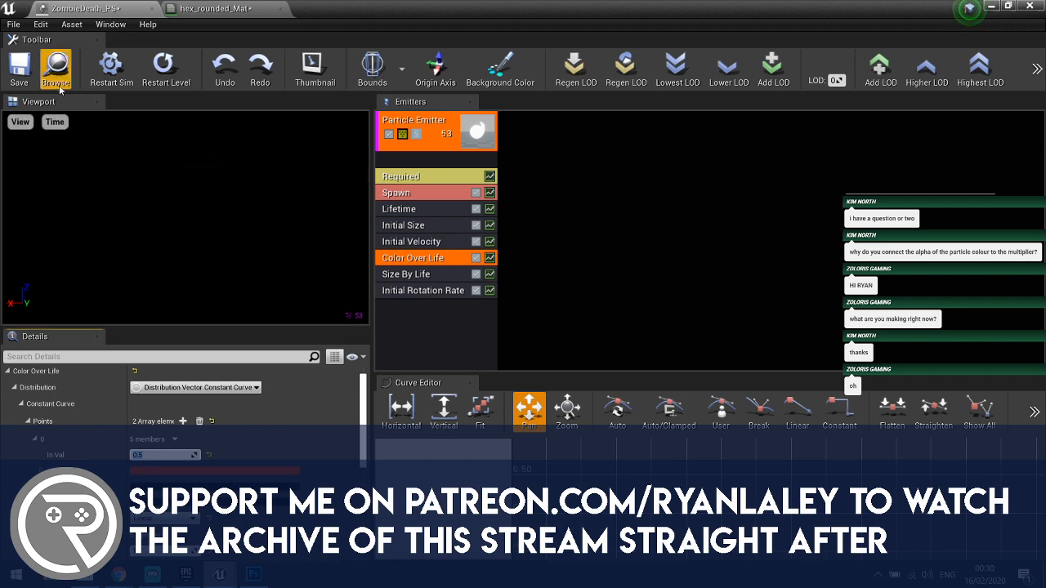
left_click(18, 72)
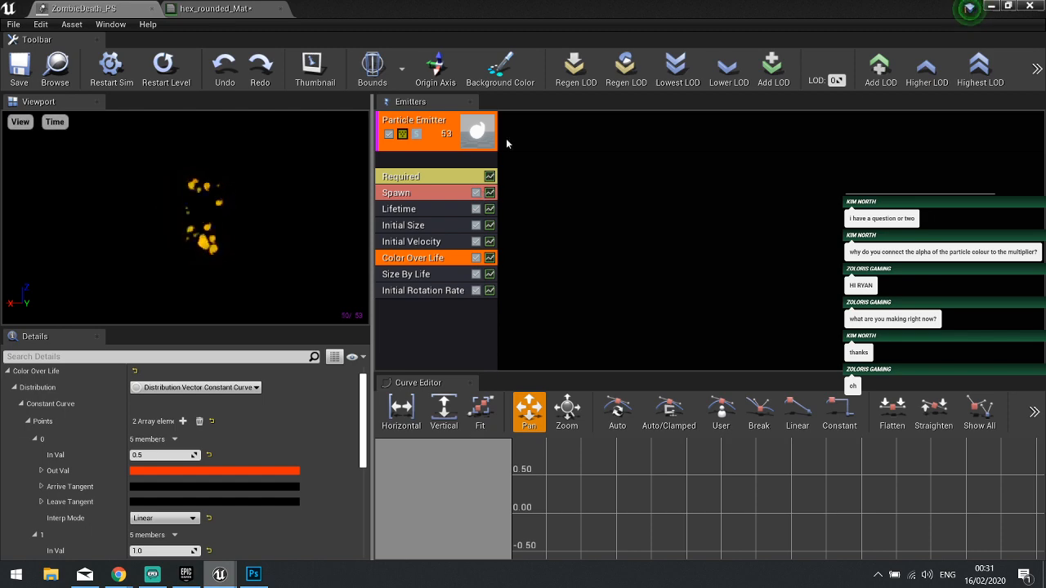
- Return to the level editor and import the skull mesh from the Documents/Modelling/FBX folder on drive D into ParticleSystems as a static mesh
left_click(991, 7)
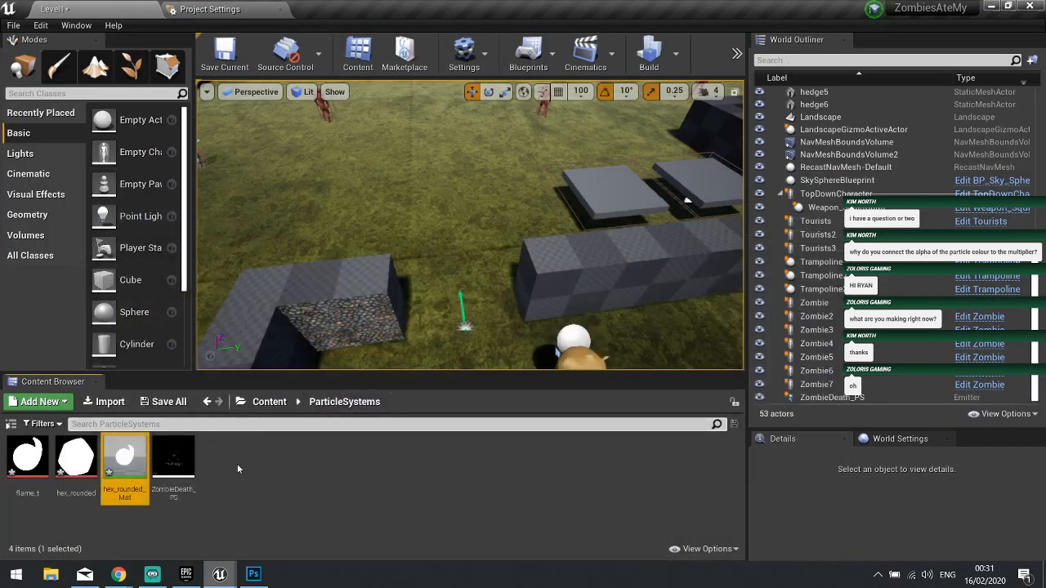
right_click(237, 463)
left_click(319, 87)
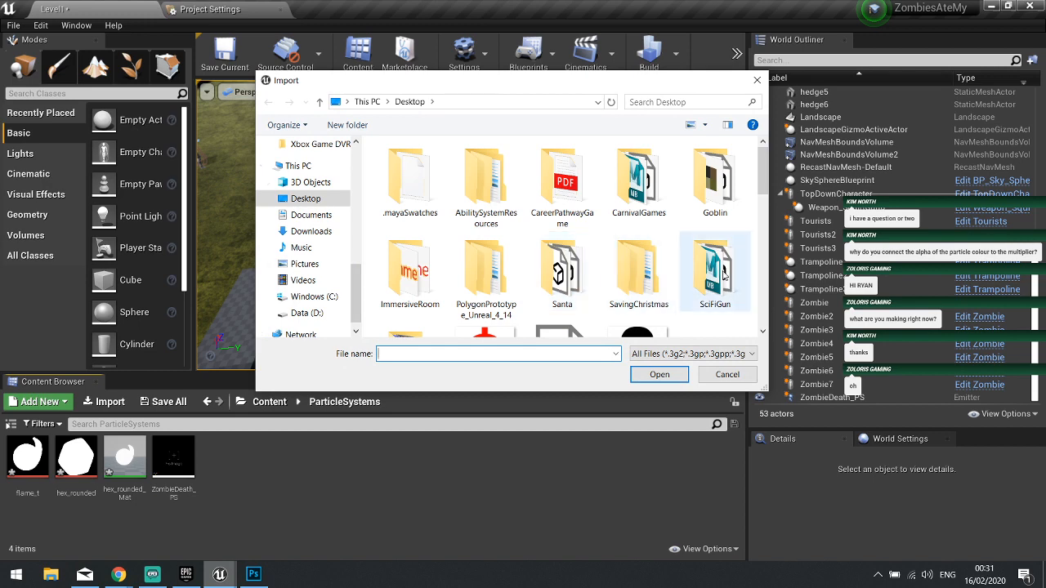
scroll(490, 277, "down", 1)
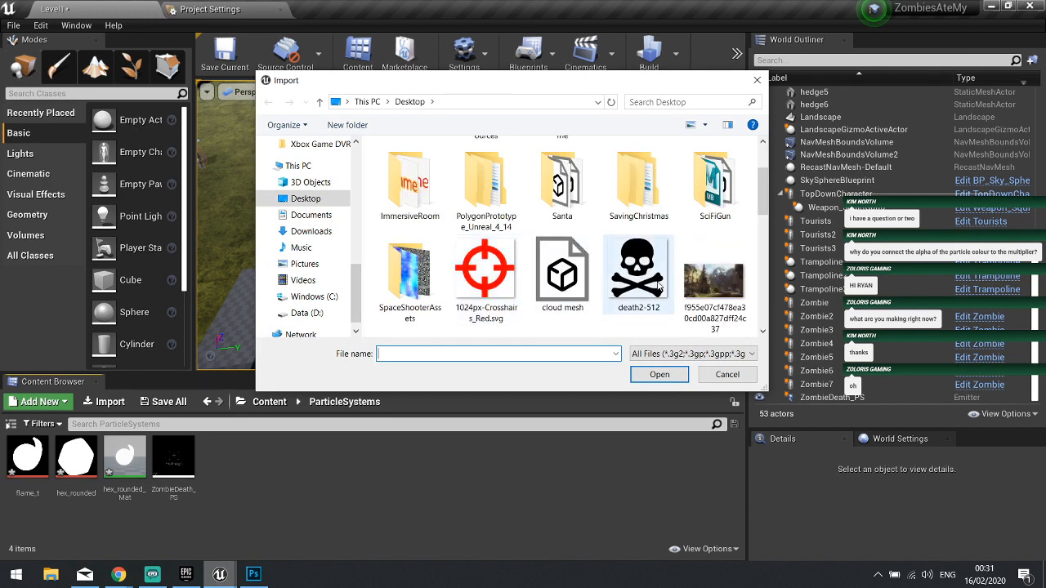
scroll(547, 217, "up", 1)
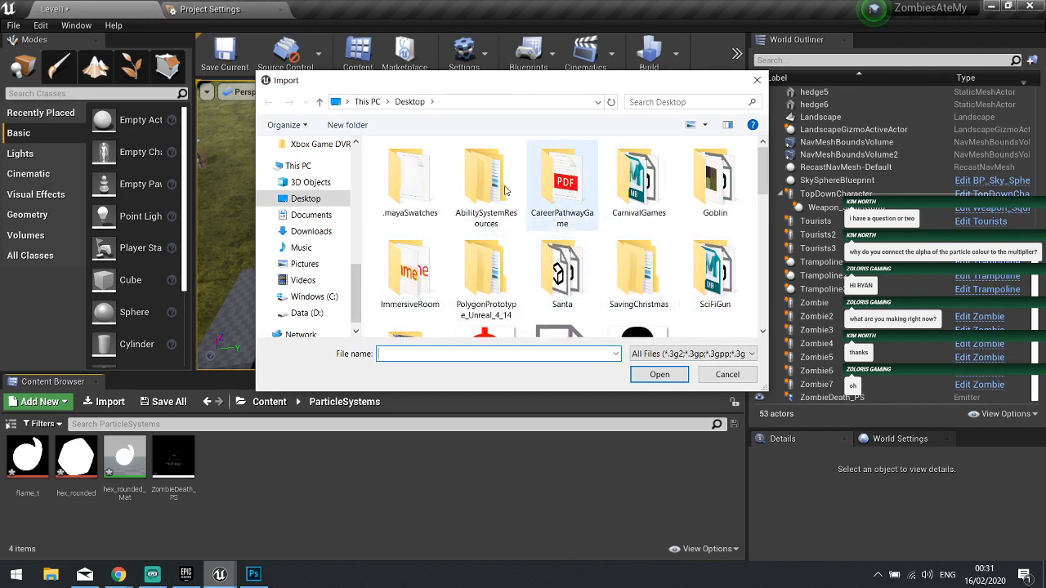
scroll(310, 237, "up", 3)
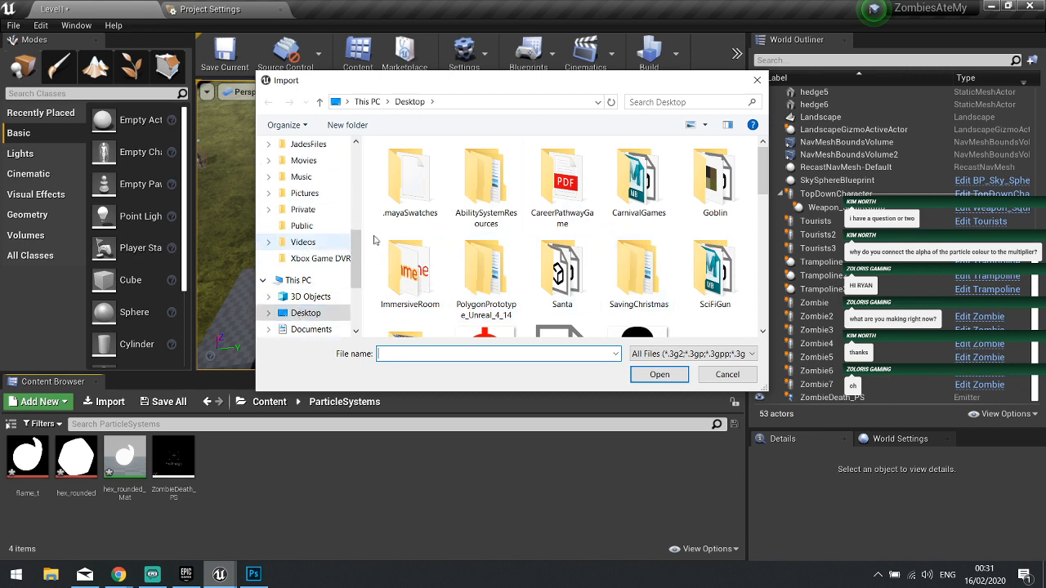
scroll(327, 241, "up", 3)
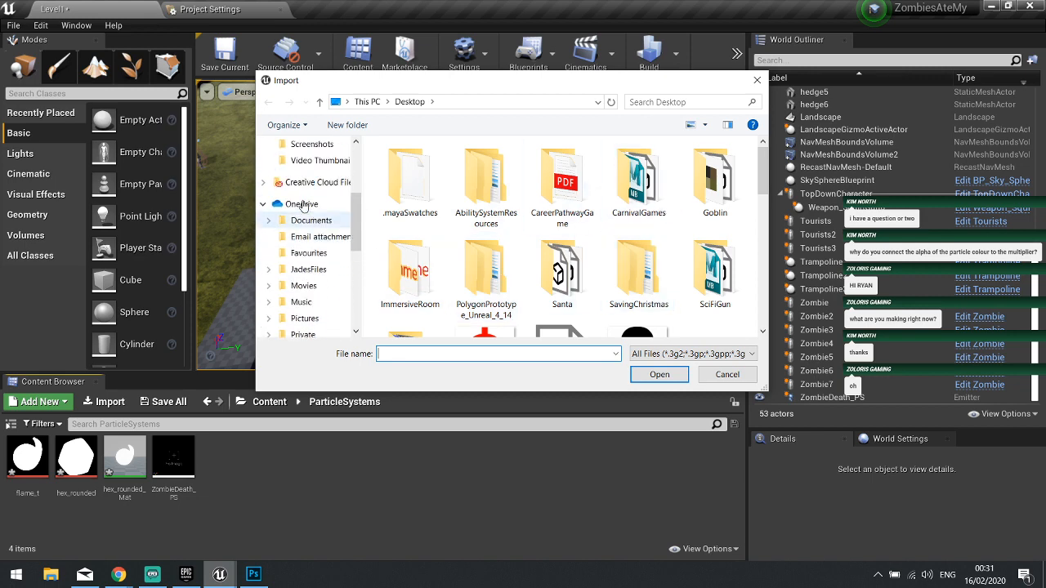
scroll(316, 238, "up", 3)
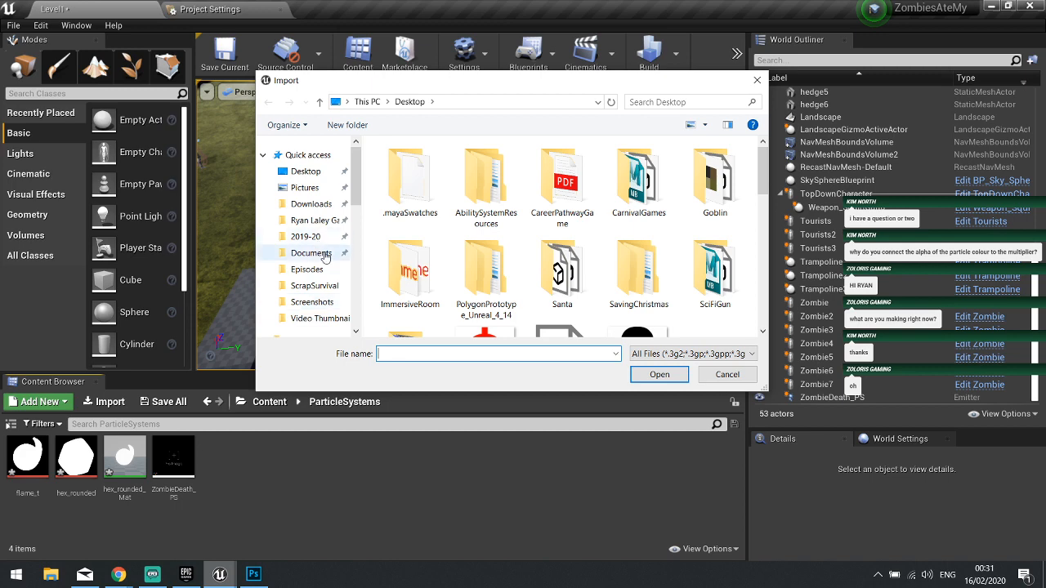
left_click(314, 252)
double_click(399, 164)
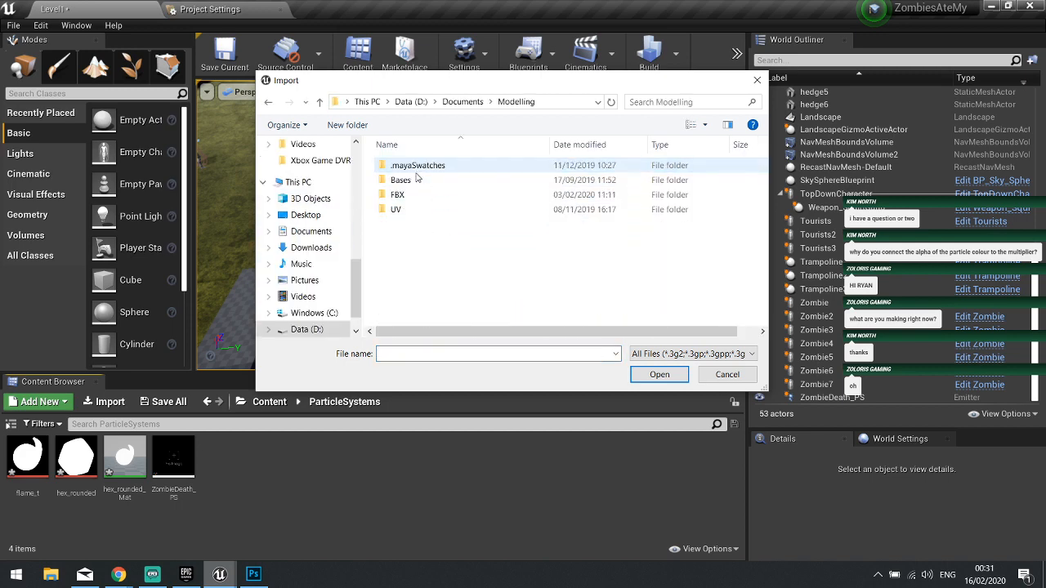
double_click(401, 195)
scroll(491, 282, "down", 10)
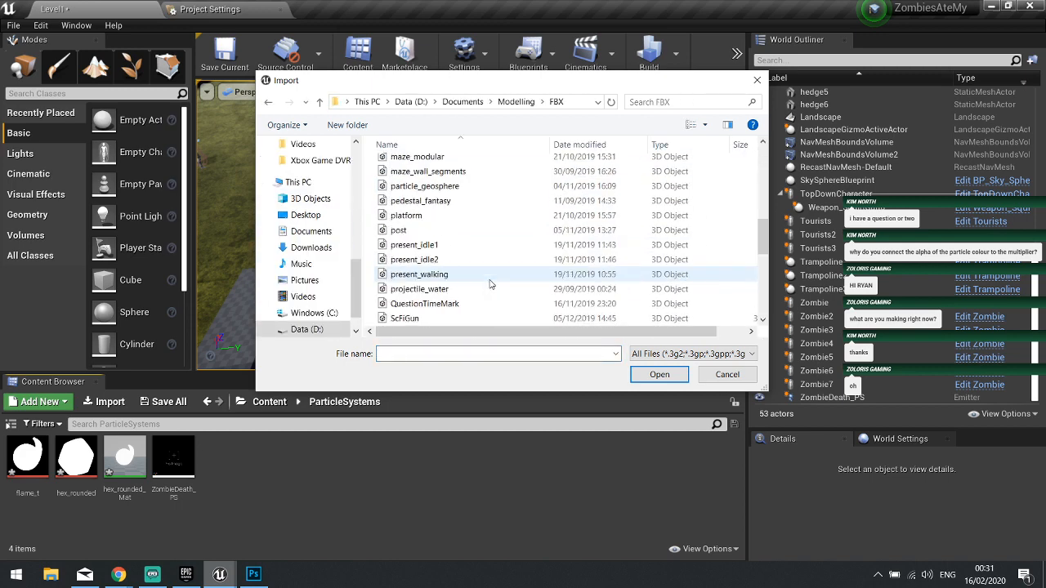
double_click(454, 303)
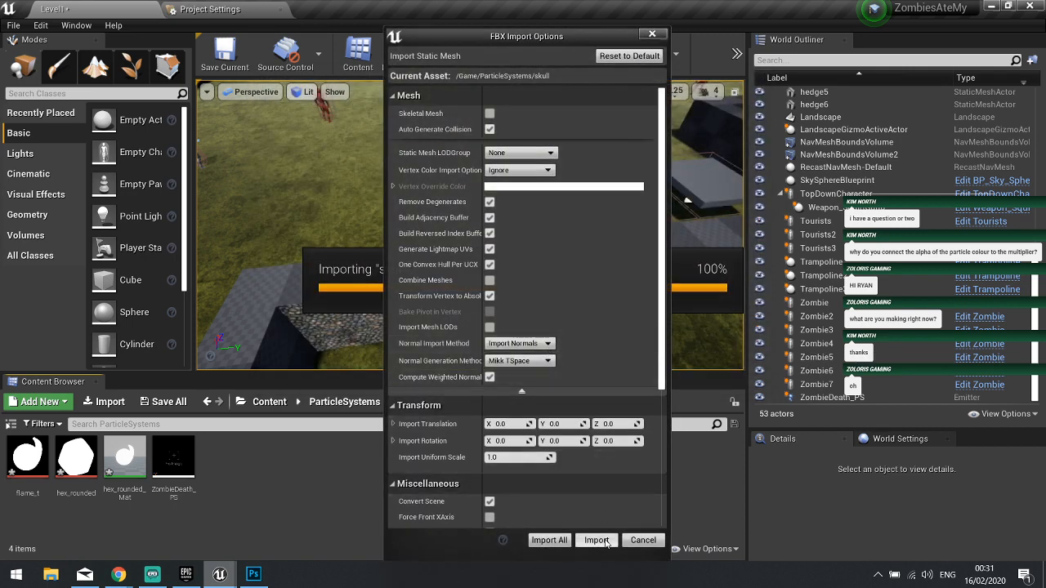
left_click(597, 540)
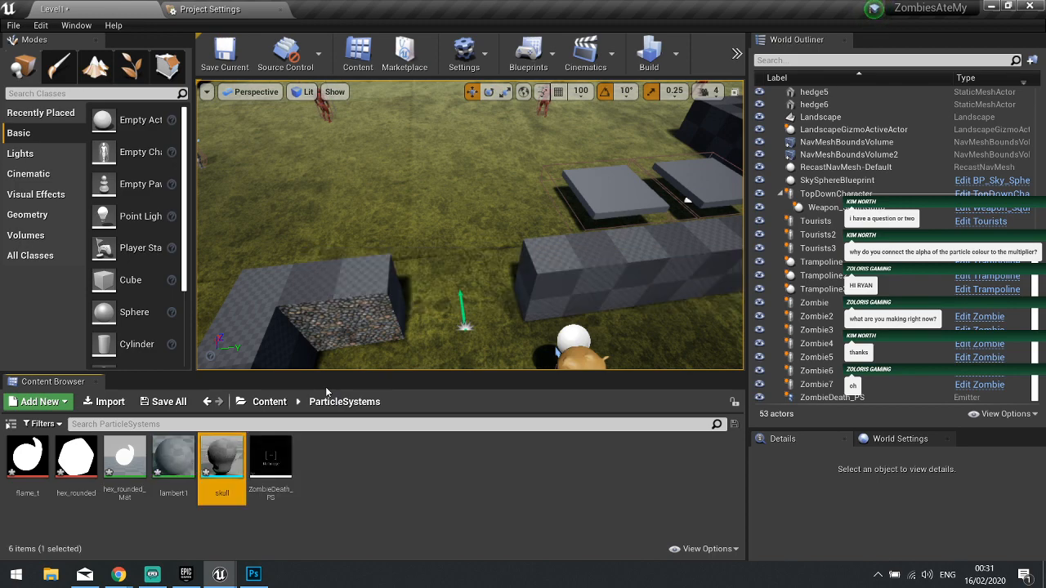
- Open the imported skull static mesh to inspect its shape, and close its editor
double_click(222, 462)
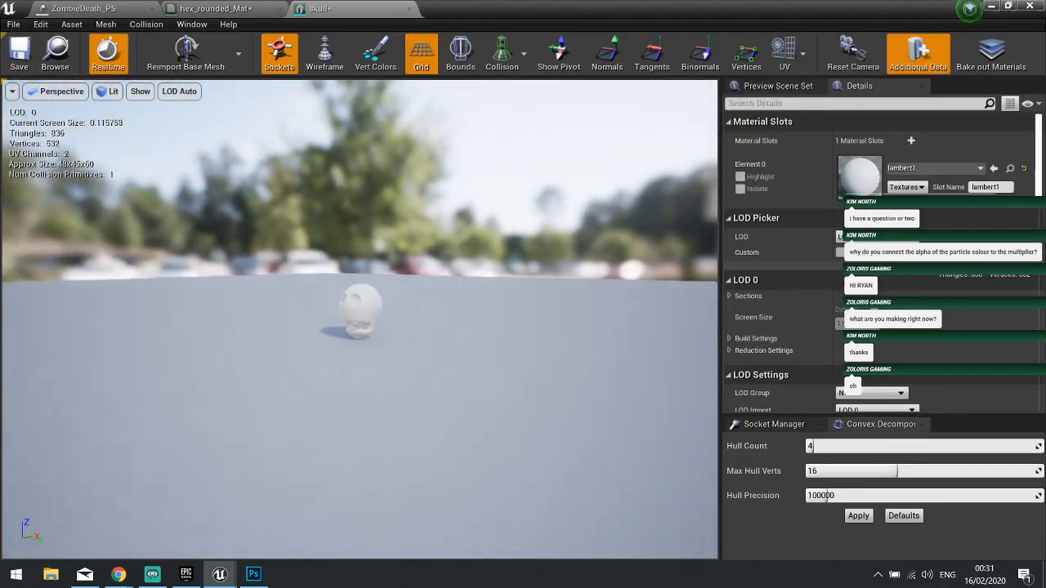
right_click_drag(359, 319, 304, 304)
left_click(408, 9)
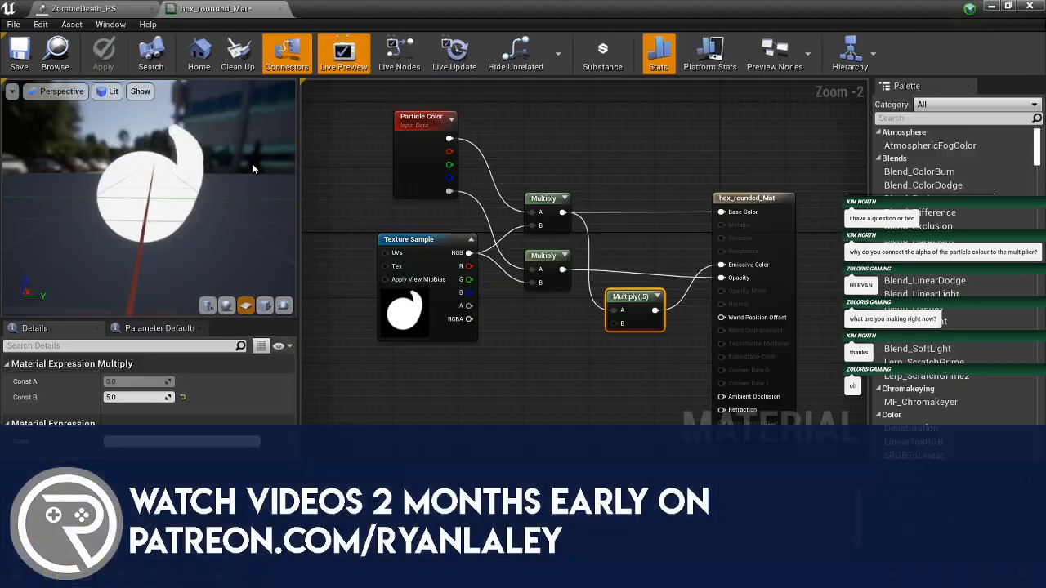
- Return to the ZombieDeath_PS particle system and add a second particle sprite emitter
left_click(82, 9)
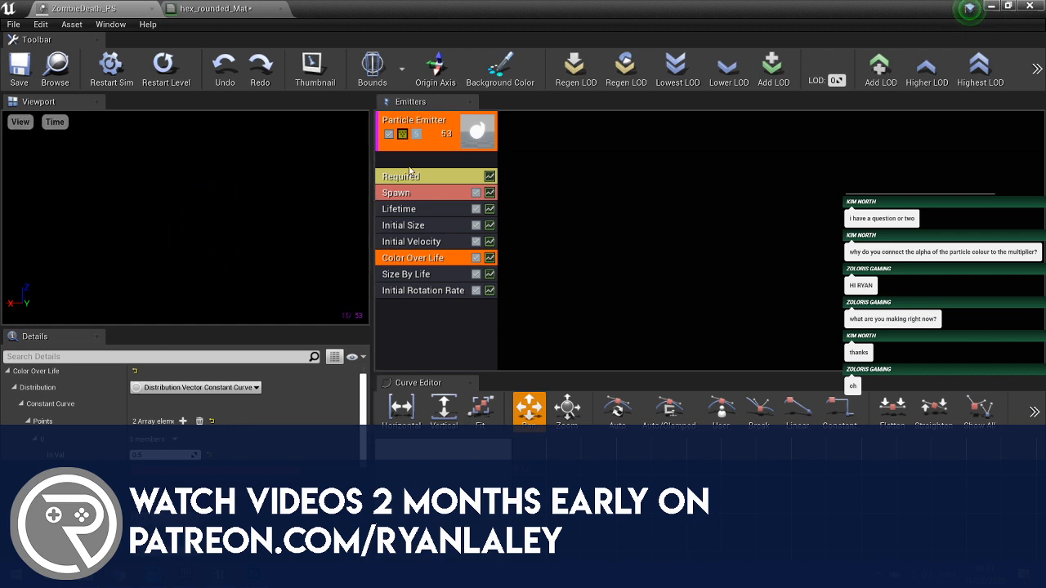
right_click(560, 172)
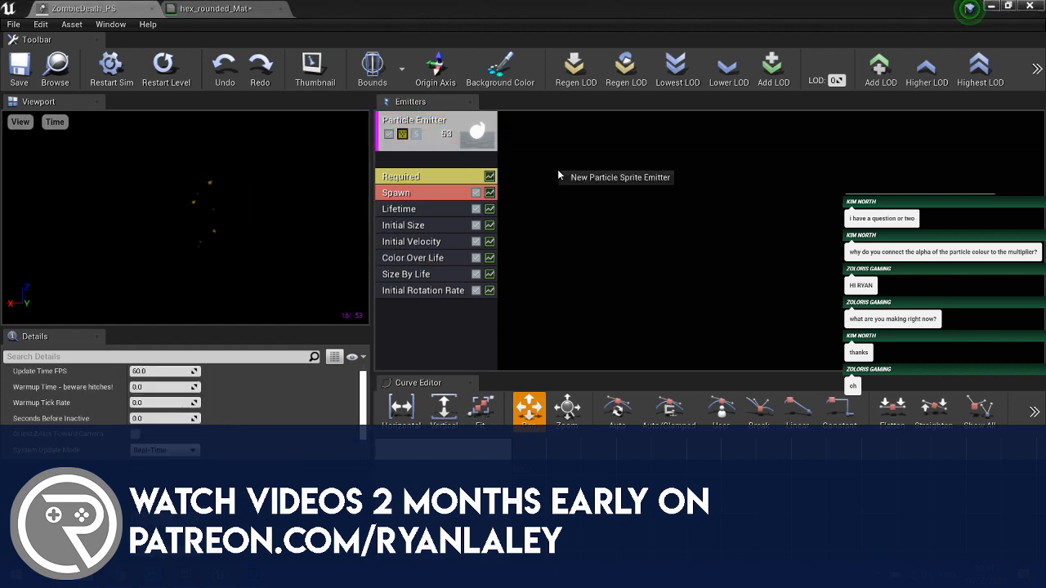
left_click(649, 178)
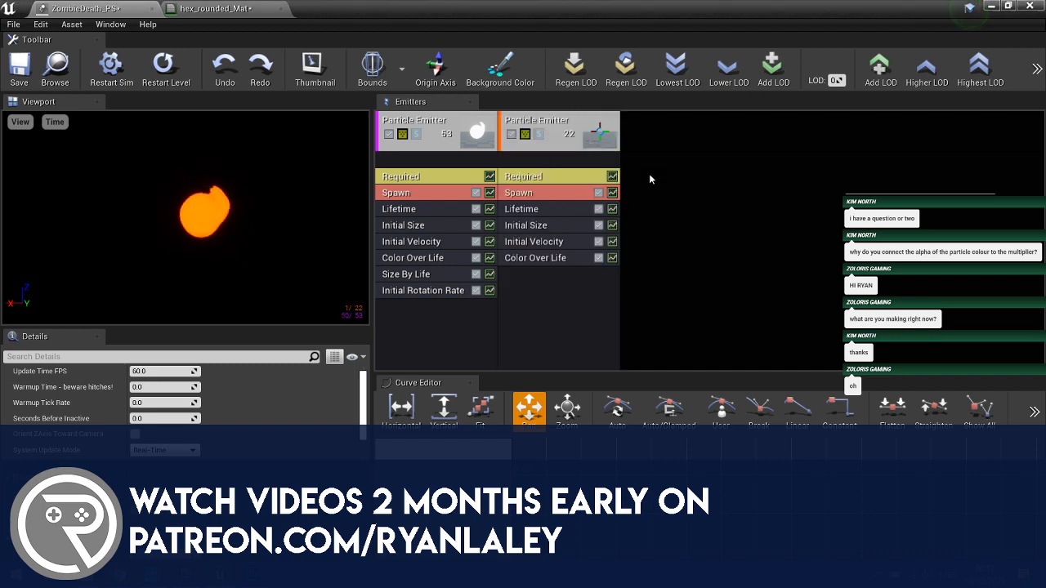
- Add a Mesh Data type module to the new second emitter
left_click(570, 149)
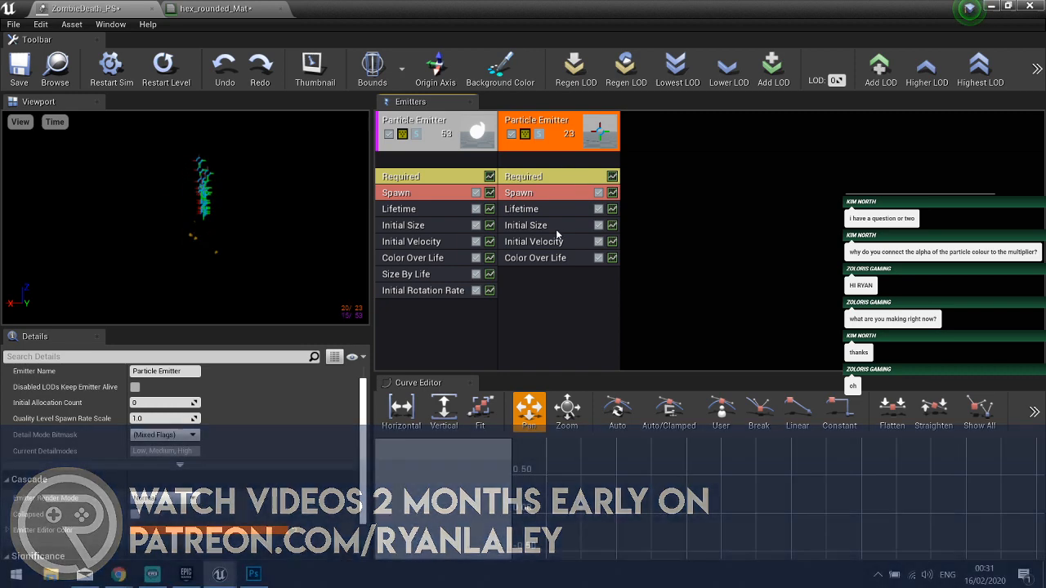
right_click(546, 162)
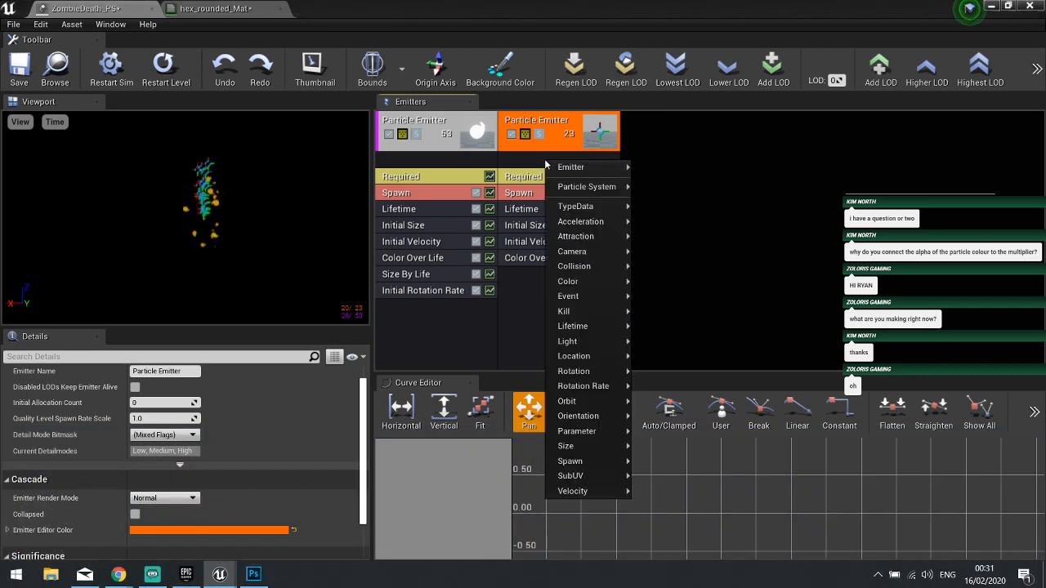
mouse_move(583, 172)
mouse_move(608, 209)
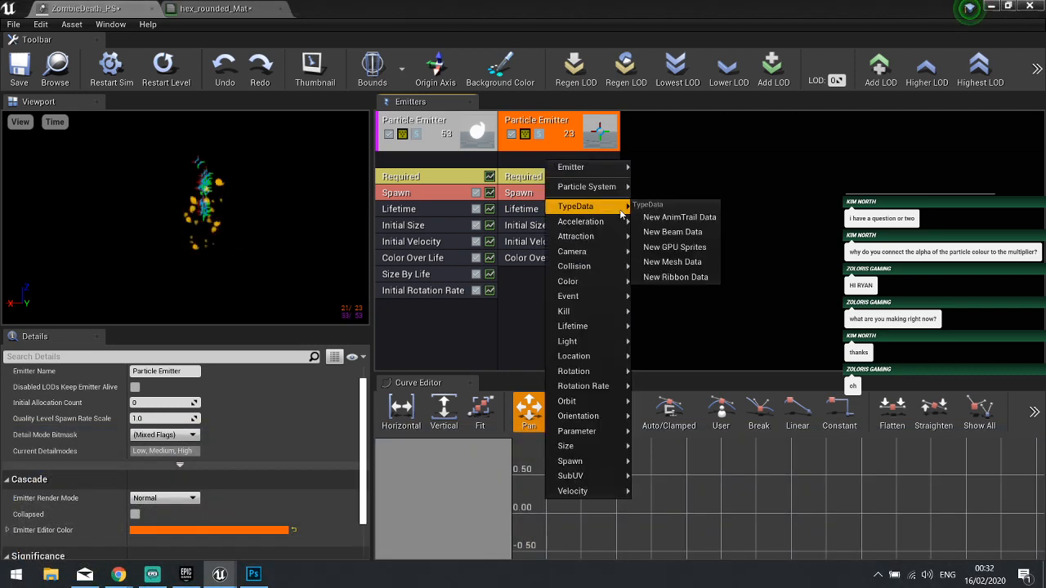
left_click(673, 261)
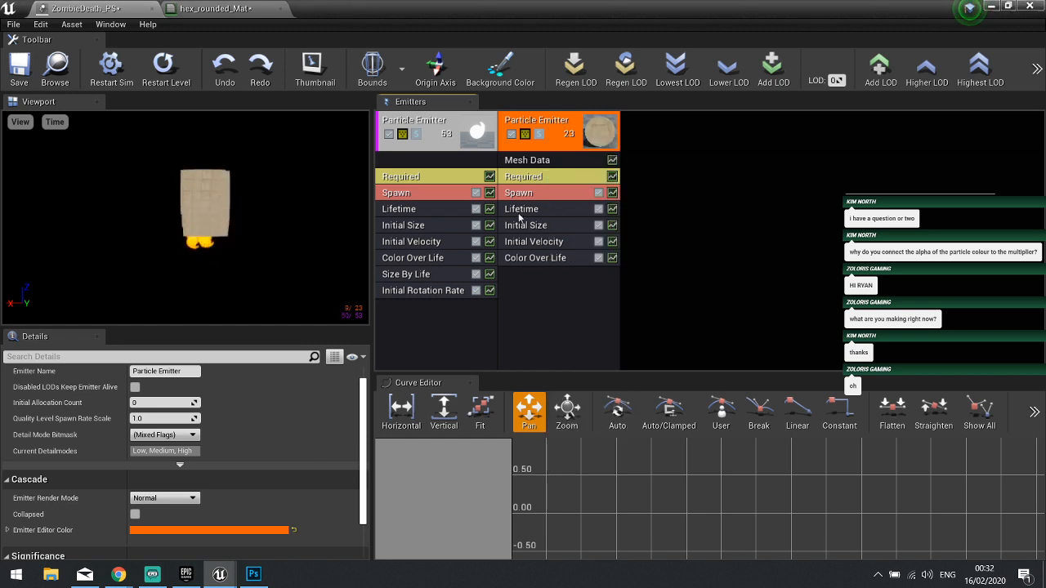
- Assign the skull static mesh as the Mesh in the second emitter's Mesh Data module
left_click(545, 161)
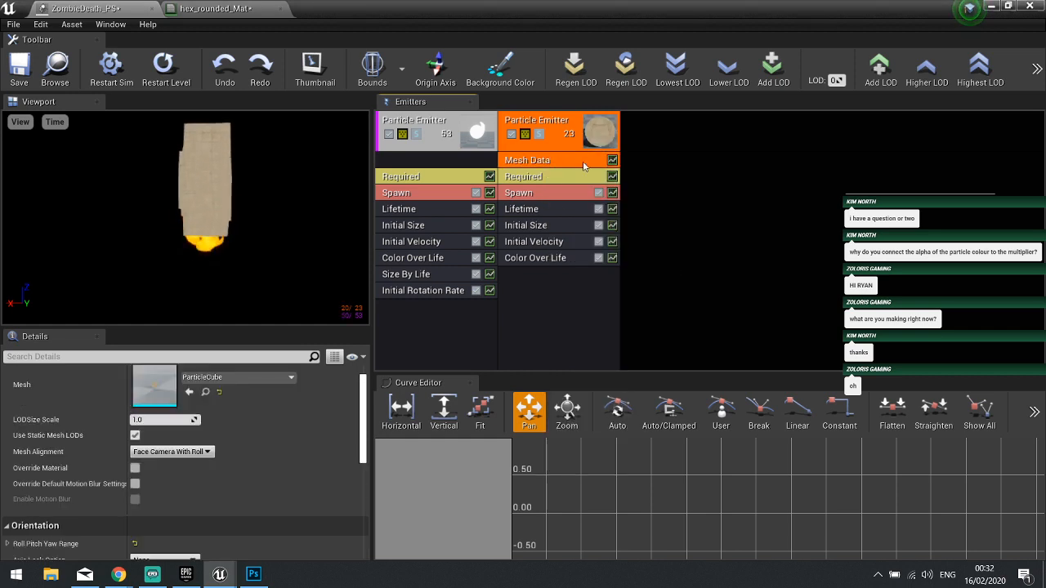
scroll(291, 392, "up", 1)
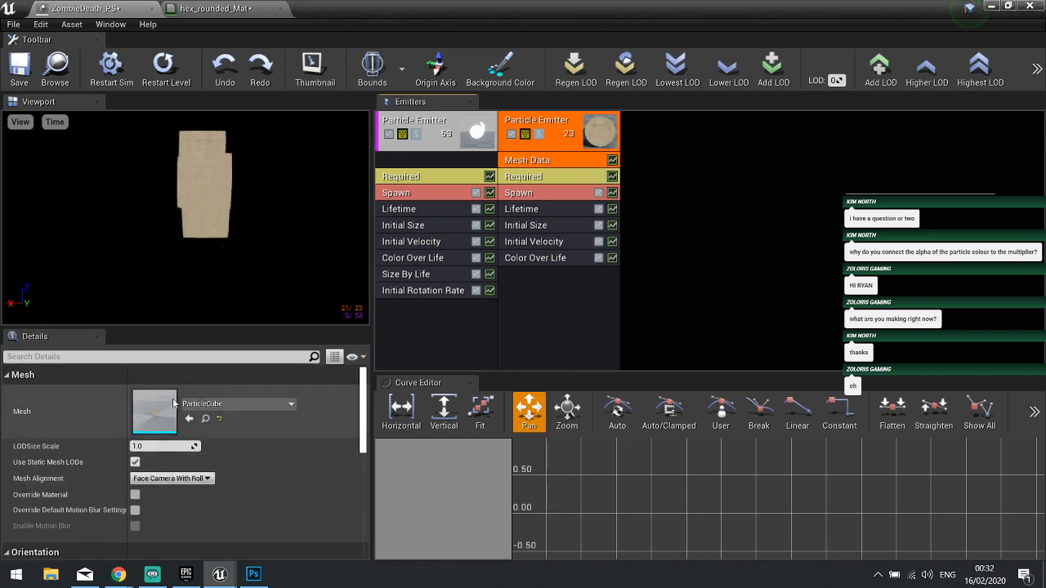
left_click(258, 405)
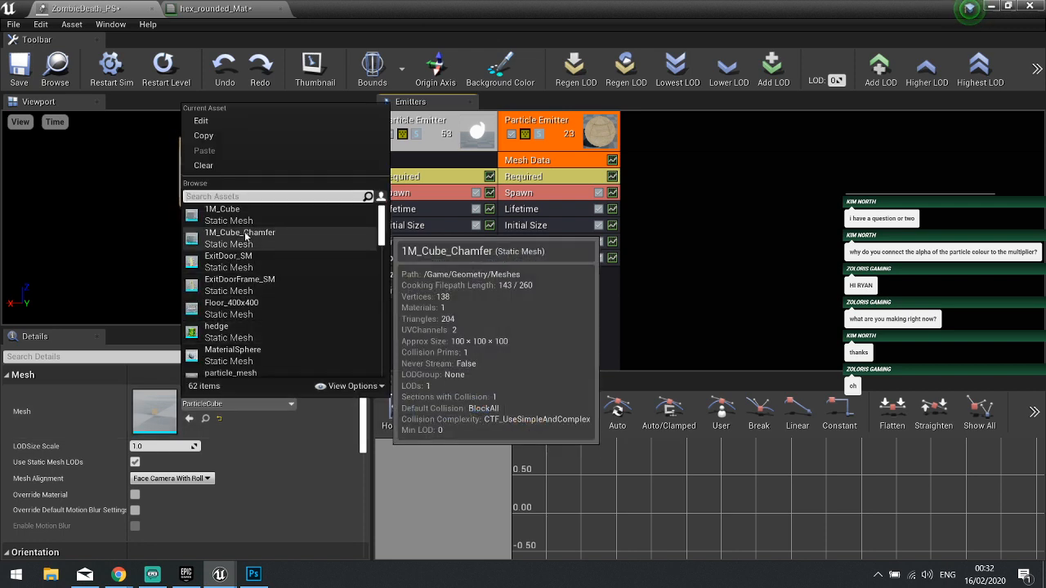
type("skull")
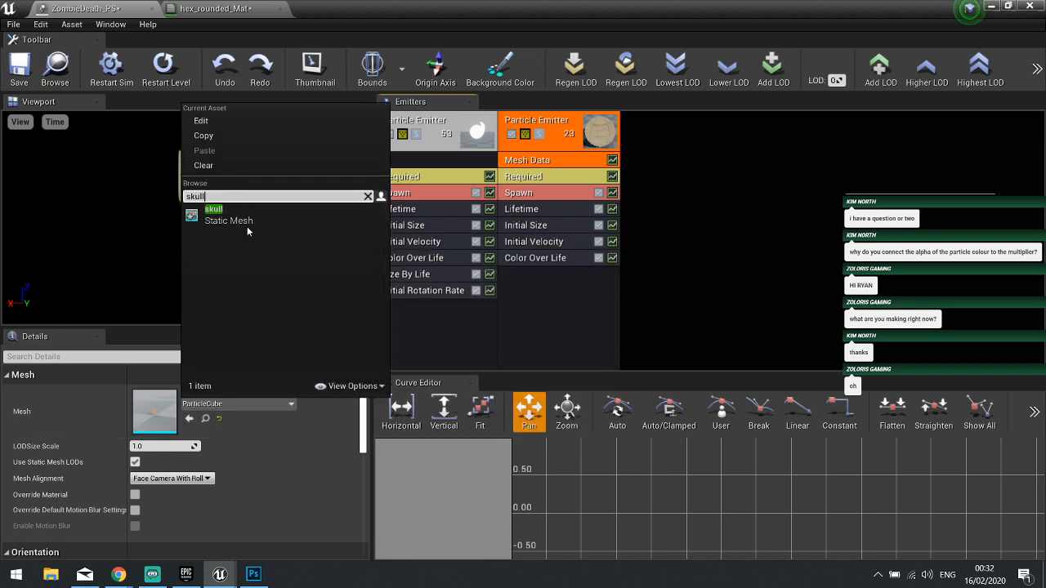
left_click(245, 222)
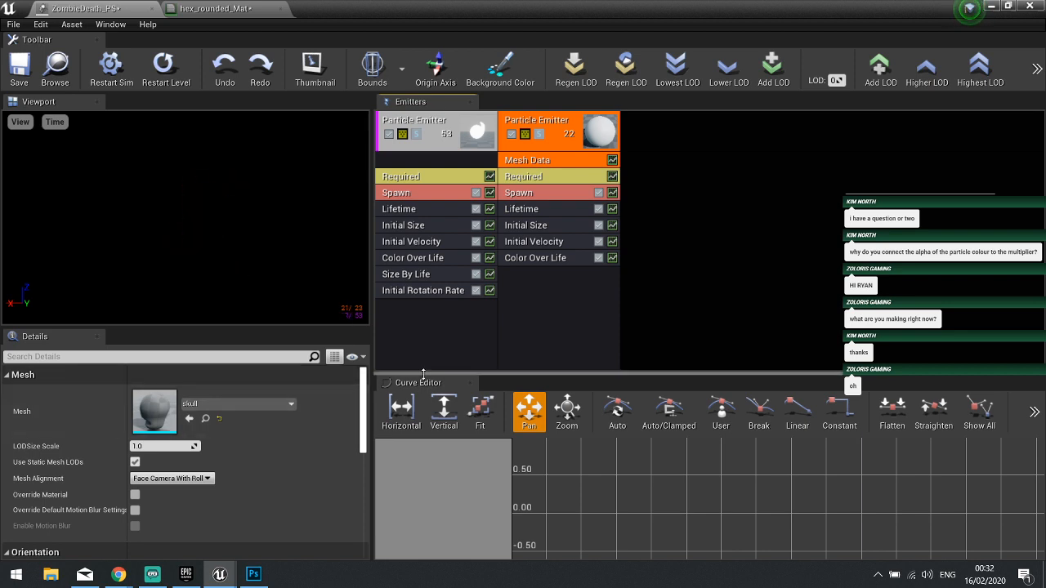
- Look through the skull emitter's Required and Spawn modules, and solo the emitter to examine its particles in the preview
left_click(532, 180)
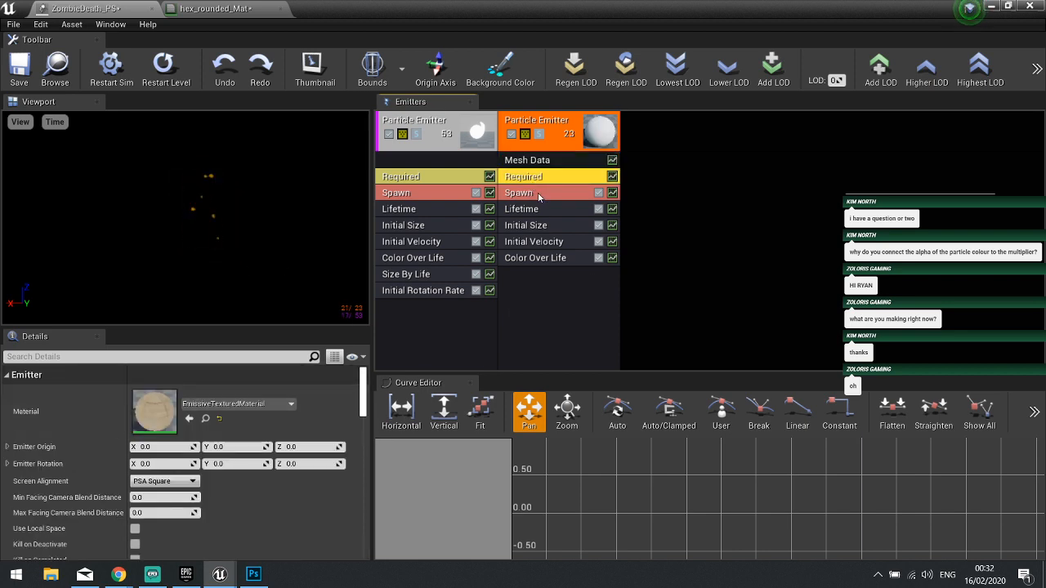
left_click(541, 194)
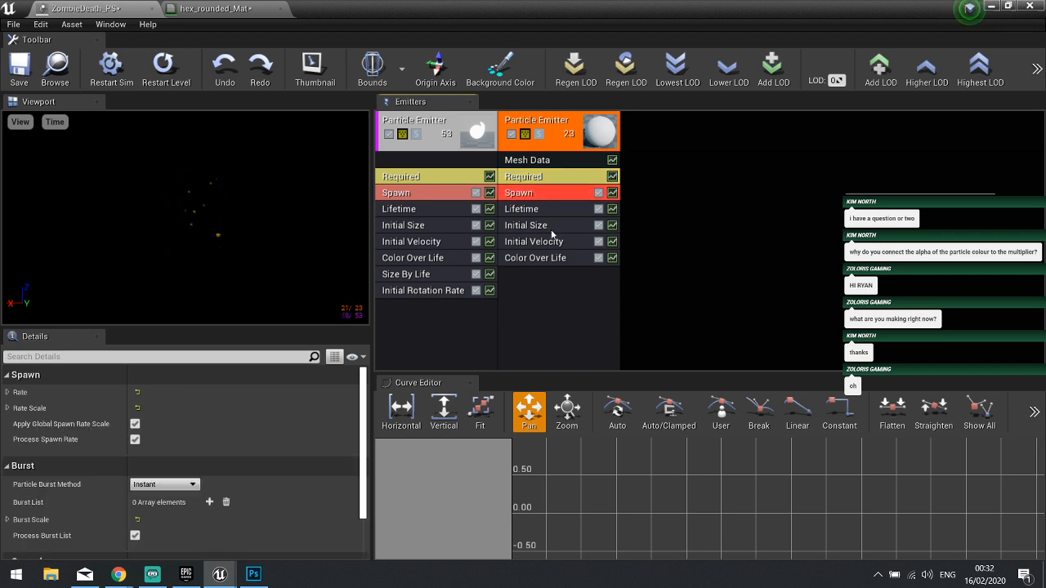
left_click(542, 303)
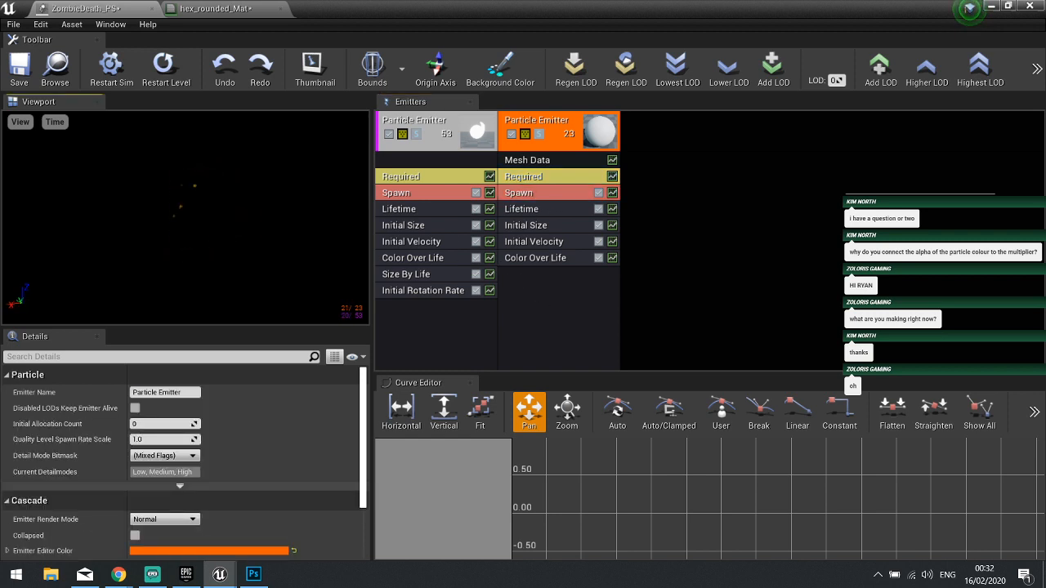
left_click(539, 134)
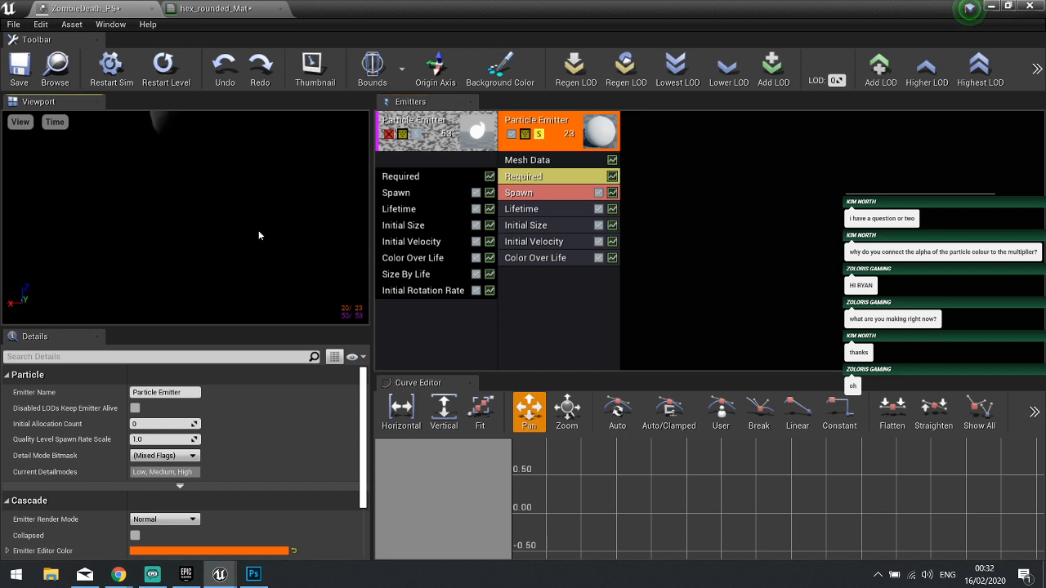
mouse_move(255, 220)
right_mouse_down()
mouse_move(254, 176)
mouse_move(255, 207)
right_mouse_up()
key("w")
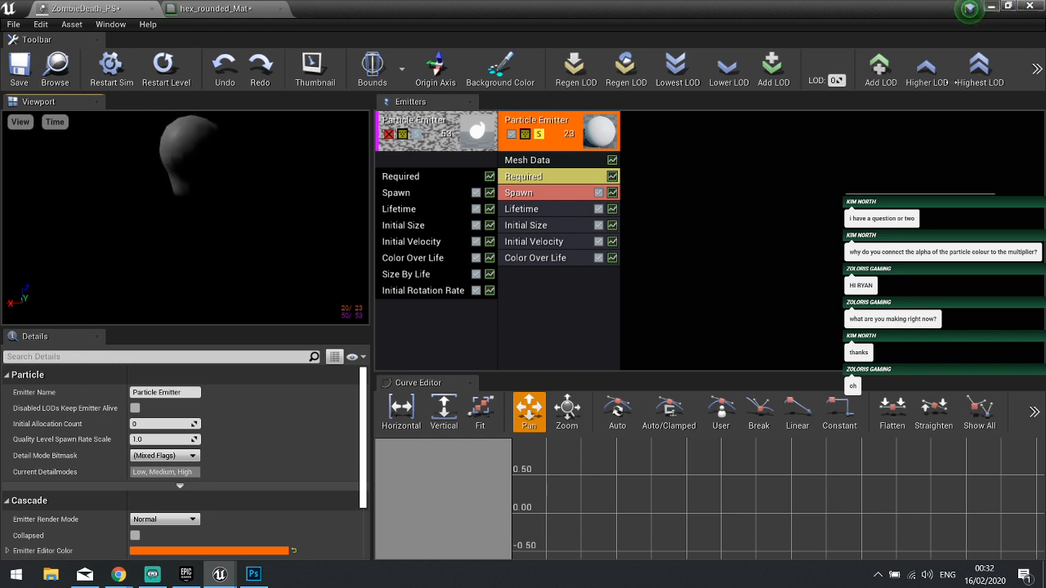
- Reopen the skull mesh to examine its scale against the floor, and return to the ZombieDeath_PS particle system
left_click(991, 10)
double_click(217, 478)
left_click_drag(502, 303, 400, 352)
scroll(503, 303, "down", 10)
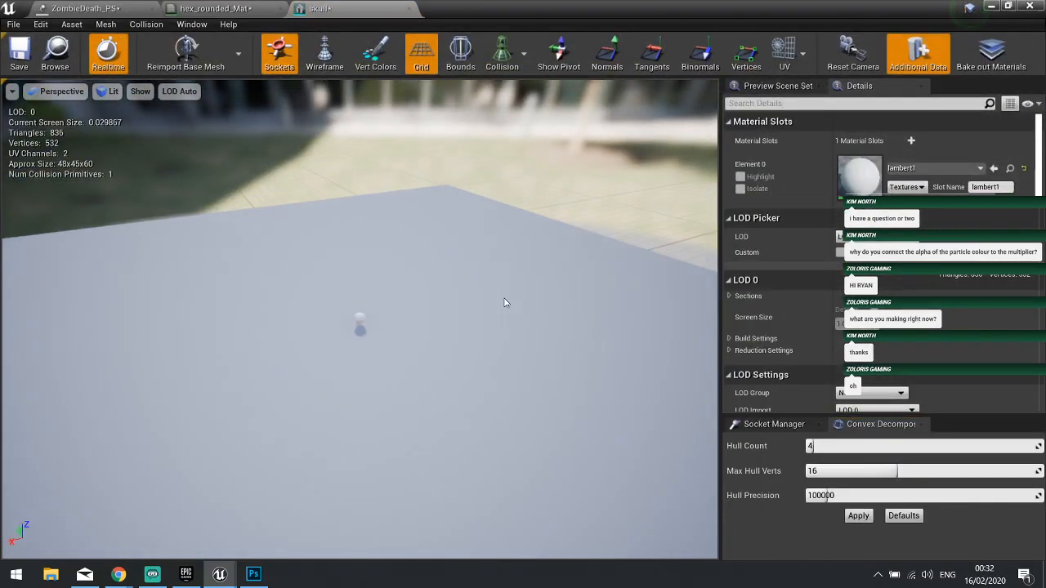
scroll(505, 304, "down", 5)
left_click_drag(506, 303, 508, 378)
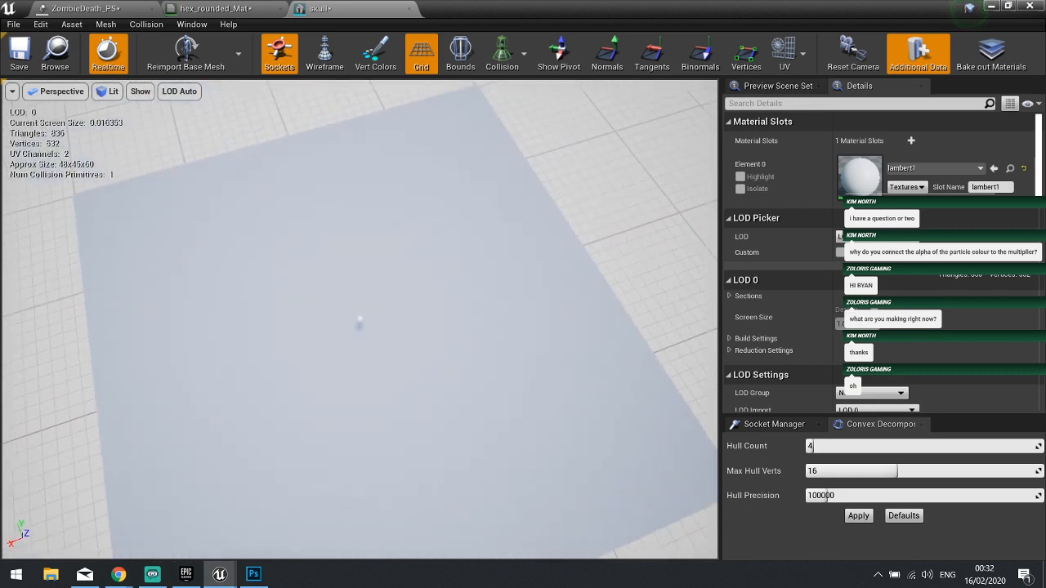
left_click(249, 7)
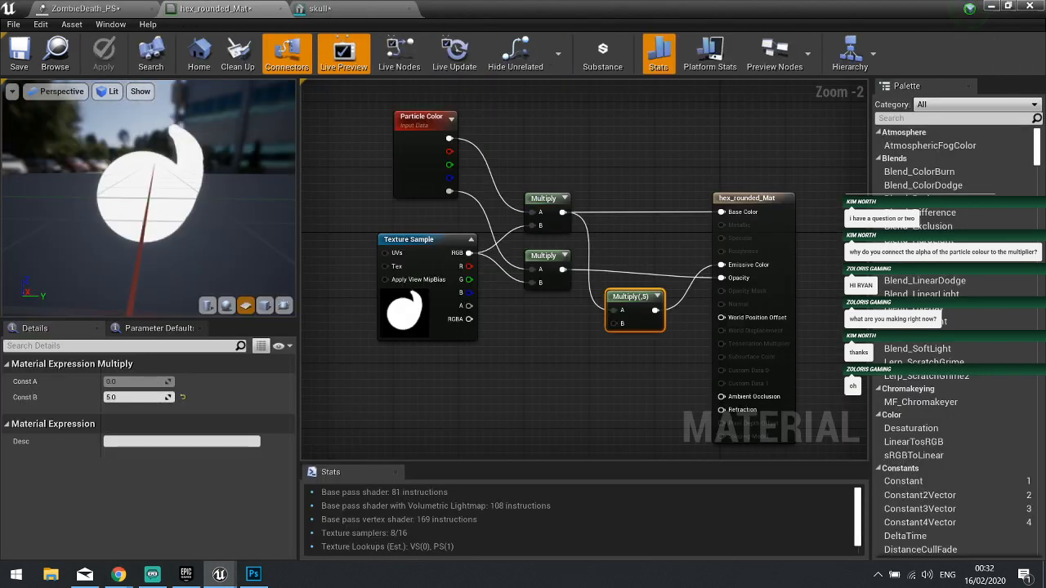
left_click(129, 10)
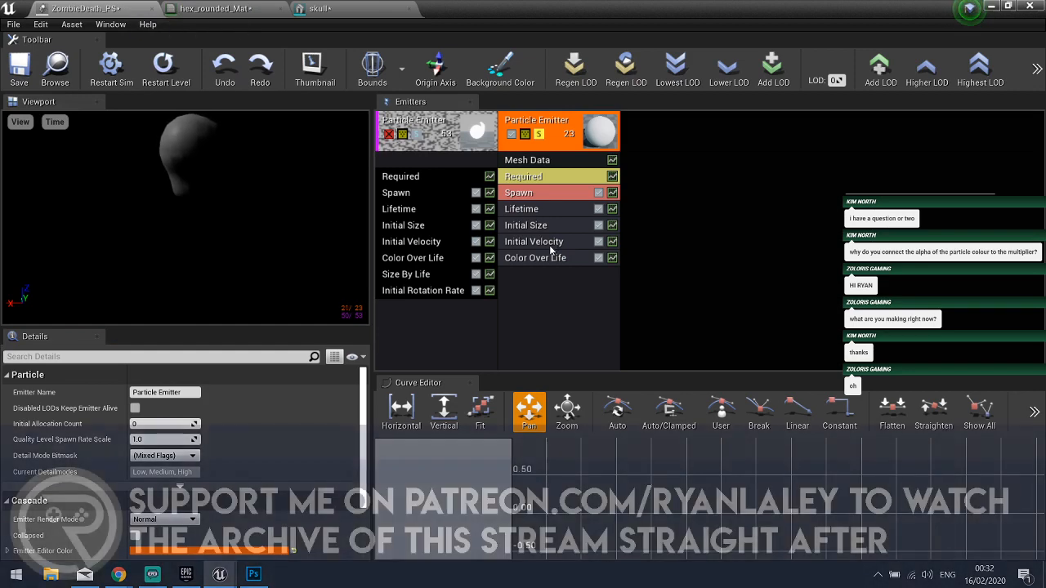
- Change the skull emitter's Initial Size distribution to Distribution Vector Constant with X, Y and Z at 1.0
left_click(532, 228)
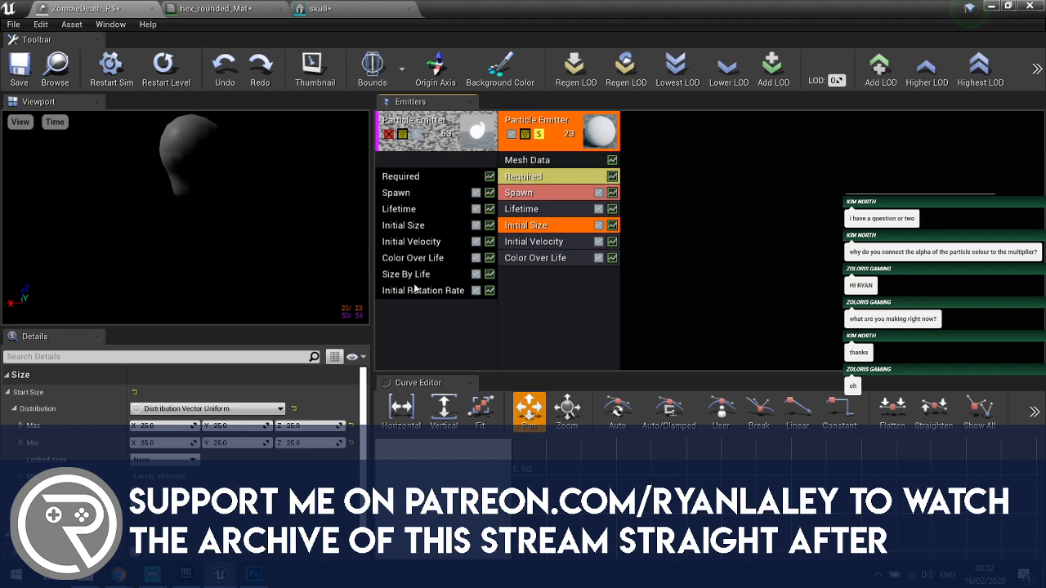
left_click(167, 409)
left_click(169, 438)
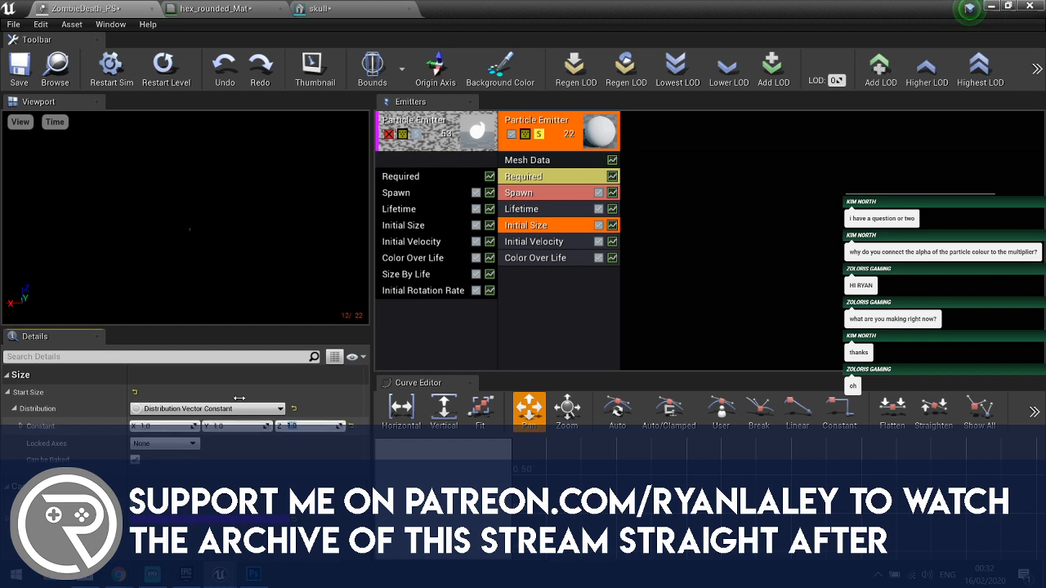
right_click_drag(227, 251, 325, 265)
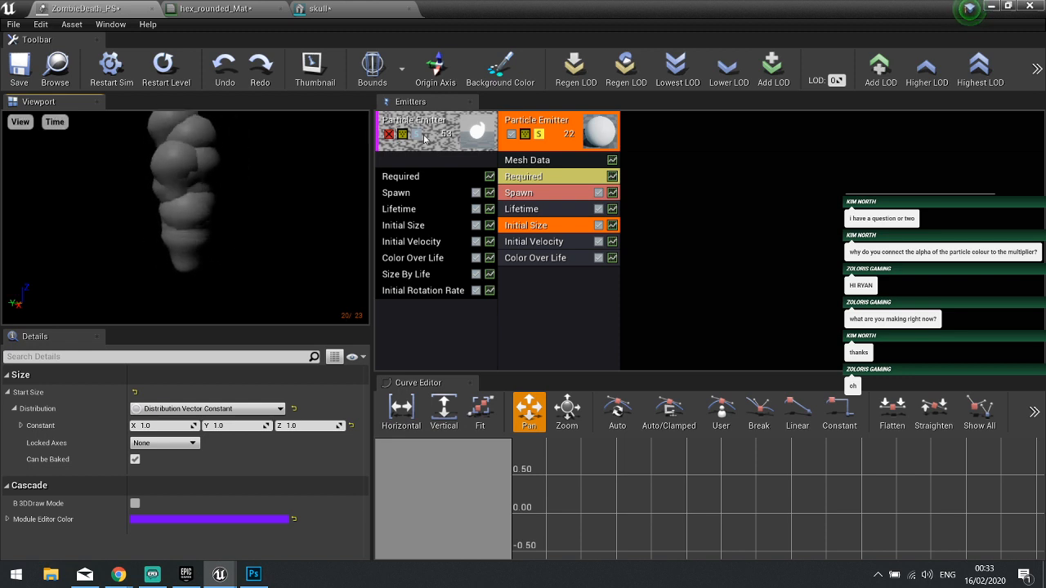
- Unsolo the skull emitter, and briefly solo the flame emitter to compare its size in the preview
left_click(539, 134)
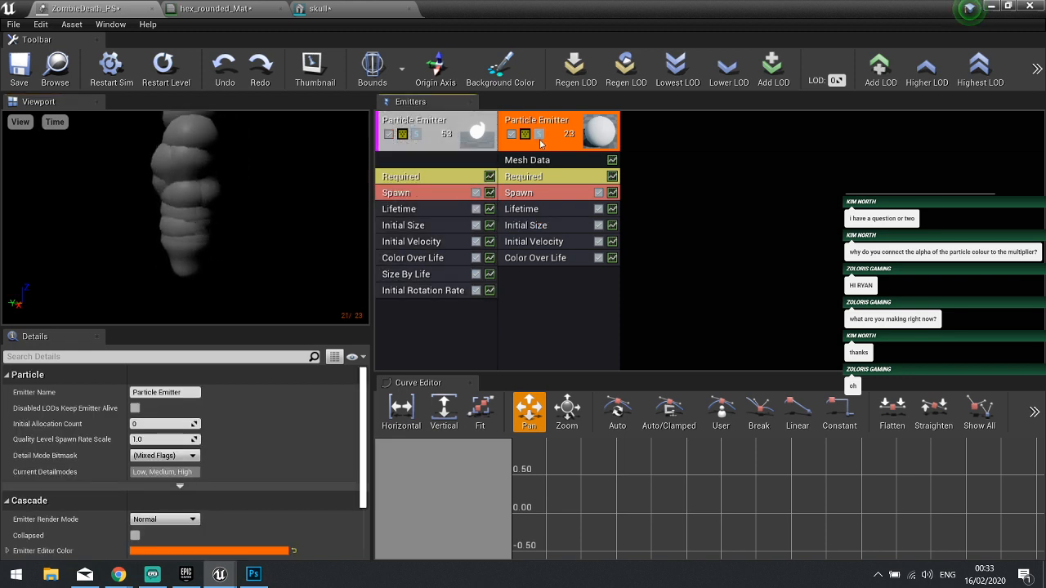
right_click_drag(247, 175, 286, 213)
left_click(419, 137)
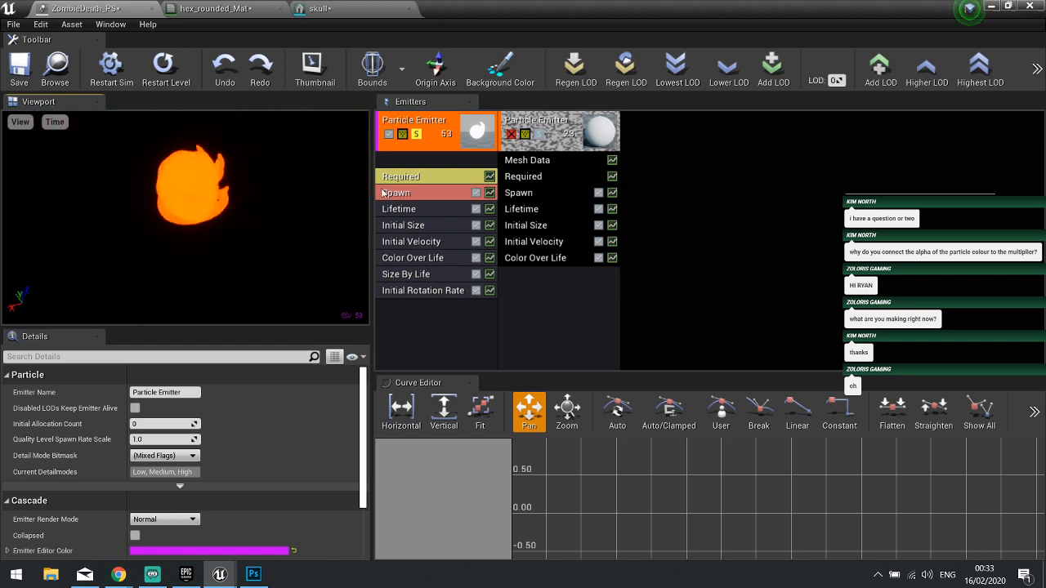
left_click(415, 133)
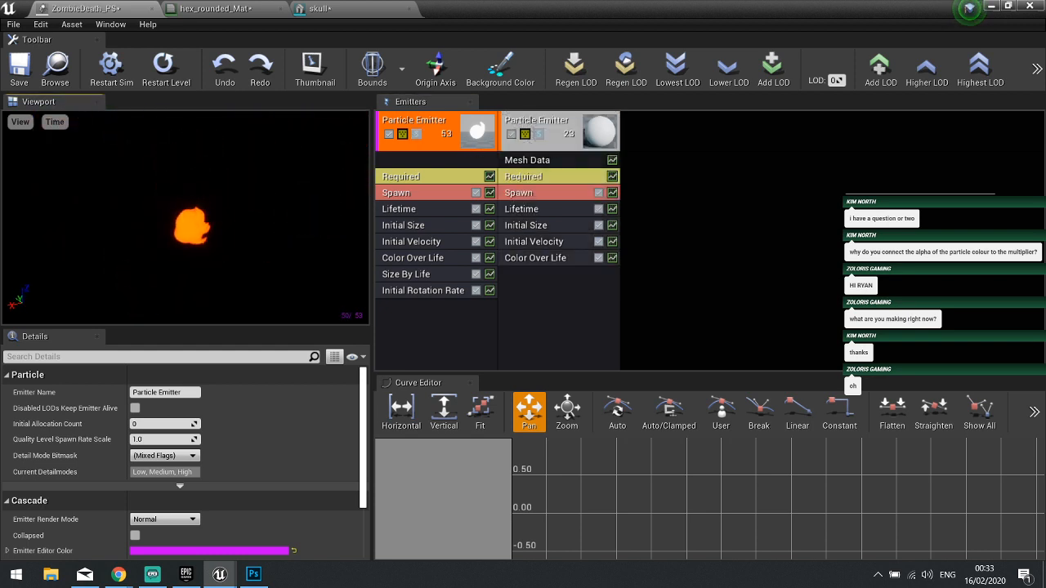
- Set the constant spawn rate in the skull emitter's Spawn module to 0
left_click(569, 276)
left_click(539, 193)
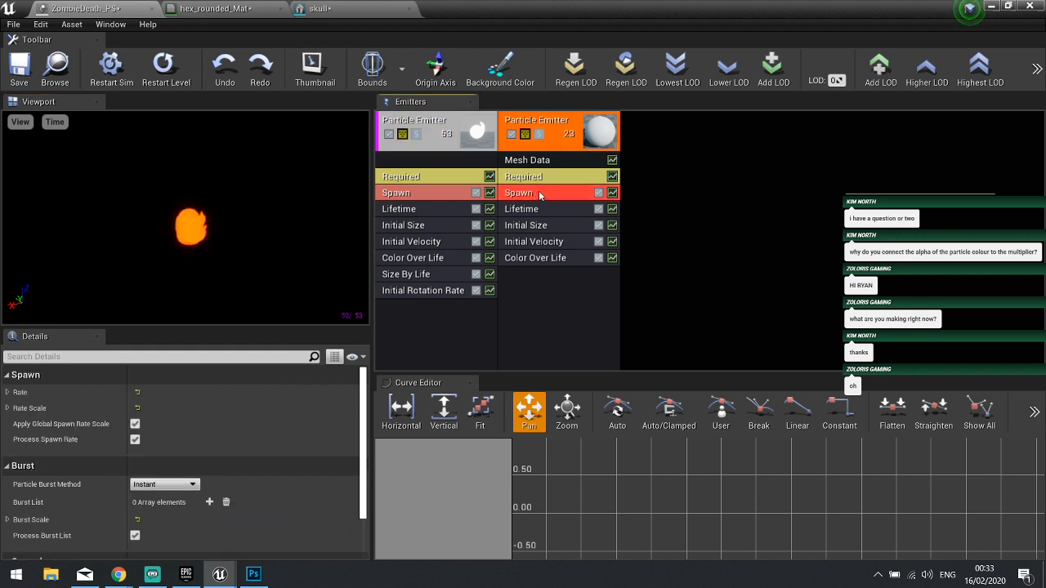
left_click(8, 393)
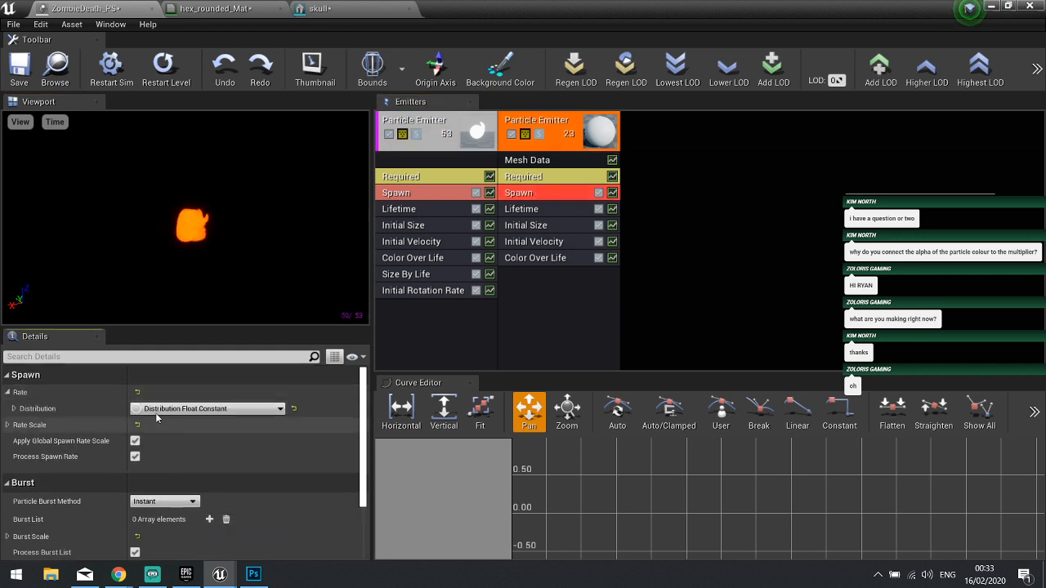
left_click(14, 408)
left_click(167, 426)
type("0")
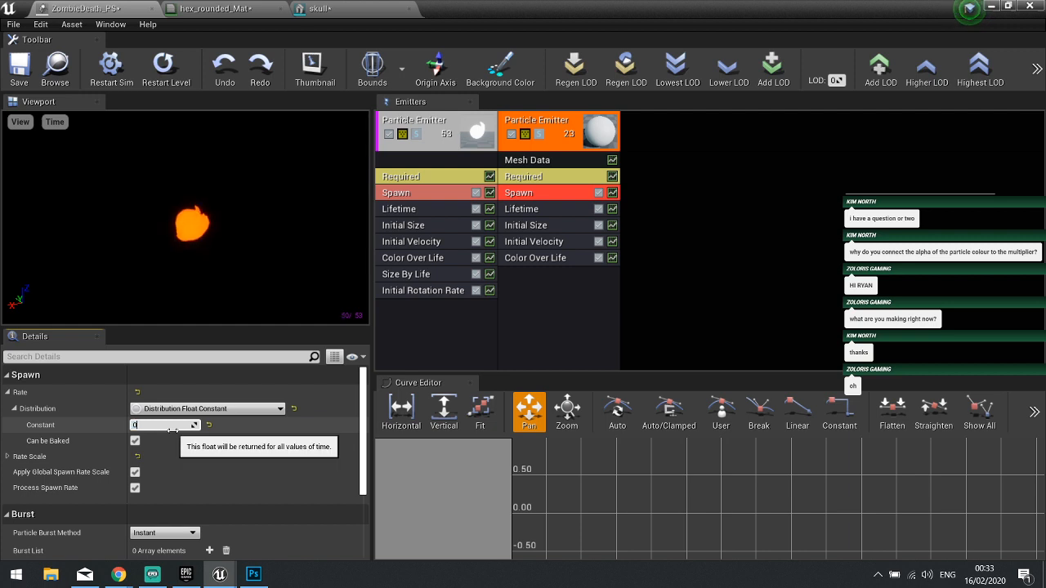
left_click(14, 408)
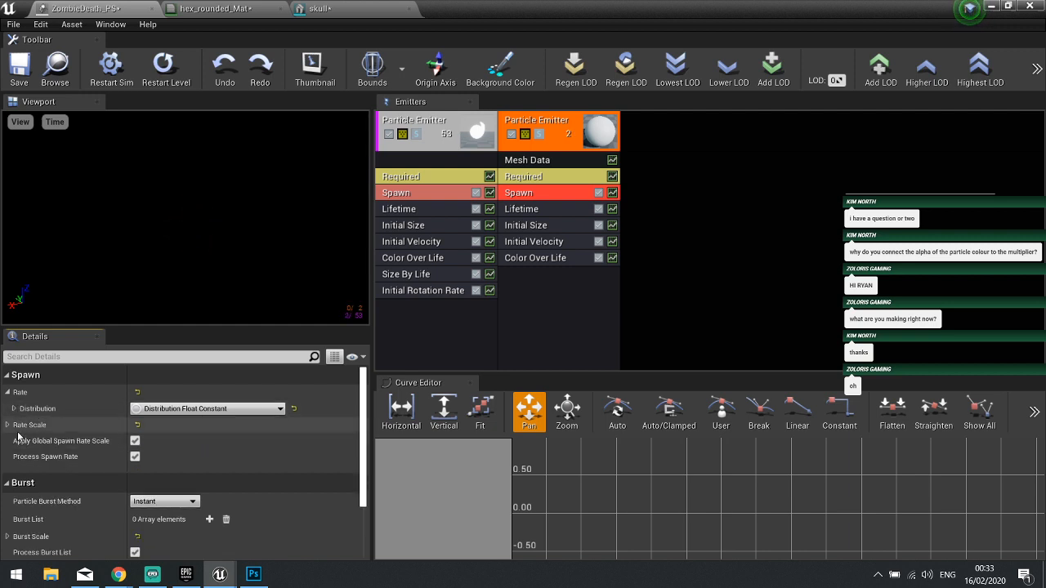
- Add one entry to the skull emitter's Burst List with a Count of 1
scroll(54, 531, "down", 2)
left_click(209, 454)
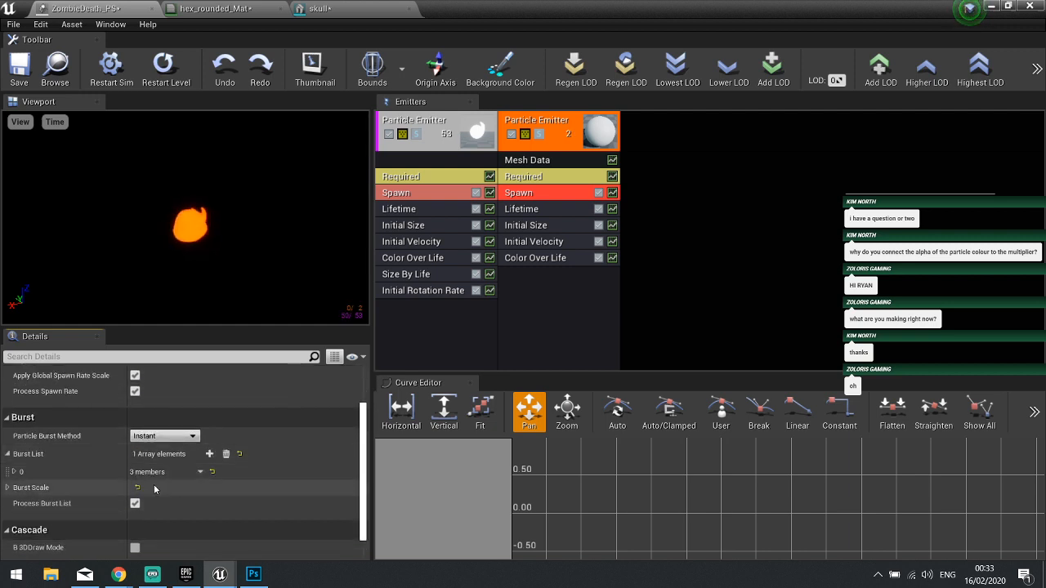
left_click(13, 472)
left_click(156, 488)
type("1")
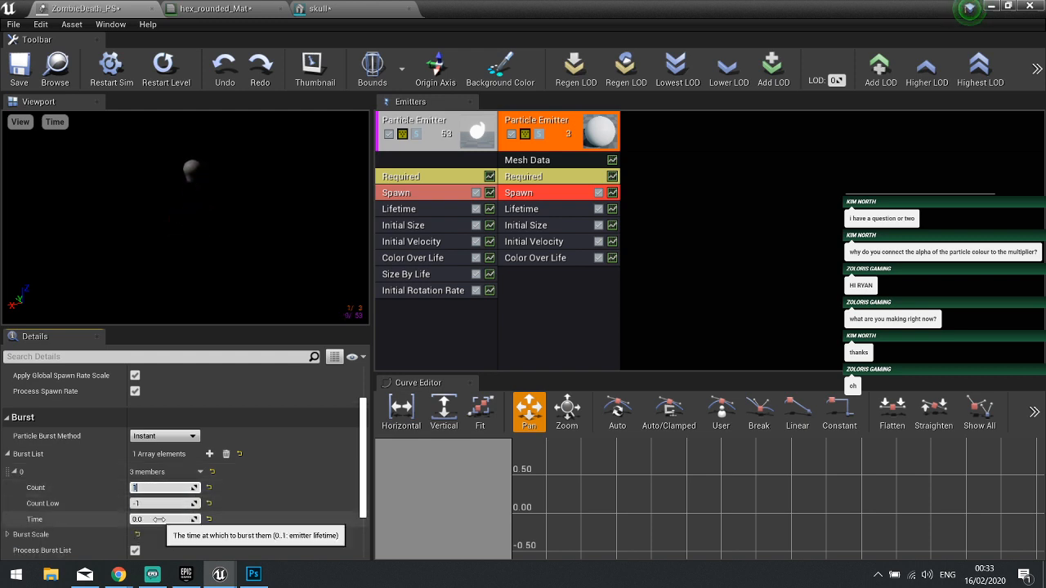
- Add an Acceleration module to the skull emitter and set its distribution's Max Z to -1000
left_click(532, 277)
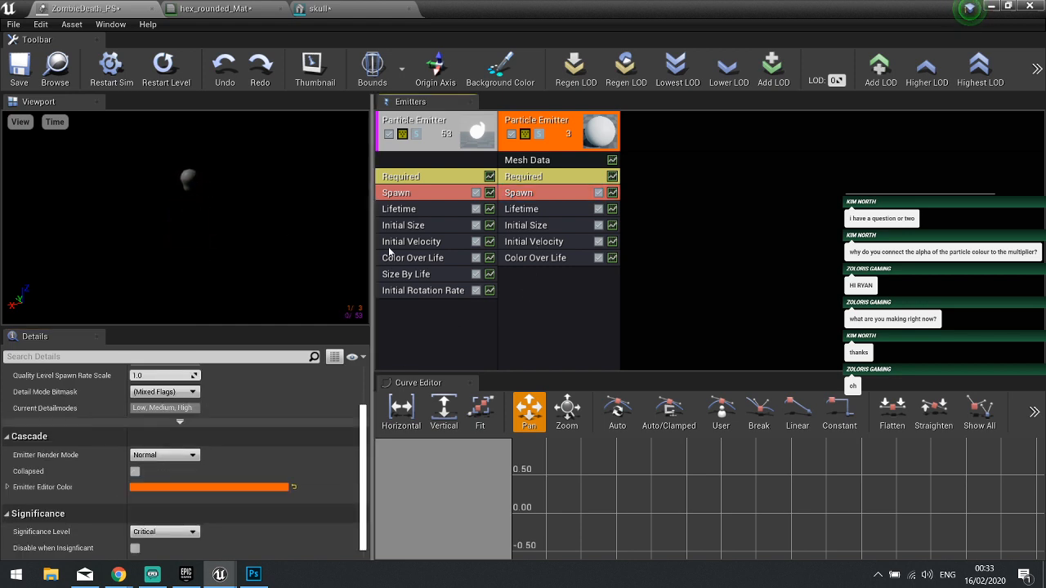
right_click(530, 292)
mouse_move(592, 272)
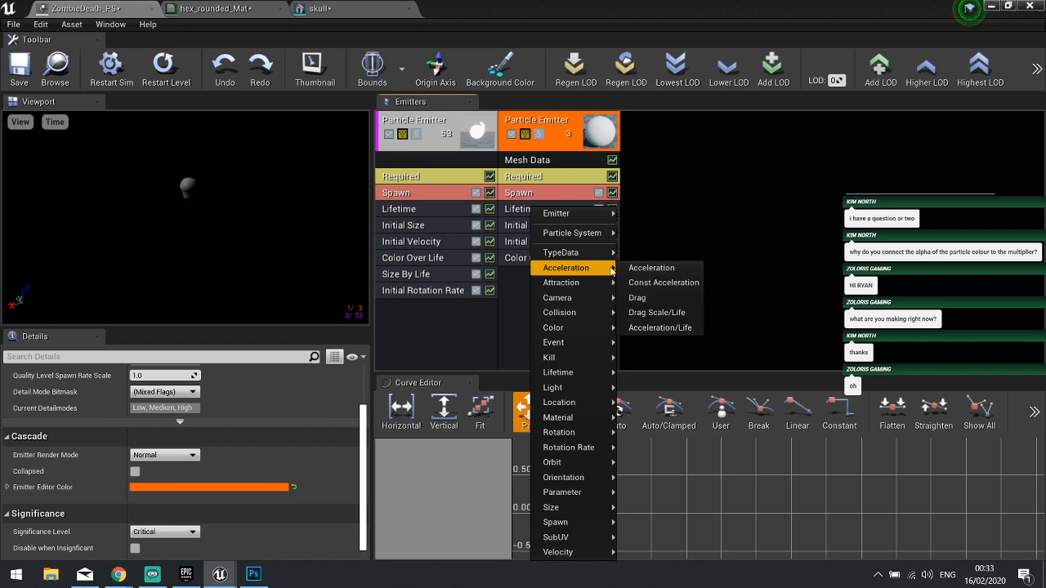
left_click(646, 268)
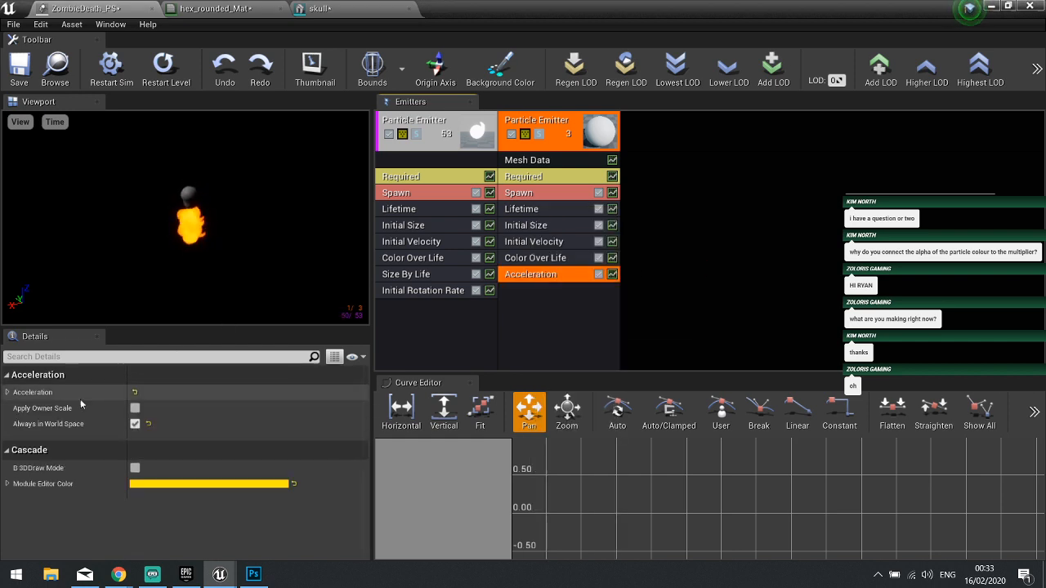
left_click(7, 392)
left_click(14, 408)
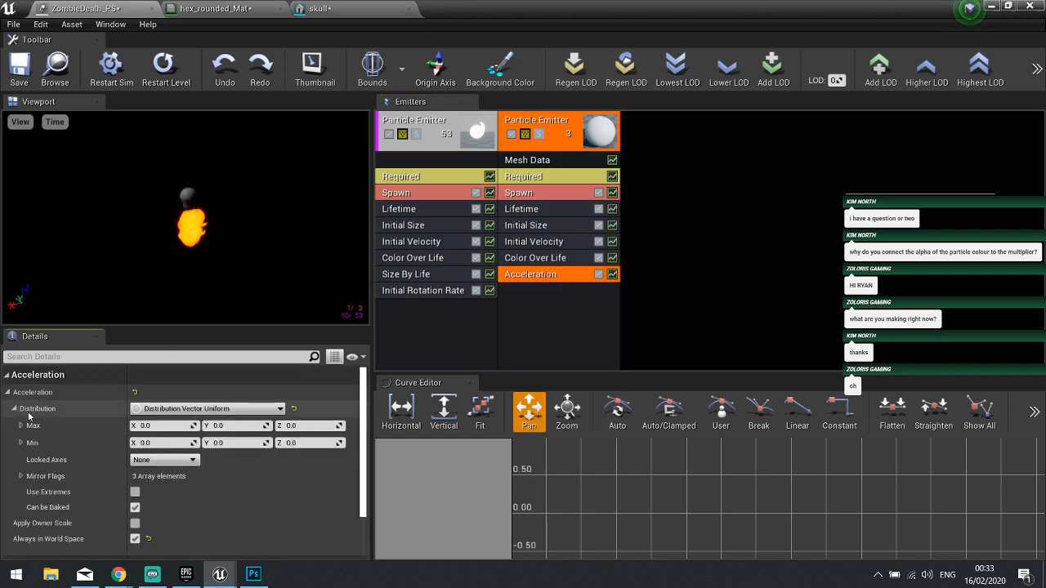
left_click(312, 425)
type("-100")
key("Return")
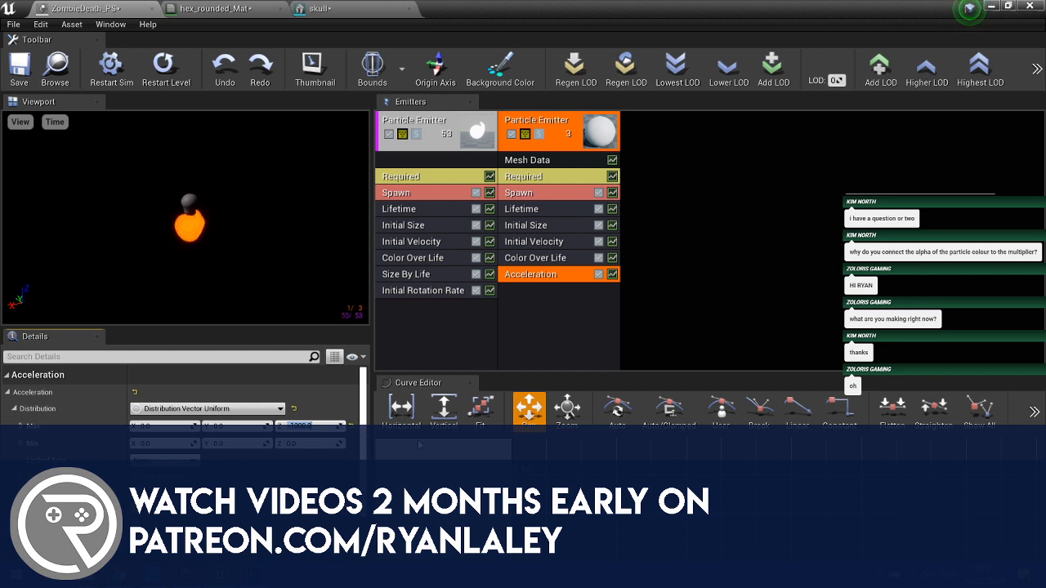
- Set the Max Z of the skull emitter's Initial Velocity distribution to 200
left_click(539, 243)
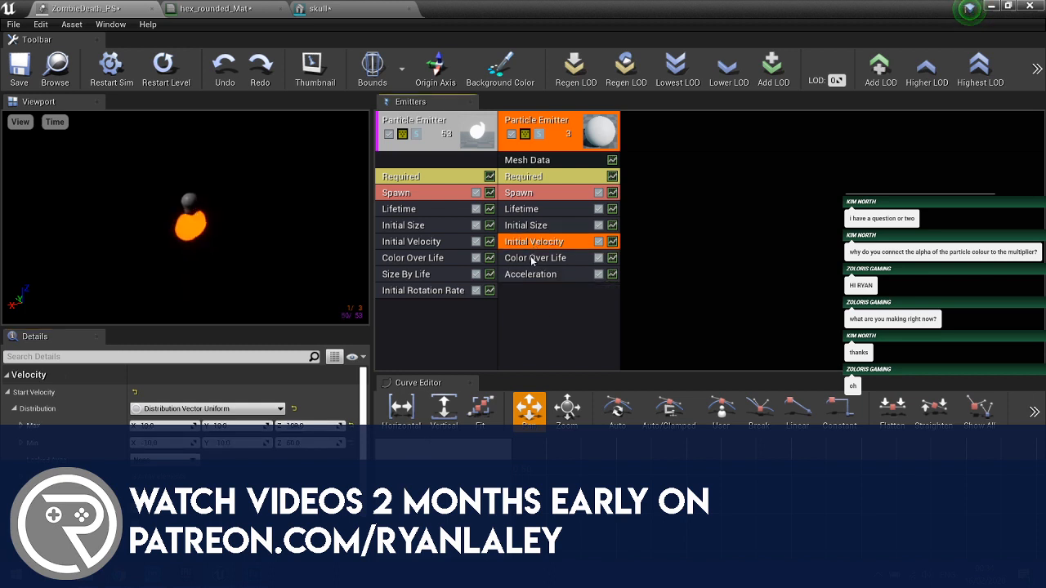
type("200")
key("Return")
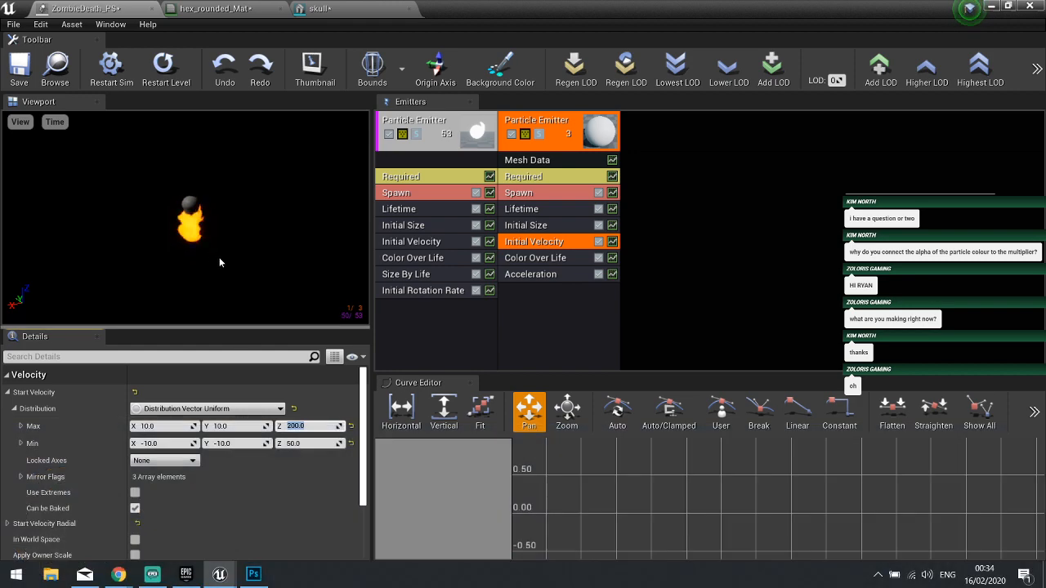
- Try an Init Mesh Rotation module on the skull emitter with Start Rotation Max X and Z at 0.0, then remove it
right_click(547, 310)
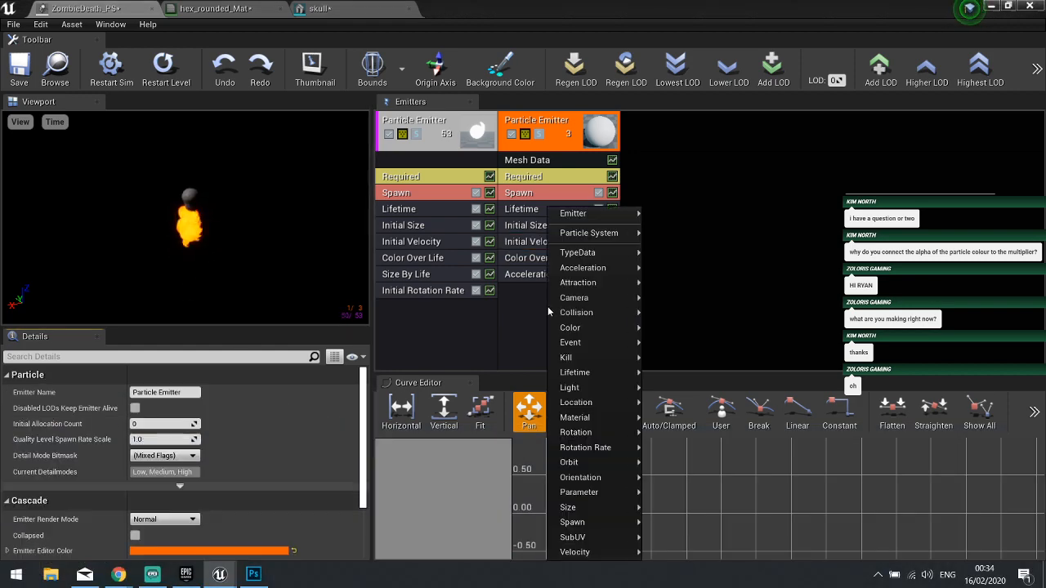
mouse_move(584, 435)
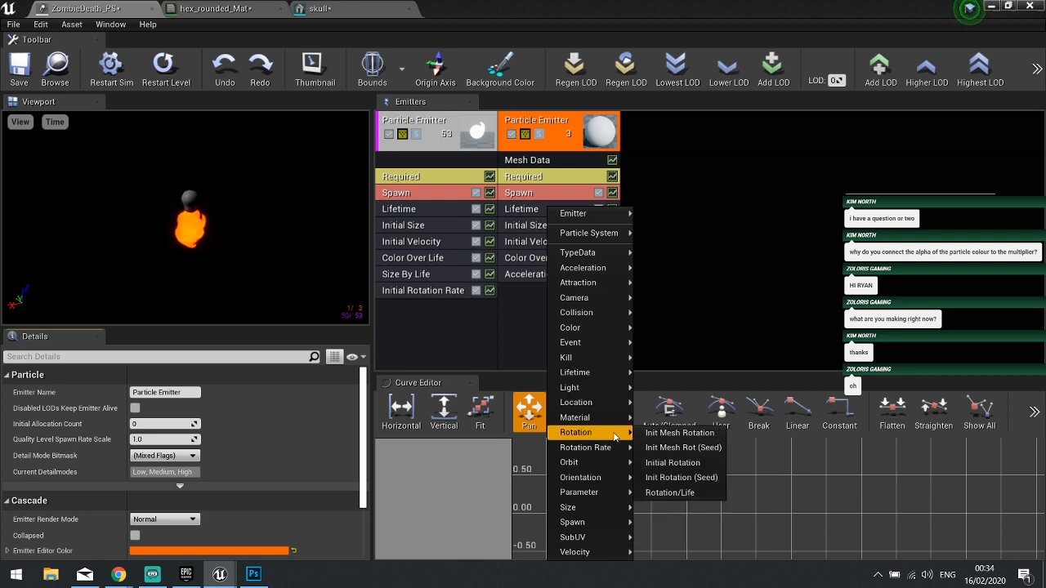
left_click(675, 446)
left_click(542, 293)
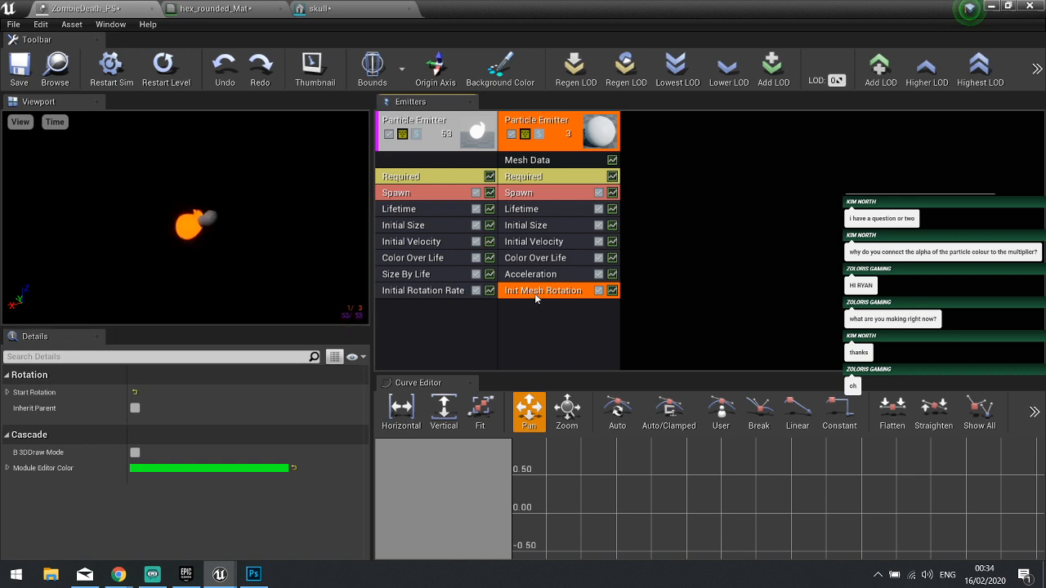
left_click(32, 392)
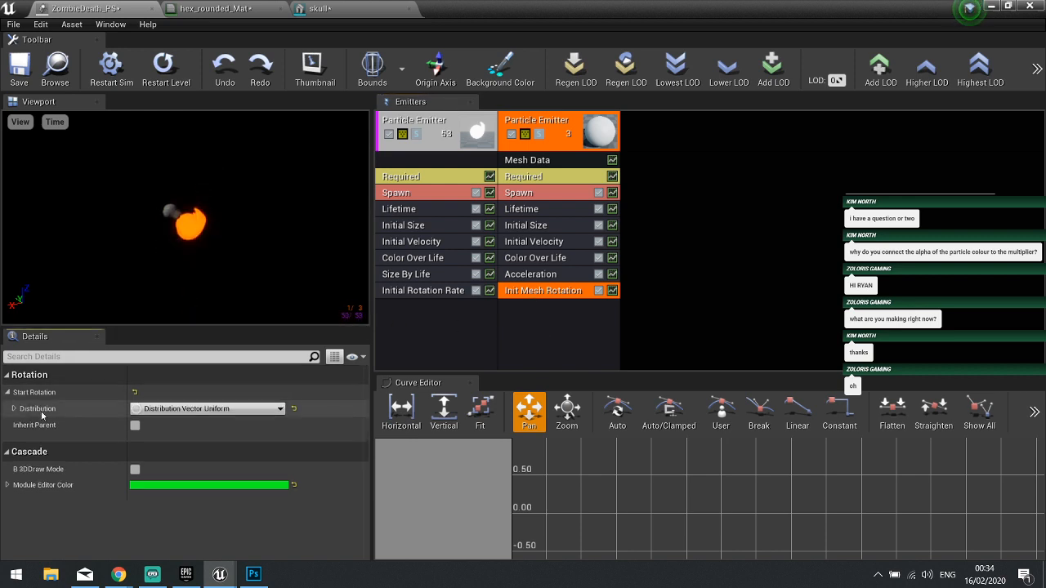
left_click(14, 408)
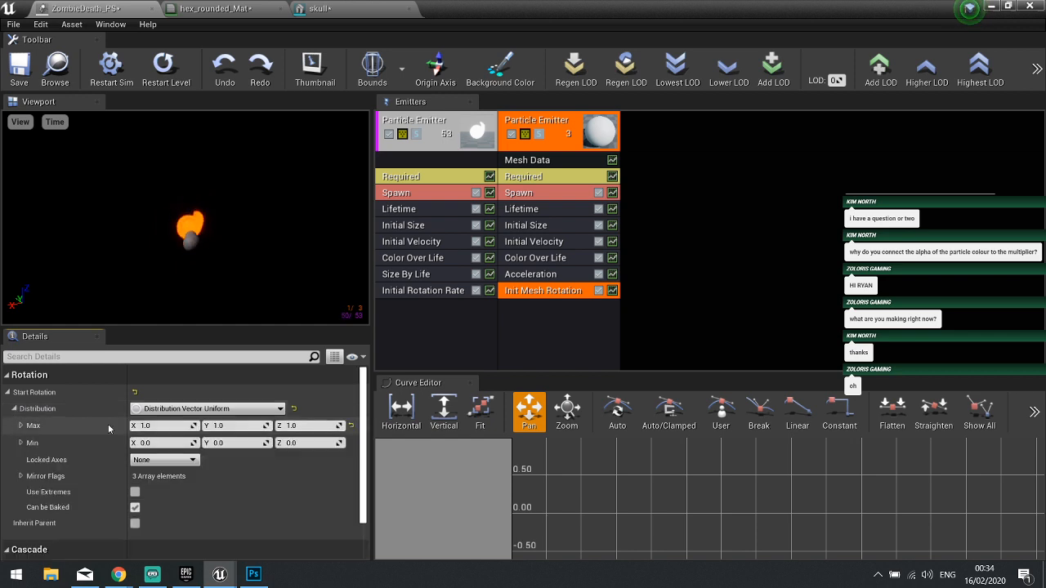
left_click(162, 425)
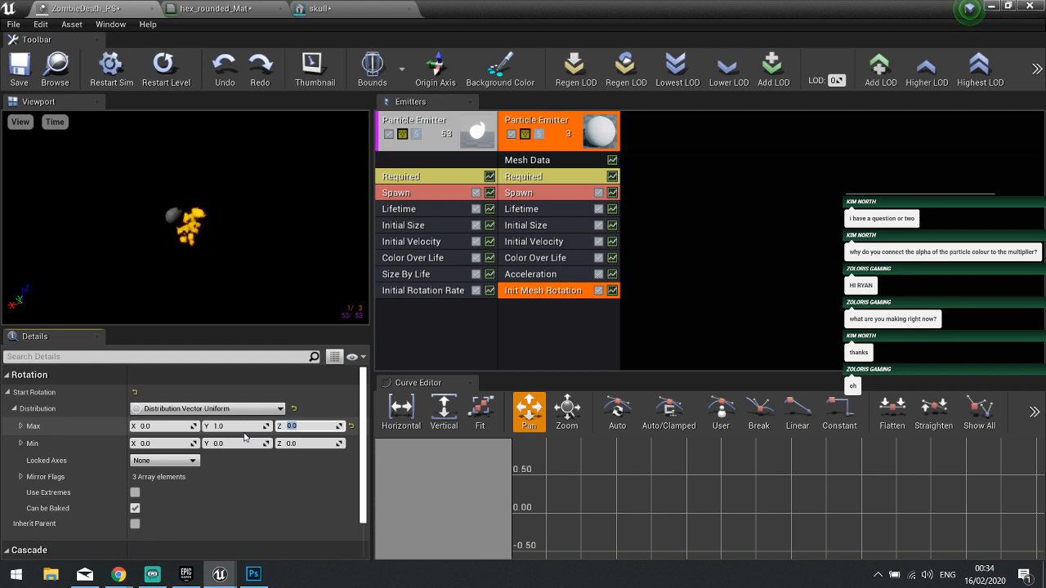
right_click(529, 296)
left_click(539, 301)
- Add an Init Mesh Rotation Rate module to the skull emitter
right_click(538, 305)
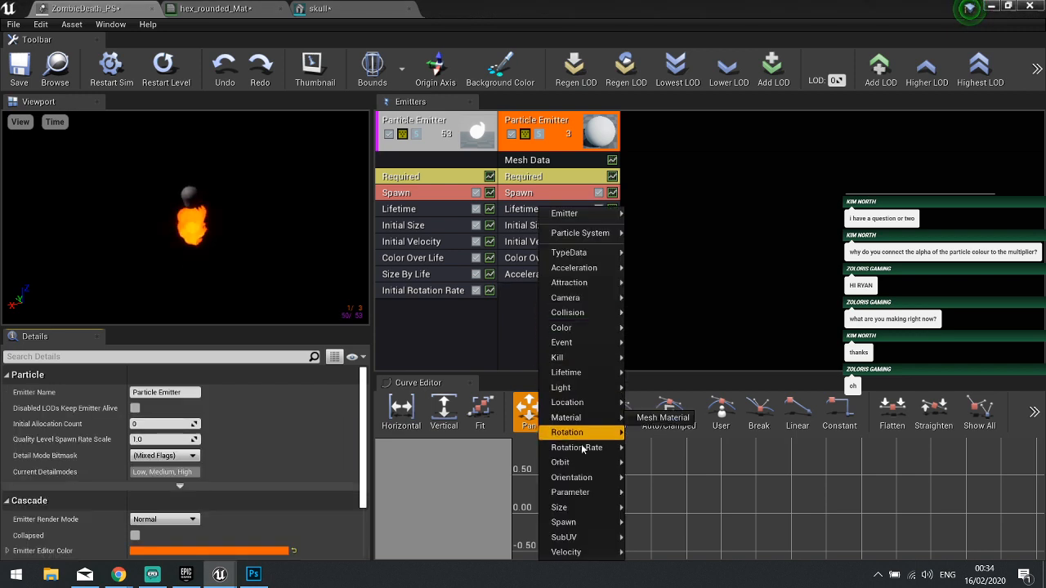
mouse_move(585, 447)
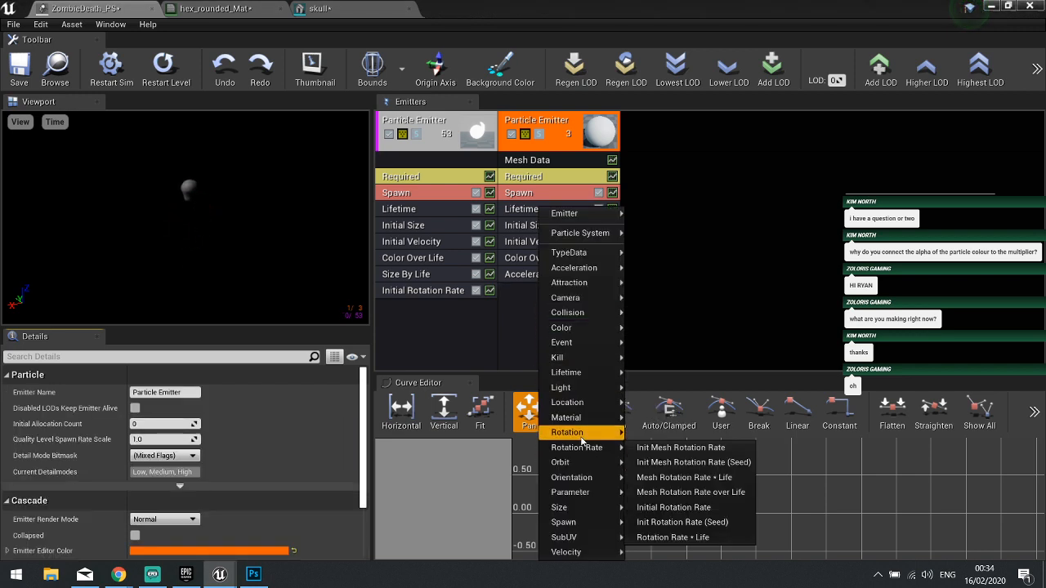
left_click(660, 447)
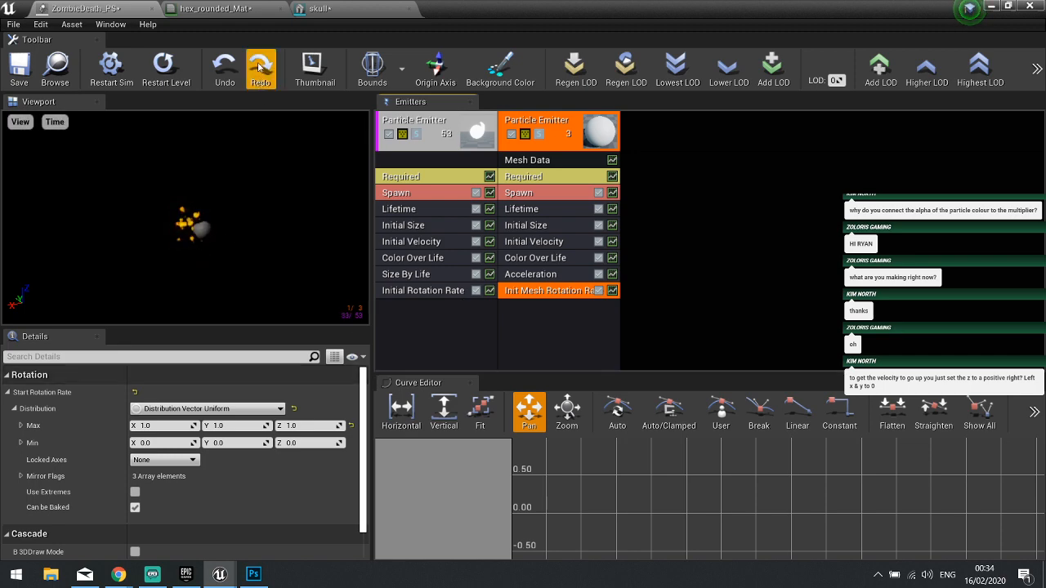
- Switch to the skull static mesh and show its pivot to check where it sits relative to the mesh
left_click(322, 9)
right_click_drag(360, 319, 384, 241)
left_click(559, 50)
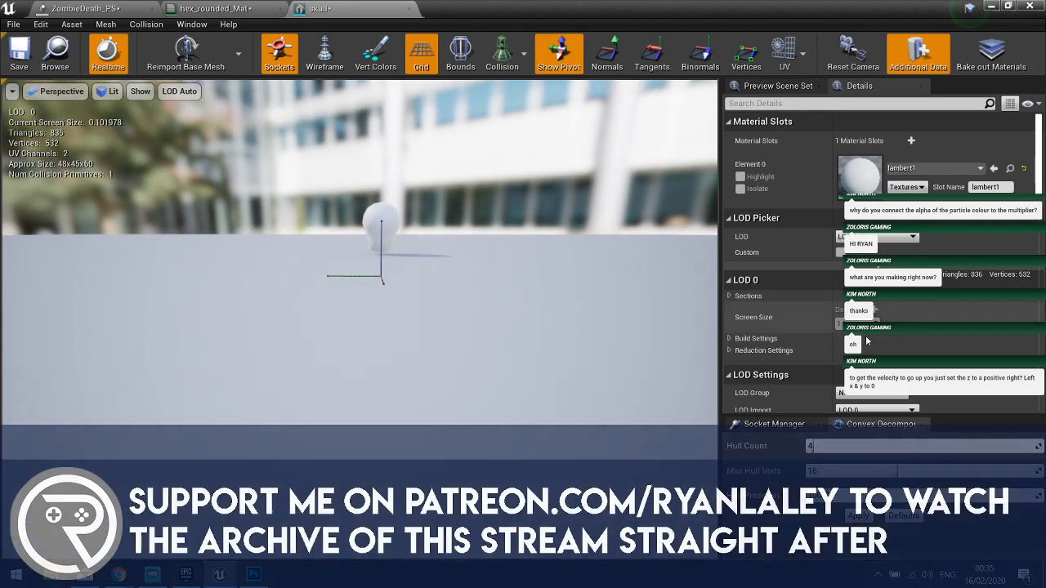
- Set the Import Translation Z in the skull mesh's import transform settings to -50.0
scroll(883, 262, "down", 10)
scroll(739, 299, "down", 10)
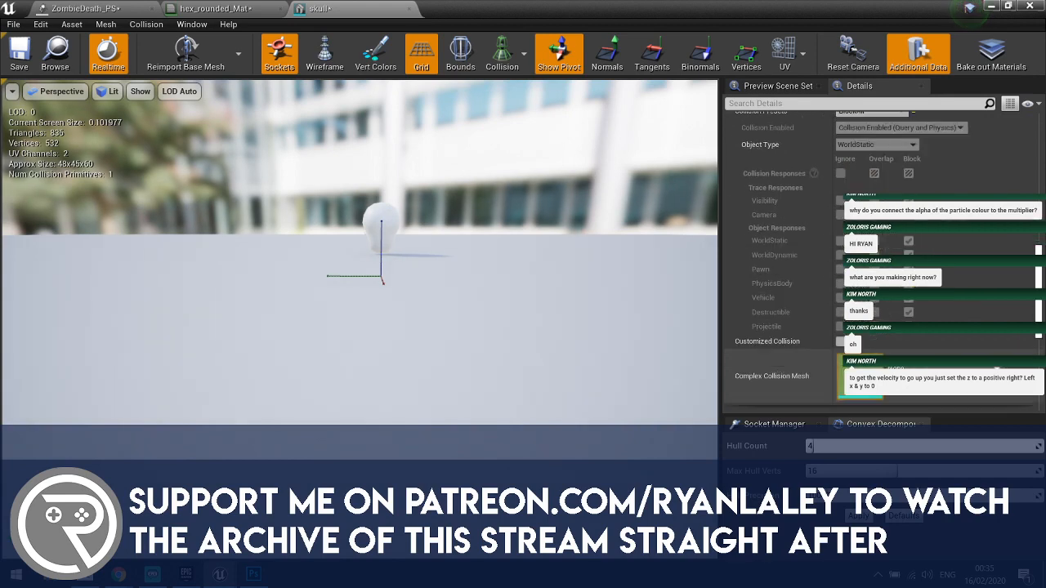
left_click(731, 298)
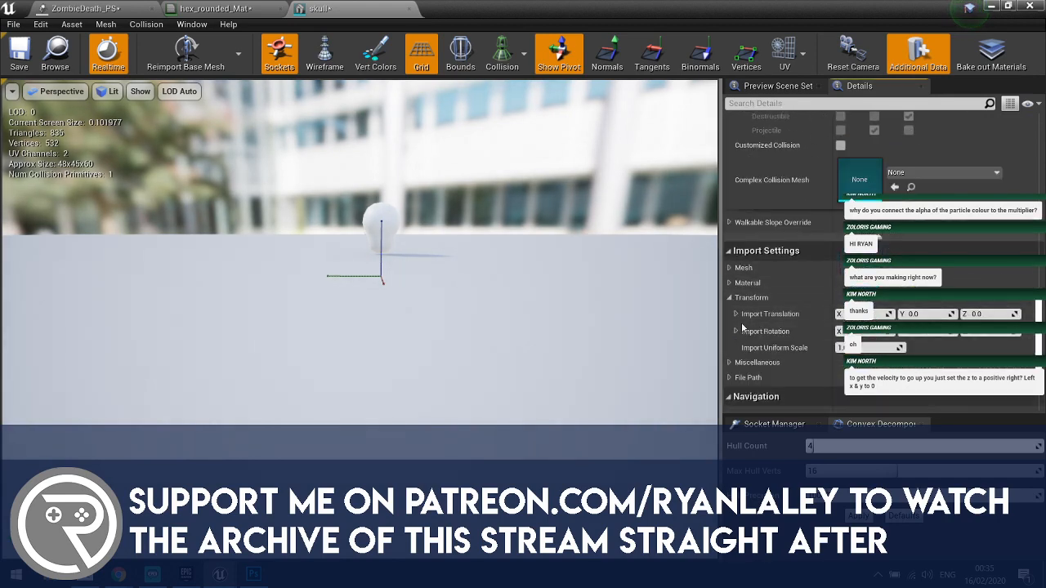
left_click(986, 313)
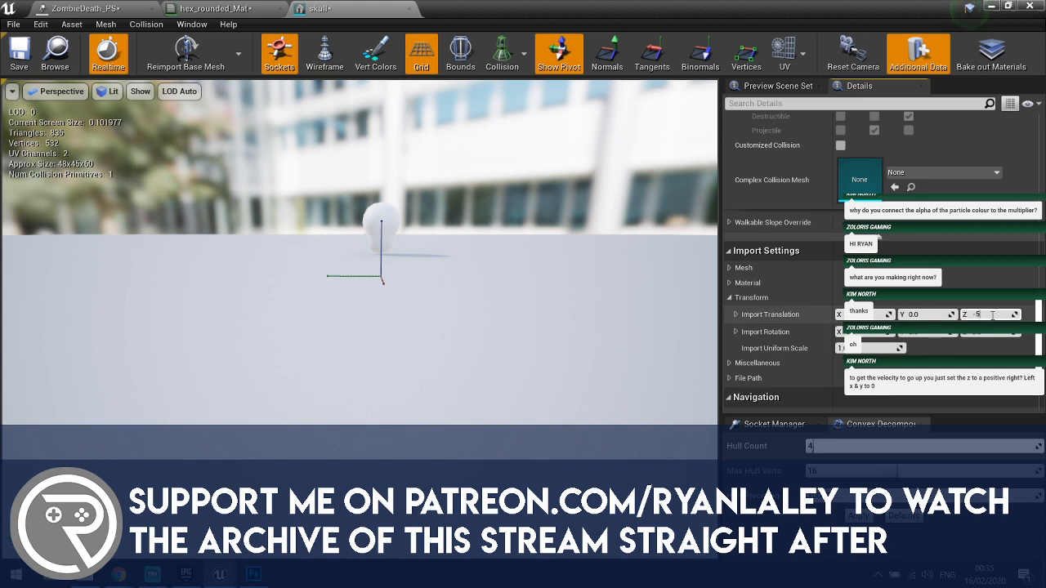
- Reimport the skull base mesh, save it, and return to the ZombieDeath_PS particle system
left_click(185, 54)
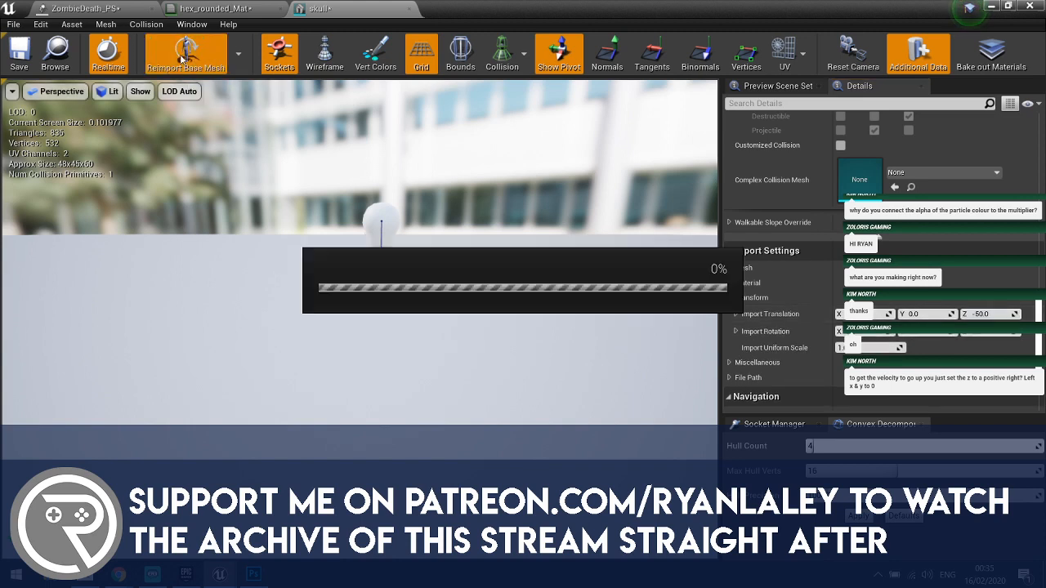
right_click_drag(514, 269, 500, 214)
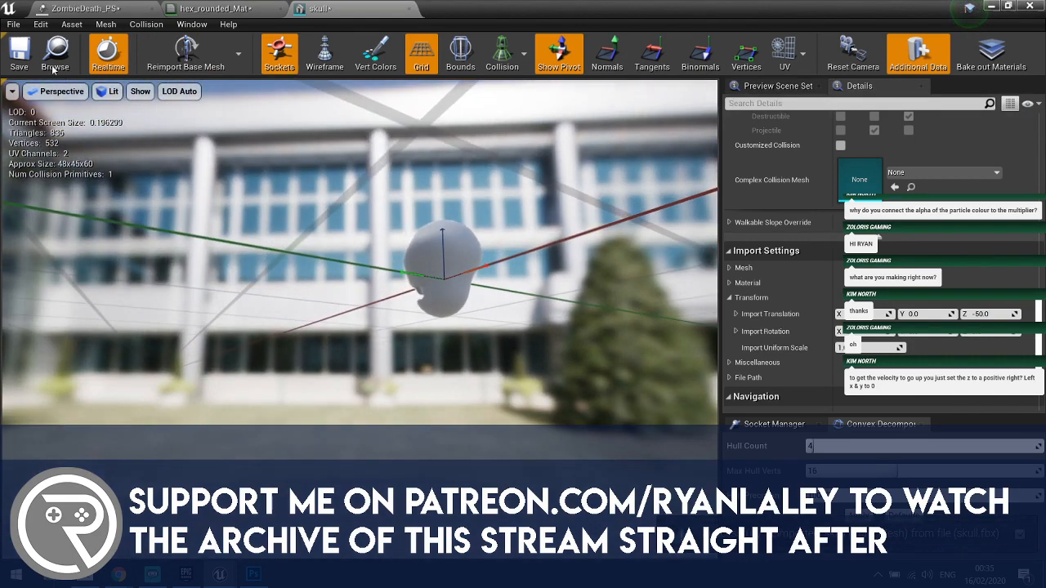
left_click(18, 54)
left_click(119, 8)
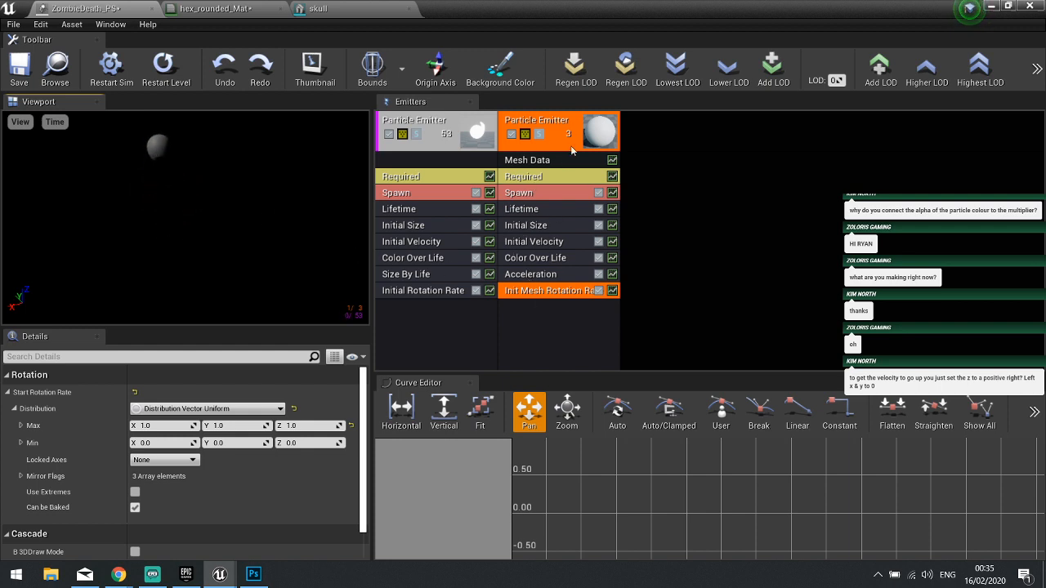
- Set Emitter Loops to 1 in the flame emitter's Required module
left_click(446, 151)
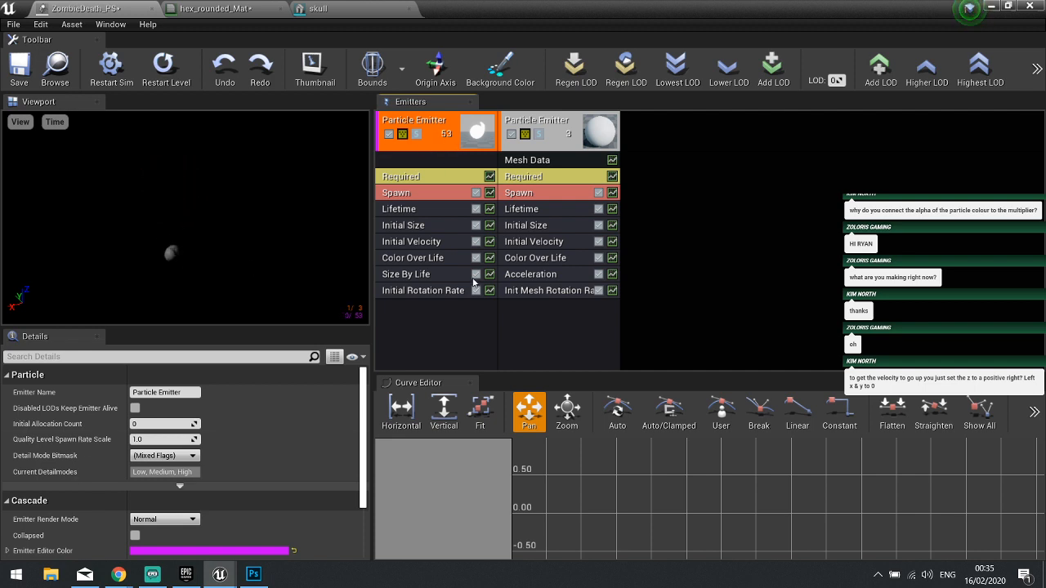
left_click(429, 176)
scroll(221, 382, "down", 10)
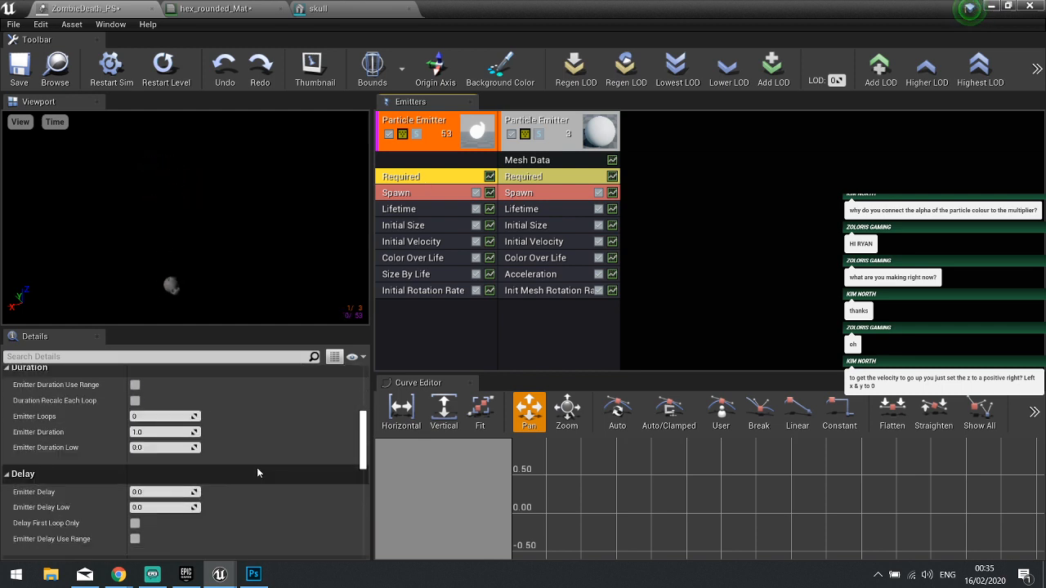
scroll(245, 466, "up", 2)
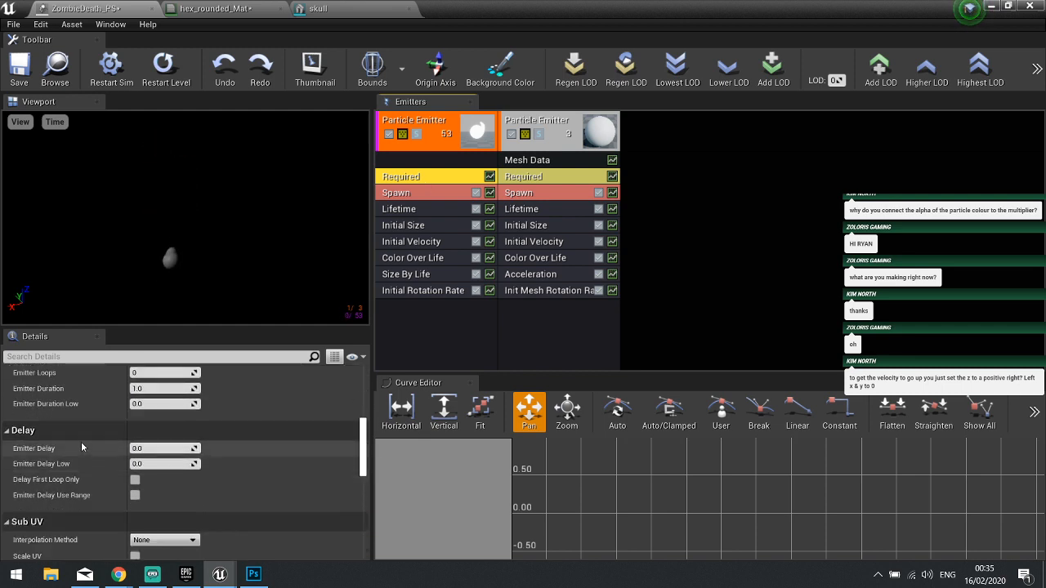
left_click(156, 416)
type("1")
key("Return")
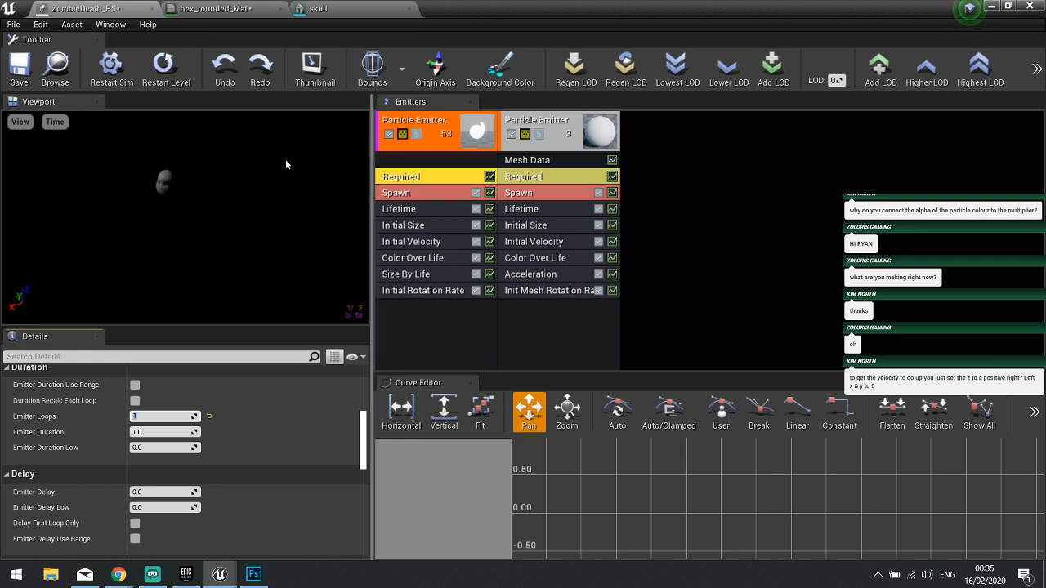
- Set Emitter Loops to 1 in the skull emitter's Required module
left_click(552, 138)
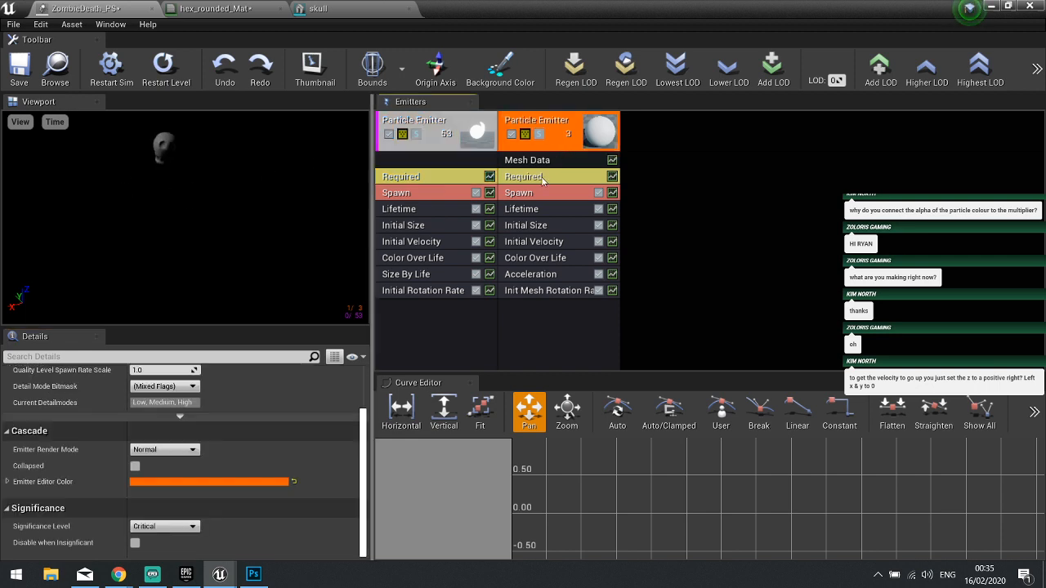
left_click(557, 176)
scroll(143, 401, "down", 5)
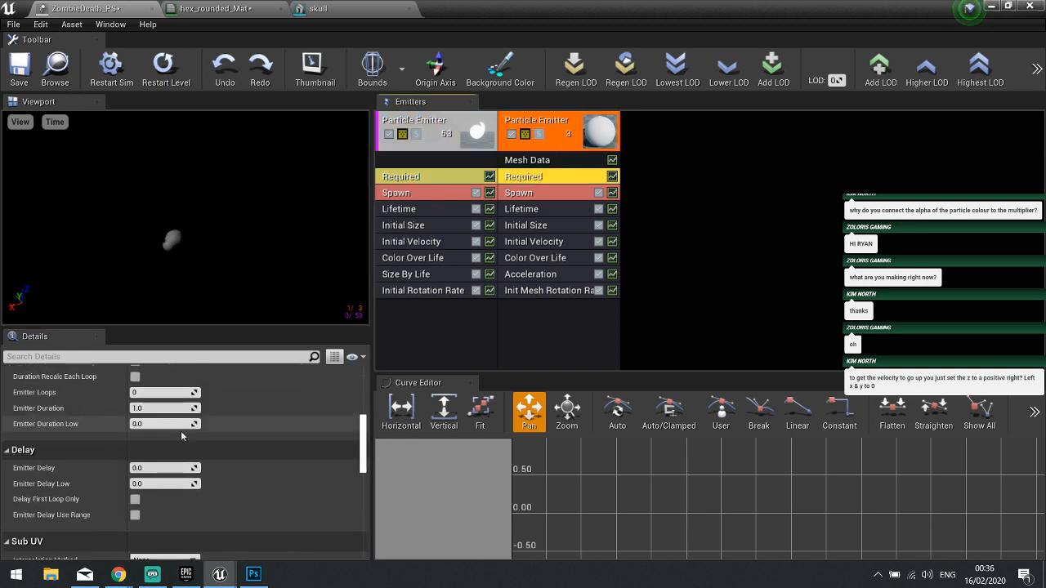
key("Return")
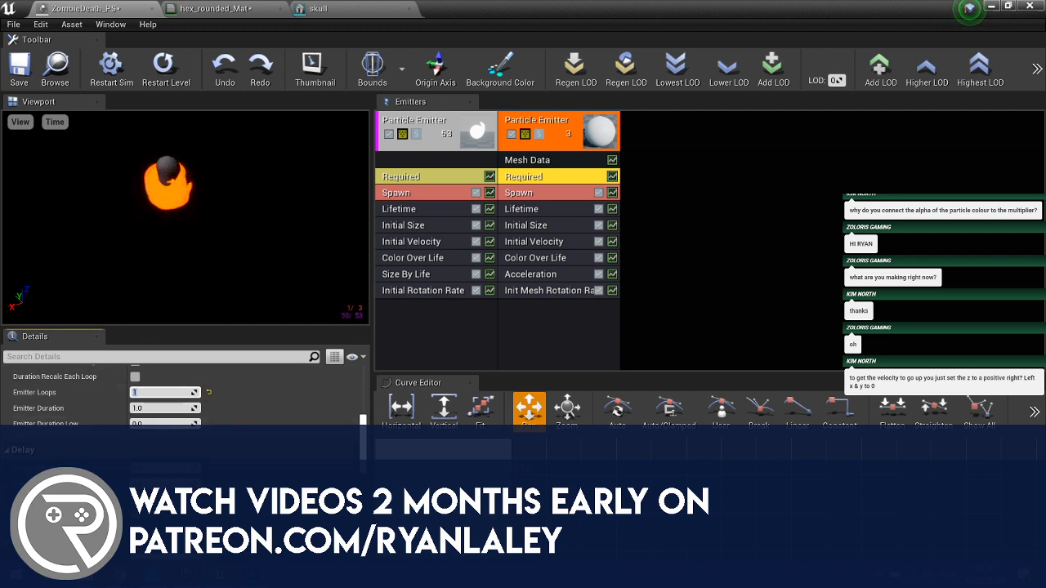
- Set the skull emitter's Emitter Delay to 0.3 and check the effect in the preview
key("Return")
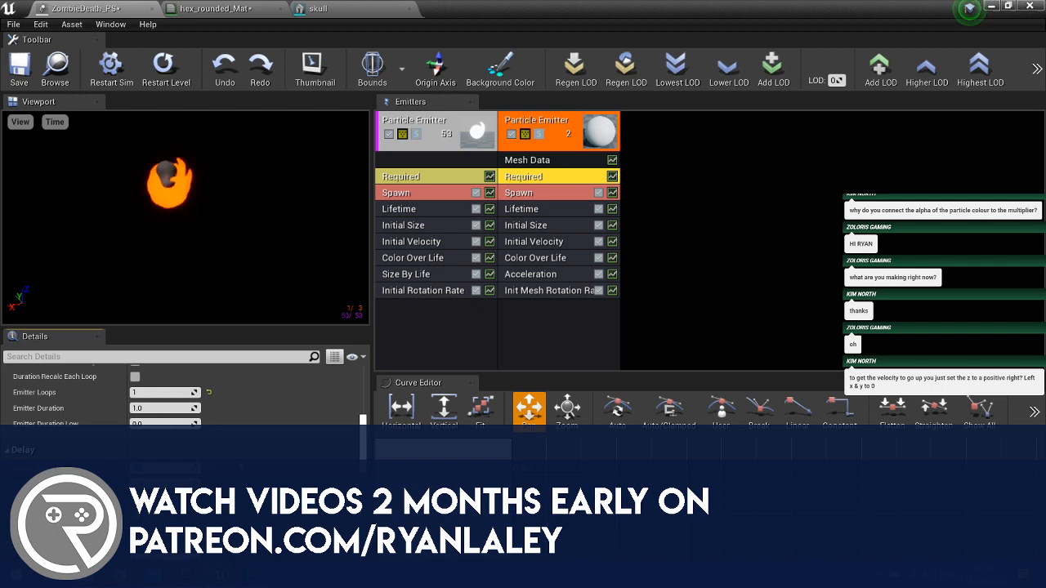
type("0.3")
key("Return")
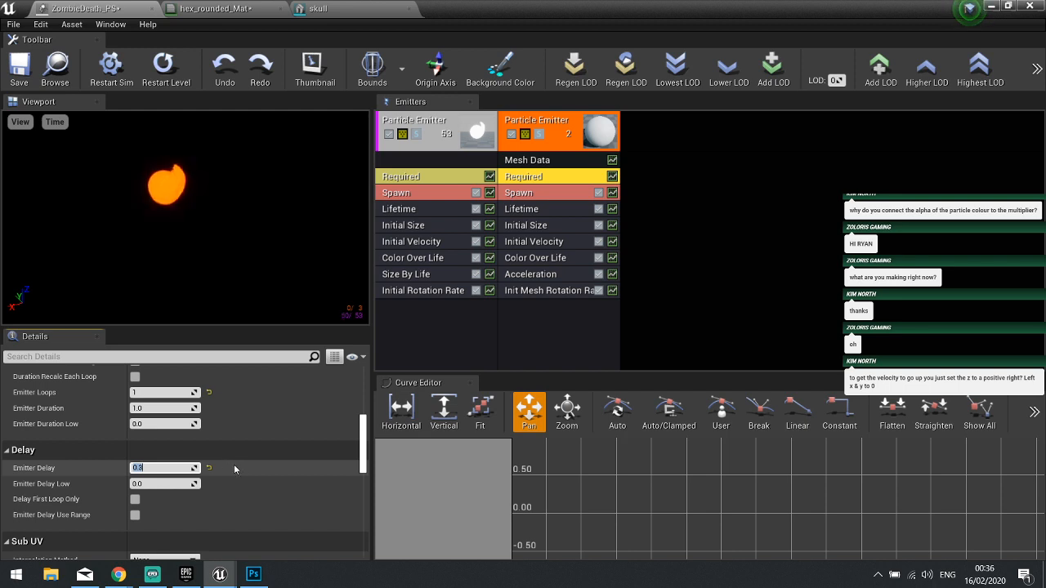
left_click(255, 263)
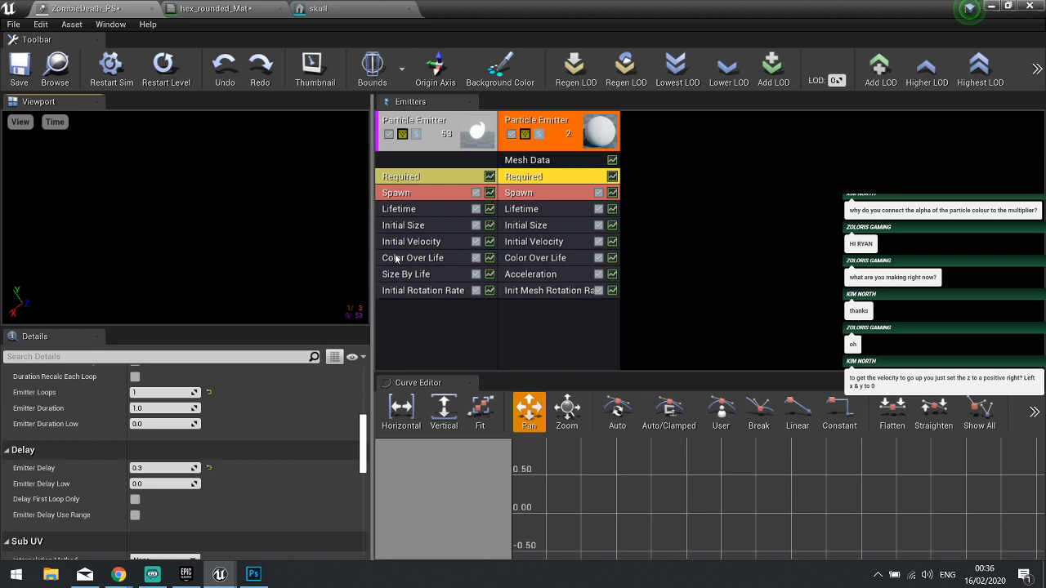
- Save the ZombieDeath_PS particle system and return to the level editor
left_click(552, 332)
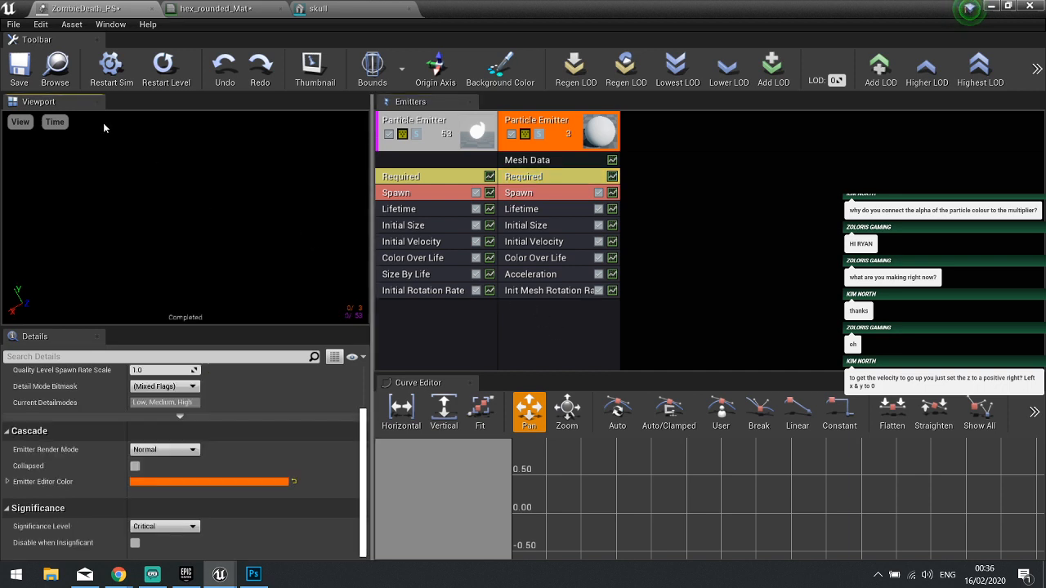
left_click(19, 70)
left_click(991, 7)
- Delete the existing object on the grass between the walls and place ZombieDeath_PS from the ParticleSystems folder there
right_click_drag(344, 270, 233, 370)
left_click(458, 249)
key("Delete")
left_click_drag(270, 459, 434, 233)
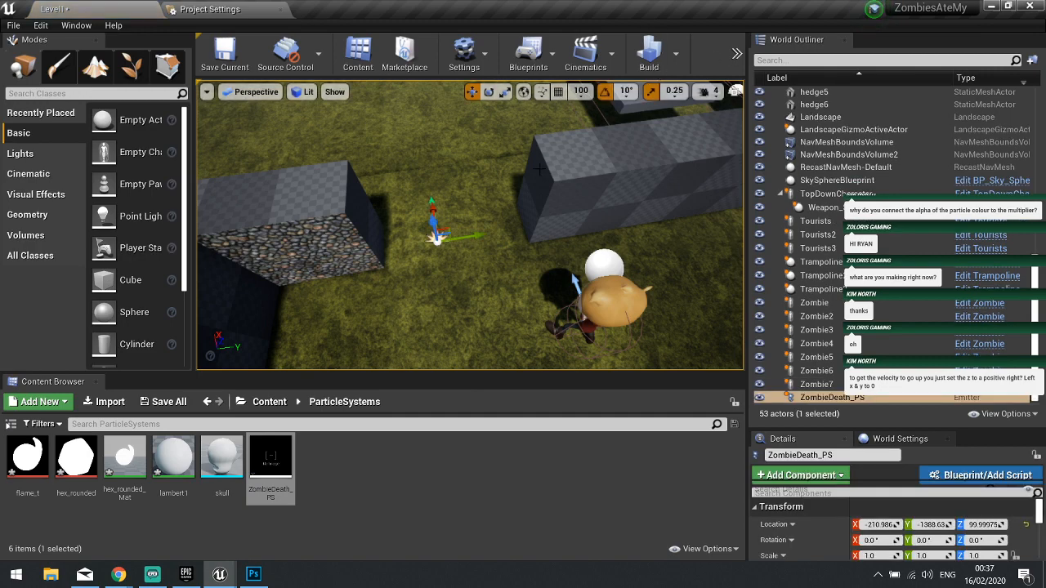
- Inspect the ZombieDeath_PS emitter placed on the grass up close and delete it from the level
key("f")
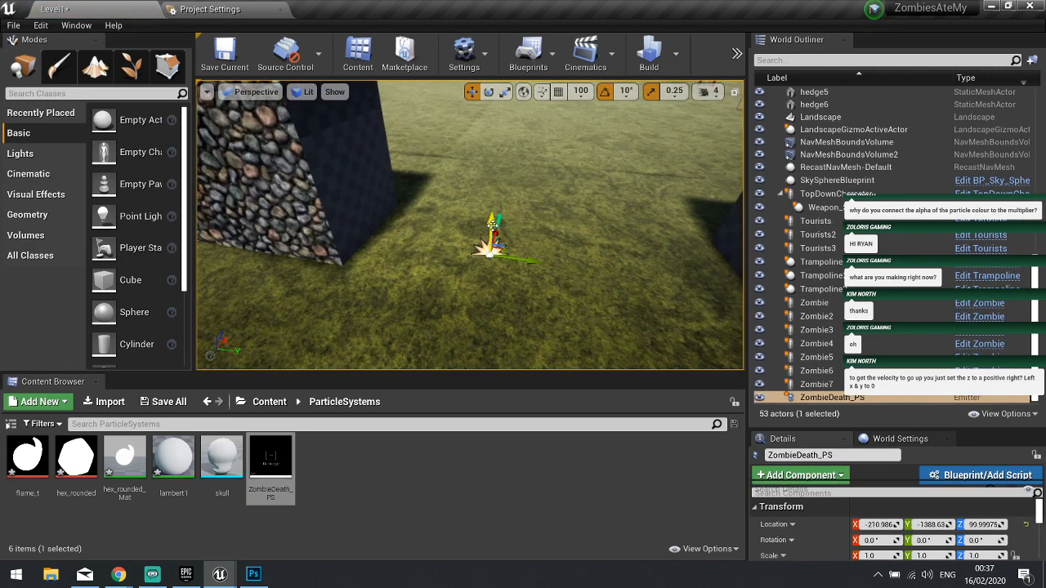
left_click_drag(491, 223, 486, 150)
right_click_drag(502, 224, 449, 214)
key("Delete")
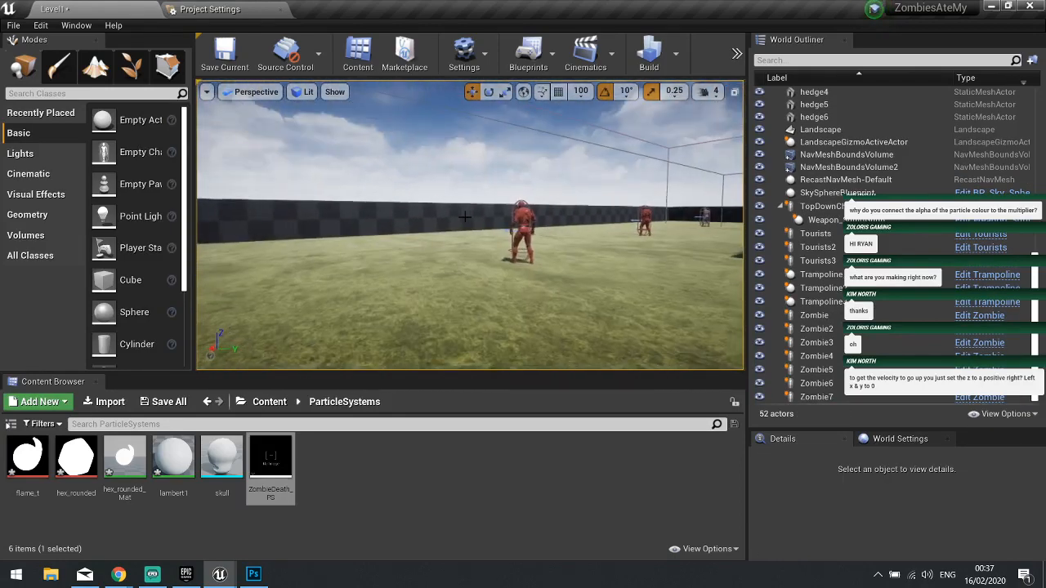
- Select the nearest zombie standing in the level and open its Zombie blueprint for editing
left_click(523, 209)
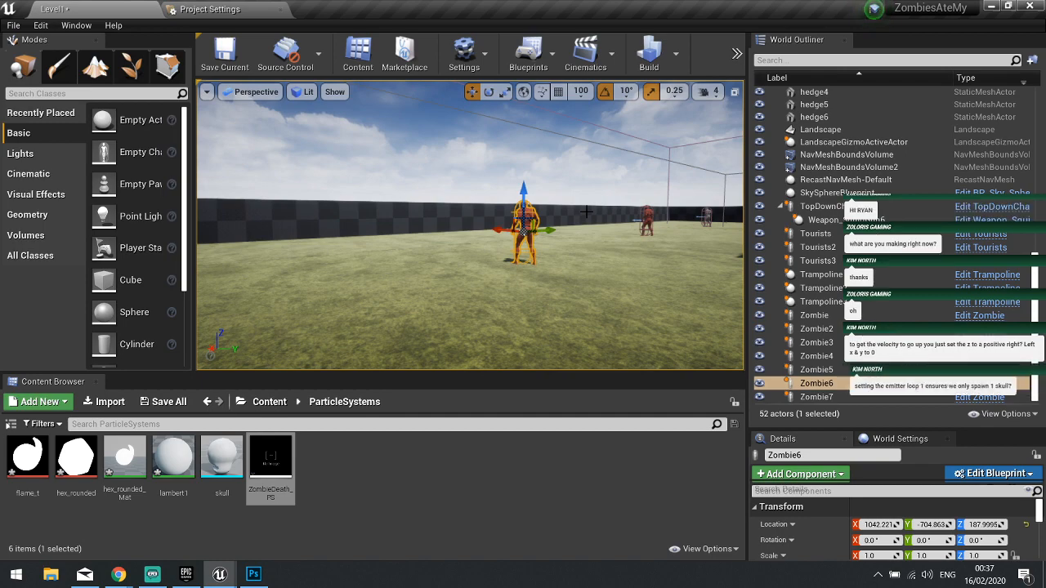
right_click_drag(590, 213, 594, 211)
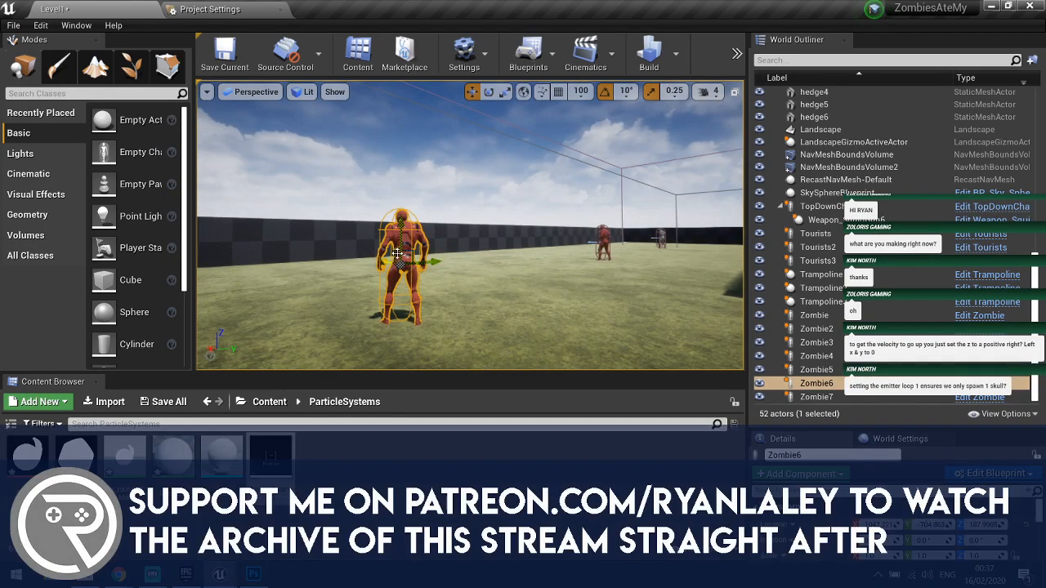
left_click(269, 401)
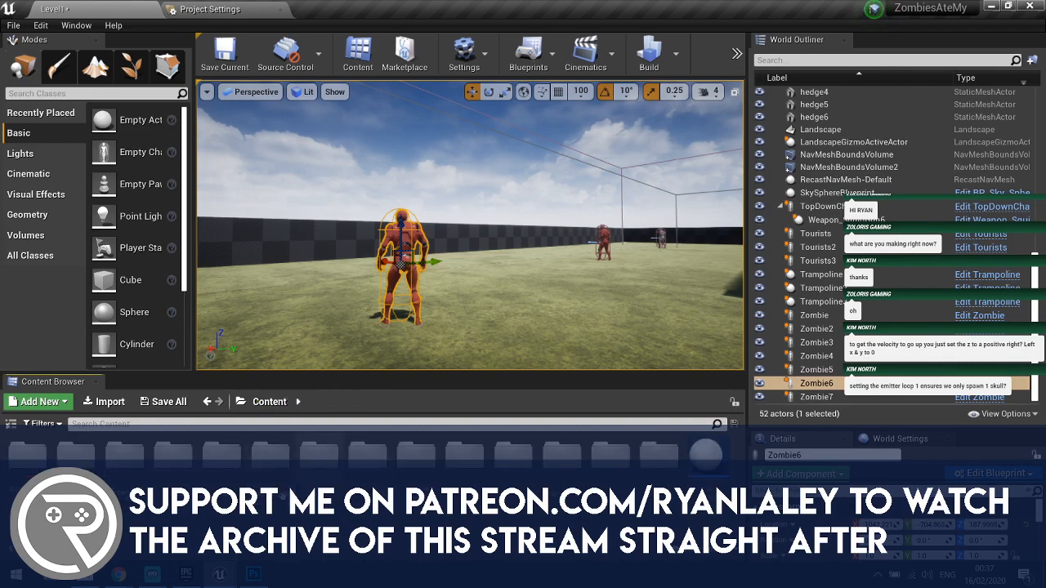
left_click(978, 383)
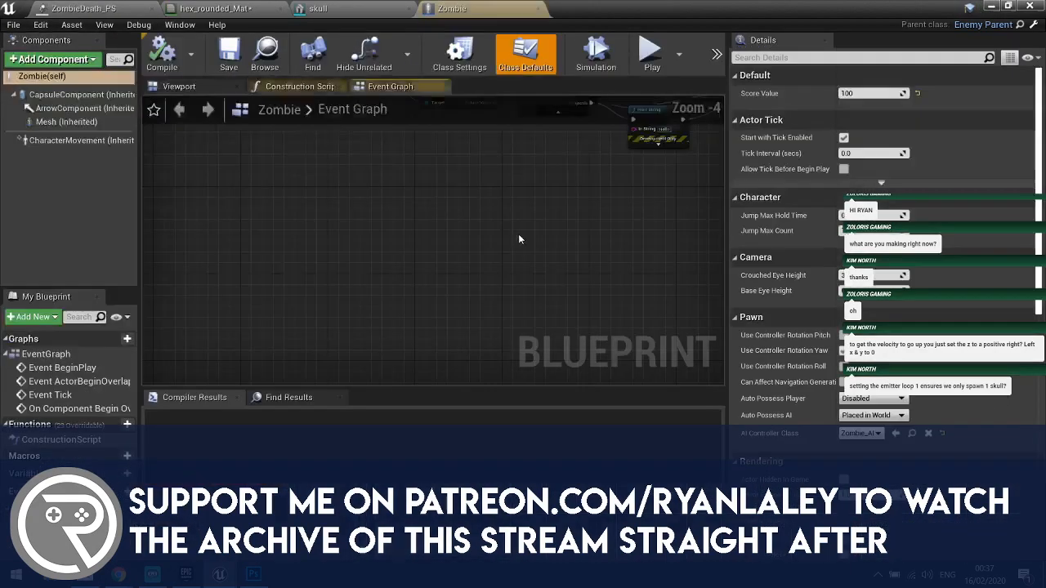
- Add an Event End Play node in an empty area of the Zombie event graph
right_click_drag(383, 311, 445, 235)
right_click(356, 274)
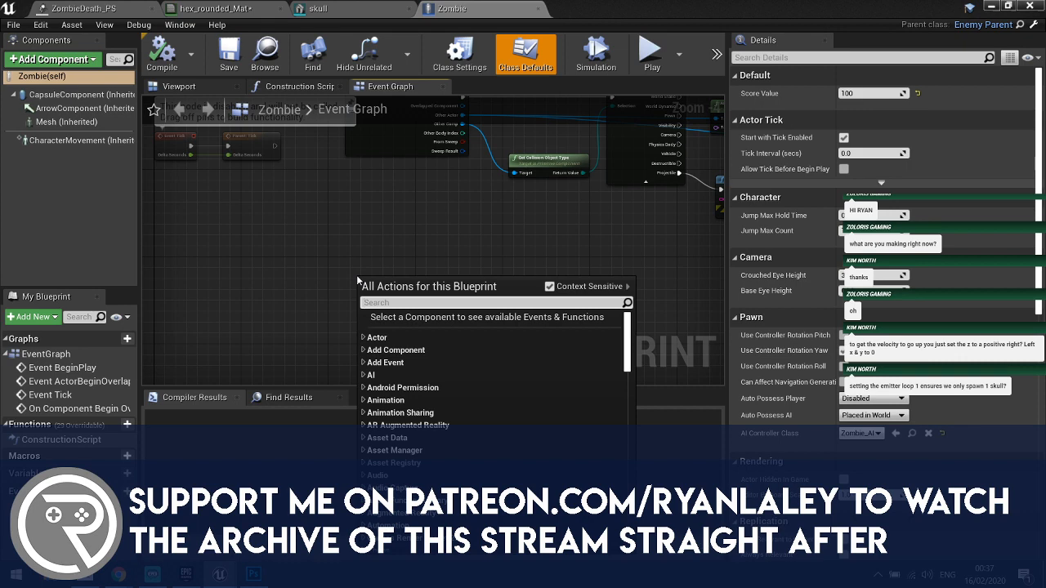
type("endpla")
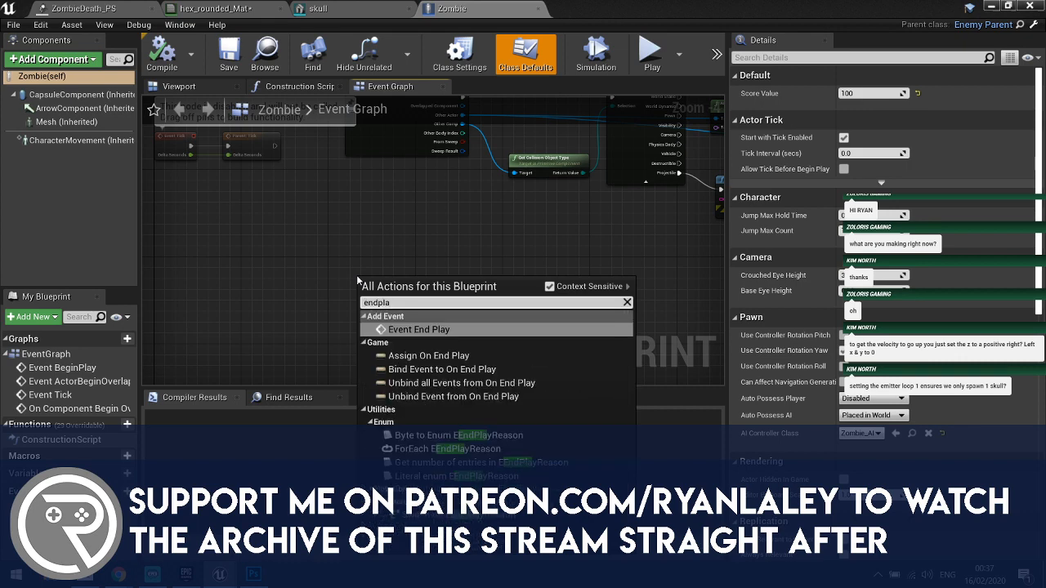
left_click(442, 329)
right_click_drag(567, 265, 462, 253)
- Connect a Spawn Emitter at Location node to Event End Play, using ZombieDeath_PS as its emitter template
scroll(250, 332, "up", 2)
left_click_drag(310, 247, 394, 235)
type("spawn em")
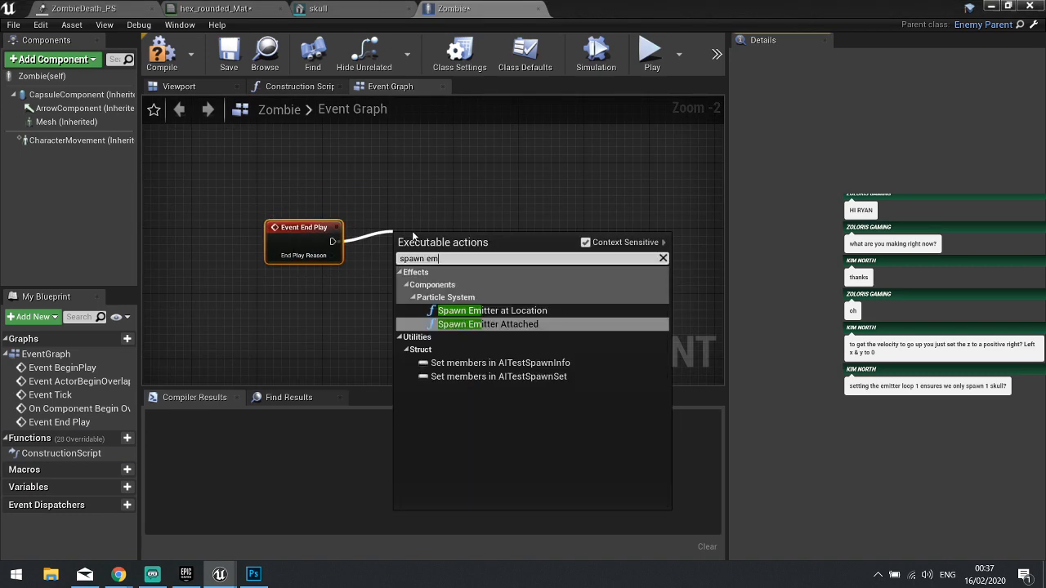
key("Up")
key("Return")
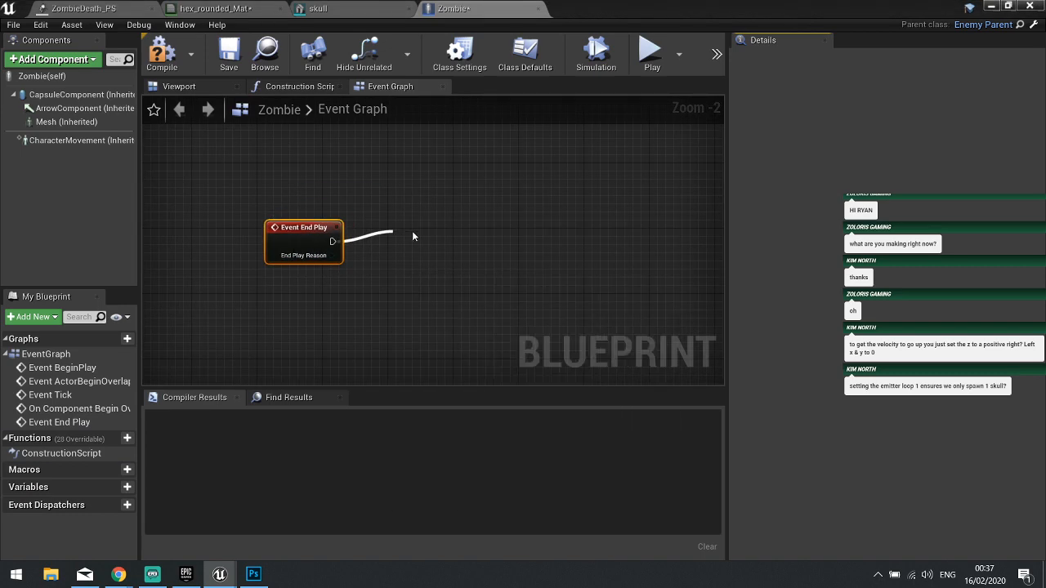
left_click(441, 272)
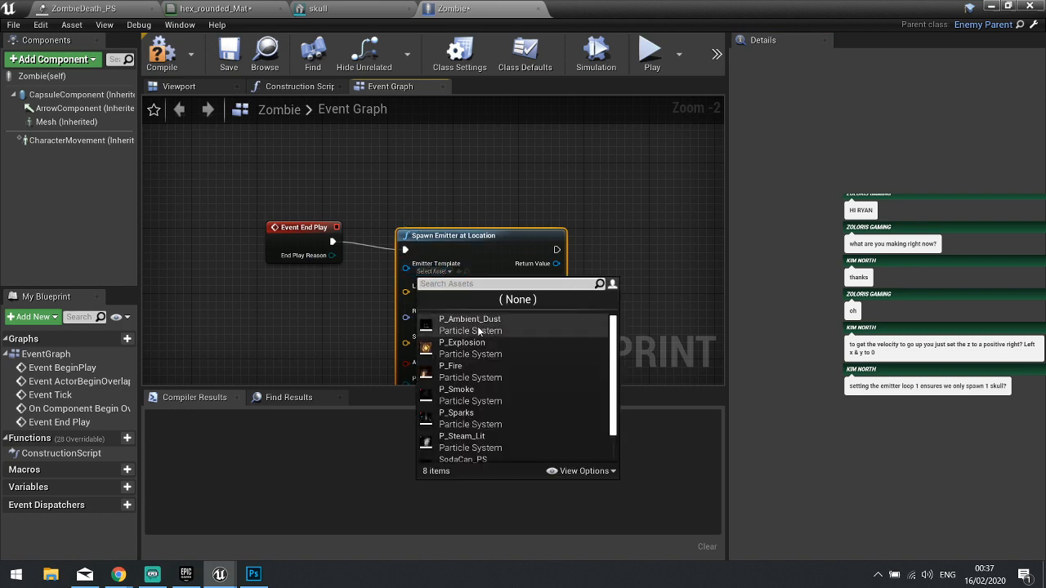
scroll(494, 359, "down", 2)
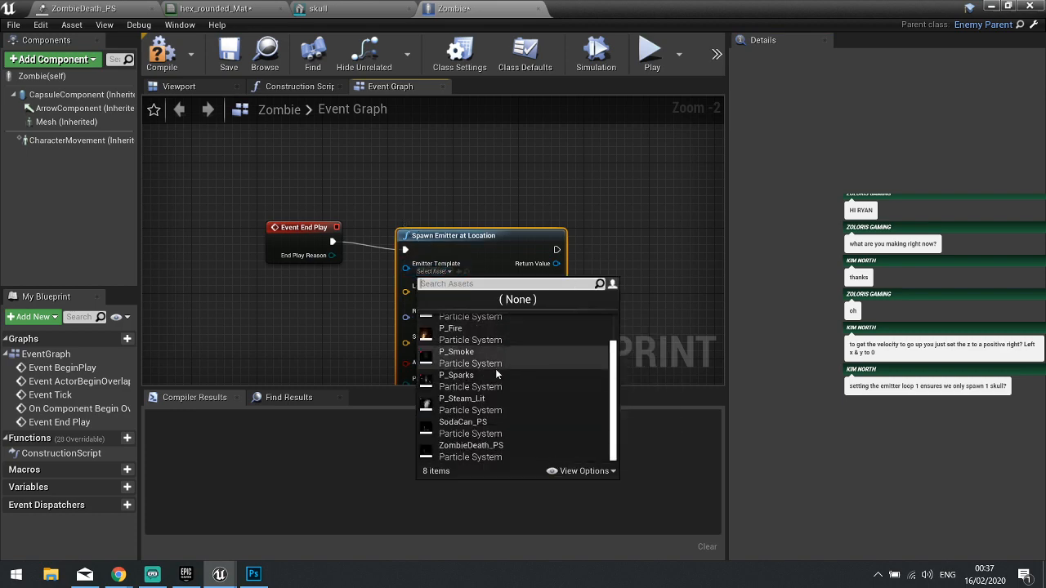
left_click(469, 449)
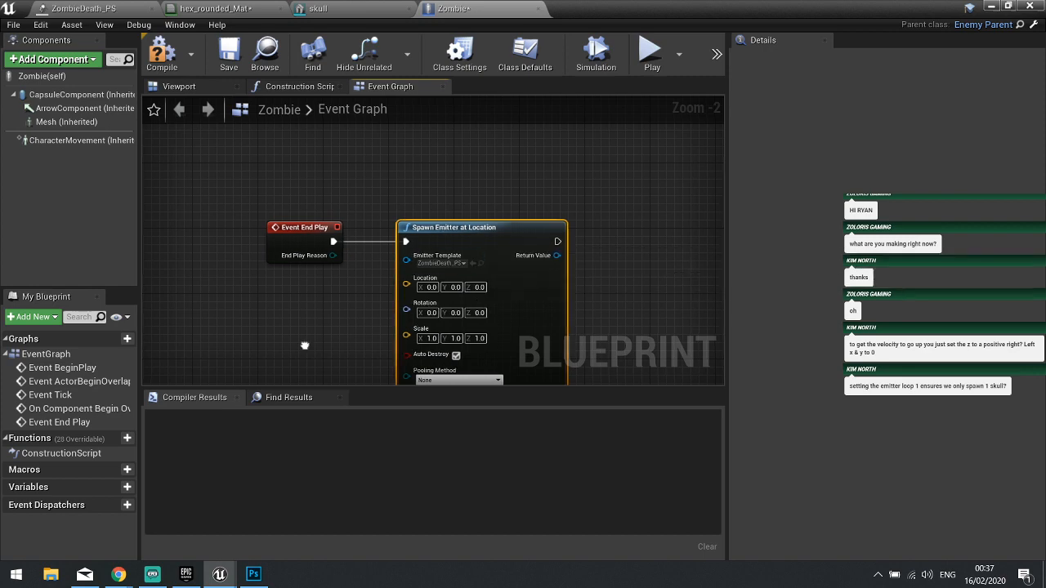
- Add a GetActorTransform node, split its return value, wire its location into the emitter's Location input, and compile the Zombie blueprint
right_click_drag(259, 227, 328, 114)
right_click(260, 233)
type("get actortrans")
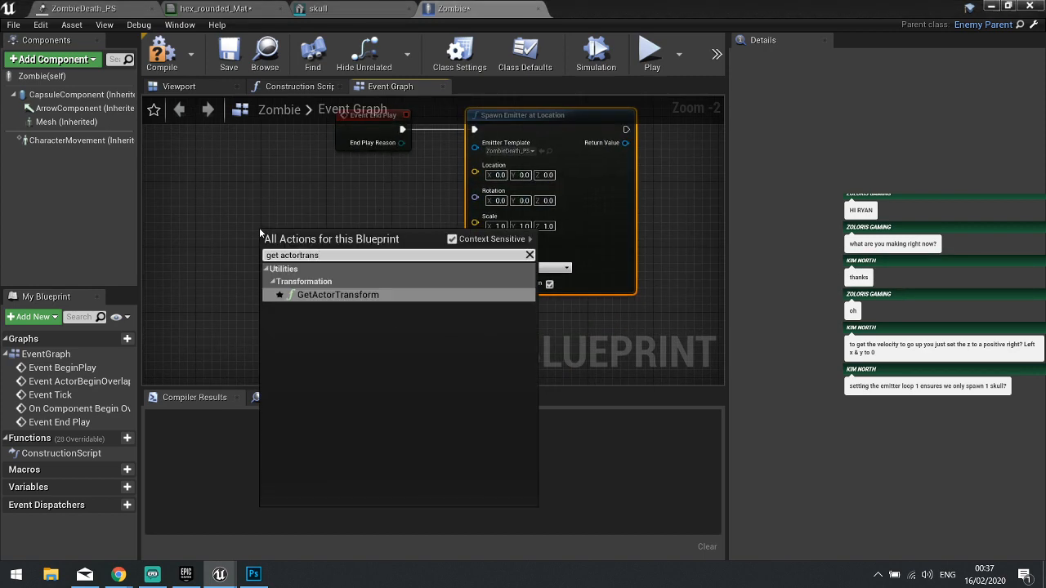
key("Return")
right_click(366, 259)
left_click(431, 280)
left_click_drag(392, 260, 476, 169)
left_click_drag(306, 237, 296, 213)
right_click_drag(658, 223, 521, 276)
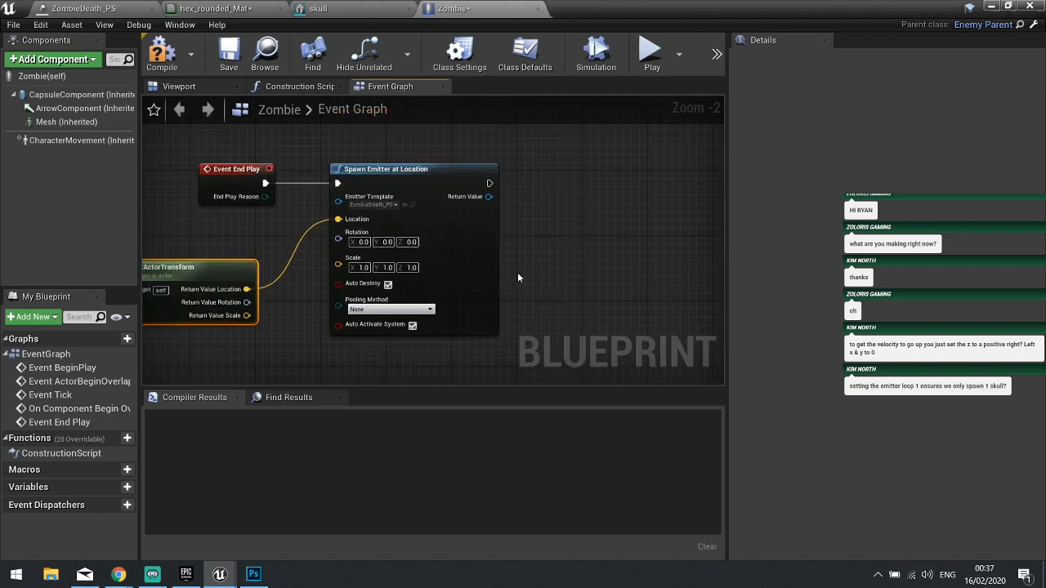
left_click(159, 56)
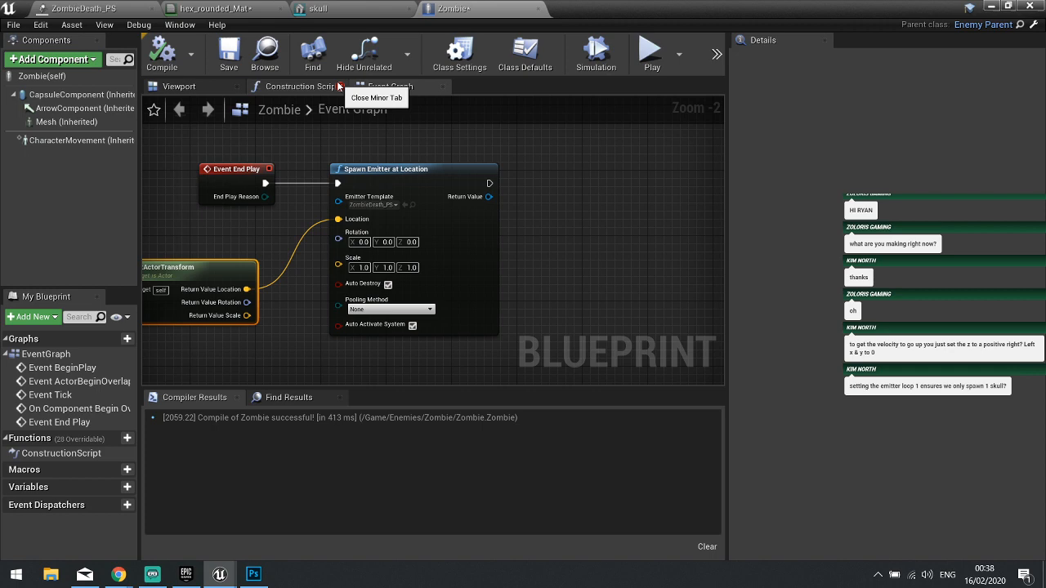
- Play the level from the level editor, shooting zombies with the squirt gun to check their death effect, and end the session
left_click(109, 7)
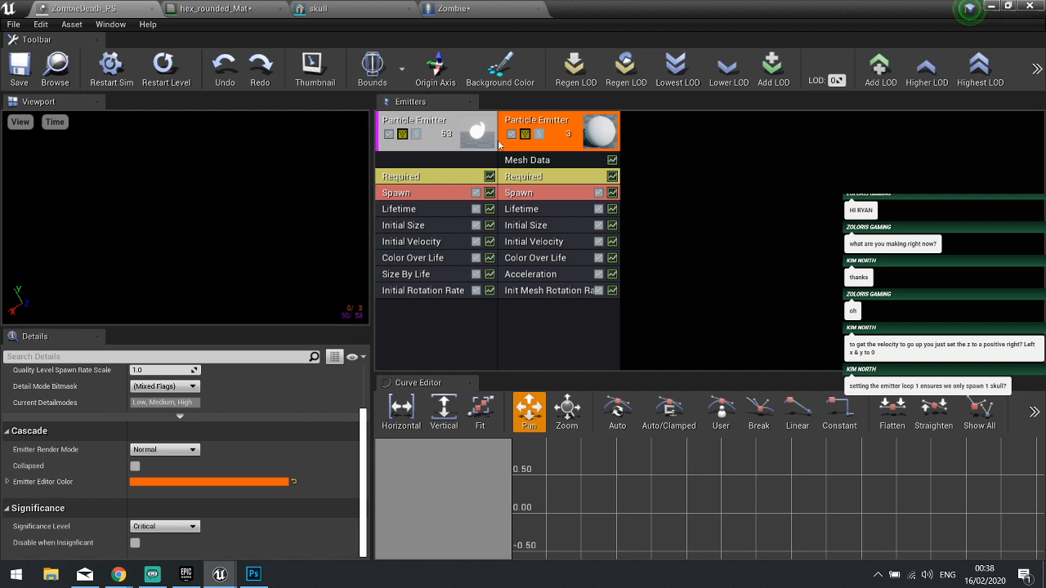
left_click(991, 8)
left_click(737, 55)
left_click(753, 81)
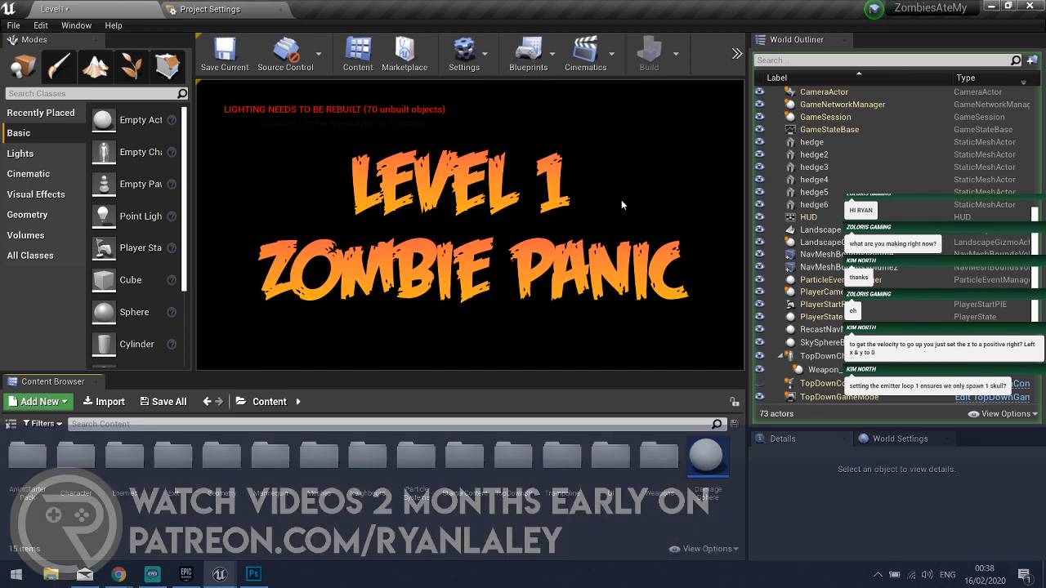
left_click(562, 200)
key("s")
left_click(436, 172)
key("w")
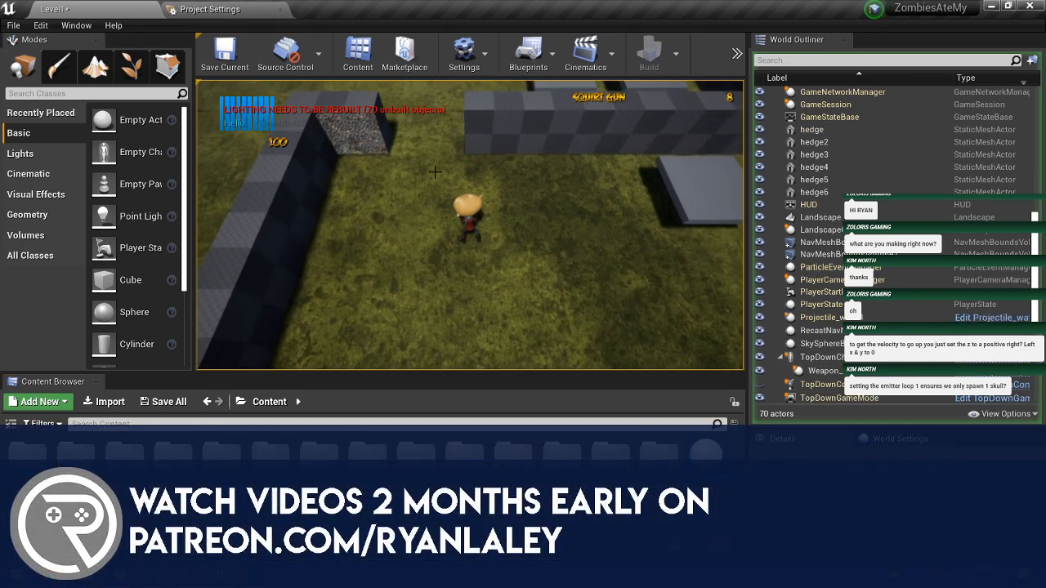
key("a")
left_click(600, 161)
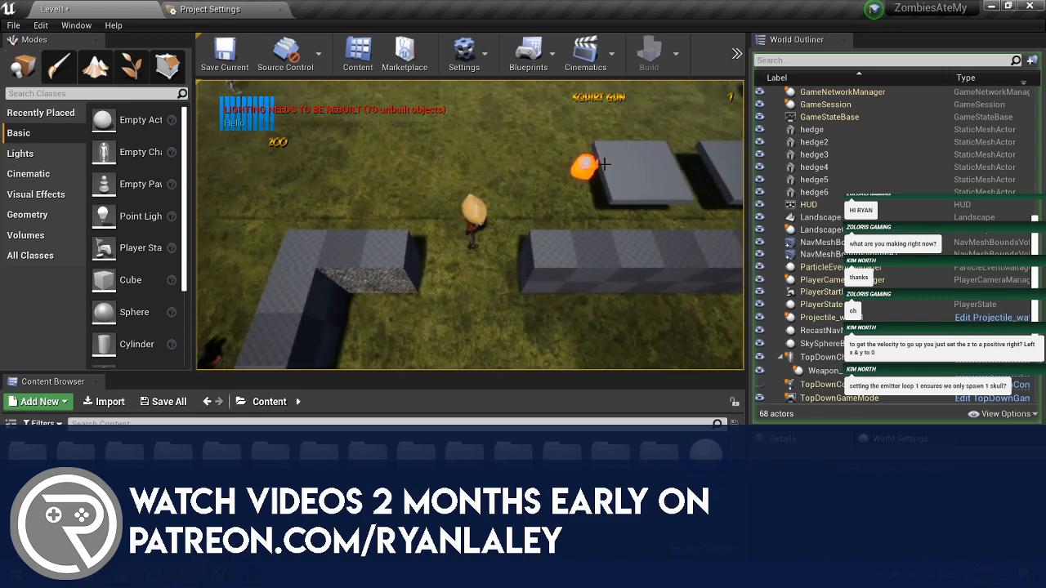
key("w")
left_click(470, 155)
key("a")
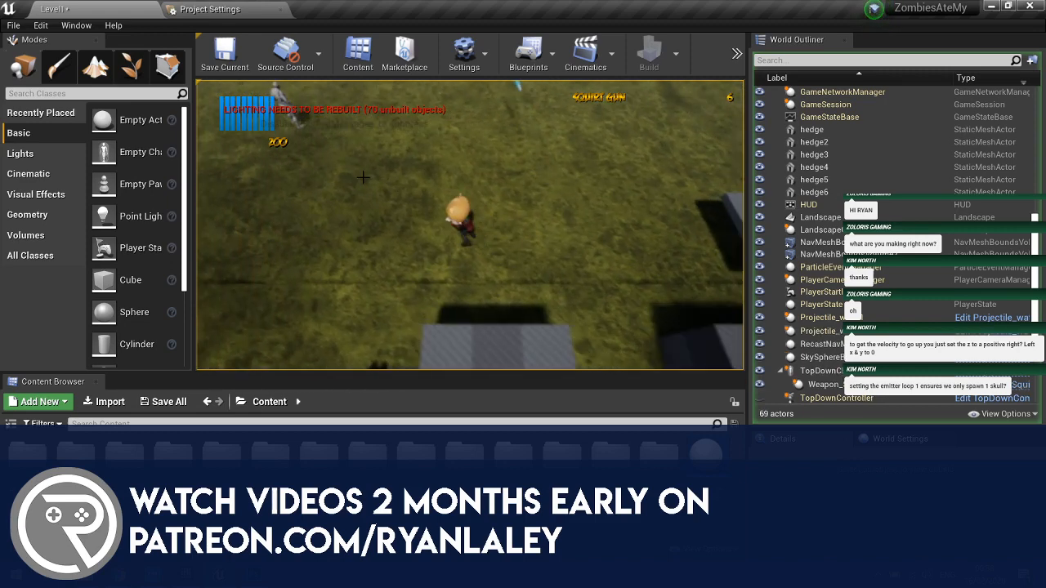
key("s")
key("s")
key("a")
left_click(575, 200)
key("s")
key("d")
key("w")
left_click(535, 150)
key("a")
key("s")
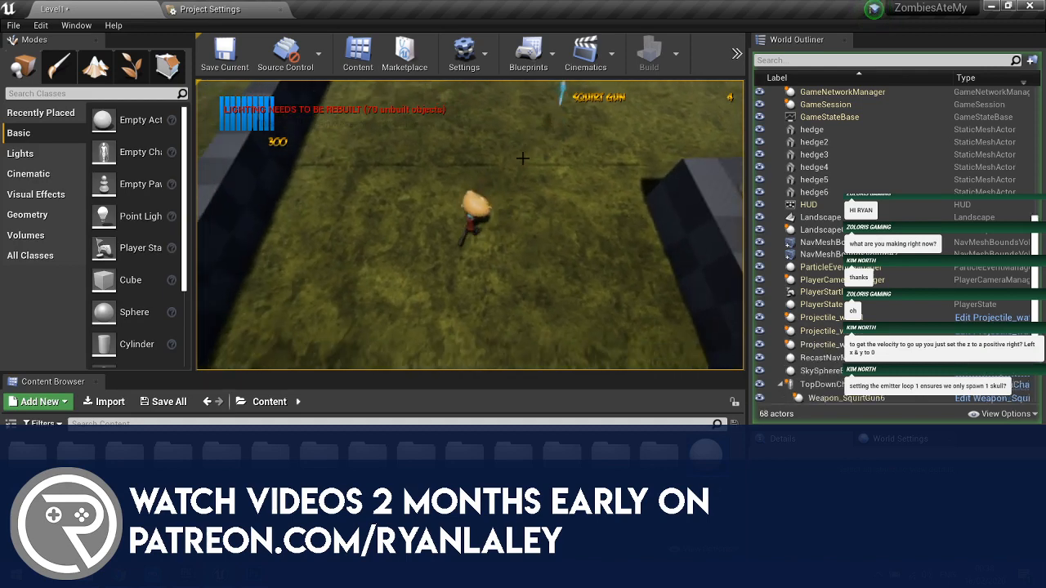
key("s")
left_click(585, 200)
left_click(594, 202)
key("a")
key("d")
key("s")
left_click(357, 197)
left_click(358, 206)
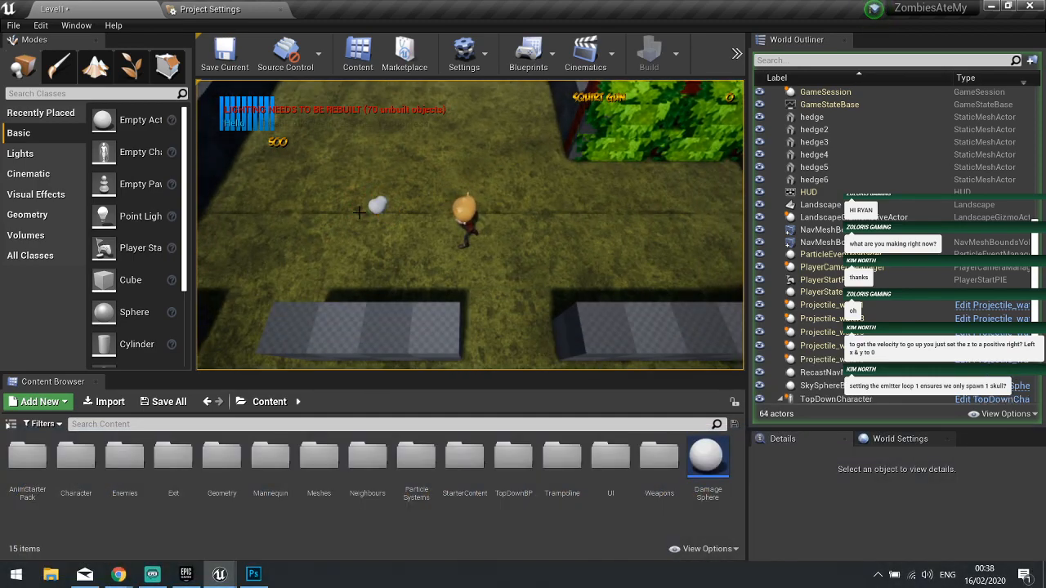
key("w")
key("d")
key("s")
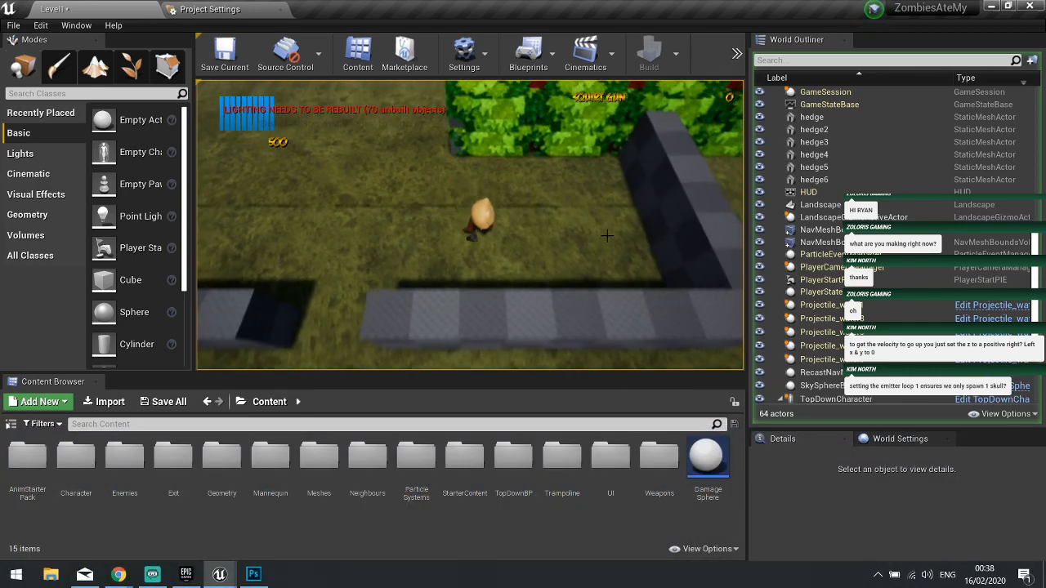
key("a")
key("s")
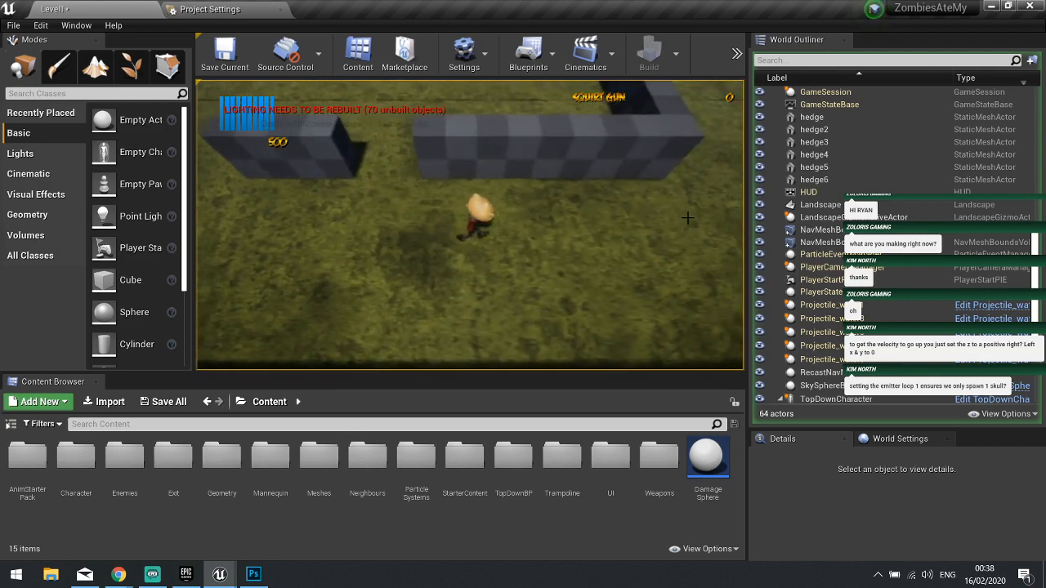
key("w")
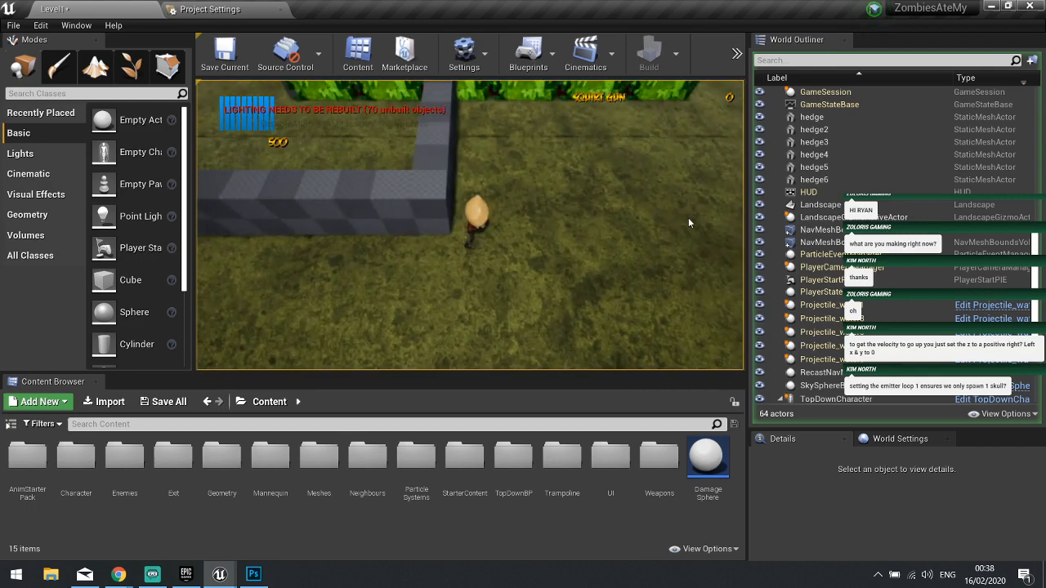
key("Escape")
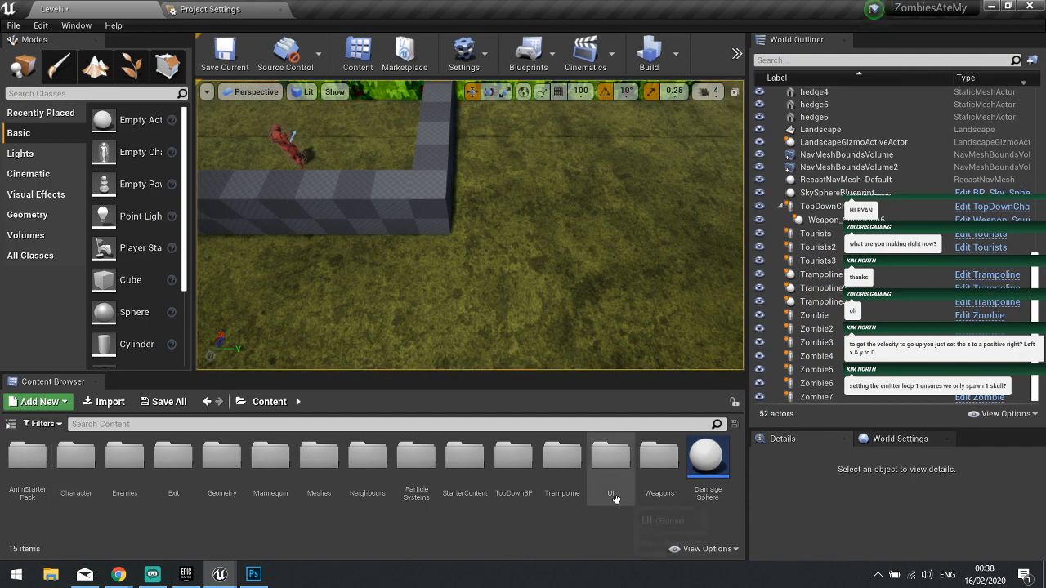
- Open ZombieDeath_PS from the ParticleSystems folder and set the skull emitter's Initial Size constant to 0.6 on X, Y and Z
double_click(416, 462)
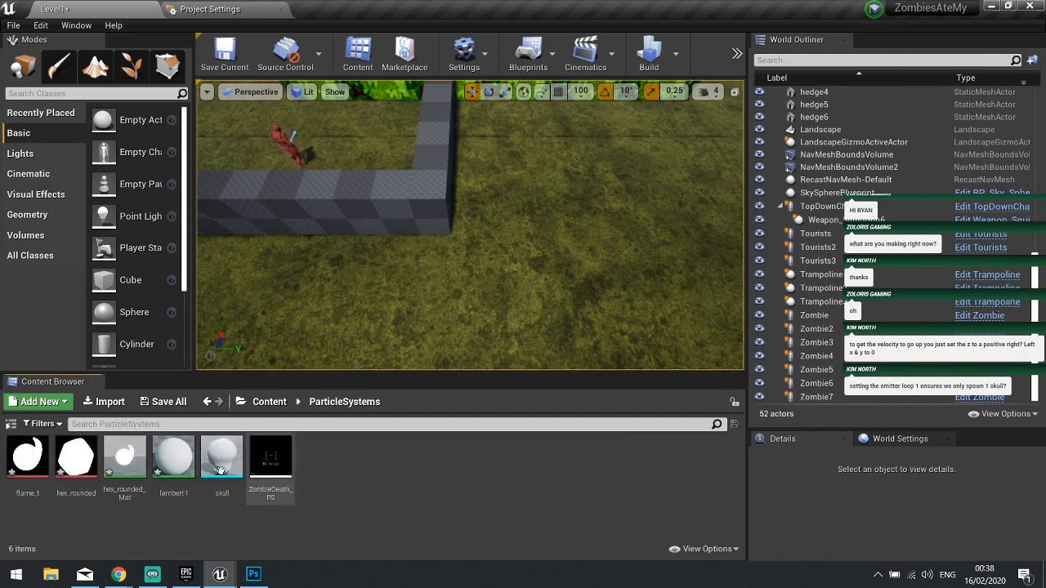
double_click(263, 474)
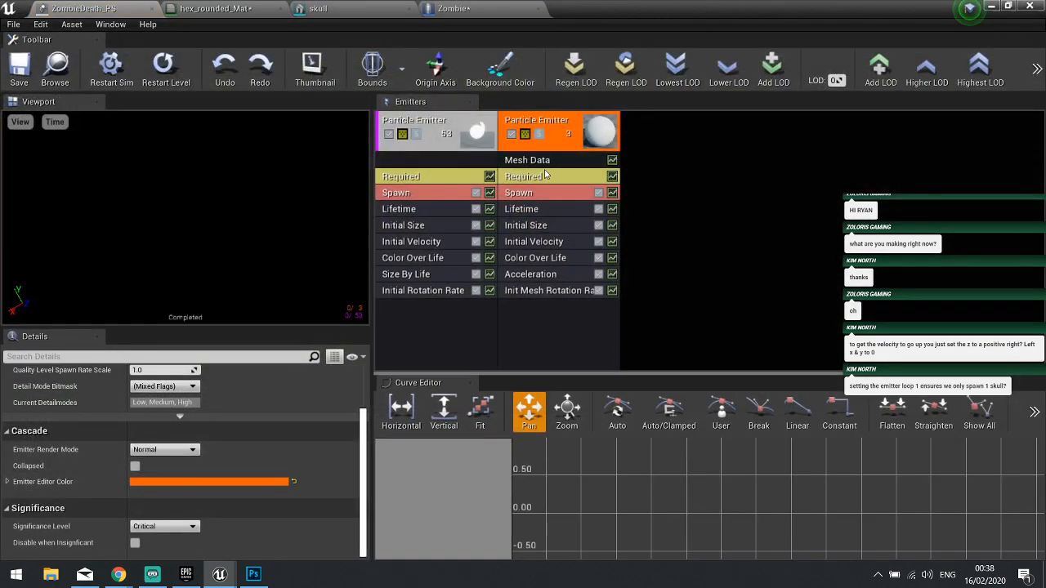
left_click(535, 226)
left_click(170, 424)
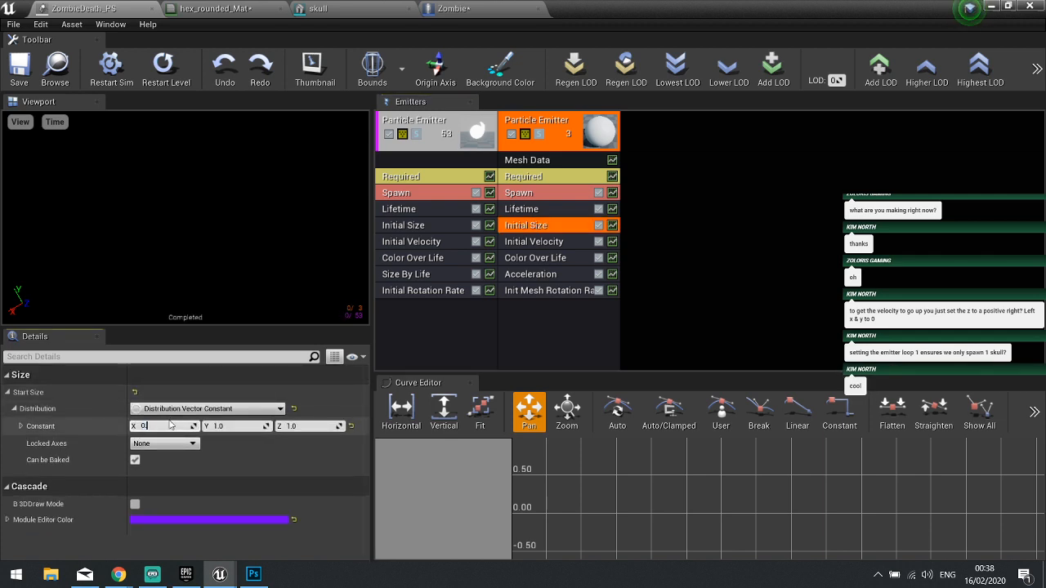
type("0.6")
key("Tab")
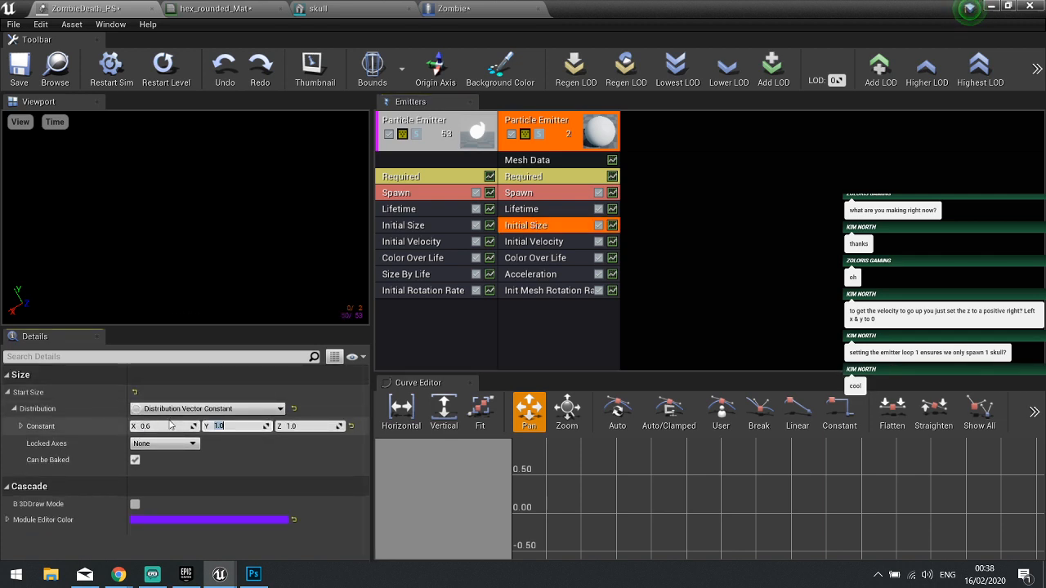
type("0.6")
key("Tab")
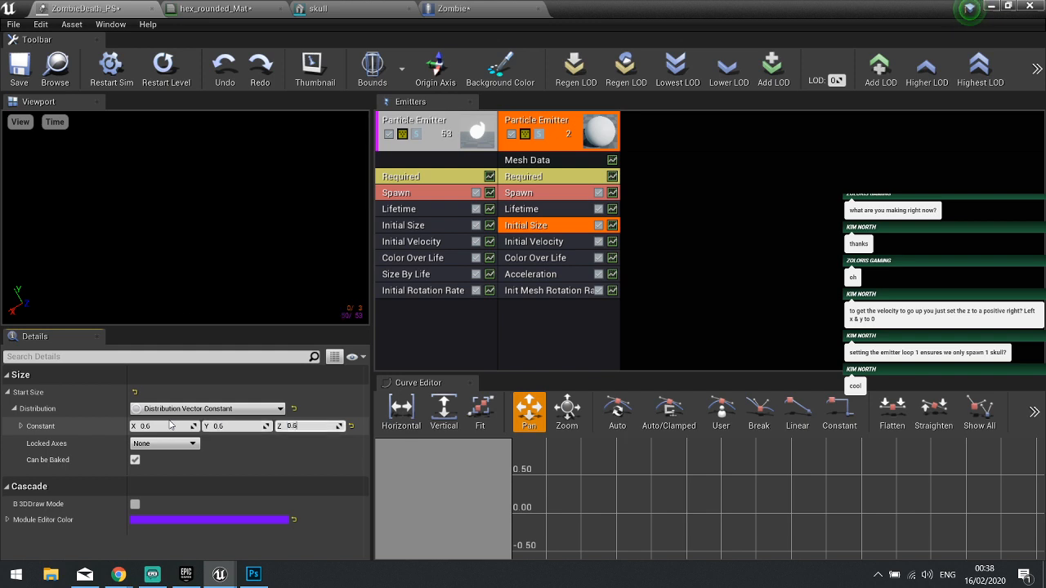
left_click(249, 234)
- Solo the flame emitter and set its Initial Size to a maximum of 300 and a minimum of 100 on X, Y and Z
left_click(417, 135)
left_click(319, 184)
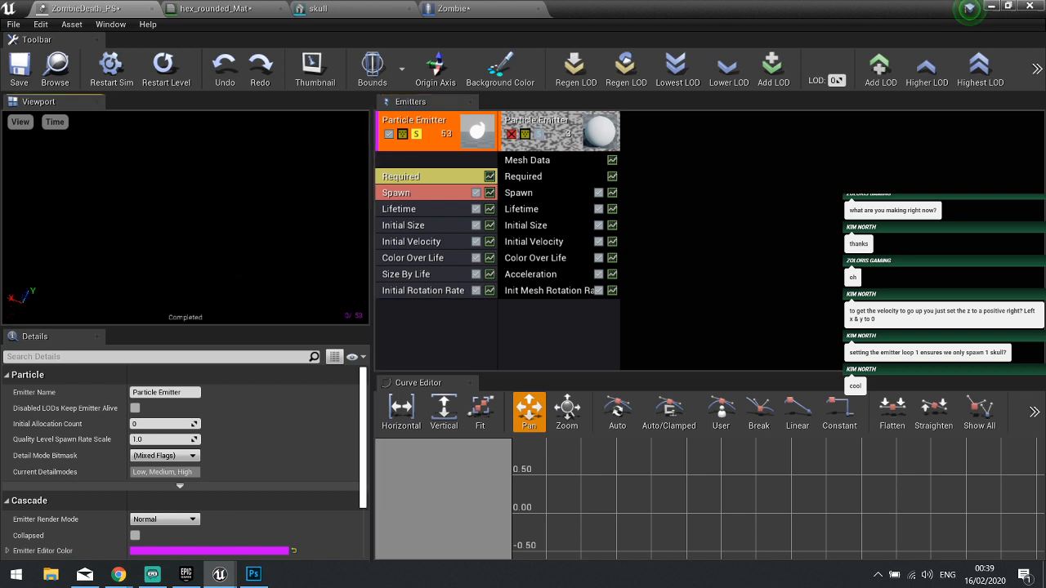
left_click(428, 231)
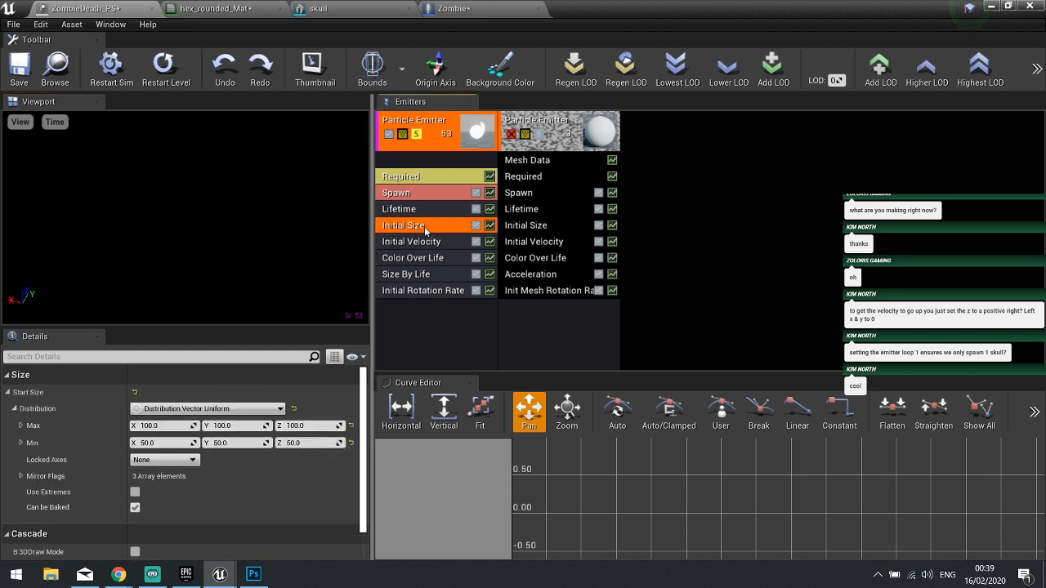
left_click(170, 426)
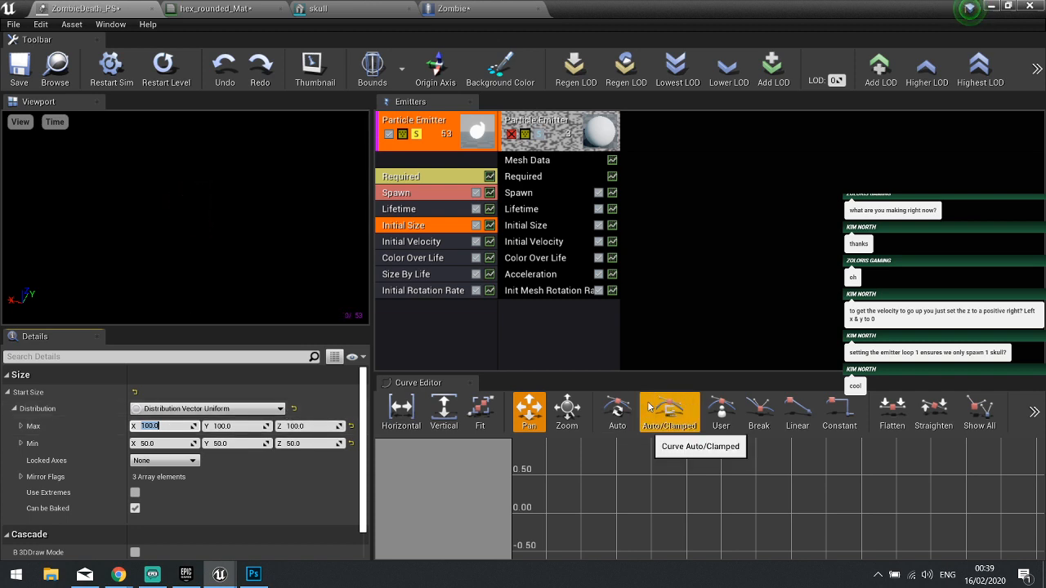
type("300")
key("Tab")
type("300")
key("Tab")
type("300")
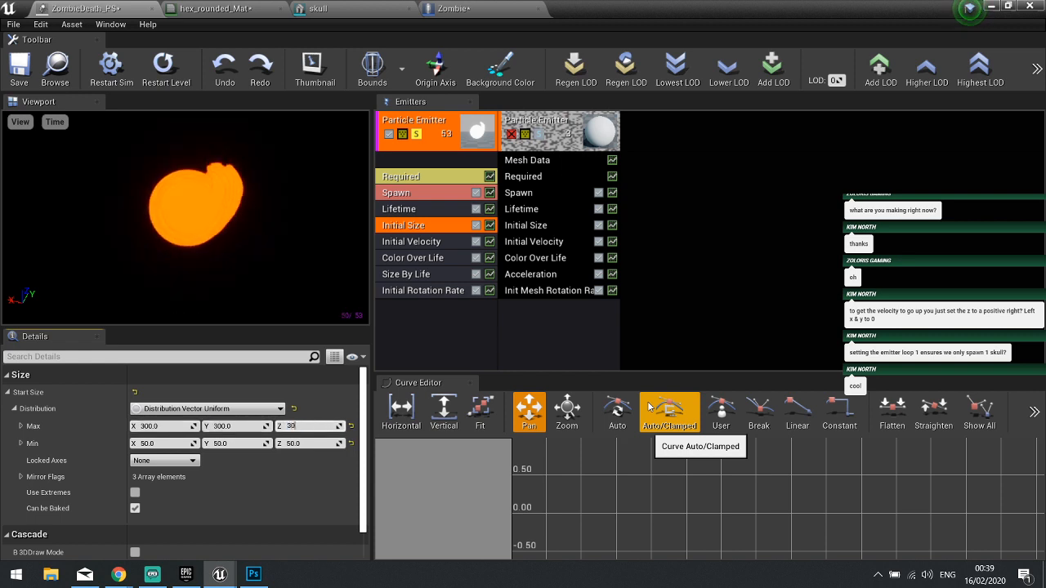
key("Tab")
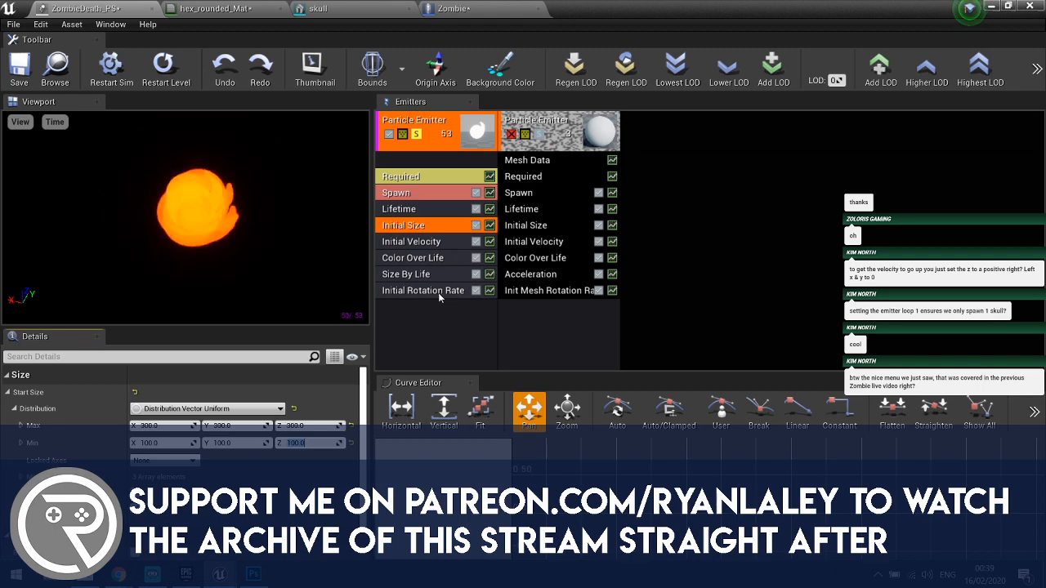
- Set the flame emitter's Initial Velocity maximum to 100 on X, 100 on Y and 200 on Z
left_click(409, 242)
left_click(155, 426)
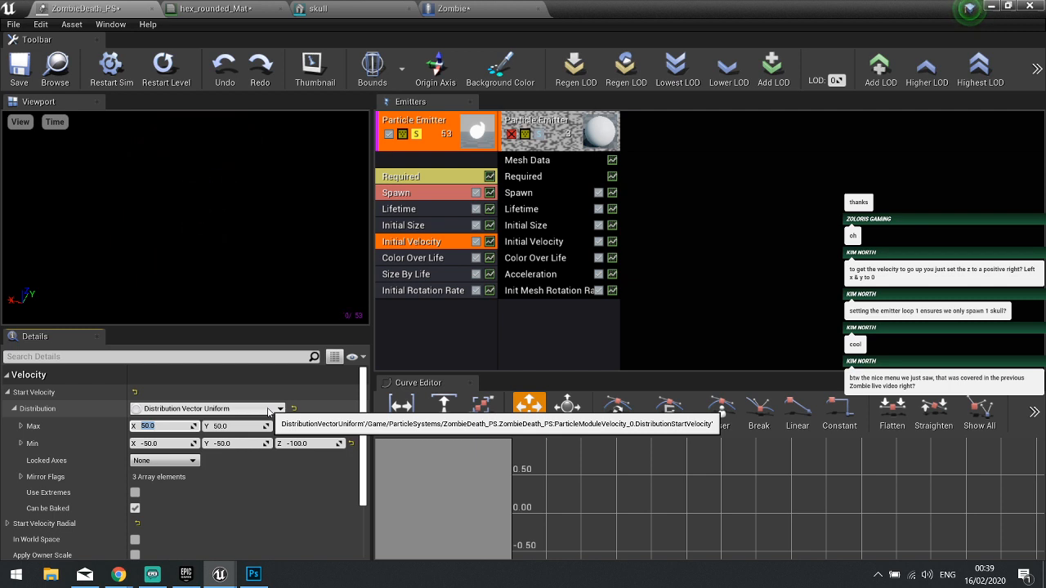
type("100")
key("Tab")
type("100")
key("Tab")
type("200")
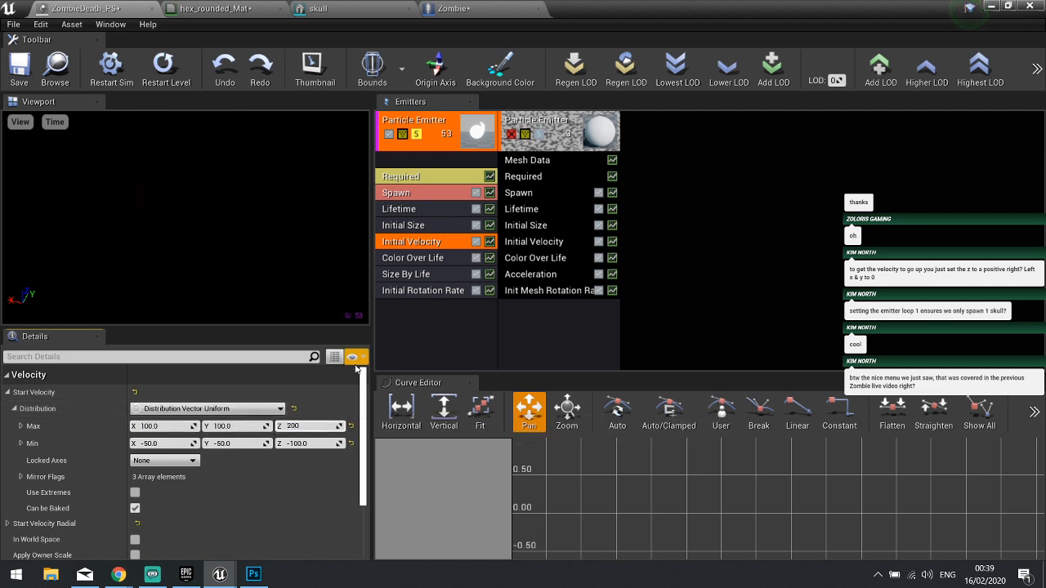
- Set the flame's Initial Velocity minimum to -100, -100 and -200 on X, Y and Z, and save the particle system with both emitters enabled
key("Tab")
type("-100")
key("Tab")
type("-100")
key("Tab")
type("-200")
key("Return")
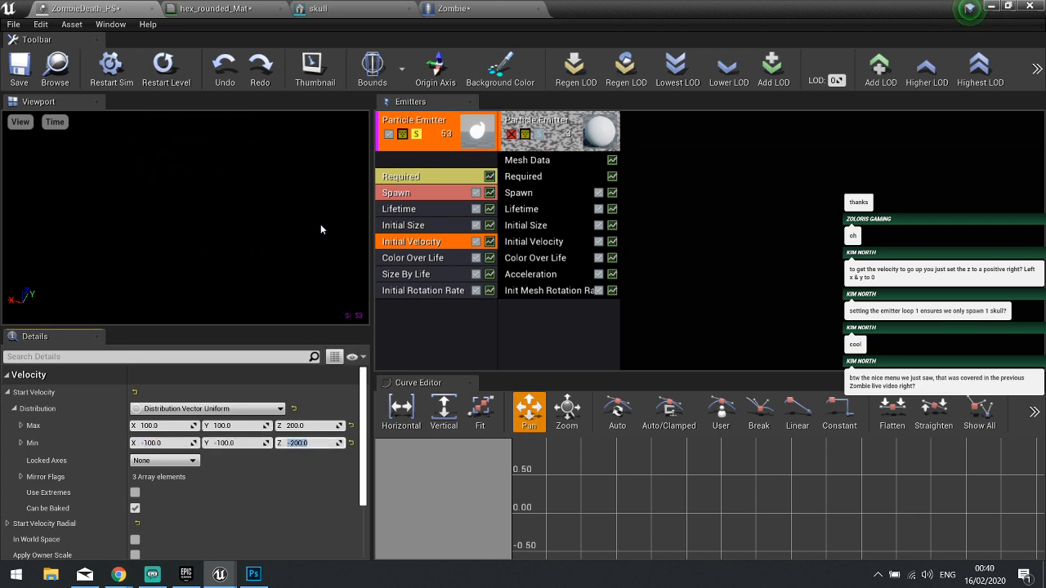
left_click(20, 68)
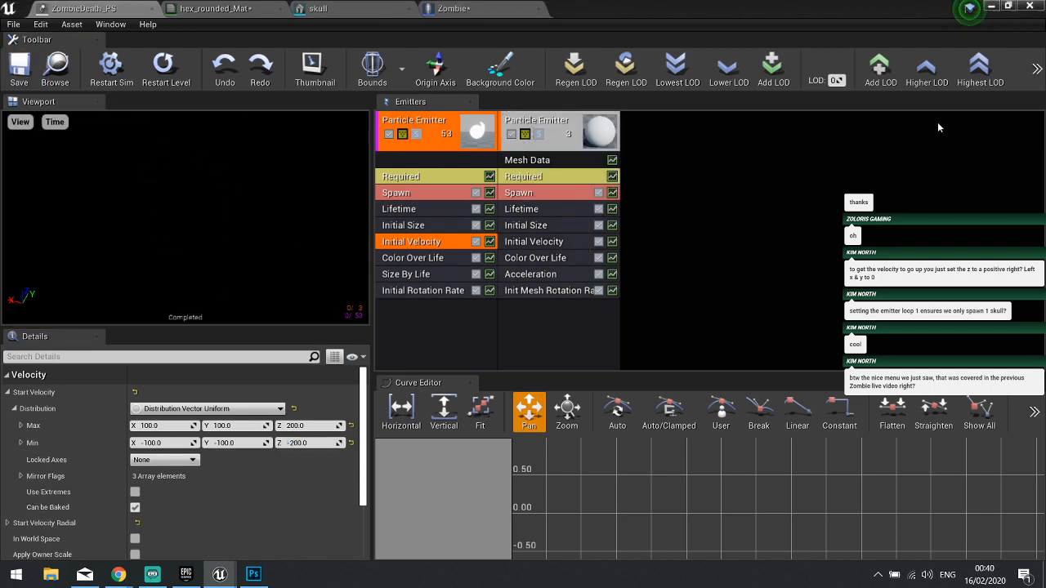
- Play Level1 from the level editor and shoot zombies with the squirt gun to check the enlarged flame burst and skull
left_click(991, 6)
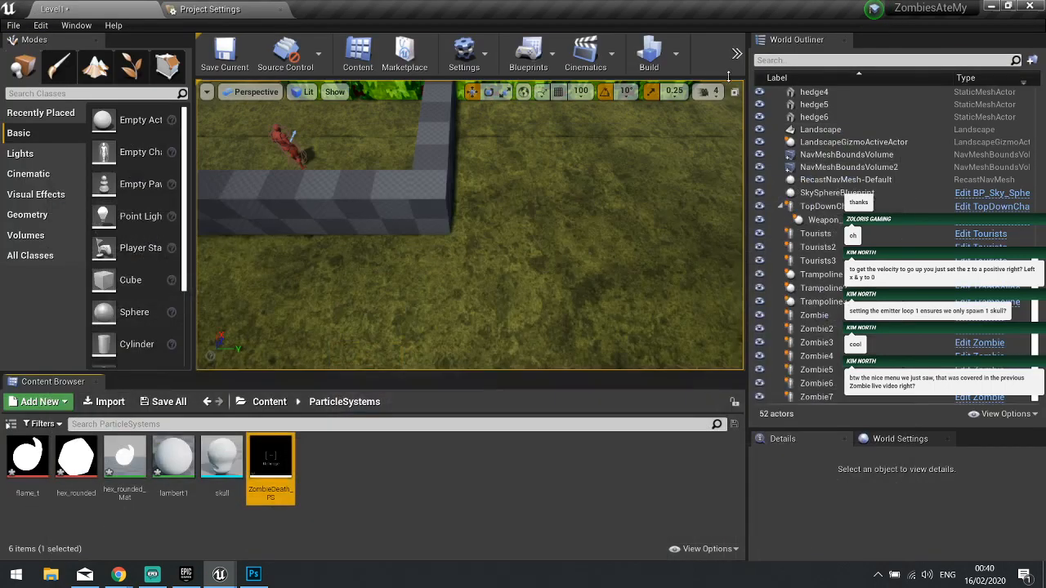
left_click(737, 55)
left_click(785, 82)
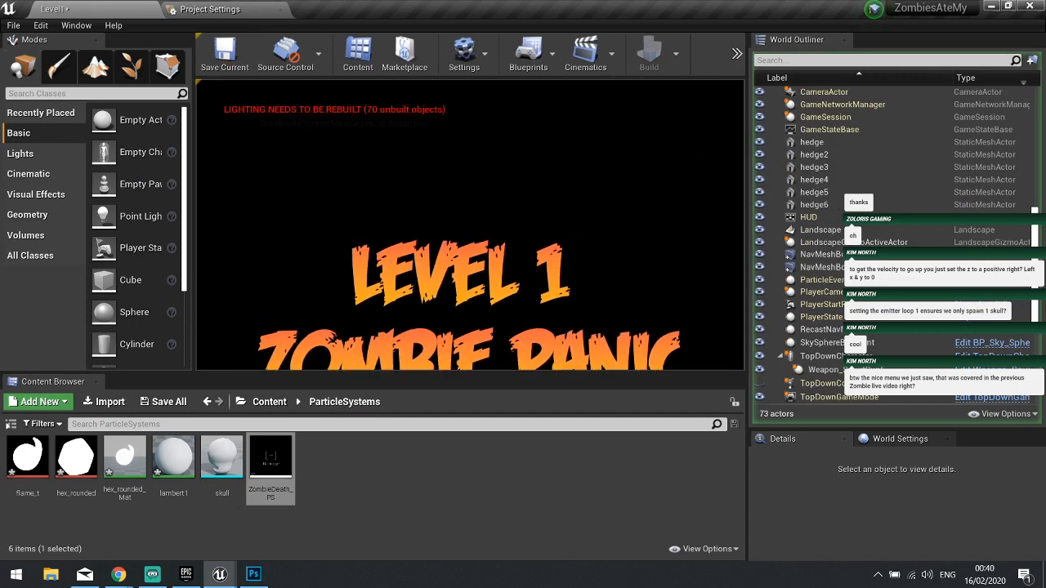
key("w")
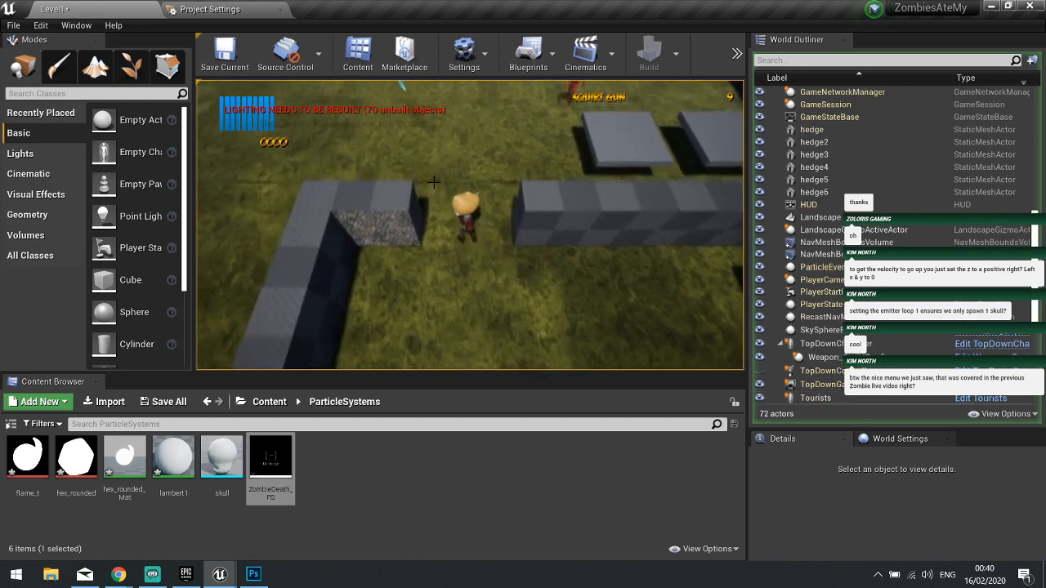
left_click(562, 165)
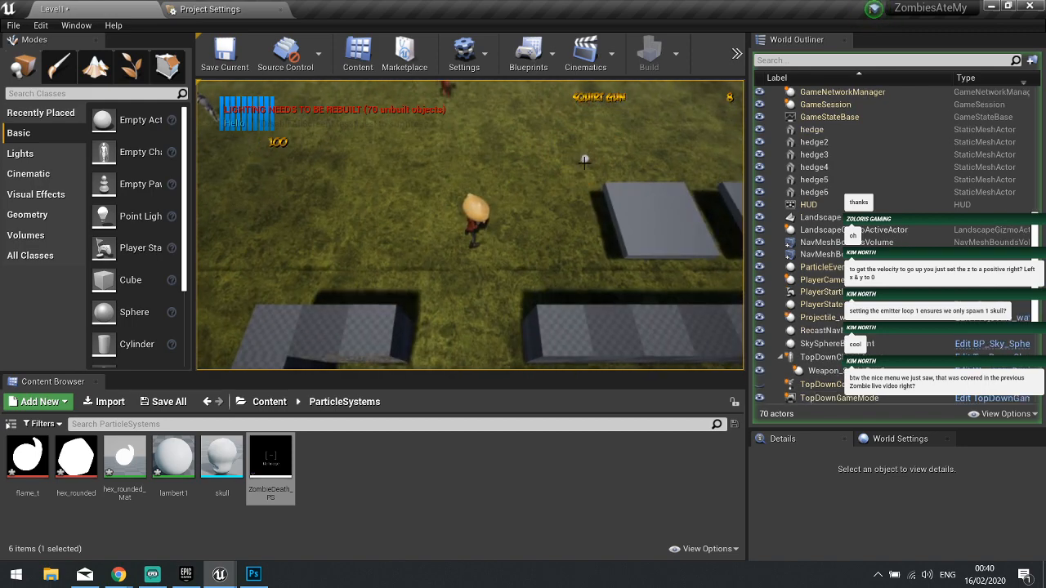
key("w")
key("w")
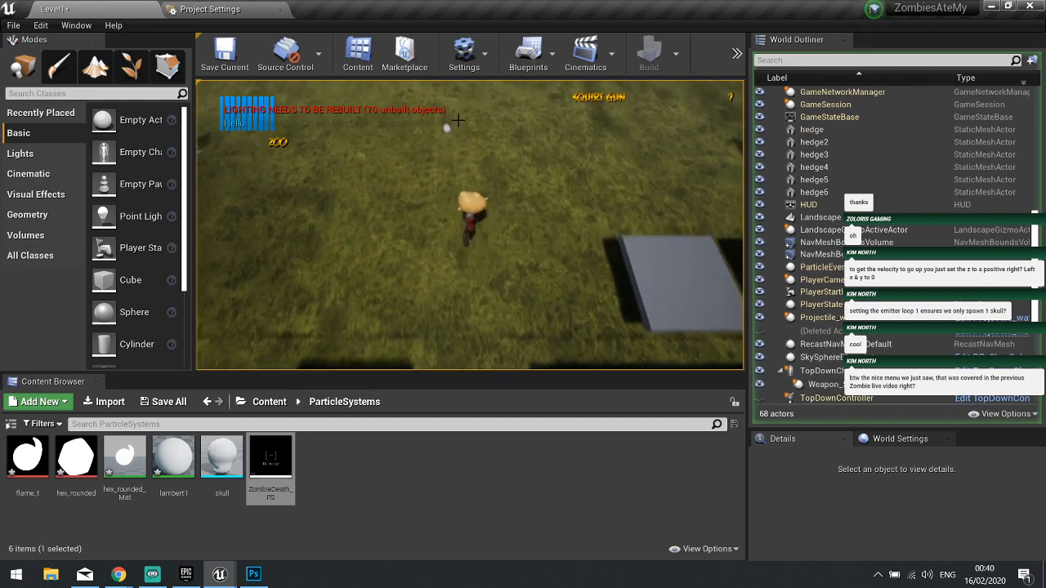
key("d")
left_click(658, 158)
key("w")
left_click(674, 169)
key("a")
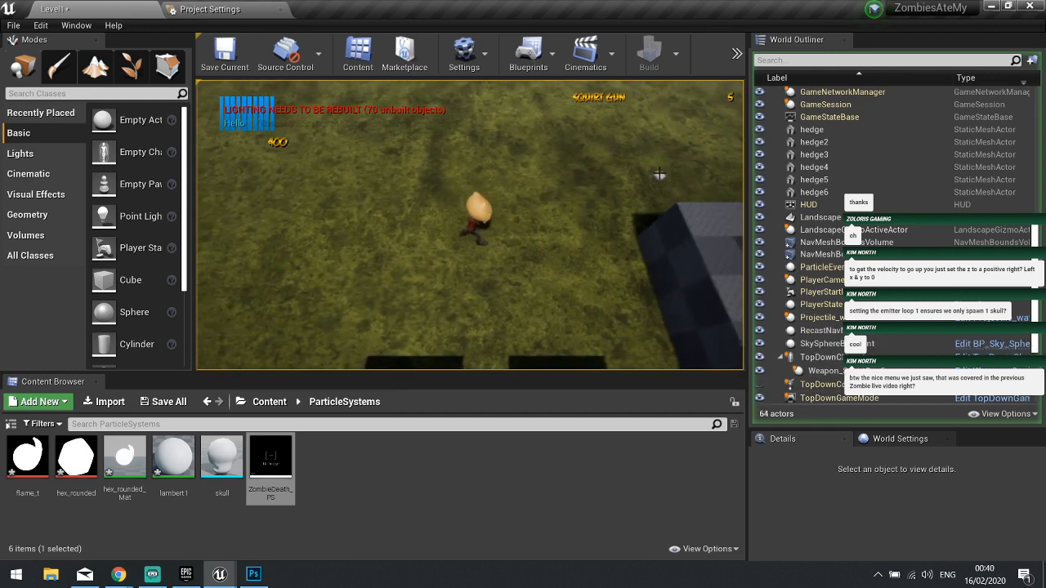
key("a")
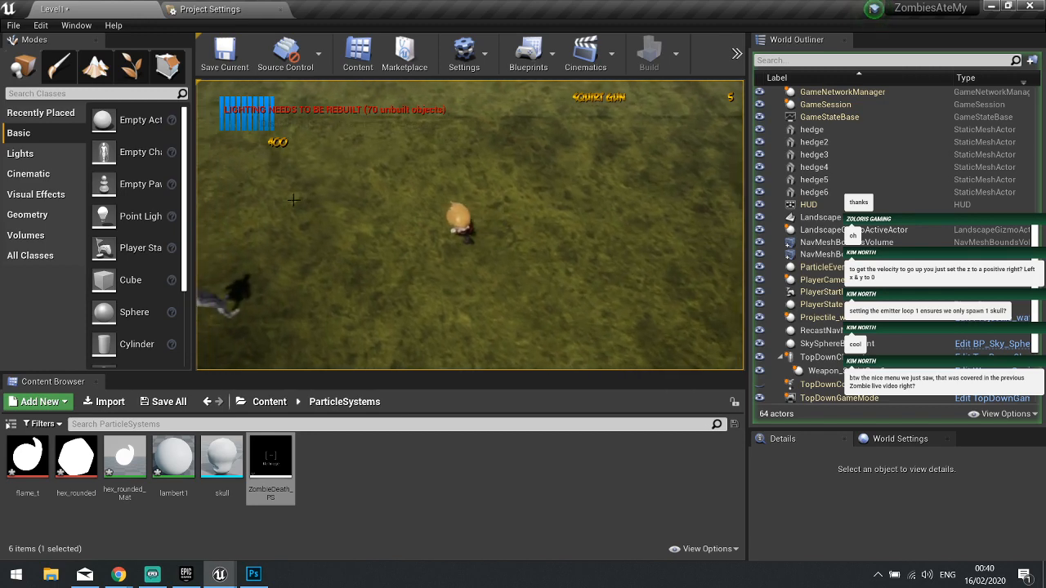
key("a")
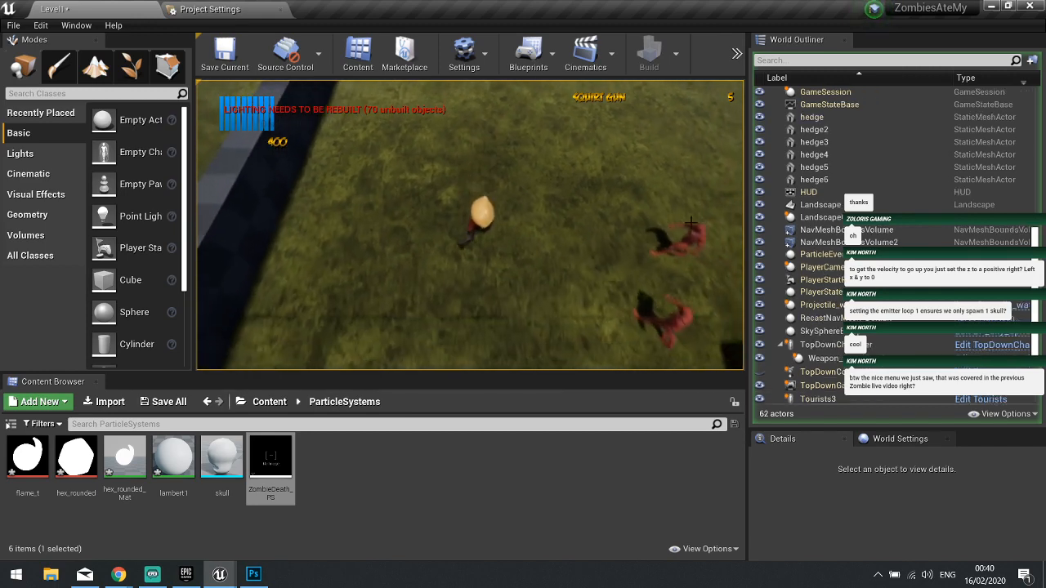
left_click(699, 212)
key("d")
key("s")
left_click(633, 145)
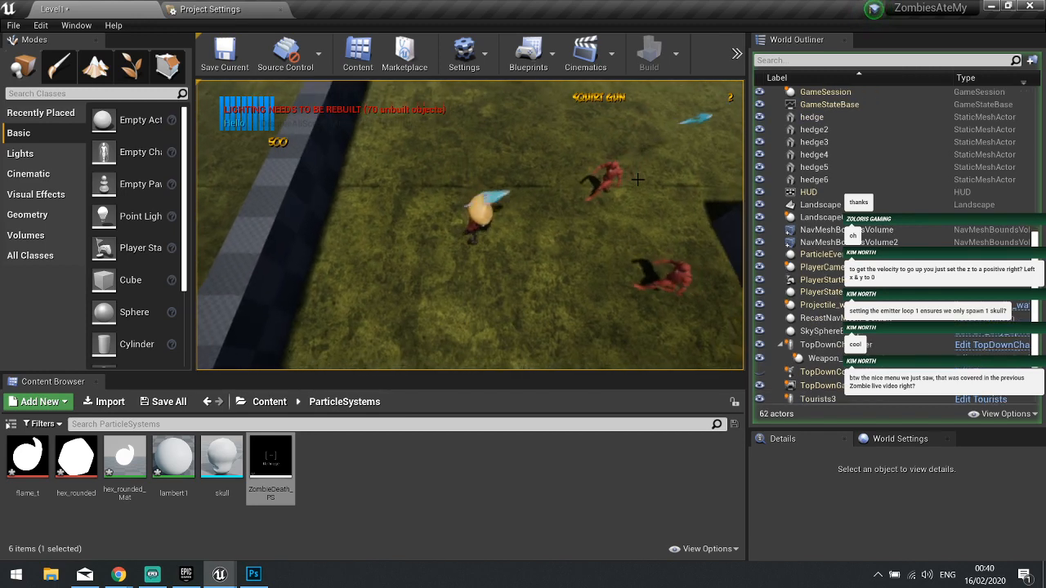
left_click(617, 188)
left_click(618, 185)
key("s")
left_click(606, 178)
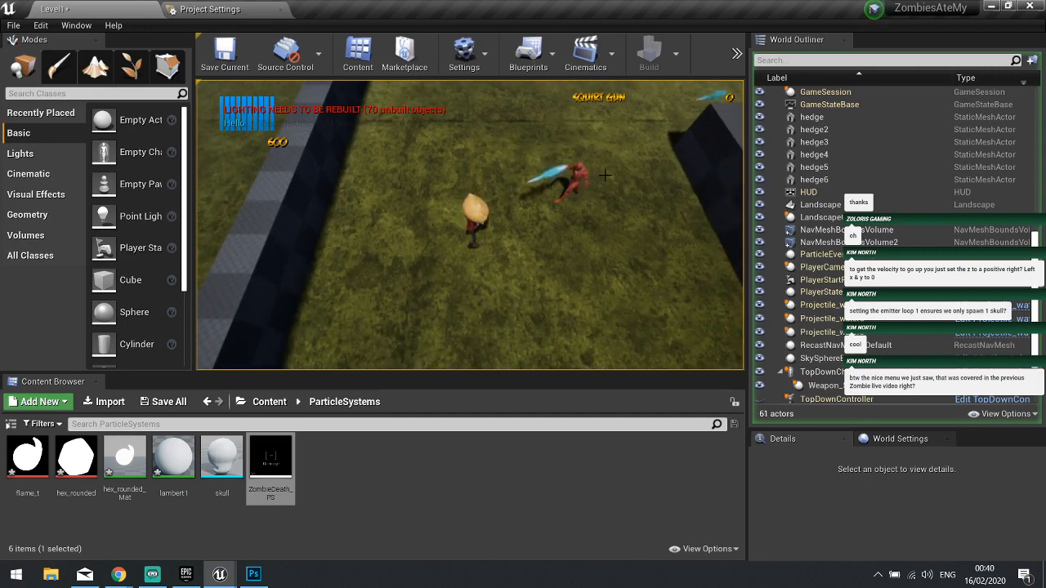
- Move the character through the level to watch the zombie death effect, and end the play session
key("w")
key("d")
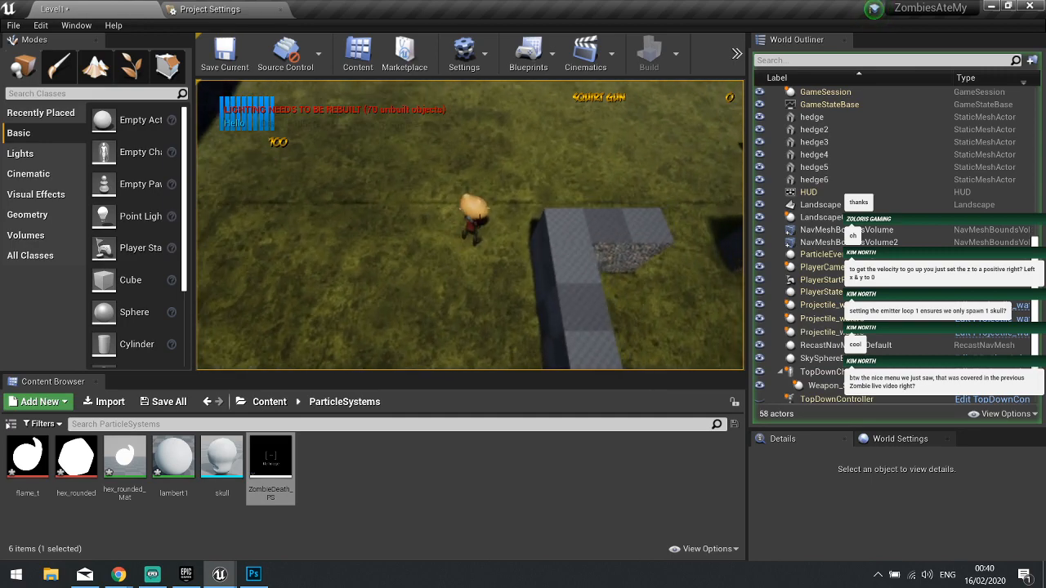
key("Escape")
- Open the ZombieDeath_PS particle system and edit the skull emitter's initial size
double_click(260, 463)
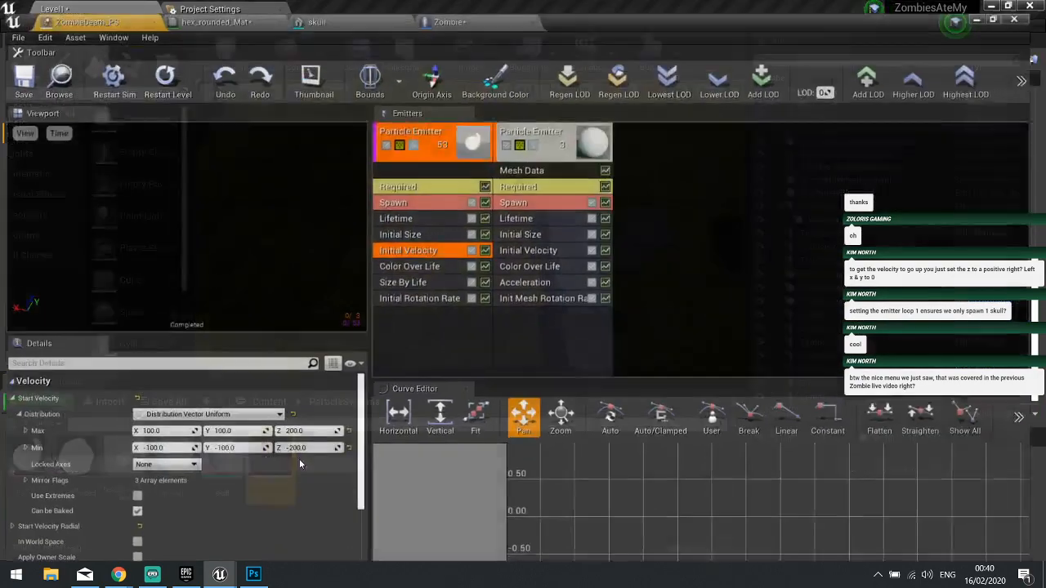
left_click(532, 182)
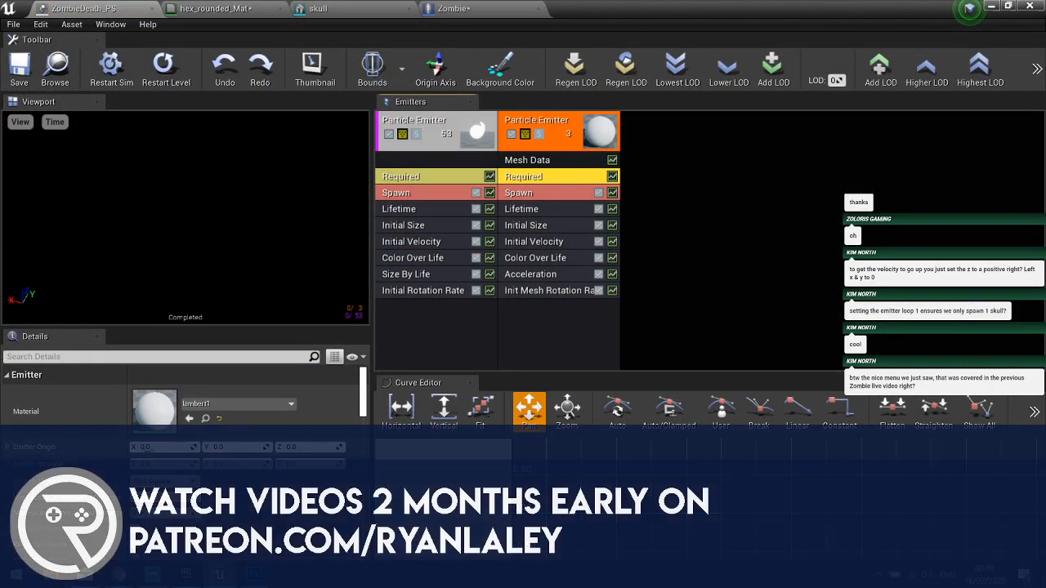
left_click(523, 225)
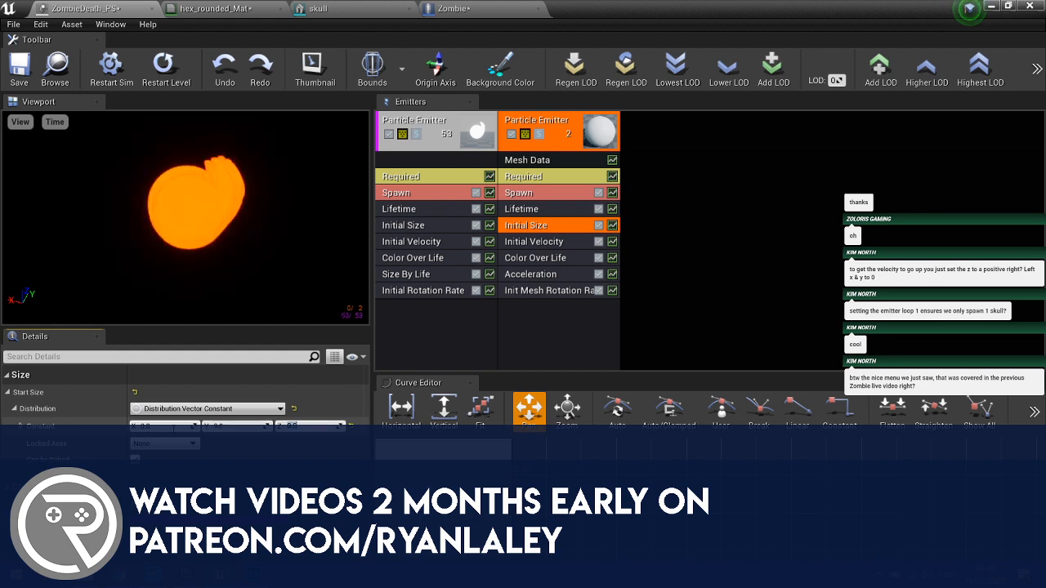
- Set the flame emitter's start size to a maximum of 150 and a minimum of 75 on all axes, and save the particle system
left_click(396, 226)
left_click(169, 424)
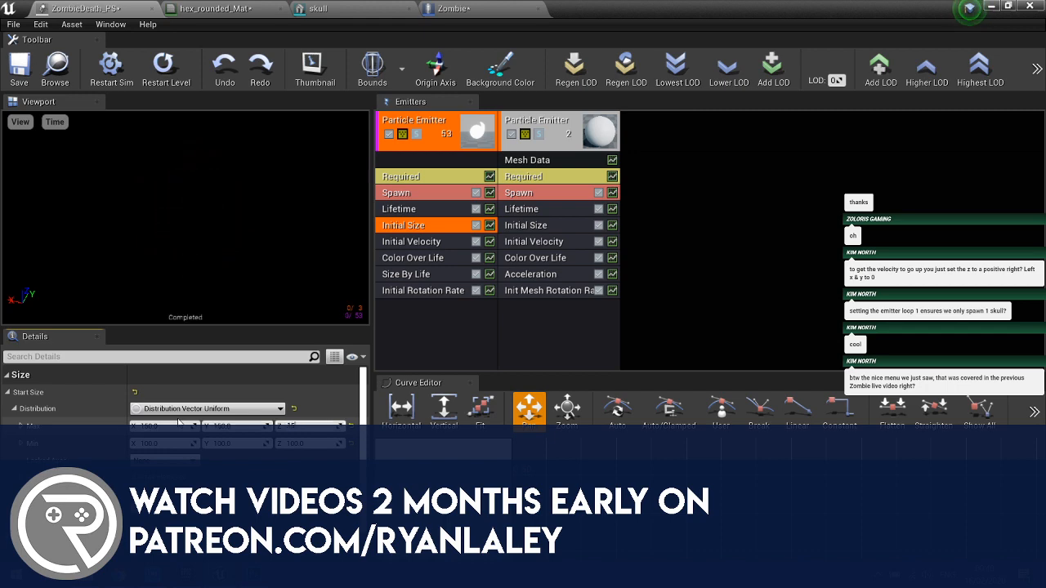
type("75")
key("Tab")
type("75")
key("Tab")
type("75")
key("Return")
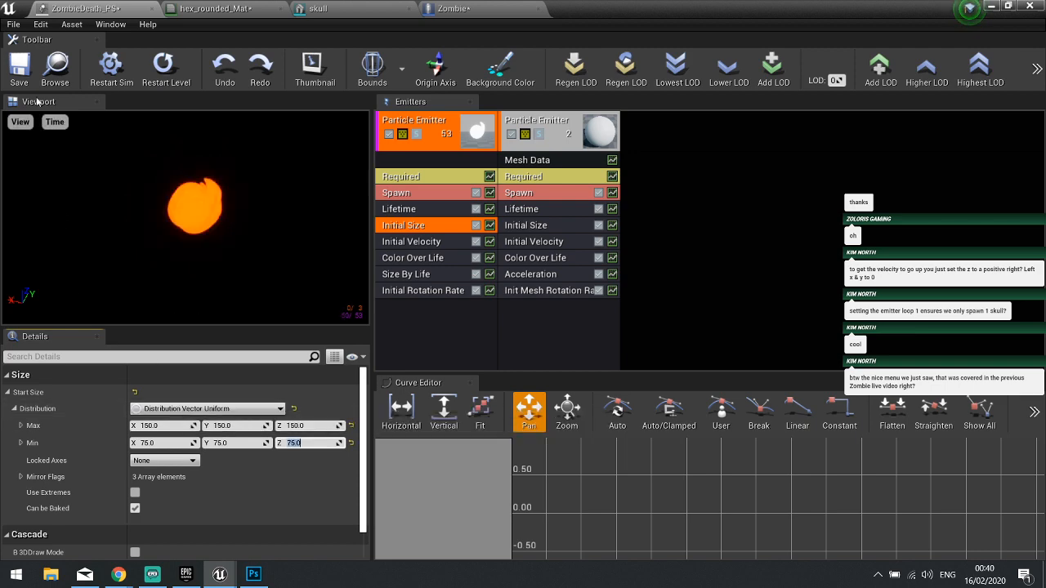
left_click(18, 67)
- Play-test Level 1 by shooting zombies around the map to check the resized death effect, and stop the session
left_click(989, 8)
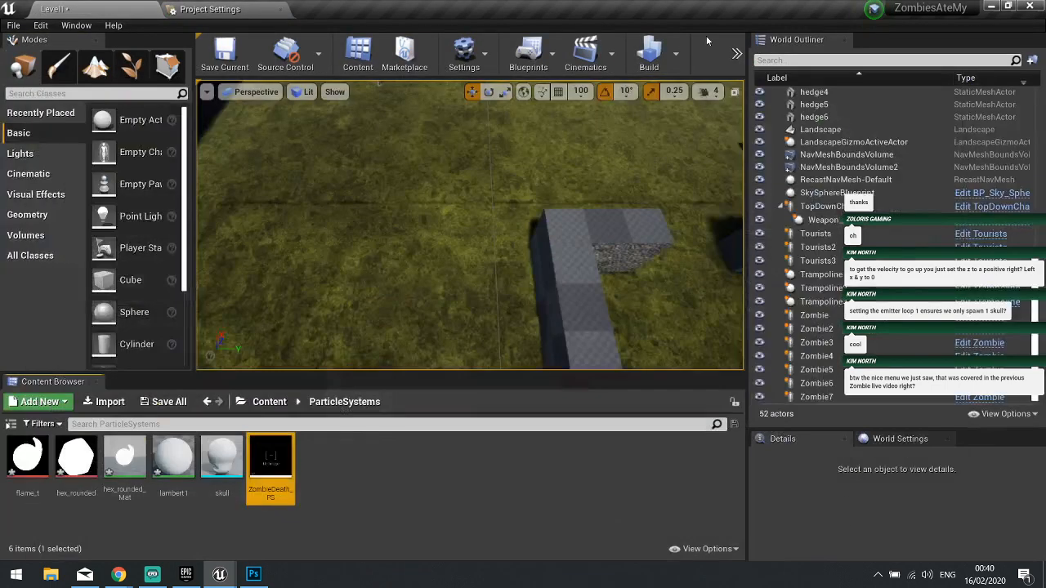
left_click(737, 54)
left_click(768, 83)
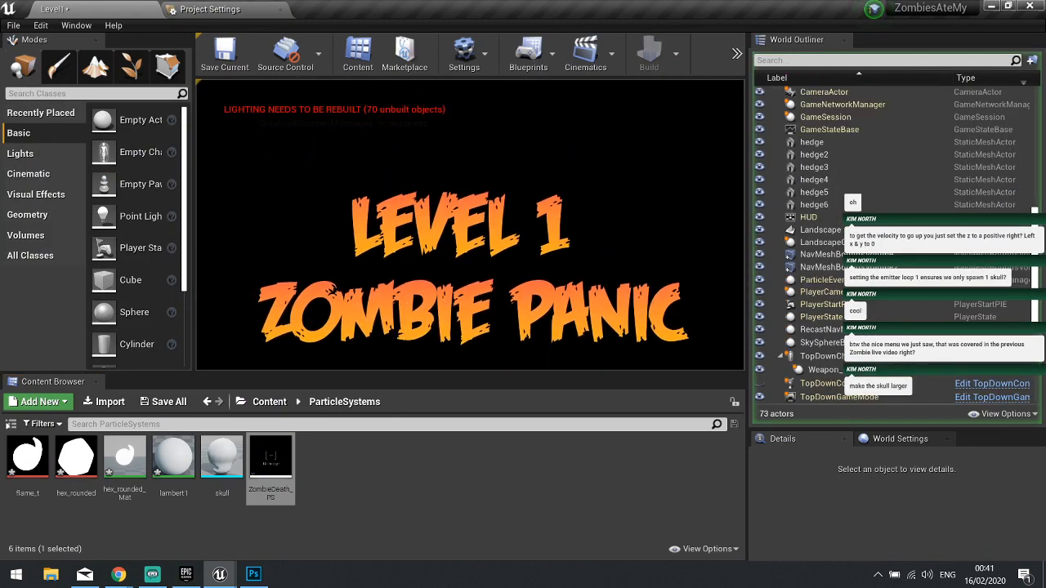
key("a")
key("w")
left_click(627, 169)
key("w")
left_click(285, 158)
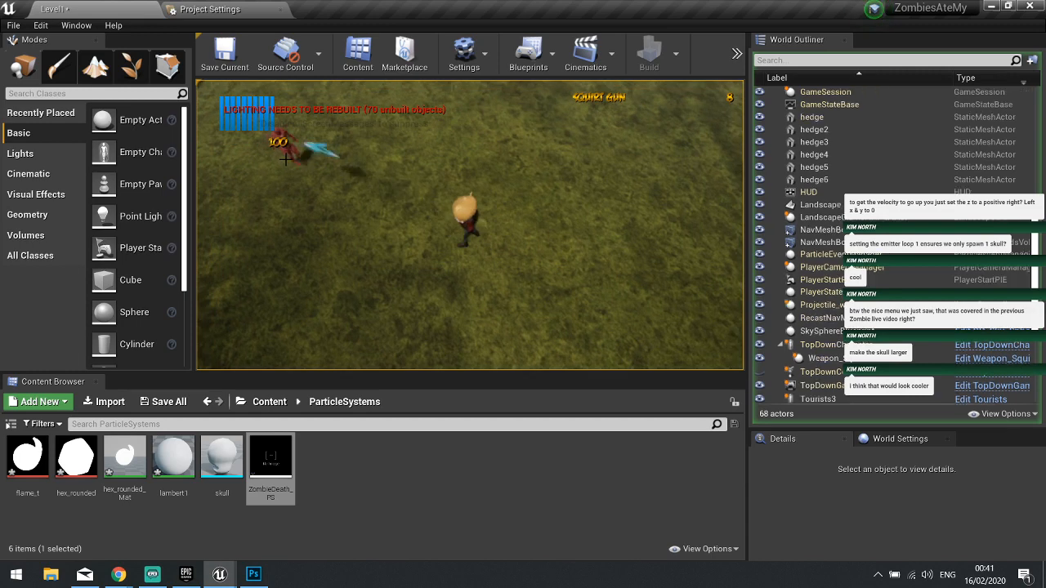
key("w")
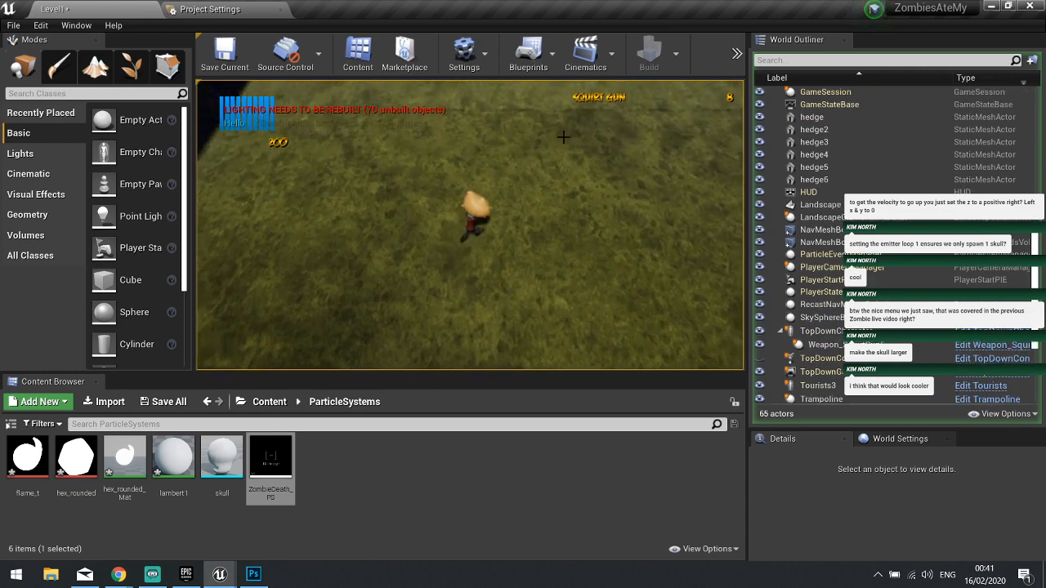
key("d")
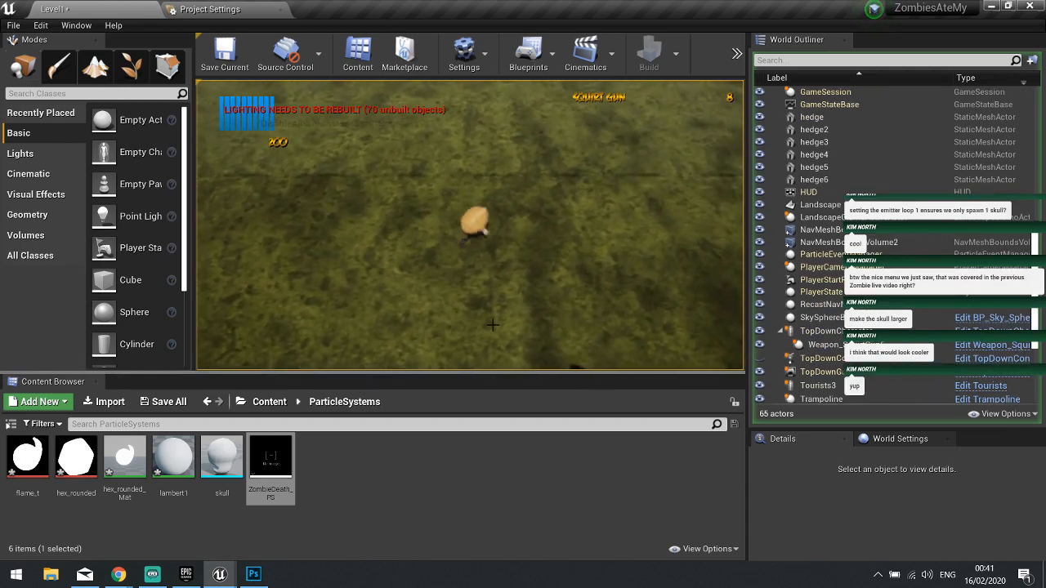
left_click(518, 265)
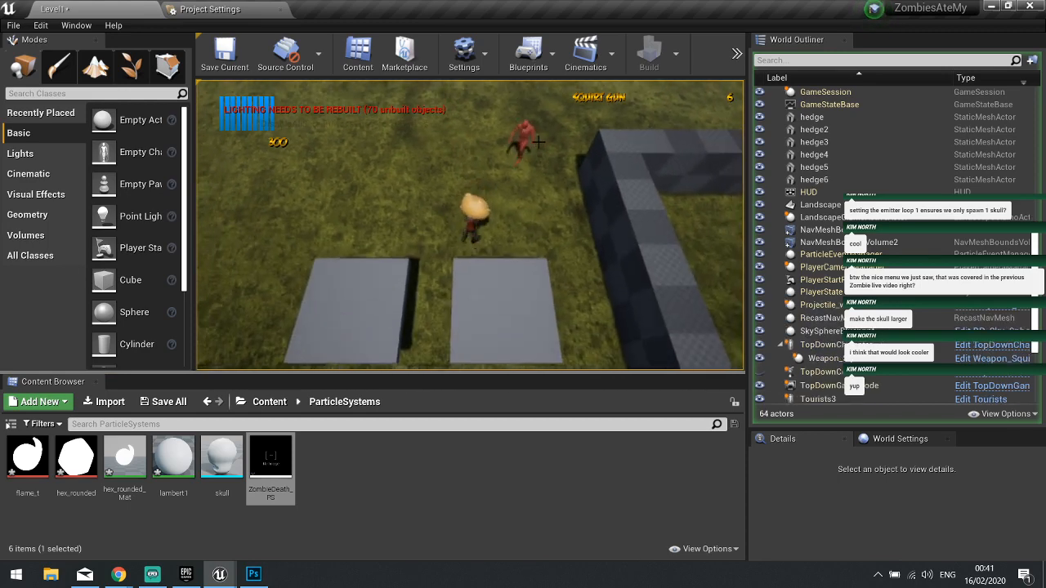
key("a")
key("s")
left_click(392, 223)
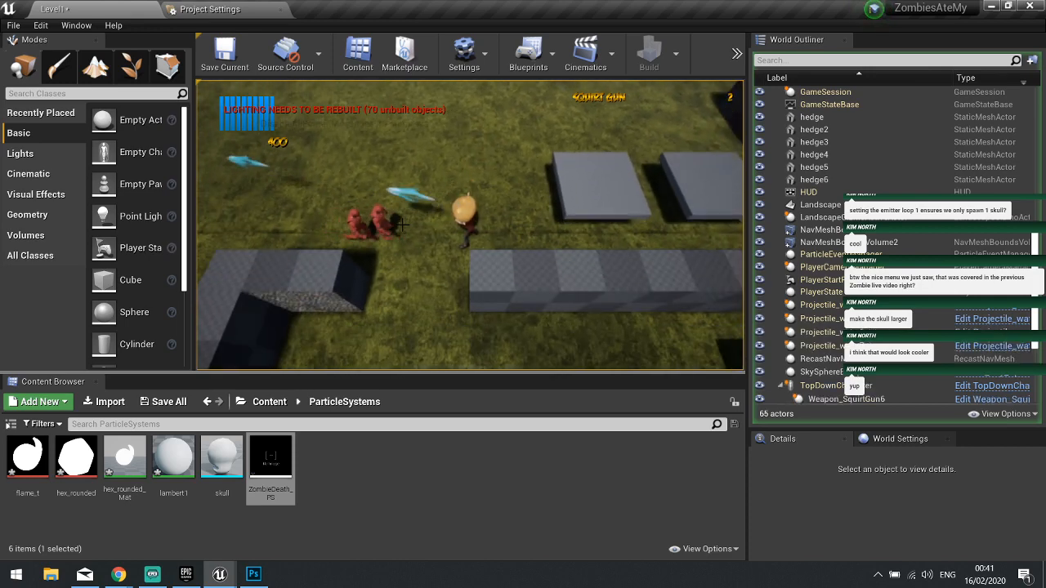
key("s")
key("s")
key("d")
key("w")
key("a")
key("w")
key("a")
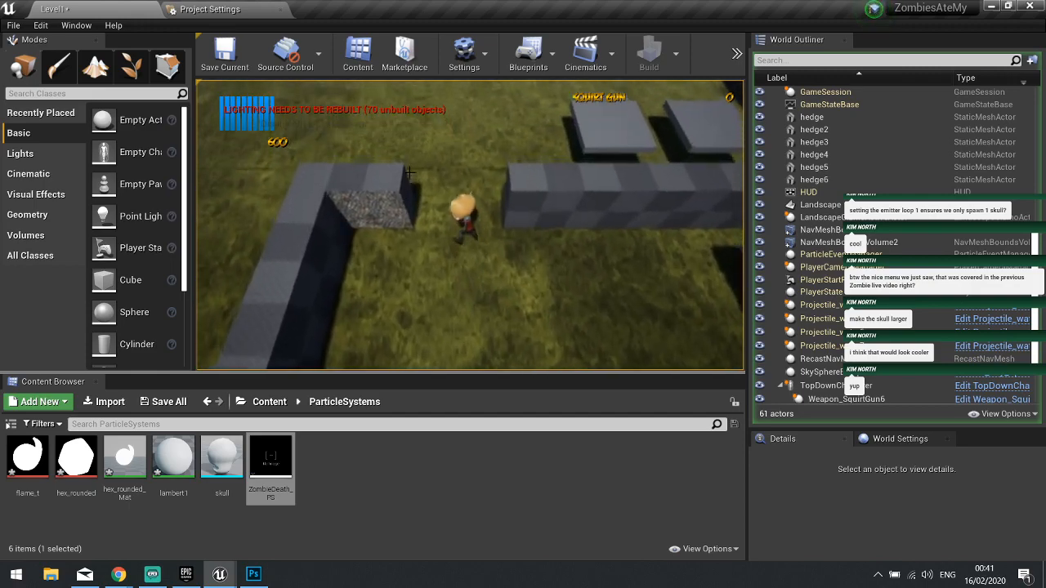
key("Escape")
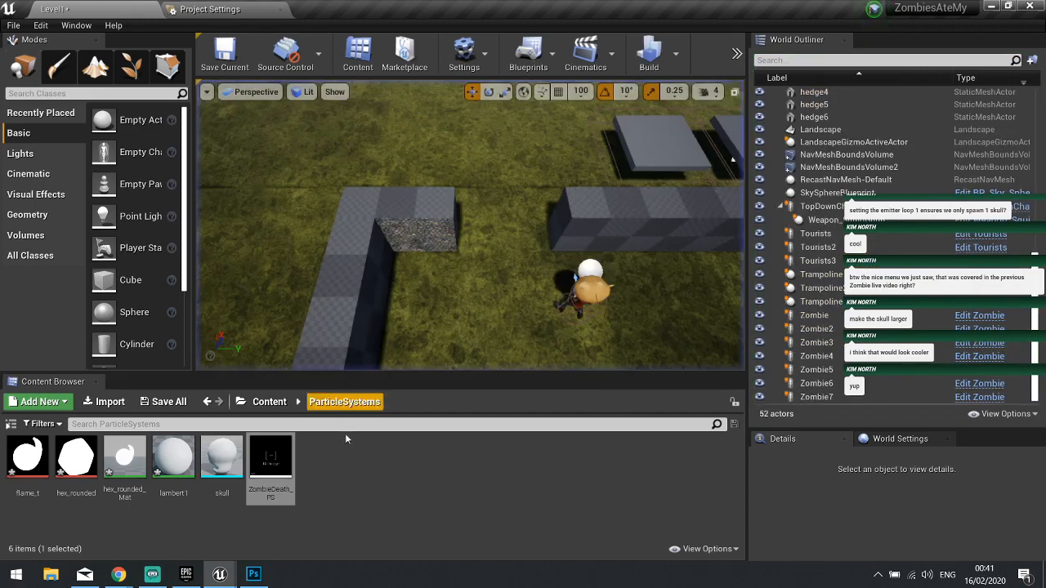
- Switch to Chrome and search Google Images for "scorch mark"
left_click(118, 574)
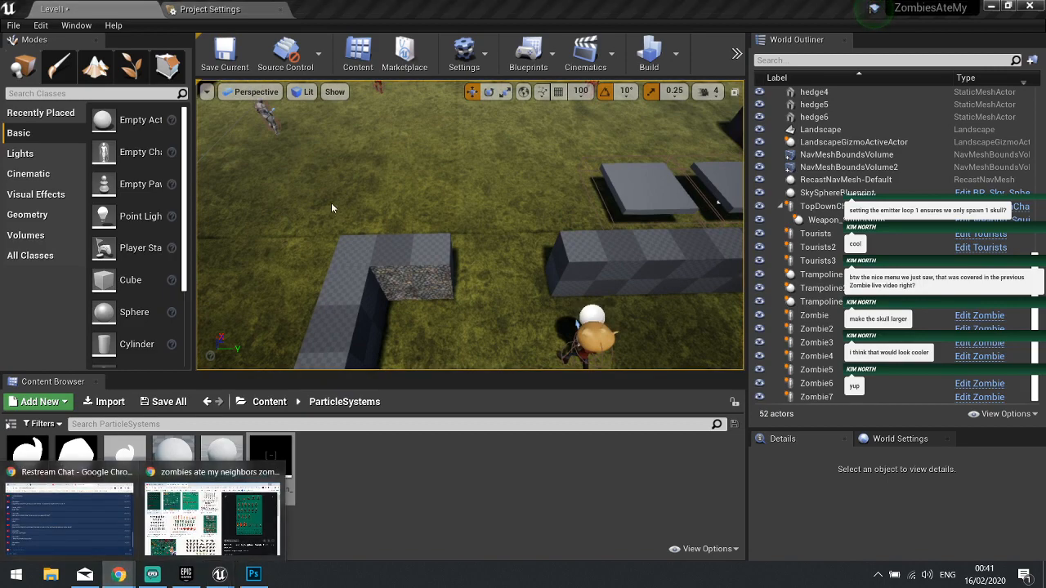
left_click(228, 475)
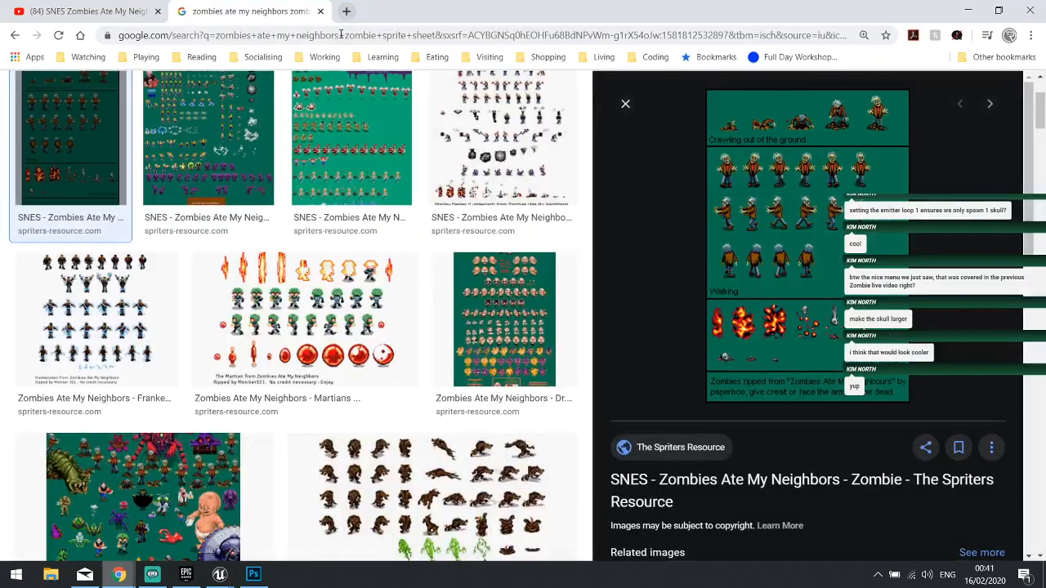
scroll(374, 302, "up", 2)
left_click_drag(373, 102, 65, 111)
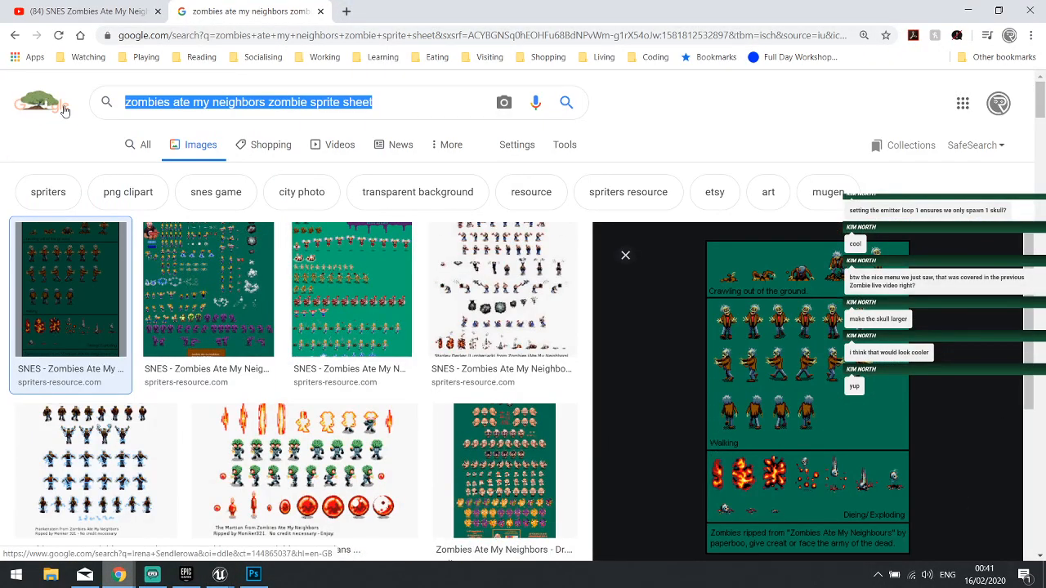
type("scorch mark")
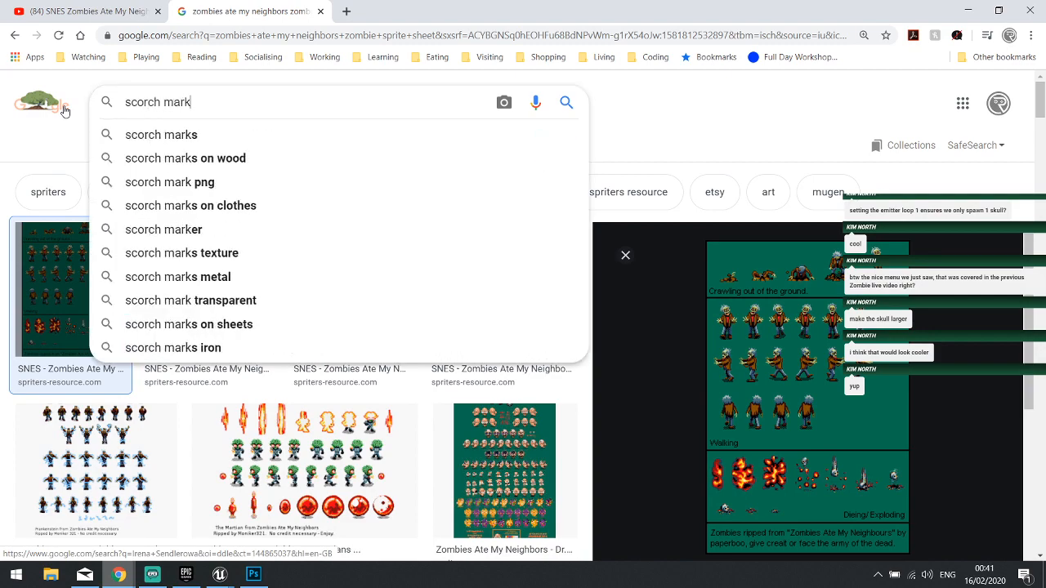
key("Return")
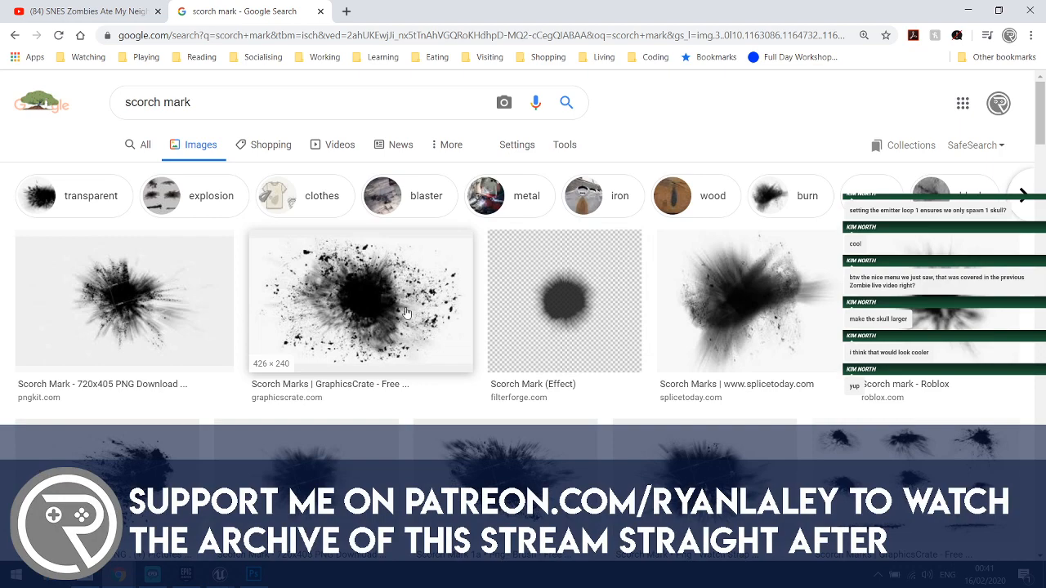
- Open the Roblox scorch mark image from the results and save it to the Desktop as the PNG scorch1
scroll(412, 320, "down", 3)
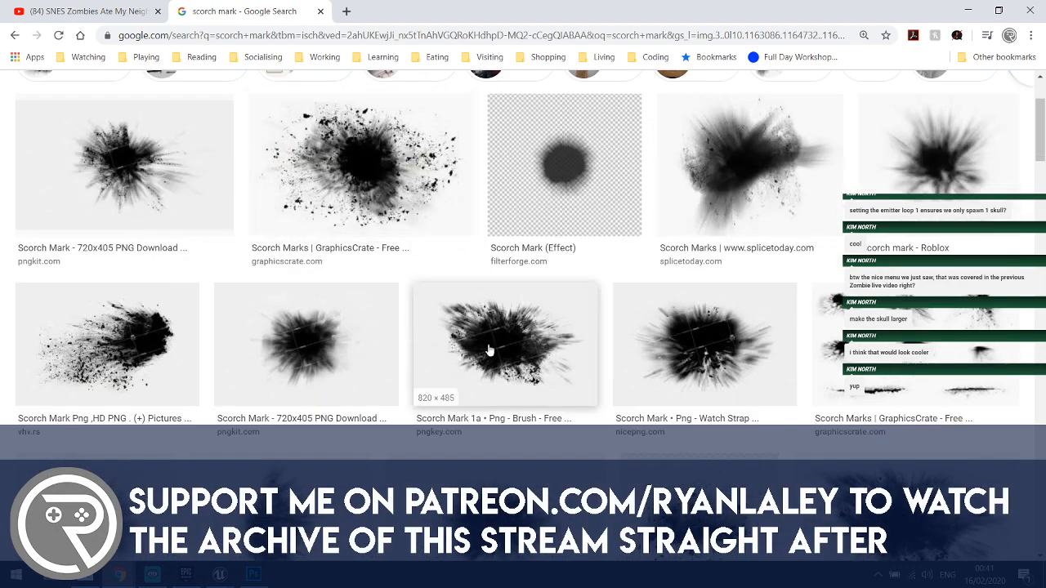
left_click(921, 188)
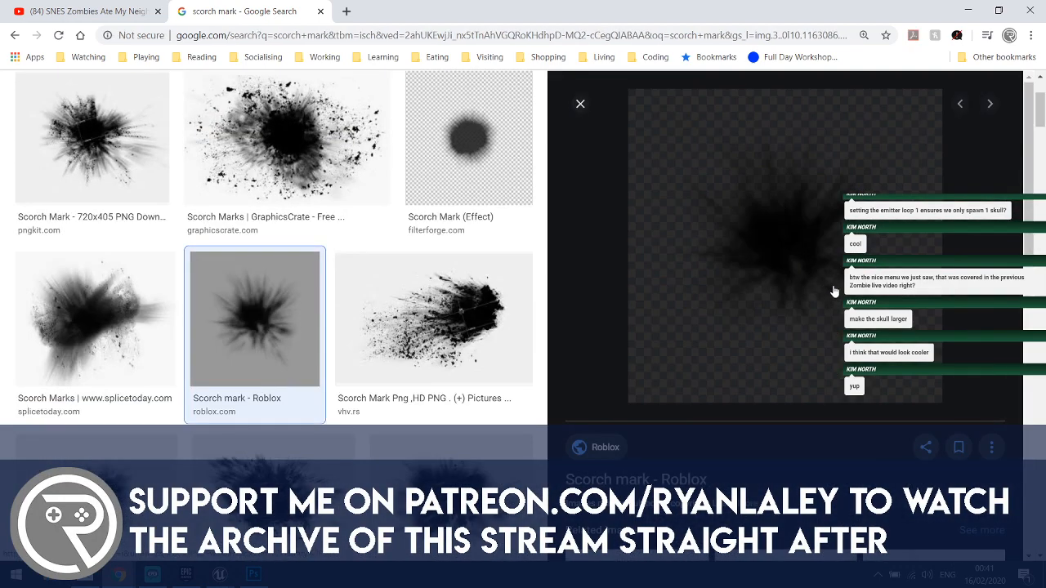
right_click(789, 247)
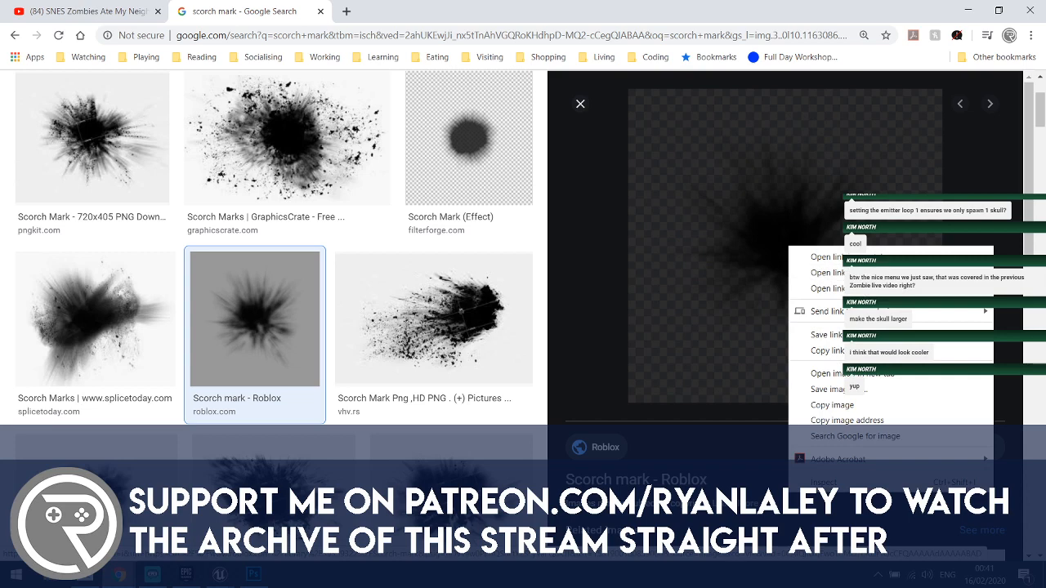
left_click(846, 390)
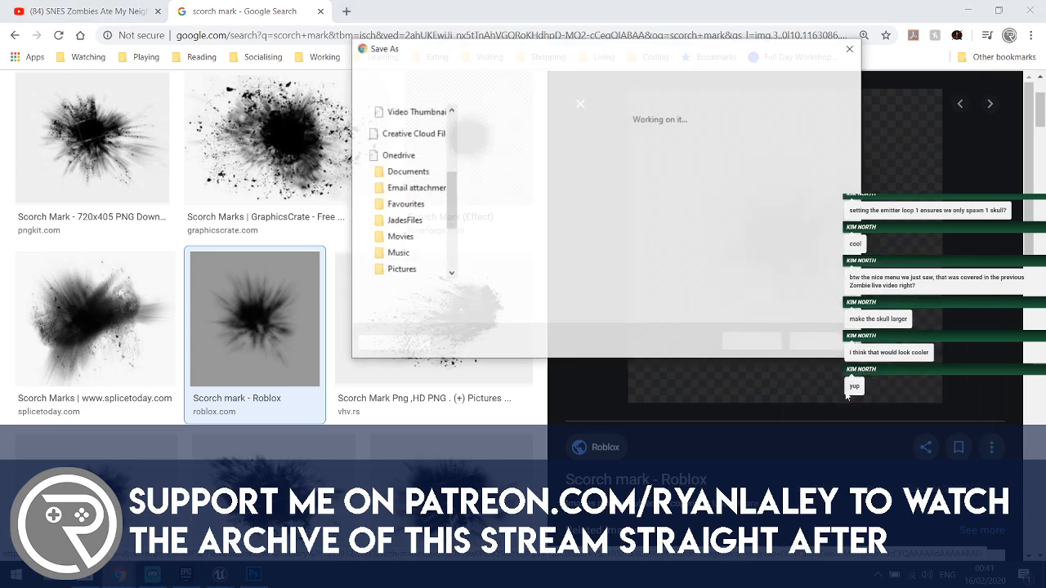
type("scorch")
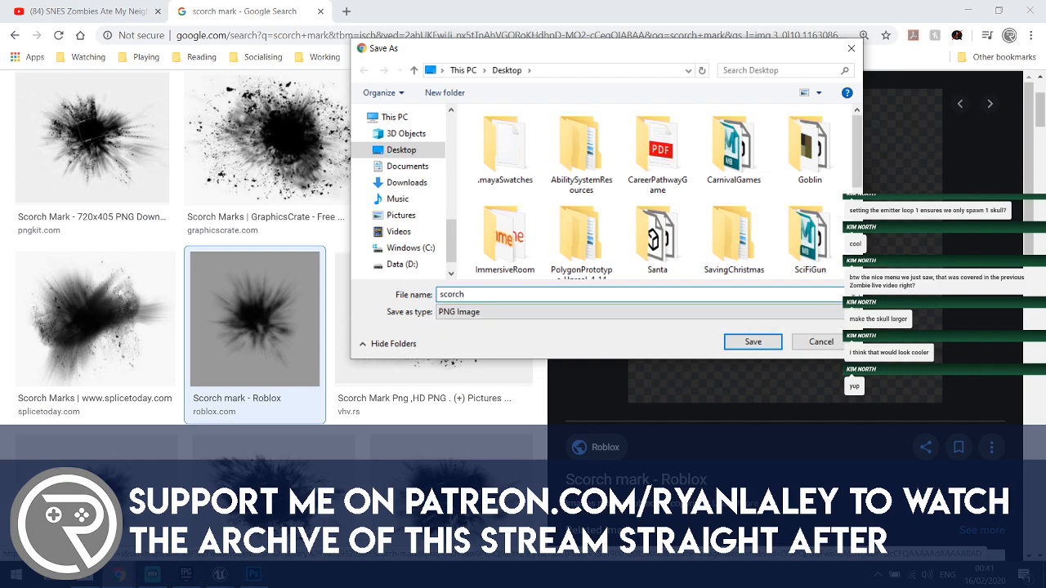
type("1")
key("Return")
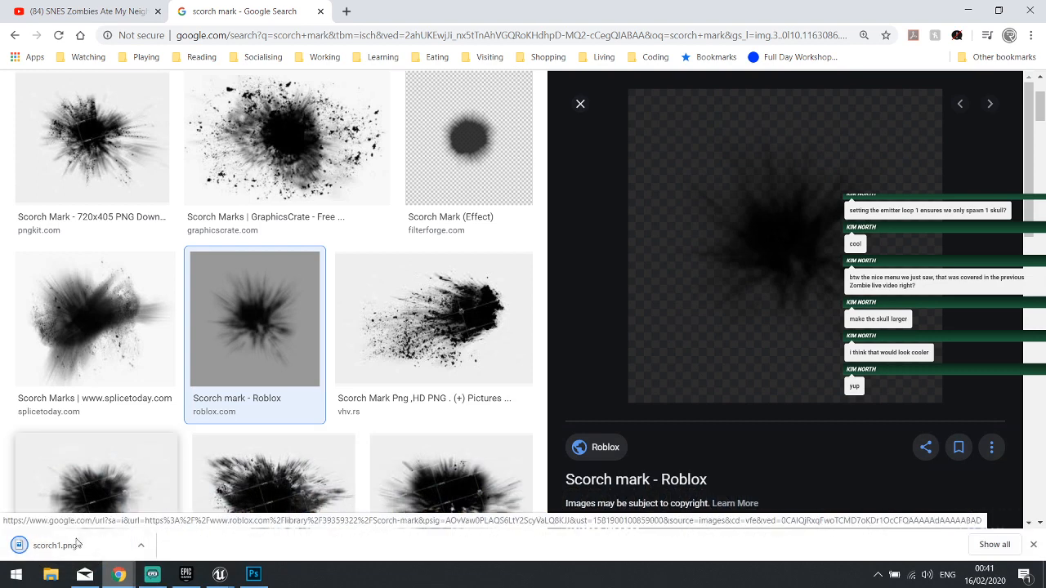
- Switch back to Unreal Engine and import the scorch1 image from the Desktop into the ParticleSystems folder
mouse_move(253, 575)
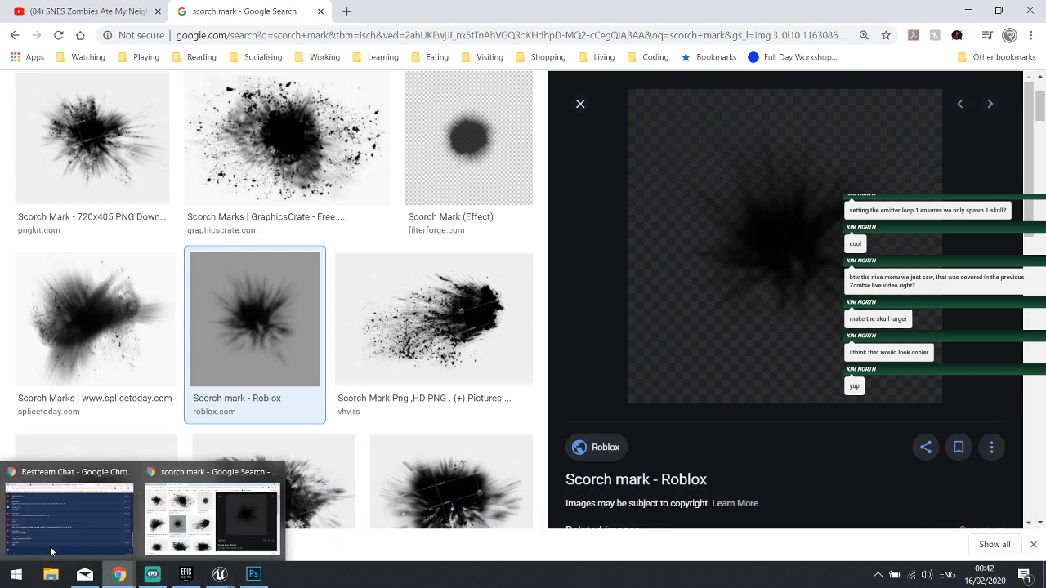
left_click(220, 575)
left_click(253, 510)
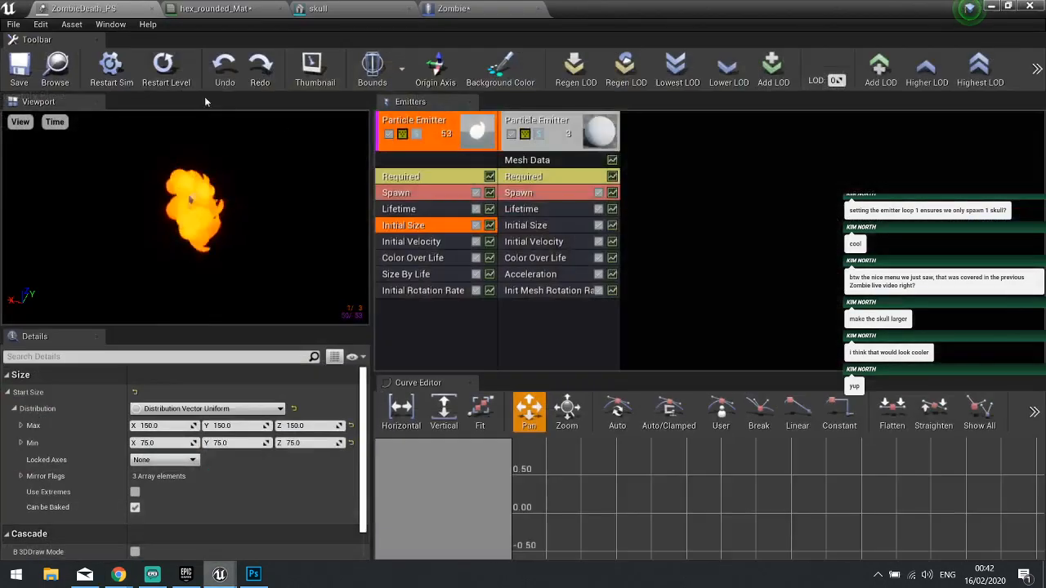
left_click(991, 6)
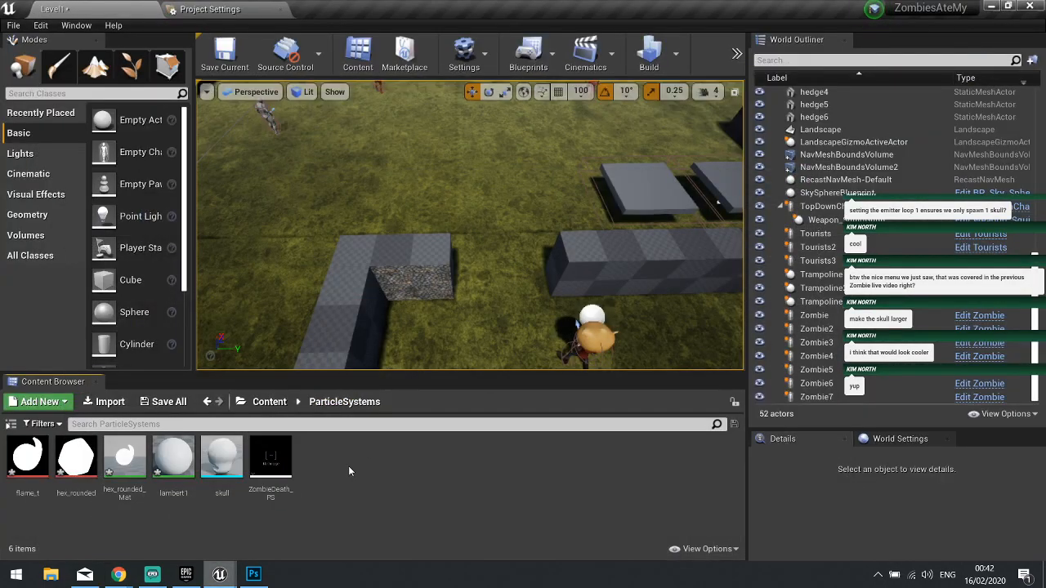
right_click(348, 466)
left_click(378, 97)
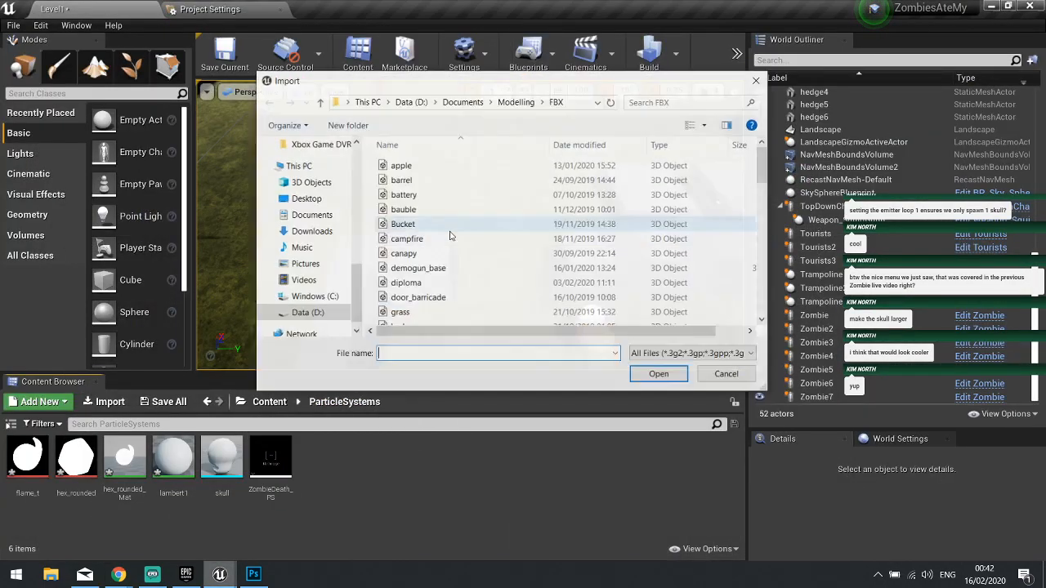
left_click(306, 199)
scroll(482, 210, "down", 5)
scroll(482, 210, "down", 1)
left_click(713, 282)
left_click(660, 375)
left_click(378, 459)
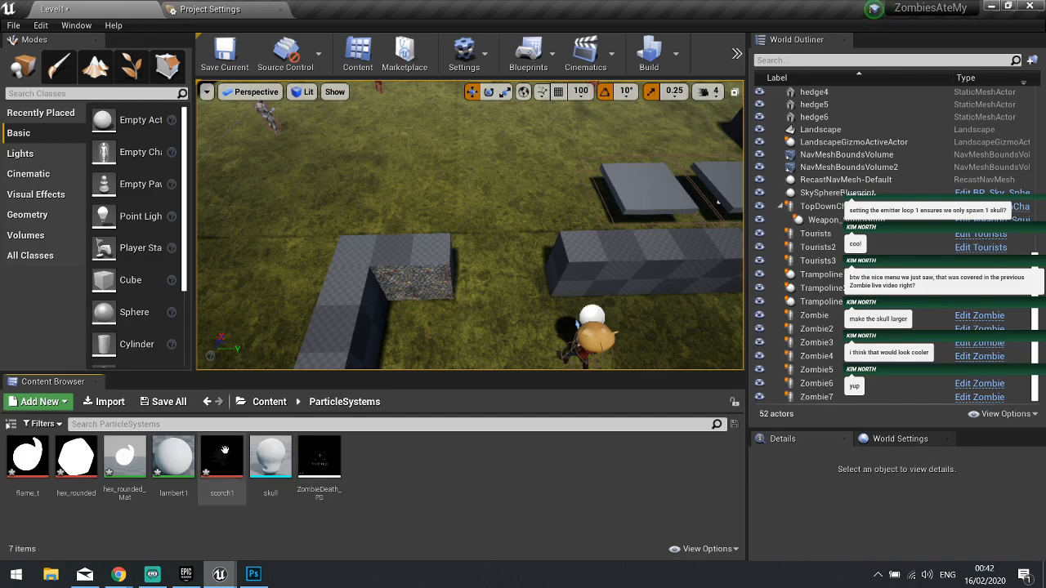
- Inspect the imported scorch1 texture and its transparency, and close its editor
double_click(222, 458)
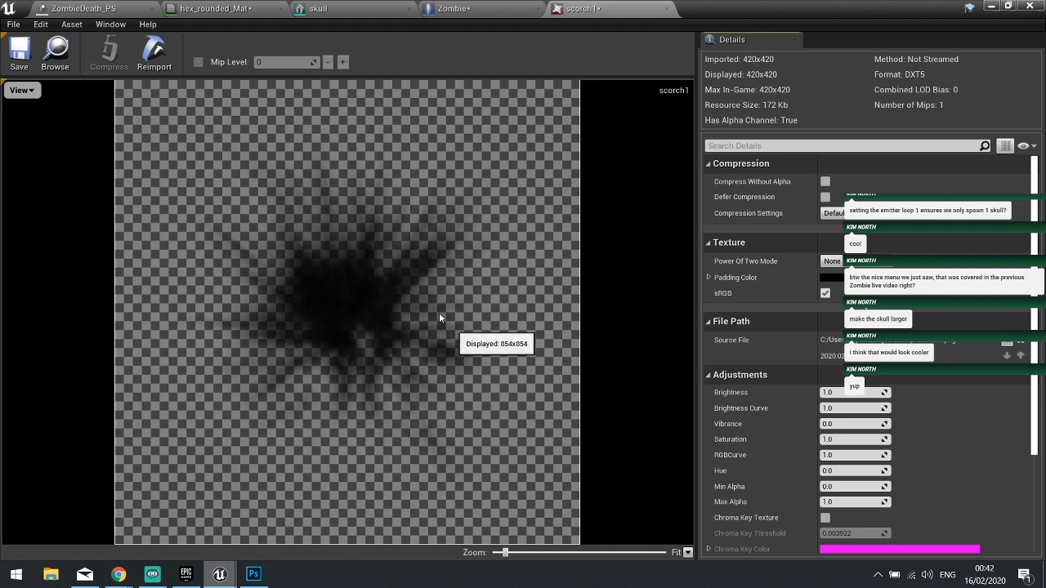
left_click(668, 8)
left_click(117, 9)
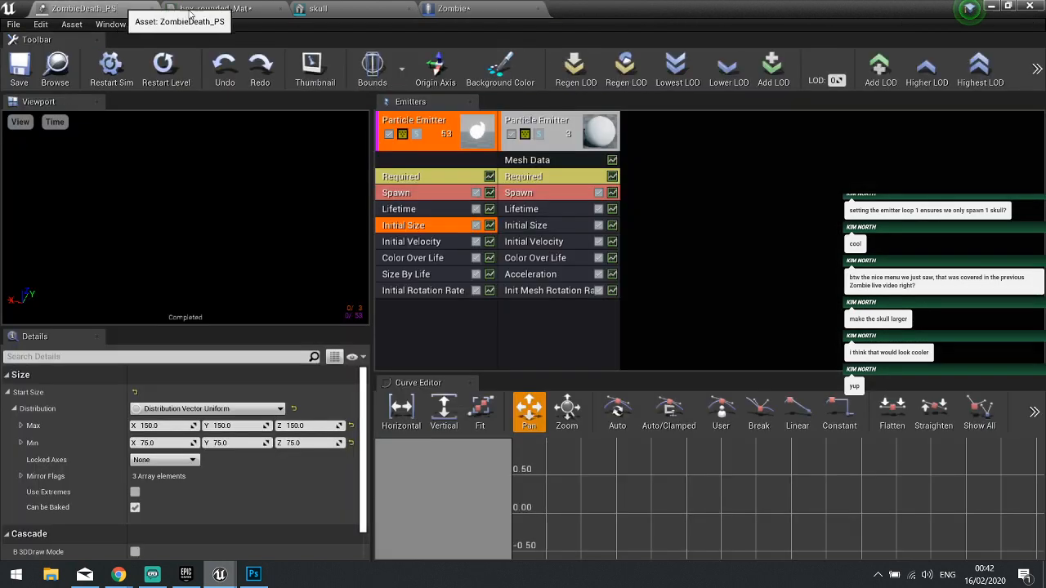
- Create a material from the scorch1 texture in the ParticleSystems folder and open it for editing
left_click(990, 6)
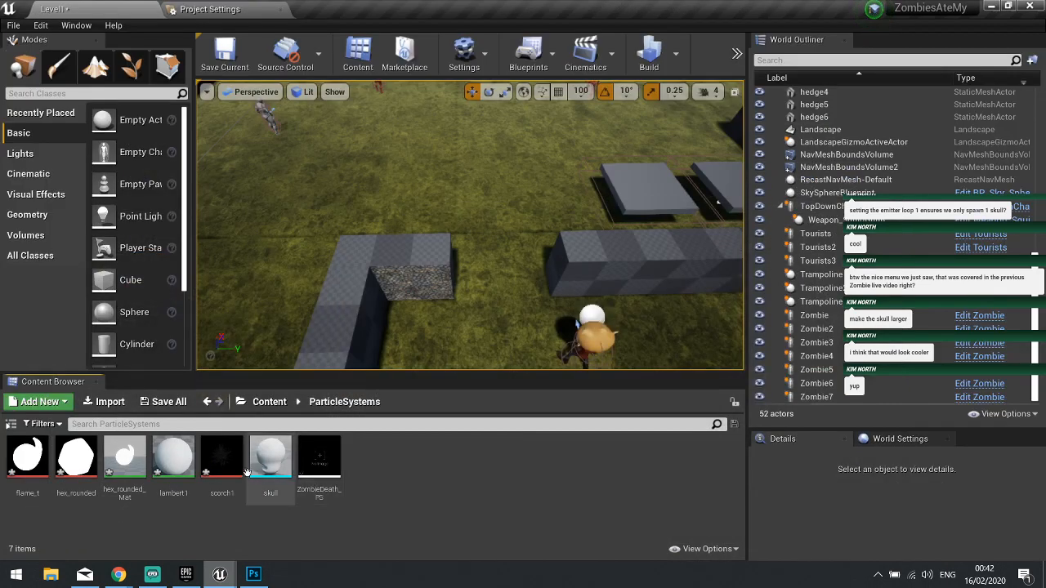
right_click(221, 466)
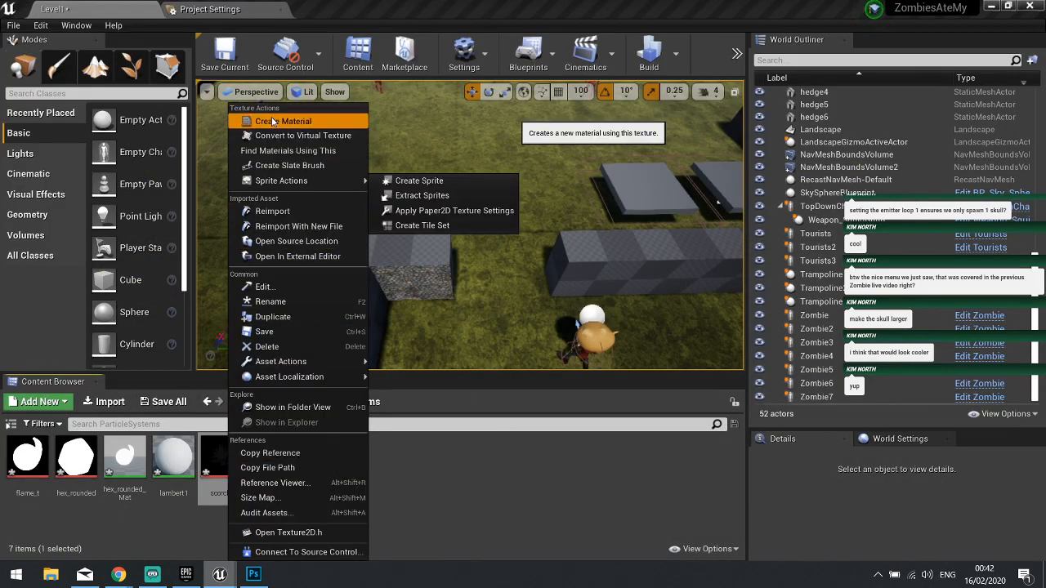
left_click(270, 120)
double_click(261, 458)
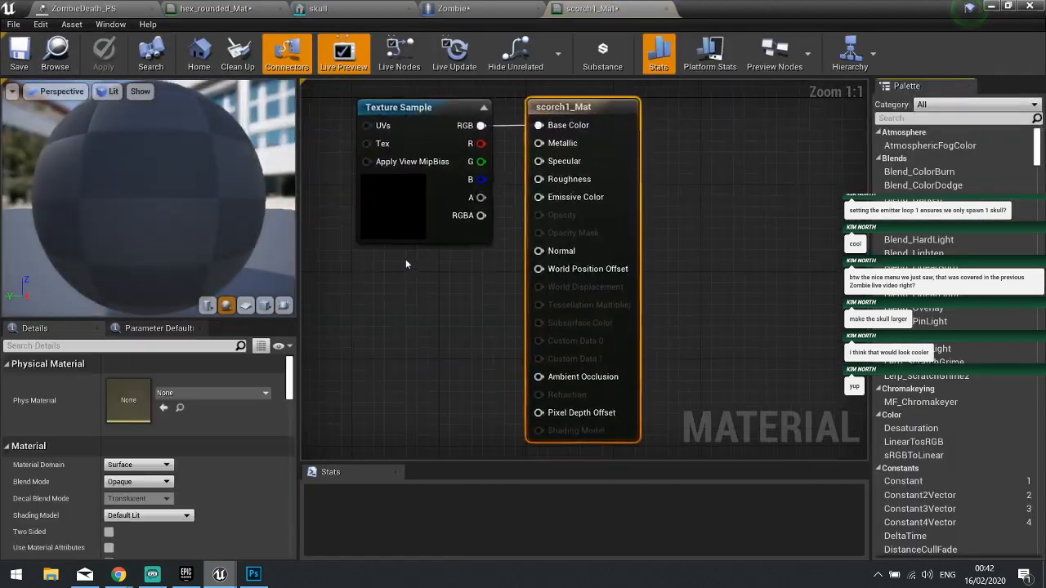
- Move the Texture Sample away from the material output and route its RGB through a new 1-x node into Base Color
right_click_drag(406, 260, 627, 288)
left_click_drag(623, 250, 360, 314)
right_click_drag(359, 319, 526, 294)
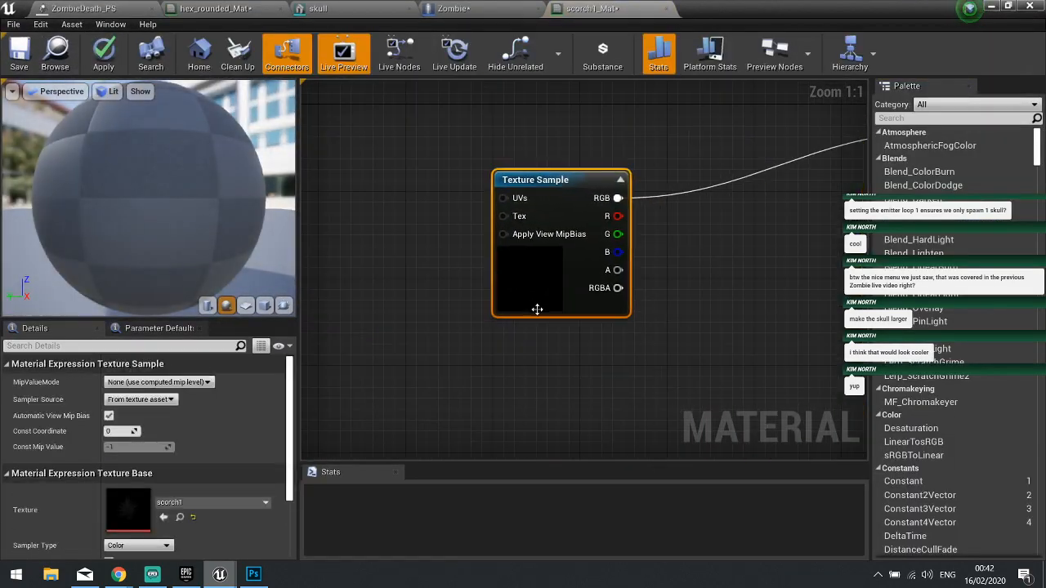
left_click_drag(526, 294, 410, 280)
left_click_drag(497, 176, 578, 204)
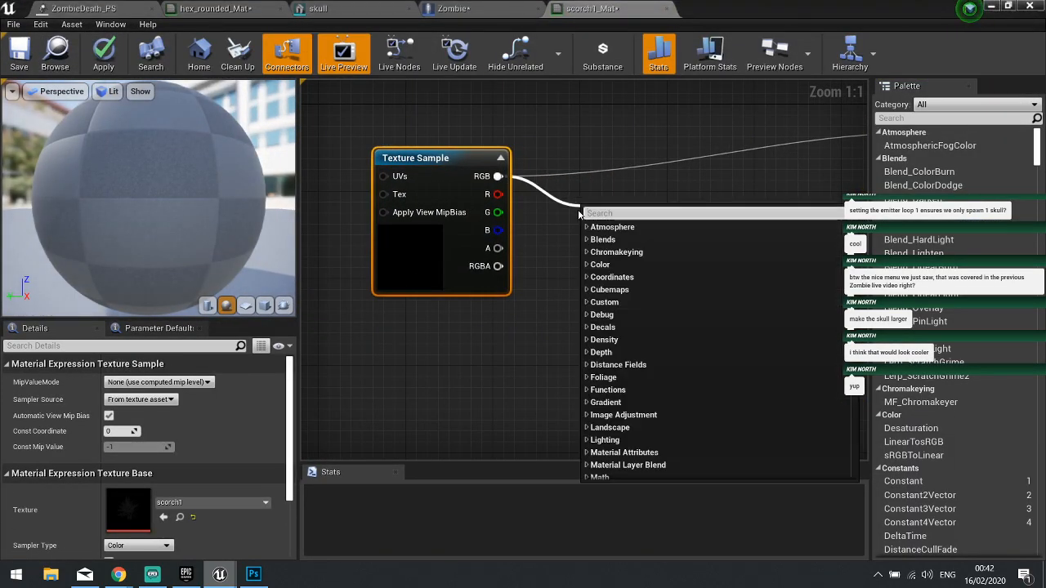
type("1-x")
key("Return")
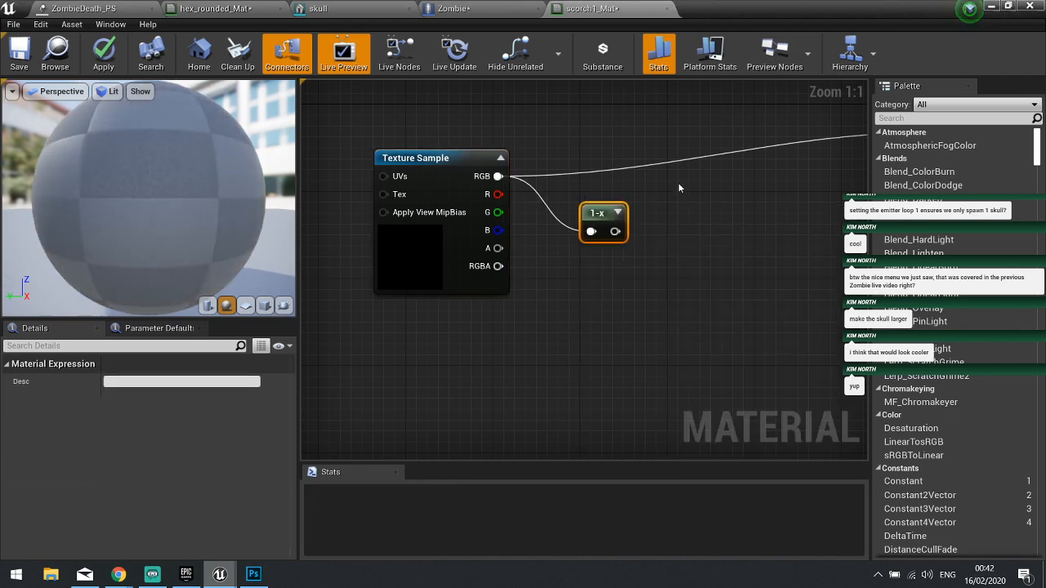
right_click_drag(678, 175, 436, 191)
left_click_drag(372, 247, 683, 161)
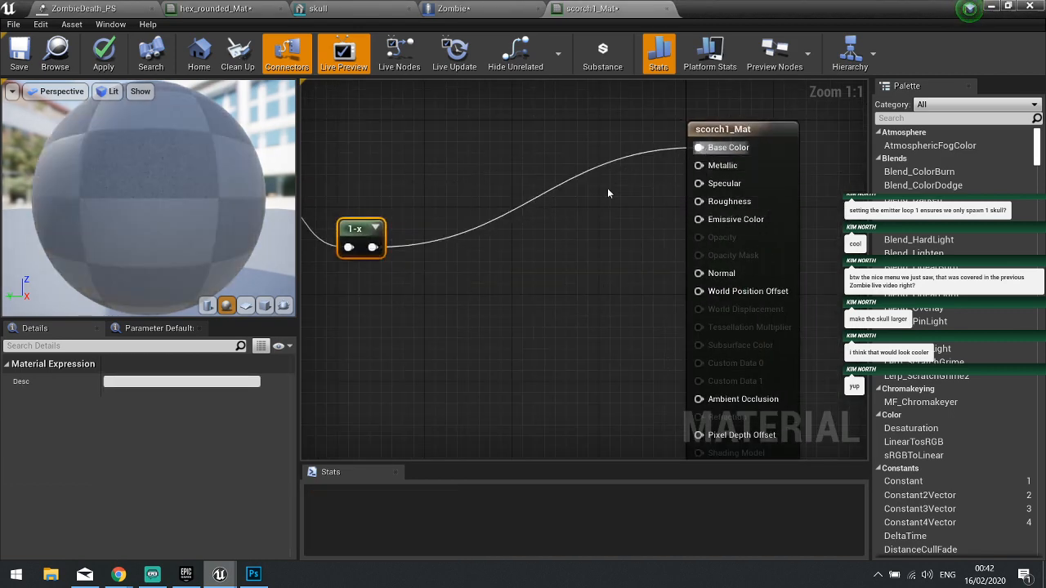
- Line up the 1-x node between the Texture Sample and the scorch1_Mat node, and check the inverted result on the preview sphere
right_click_drag(427, 229, 607, 212)
left_click_drag(541, 215, 541, 172)
right_click_drag(735, 196, 531, 220)
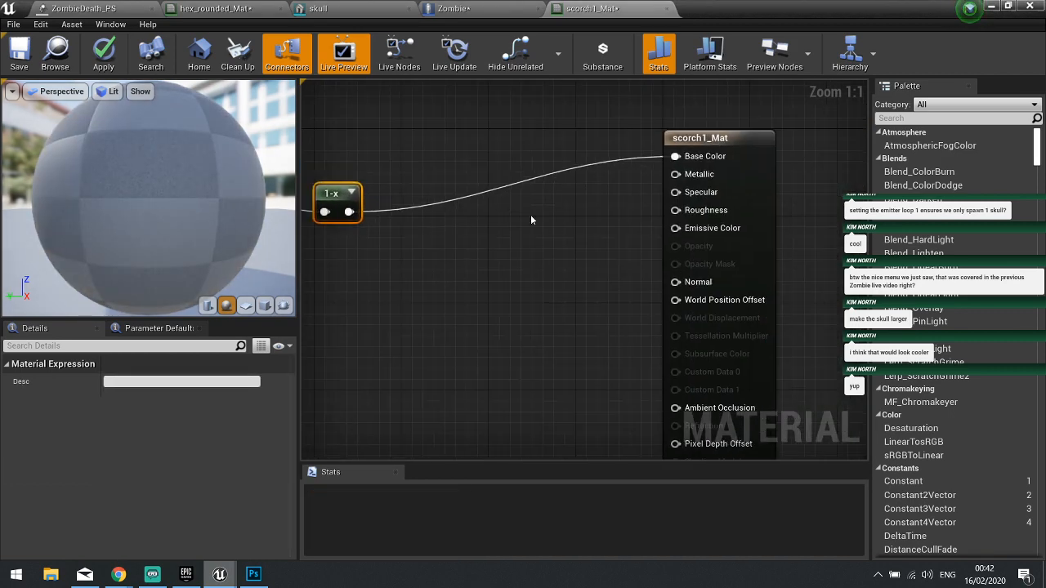
left_click_drag(337, 195, 359, 172)
scroll(135, 229, "down", 5)
left_click_drag(144, 237, 214, 205)
right_click_drag(437, 291, 503, 244)
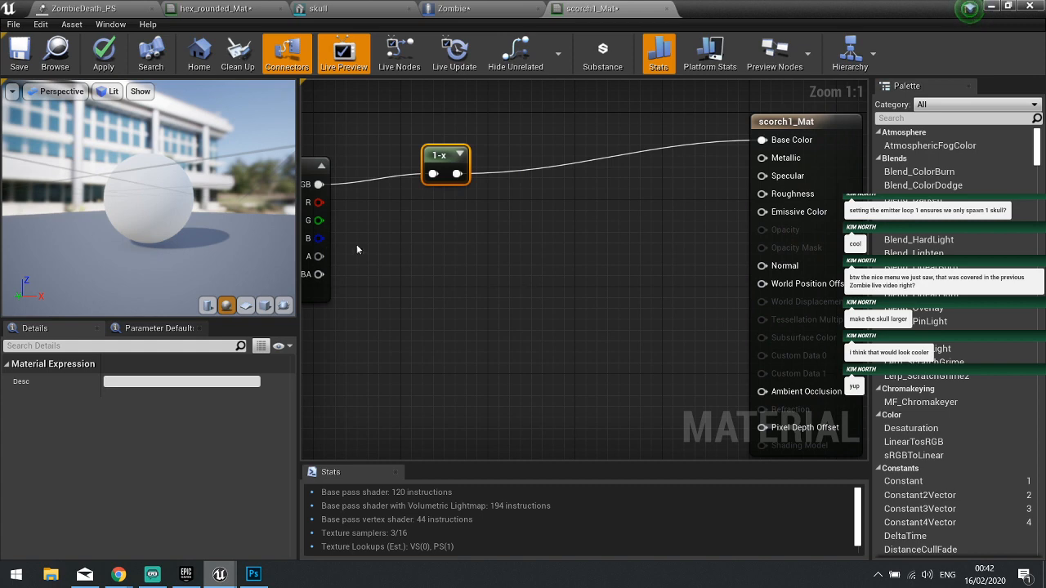
- Set the scorch1_Mat blend mode to Translucent and connect the Texture Sample's alpha output to Opacity
left_click(785, 125)
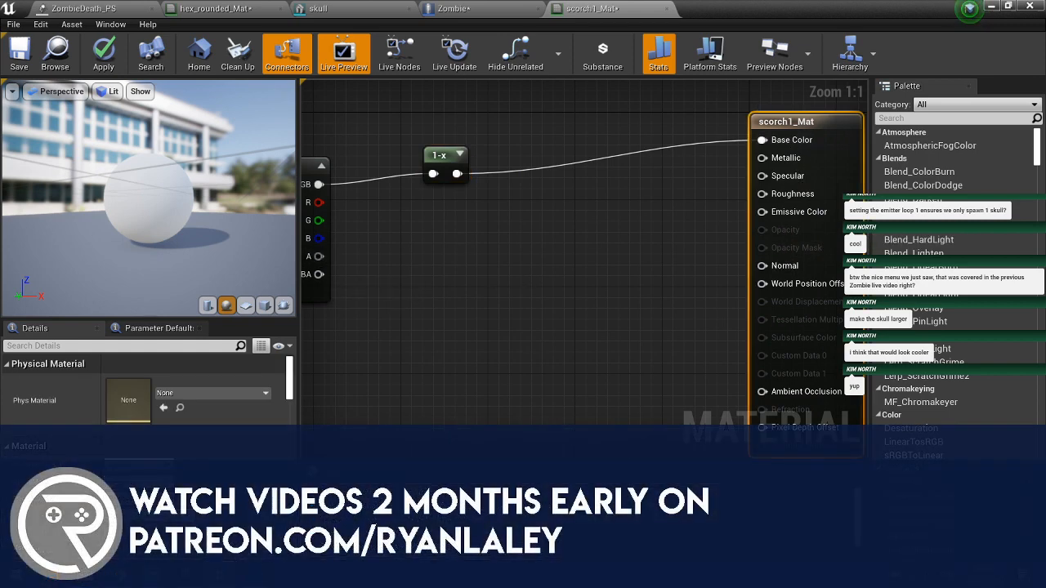
left_click(182, 520)
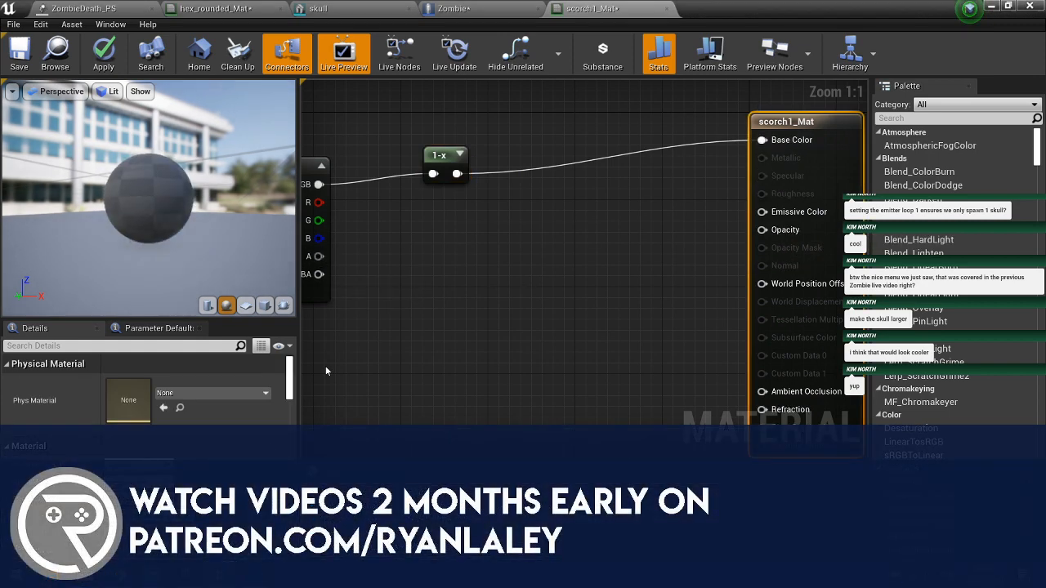
right_click_drag(470, 352, 641, 332)
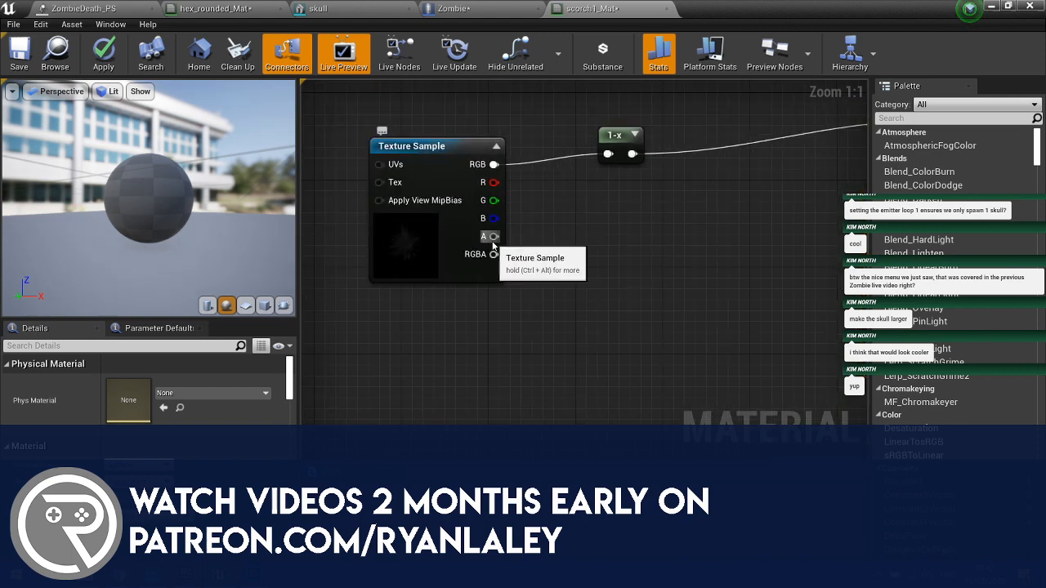
left_click_drag(492, 239, 818, 209)
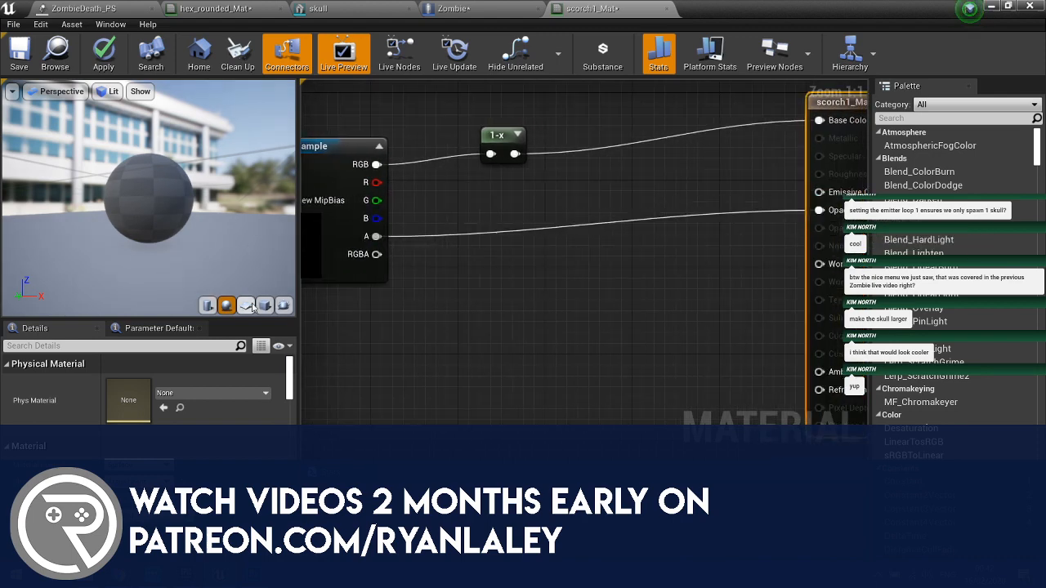
- Switch the material preview to a plane and apply the material changes
left_click(245, 305)
left_click_drag(250, 250, 170, 221)
scroll(170, 217, "up", 6)
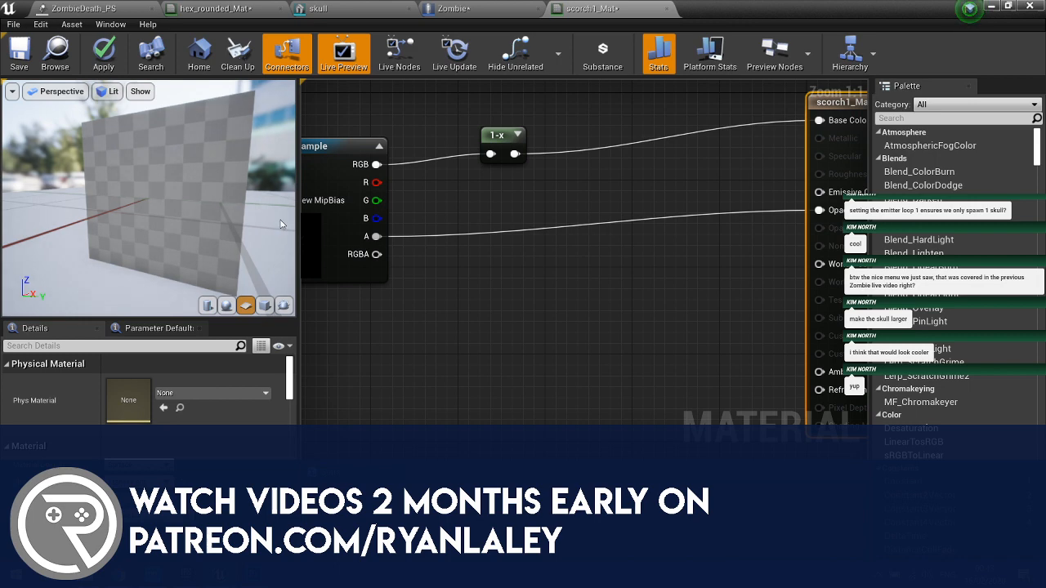
left_click(104, 54)
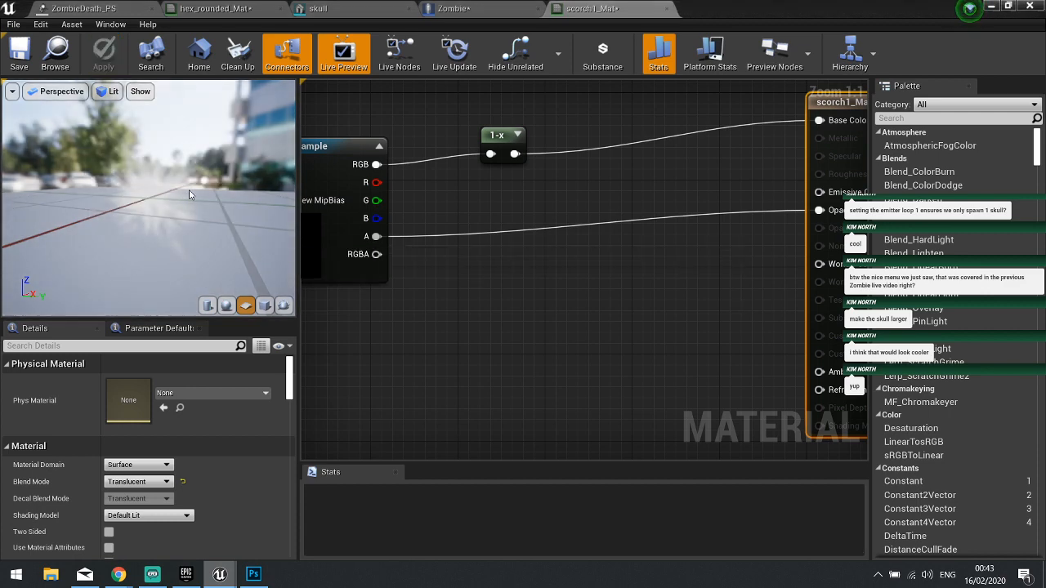
- Move the 1-x node closer to the Texture Sample and add a Particle Color node above it
right_click_drag(617, 198, 678, 274)
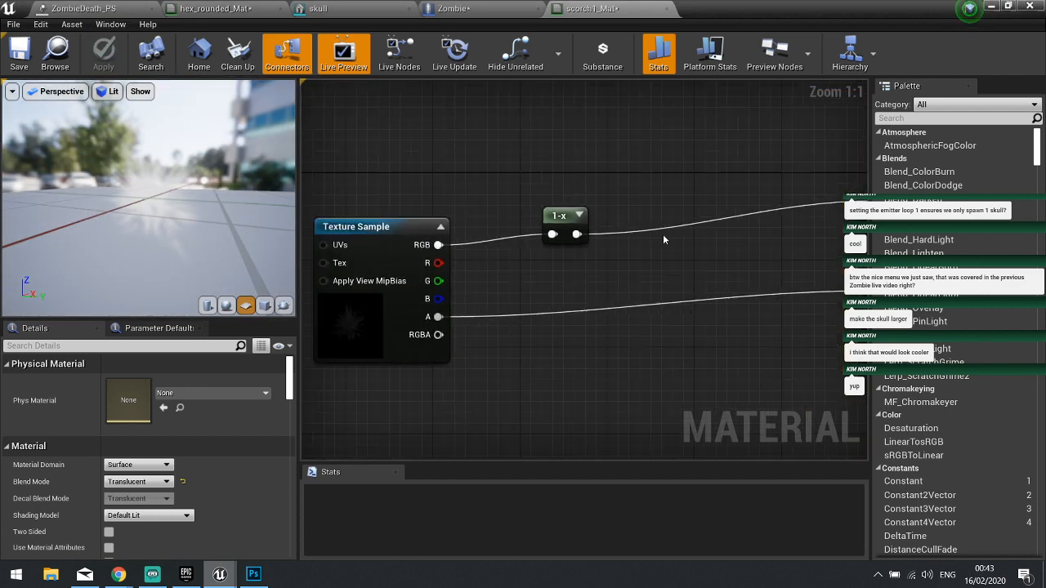
right_click_drag(588, 185, 553, 196)
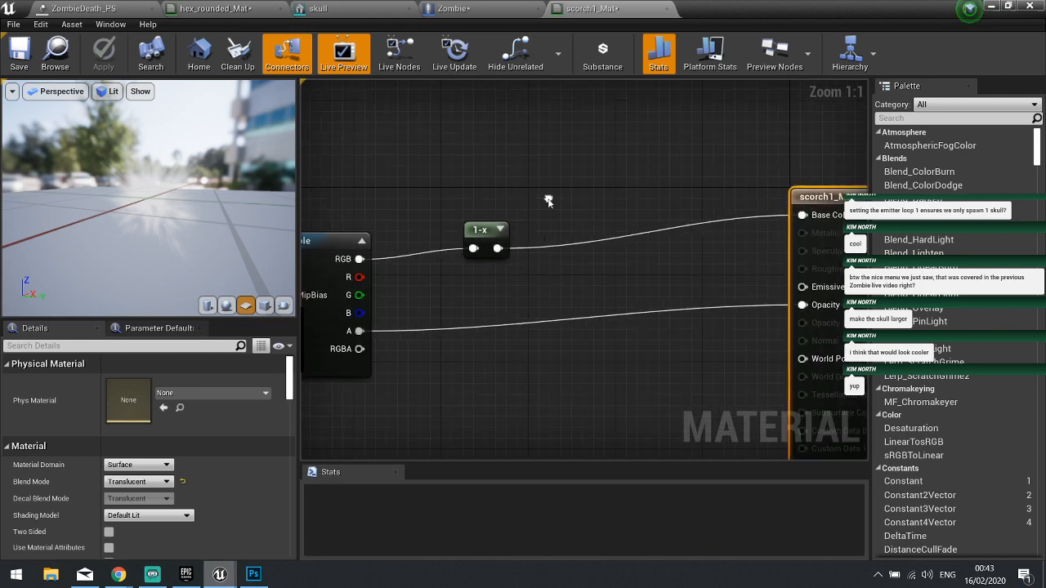
left_click_drag(471, 231, 424, 243)
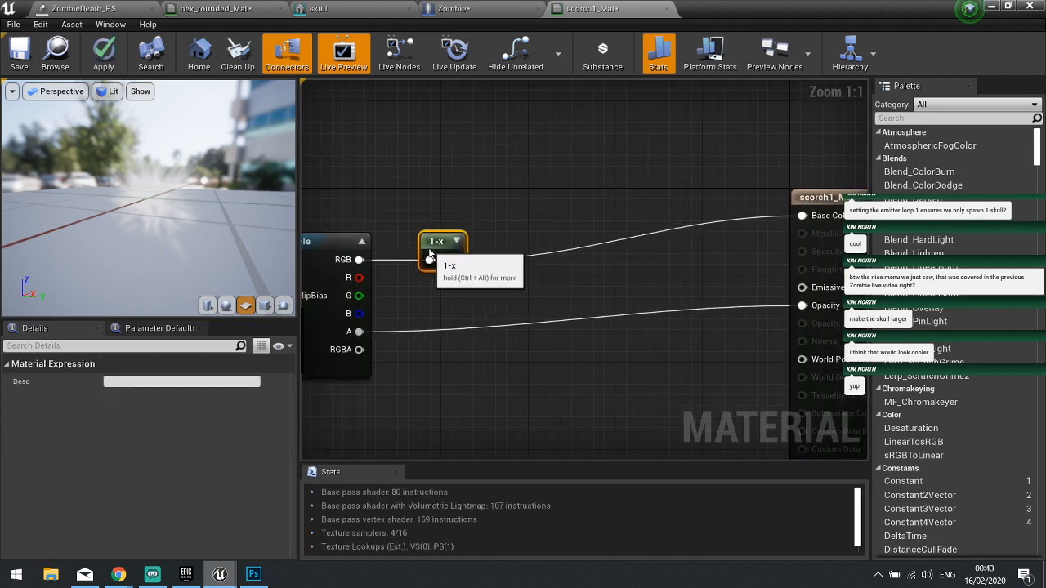
right_click(460, 155)
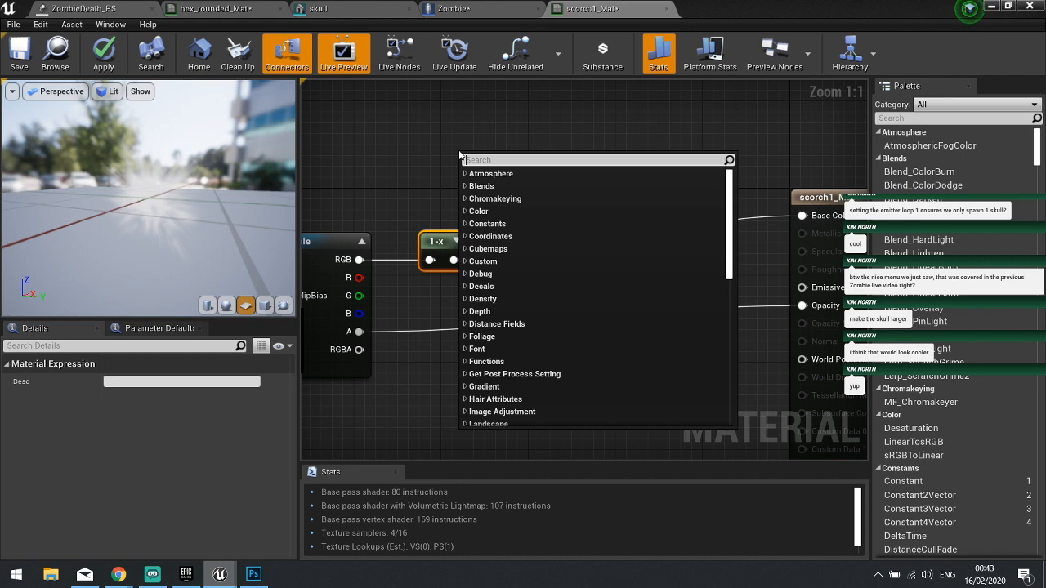
type("partic")
left_click(493, 202)
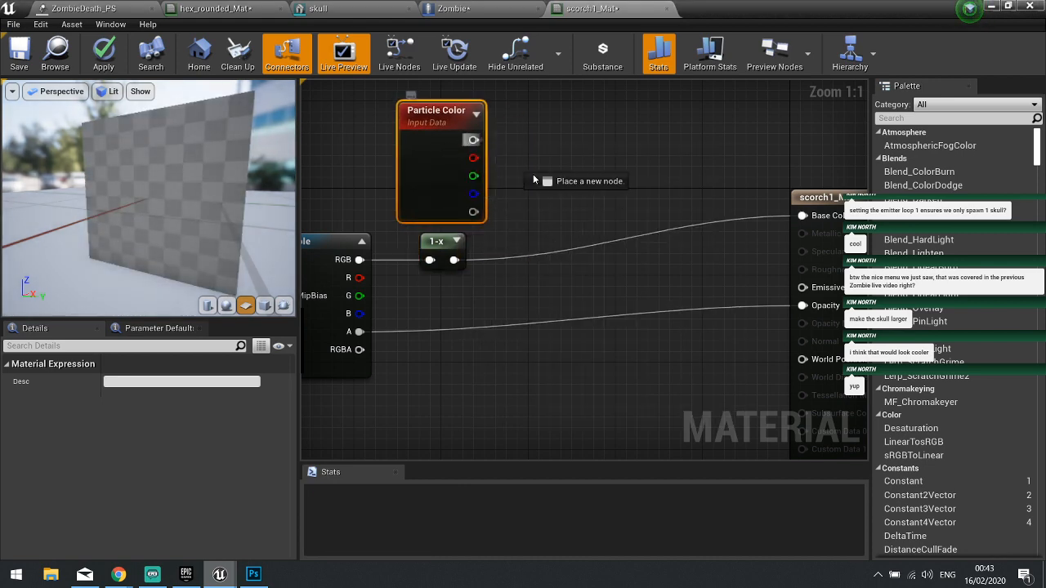
- Multiply the Particle Color's RGB by the 1-x output and feed the product into Base Color
left_click_drag(473, 140, 586, 245)
type("mult")
key("Return")
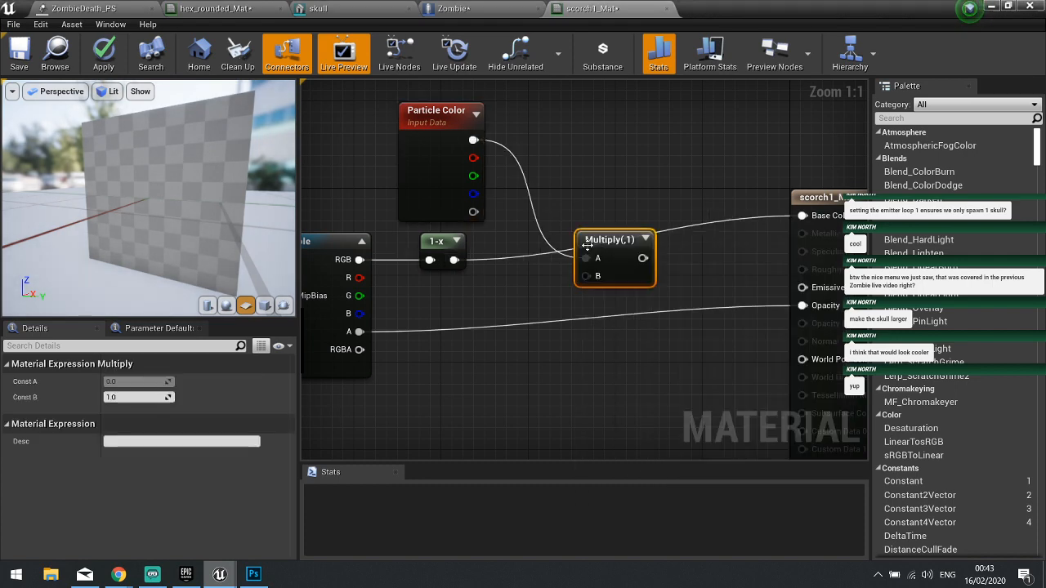
left_click_drag(454, 260, 586, 275)
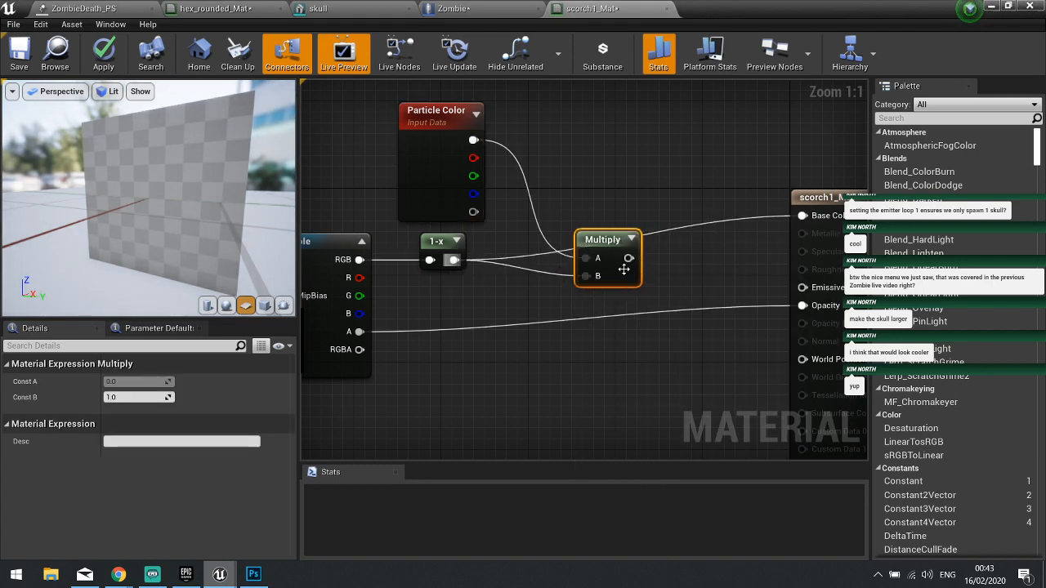
left_click_drag(613, 241, 594, 200)
right_click_drag(498, 362, 491, 277)
right_click_drag(582, 272, 622, 332)
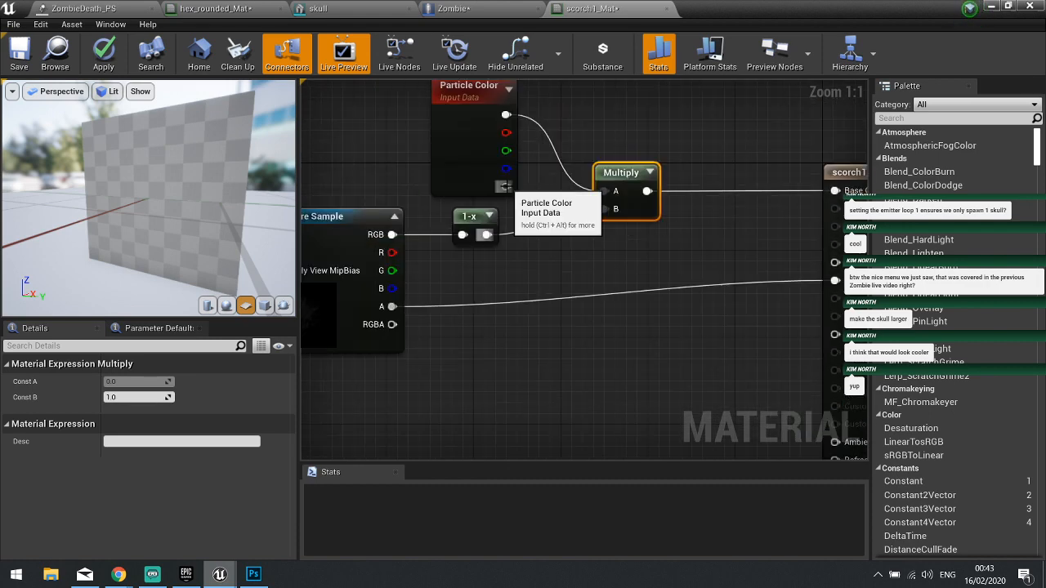
- Multiply the Particle Color's alpha by the texture's alpha, feed the product into Opacity, and apply and preview the material
left_click_drag(506, 187, 599, 308)
type("multiply")
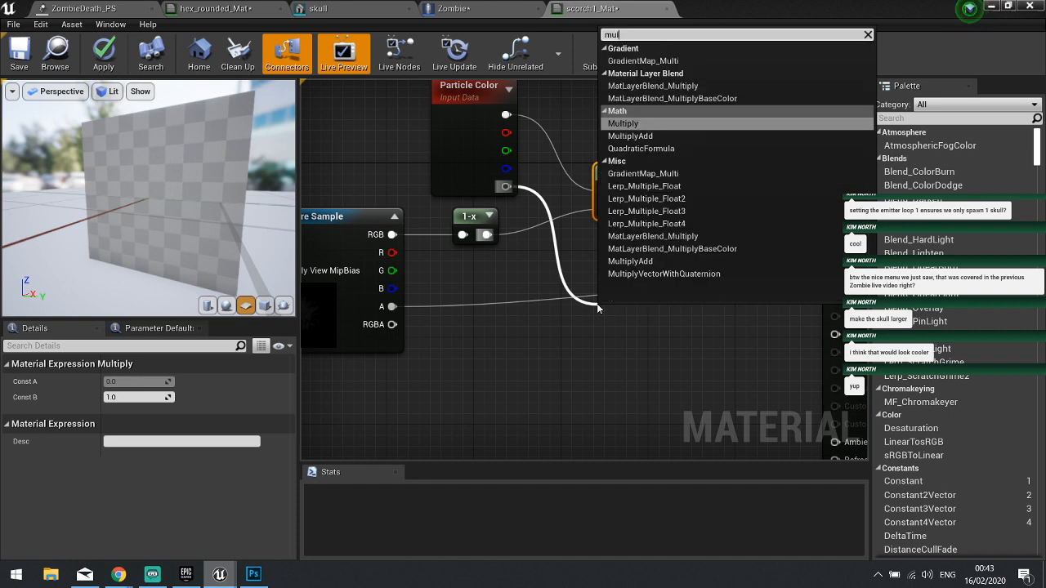
key("Return")
left_click_drag(610, 355, 392, 307)
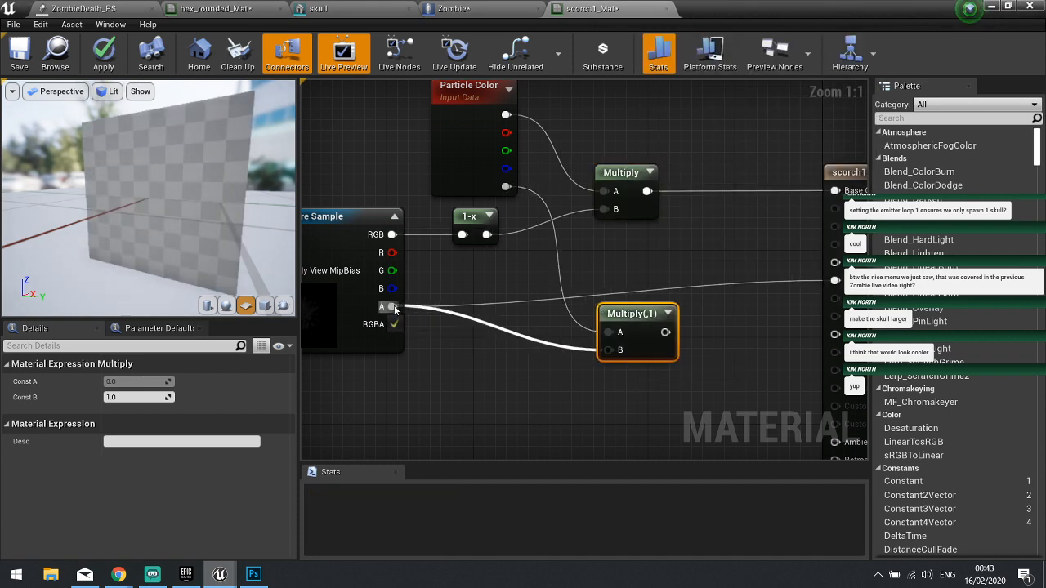
left_click_drag(651, 331, 839, 283)
left_click_drag(625, 314, 620, 272)
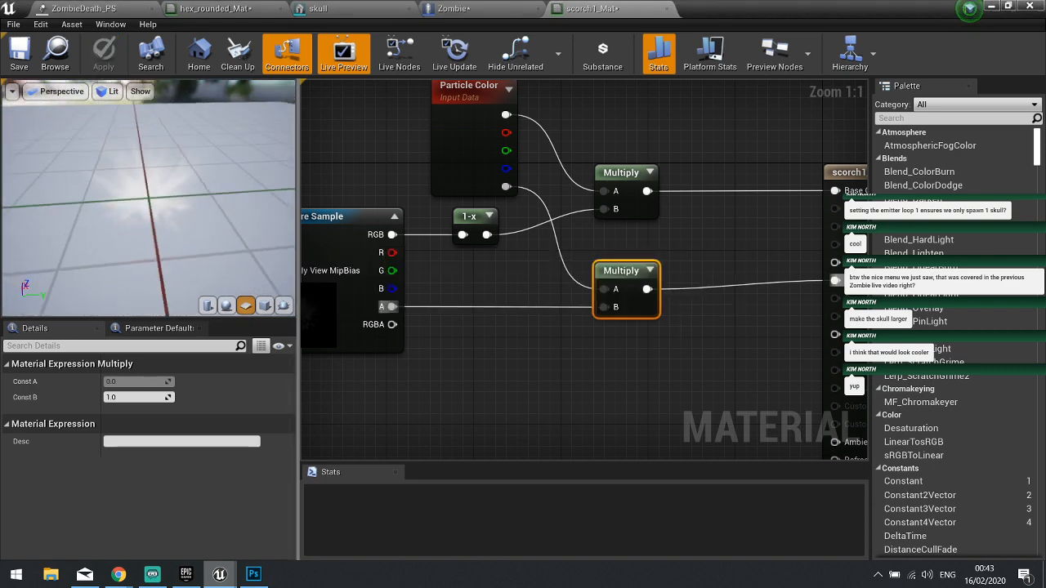
left_click_drag(169, 162, 214, 137)
- Switch to the ZombieDeath_PS particle system and set its viewport background color to pink
left_click(90, 8)
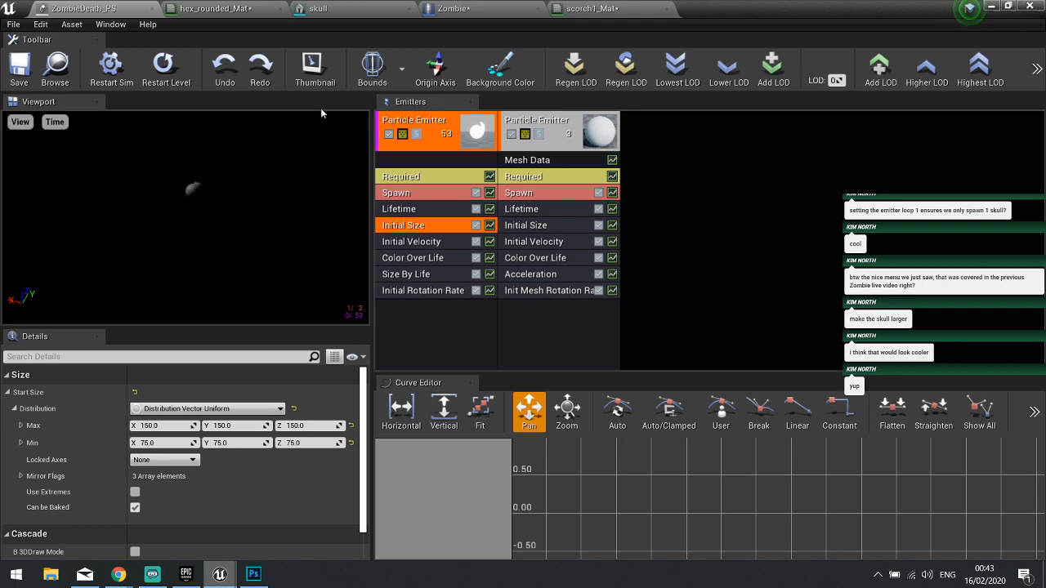
left_click(503, 74)
left_click_drag(706, 247, 709, 209)
mouse_move(621, 176)
left_mouse_down()
mouse_move(614, 168)
mouse_move(633, 155)
left_mouse_up()
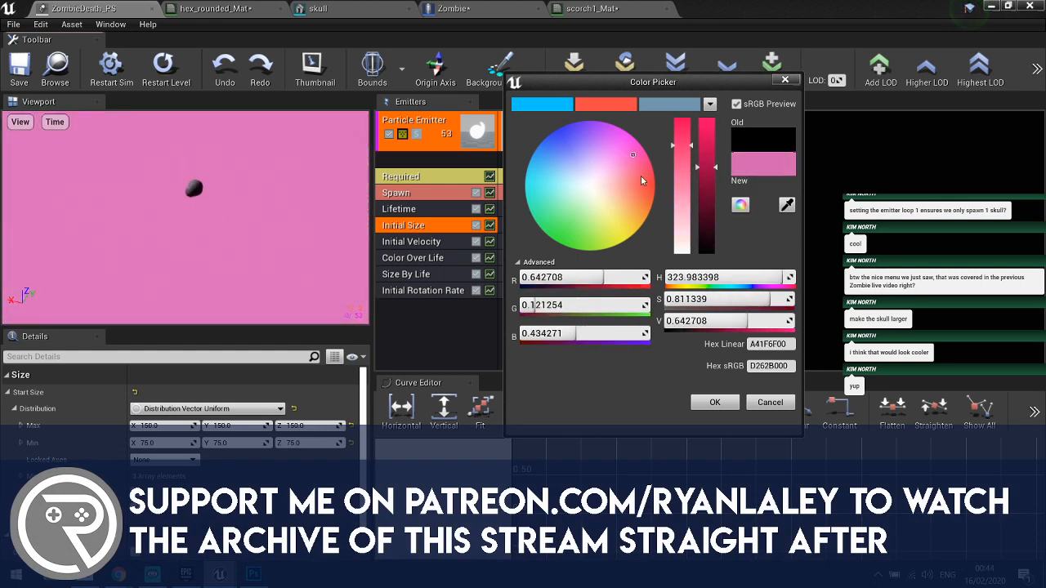
left_click(716, 403)
- Add a new particle sprite emitter to ZombieDeath_PS and assign scorch1_Mat as its material
right_click(654, 239)
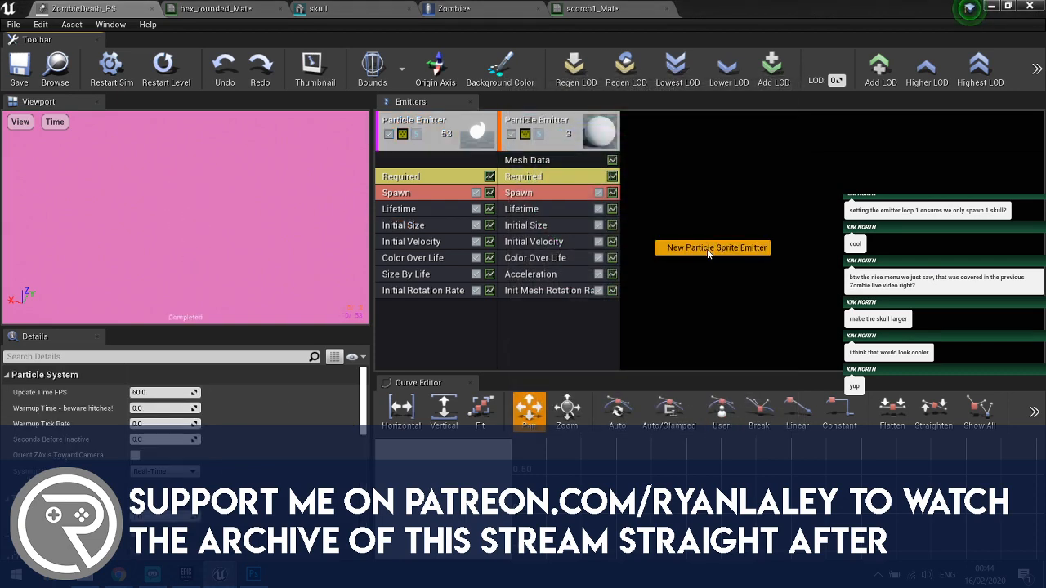
left_click(707, 247)
left_click(685, 275)
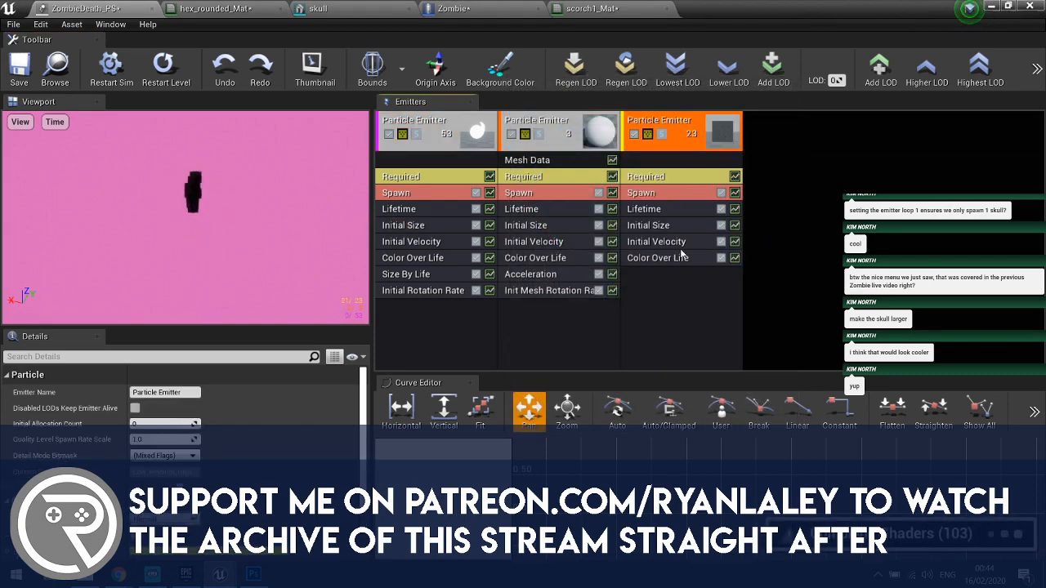
left_click(664, 177)
left_click(229, 404)
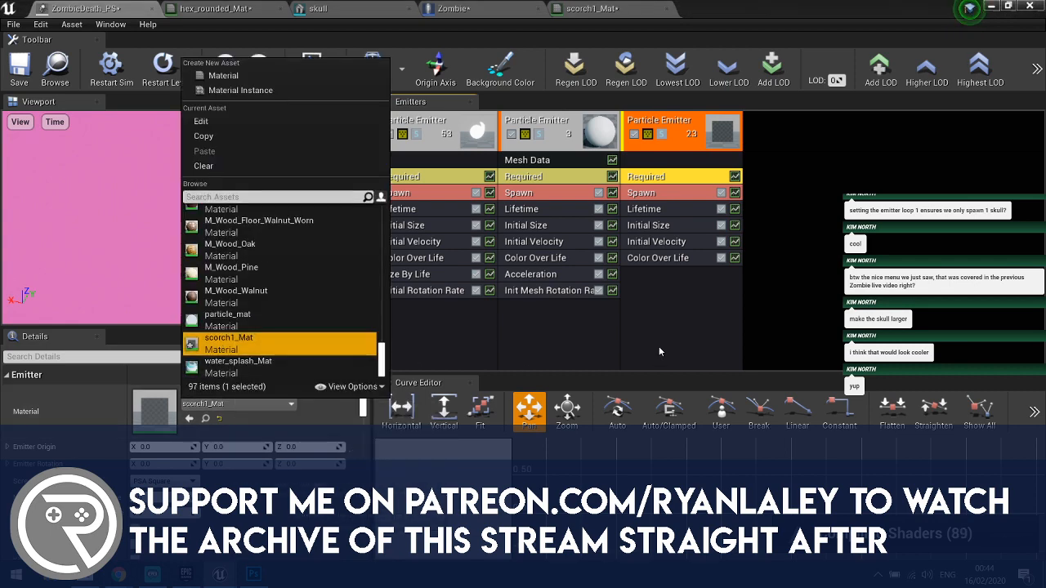
left_click(717, 306)
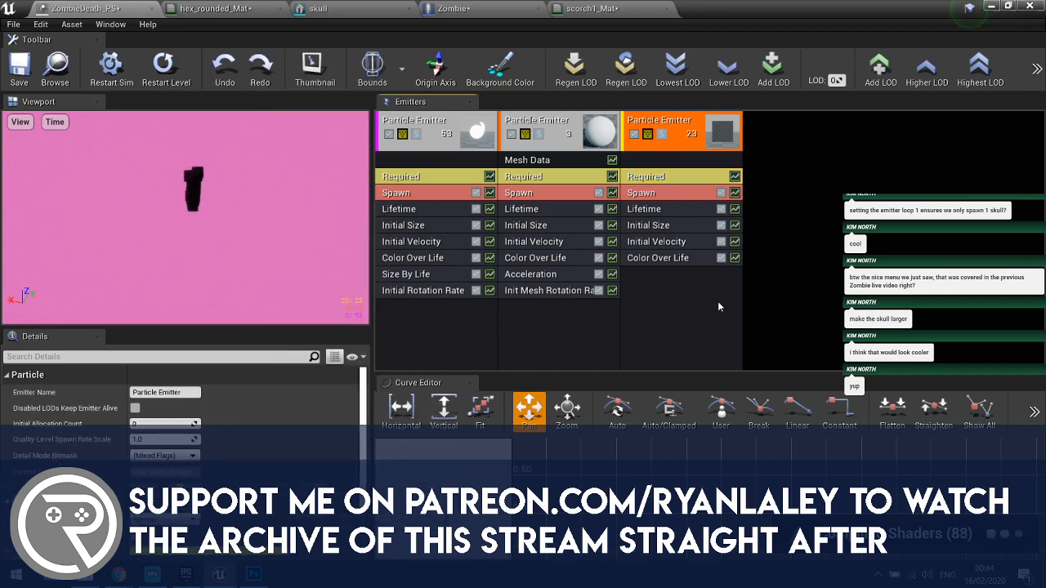
- Set Emitter Loops to 1 for the scorch mark emitter and open its Spawn module settings
left_click(658, 178)
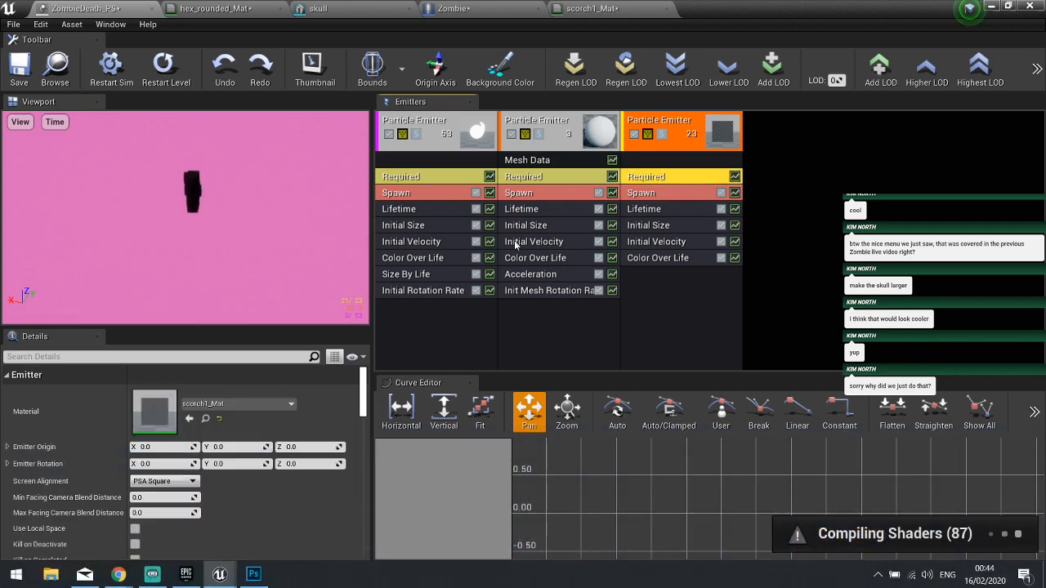
scroll(192, 488, "down", 10)
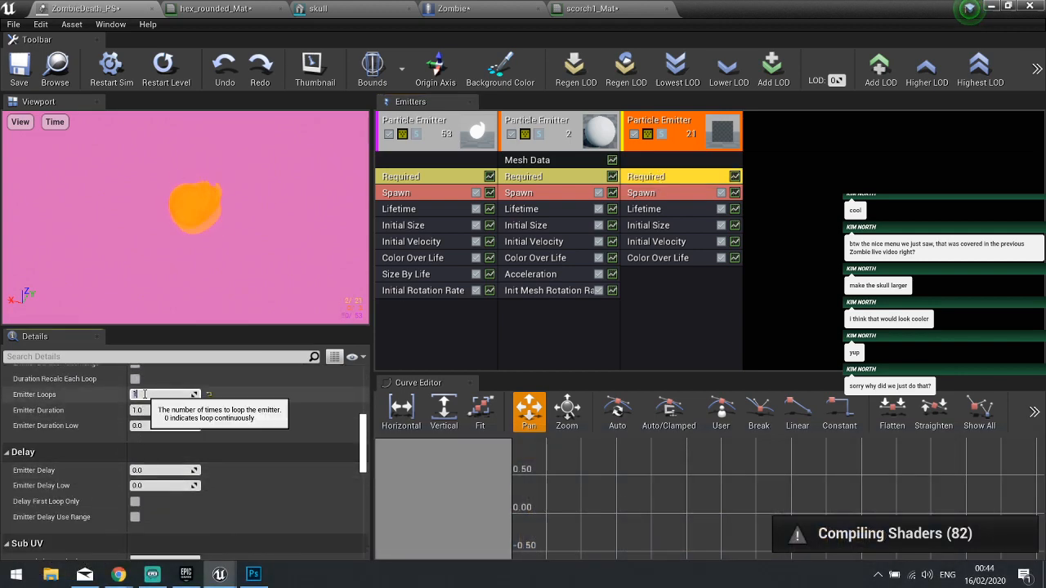
left_click(644, 195)
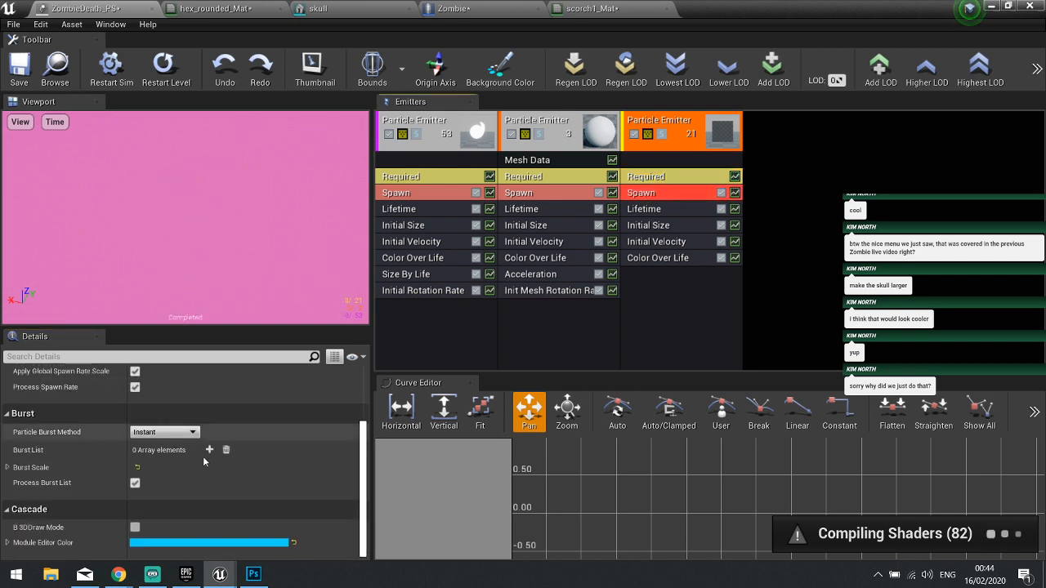
- Lower the scorch mark emitter's constant spawn rate and add a burst entry with a count of 1
scroll(196, 477, "up", 5)
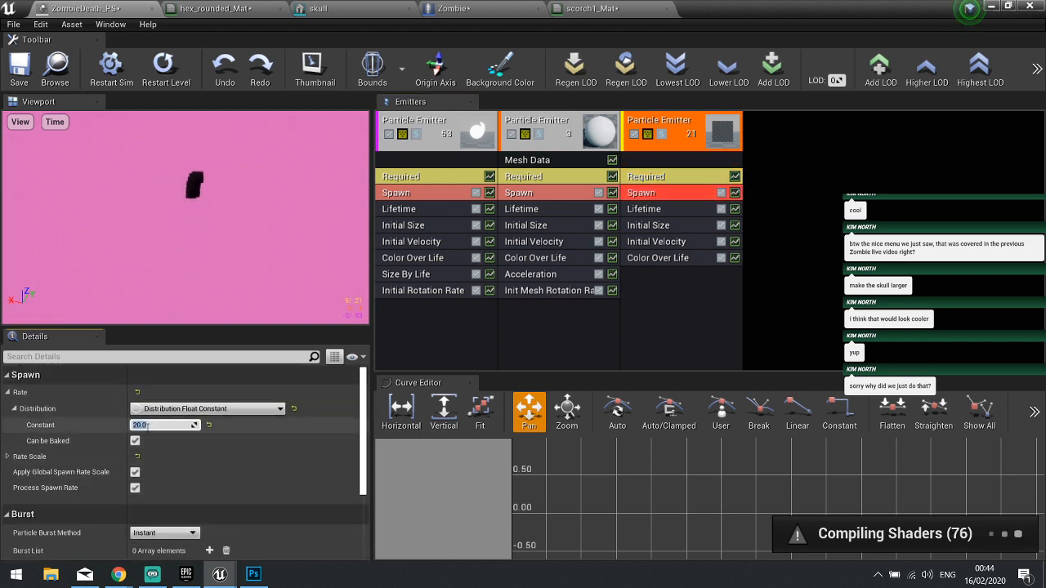
scroll(155, 433, "down", 3)
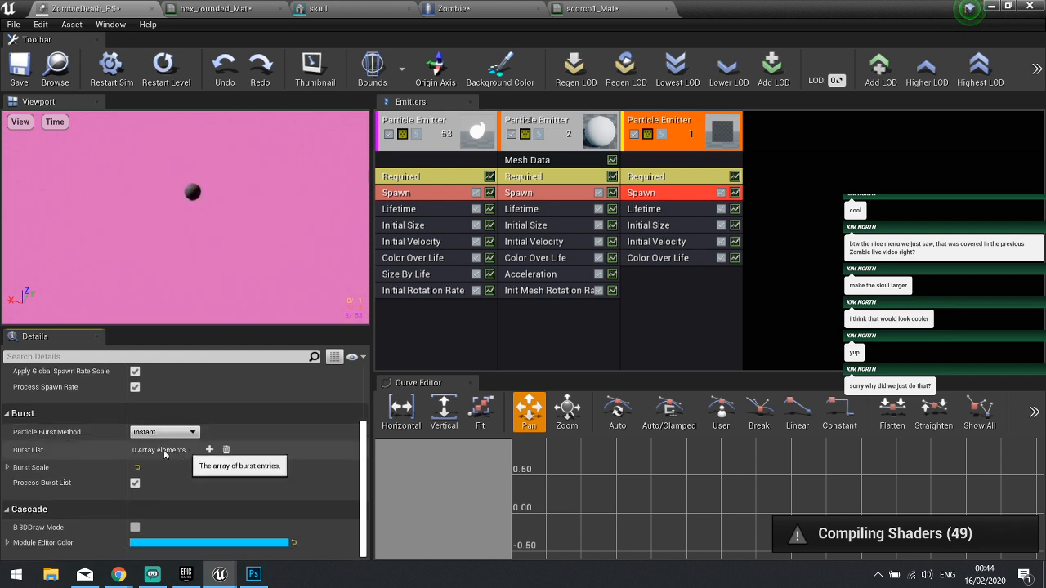
left_click(209, 450)
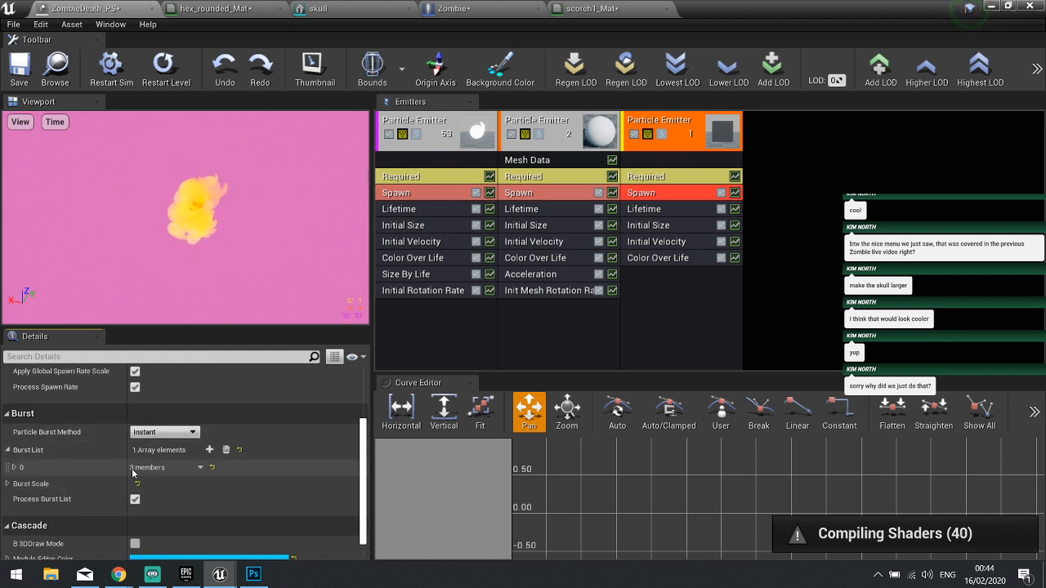
left_click(13, 467)
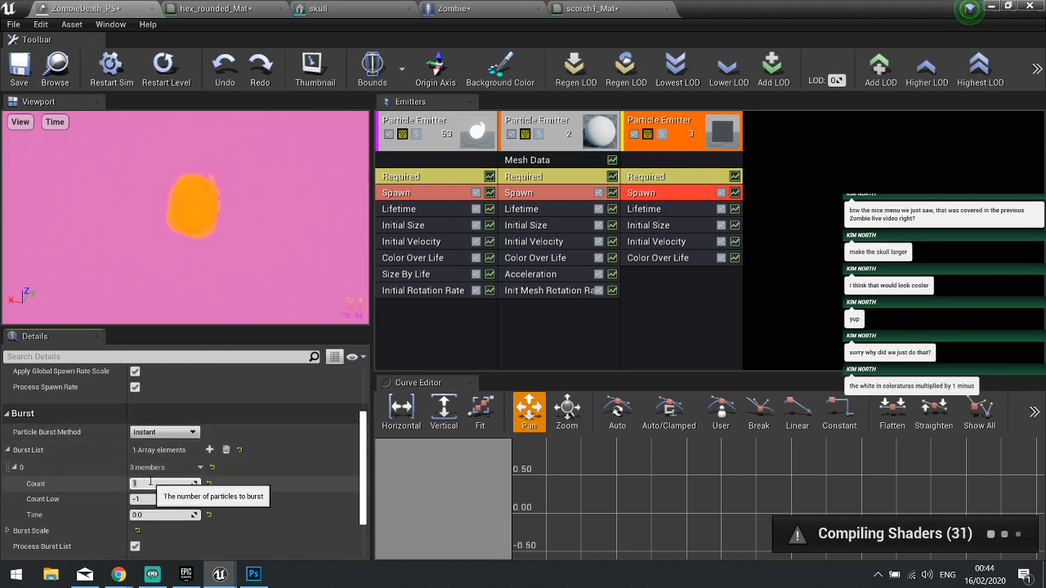
left_click(150, 483)
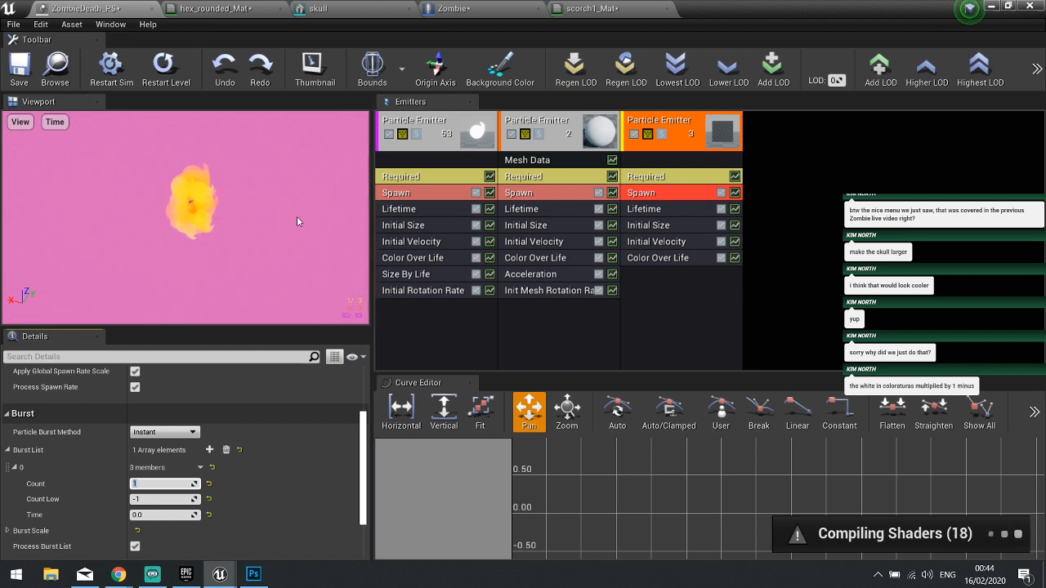
left_click(693, 311)
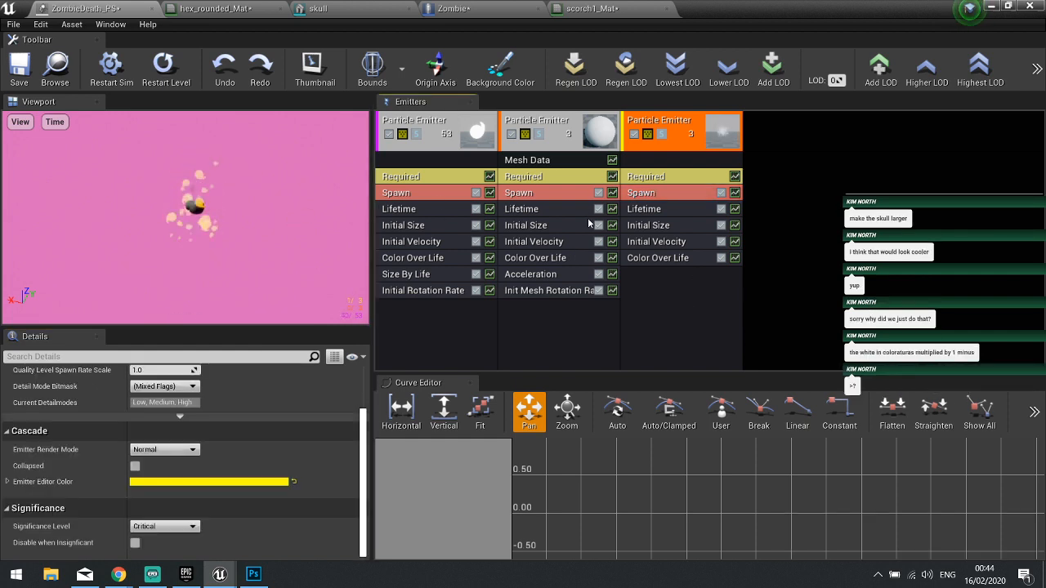
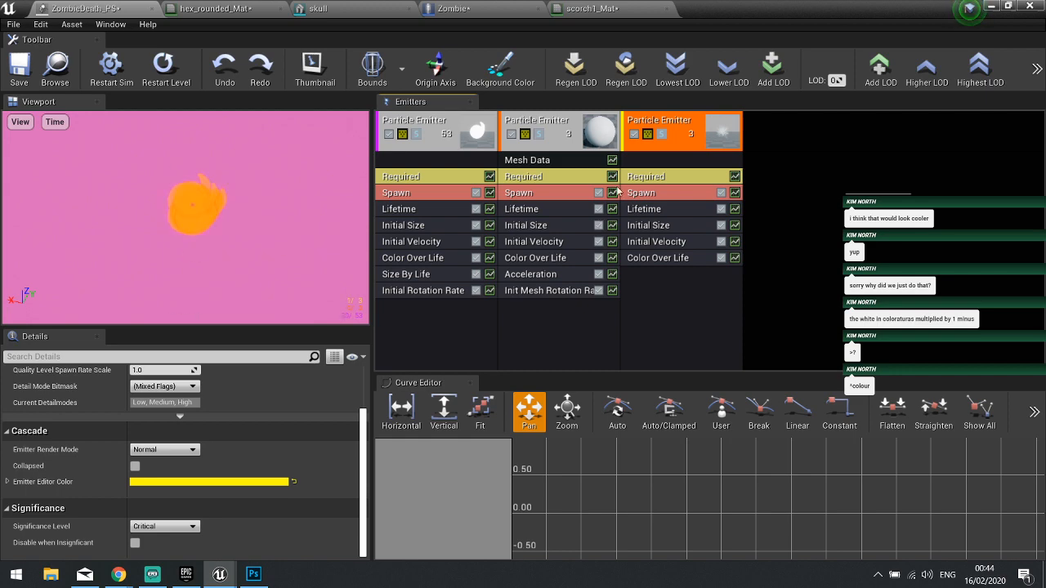
- Review how scorch1_Mat's Texture Sample, 1-x, Particle Color and Multiply nodes feed Base Color and Opacity
left_click(601, 9)
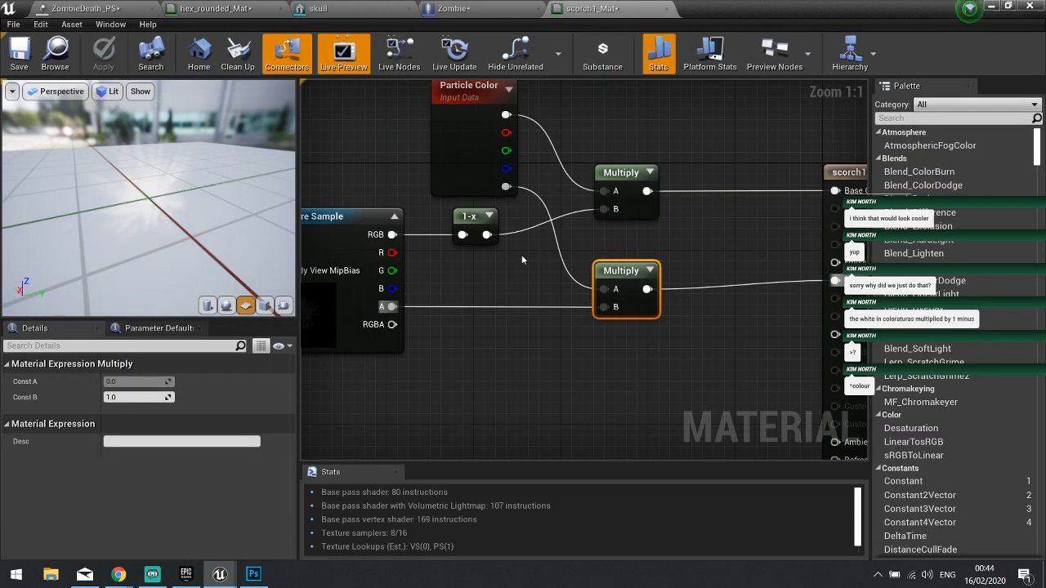
right_click_drag(524, 259, 707, 215)
left_click(482, 279)
left_click_drag(483, 279, 484, 294)
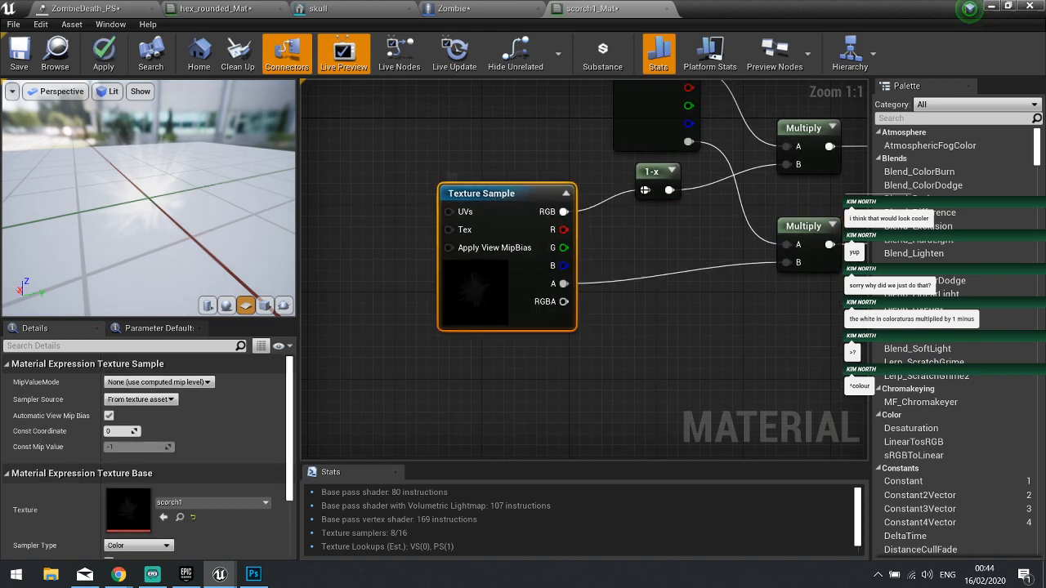
left_click_drag(654, 188, 643, 198)
right_click_drag(676, 244, 629, 274)
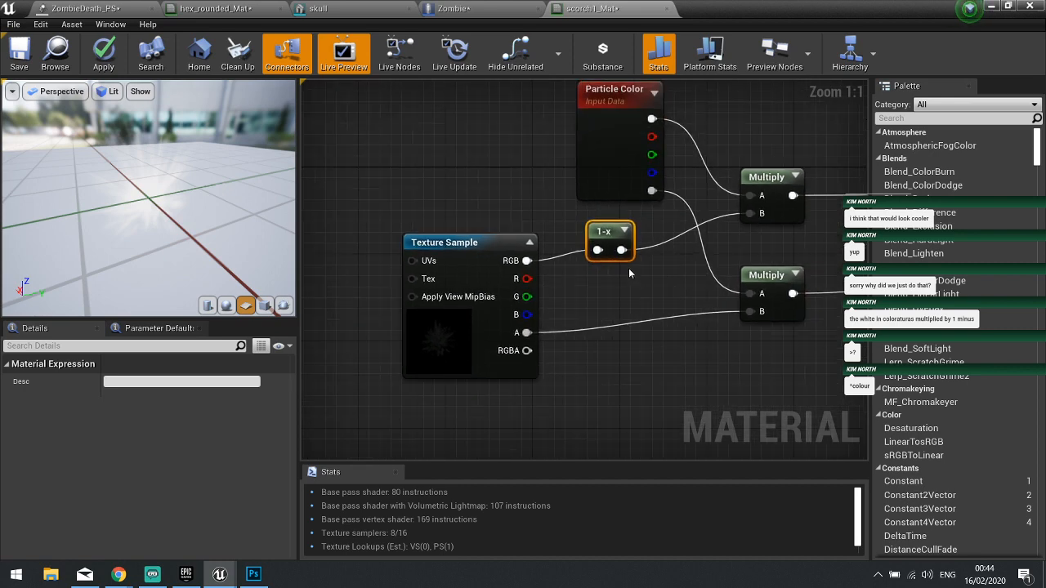
left_click(645, 148)
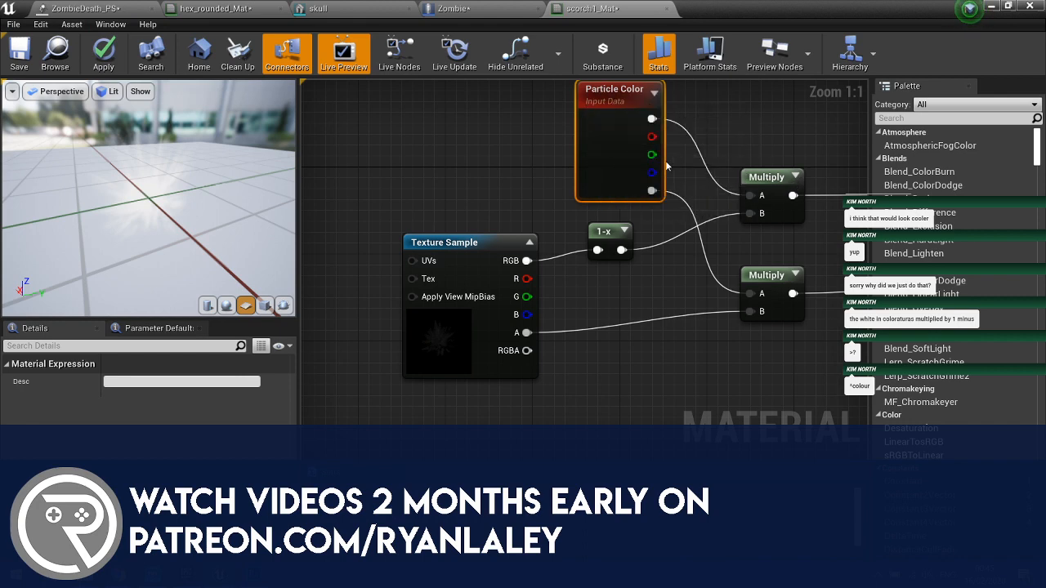
right_click_drag(725, 227, 517, 210)
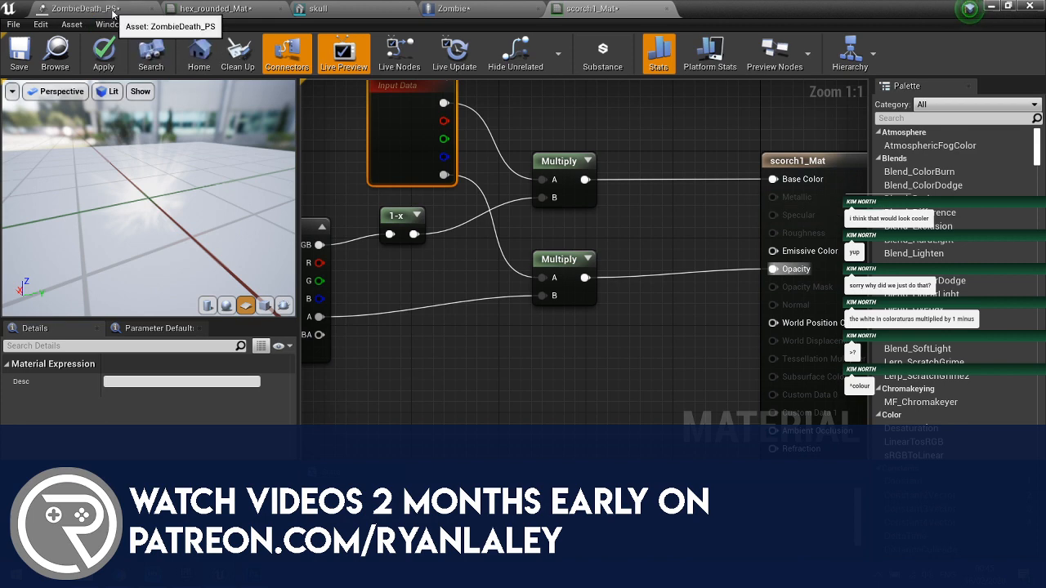
left_click(85, 8)
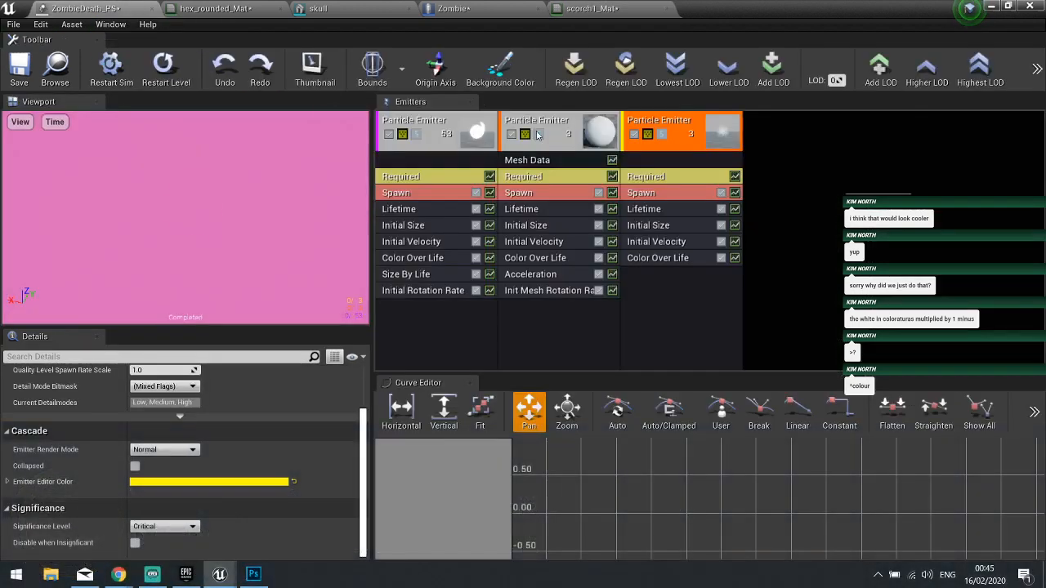
left_click(590, 8)
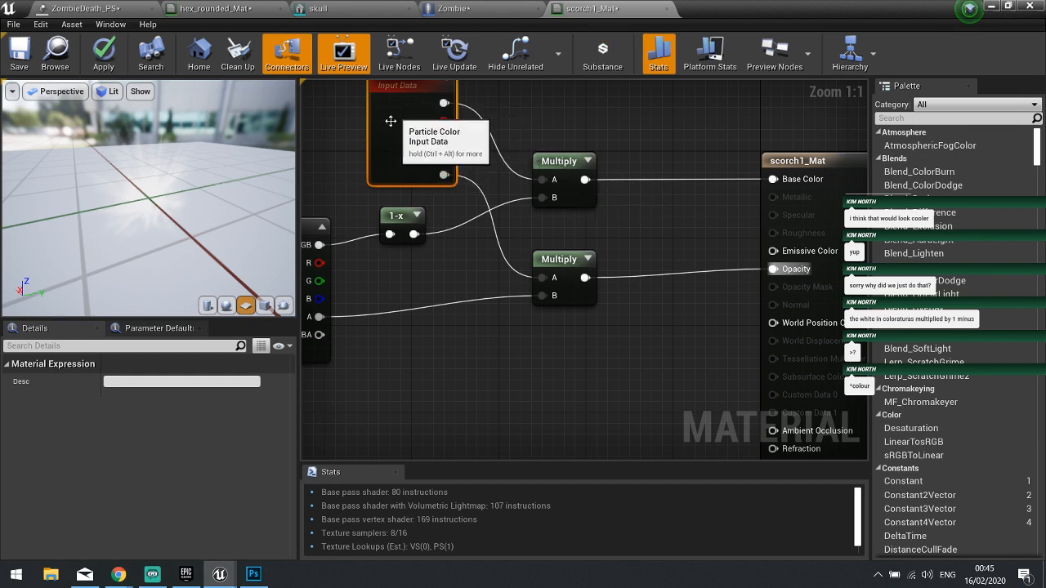
right_click_drag(404, 106, 457, 192)
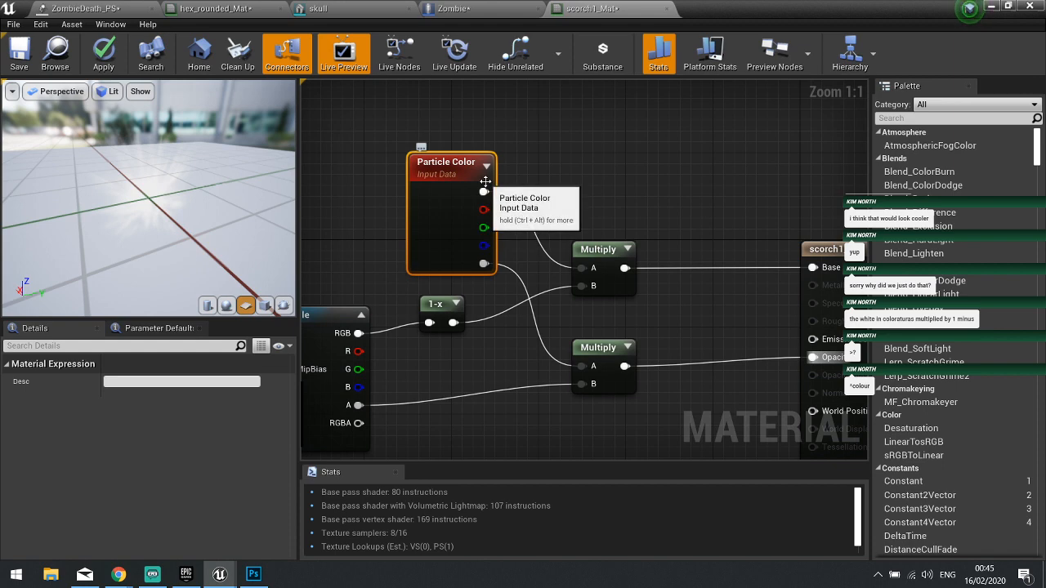
right_click_drag(412, 213, 494, 112)
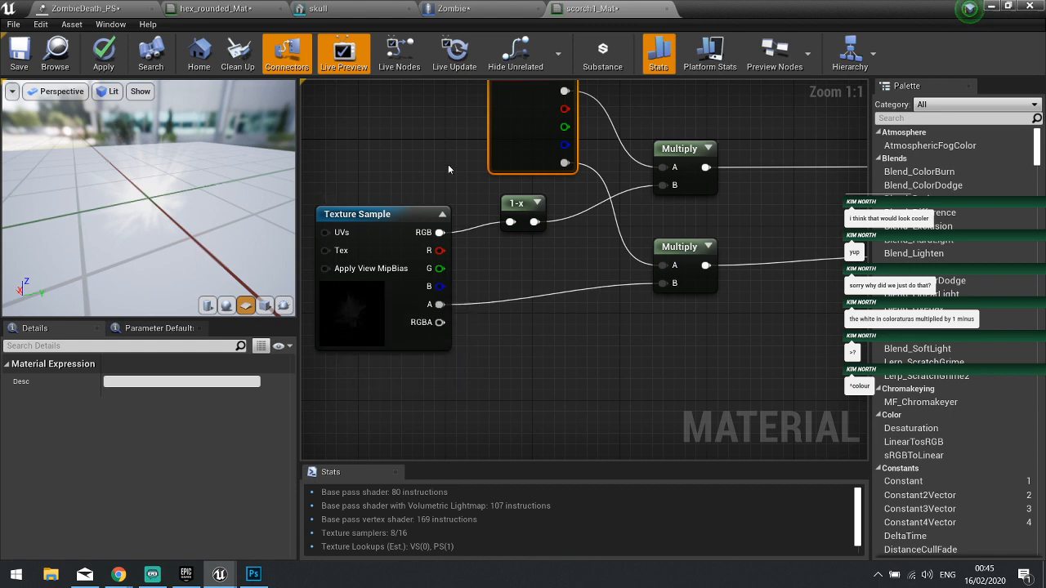
right_click_drag(597, 175, 589, 237)
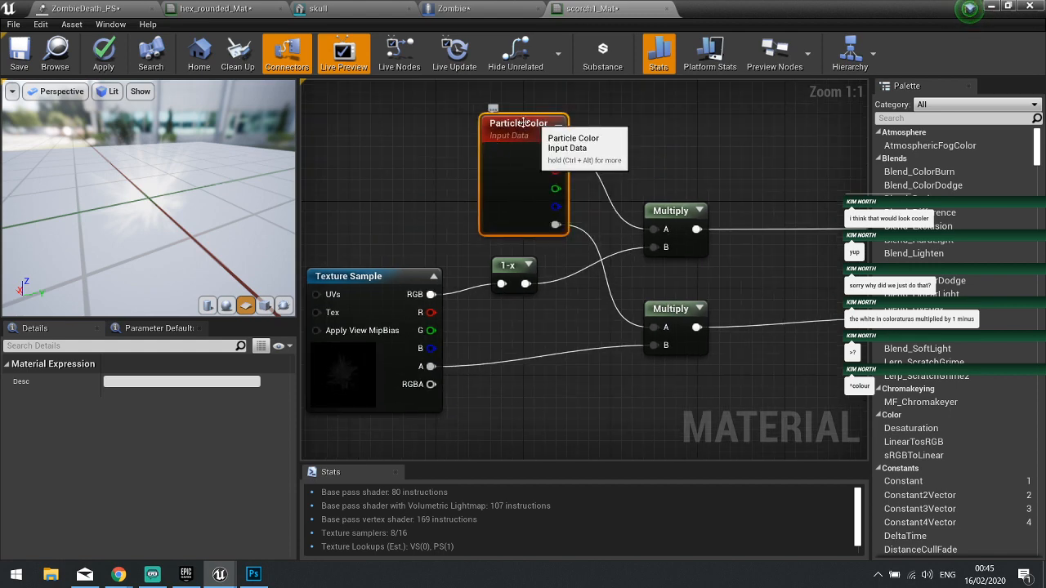
right_click_drag(733, 321, 545, 242)
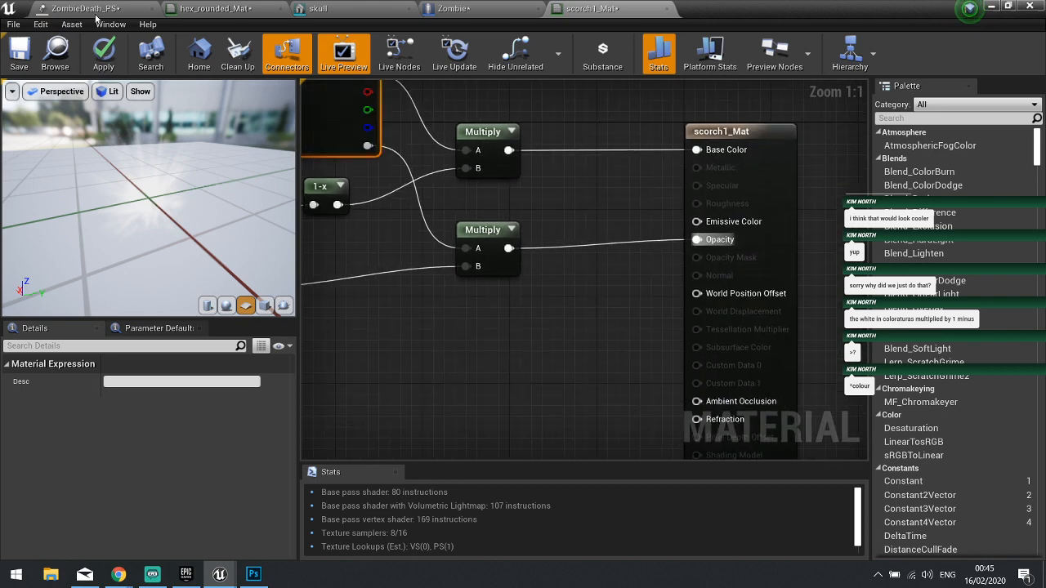
- In ZombieDeath_PS, add a Lock Axis module set to Z to the scorch mark emitter and delete its Initial Velocity module
left_click(90, 10)
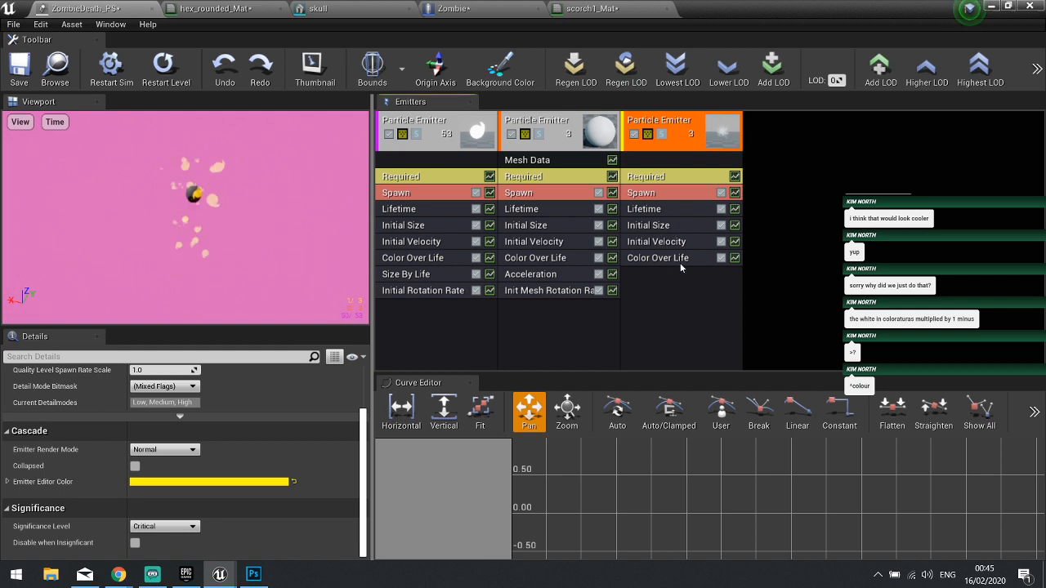
right_click(684, 293)
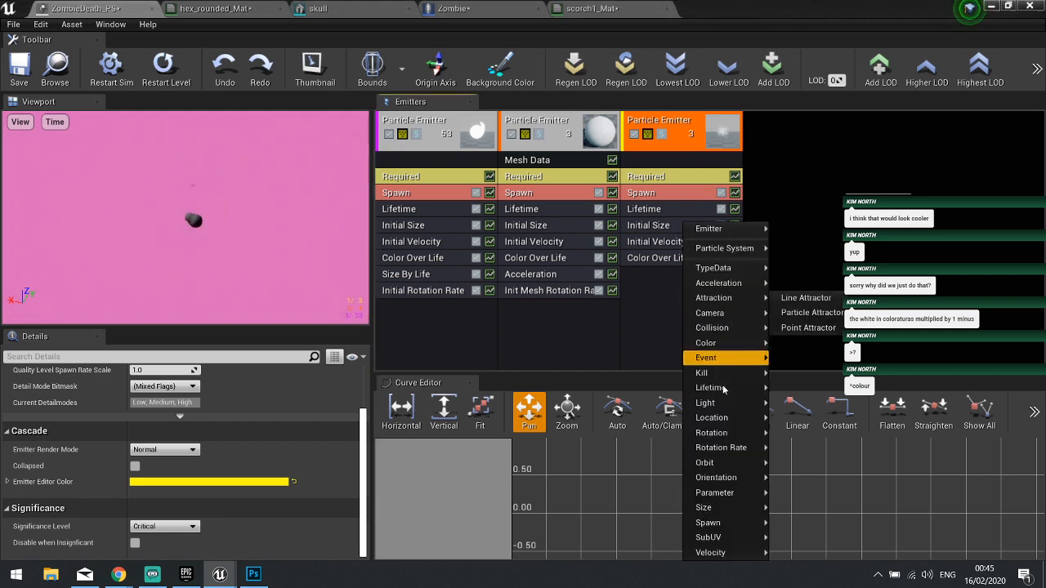
mouse_move(721, 482)
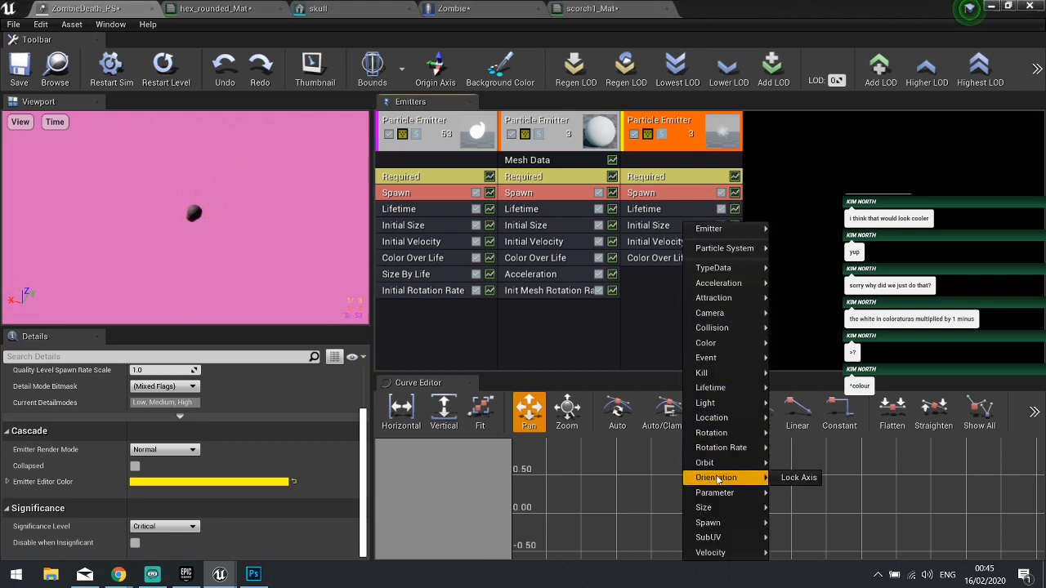
left_click(796, 477)
left_click(663, 275)
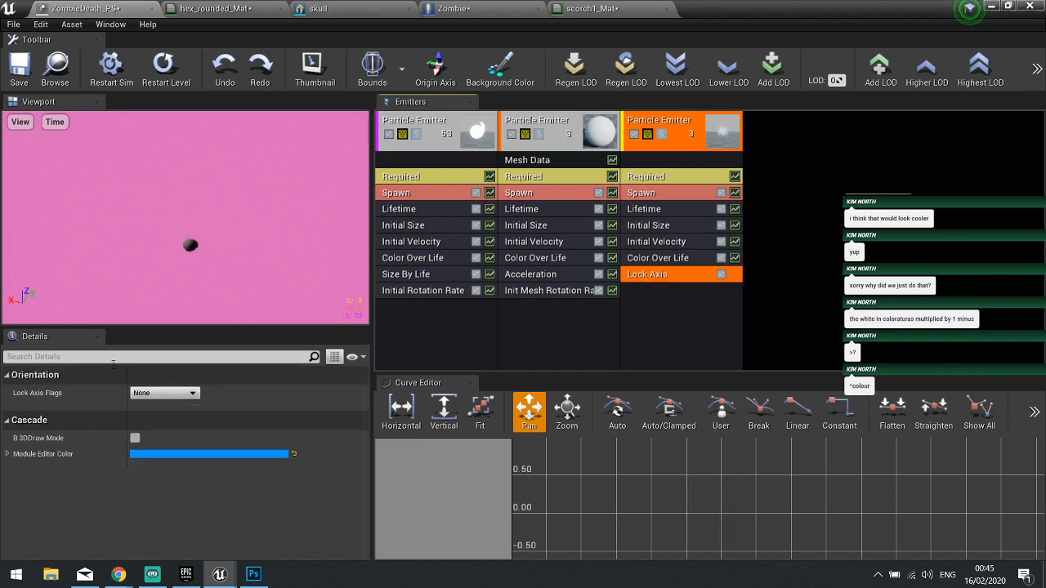
left_click(168, 394)
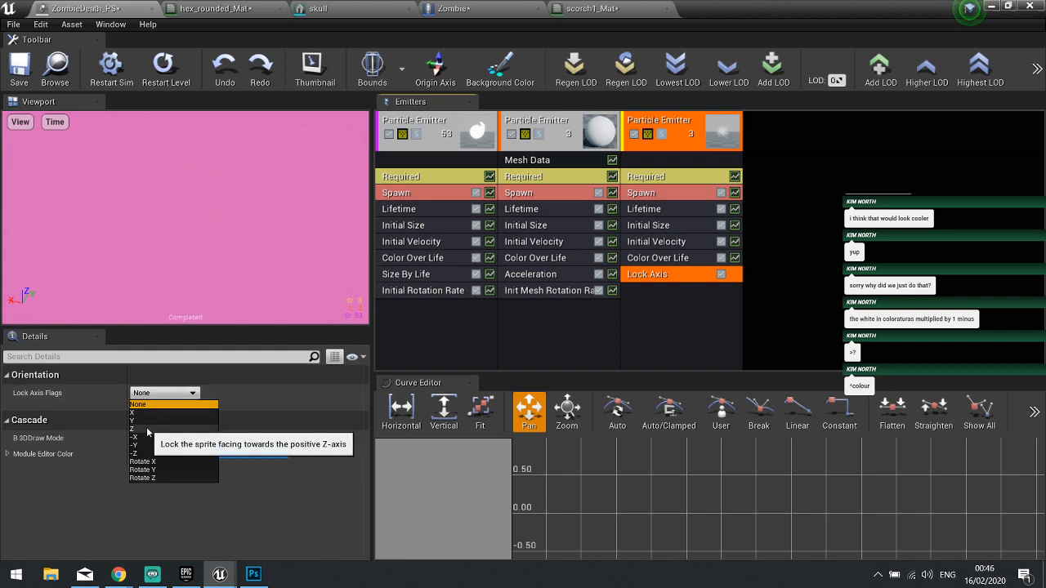
left_click(147, 429)
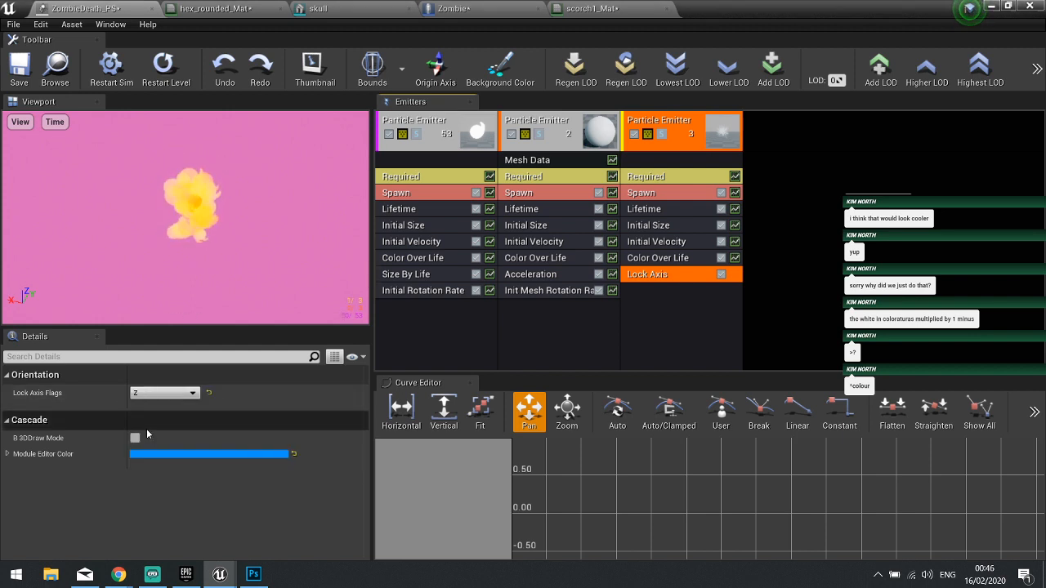
left_click(675, 244)
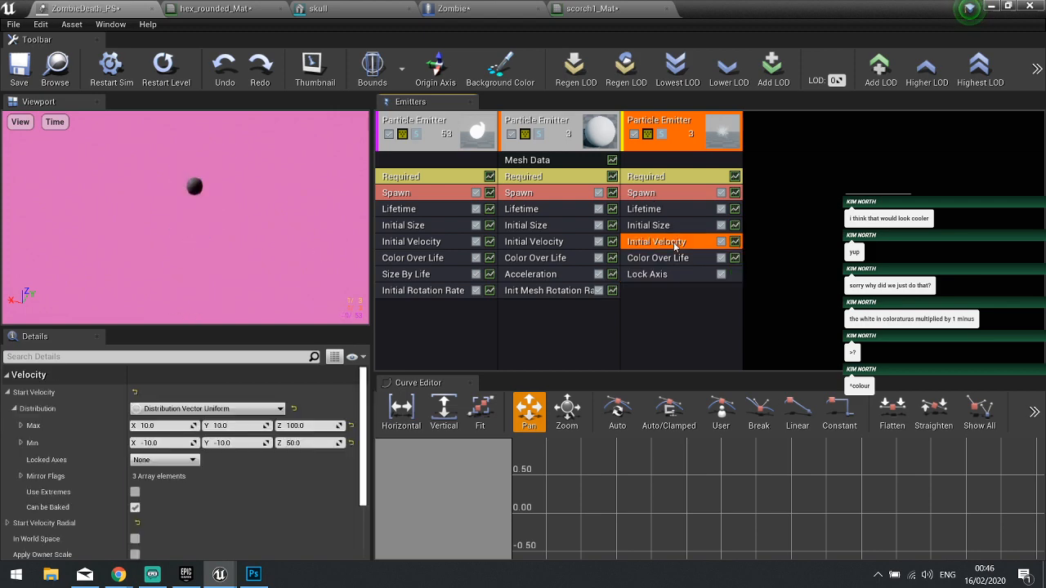
key("Delete")
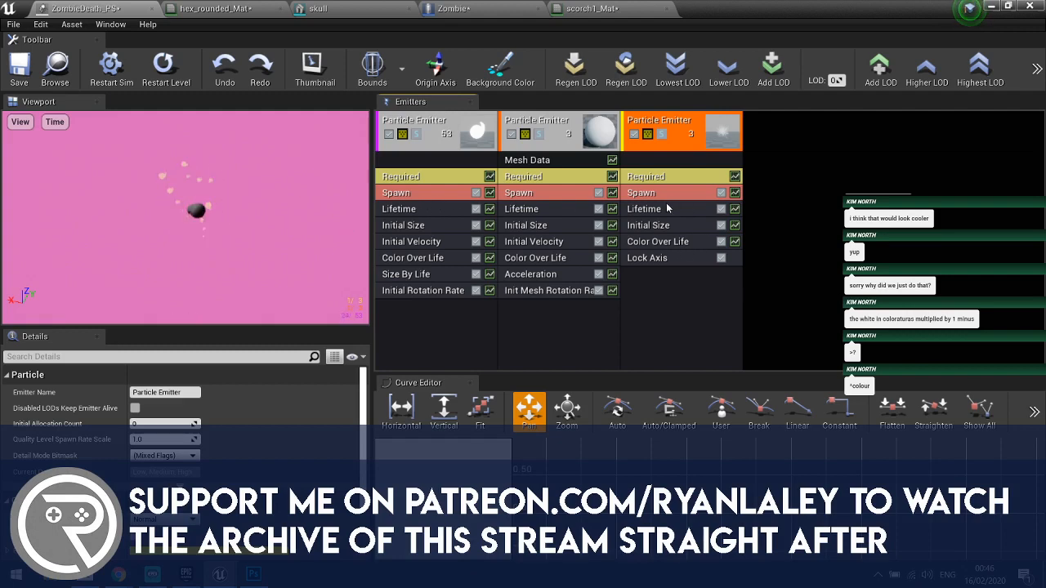
- Enter 1000 for the scorch mark emitter's maximum Start Size and switch the distribution to Distribution Vector Constant
left_click(678, 225)
left_click(175, 426)
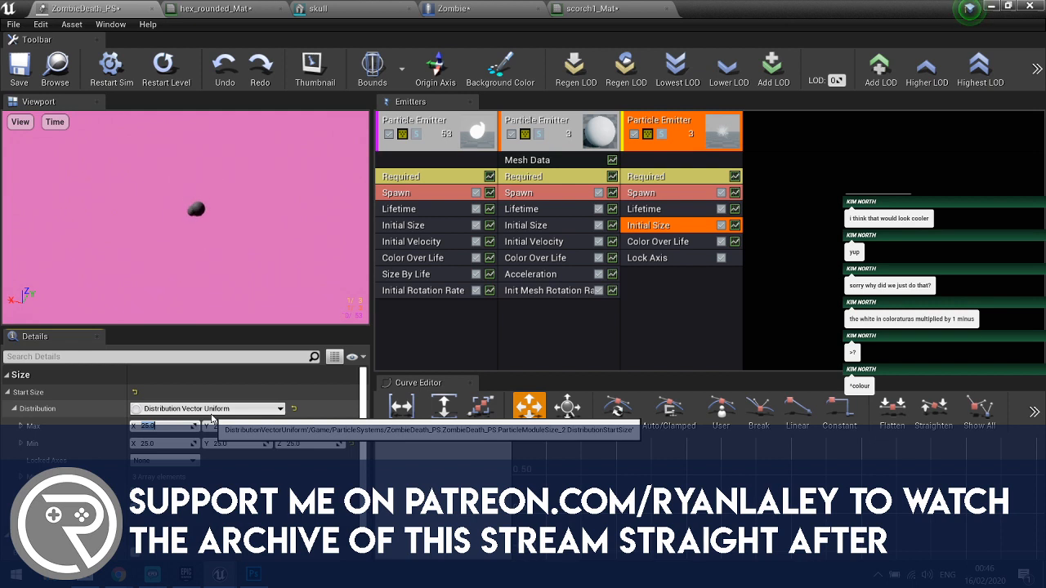
type("1000")
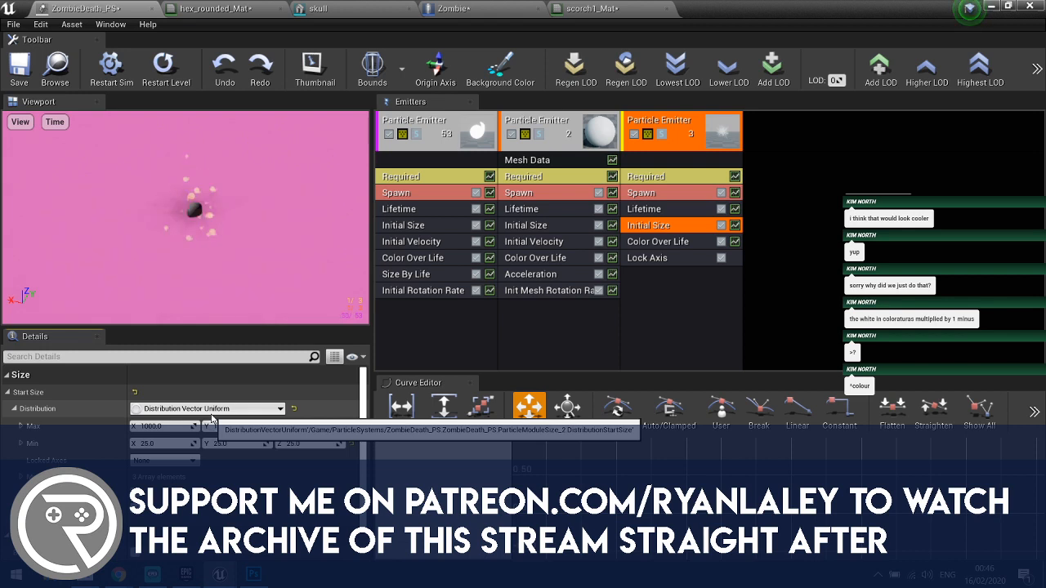
type("1000")
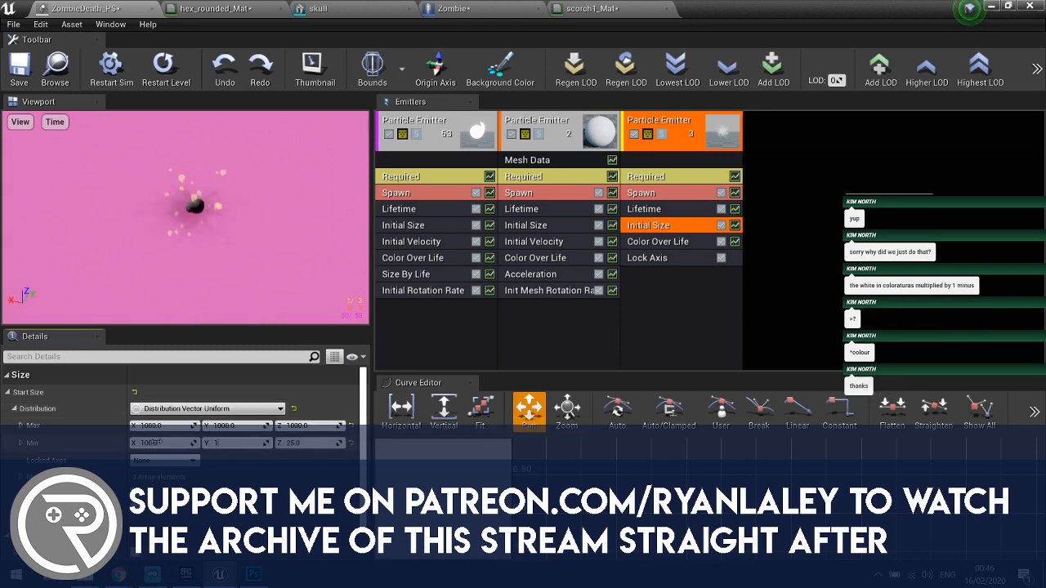
left_click(209, 409)
left_click(175, 432)
- Try a constant Start Size of 100 on X, Y and Z for the scorch mark emitter
left_click(169, 426)
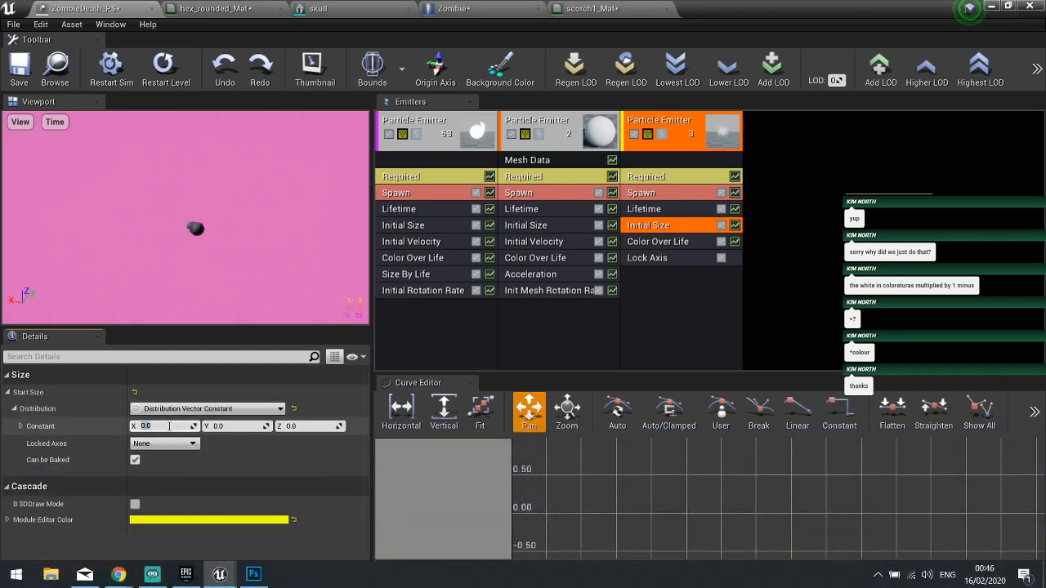
key("Tab")
type("100")
key("Tab")
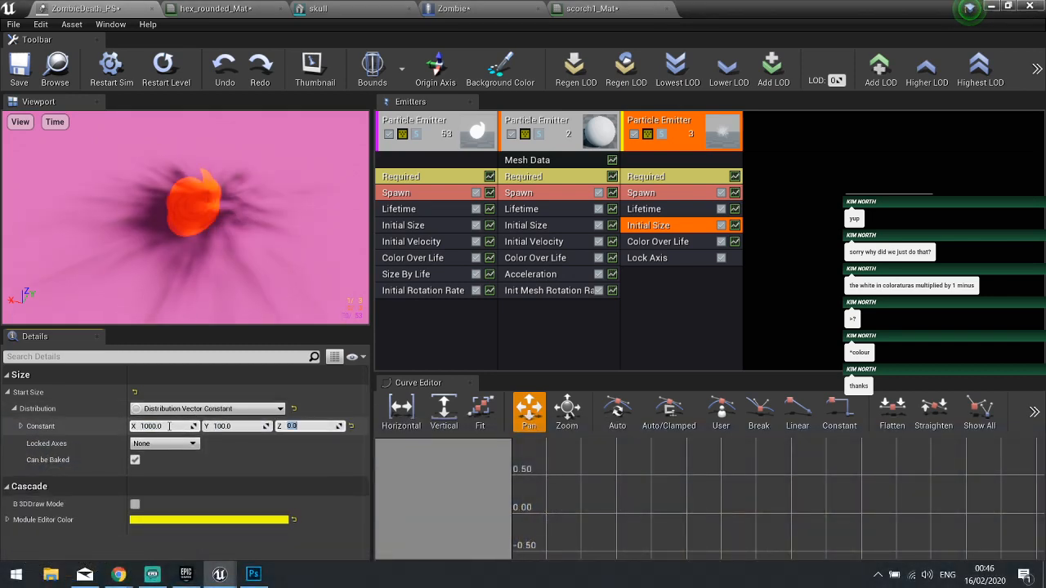
type("100")
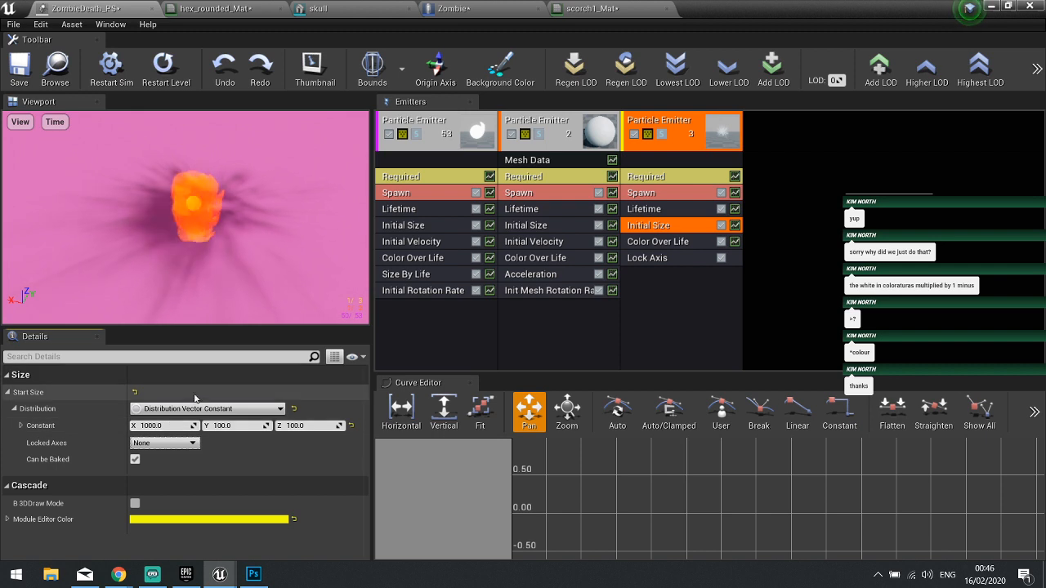
left_click(164, 426)
type("100")
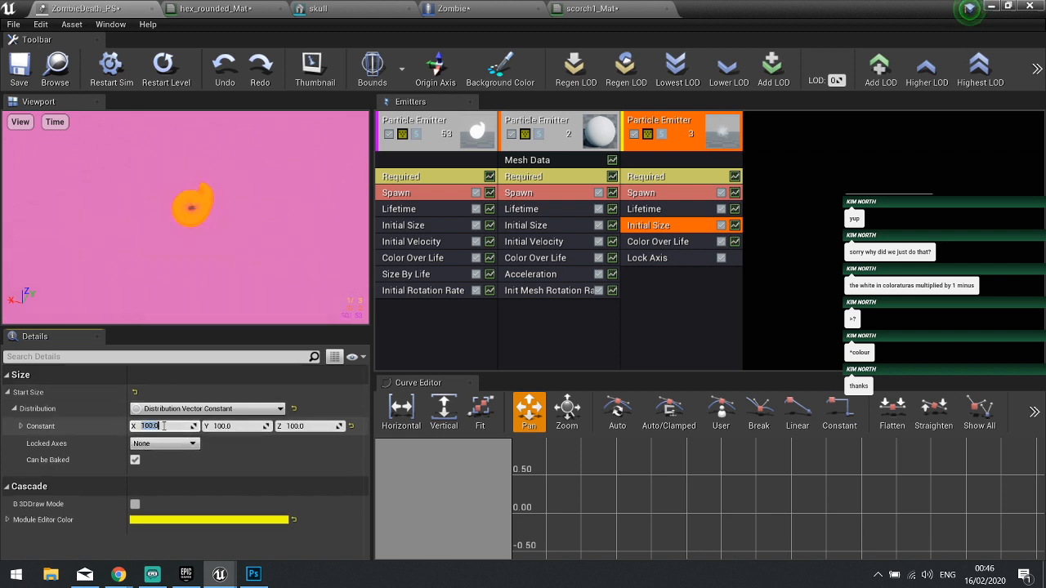
key("Return")
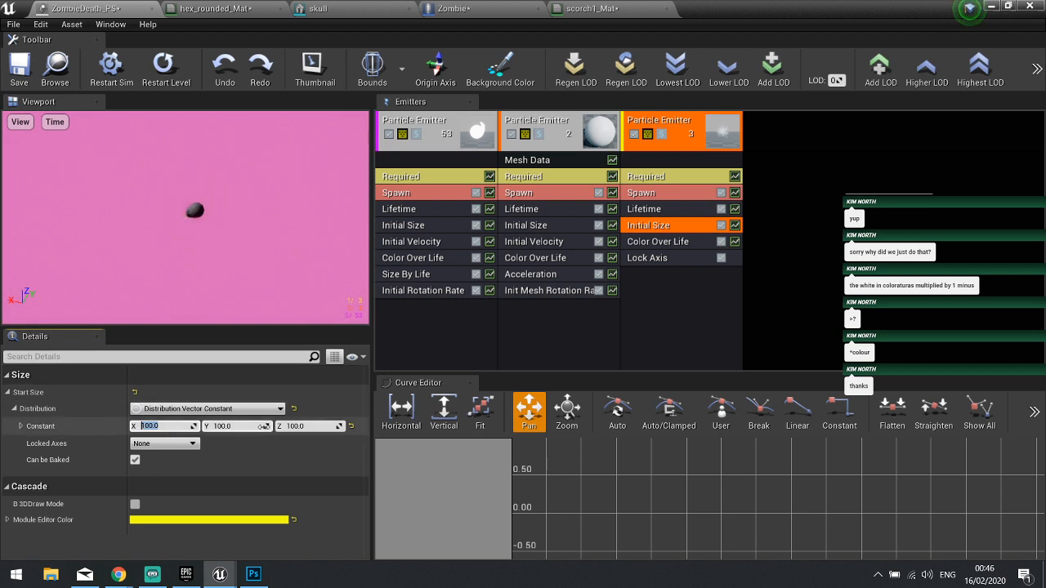
- Set the scorch mark emitter's constant Start Size to 300 on X, Y and Z
type("0")
key("Tab")
type("300")
key("Tab")
type("300")
key("Return")
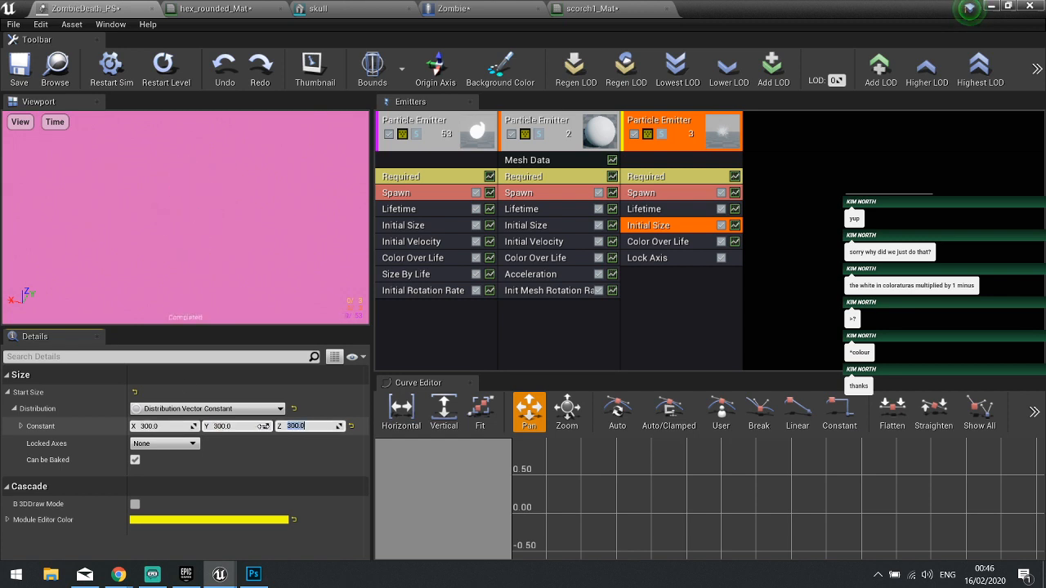
- Set the scorch mark emitter's Lifetime minimum and maximum to 5.0 and save ZombieDeath_PS
left_click_drag(230, 265, 253, 266)
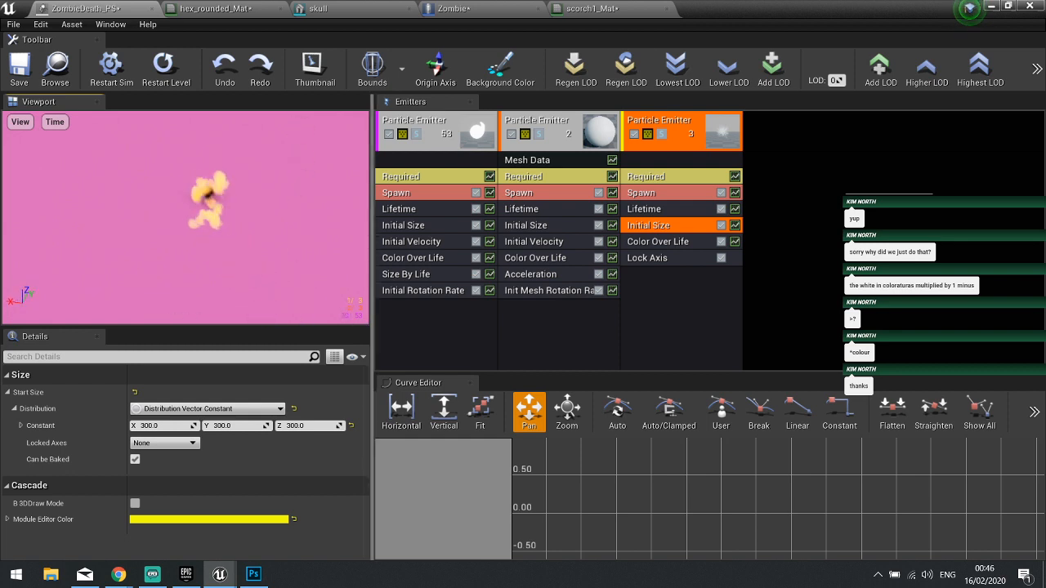
left_click(645, 209)
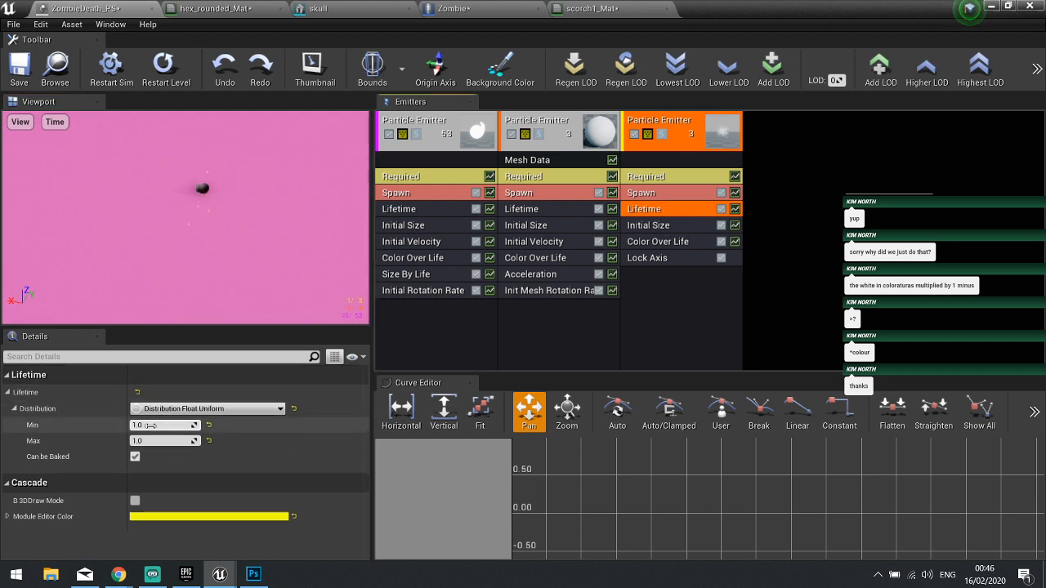
key("BackSpace")
type("5")
key("Tab")
type("5")
key("Return")
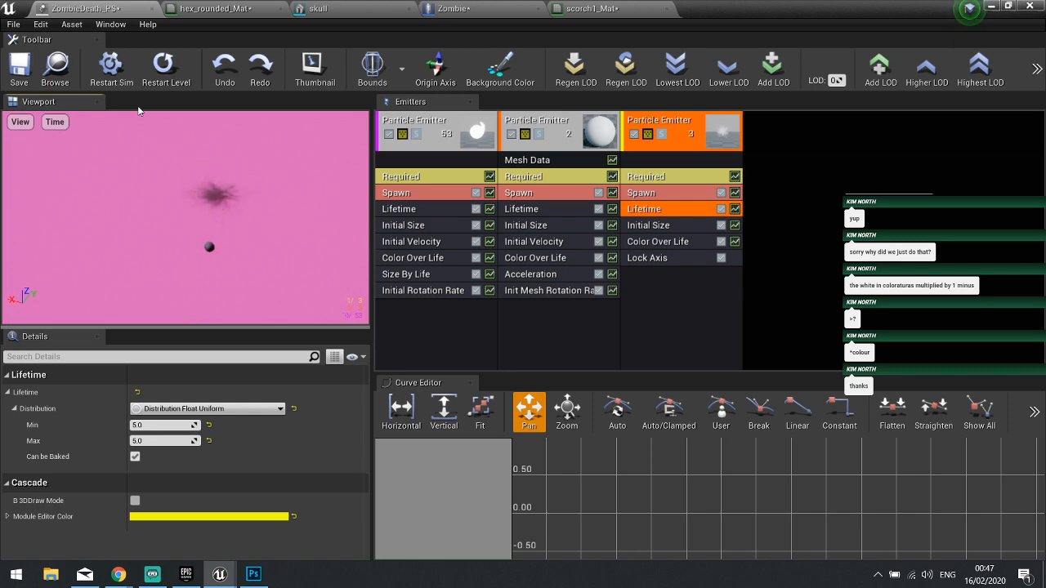
left_click(19, 67)
- Play-test the level, shoot several zombies with the squirt gun to check the death effect, and stop the play session
left_click(994, 6)
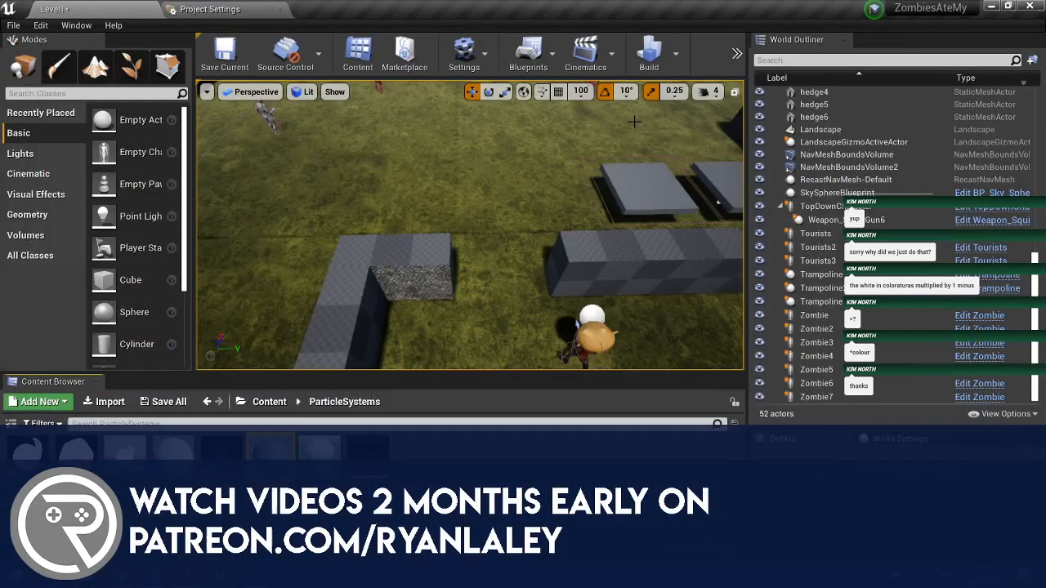
left_click(738, 57)
left_click(768, 93)
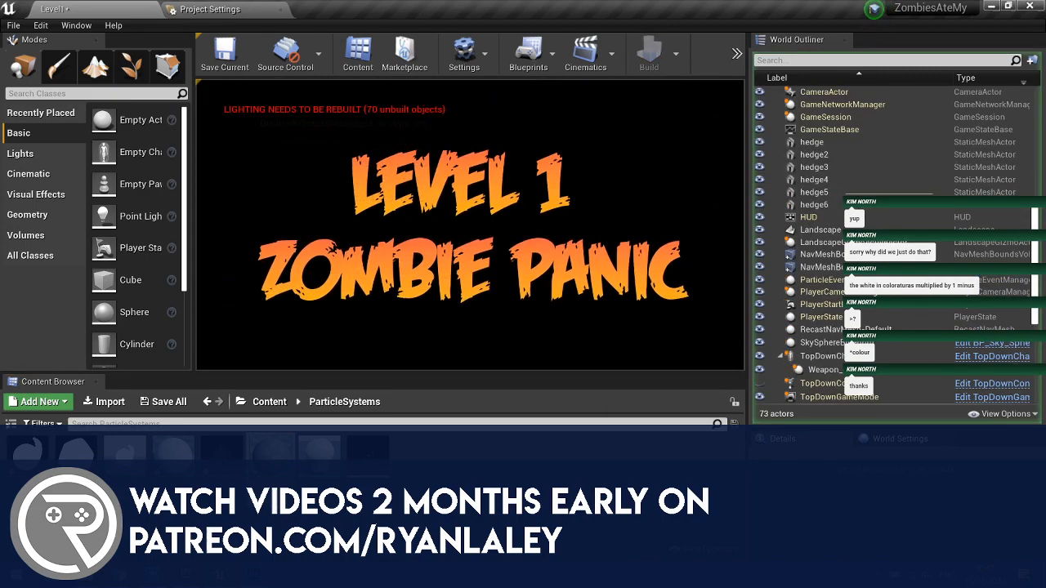
key("w")
left_click(515, 121)
left_click(563, 143)
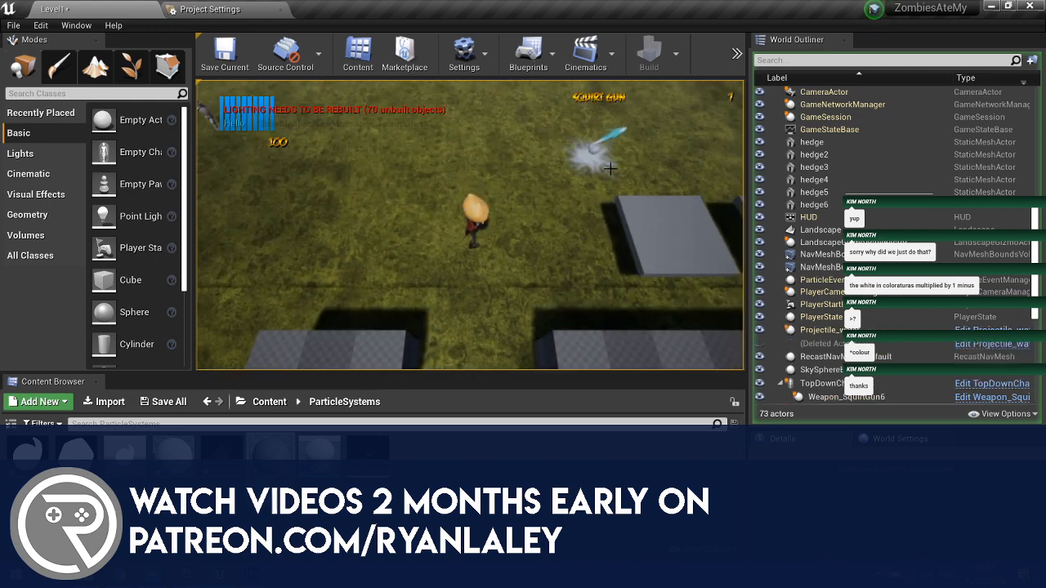
key("w")
key("d")
key("w")
key("a")
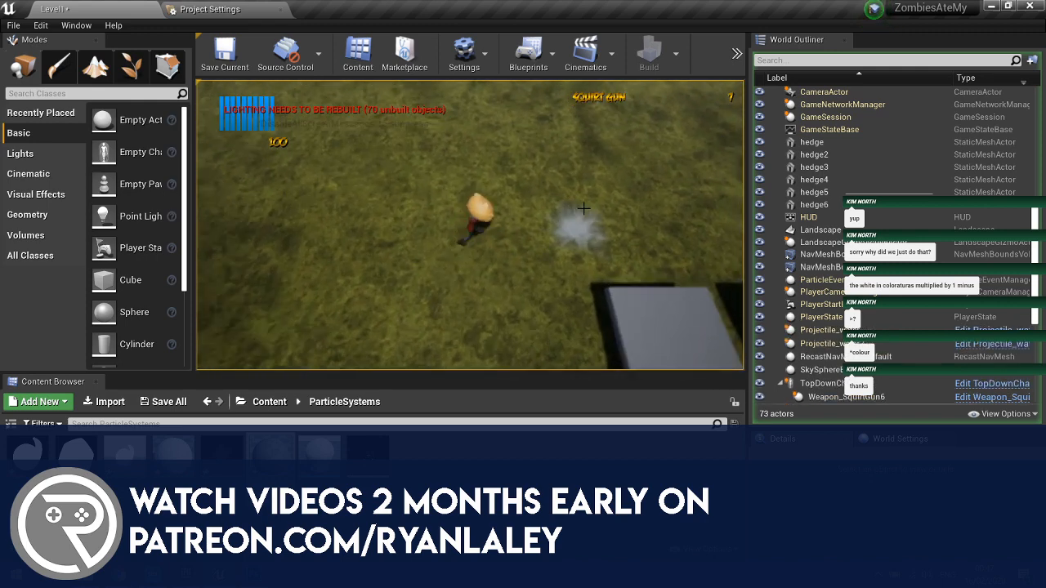
key("s")
key("d")
key("a")
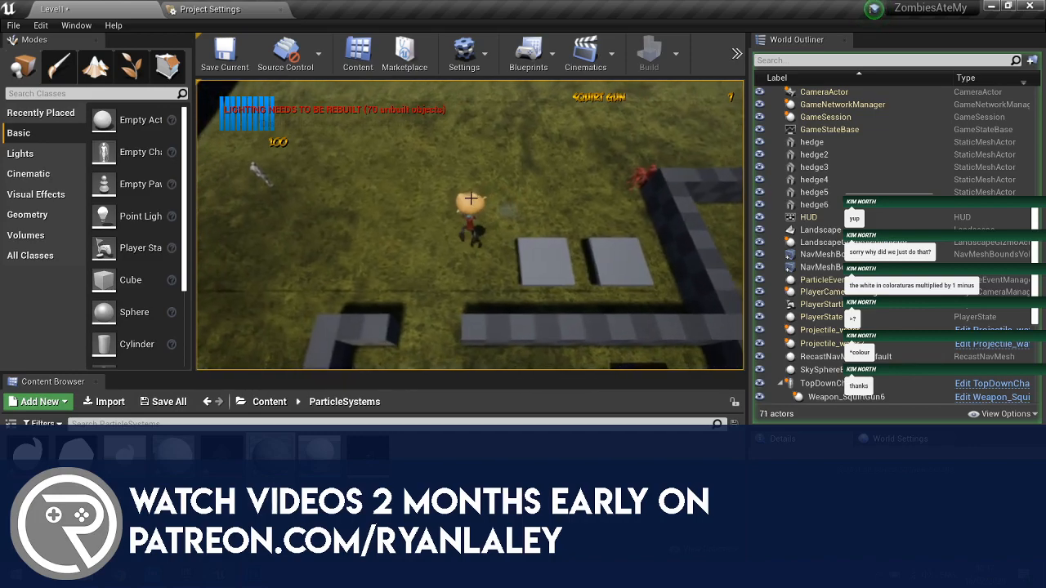
key("s")
key("w")
left_click(608, 176)
key("d")
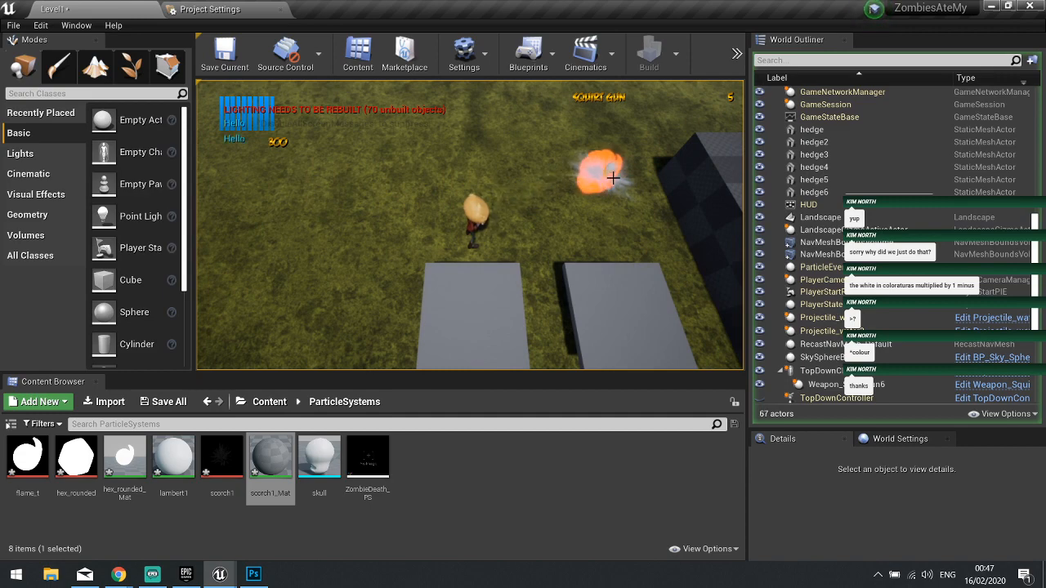
key("w")
key("d")
key("d")
key("w")
key("s")
key("a")
key("w")
key("a")
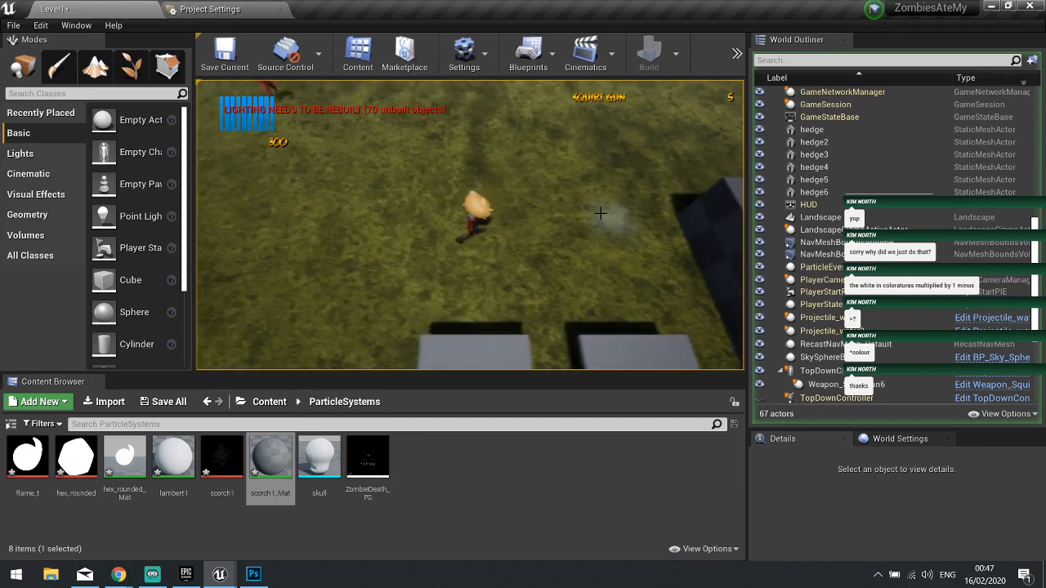
key("s")
key("w")
left_click(403, 129)
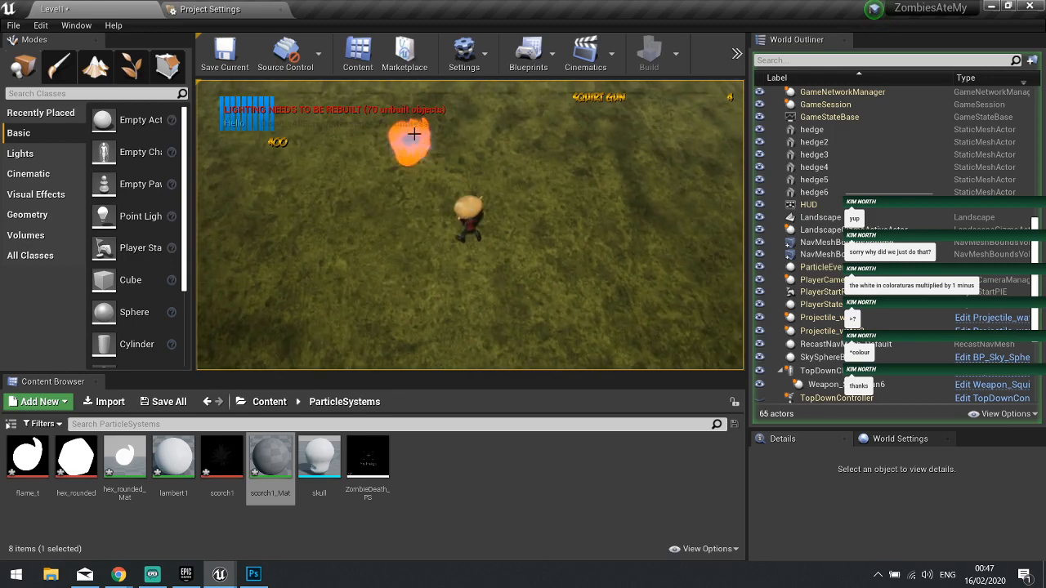
key("Escape")
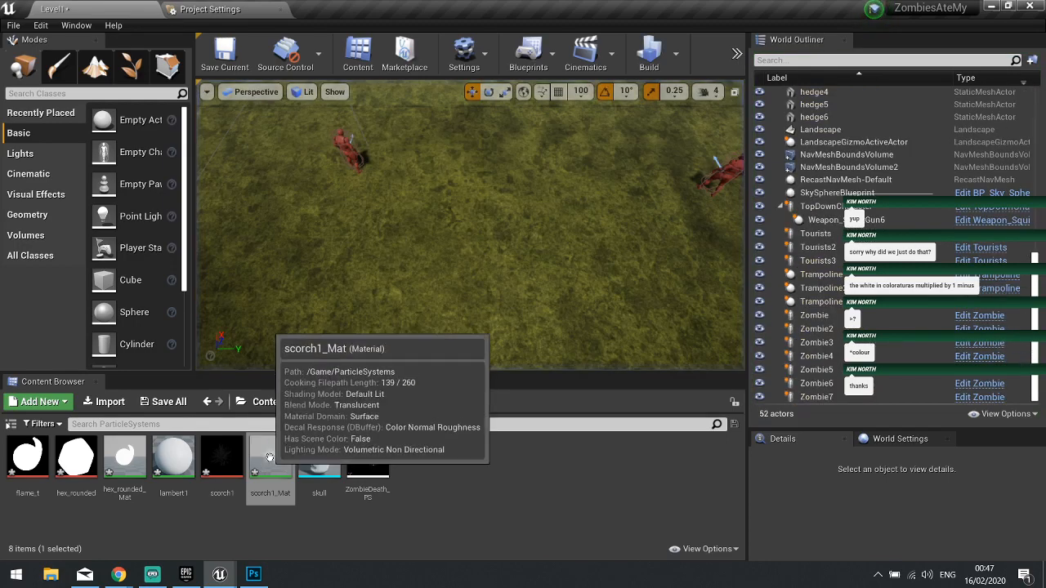
- In ZombieDeath_PS, set the Out Val of point 0 in the scorch mark emitter's Color Over Life to black
double_click(271, 457)
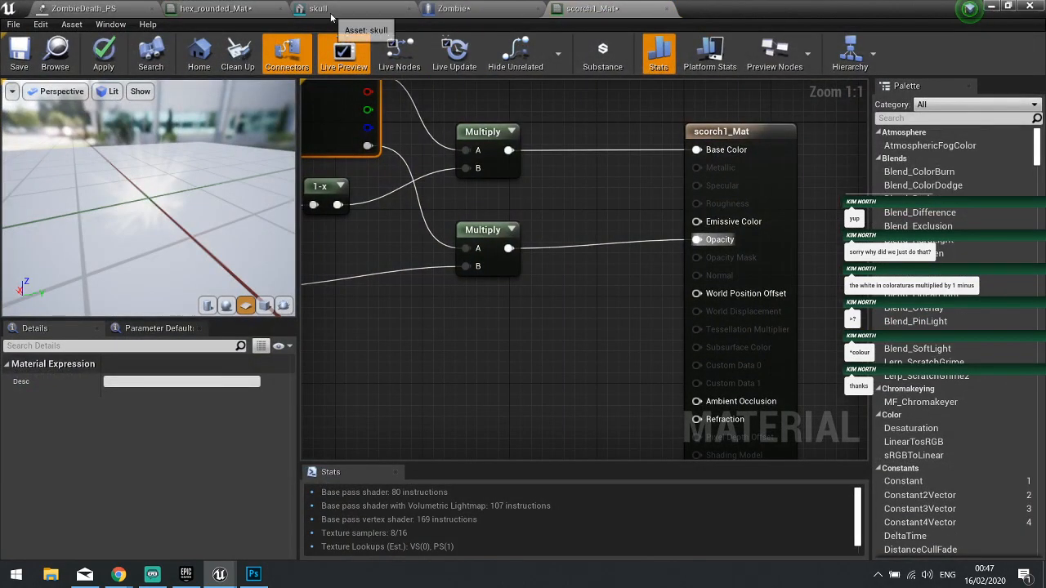
left_click(80, 8)
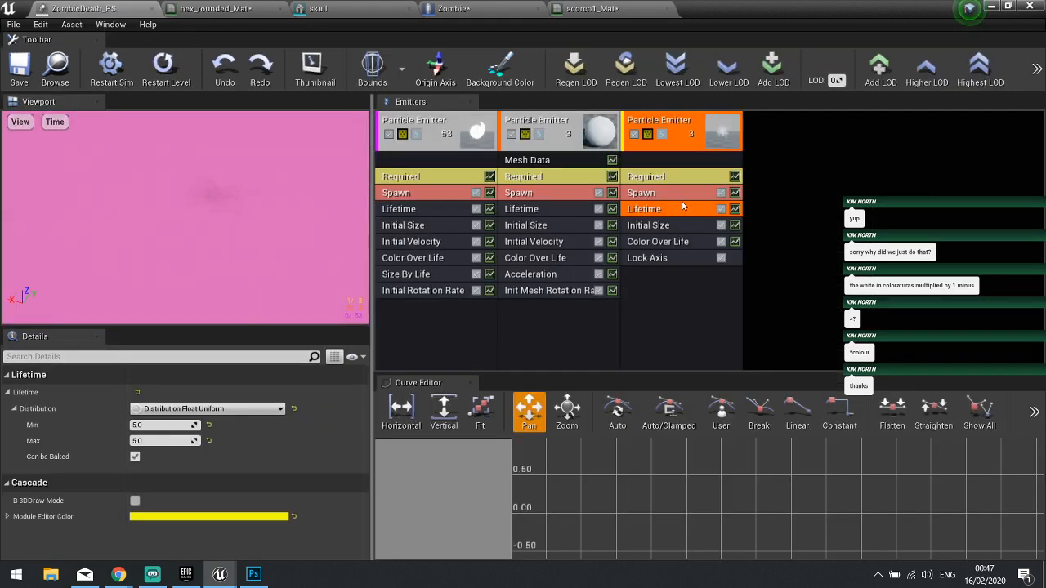
left_click(659, 242)
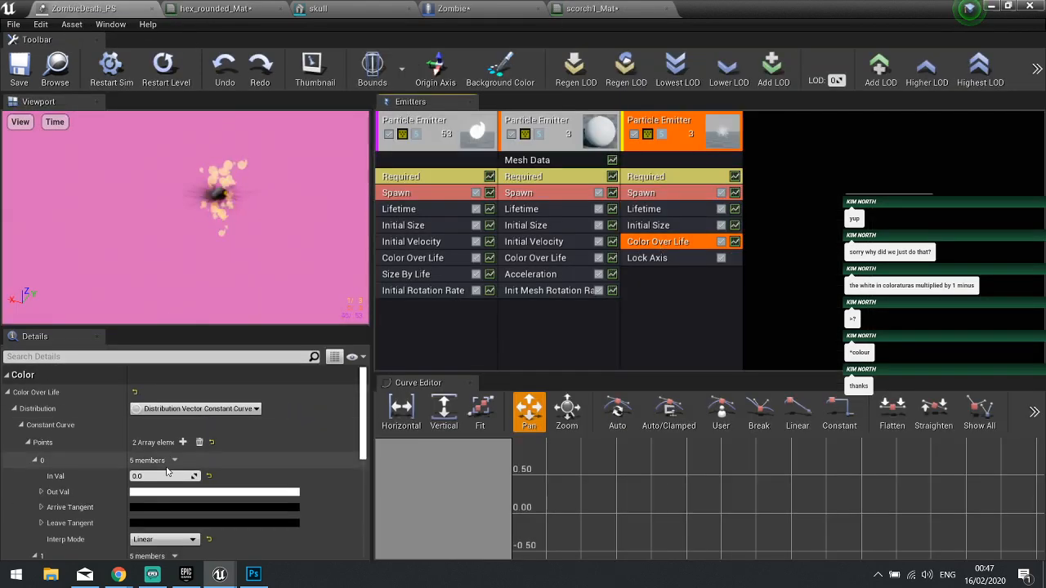
scroll(146, 491, "down", 2)
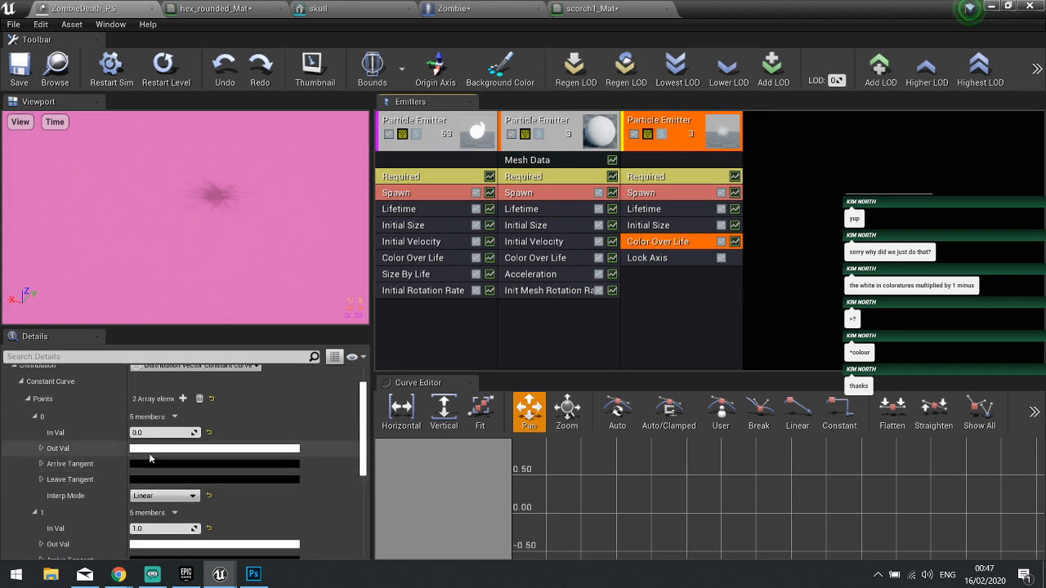
left_click(151, 448)
left_click(356, 319)
left_click_drag(354, 351, 350, 374)
left_click(361, 525)
- Set the Out Val of point 1 in the scorch mark emitter's Color Over Life to black
scroll(361, 531, "down", 2)
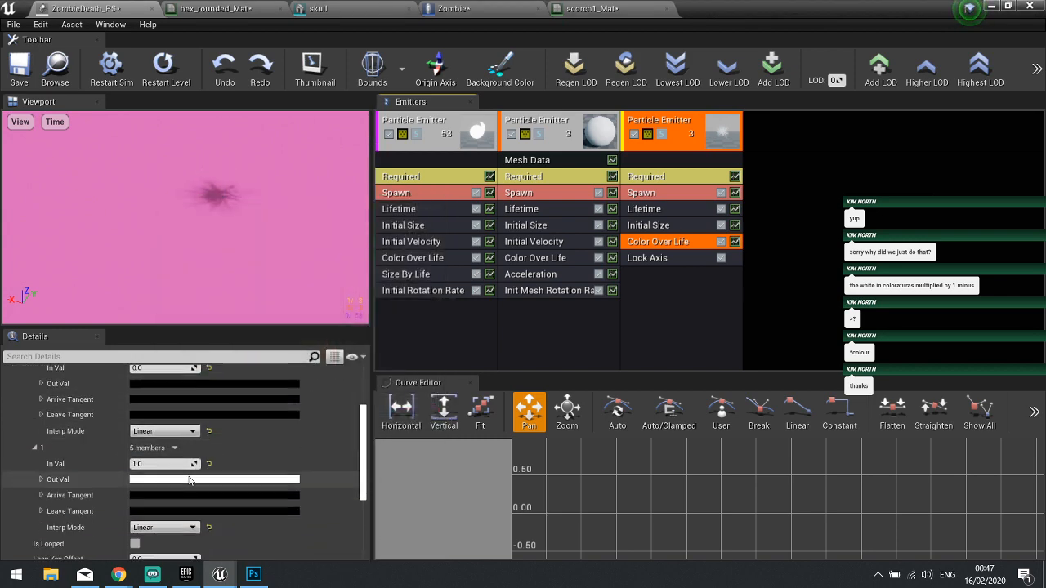
left_click(183, 481)
left_click_drag(396, 329, 392, 378)
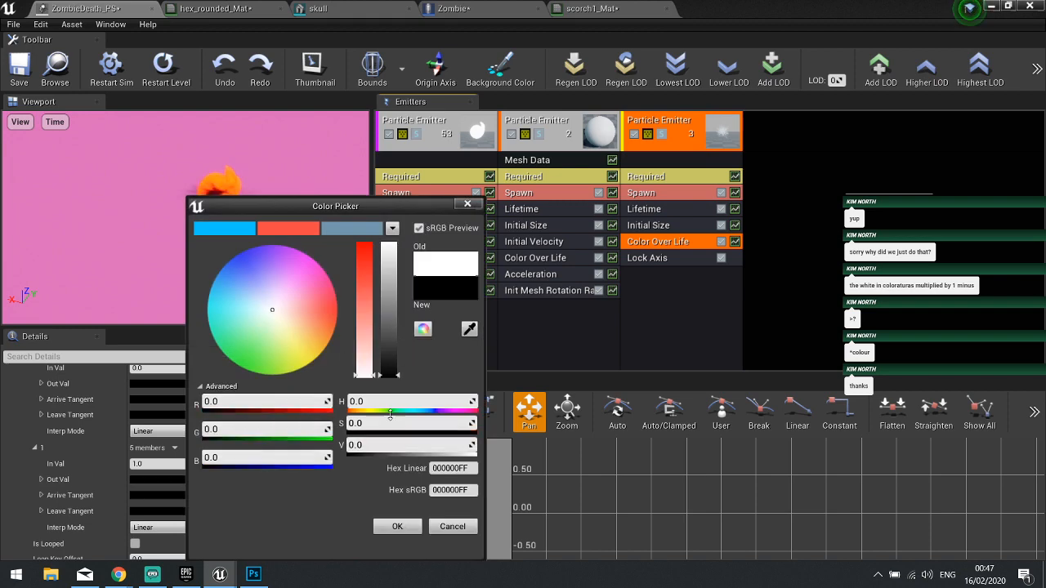
left_click(400, 526)
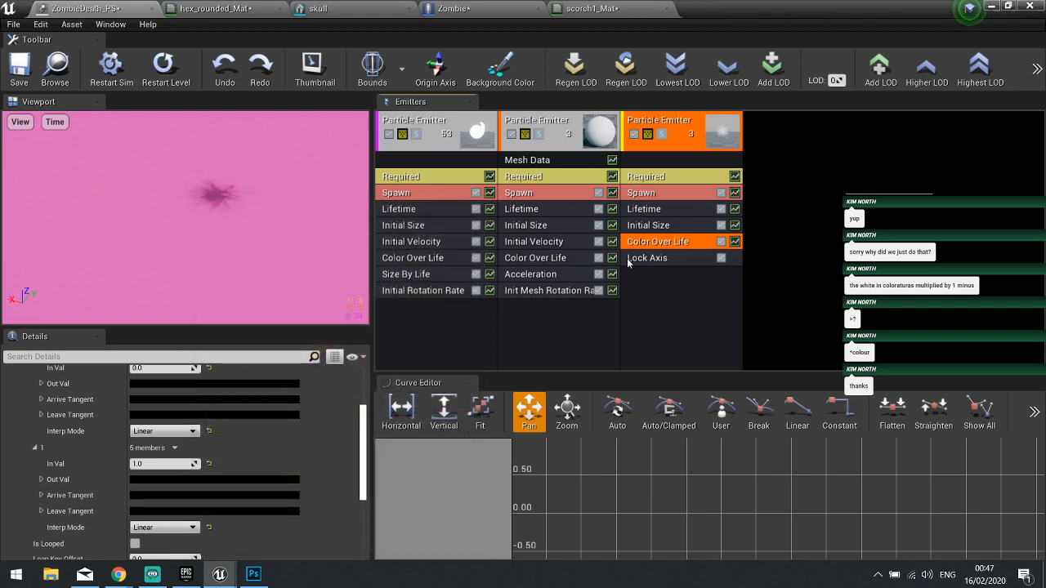
scroll(280, 454, "down", 3)
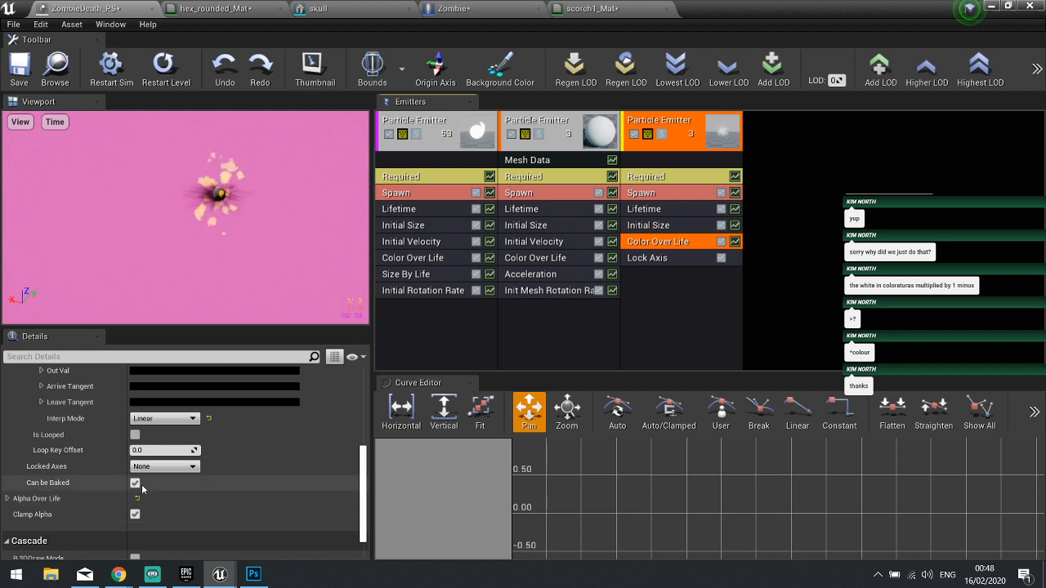
left_click(712, 322)
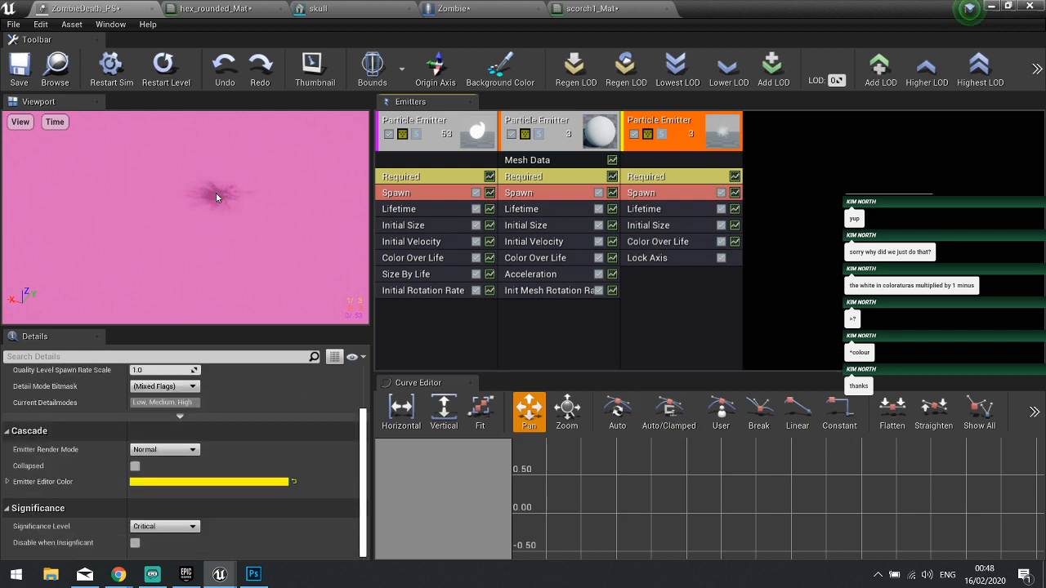
- Set the scorch mark emitter's Emitter Origin Z to -75 in its Required module and save the particle system
left_click(657, 180)
scroll(293, 408, "up", 5)
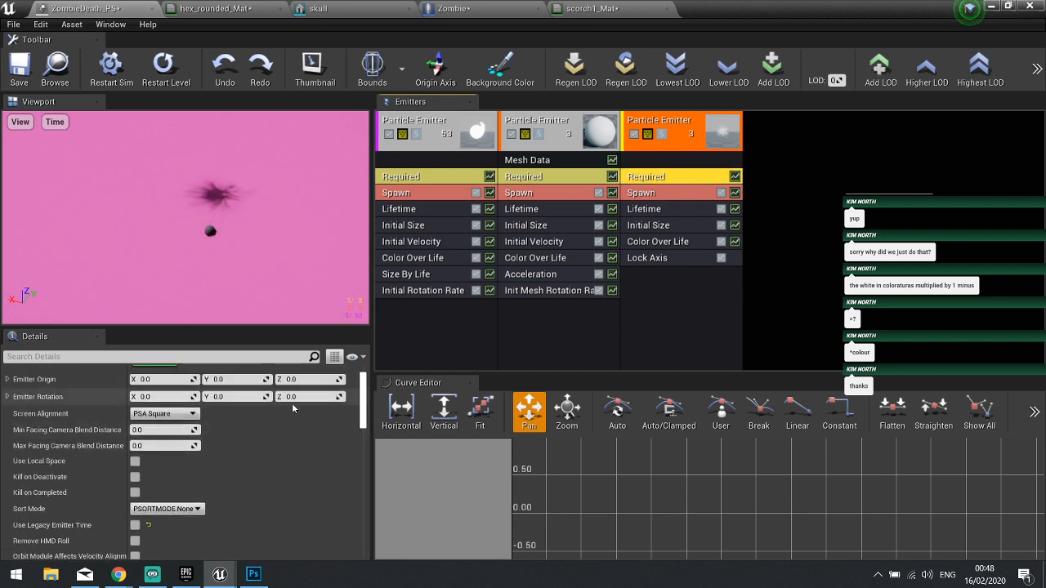
scroll(123, 425, "up", 1)
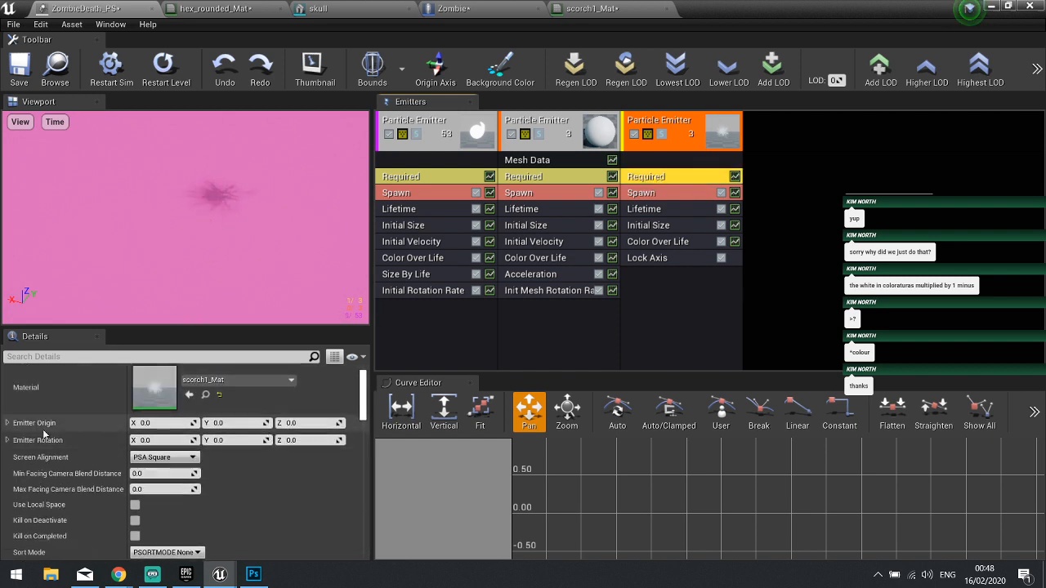
left_click(315, 423)
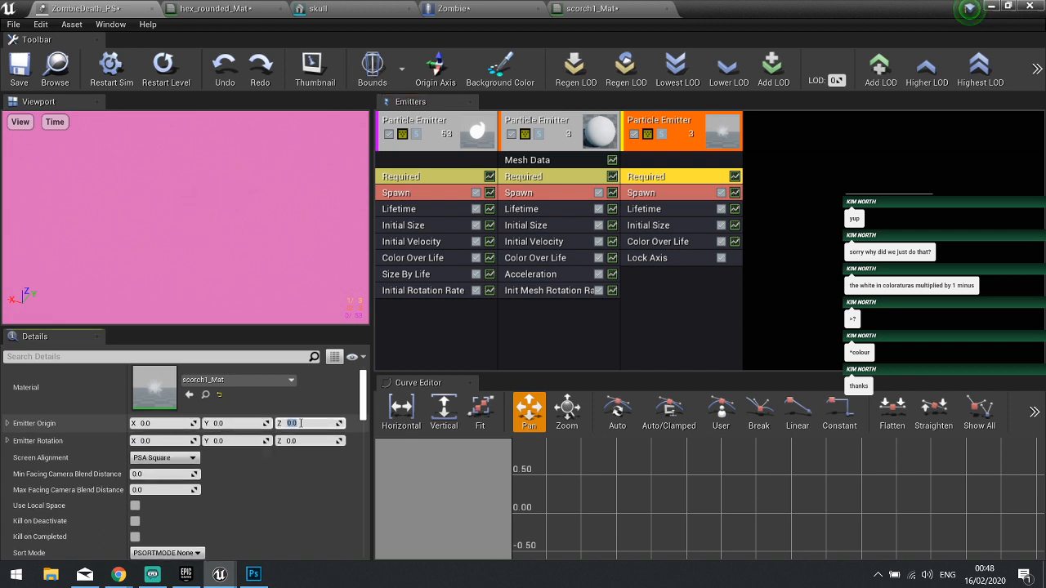
type("-")
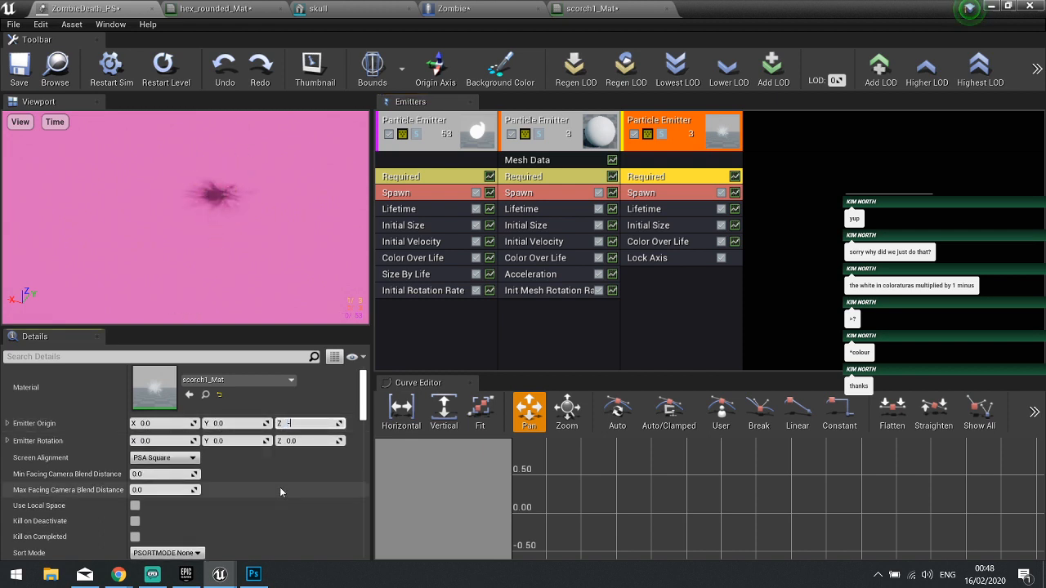
type("75")
key("Return")
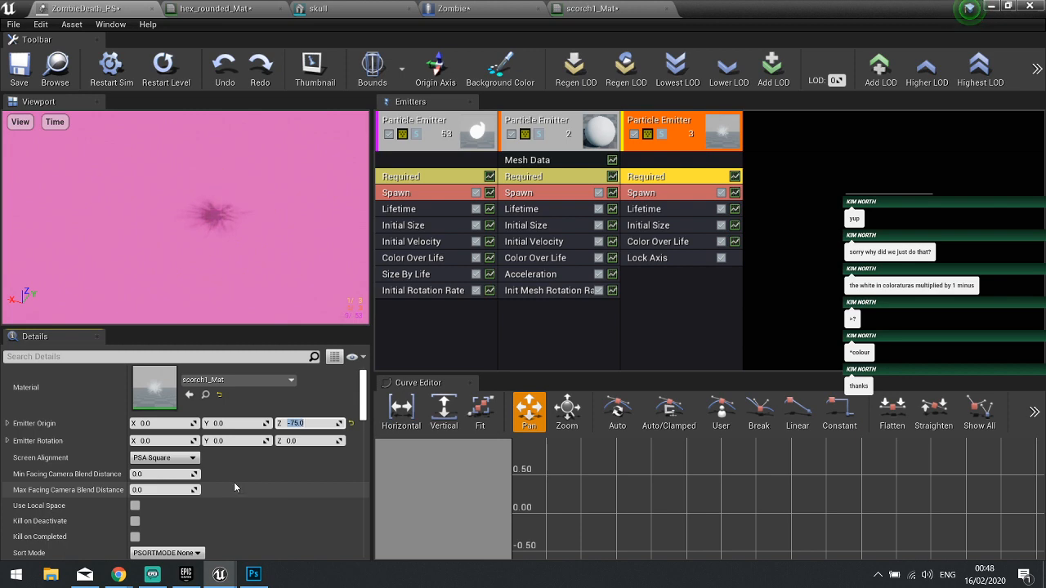
left_click(20, 71)
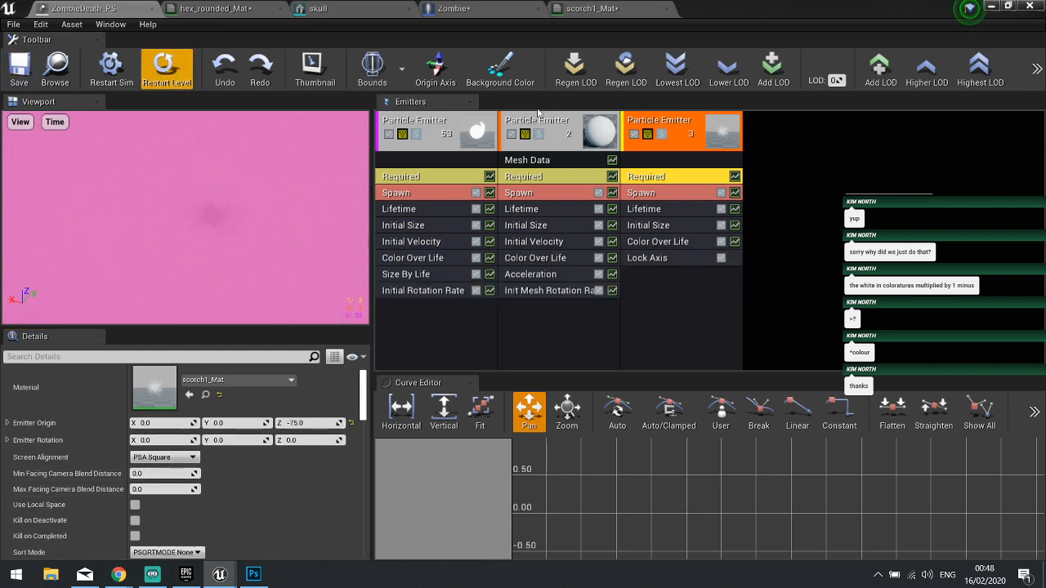
- Play-test the level, shoot several zombies with the squirt gun to check the black scorch mark on the ground, and stop the play session
left_click(993, 6)
left_click(737, 55)
left_click(766, 82)
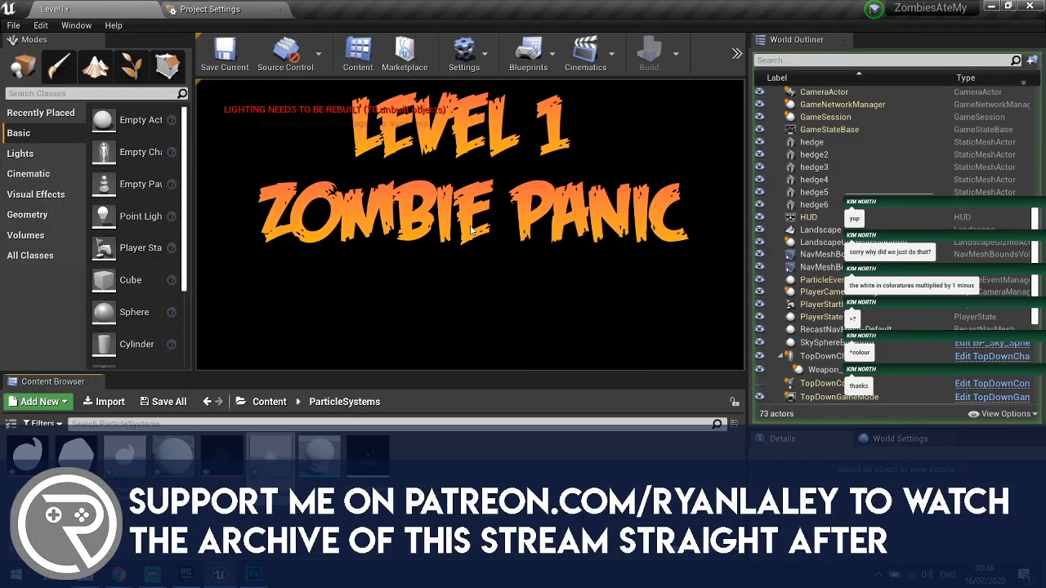
left_click(472, 231)
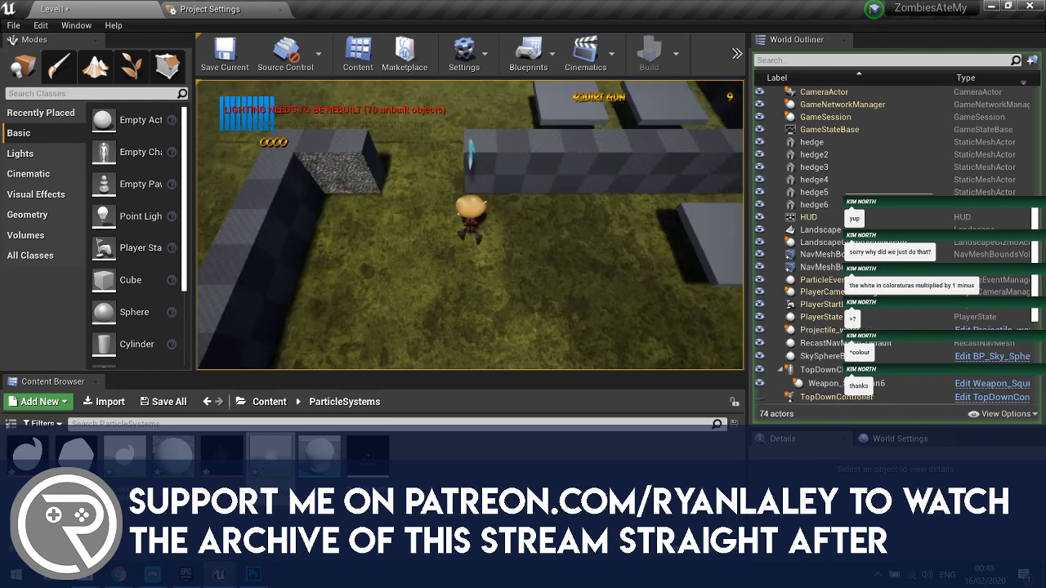
key("a")
key("w")
left_click(582, 155)
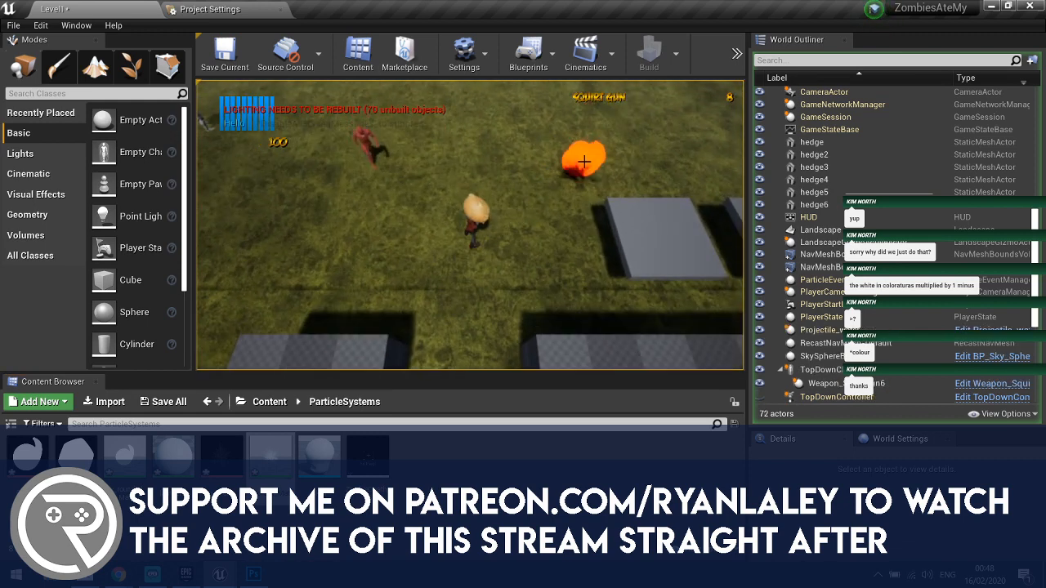
key("d")
key("w")
key("s")
key("d")
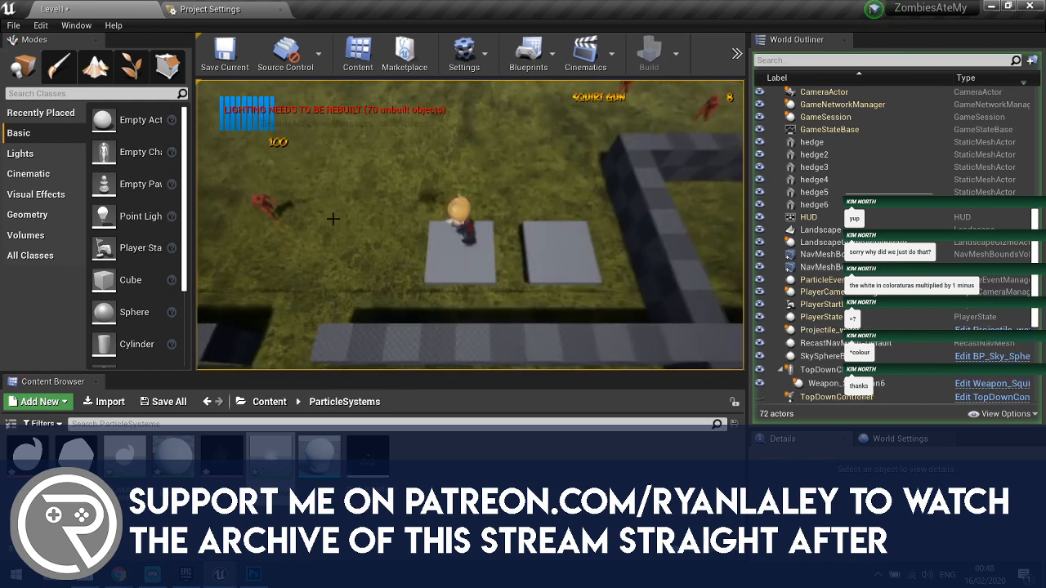
key("s")
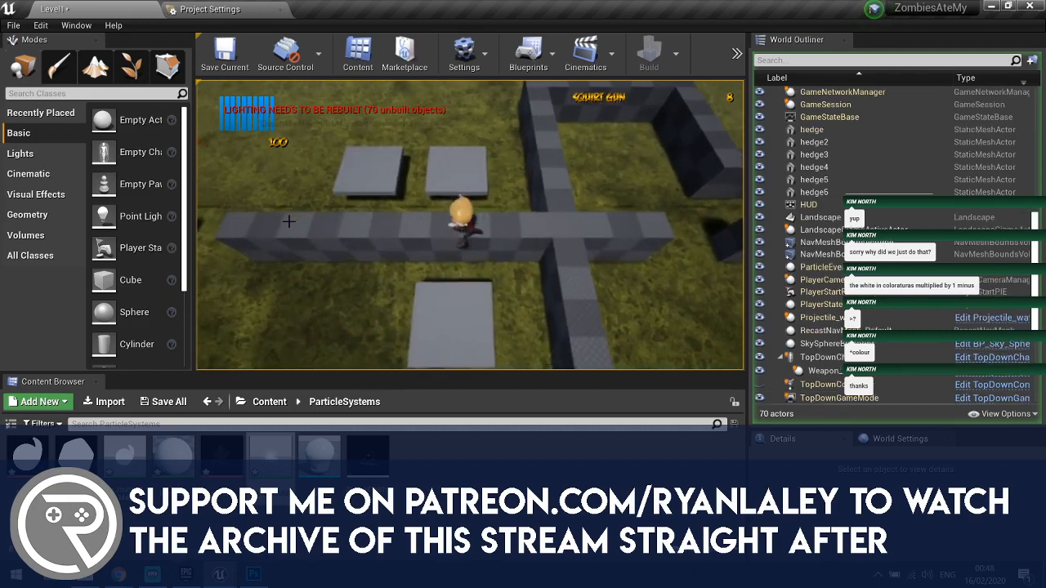
key("a")
key("w")
left_click(320, 144)
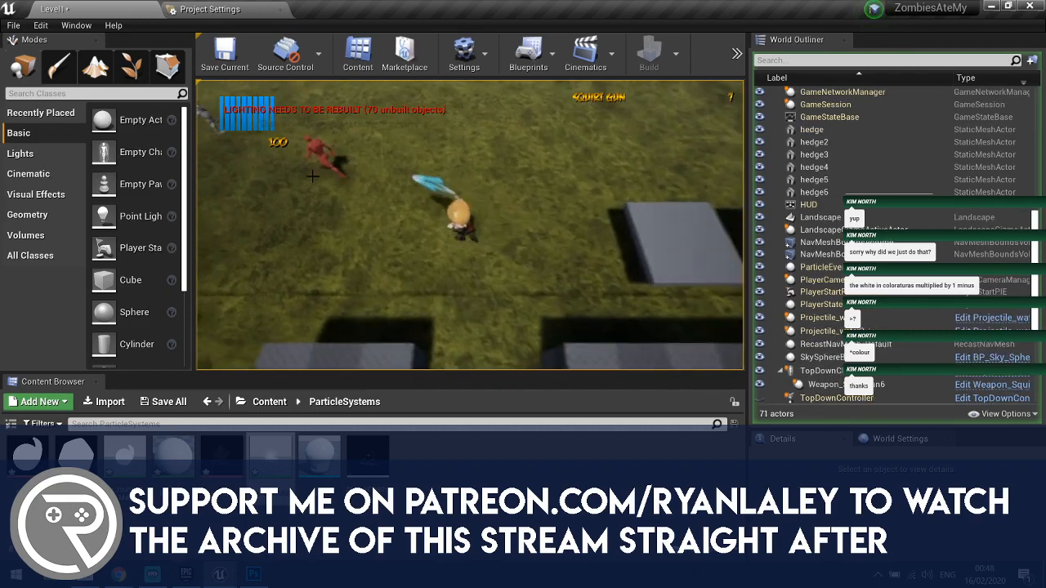
left_click(360, 161)
key("a")
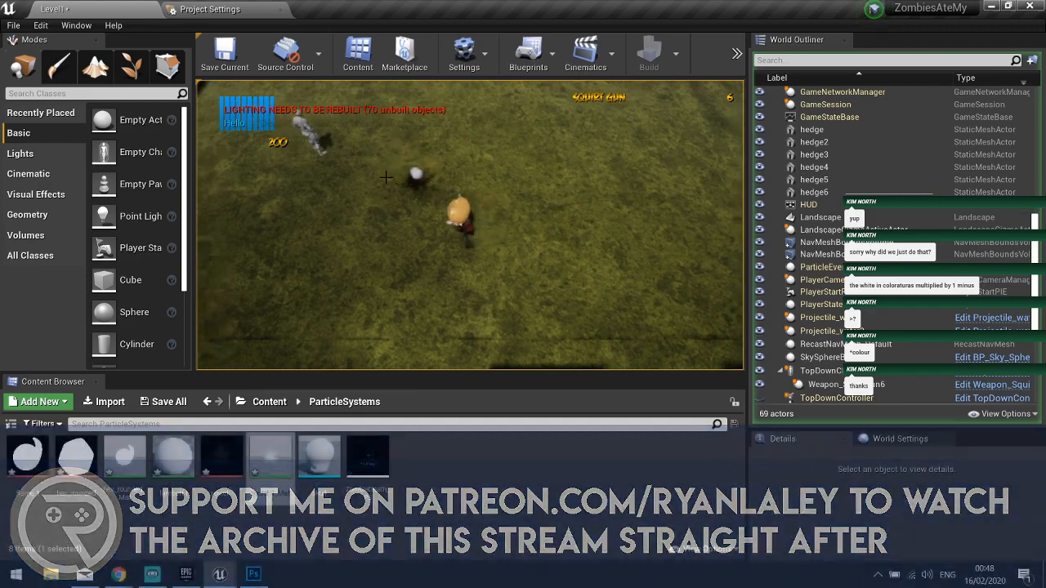
key("w")
key("a")
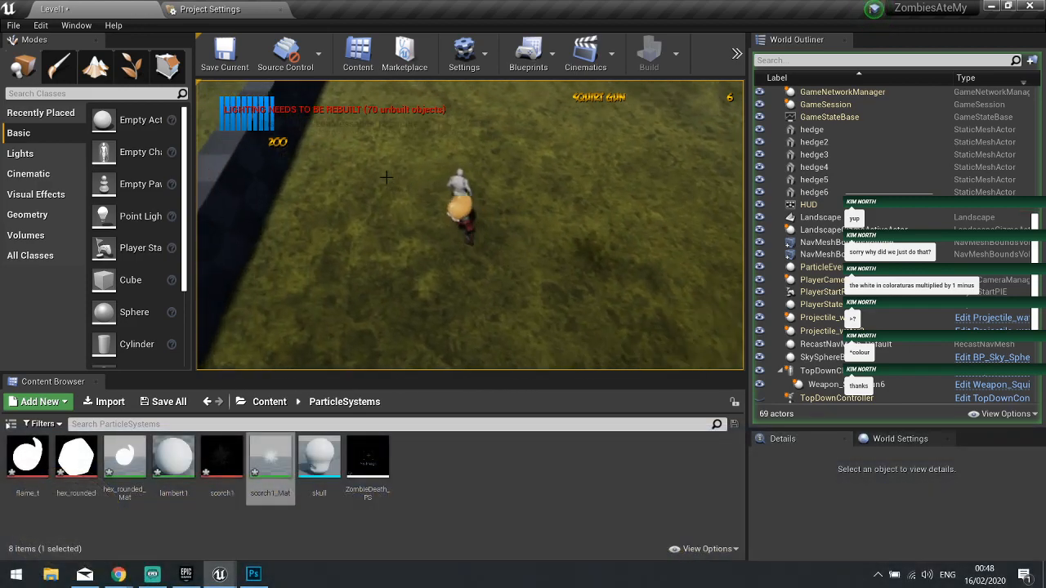
key("d")
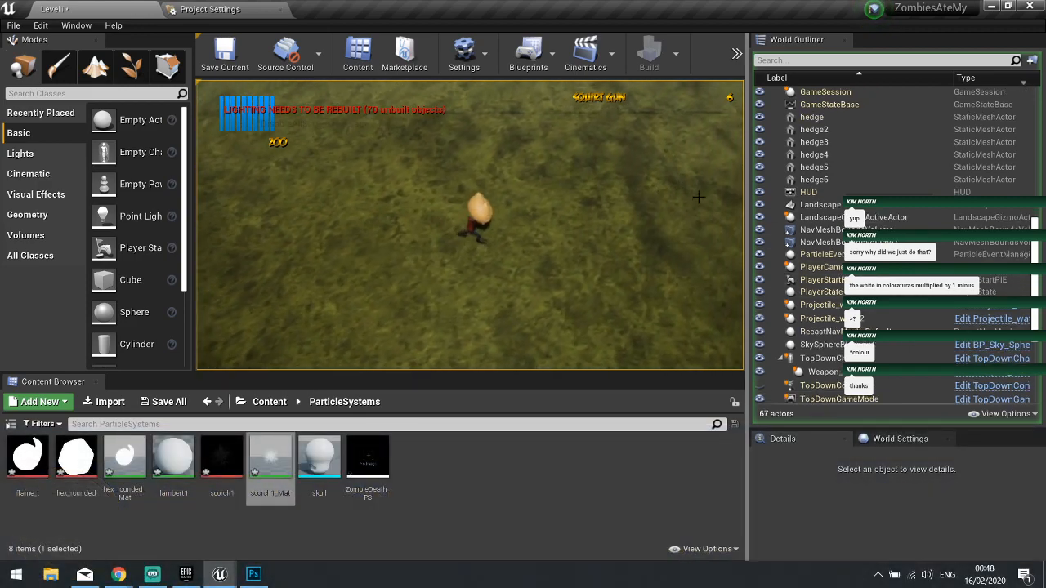
key("s")
left_click(582, 288)
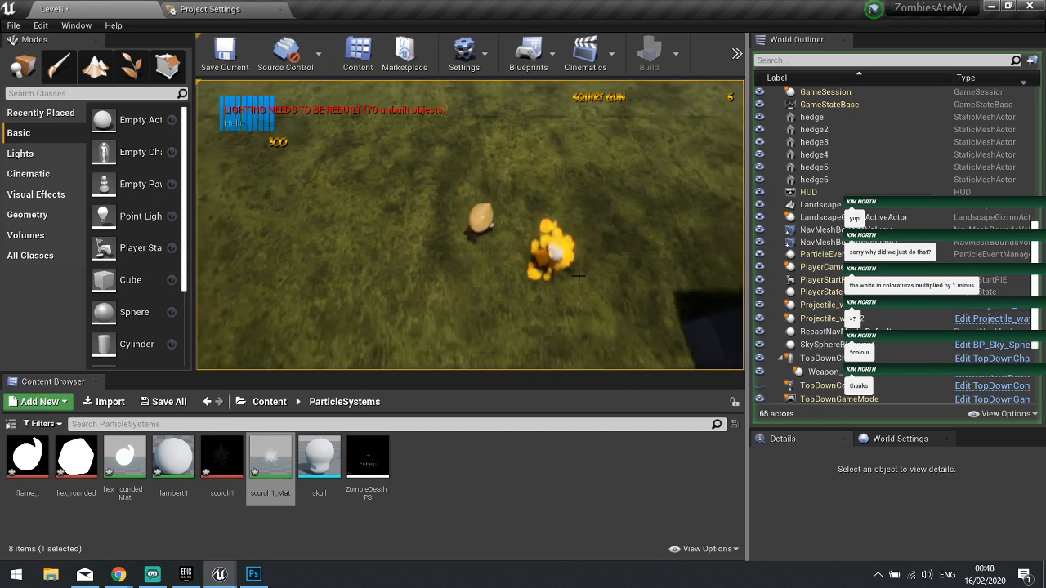
key("d")
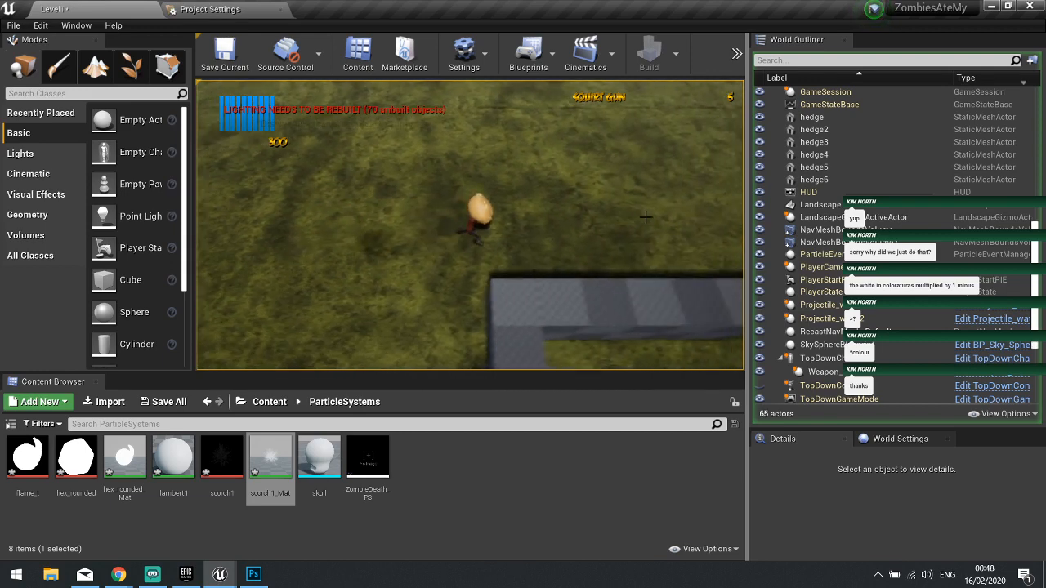
key("d")
key("w")
key("s")
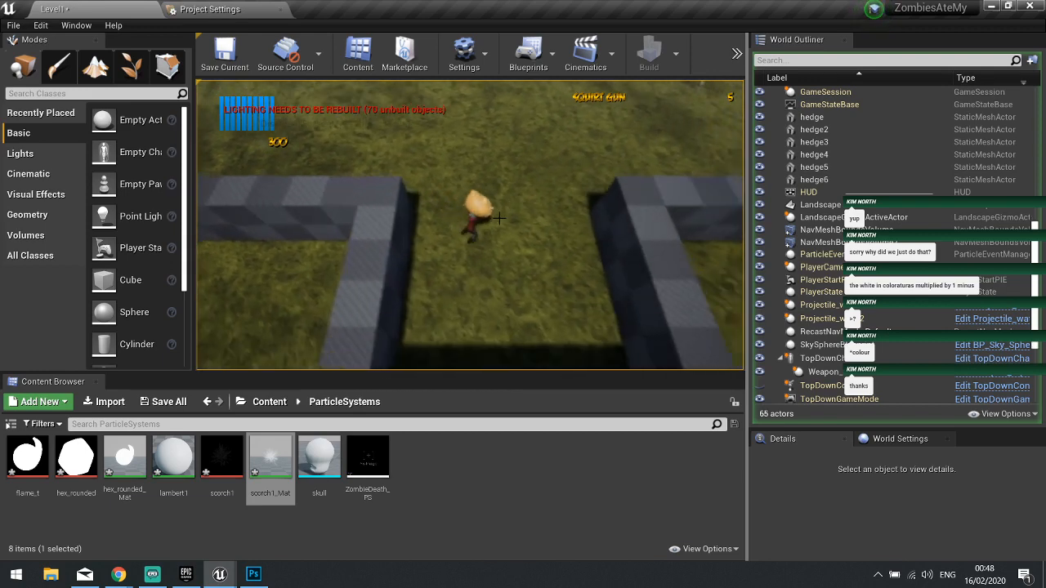
key("w")
key("d")
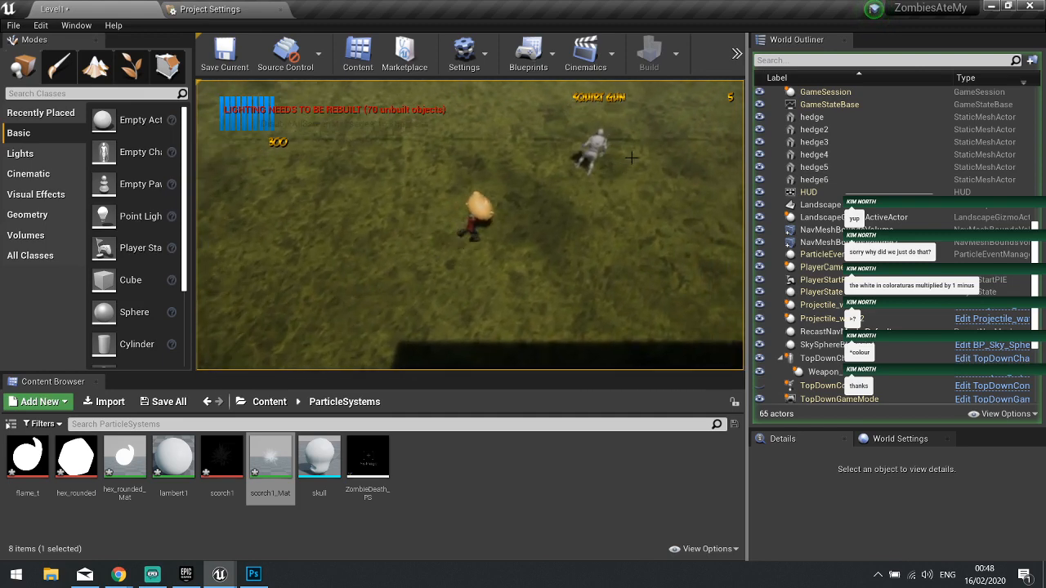
key("w")
key("d")
left_click(632, 158)
key("a")
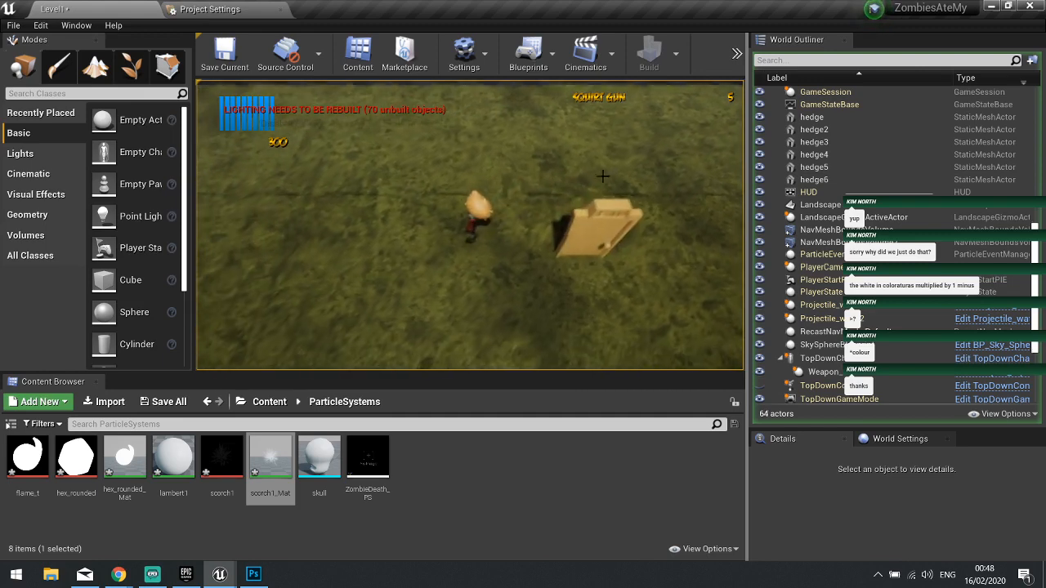
key("Escape")
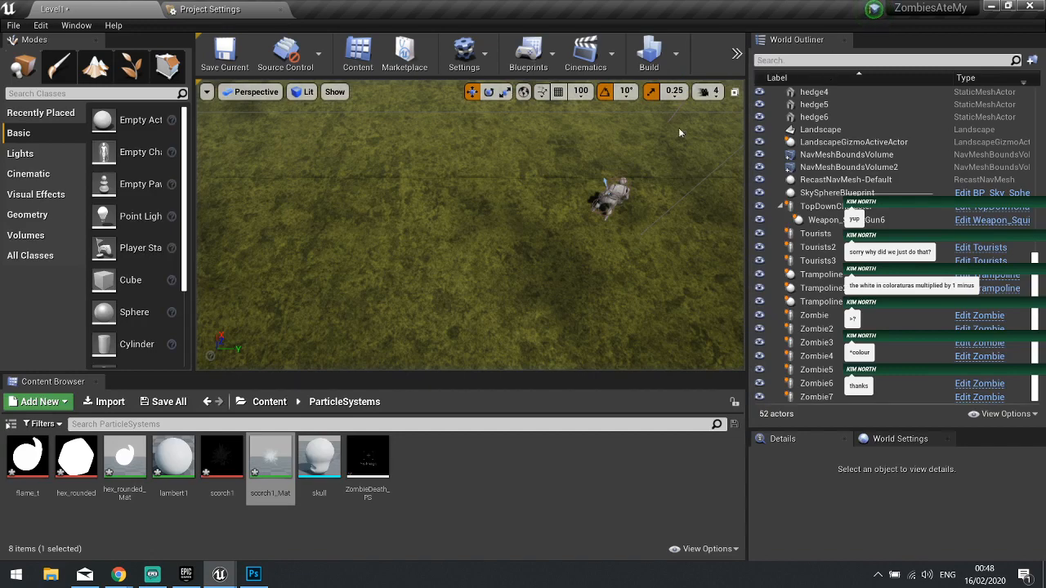
- In ZombieDeath_PS, add an Acceleration module to the flame emitter and select it
double_click(372, 454)
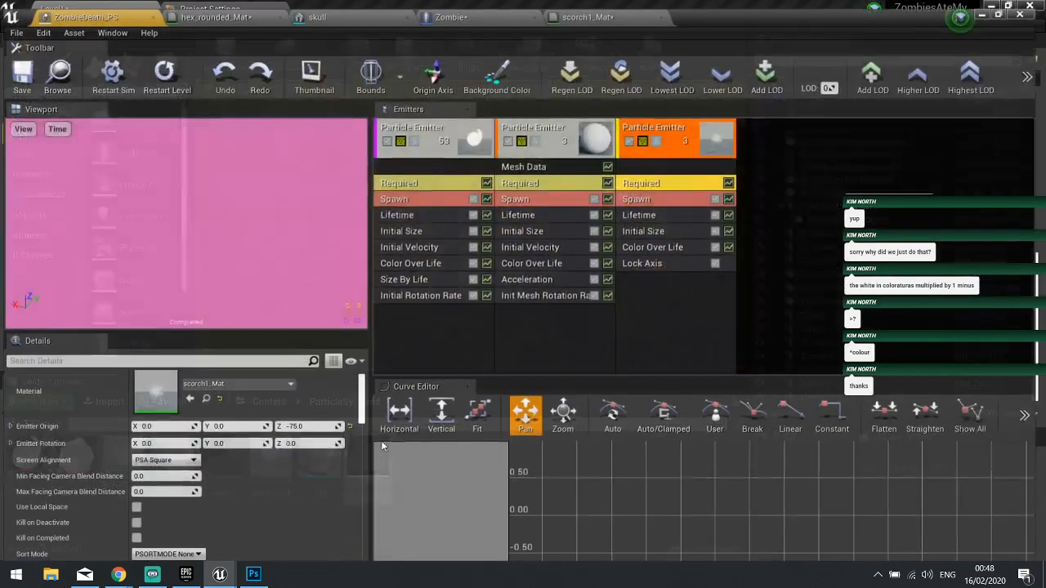
right_click(422, 309)
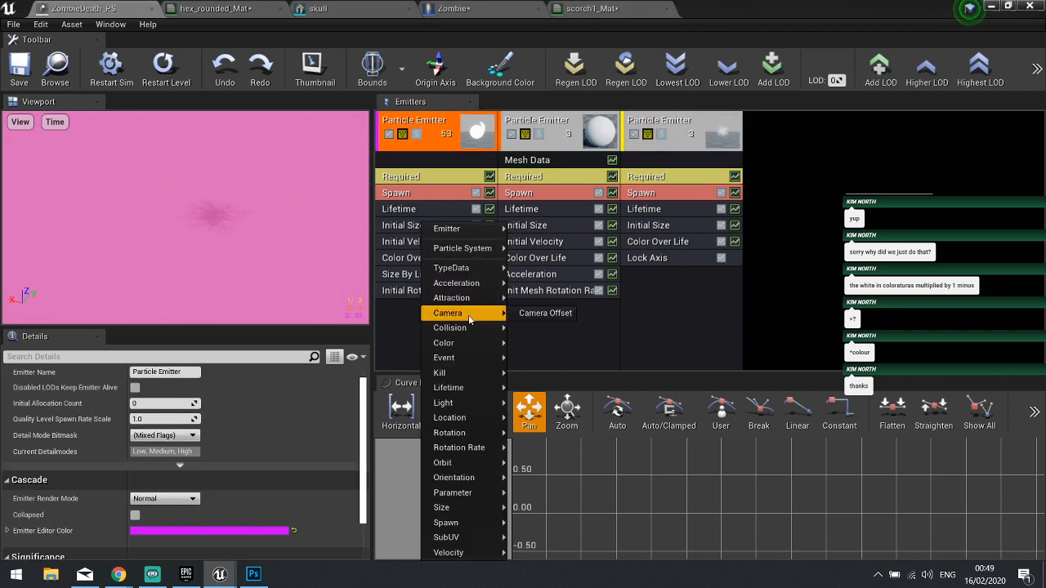
mouse_move(456, 282)
left_click(539, 283)
left_click(426, 307)
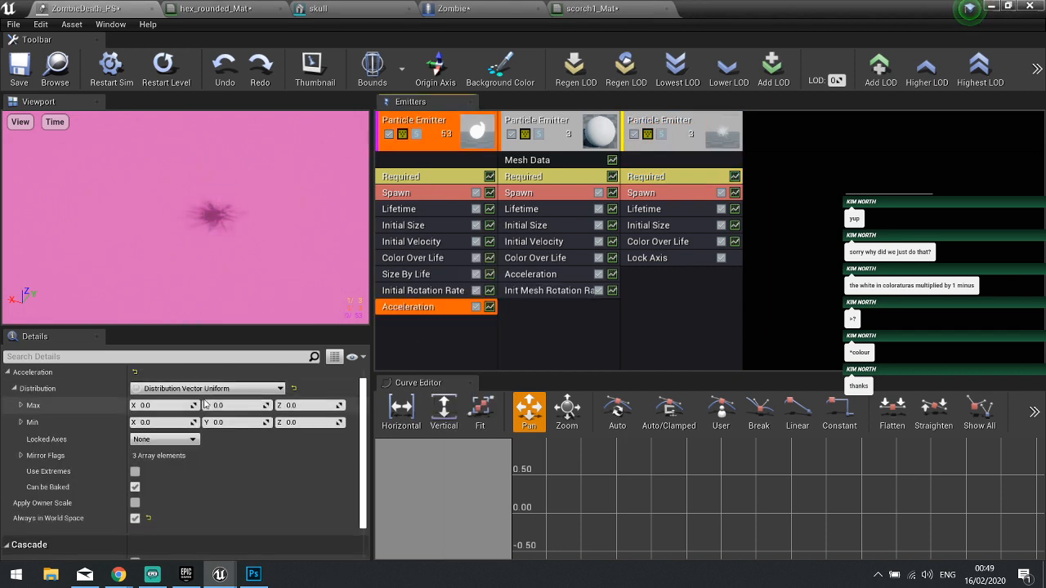
- Set the Max Z of the flame emitter's Acceleration distribution to -500
left_click(302, 406)
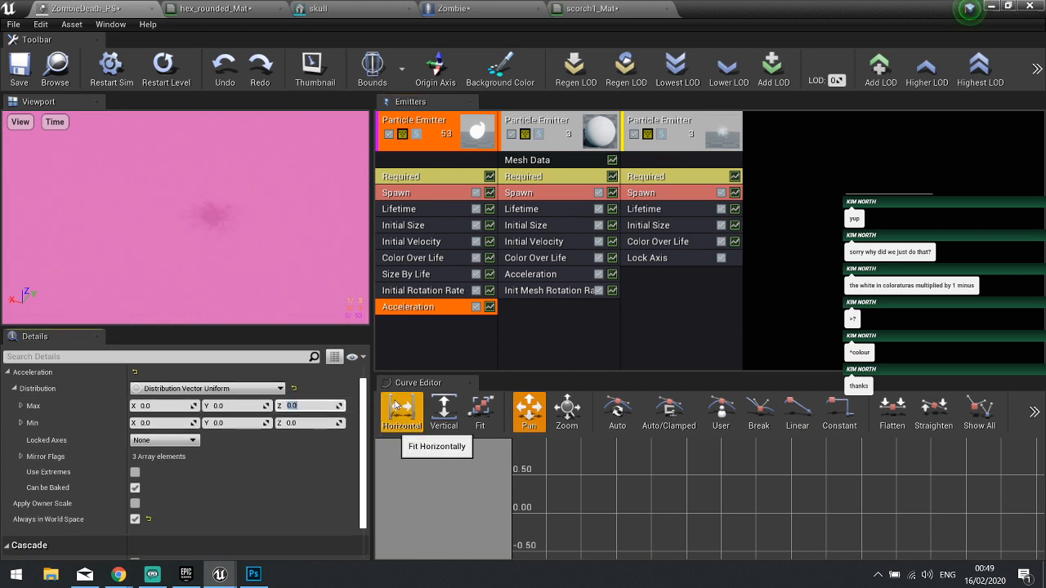
type("-100")
key("Return")
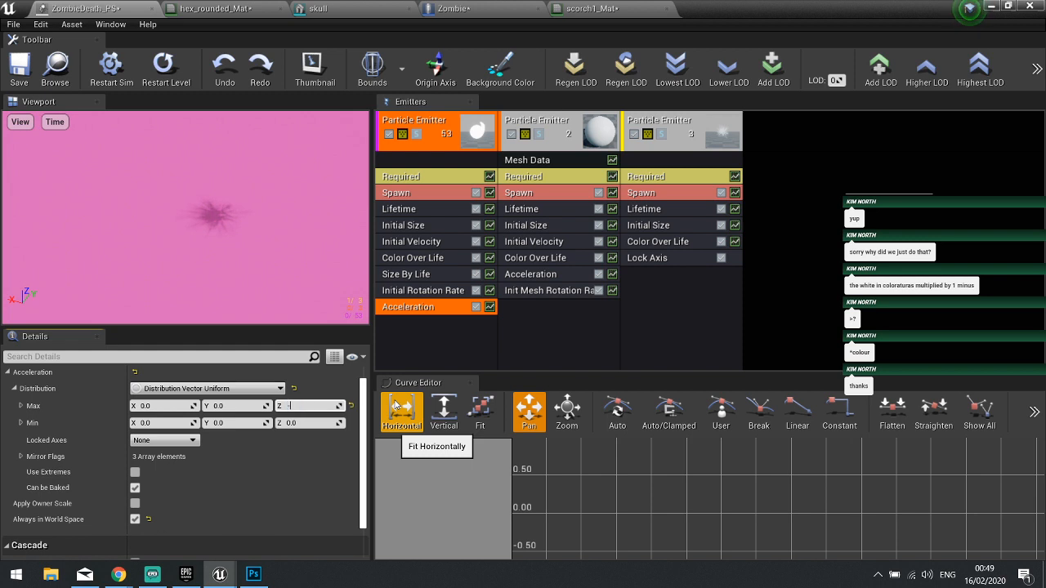
type("0")
key("Return")
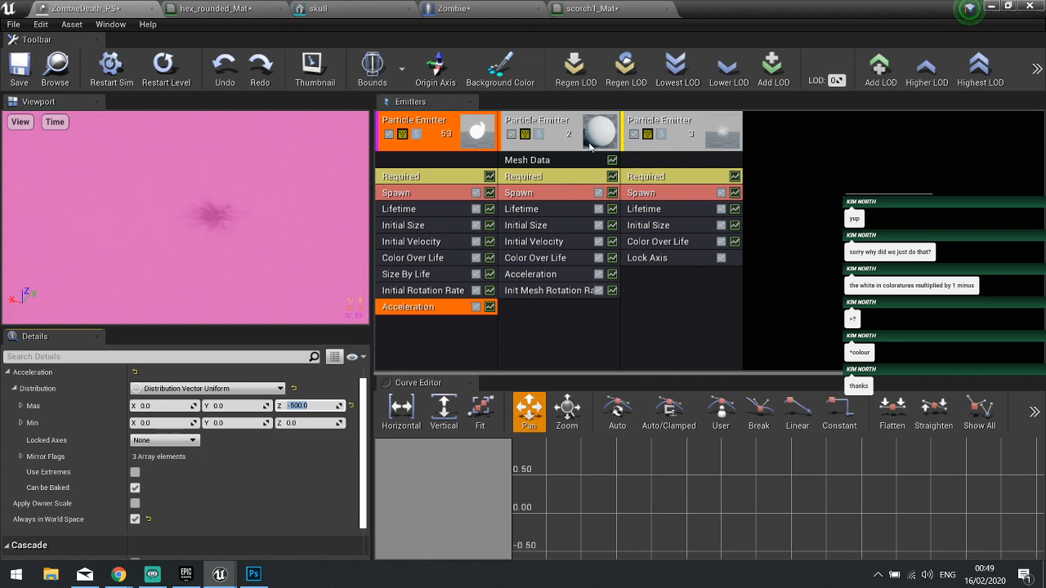
- Add a Collision module to the skull mesh emitter and look through its settings
left_click(553, 318)
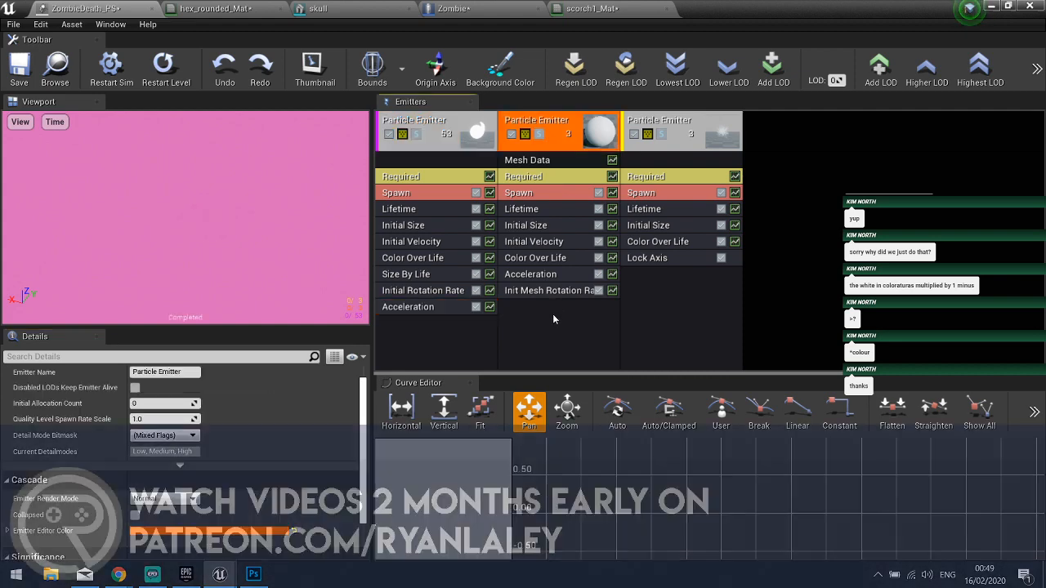
right_click(553, 318)
mouse_move(592, 317)
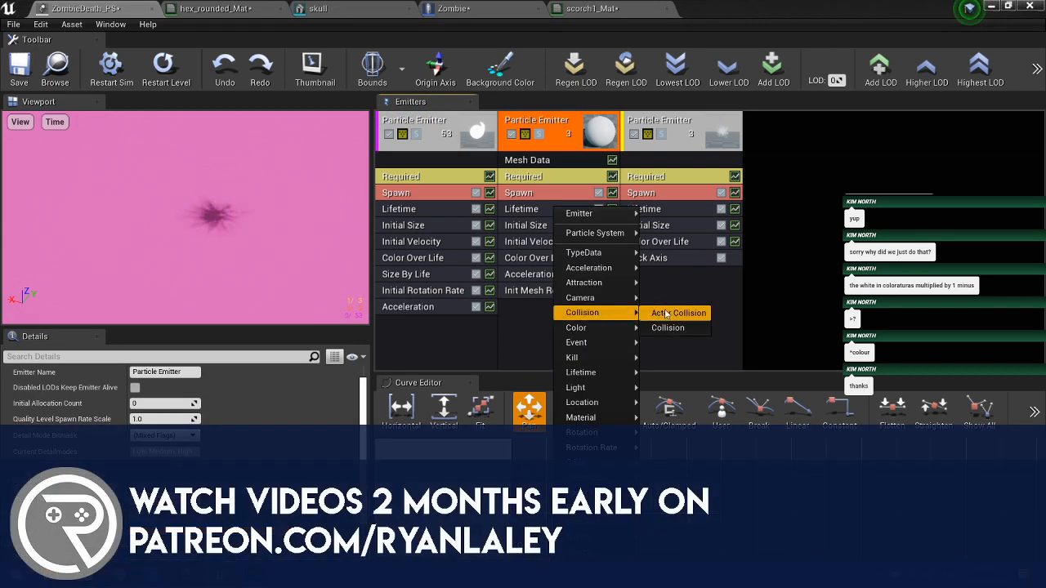
left_click(680, 329)
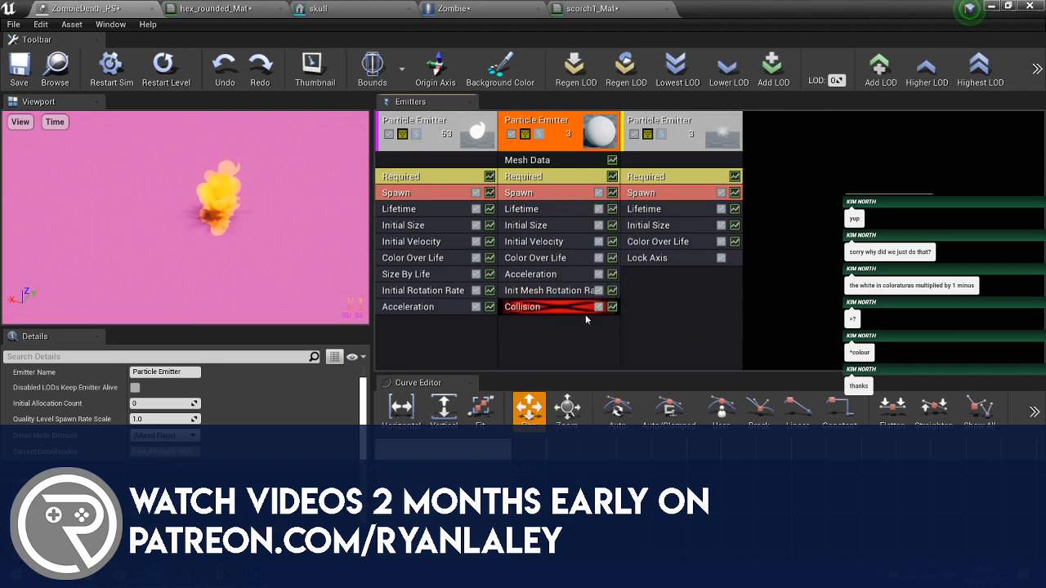
scroll(204, 435, "up", 1)
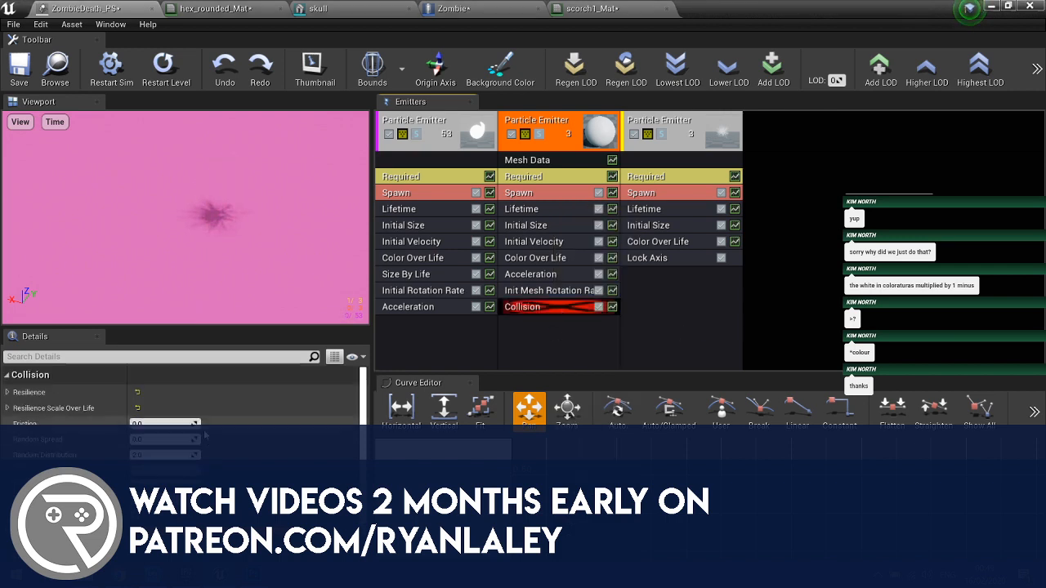
scroll(207, 435, "down", 2)
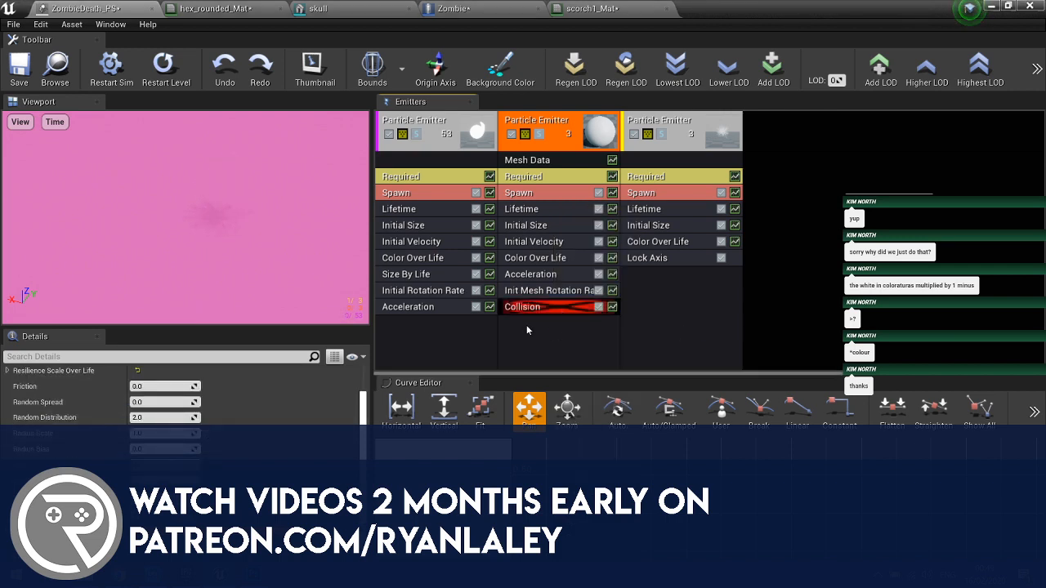
- Replace the skull mesh emitter's Collision module with an Actor Collision module and save the particle system
right_click(543, 307)
mouse_move(588, 313)
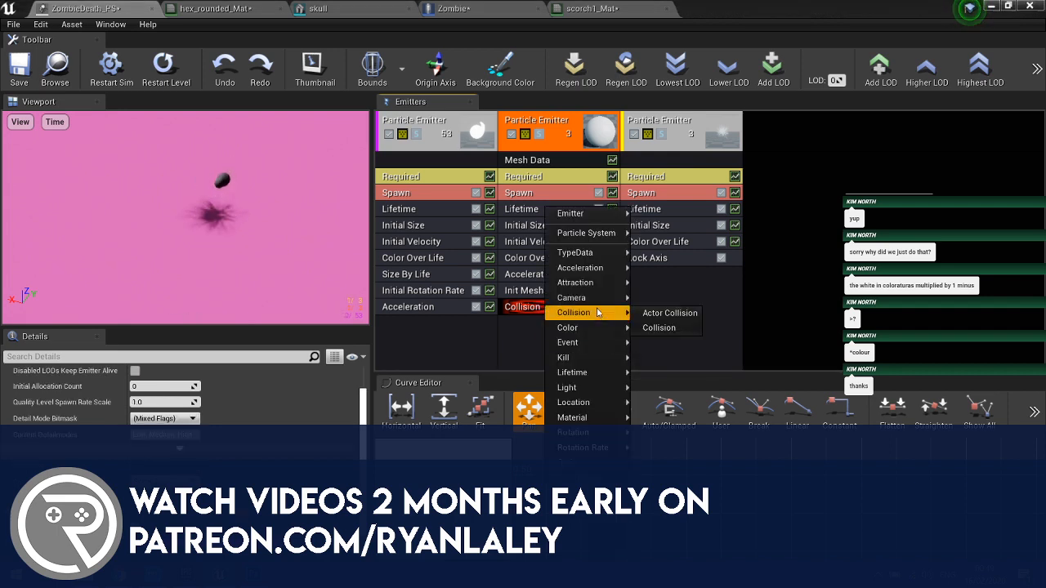
left_click(665, 313)
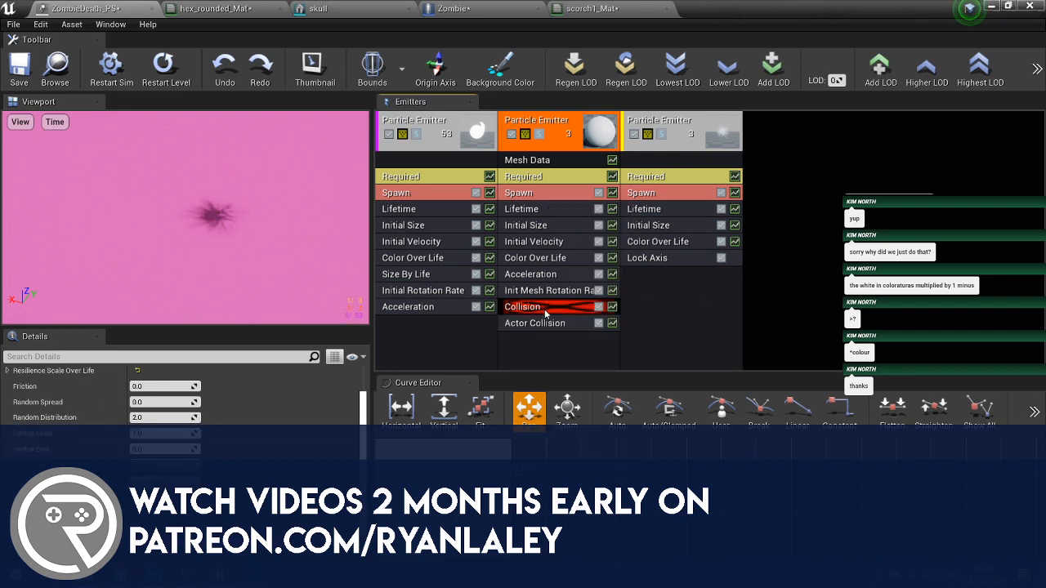
key("Delete")
left_click(546, 307)
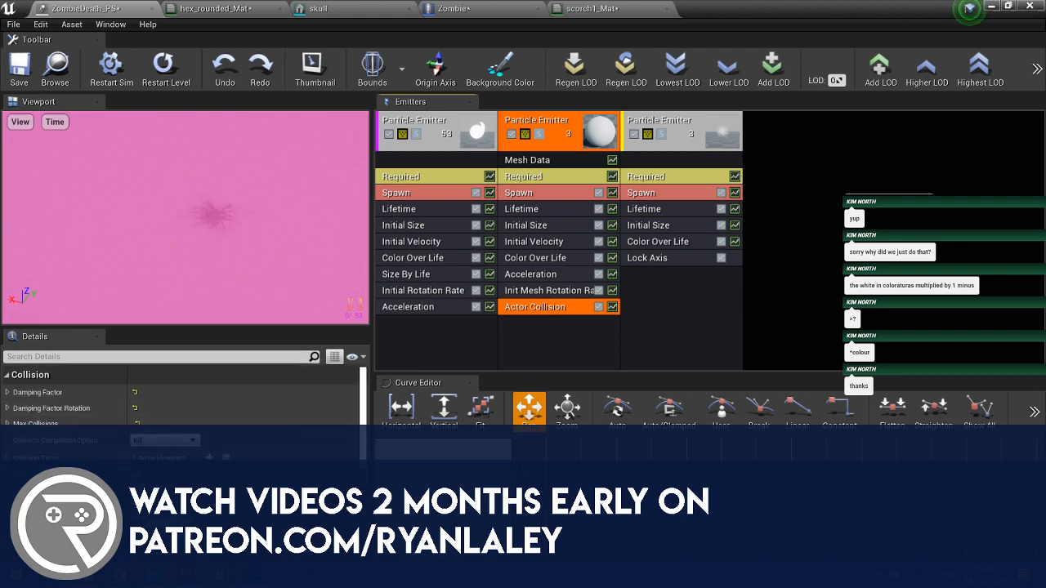
scroll(173, 440, "down", 1)
scroll(228, 483, "down", 4)
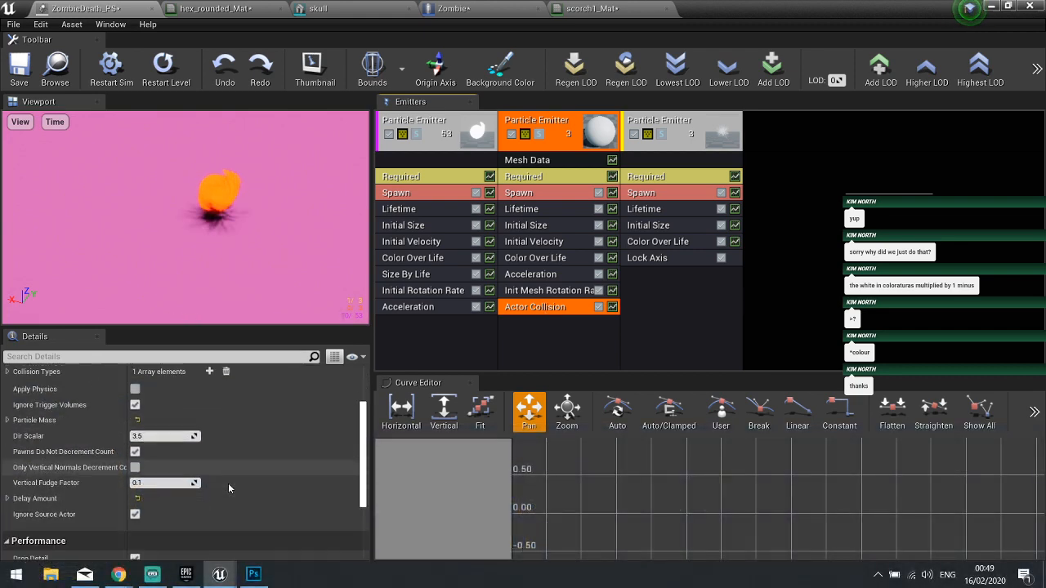
left_click(18, 67)
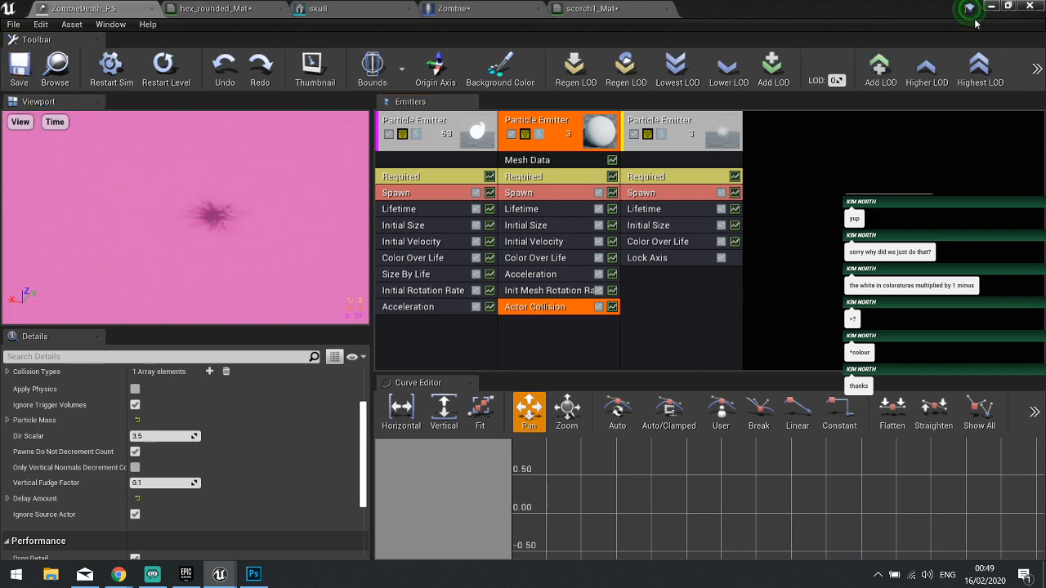
- Playtest the level, shooting several zombies to check how the skulls and scorch marks behave on death
left_click(991, 6)
left_click(738, 53)
left_click(768, 88)
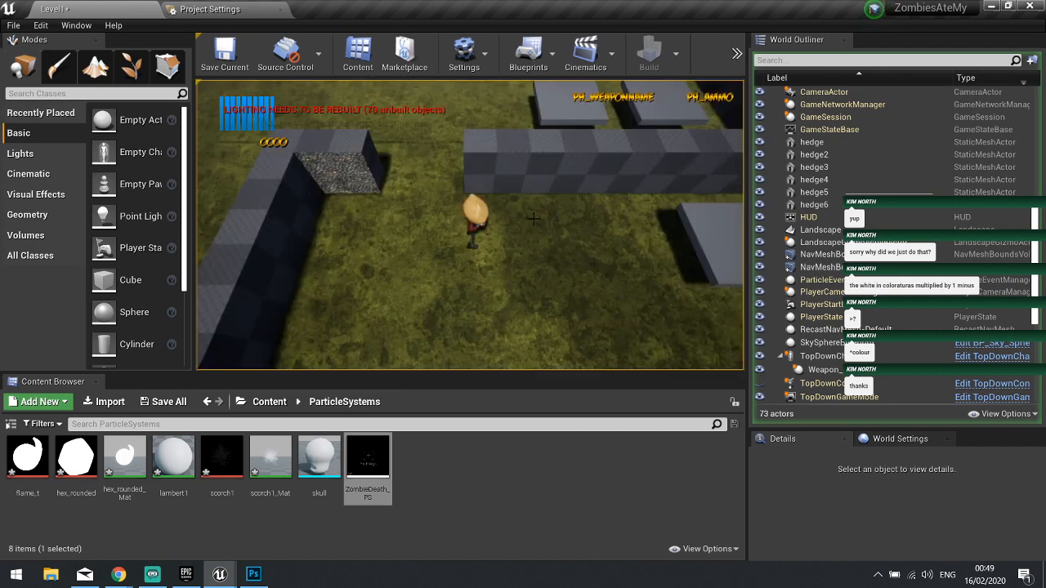
key("w")
left_click(633, 167)
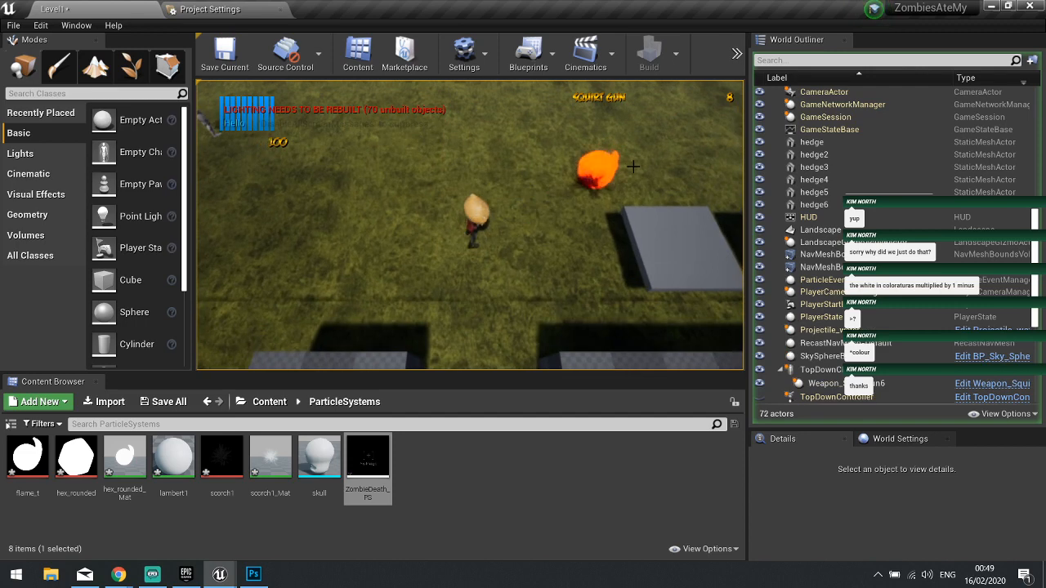
key("w")
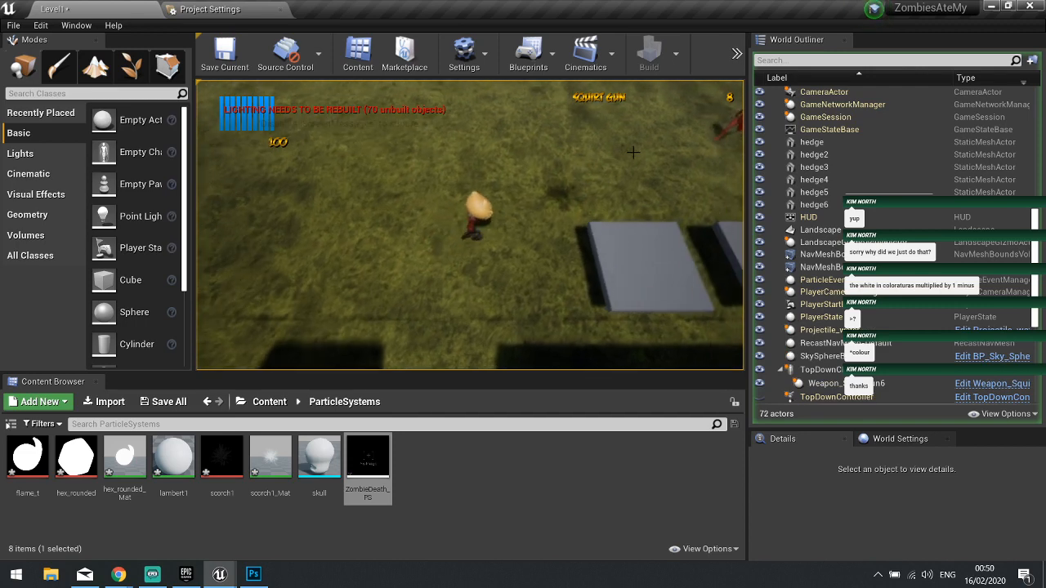
left_click(689, 161)
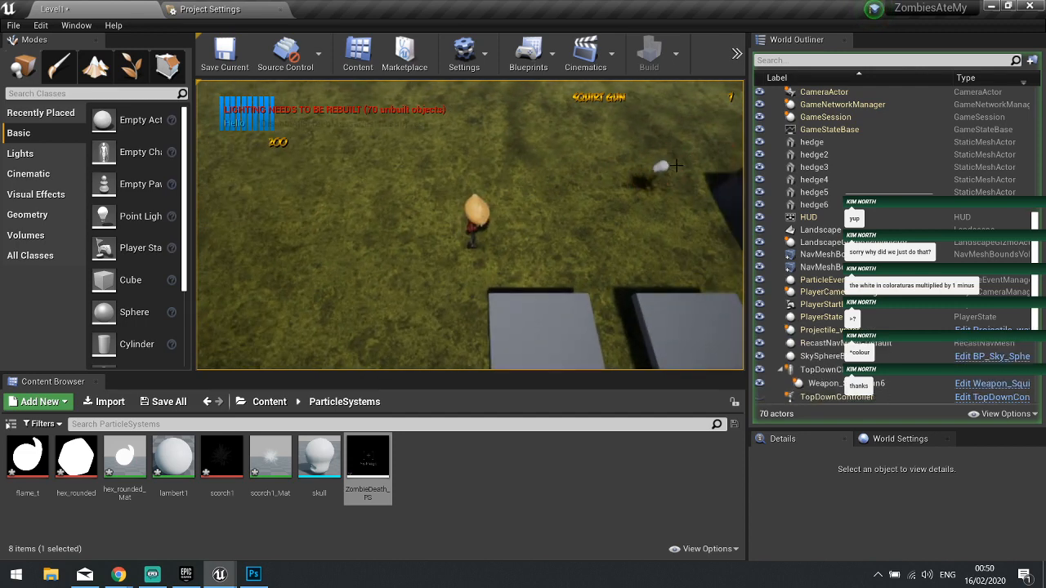
key("w")
left_click(513, 151)
left_click(407, 148)
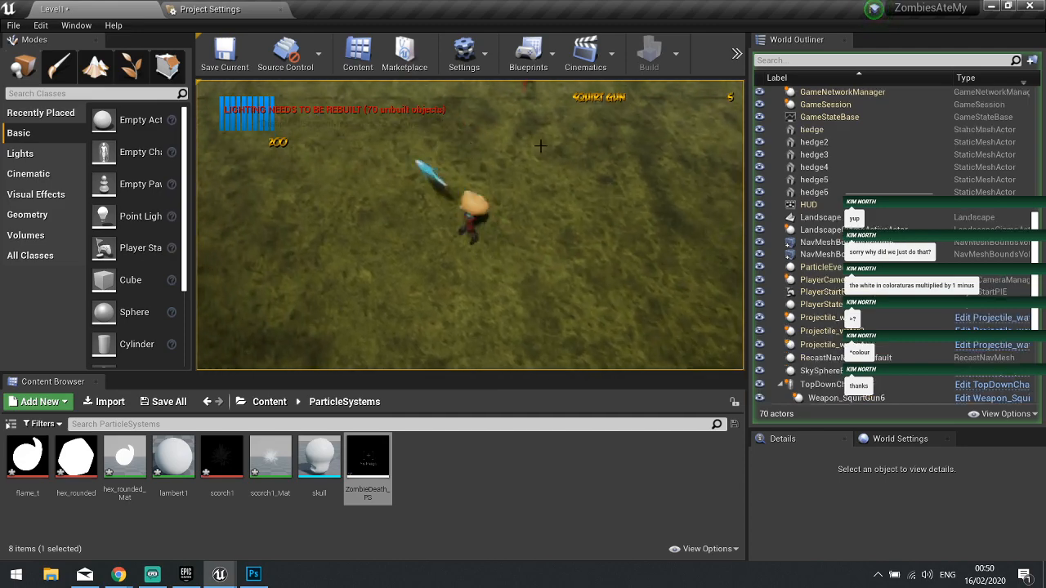
left_click(543, 141)
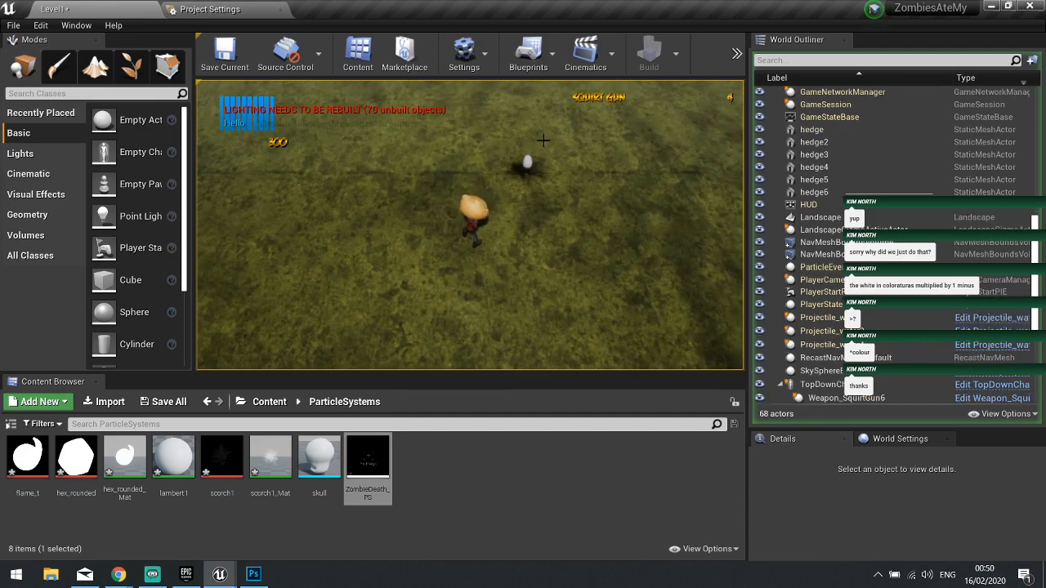
key("Escape")
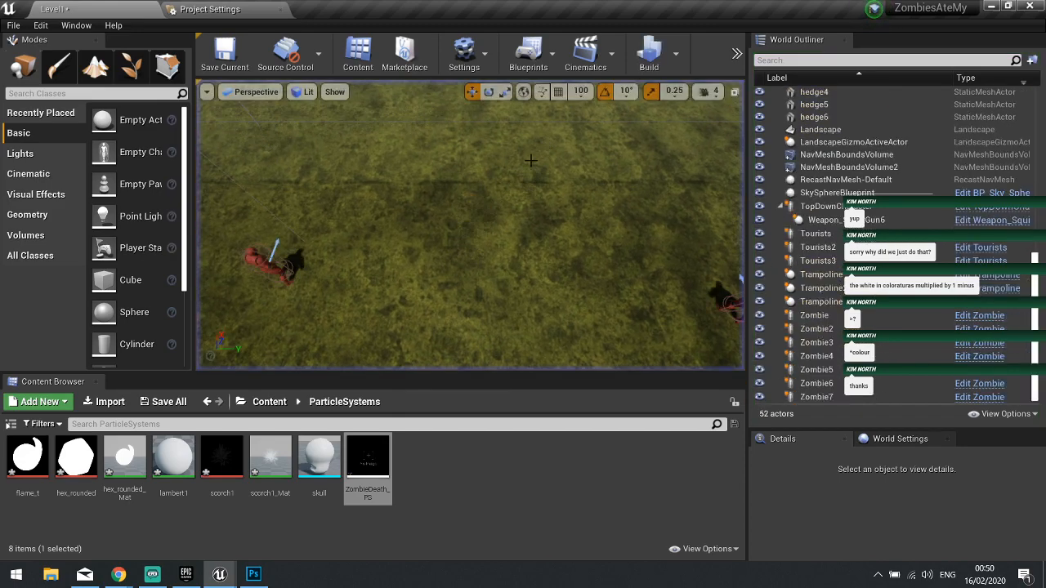
- Inspect the skull static mesh's collision in its mesh editor and return to the ZombieDeath_PS particle system
double_click(368, 459)
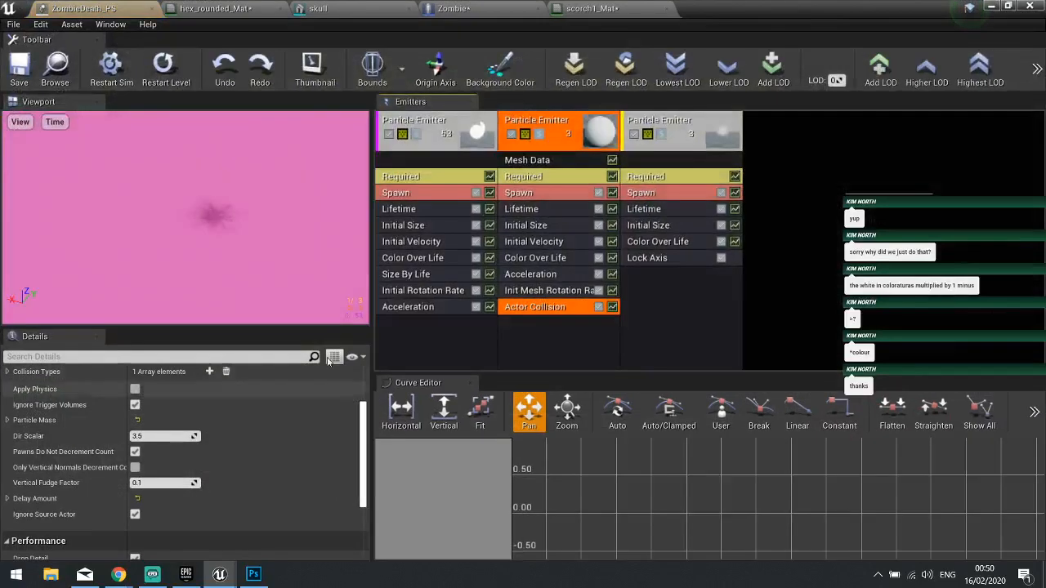
left_click(364, 9)
left_click(519, 68)
left_click(529, 93)
mouse_move(455, 173)
right_mouse_down()
mouse_move(456, 212)
mouse_move(455, 173)
right_mouse_up()
left_click(112, 45)
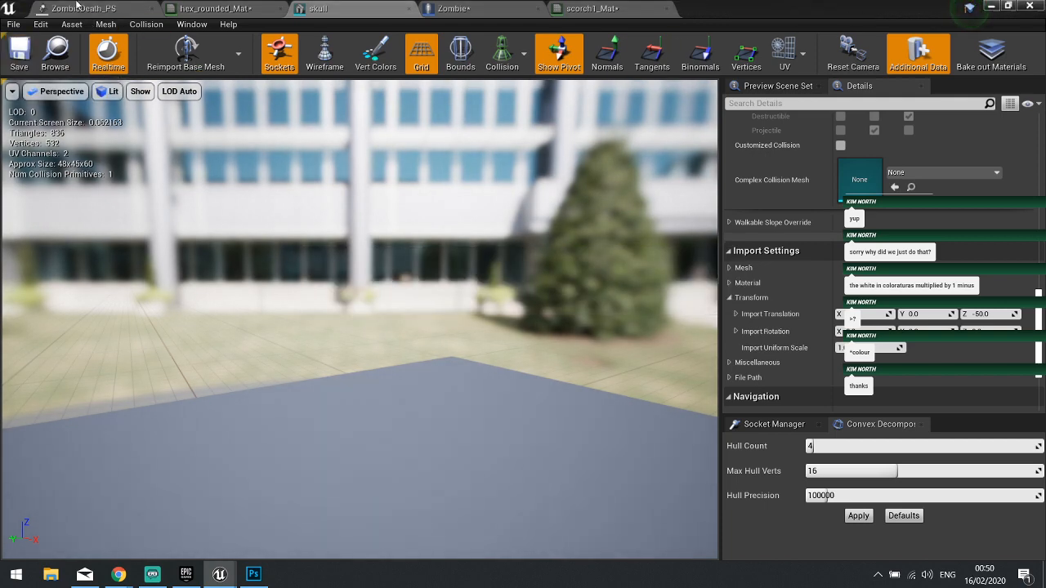
left_click(79, 8)
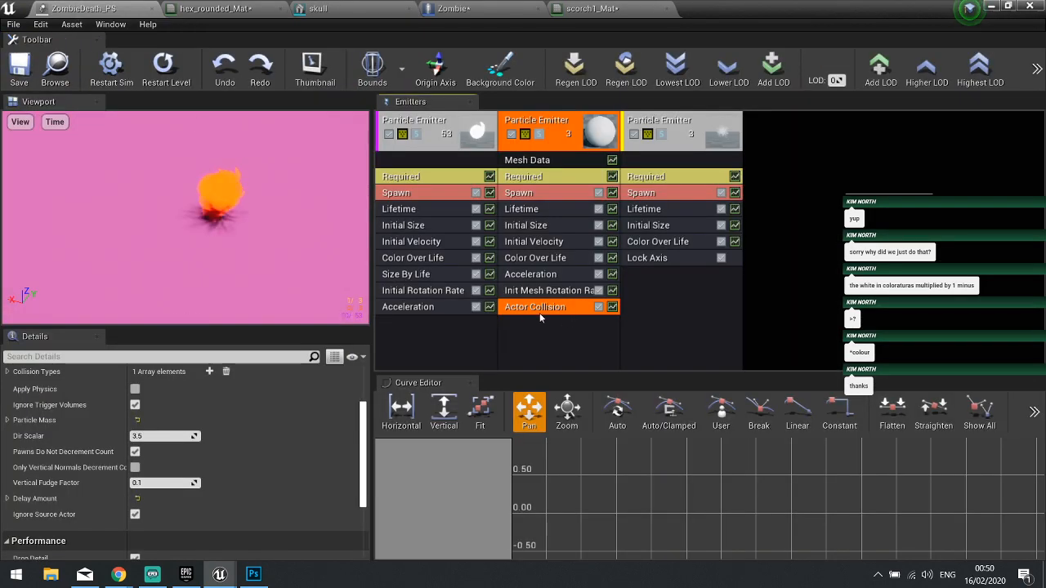
- Examine the skull emitter's Actor Collision settings, including Collision Types, Apply Physics, Damping Factor and Max Collisions
scroll(63, 445, "up", 2)
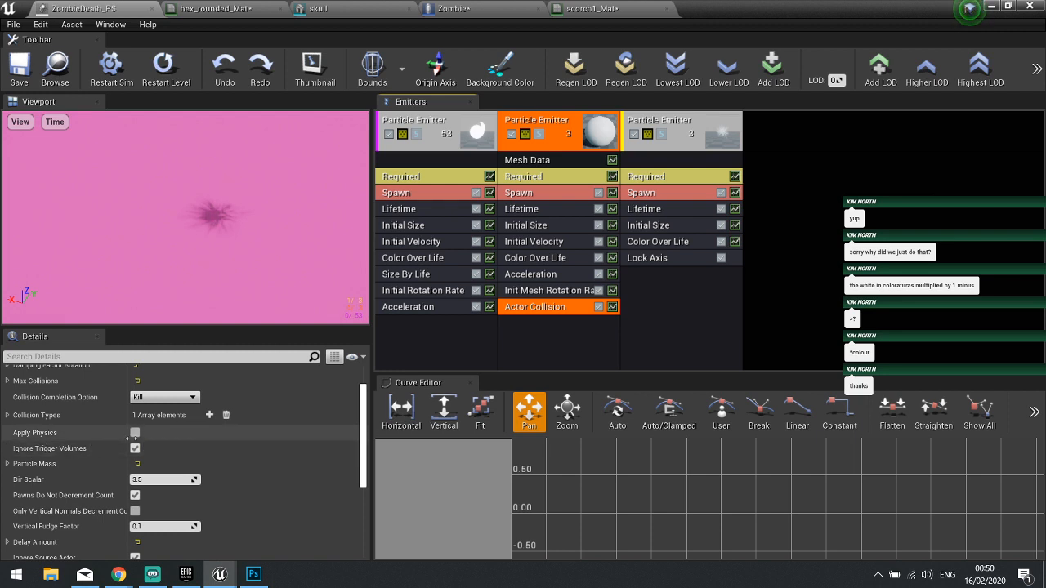
left_click(9, 416)
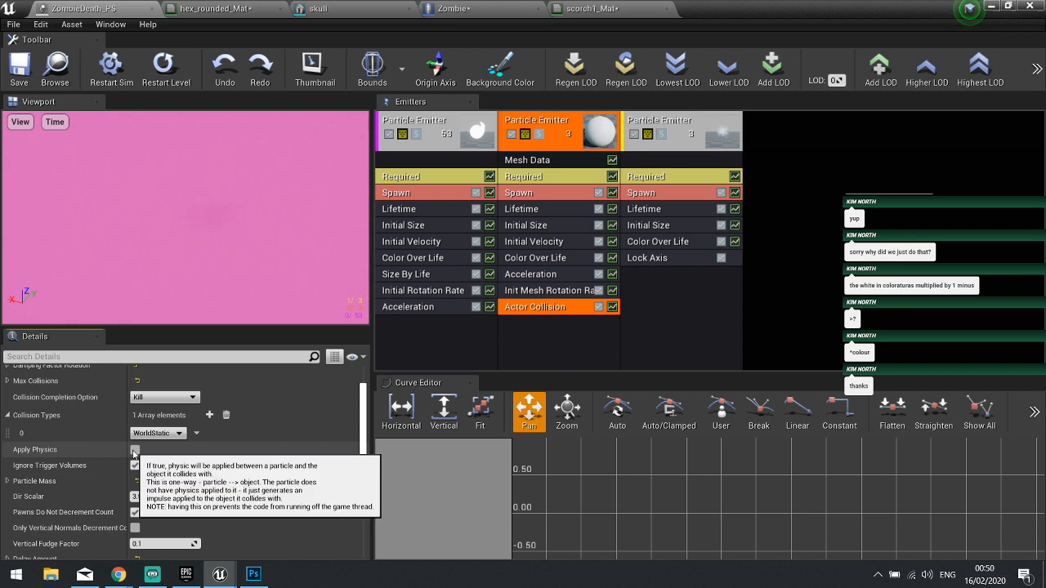
left_click(133, 450)
left_click(135, 450)
scroll(17, 400, "up", 2)
left_click(8, 393)
left_click(8, 393)
left_click(8, 408)
left_click(8, 409)
left_click(8, 424)
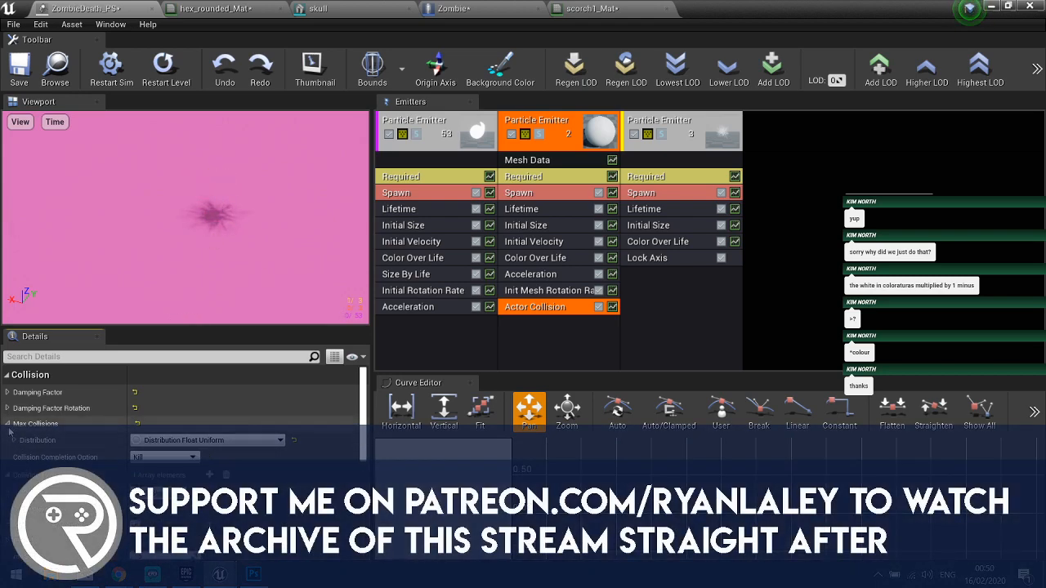
scroll(17, 447, "down", 5)
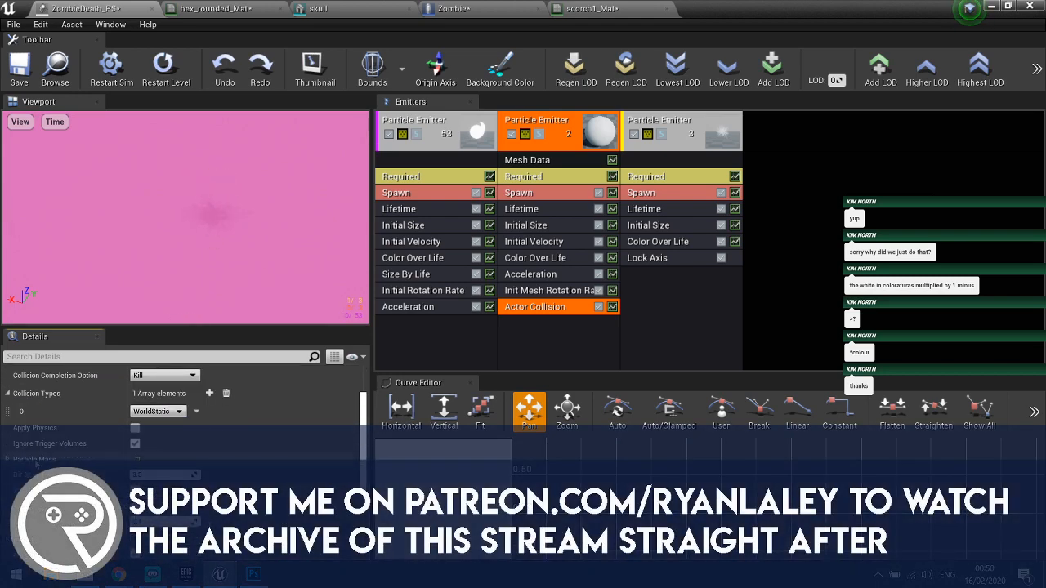
scroll(36, 462, "down", 2)
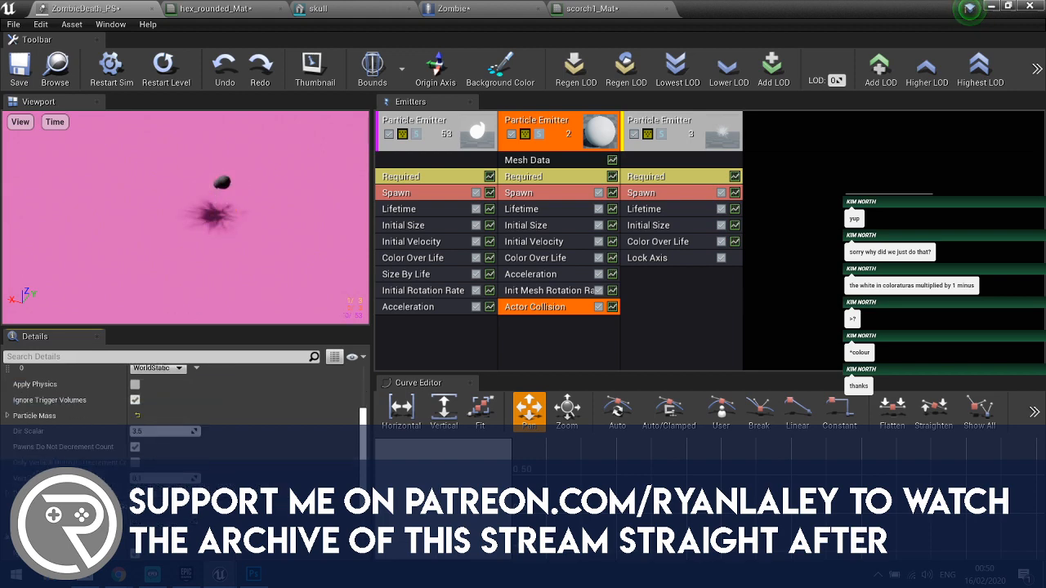
scroll(49, 462, "down", 2)
left_click(118, 574)
left_click_drag(409, 16, 491, 0)
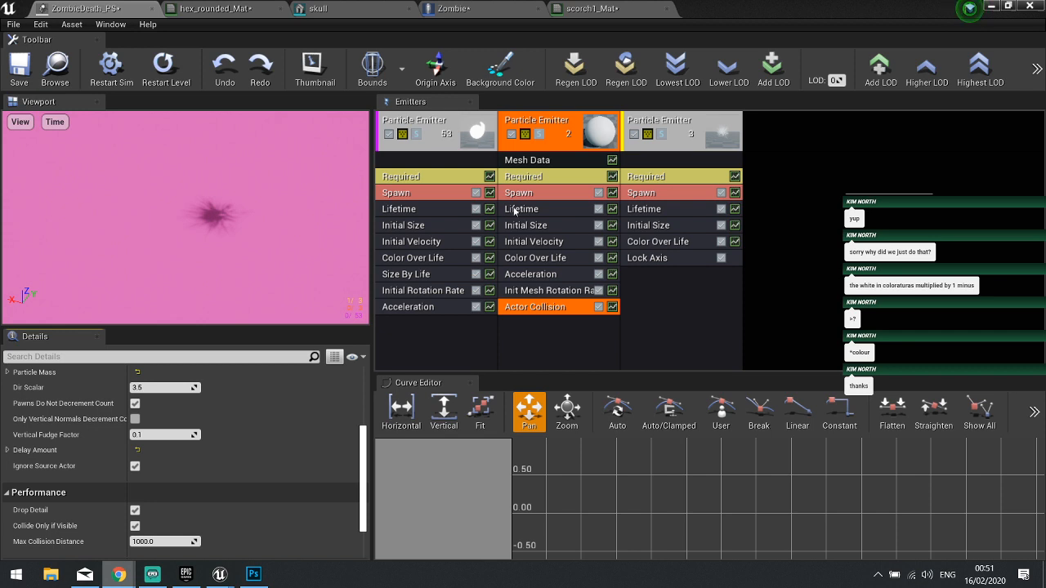
- Examine the skull emitter's Mesh Data settings for mesh, orientation, camera facing and collision options
left_click(530, 161)
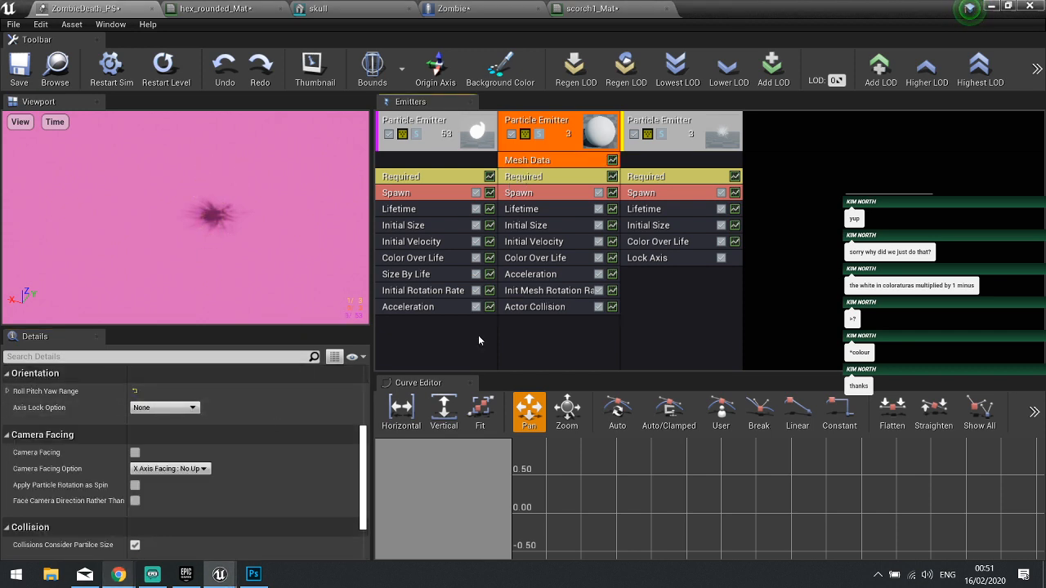
left_click(550, 178)
left_click(549, 164)
scroll(192, 484, "up", 2)
scroll(192, 483, "up", 2)
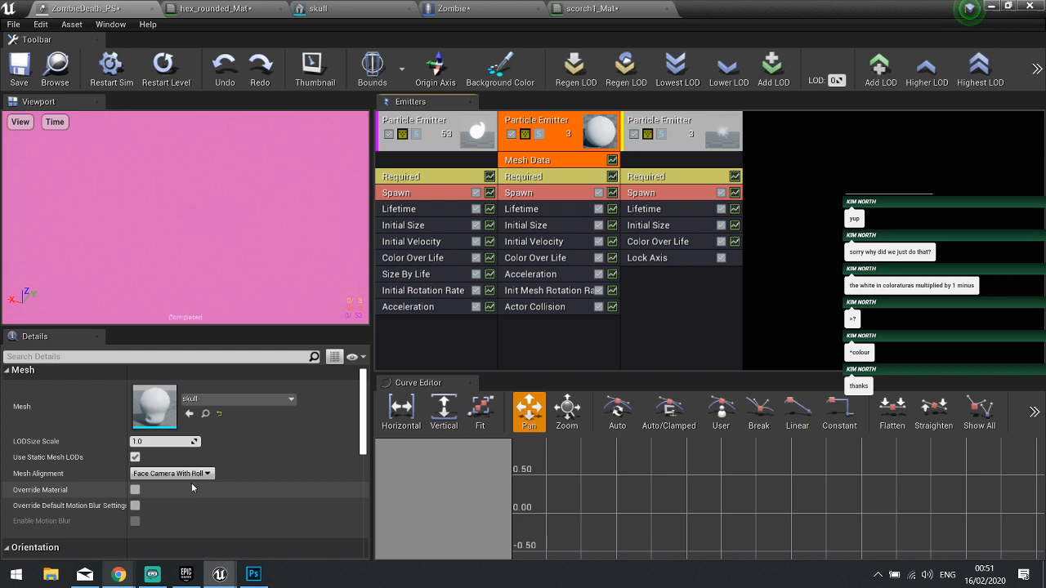
scroll(191, 483, "down", 2)
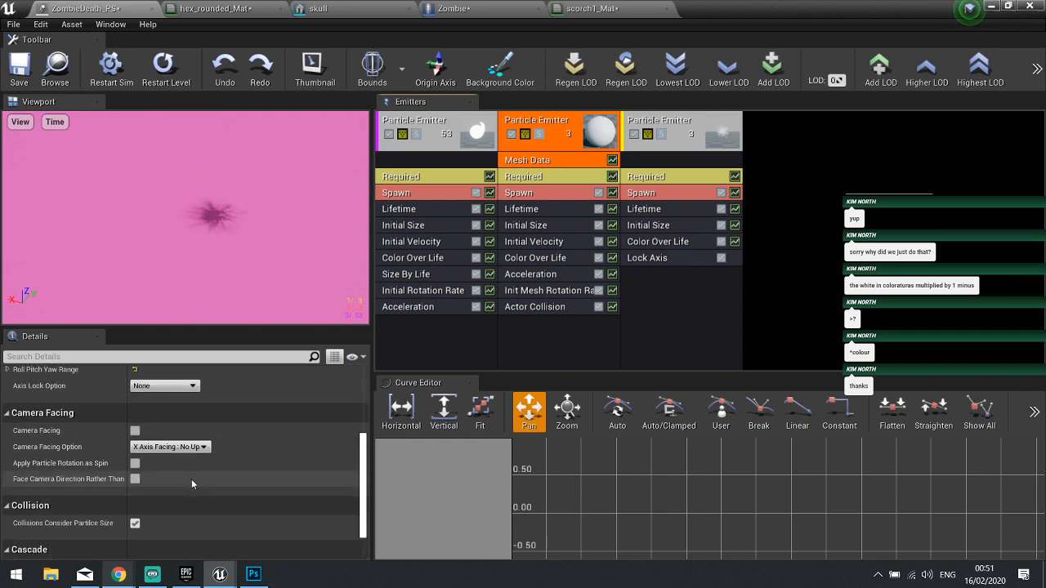
scroll(191, 479, "down", 2)
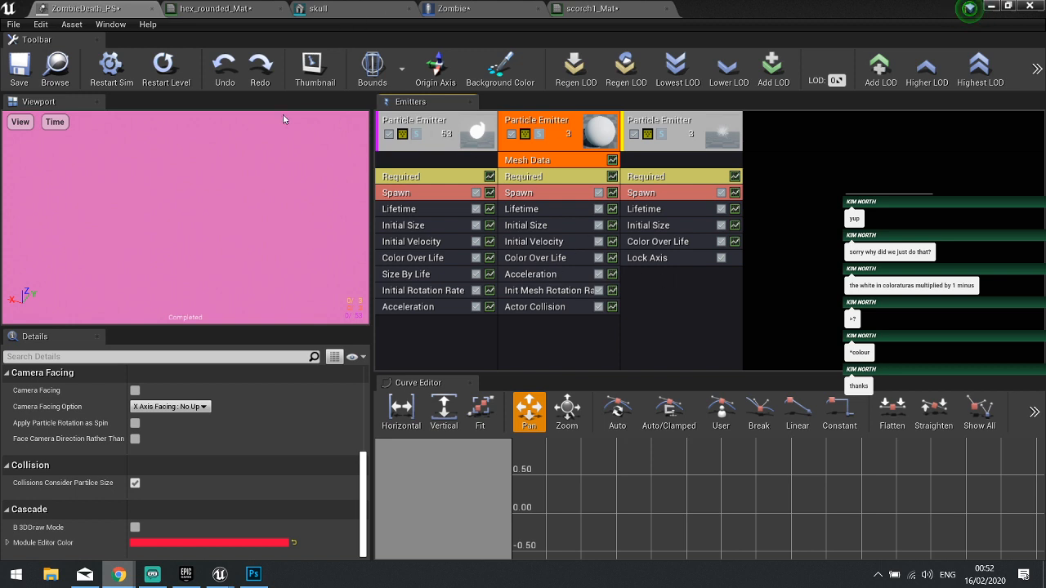
- Add a Collision module to the skull emitter, delete its Actor Collision module and review the Collision settings
left_click(555, 306)
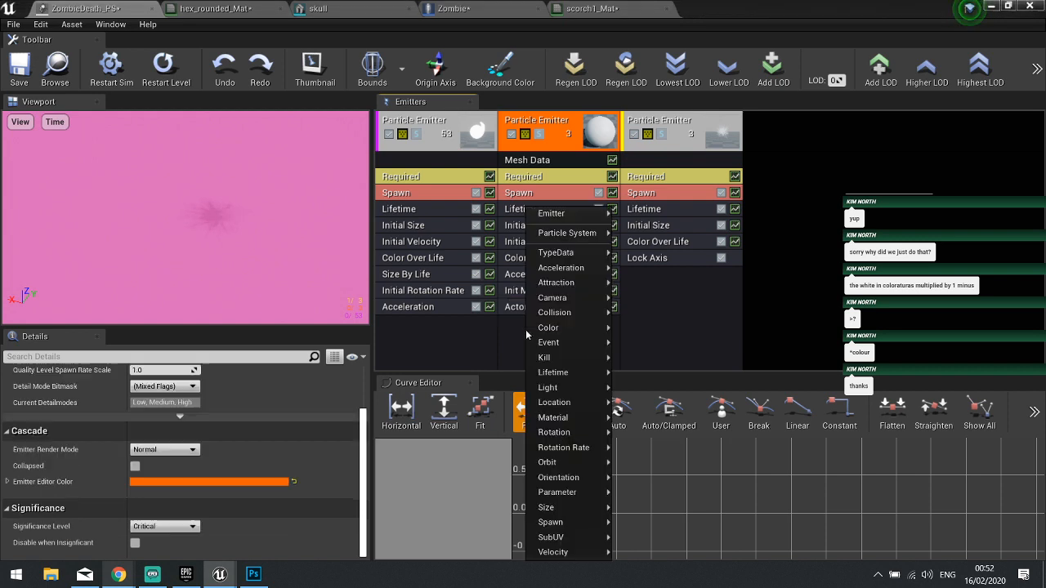
right_click(527, 334)
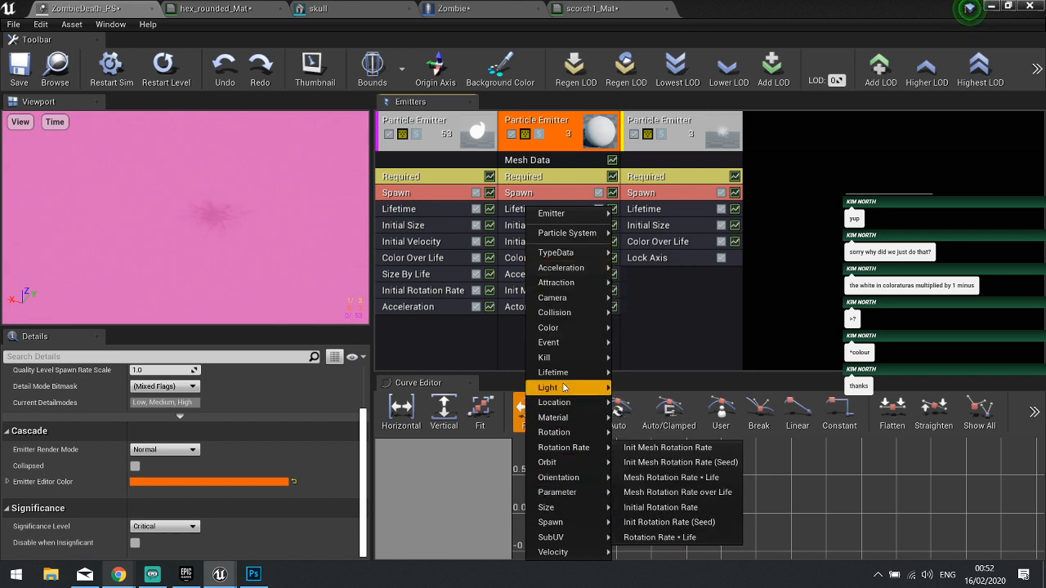
mouse_move(571, 313)
left_click(644, 329)
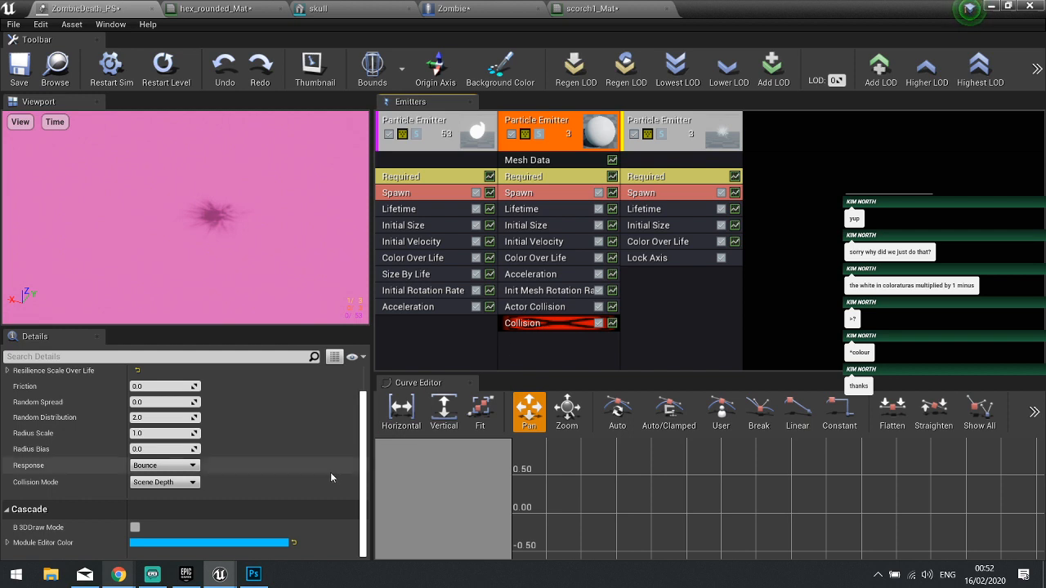
scroll(330, 472, "up", 2)
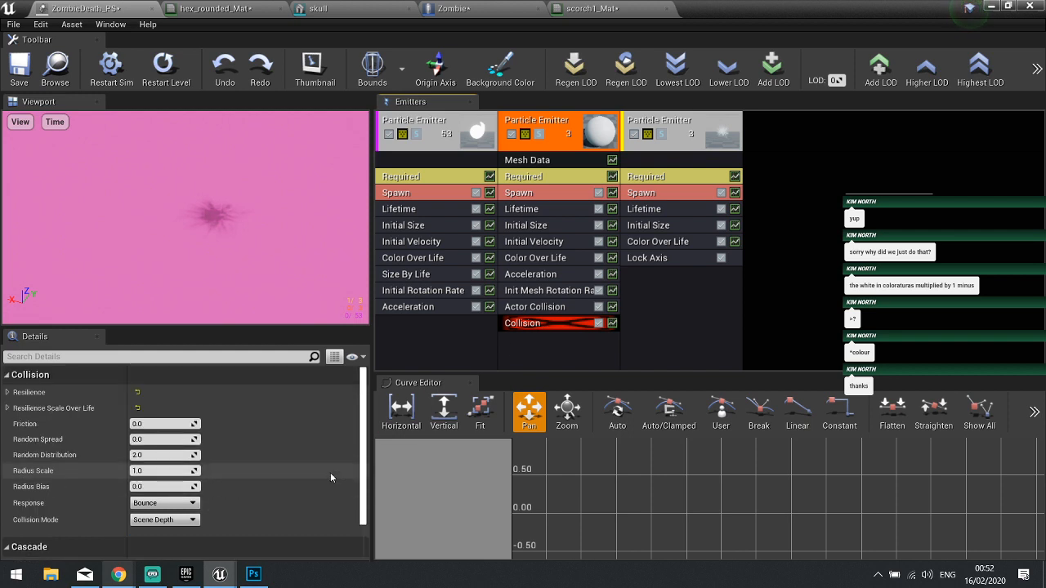
left_click(561, 313)
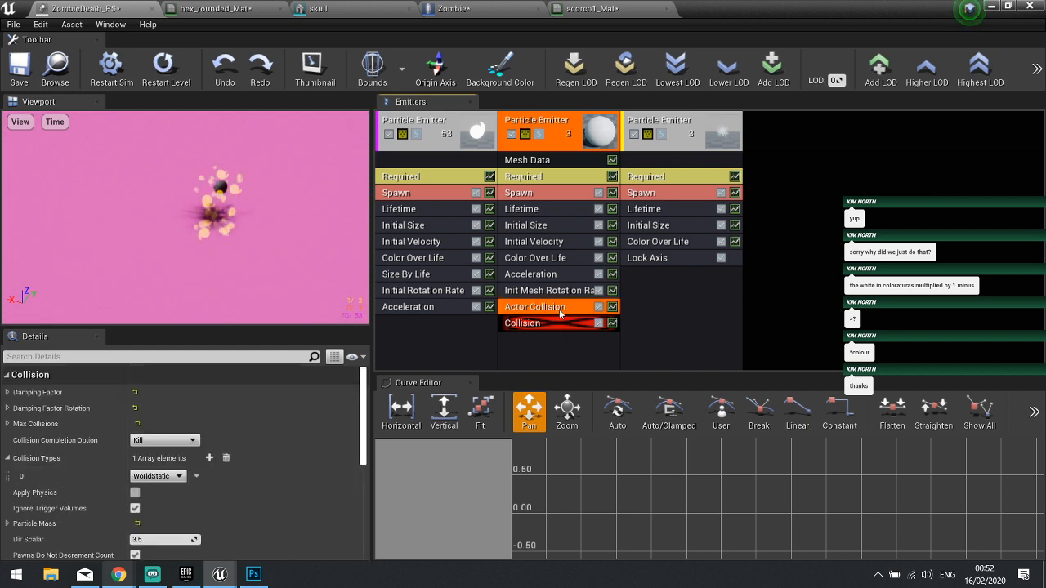
key("Delete")
left_click(558, 308)
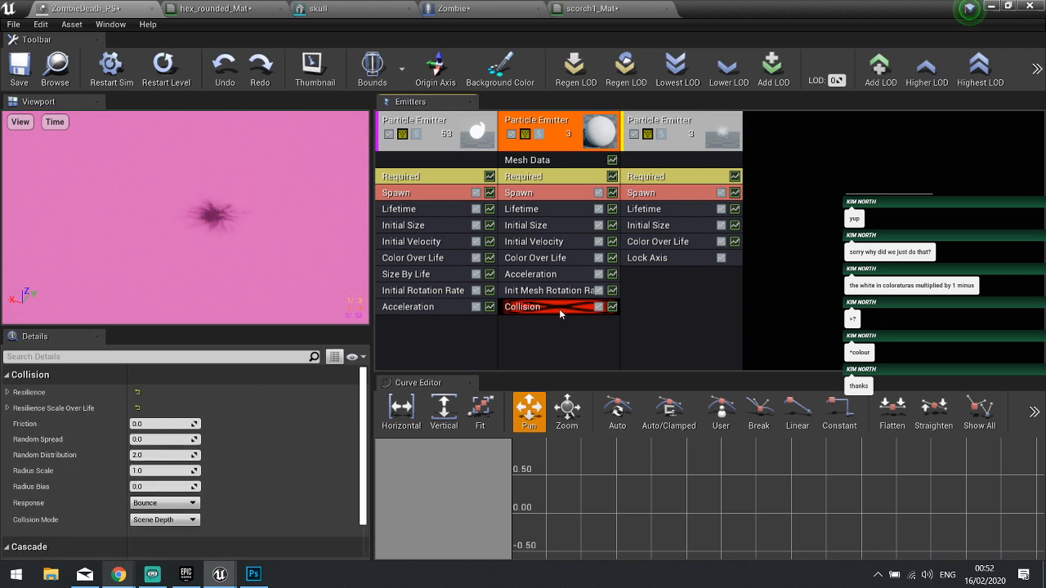
scroll(107, 456, "down", 2)
scroll(107, 456, "up", 2)
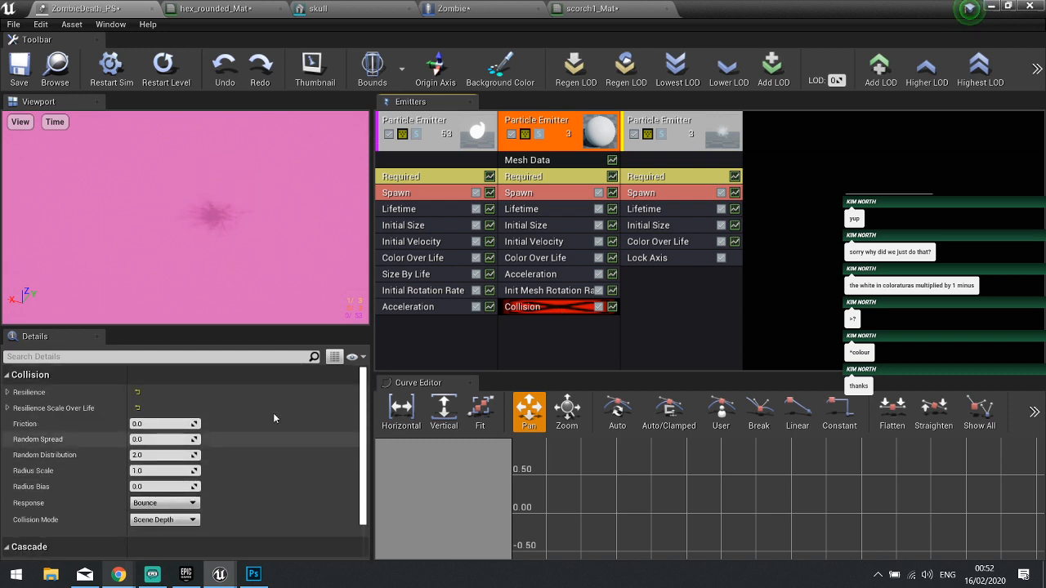
- Remove the skull emitter's Collision module and add an Actor Collision module in its place
right_click(526, 313)
left_click(543, 312)
right_click(549, 318)
mouse_move(594, 313)
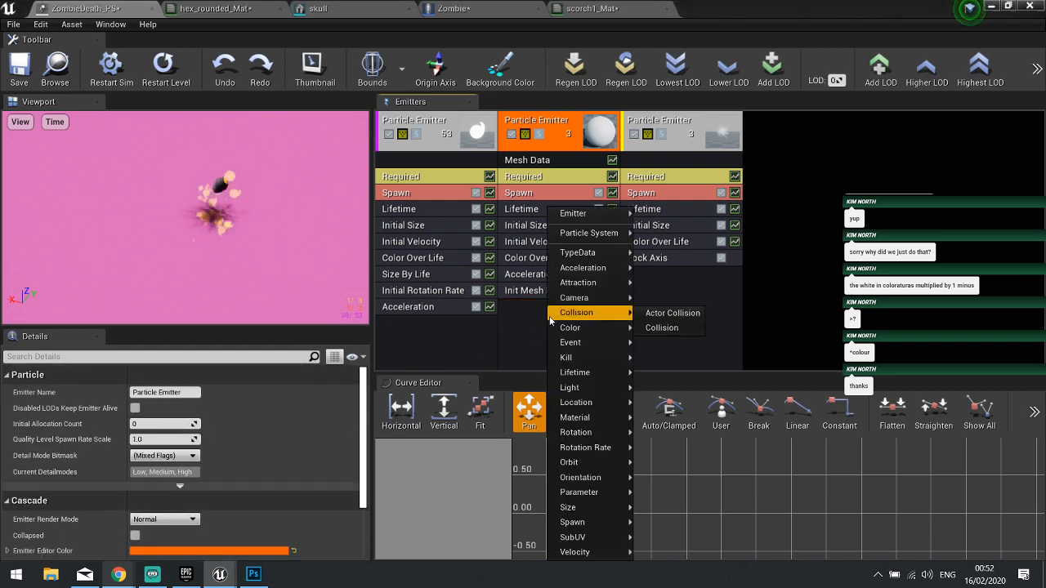
left_click(670, 313)
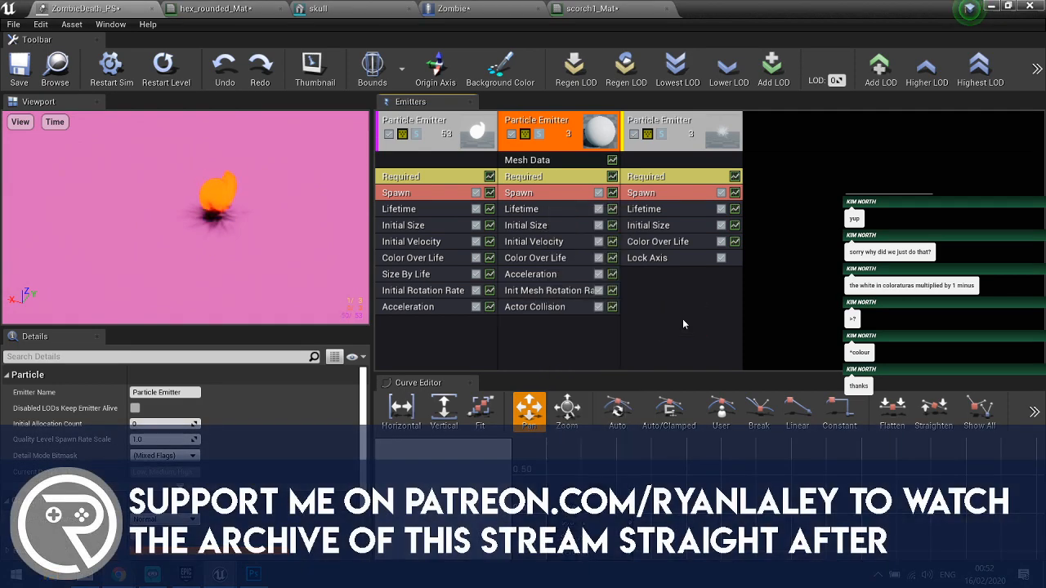
- Set the Damping Factor distribution's Max X, Y and Z to 1 in the skull emitter's Actor Collision module
left_click(547, 308)
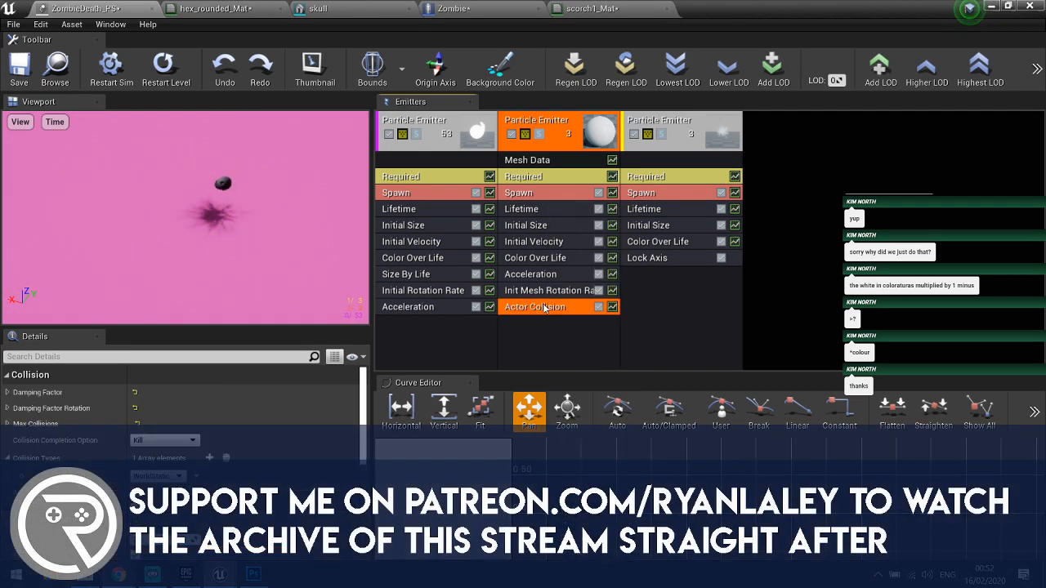
left_click(8, 392)
left_click(14, 408)
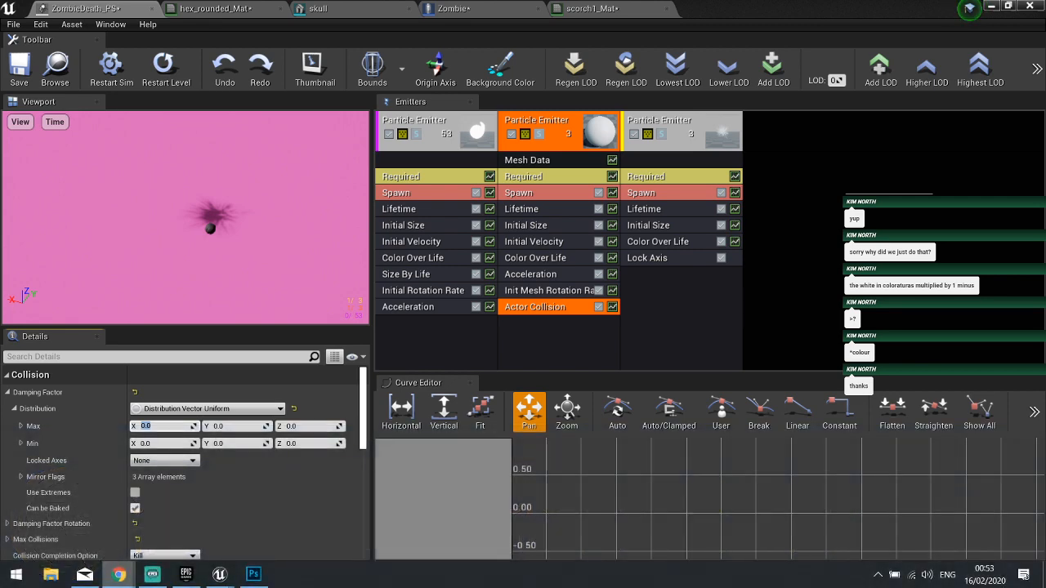
left_click_drag(170, 427, 85, 418)
type("1")
key("Tab")
type("1")
key("Tab")
type("1")
key("Tab")
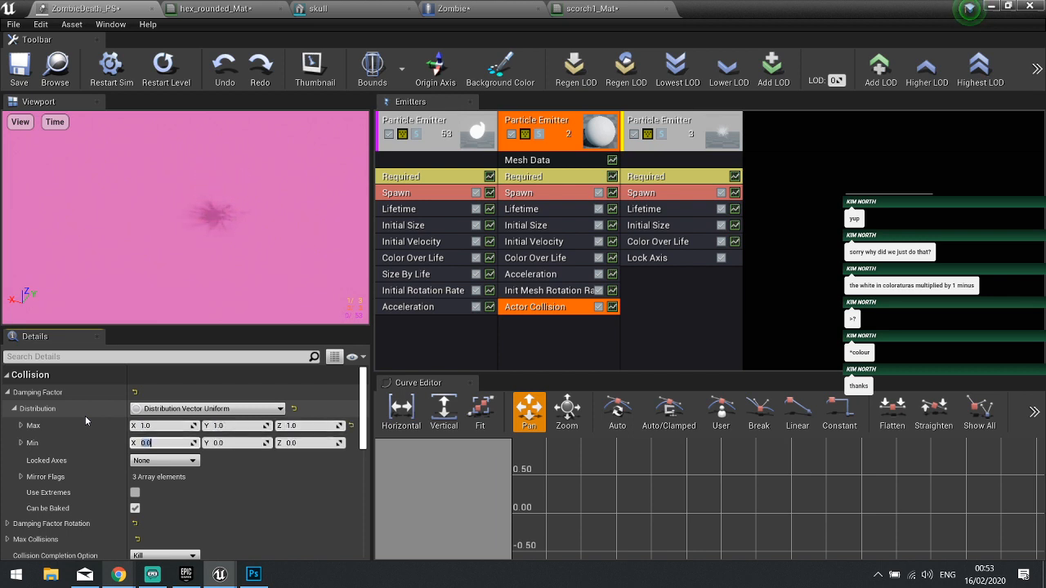
- Set the Actor Collision Damping Factor distribution's Min X, Y and Z to 0.2
type("0.2")
key("Tab")
type("0.2")
key("Tab")
type("0.2")
key("Return")
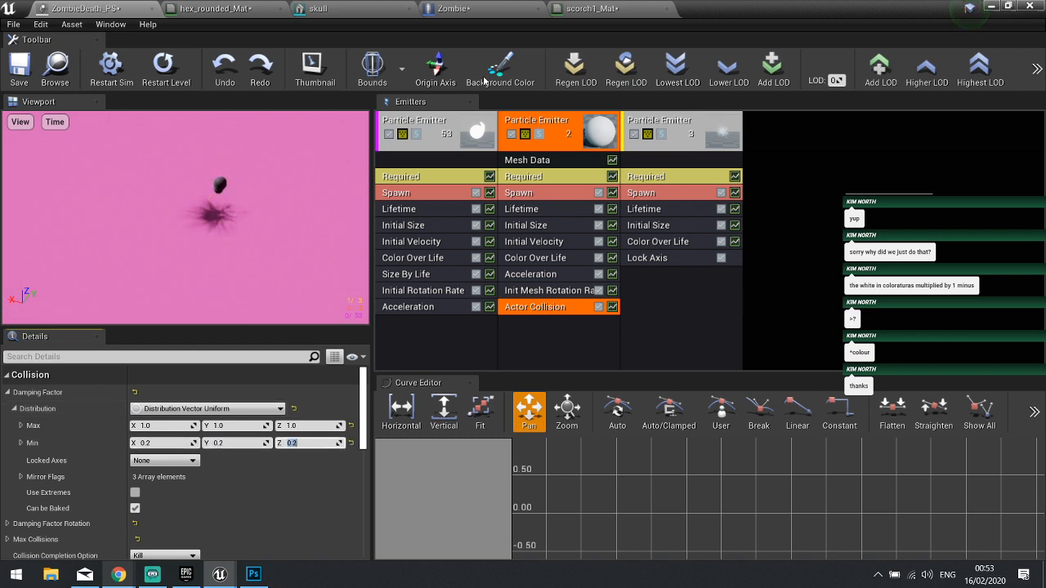
- Set both the Min and Max of the skull emitter's Lifetime distribution to 4
left_click(559, 208)
left_click(173, 424)
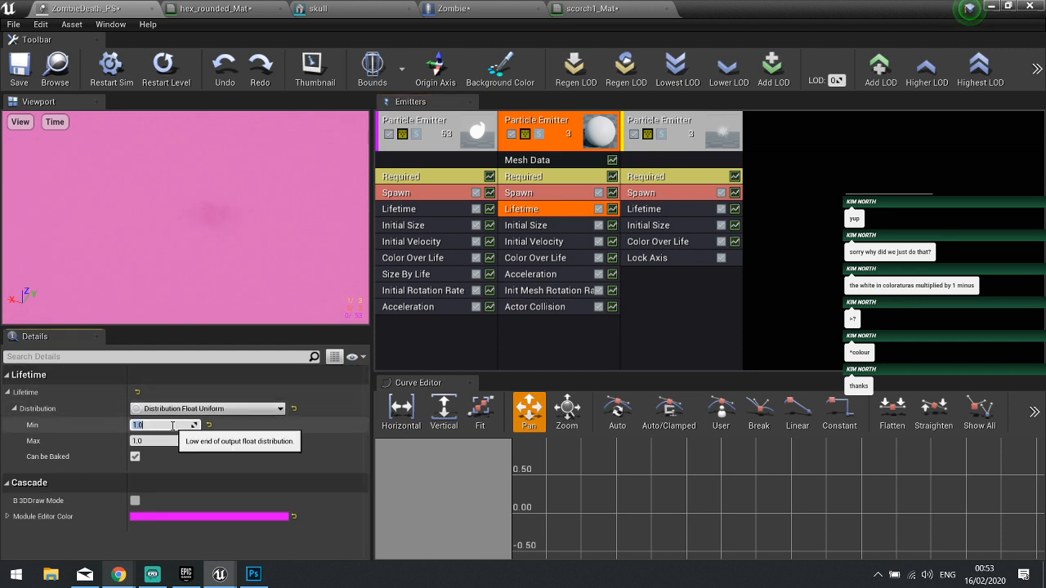
type("4")
key("Tab")
type("4")
key("Return")
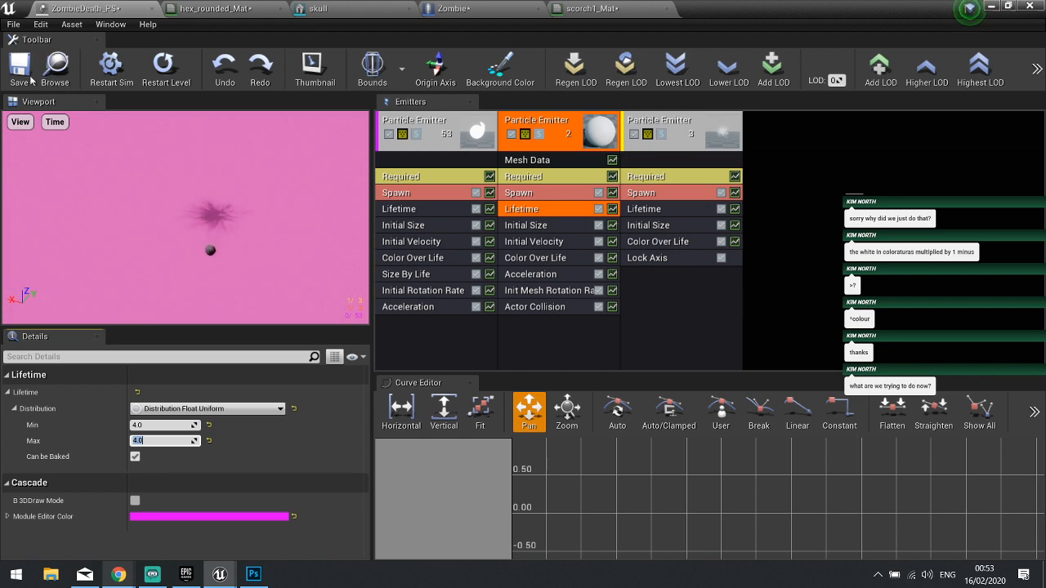
- Play Level1 and shoot the nearest zombies to examine how the death effect's skulls bounce off the ground
left_click(991, 6)
left_click(737, 54)
left_click(749, 81)
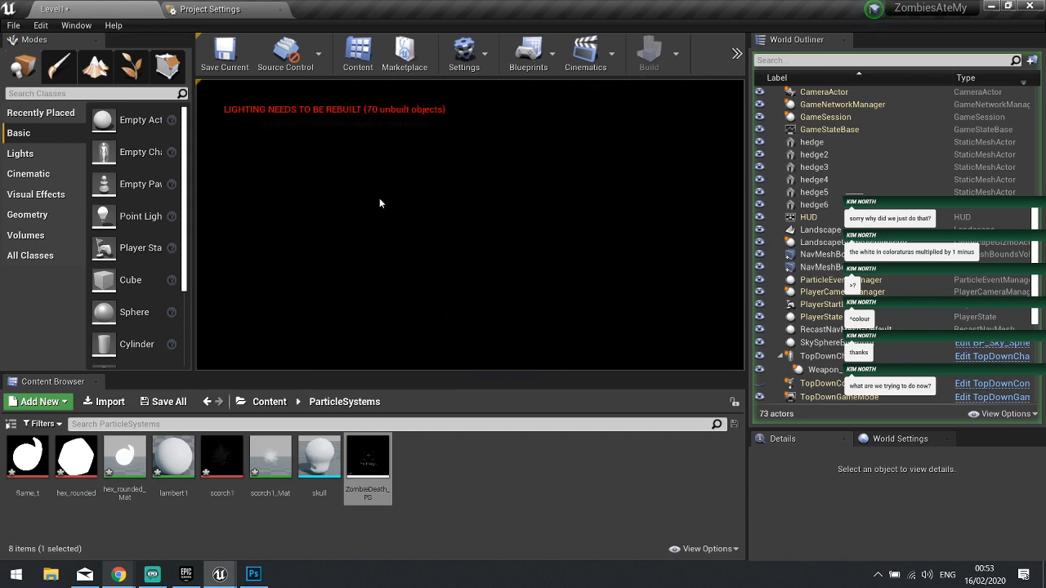
left_click(441, 178)
key("w")
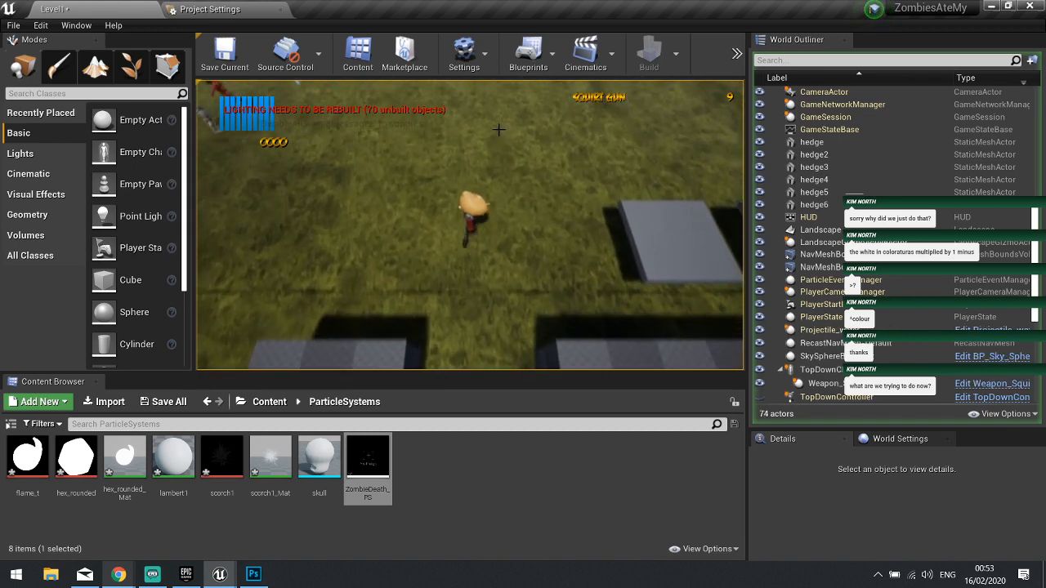
key("d")
key("w")
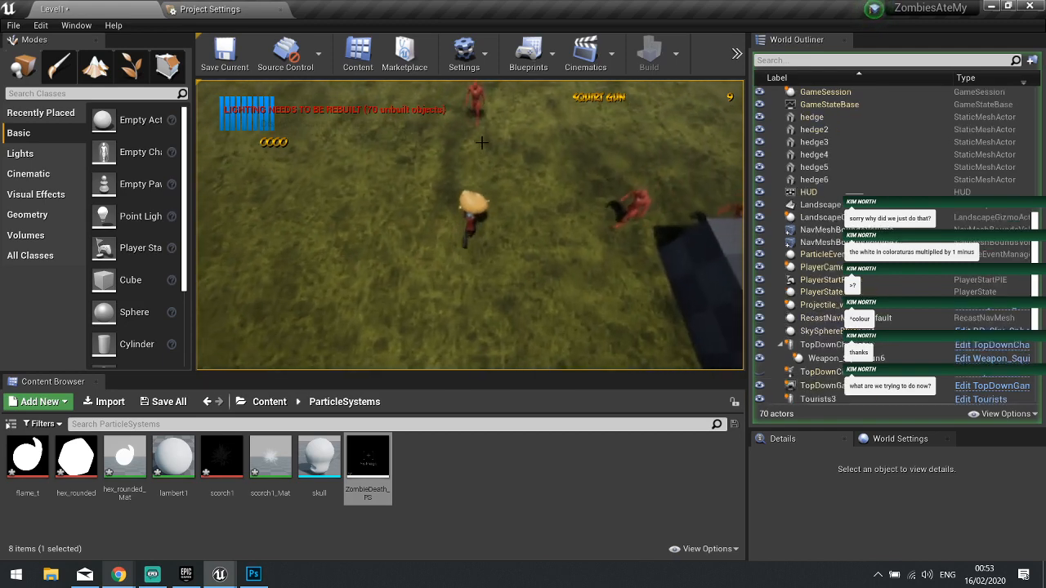
left_click(480, 155)
key("a")
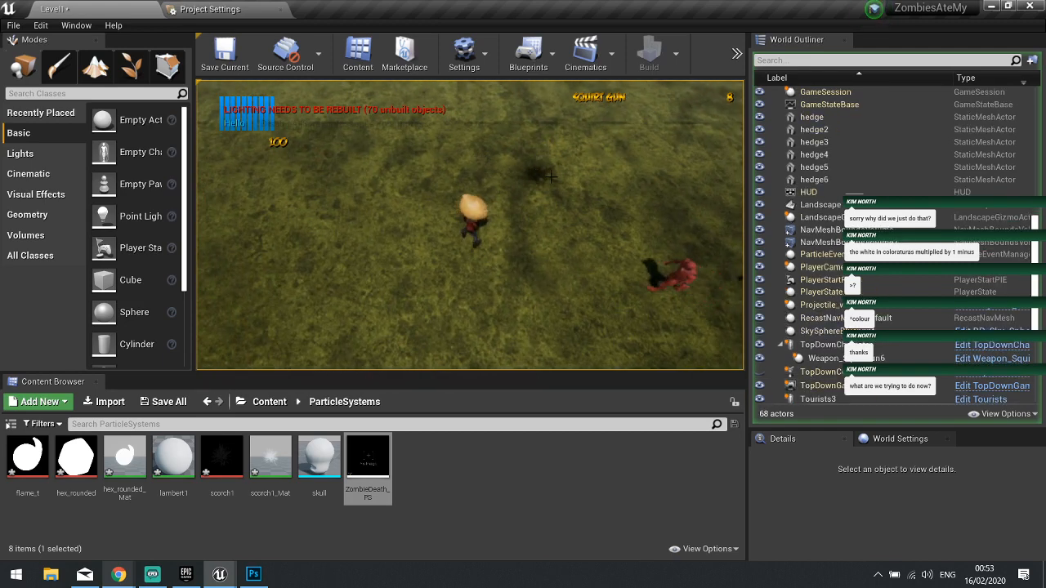
key("d")
key("s")
left_click(585, 216)
key("d")
left_click(609, 215)
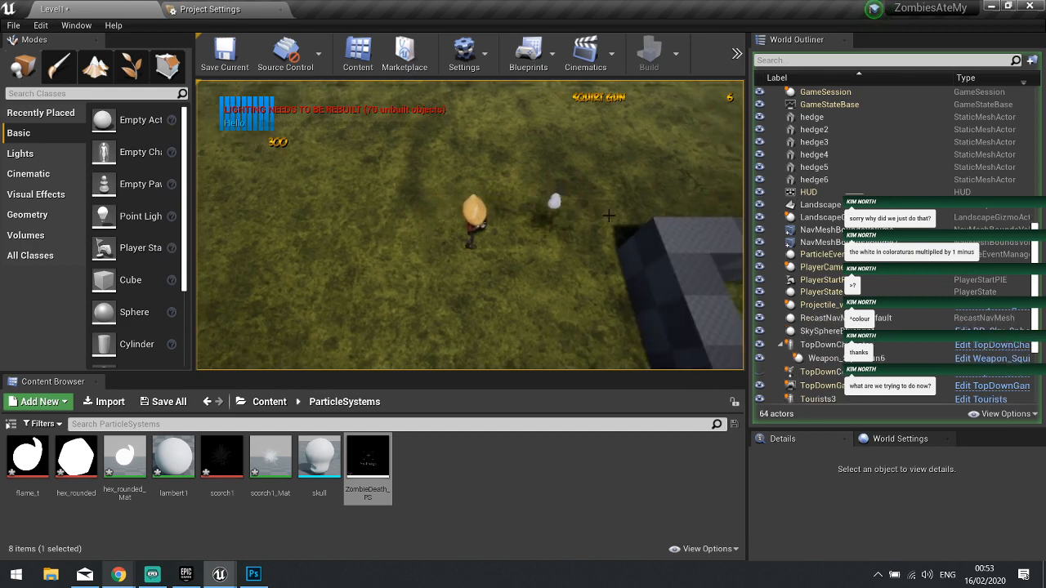
- Shoot more approaching zombies, watch how long their skulls last, and end the play session
key("a")
left_click(324, 193)
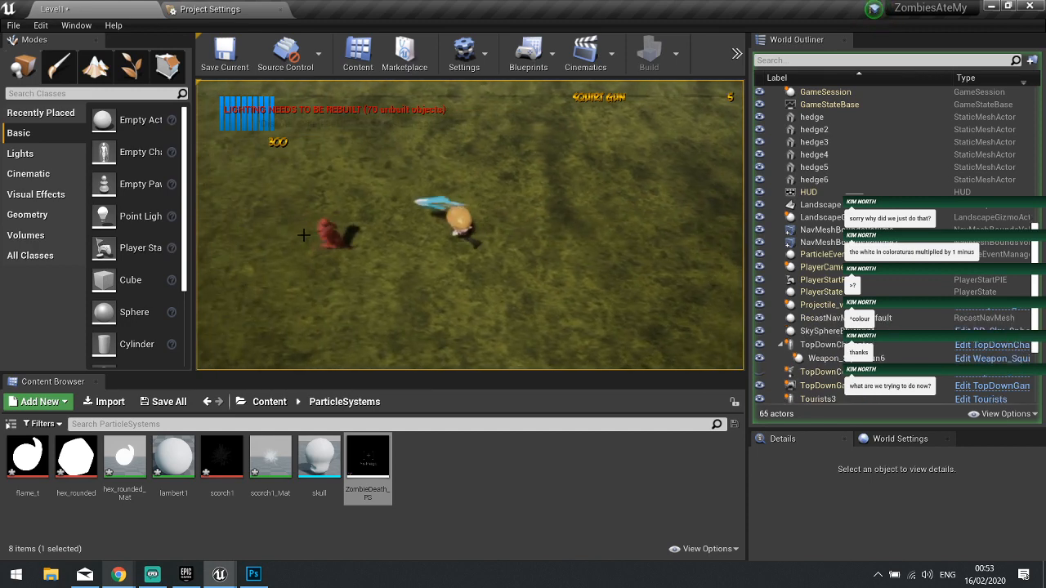
left_click(351, 210)
key("a")
key("s")
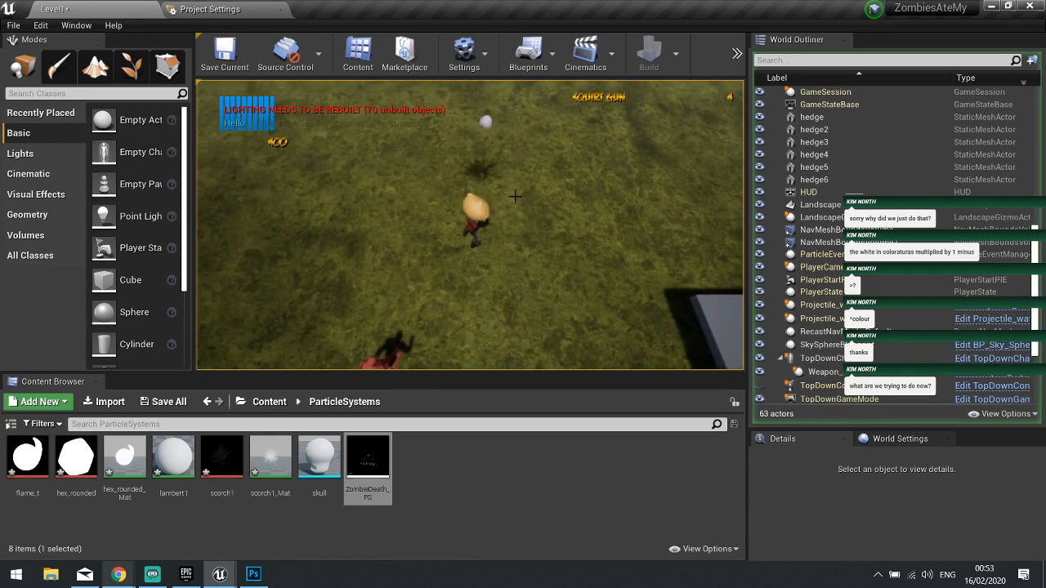
key("w")
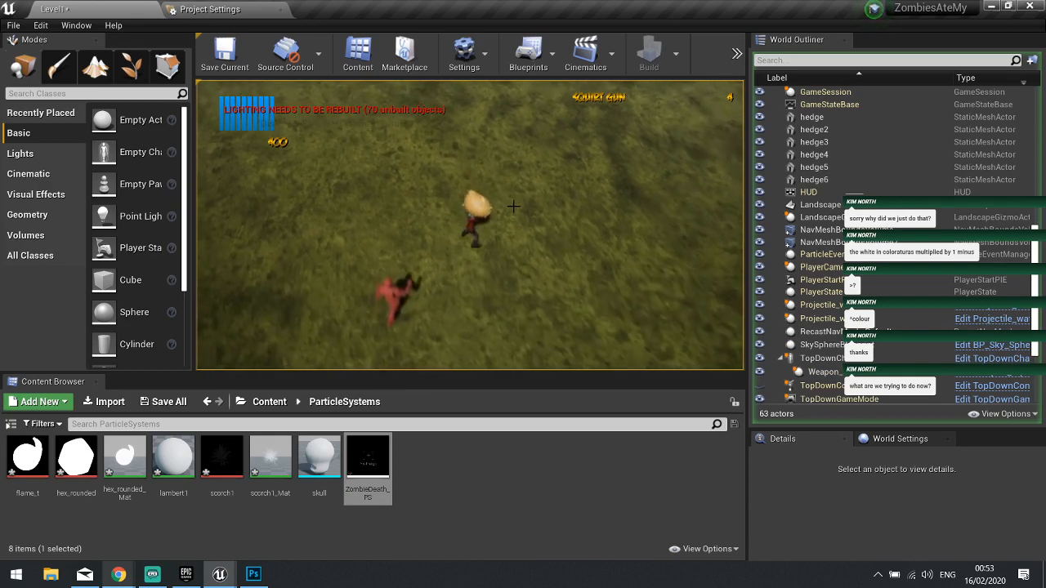
key("s")
left_click(402, 157)
left_click(413, 208)
key("d")
key("a")
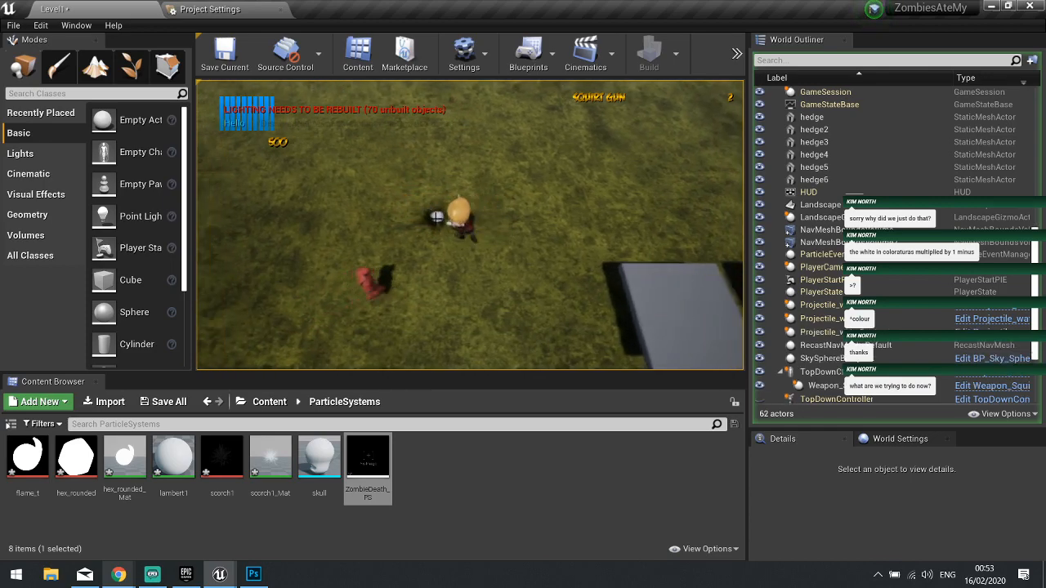
key("w")
left_click(451, 315)
key("s")
key("w")
key("s")
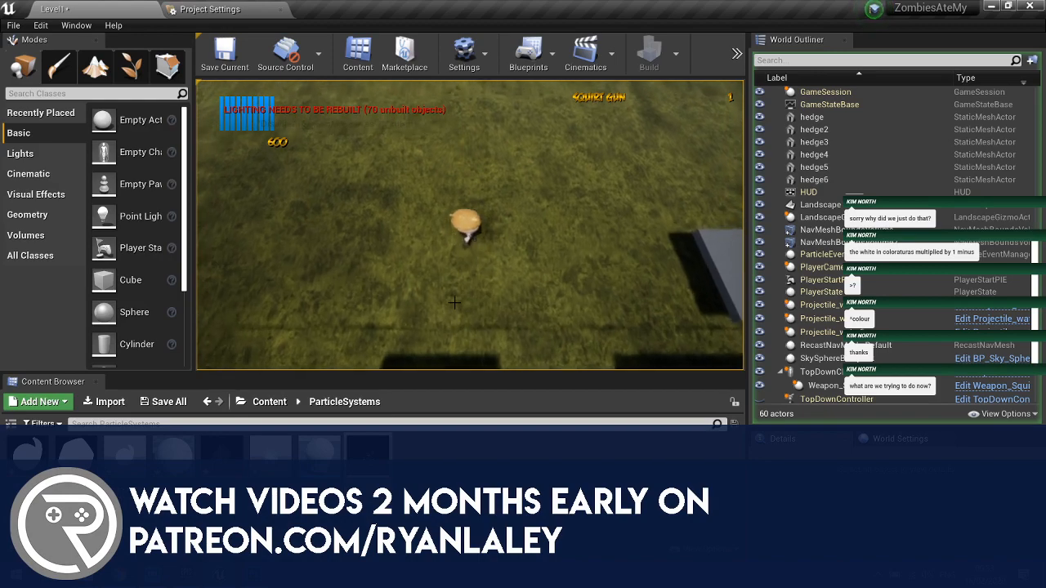
key("Escape")
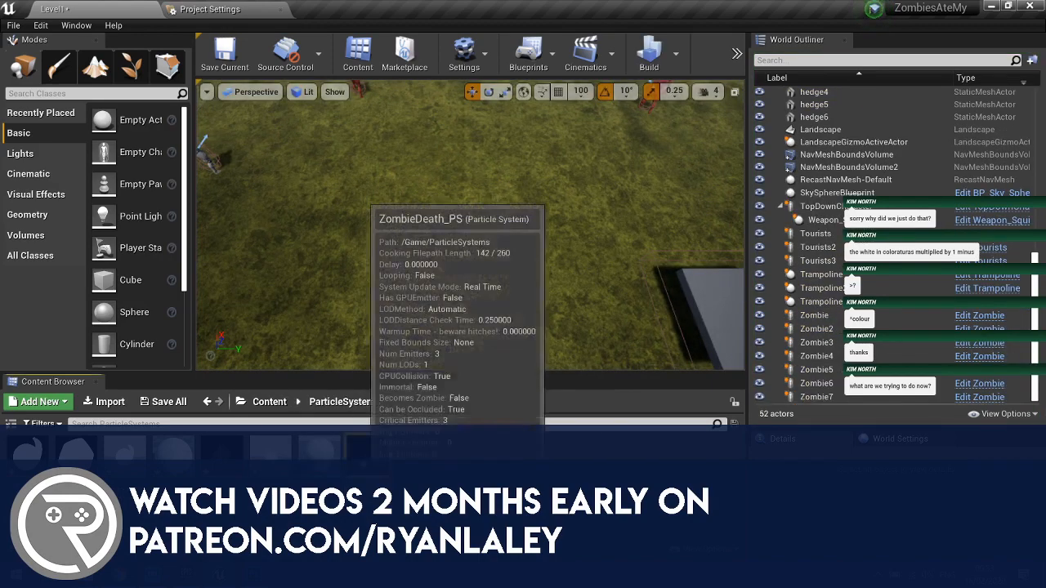
- Set the Collision Completion Option of the skull emitter's Actor Collision module to Freeze in ZombieDeath_PS and save the particle system
double_click(357, 448)
left_click(539, 307)
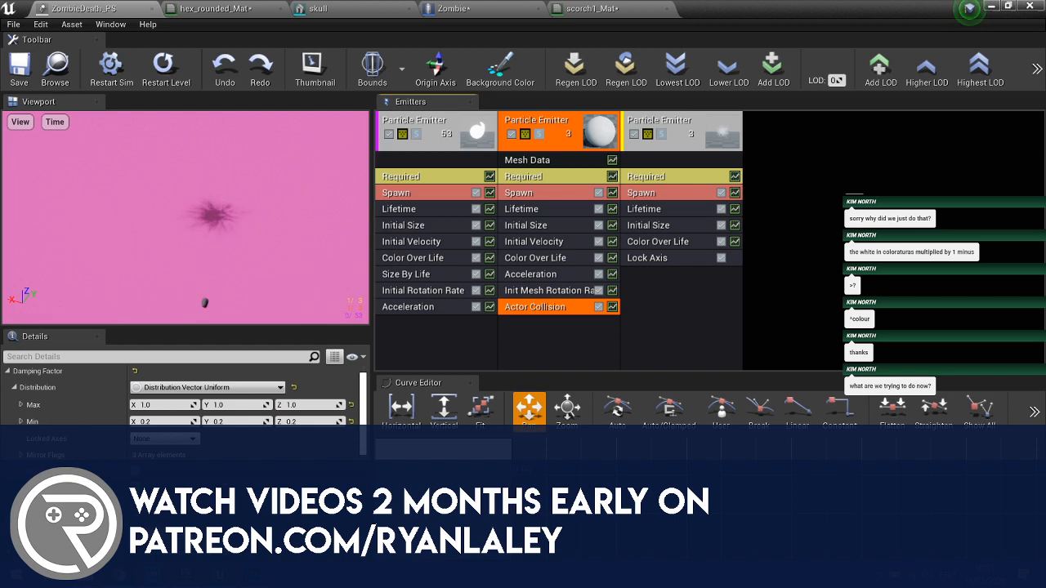
scroll(186, 413, "down", 2)
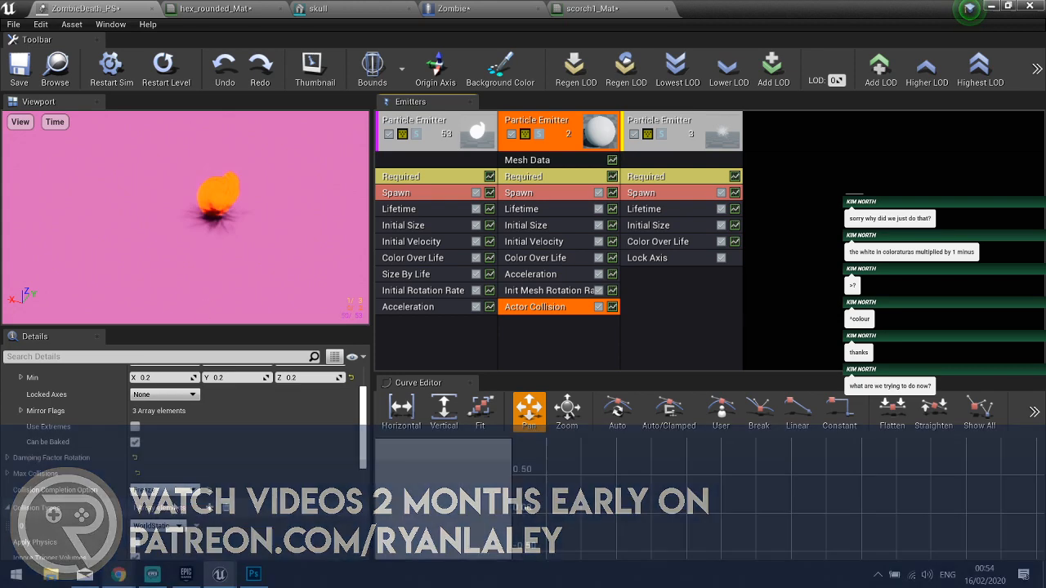
key("ctrl+s")
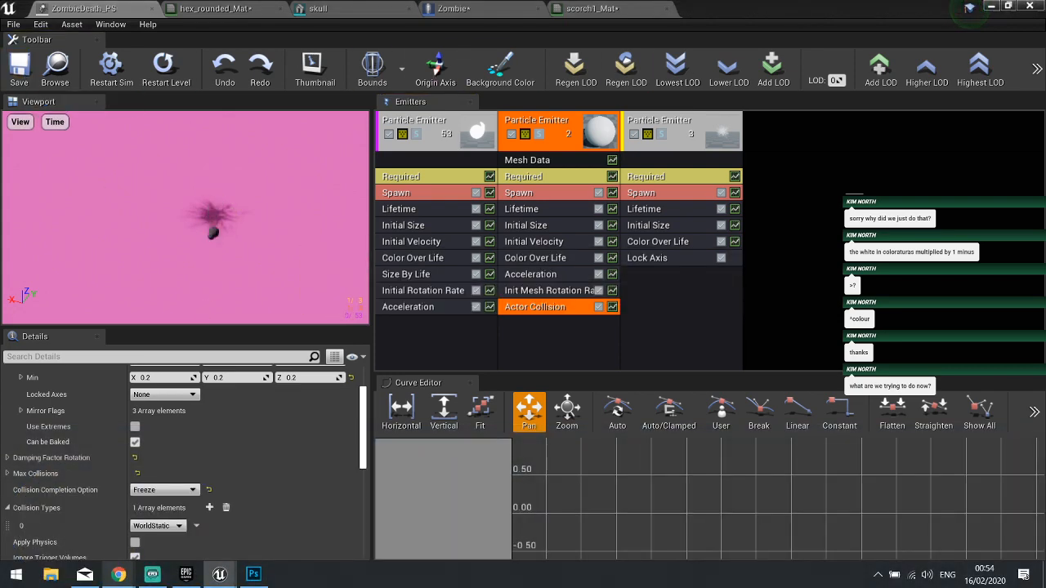
- Play the level again and shoot the zombies near the start area to check how the skulls behave with Freeze
left_click(991, 6)
left_click(737, 54)
left_click(765, 84)
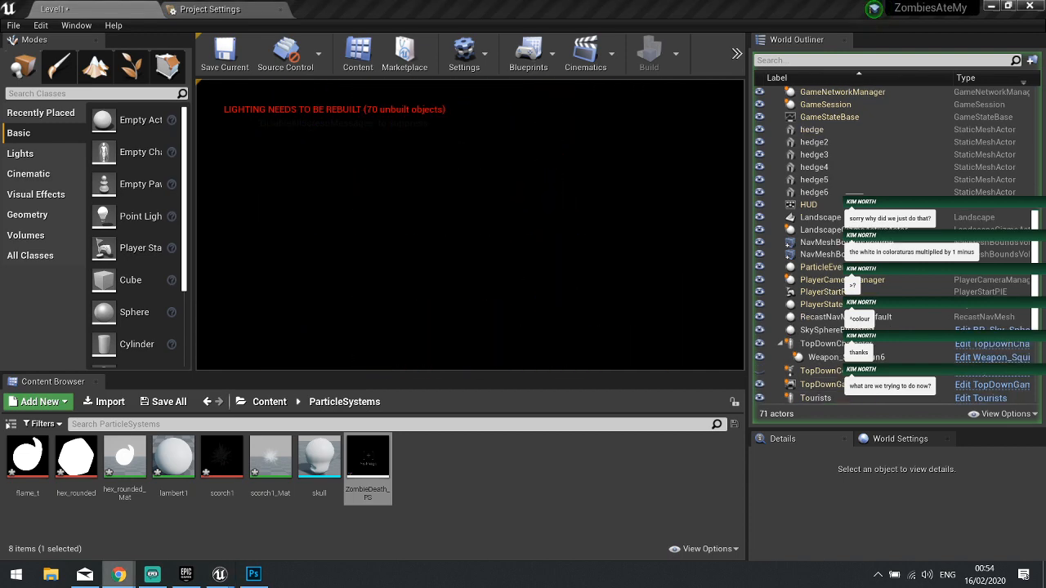
key("alt+Tab")
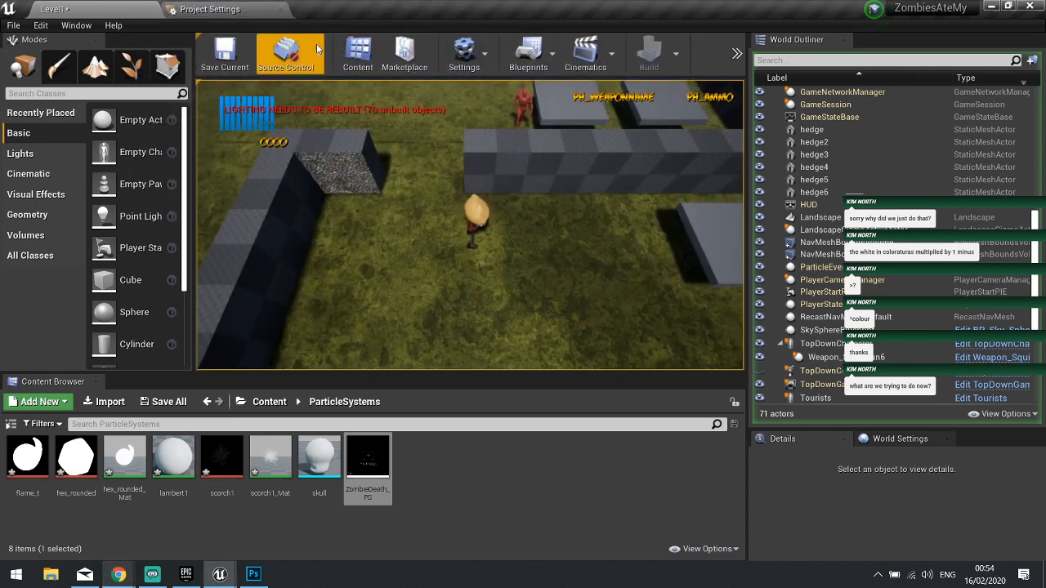
left_click(350, 327)
key("w")
key("a")
left_click(599, 246)
left_click(599, 246)
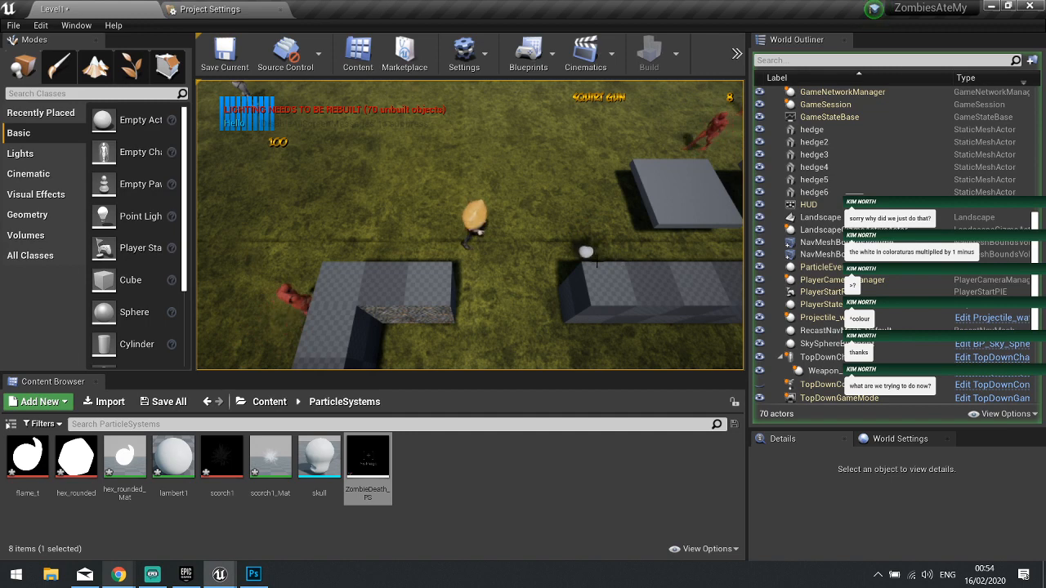
key("d")
key("w")
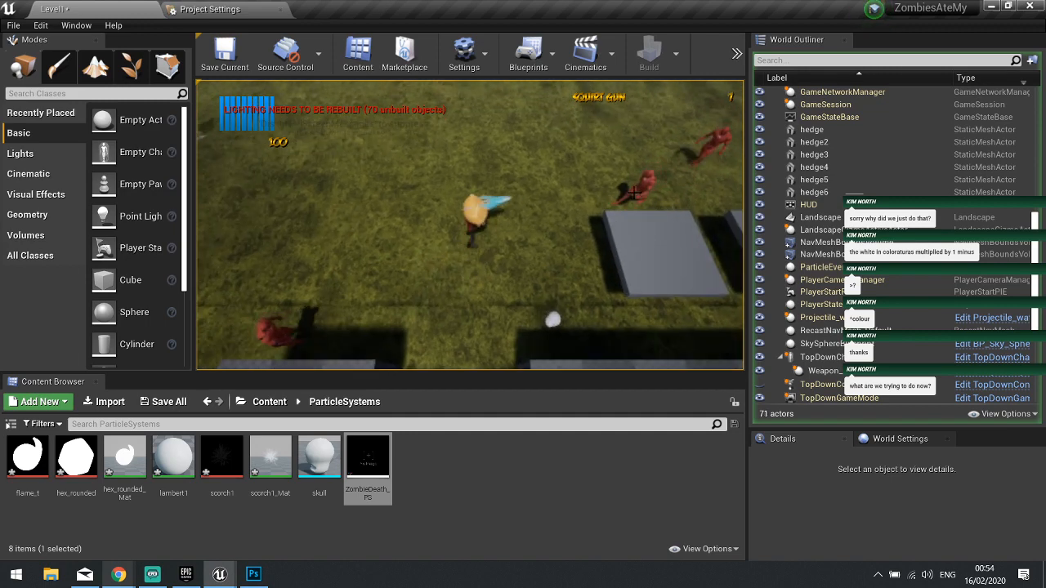
left_click(633, 192)
key("w")
key("d")
left_click(631, 190)
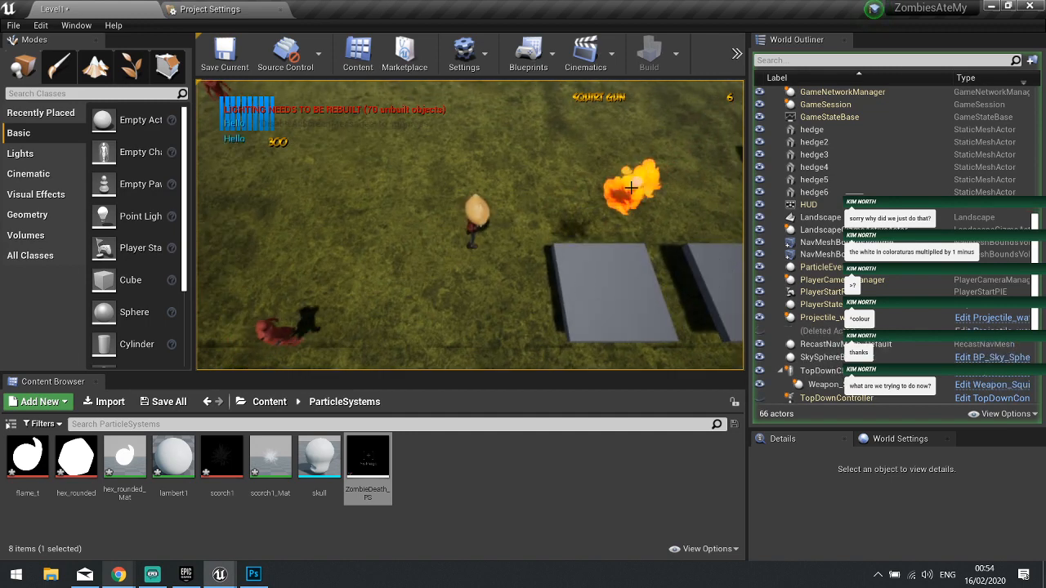
- Keep shooting zombies across the field to compare where their skulls settle, and stop playing
key("d")
left_click(347, 278)
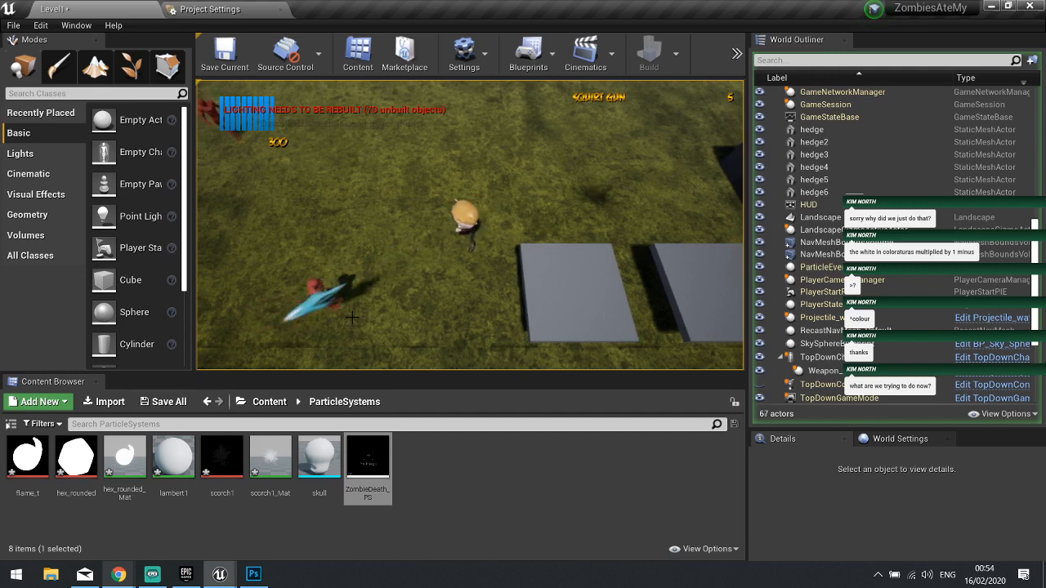
left_click(347, 277)
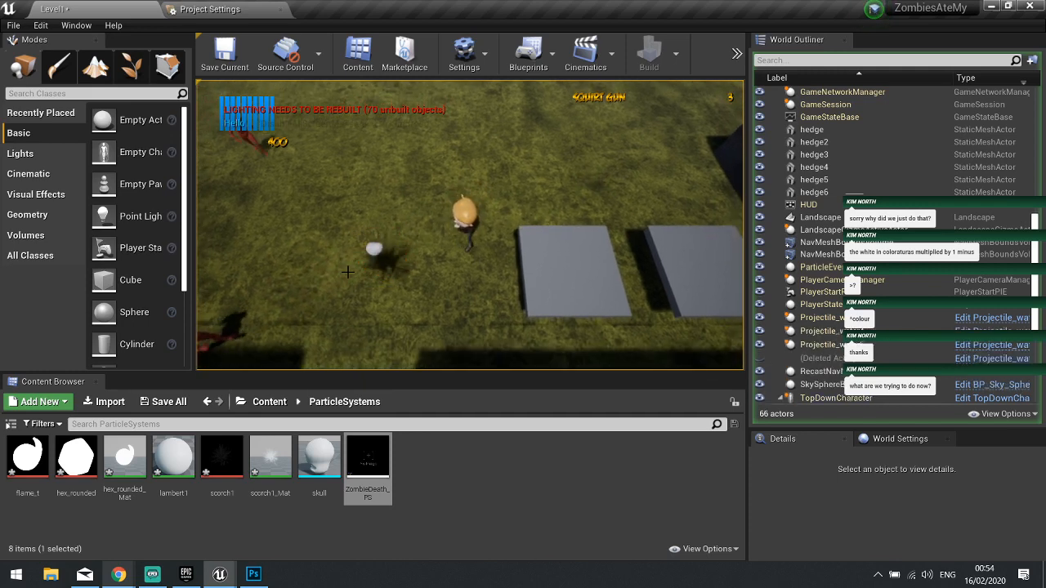
left_click(348, 273)
key("w")
left_click(282, 159)
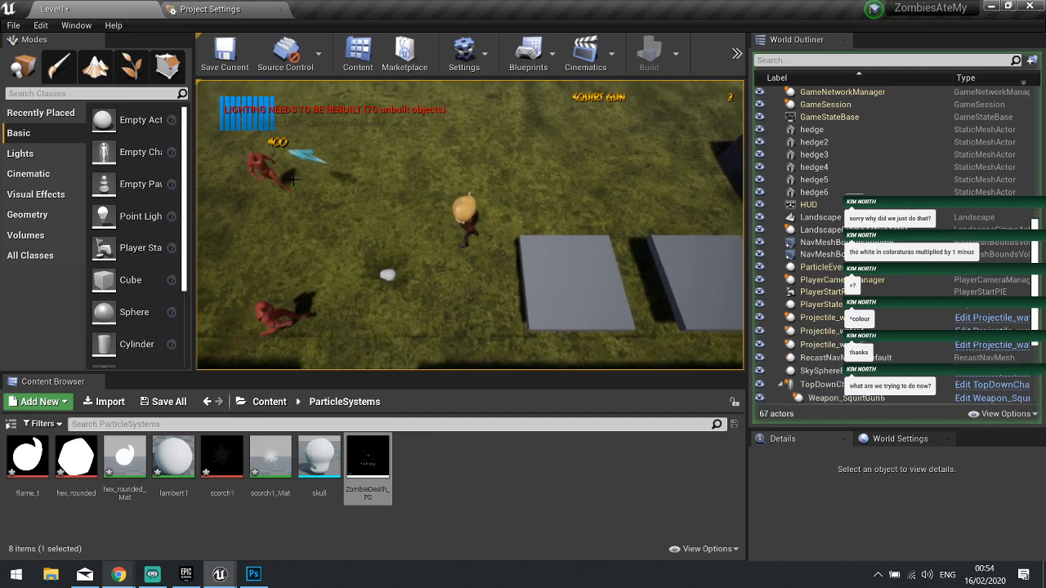
left_click(286, 161)
key("a")
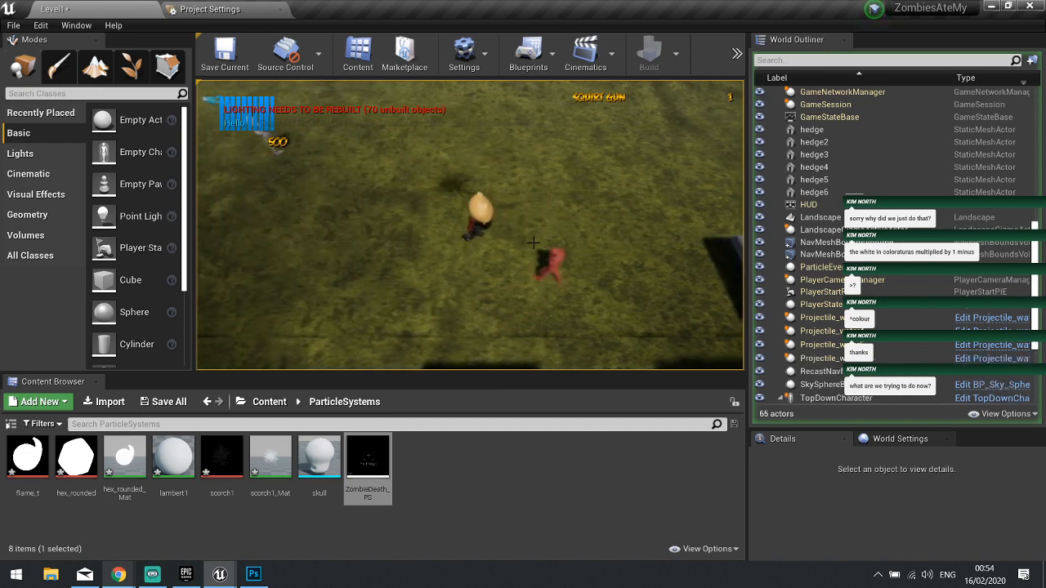
key("s")
left_click(556, 224)
key("a")
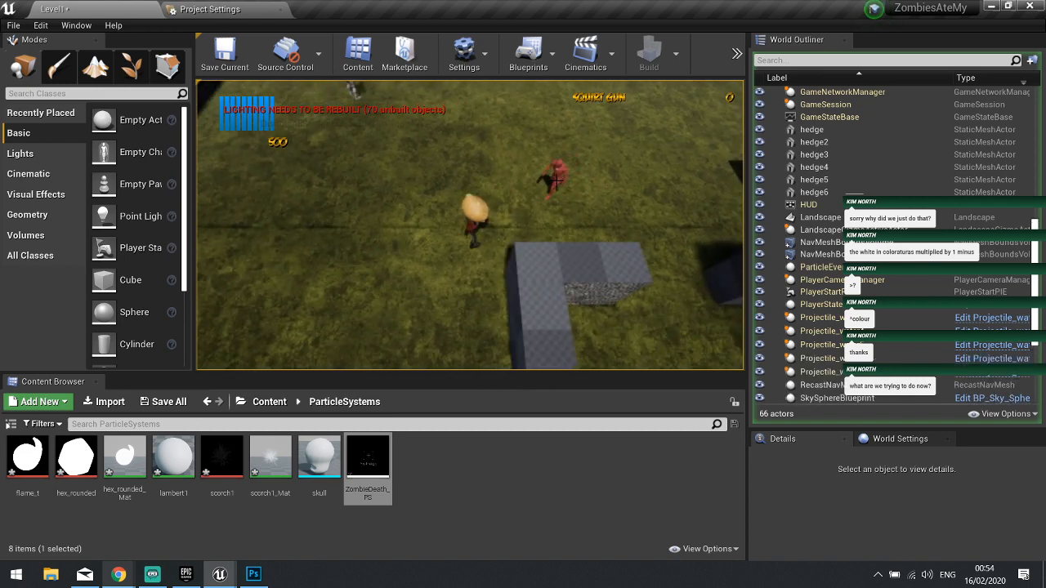
key("w")
key("a")
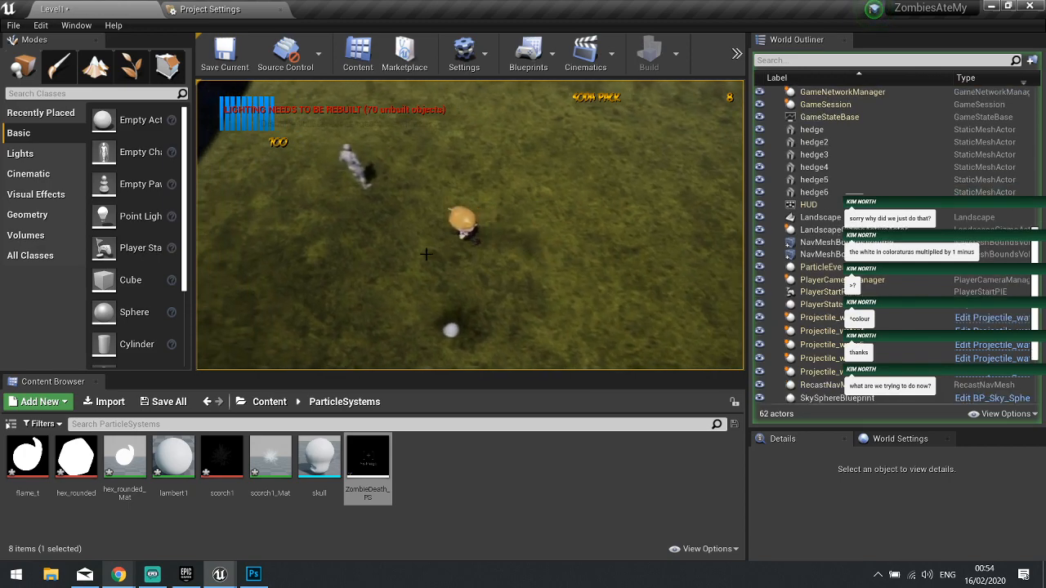
key("d")
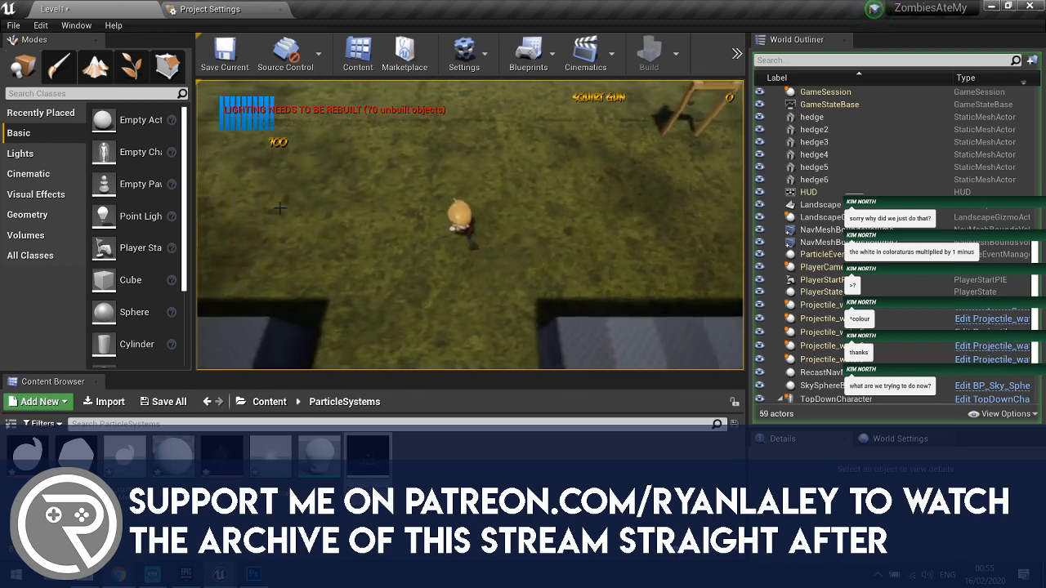
key("Escape")
- Run another play session, kill several zombies with the squirt gun to review the whole death effect, and stop it
left_click(736, 53)
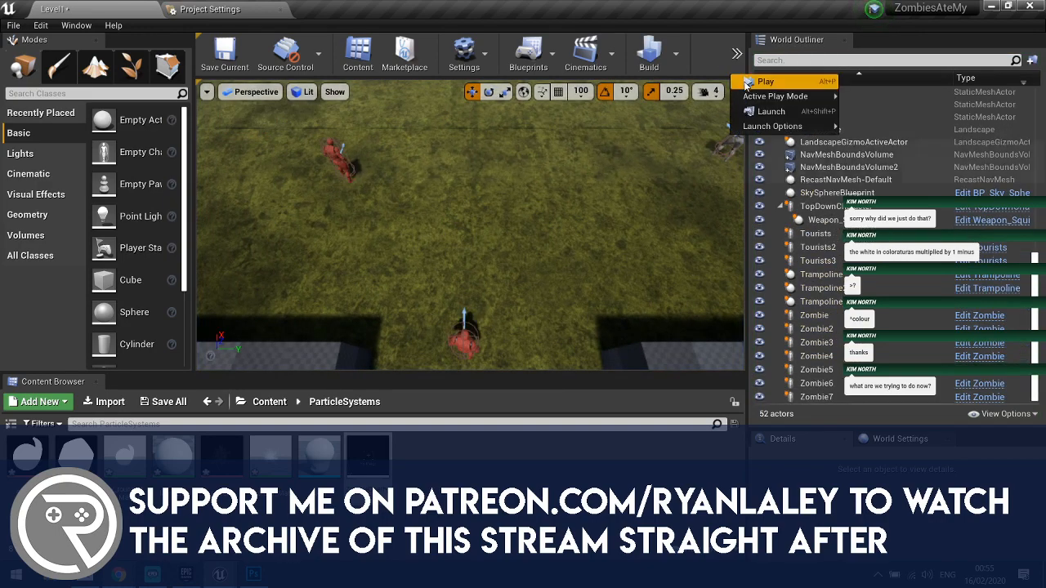
left_click(784, 100)
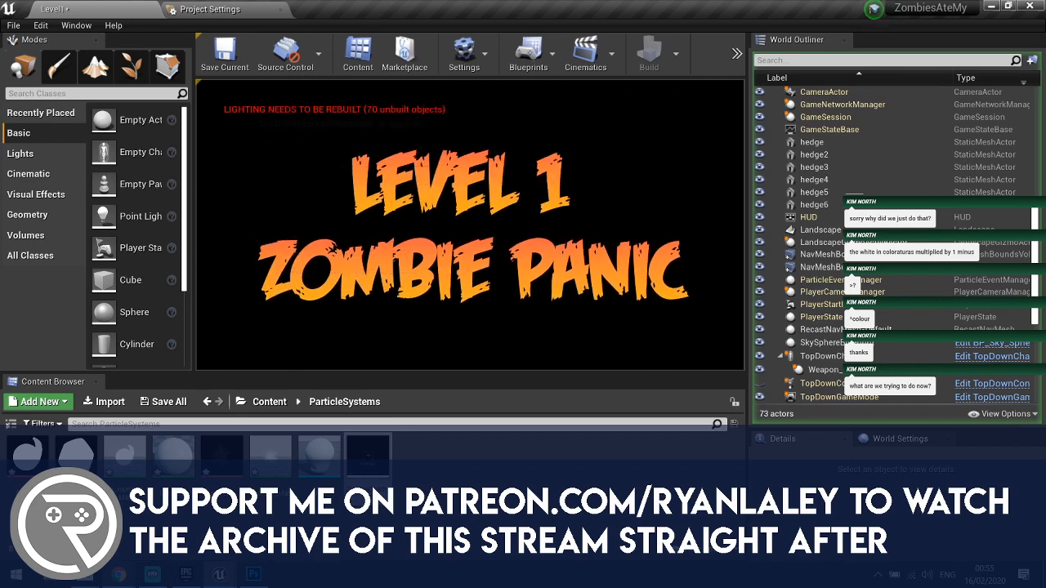
left_click(568, 217)
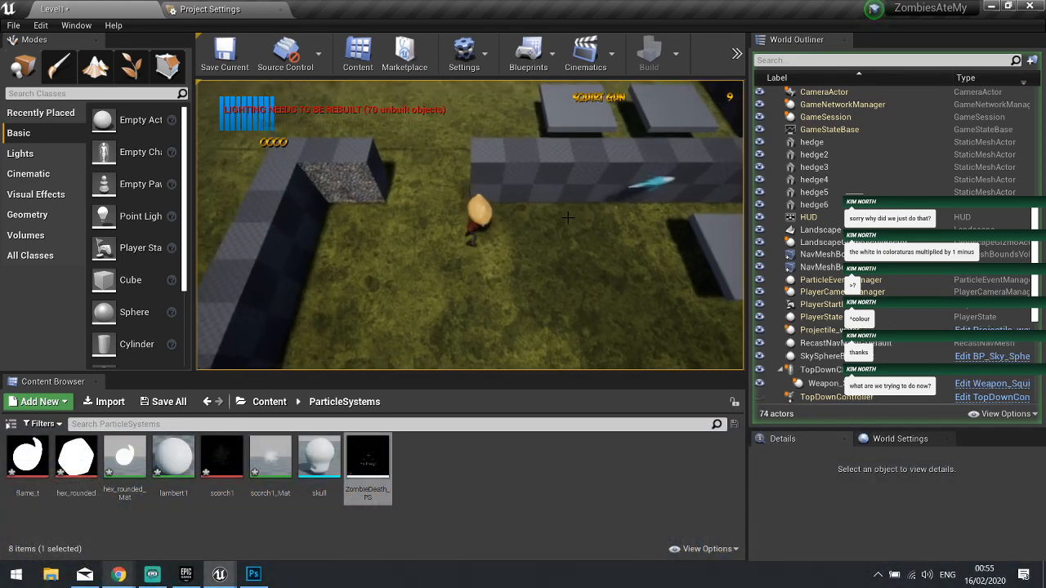
key("a")
key("w")
left_click(578, 172)
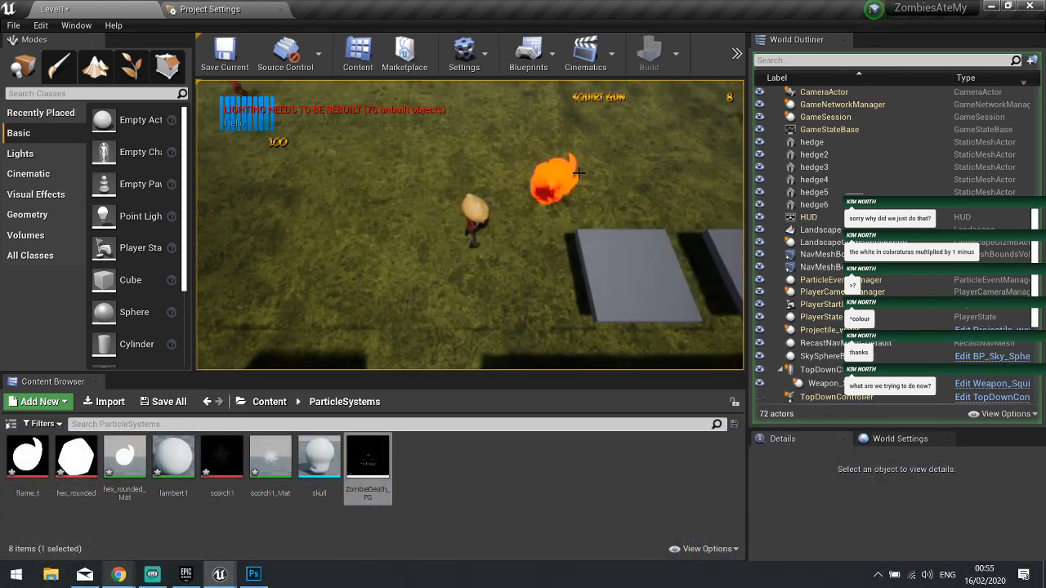
key("w")
key("a")
left_click(327, 160)
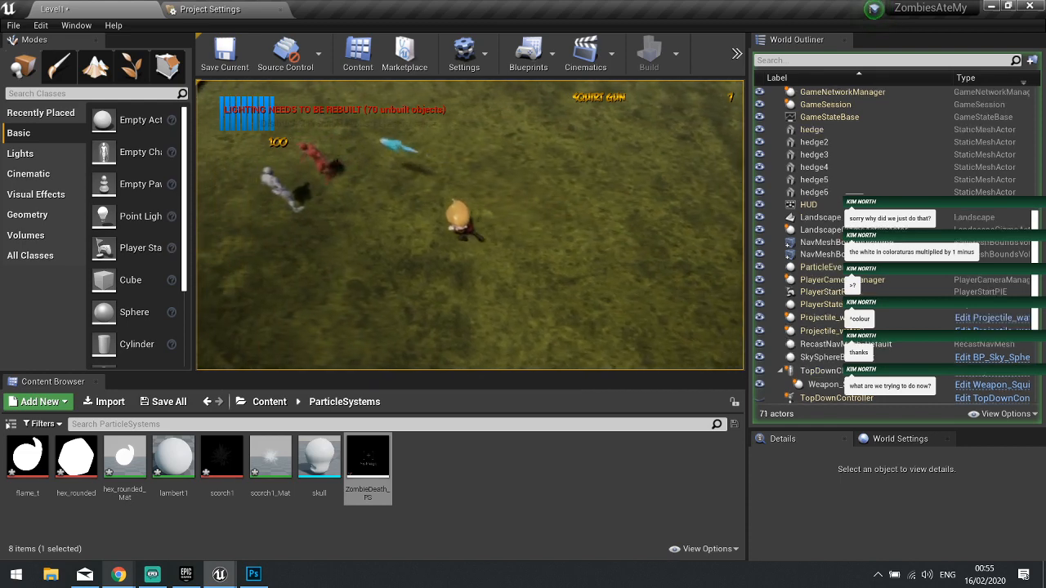
left_click(323, 163)
key("a")
left_click(350, 180)
left_click(368, 187)
left_click(387, 192)
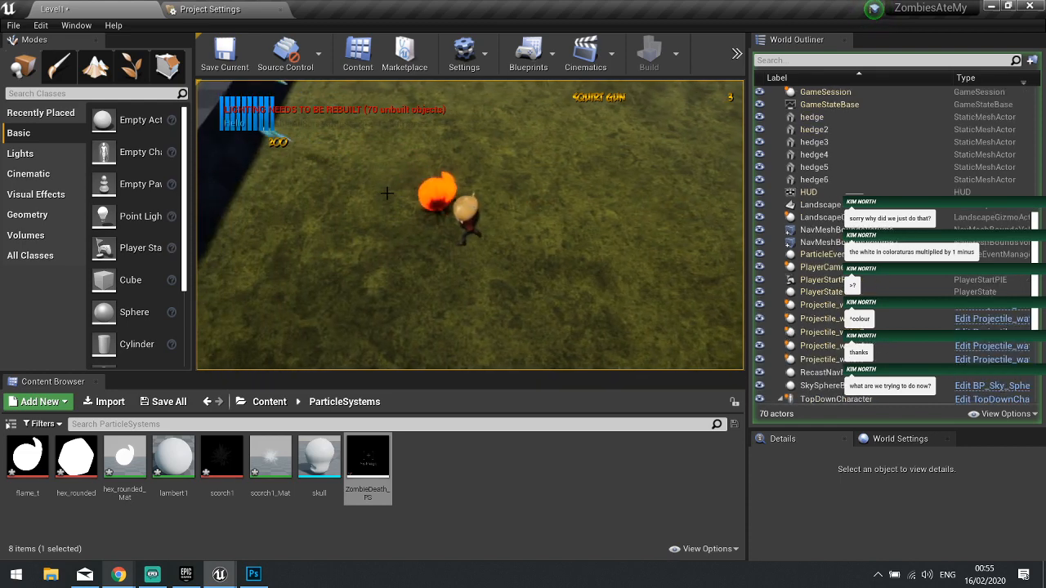
key("Escape")
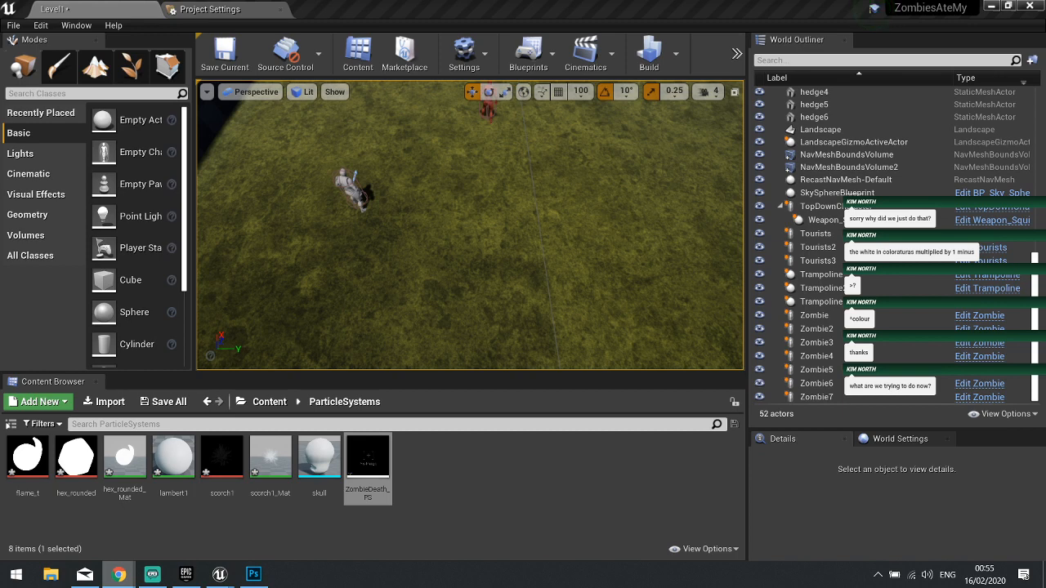
- Open the ZombieDeath_PS particle system, add a new sprite emitter after the existing three, and give it Ribbon Data
double_click(377, 454)
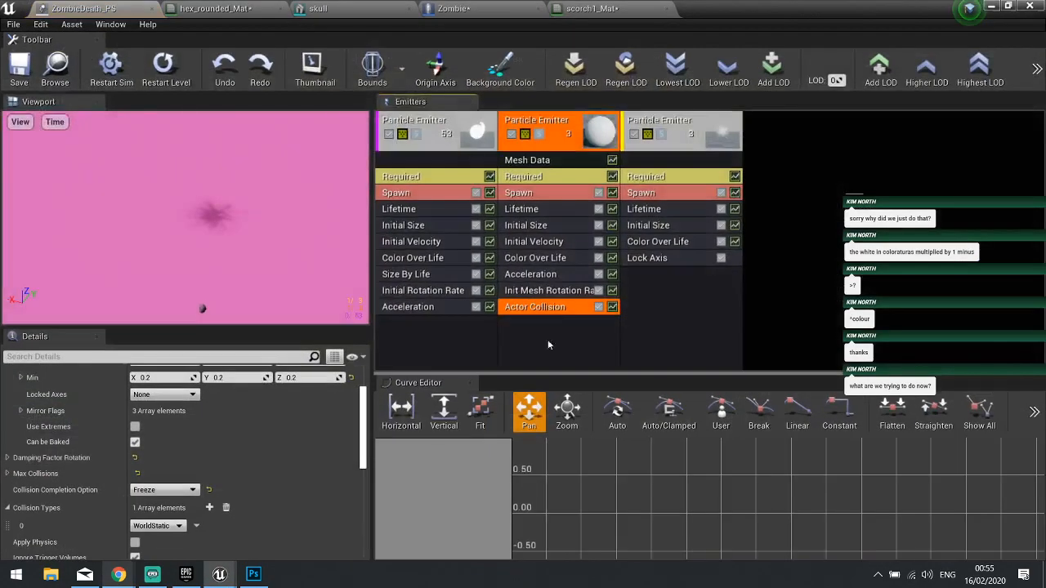
right_click(815, 190)
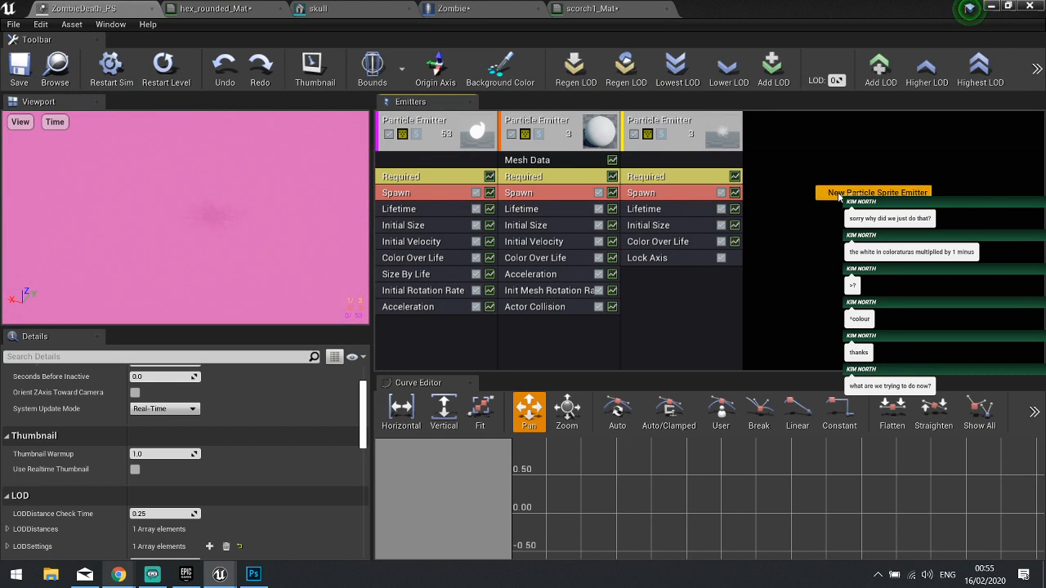
left_click(825, 190)
left_click(795, 158)
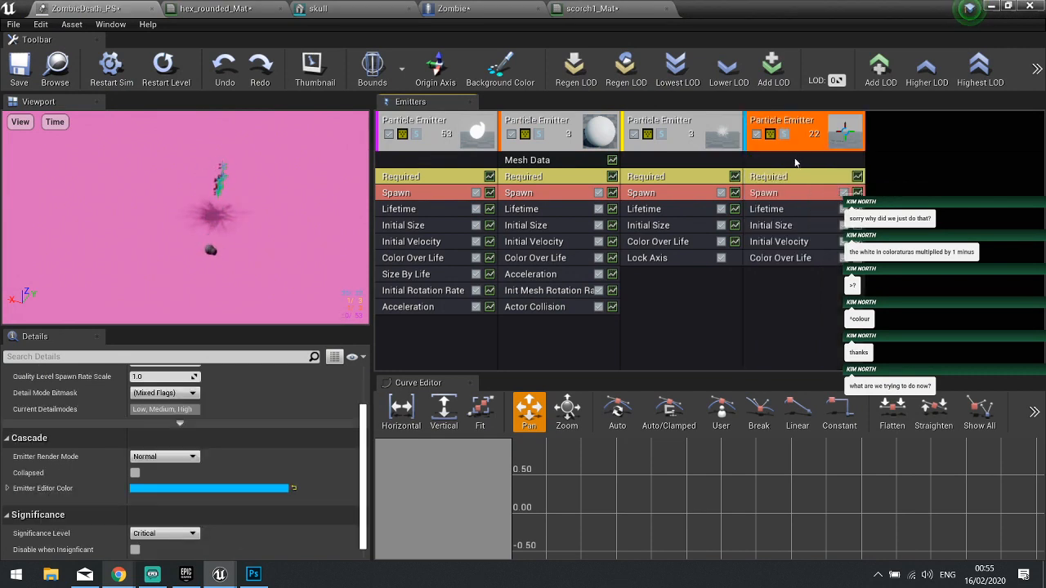
right_click(795, 161)
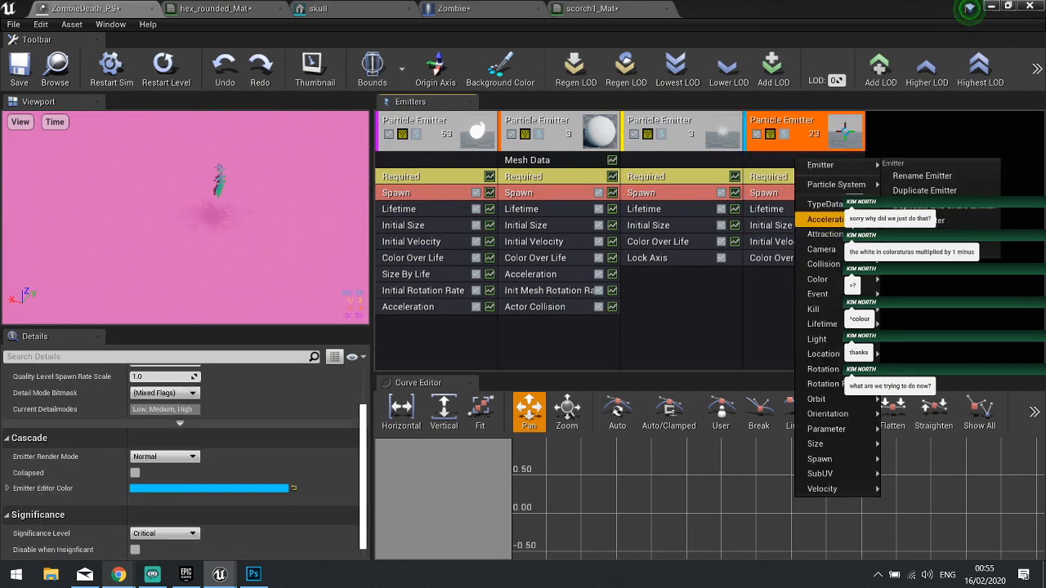
mouse_move(825, 219)
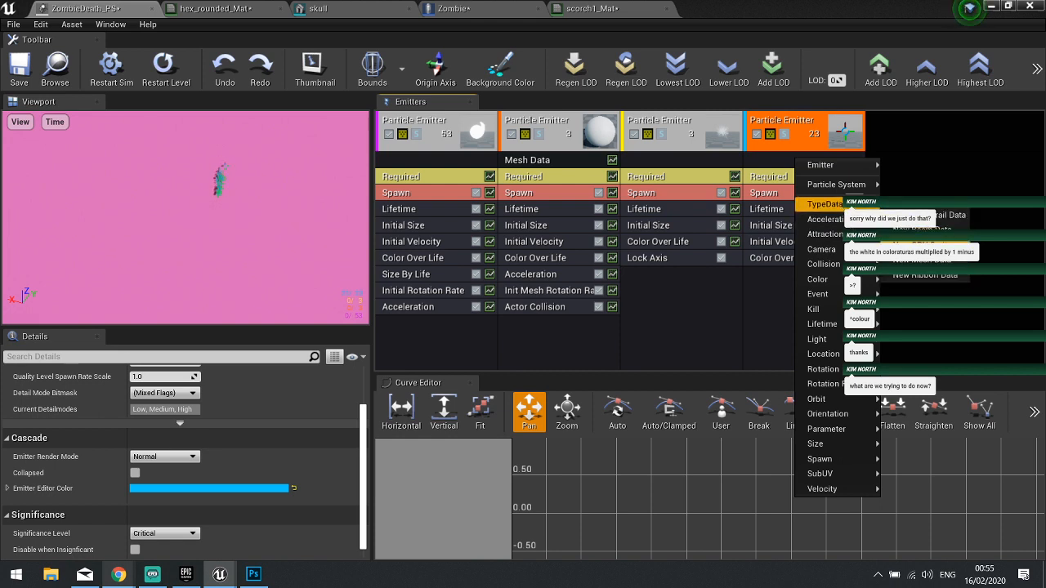
left_click(923, 275)
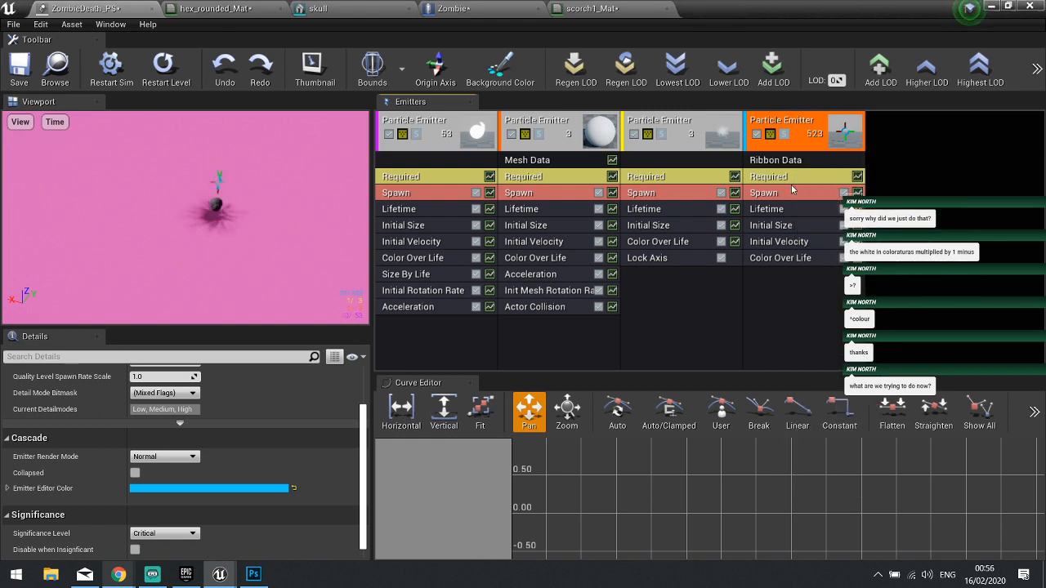
- Assign the M_Radial_Gradient material to the ribbon emitter in its Required module
left_click(797, 177)
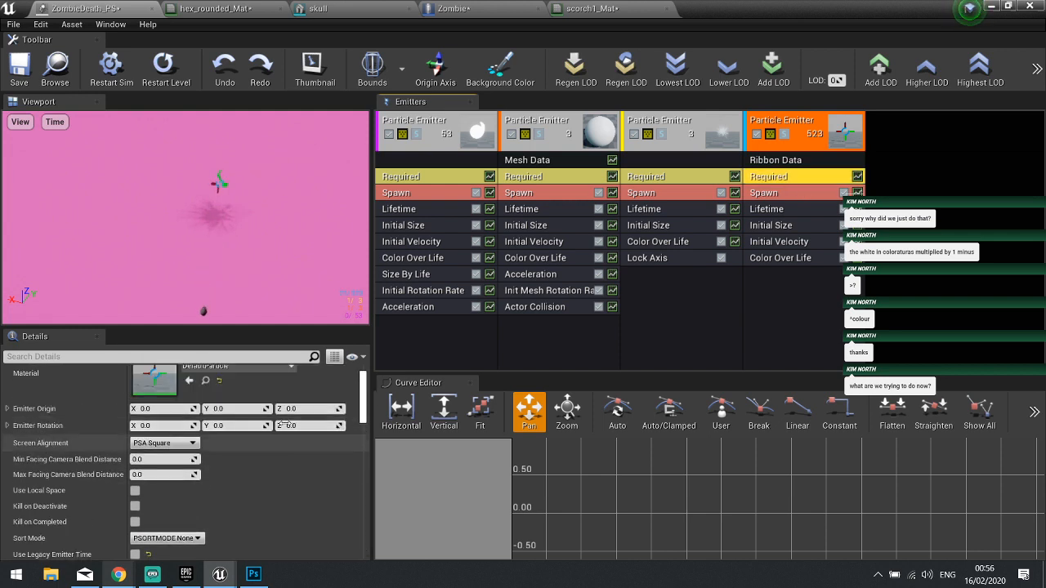
scroll(286, 427, "up", 3)
left_click(228, 403)
type("grad")
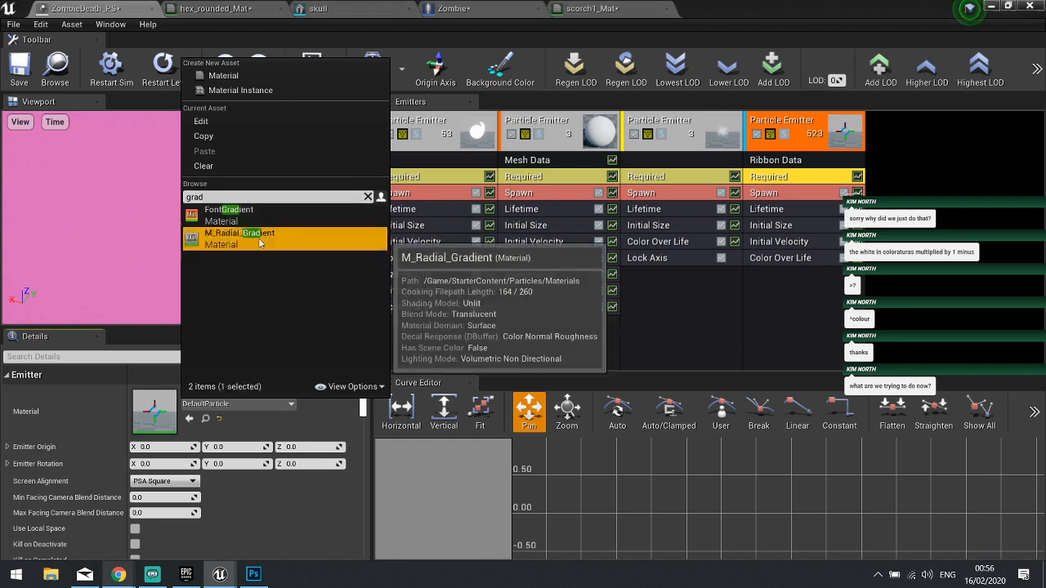
left_click(245, 233)
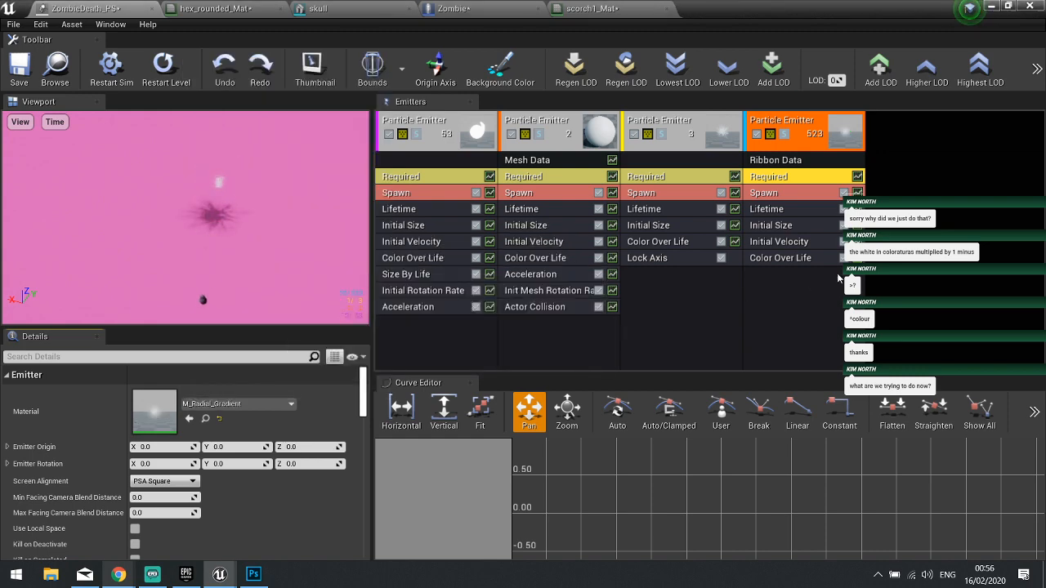
- Add a trail Source module to the ribbon emitter and select it
right_click(793, 281)
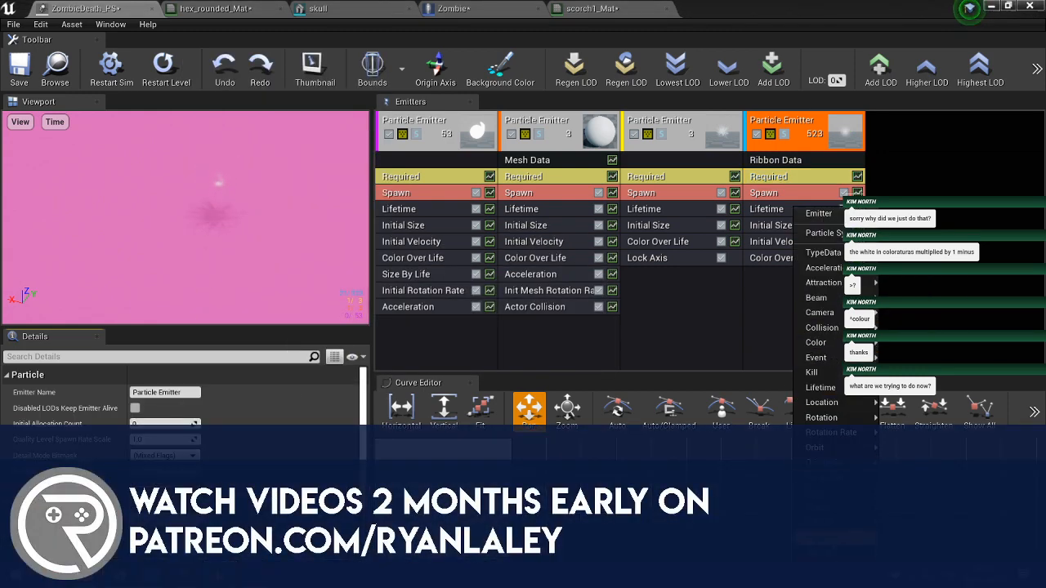
left_click(897, 538)
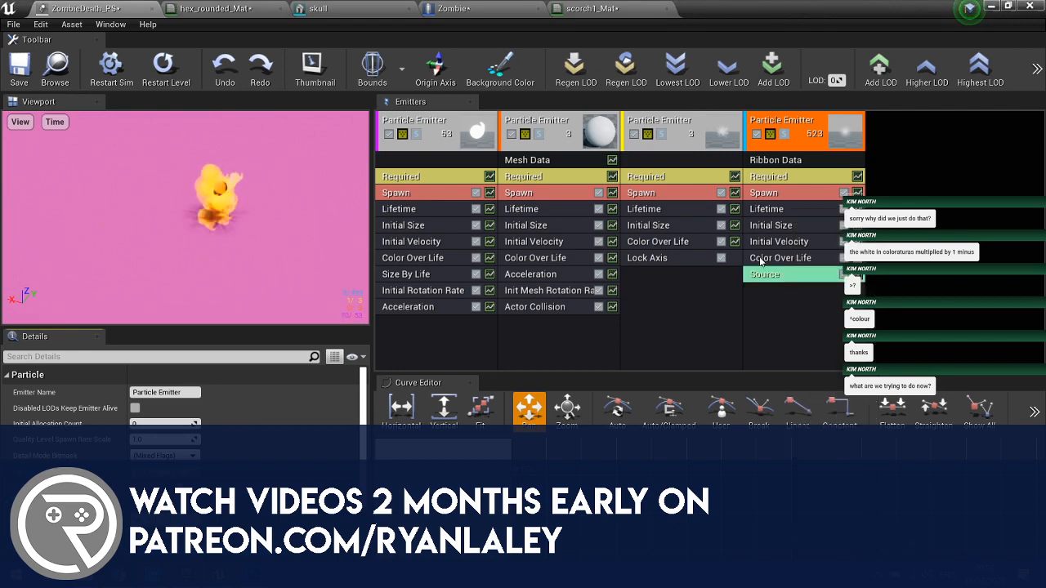
left_click(763, 275)
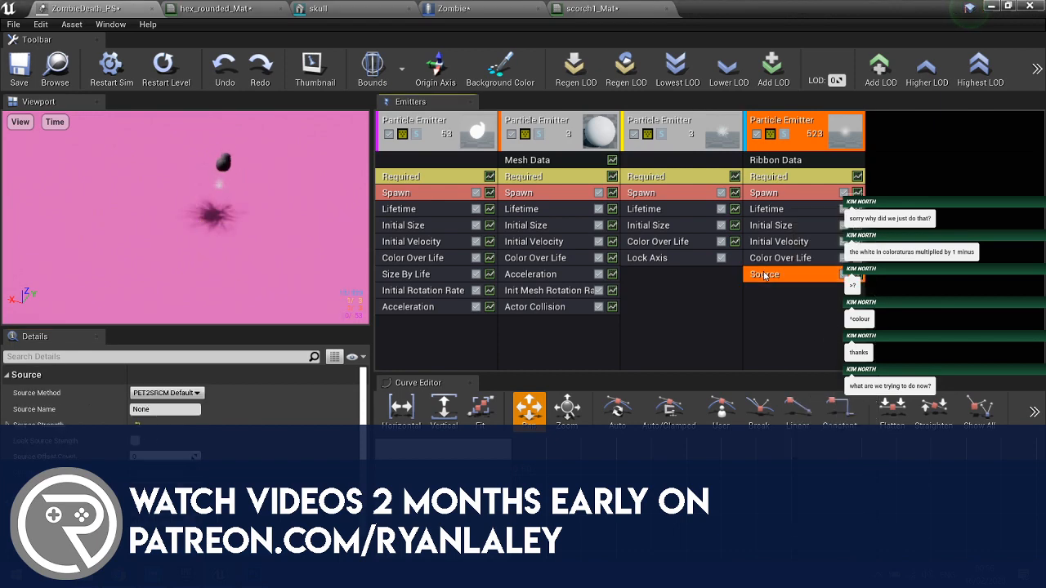
left_click(564, 129)
key("Delete")
left_click(546, 125)
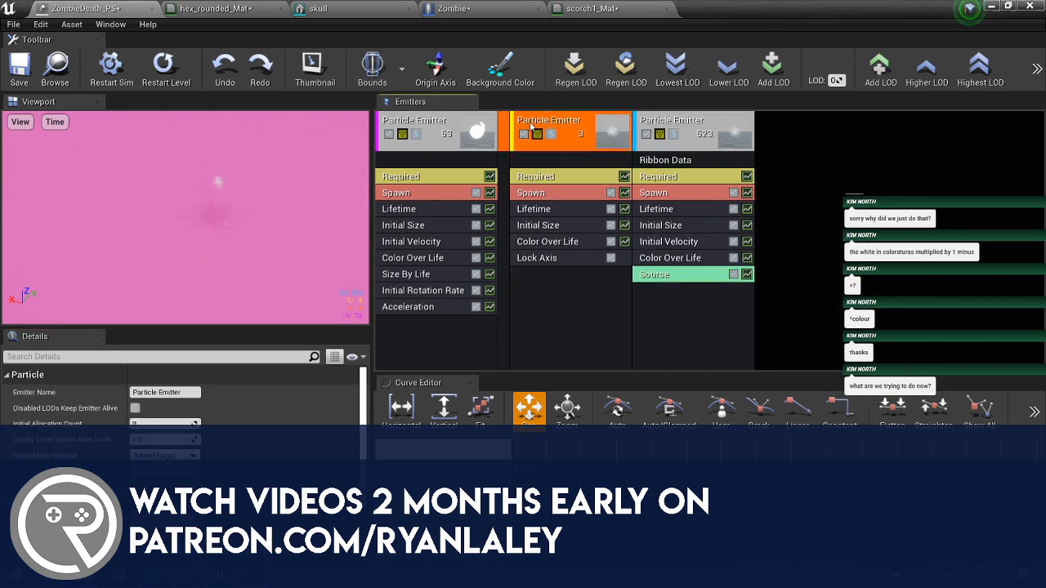
key("ctrl+z")
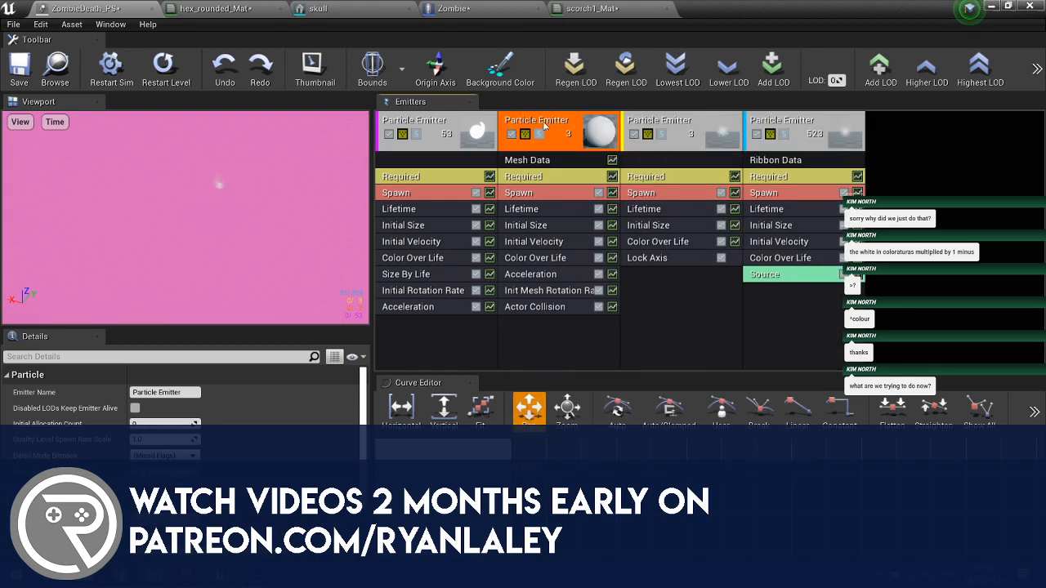
- Rename the skull mesh emitter to Skull
right_click(549, 125)
mouse_move(596, 135)
left_click(674, 139)
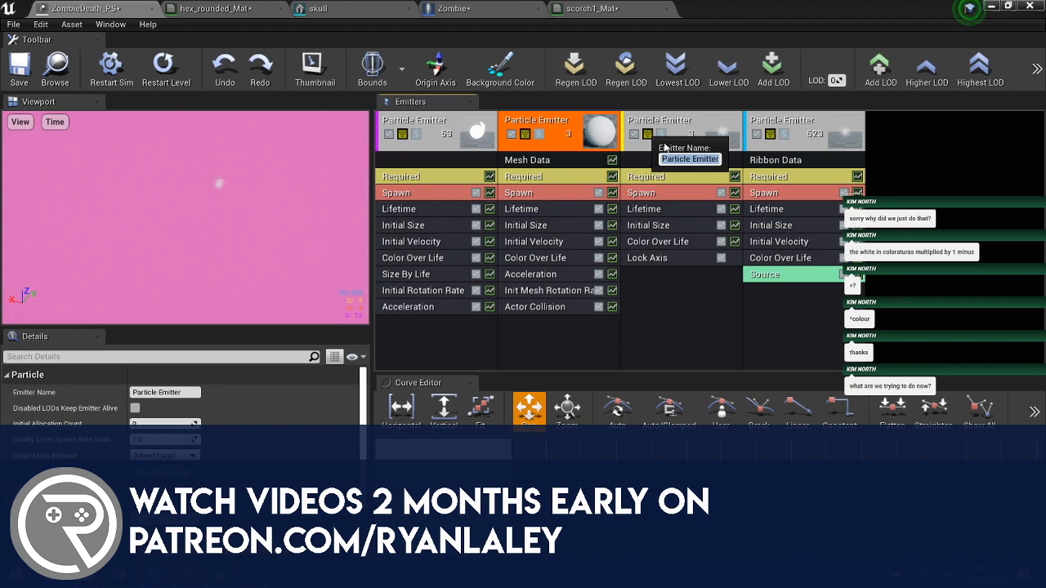
type("Skull")
key("Return")
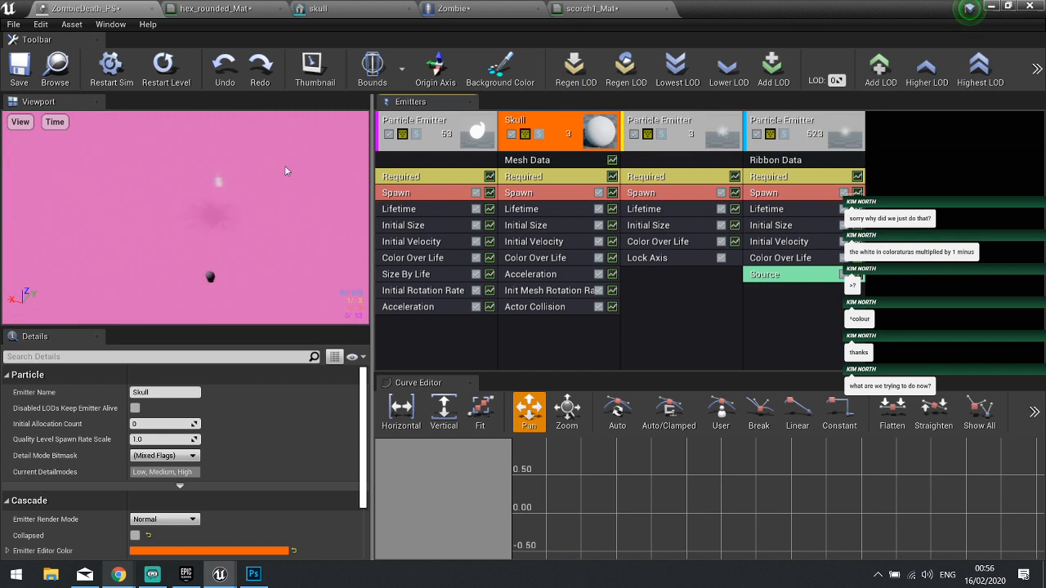
- In the ribbon emitter's Source module, set the Source Name to Skull and the Source Method to PET2SRCM Particle
left_click(756, 275)
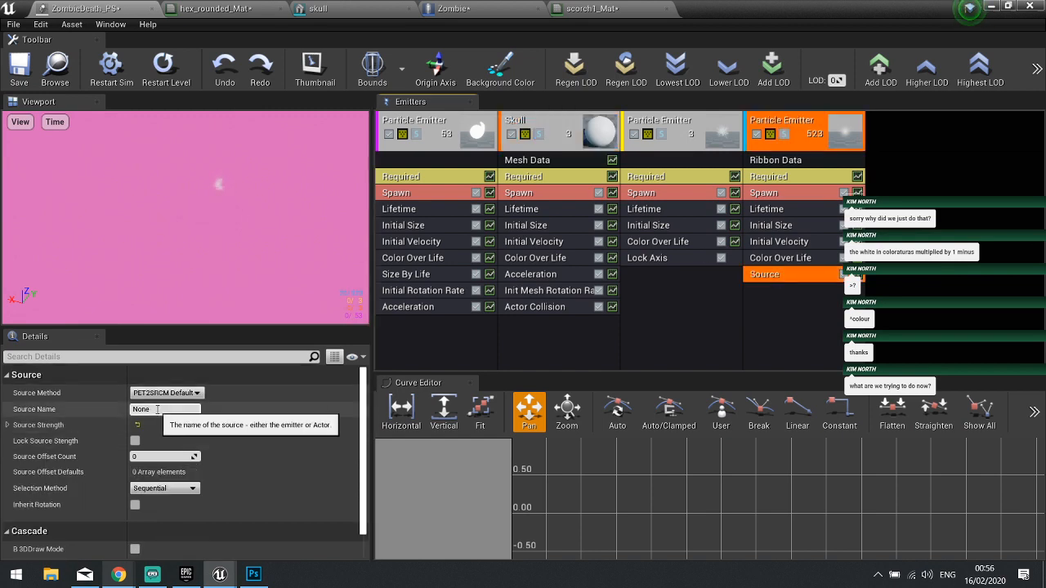
type("Sk")
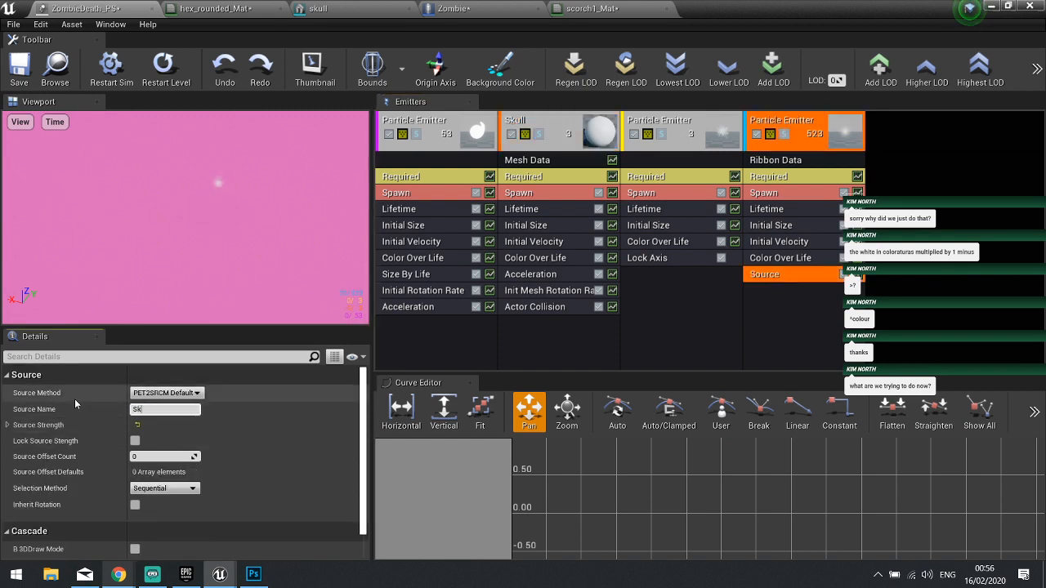
type("ull")
key("Return")
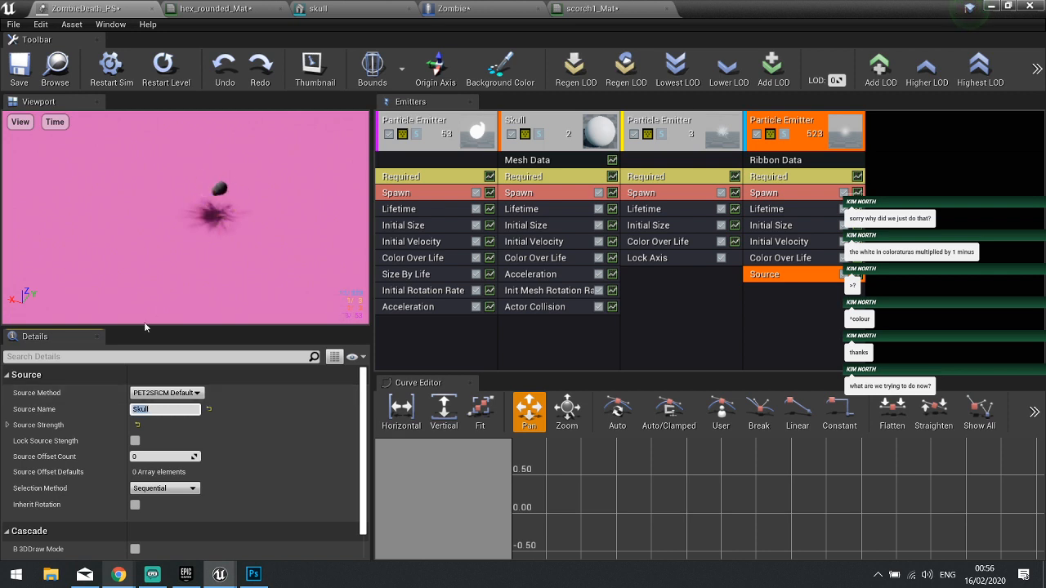
left_click(178, 390)
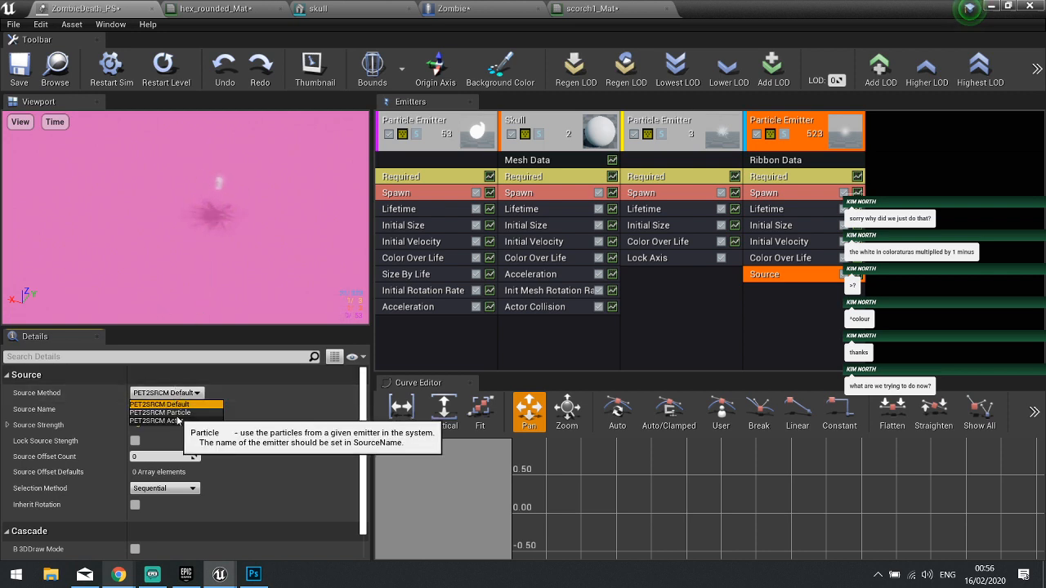
left_click(180, 417)
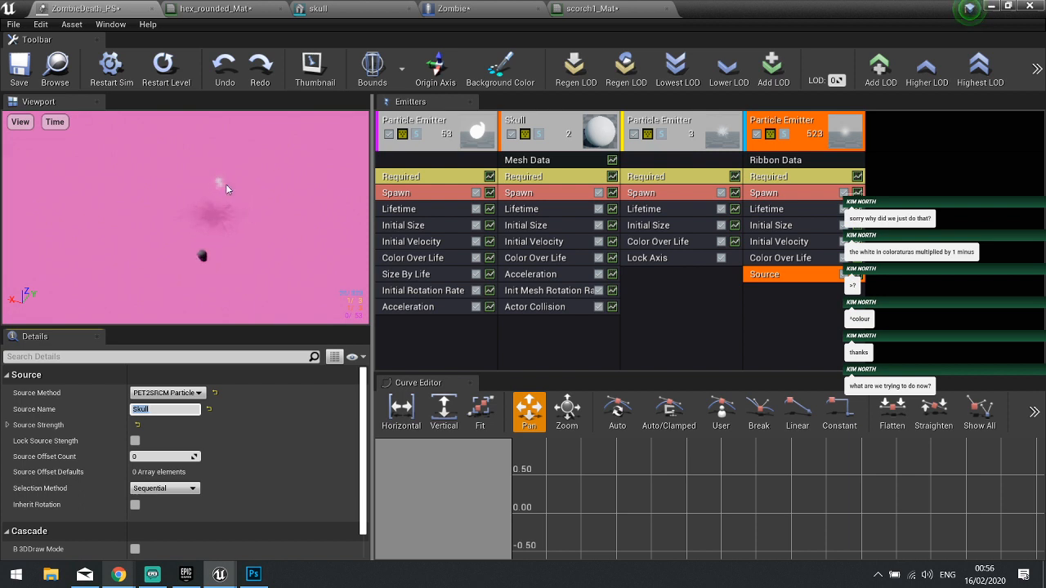
left_click(794, 310)
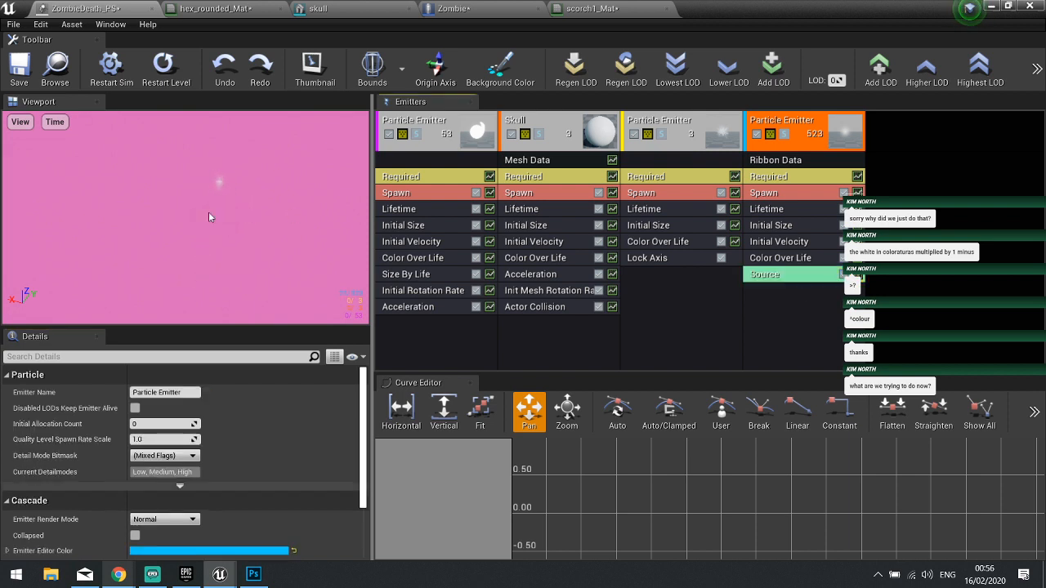
- Try a spawn rate constant of 0 on the ribbon emitter, and restore it to 20
left_click(775, 161)
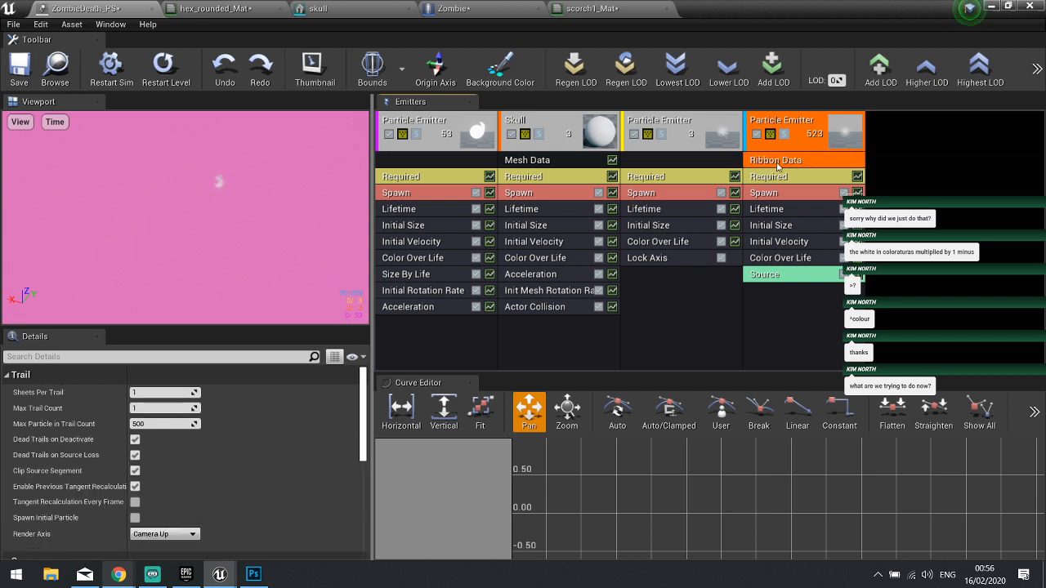
left_click(778, 195)
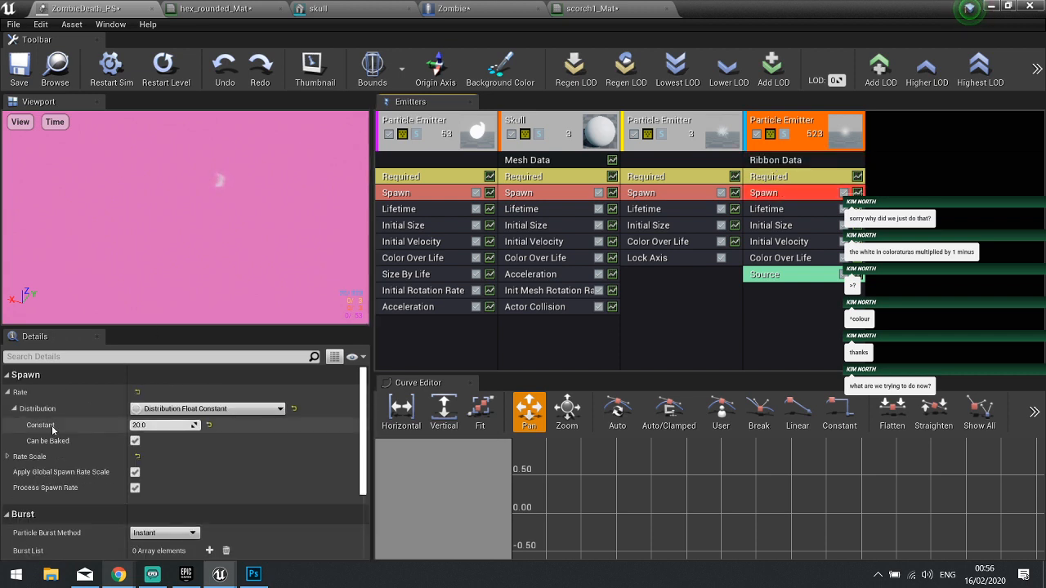
left_click(163, 426)
key("Return")
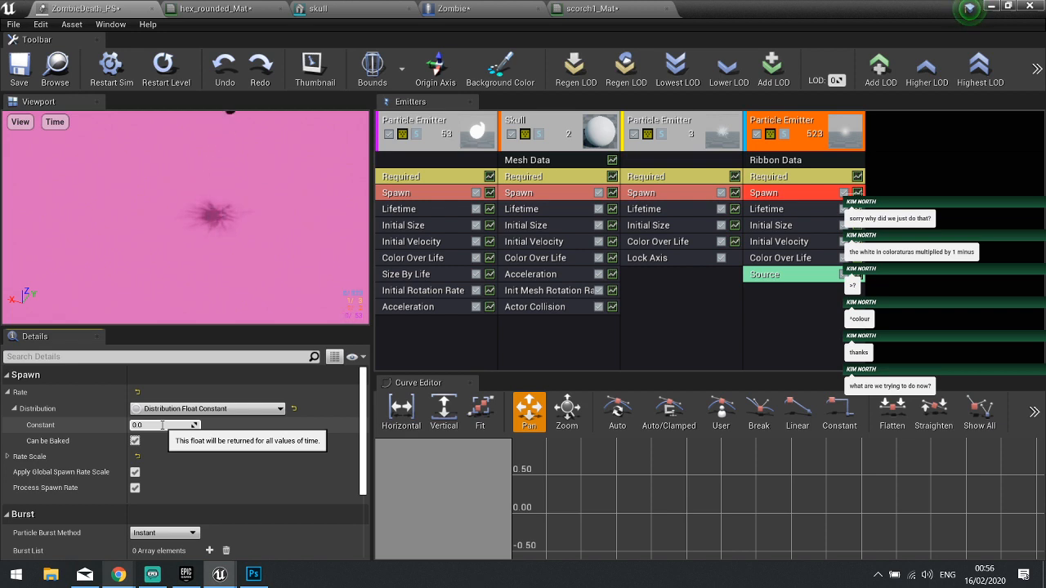
left_click(163, 425)
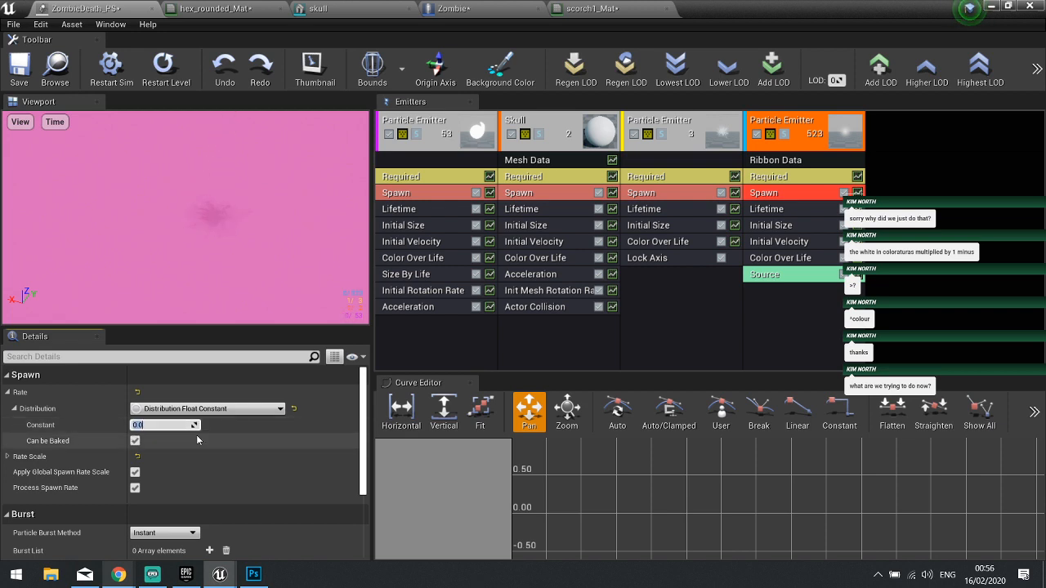
type("20")
key("Return")
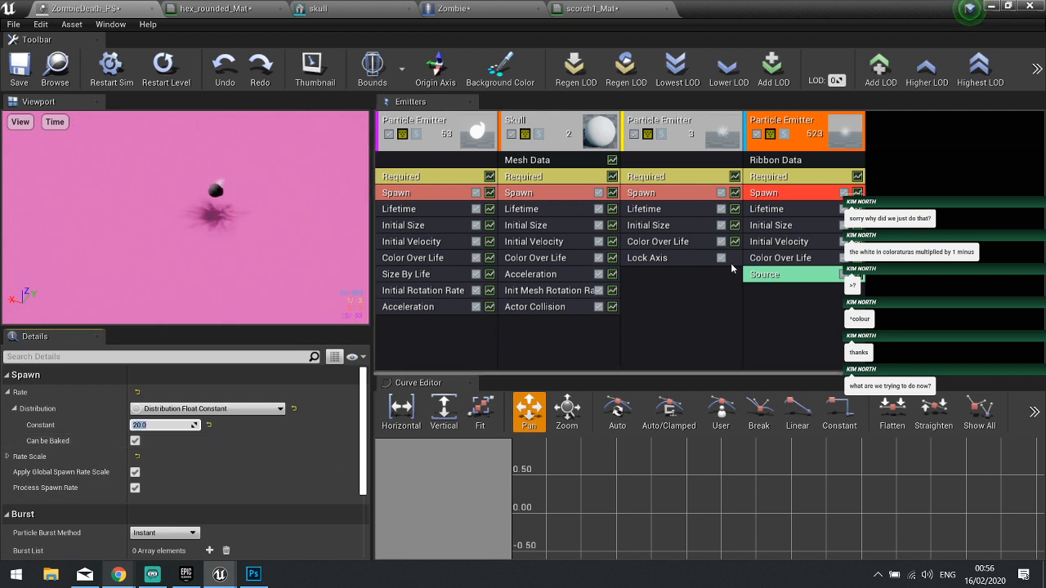
- Set Emitter Loops to 1 in the ribbon emitter's Required module
left_click(786, 178)
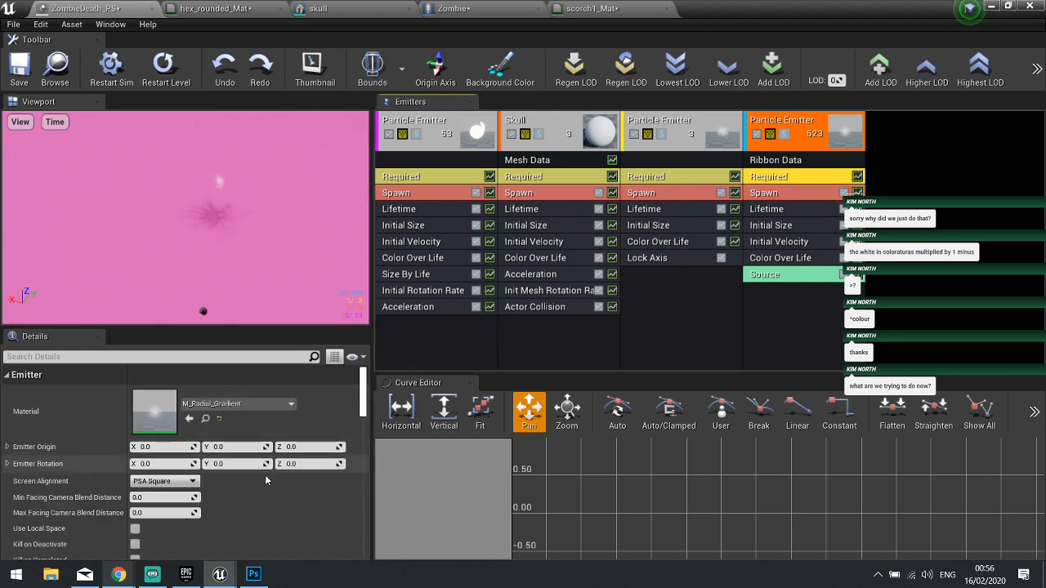
scroll(264, 476, "down", 8)
left_click(152, 440)
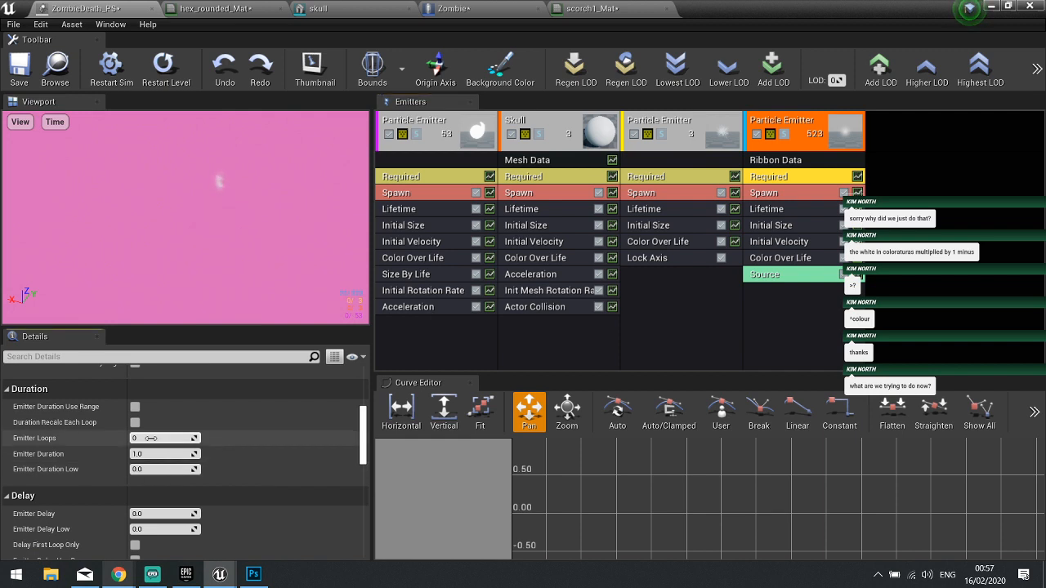
type("1")
key("Return")
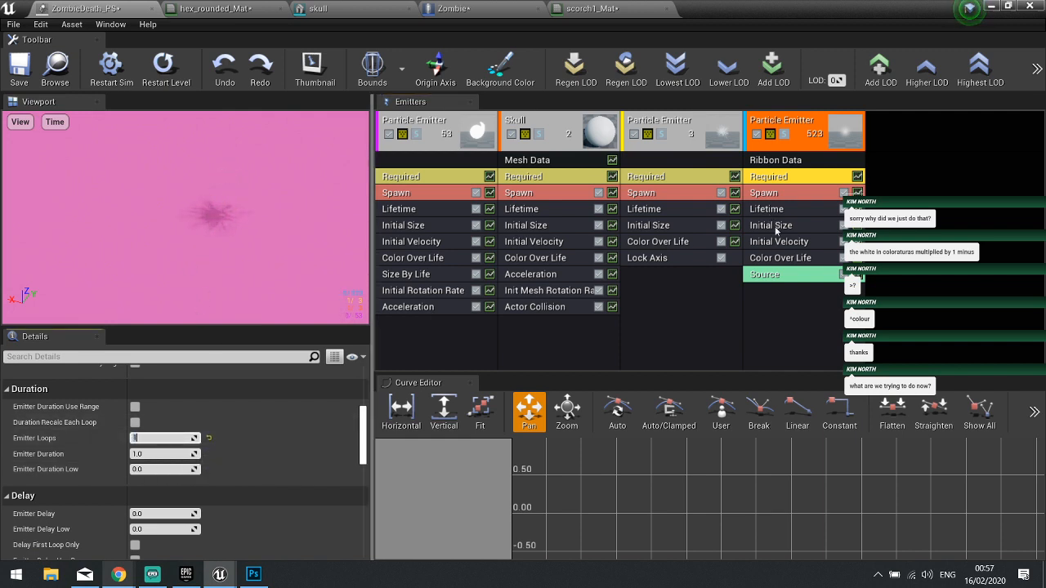
- Examine the ribbon emitter's Source module, including its Source Strength distribution, and its Initial Velocity settings
left_click(785, 276)
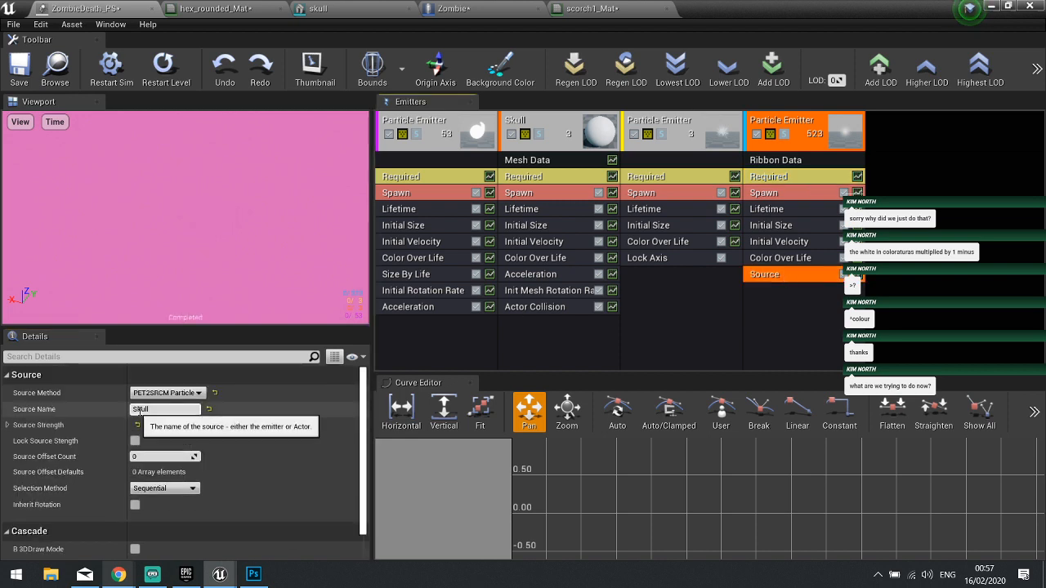
left_click(7, 424)
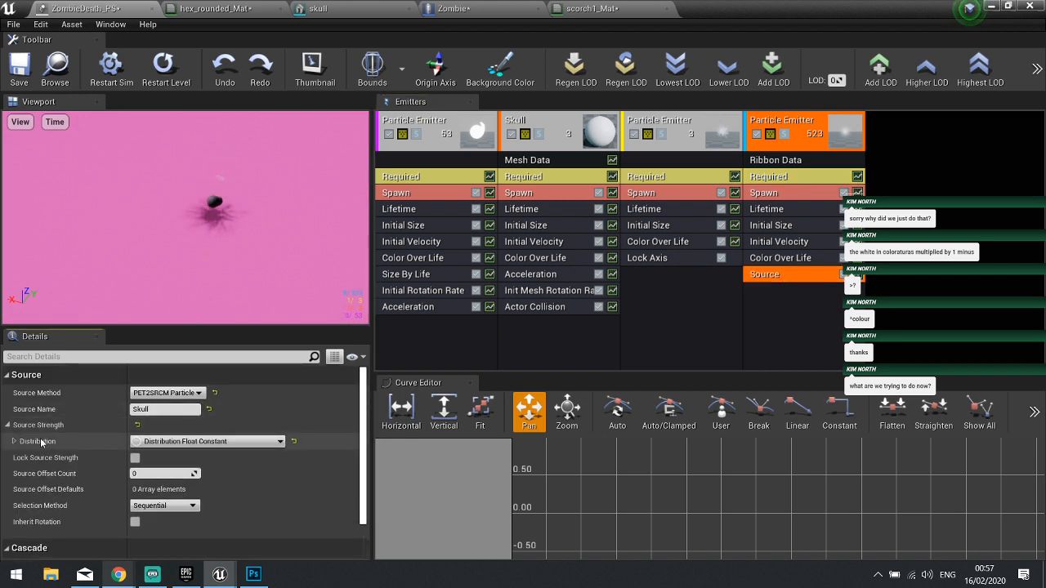
left_click(13, 441)
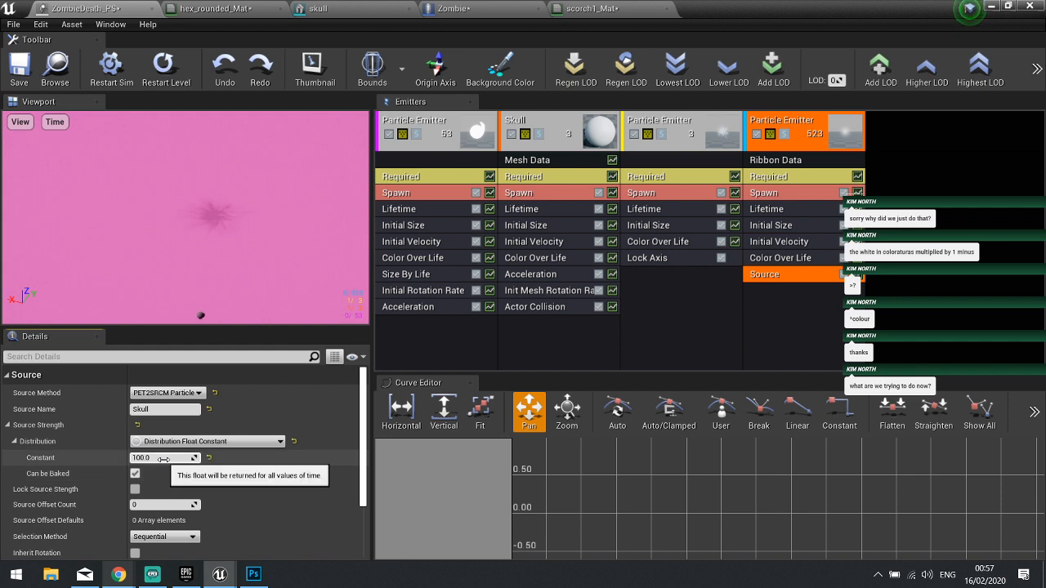
scroll(122, 510, "down", 2)
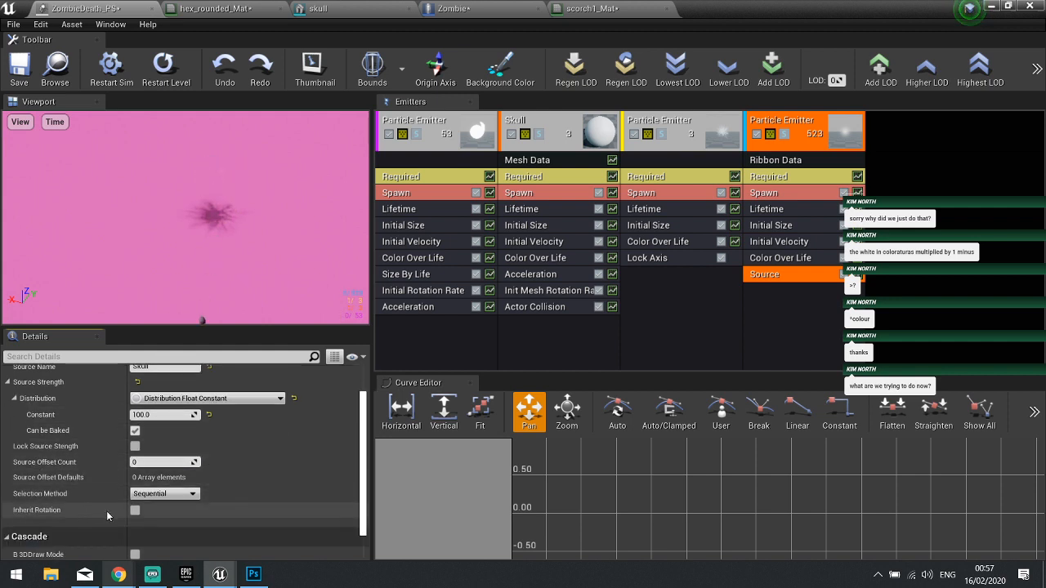
left_click(764, 242)
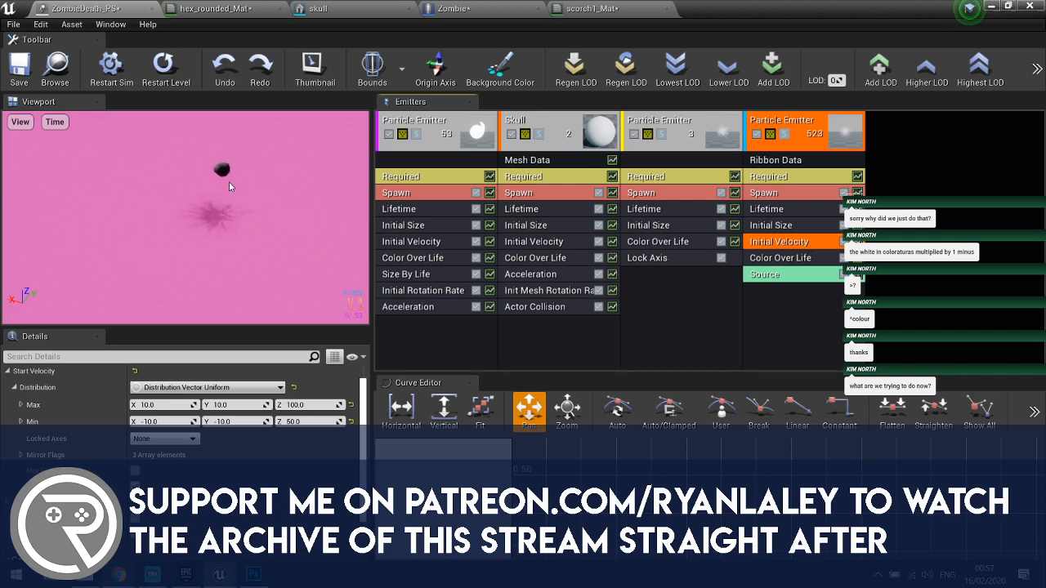
- Set the ribbon emitter's Lifetime minimum and maximum to 5 and restart the simulation
left_click(770, 209)
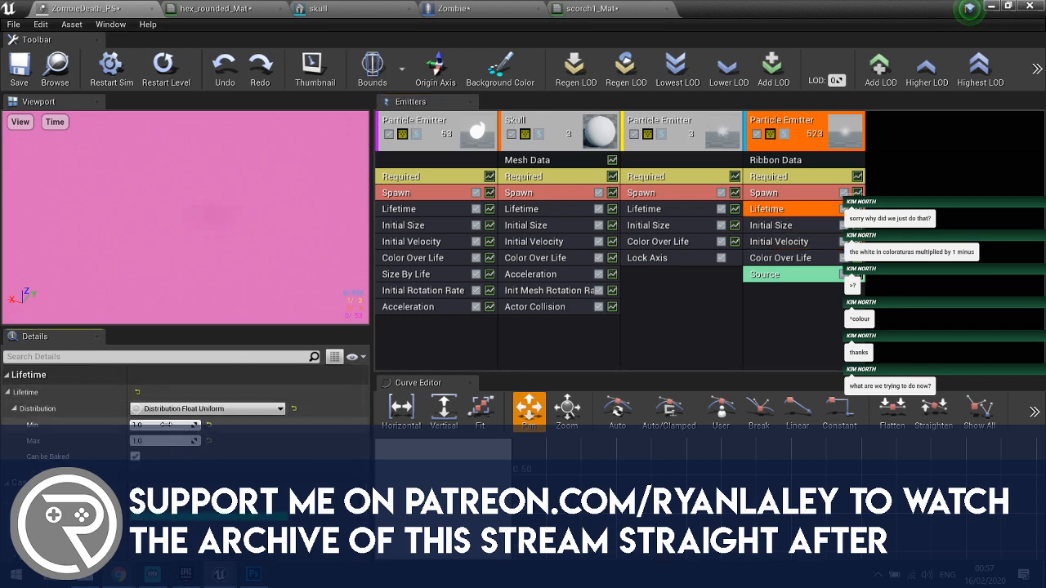
type("5")
key("Tab")
type("5")
key("Tab")
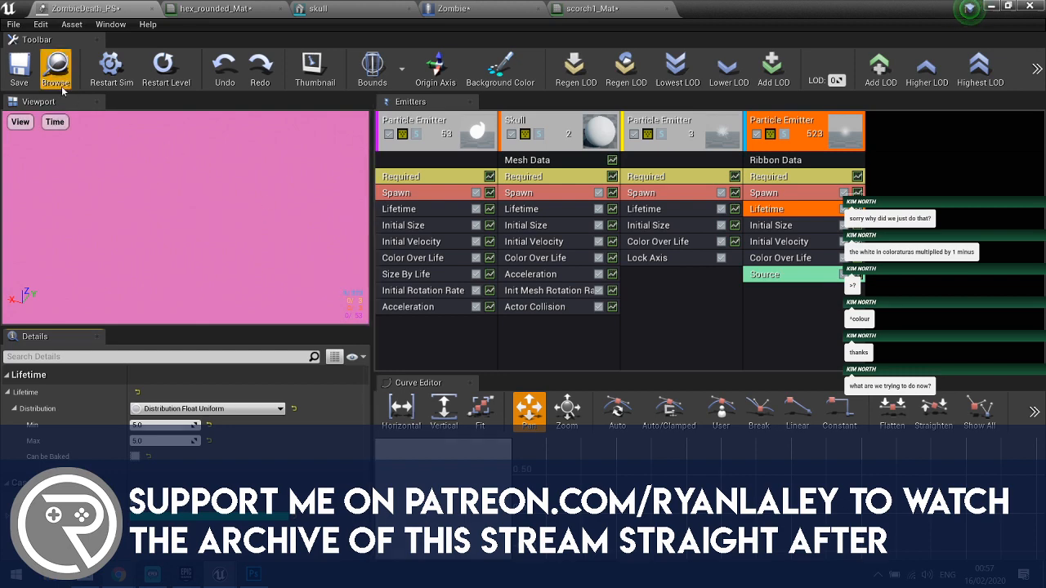
left_click(116, 87)
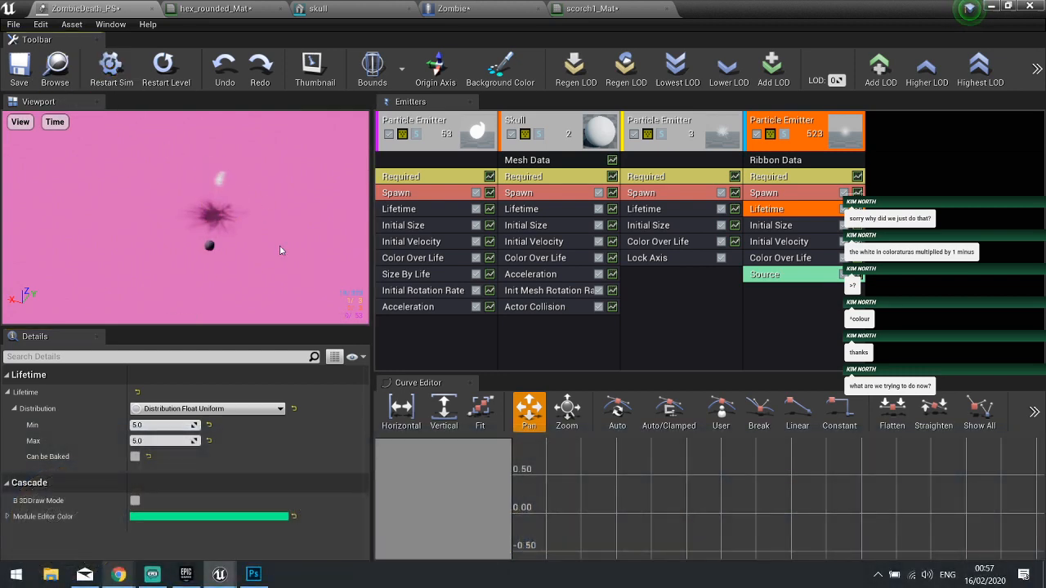
- Examine the ribbon emitter's Source, Initial Velocity and Color Over Life module settings
left_click(797, 275)
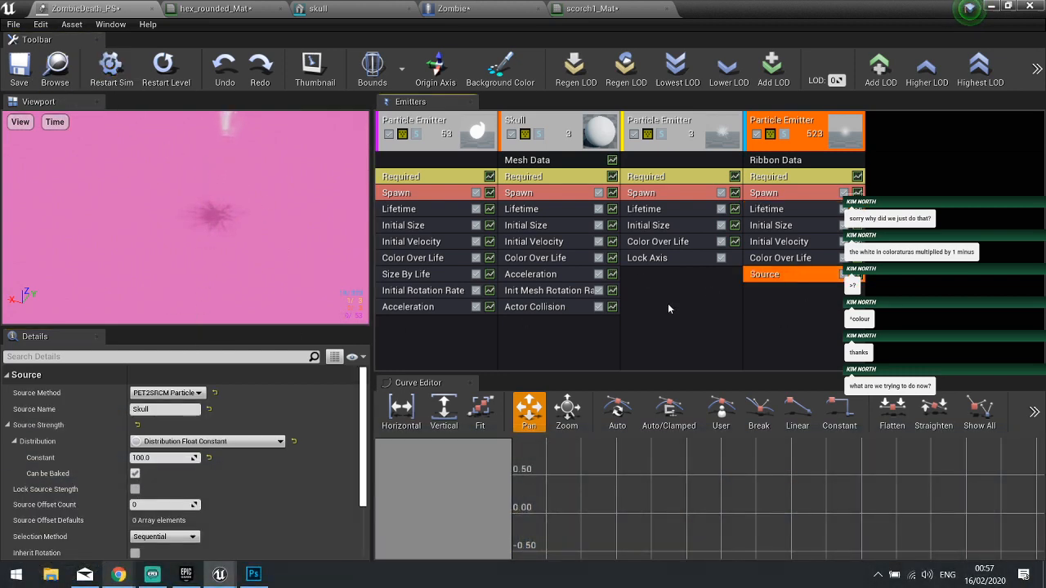
left_click(780, 242)
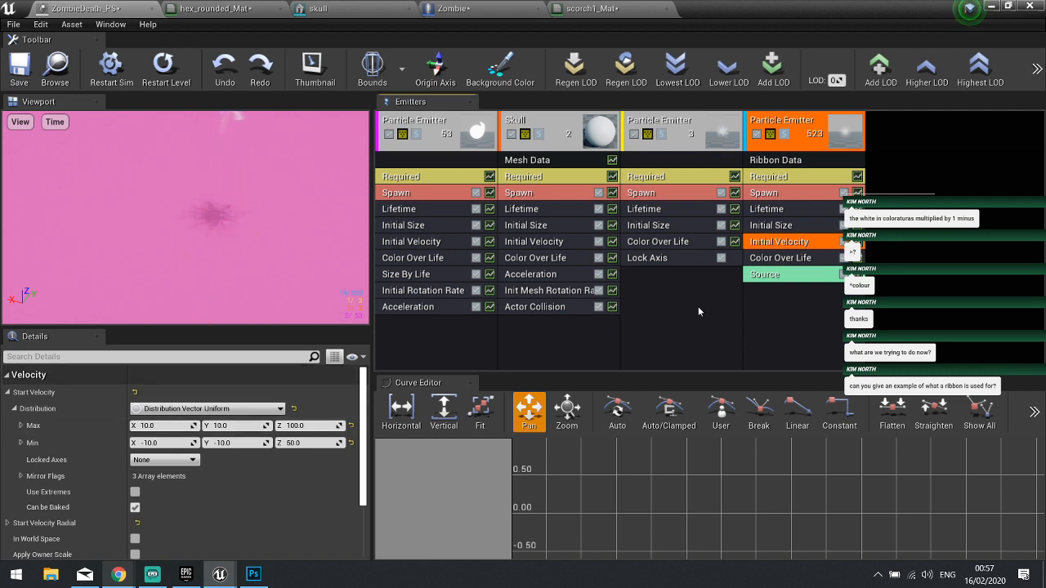
left_click(768, 276)
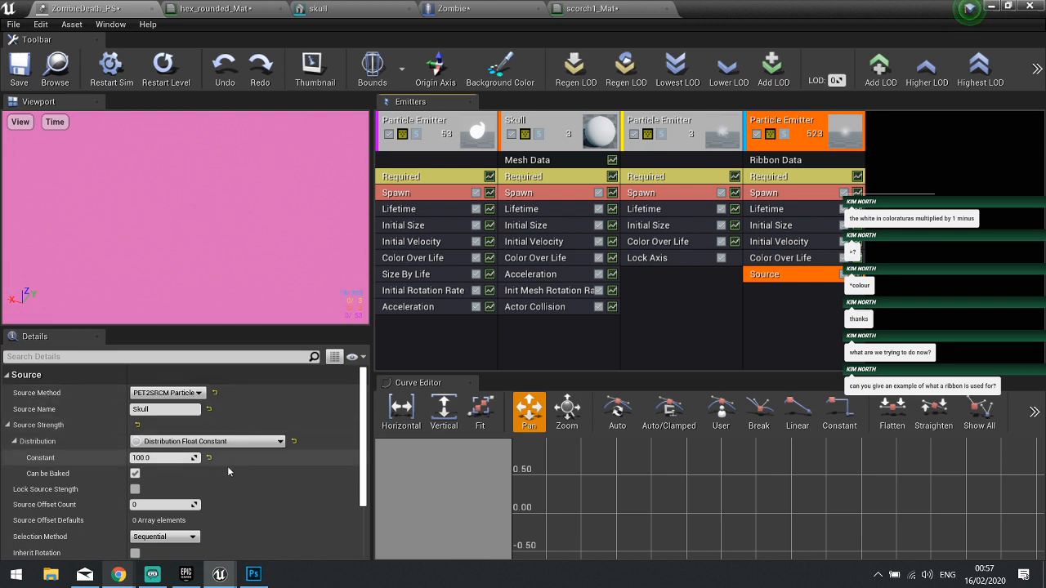
scroll(227, 466, "down", 2)
scroll(226, 466, "up", 2)
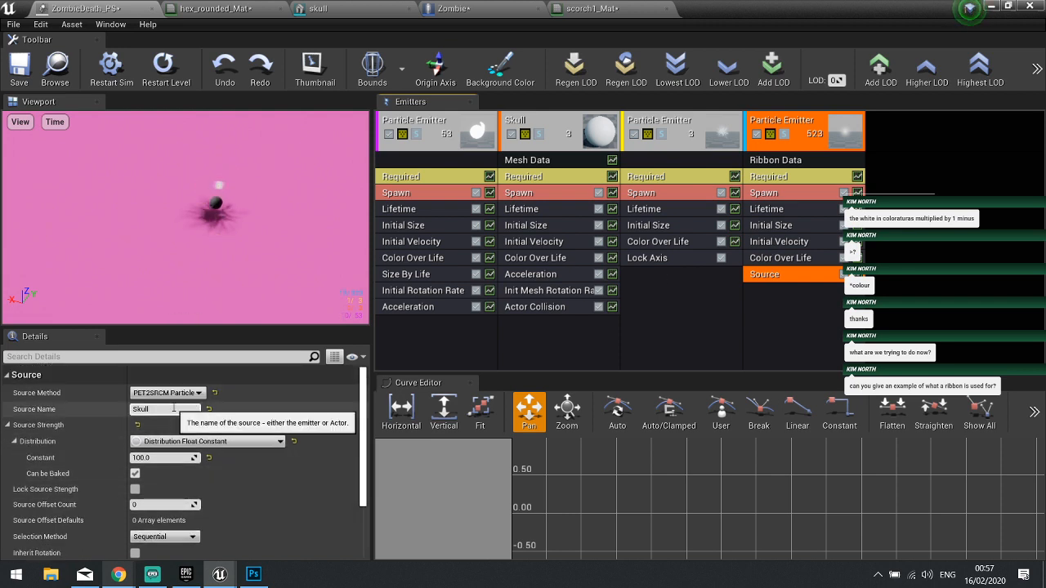
left_click(768, 311)
left_click(789, 259)
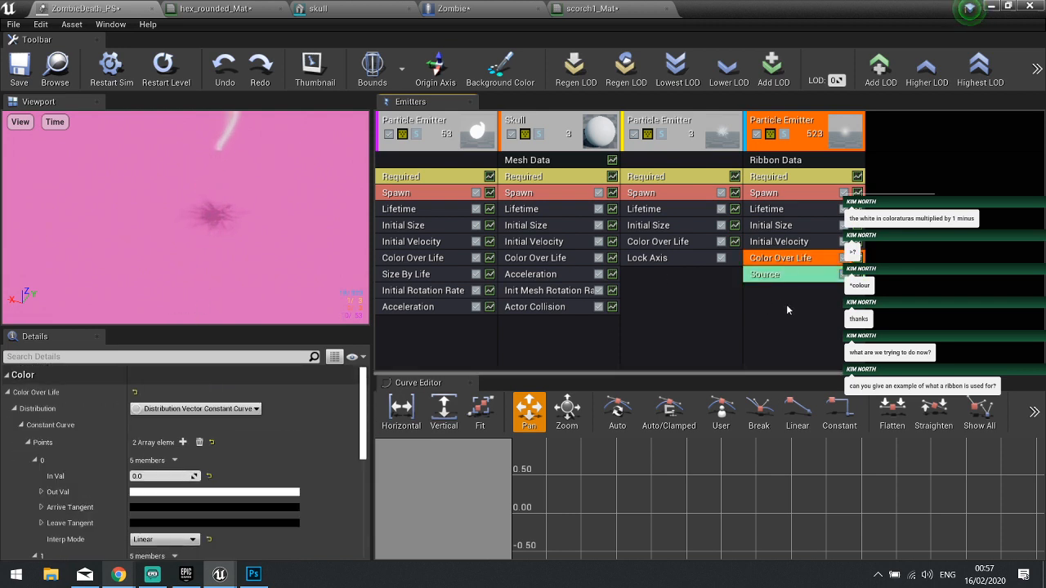
- Delete the Initial Velocity module from the ribbon emitter
left_click(797, 244)
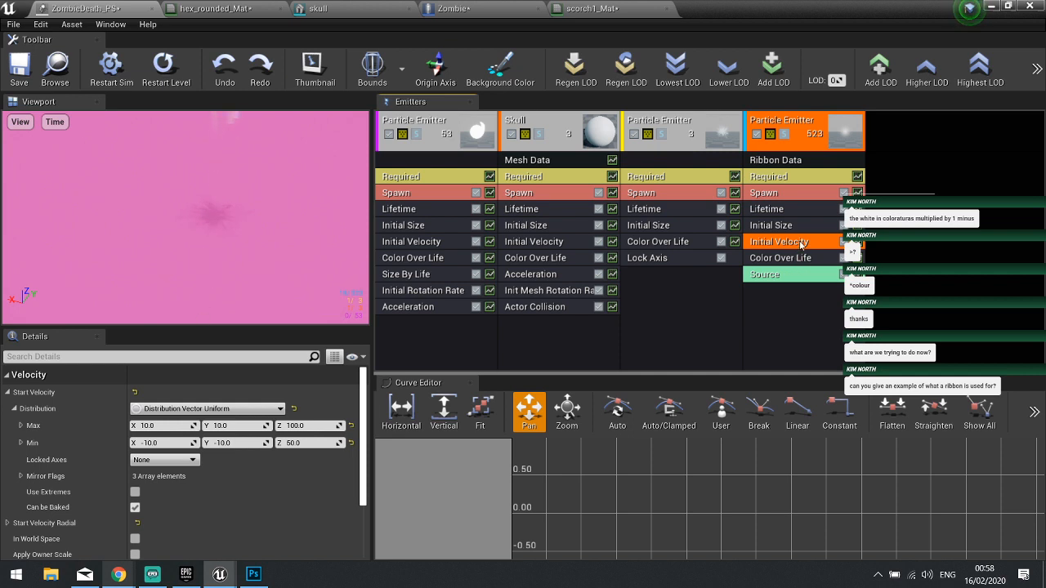
left_click(785, 242)
right_click(788, 242)
left_click(813, 303)
right_click(780, 292)
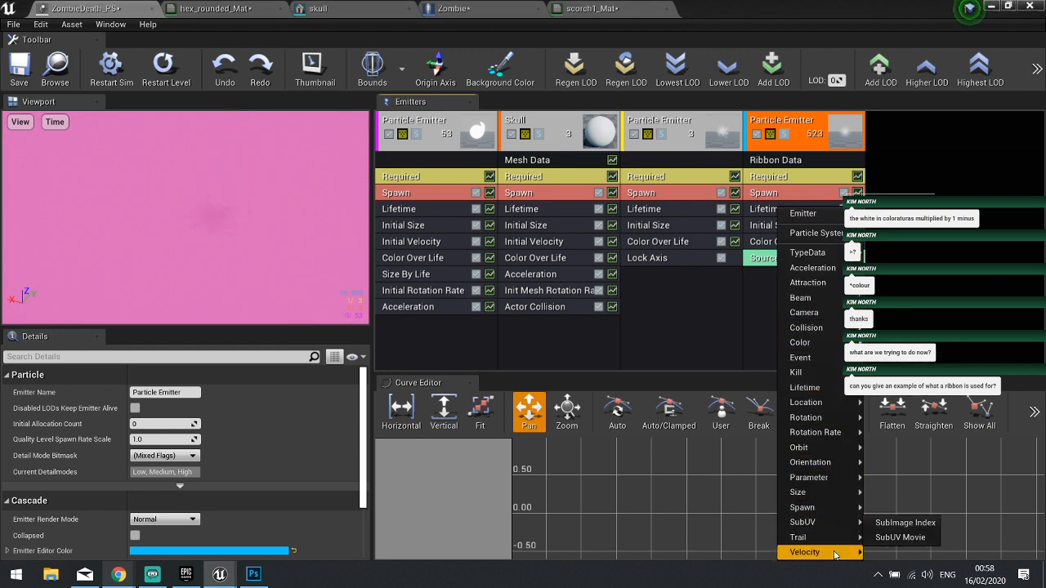
mouse_move(834, 556)
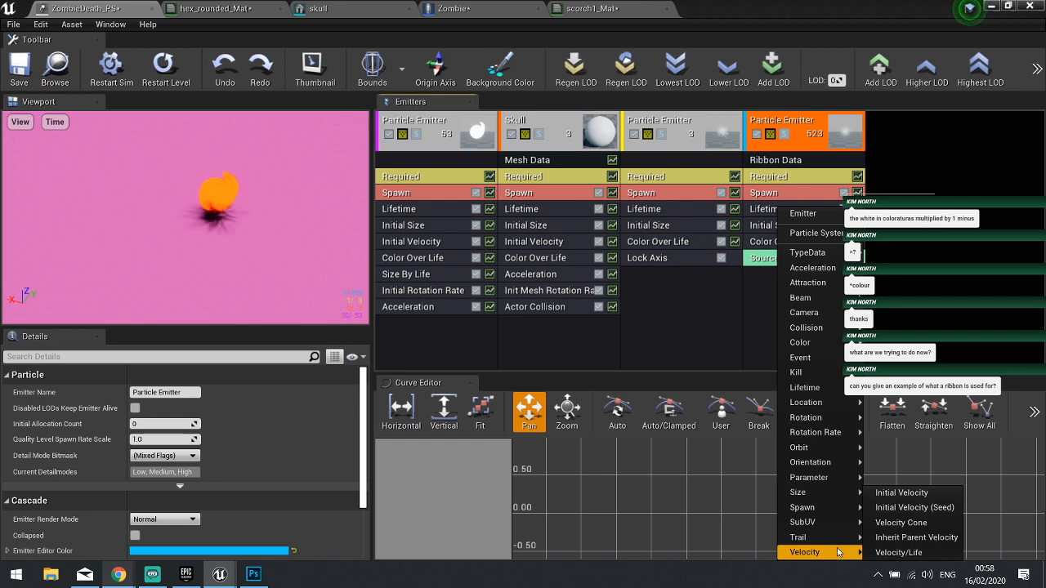
mouse_move(822, 532)
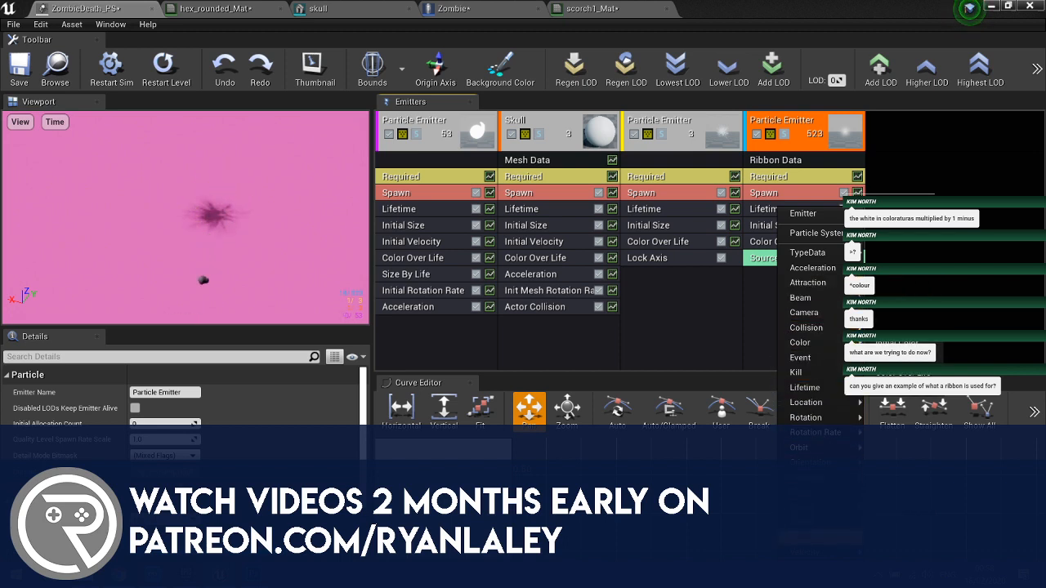
mouse_move(822, 278)
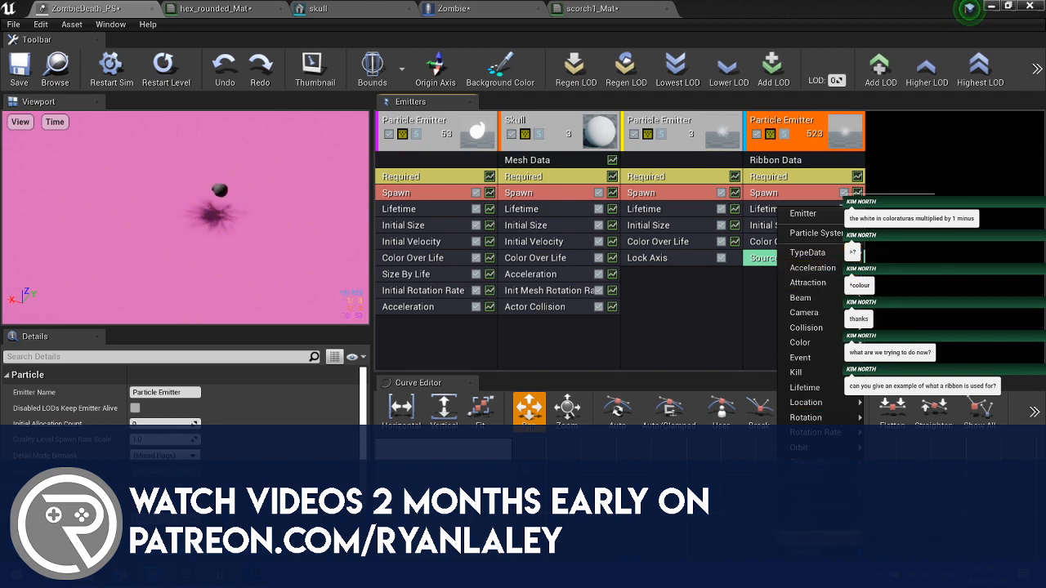
left_click(755, 346)
left_click(768, 259)
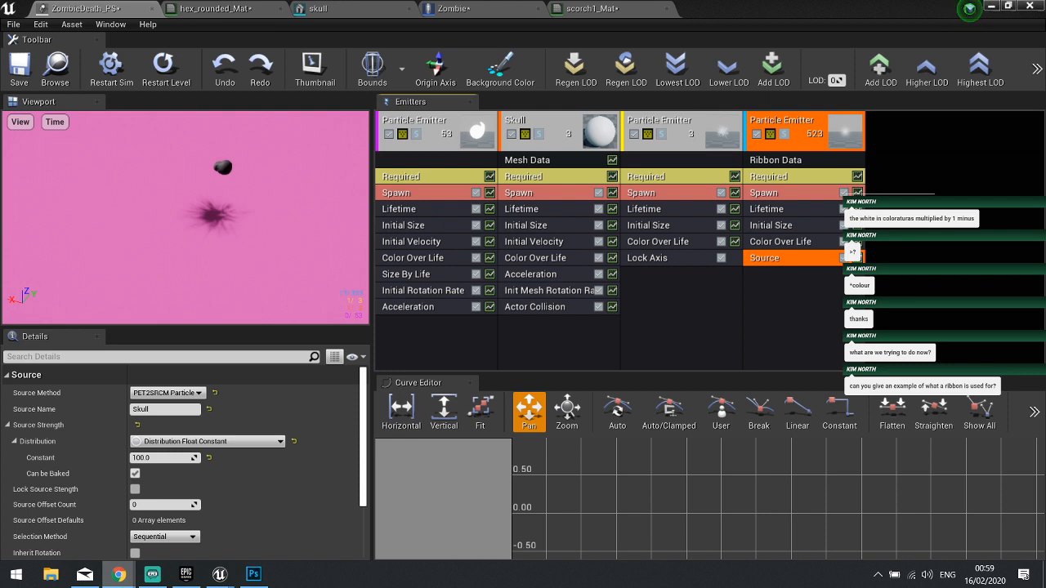
- Add a Spawn PerUnit module to the ribbon emitter
right_click(763, 294)
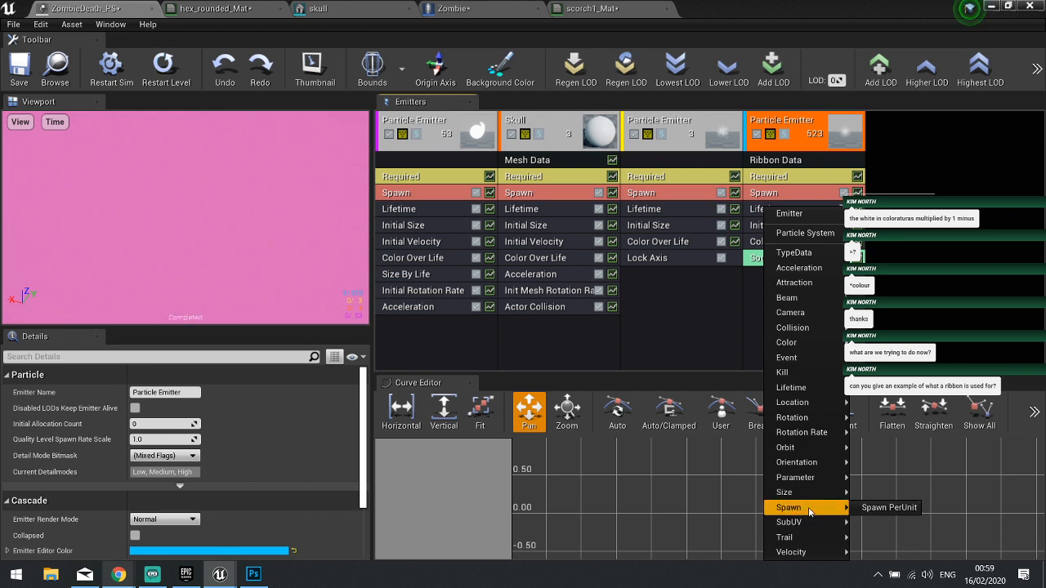
left_click(884, 508)
left_click(789, 276)
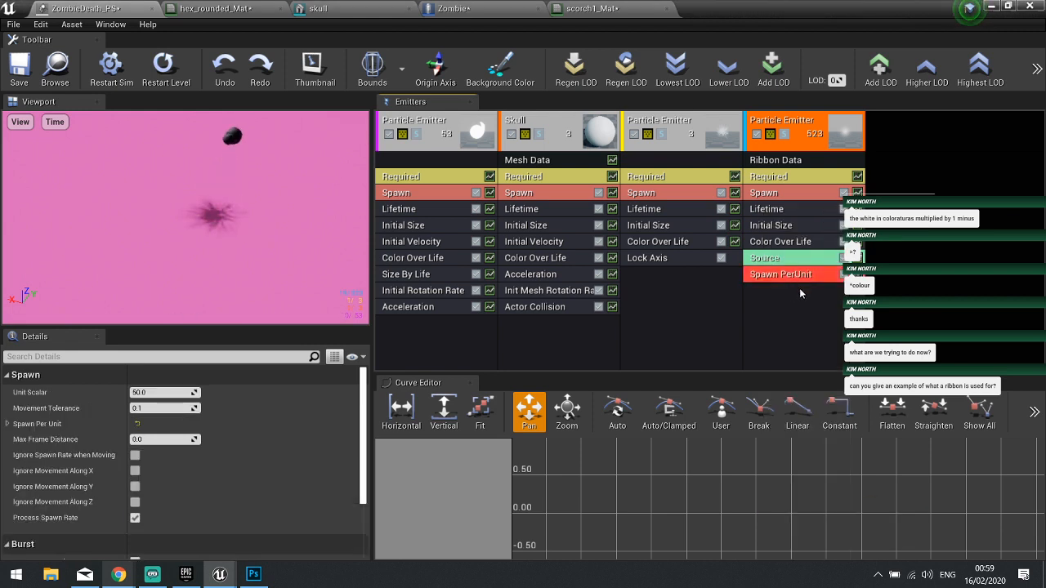
- Add an Initial Velocity module to the ribbon emitter, with Start Velocity Max Z at 100 and Min Z at 50
right_click(786, 319)
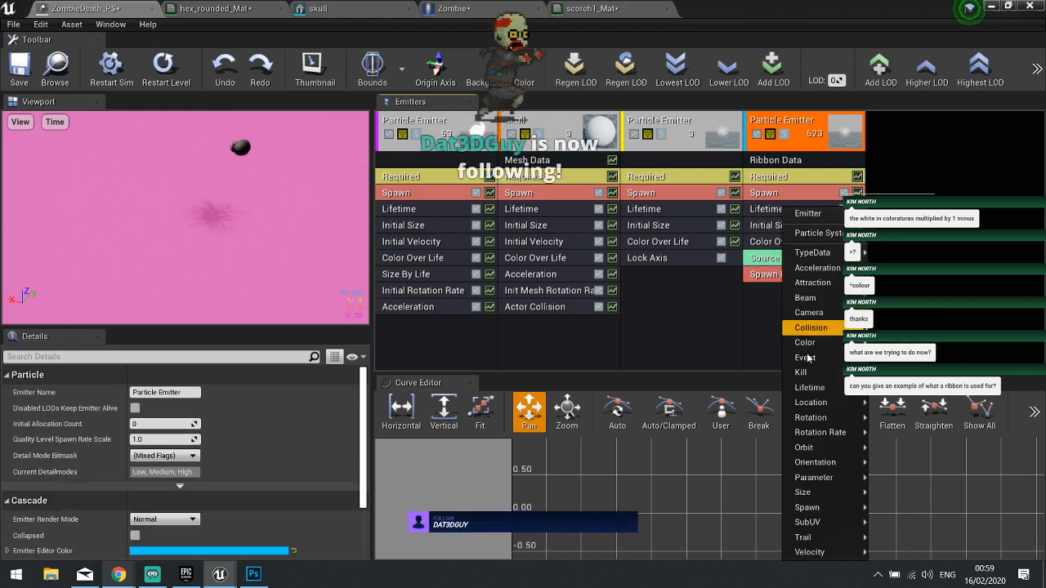
mouse_move(811, 402)
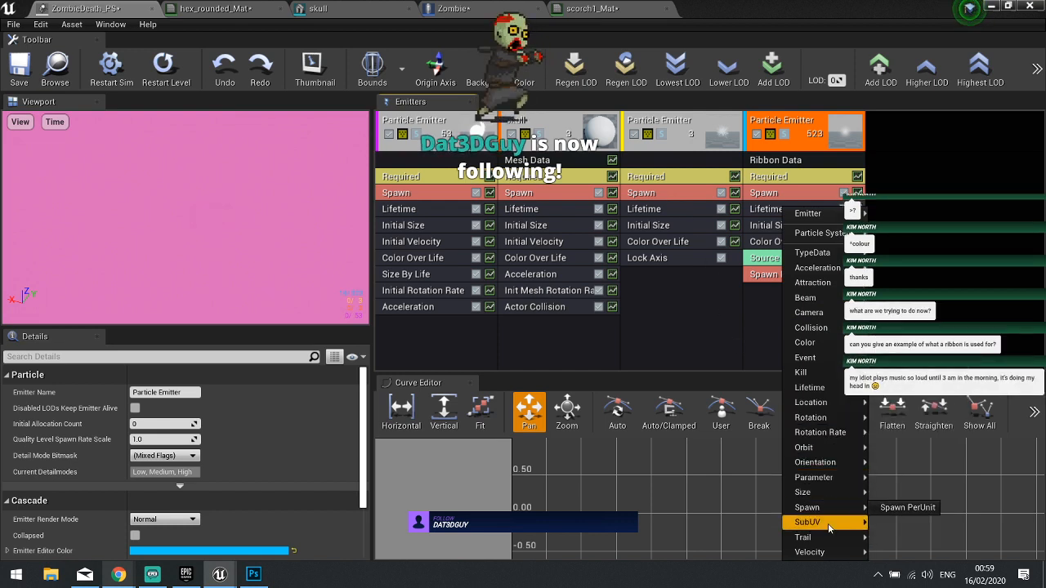
mouse_move(816, 552)
left_click(905, 492)
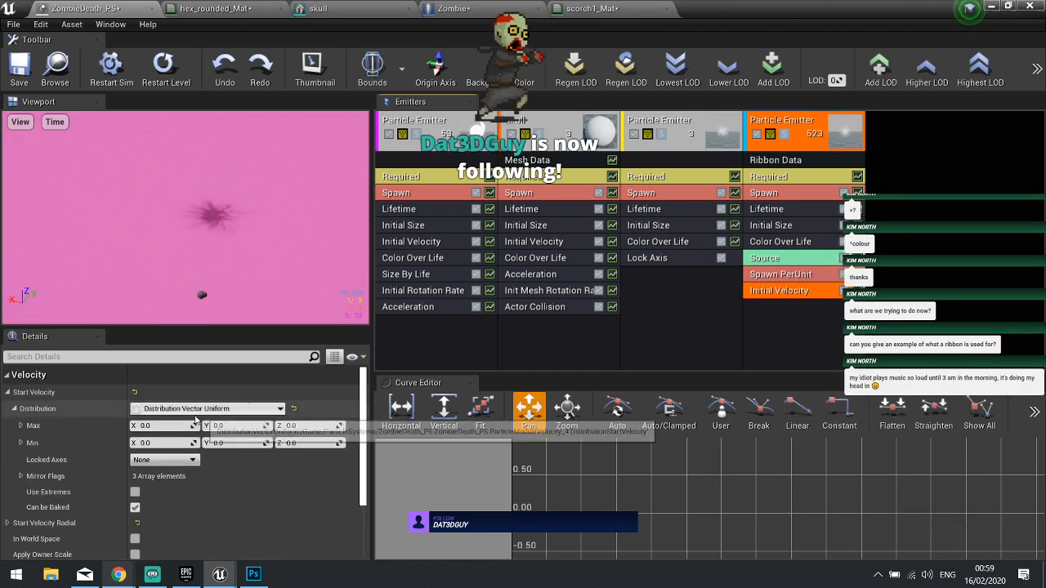
left_click(299, 429)
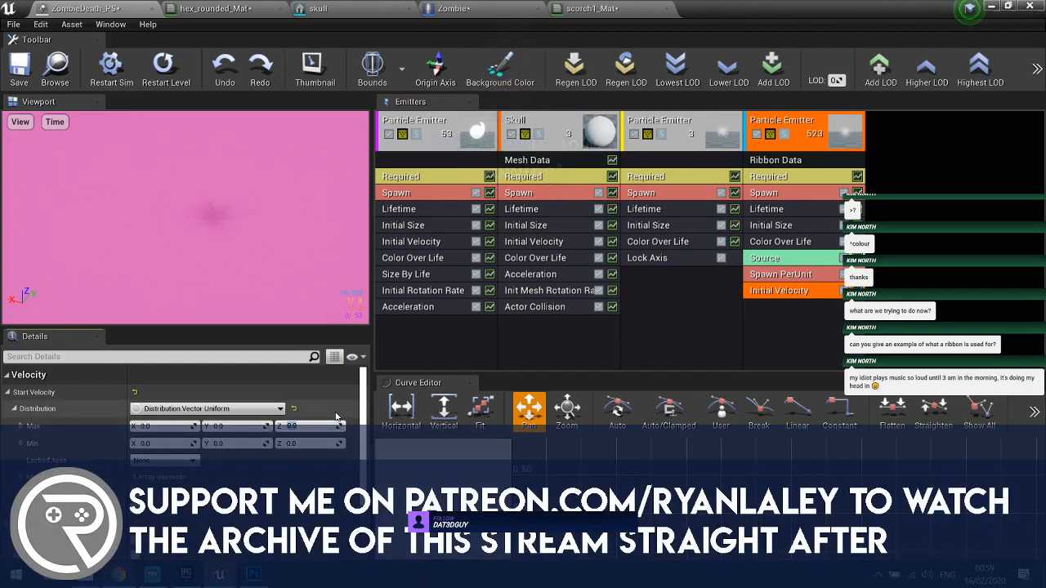
key("Tab")
key("Tab")
key("Tab")
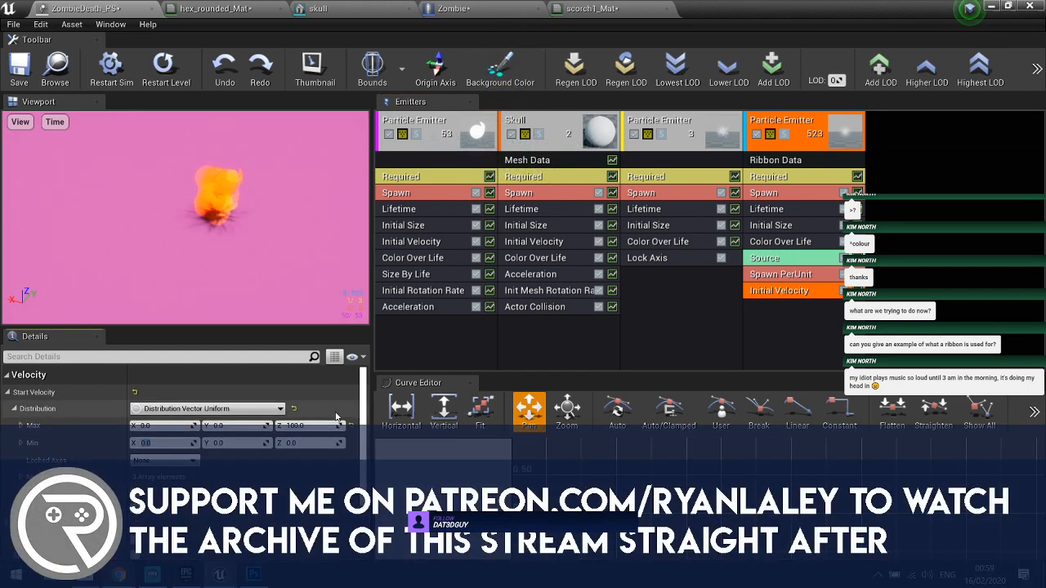
type("50")
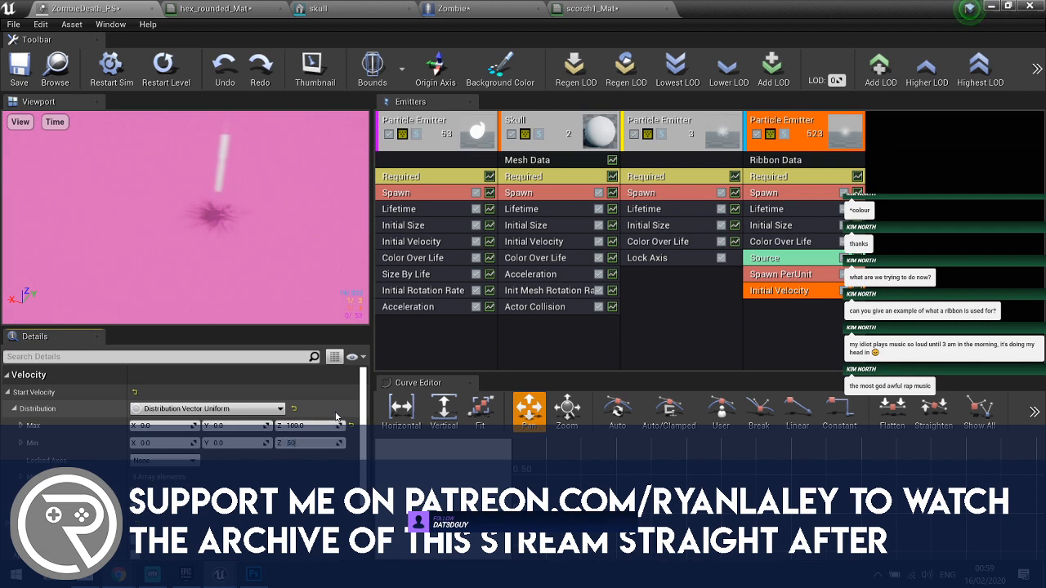
key("shift+Tab")
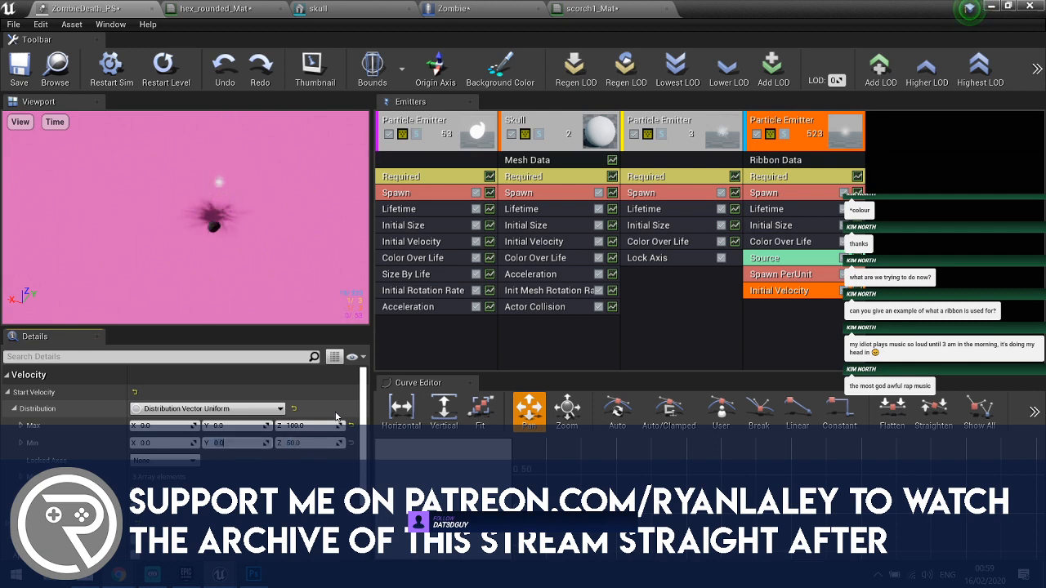
left_click(783, 193)
left_click(800, 292)
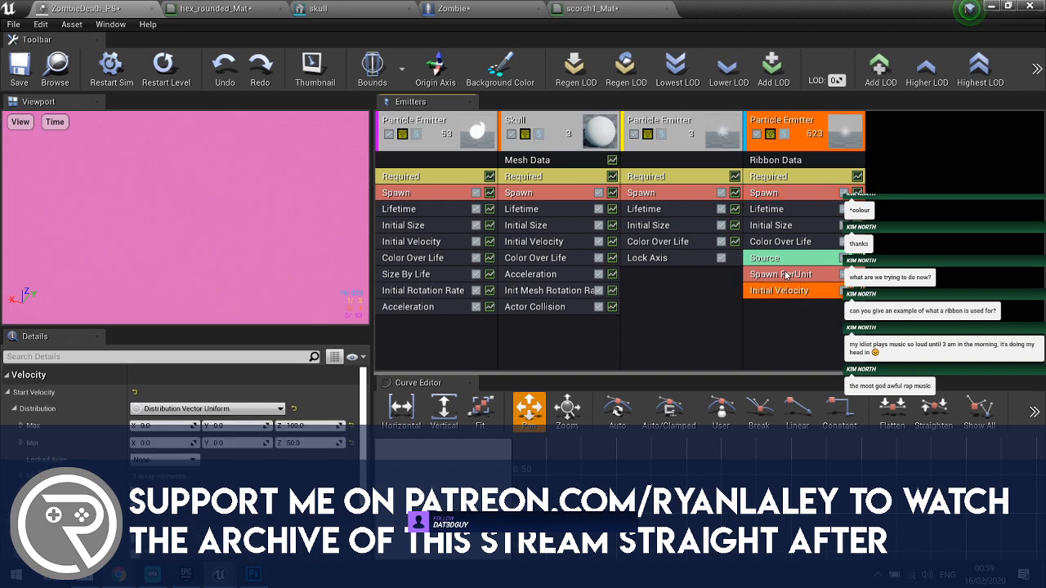
- Set the Spawn Per Unit distribution constant to 3 in the ribbon emitter's Spawn PerUnit module
left_click(786, 275)
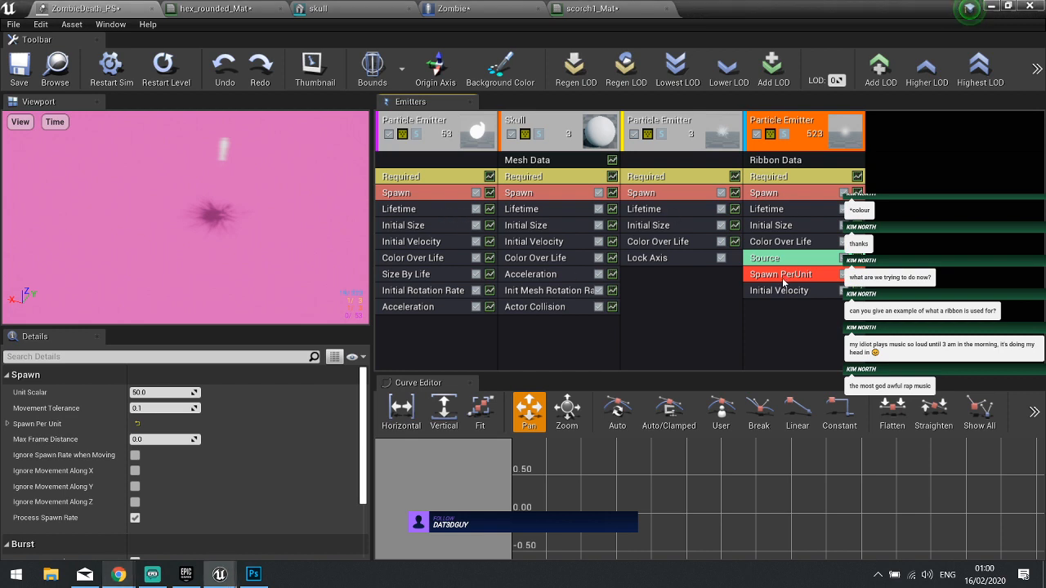
left_click(8, 423)
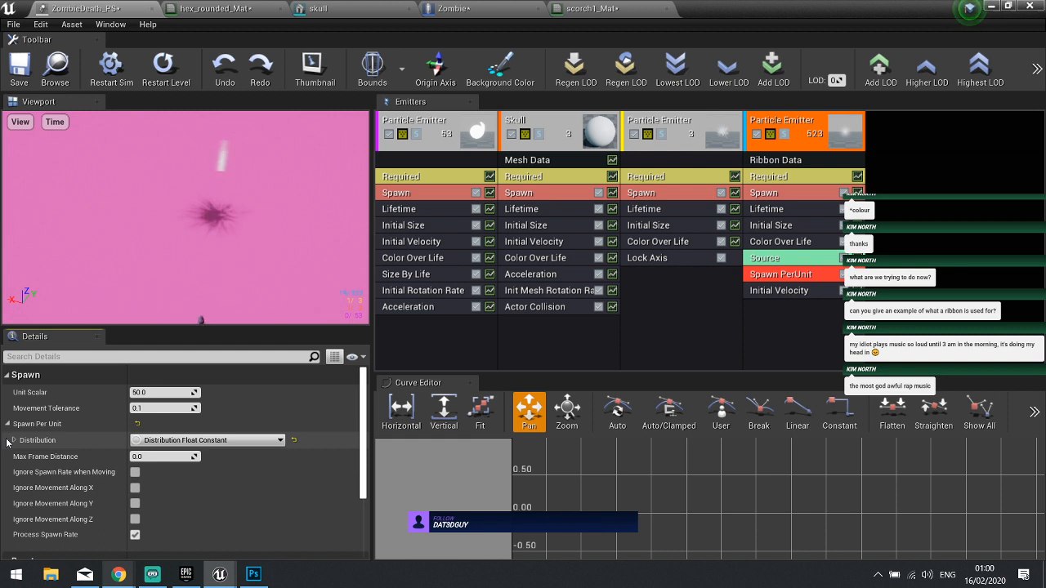
left_click(11, 440)
left_click_drag(155, 460, 285, 454)
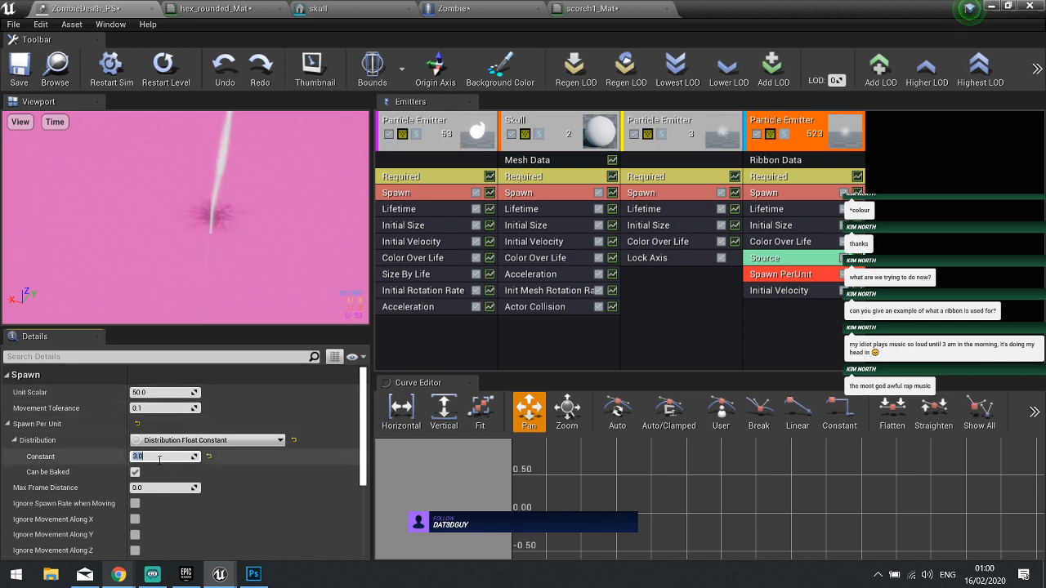
- Try Spawn Per Unit constants of 1 and 2 on the ribbon emitter, and restore the constant to 3
type("1")
key("Return")
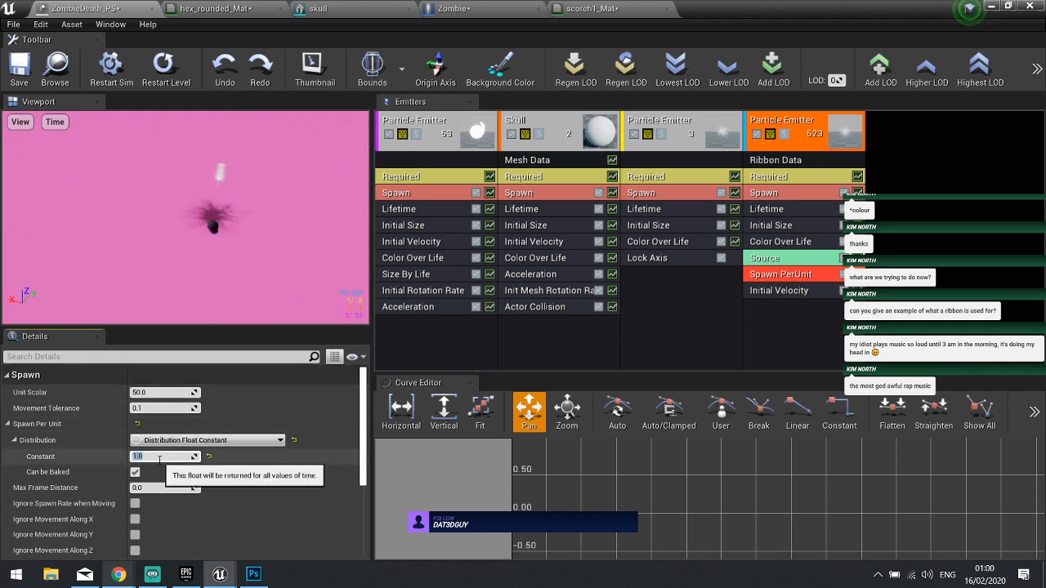
left_click(153, 460)
key("BackSpace")
key("BackSpace")
key("BackSpace")
type("2")
key("Return")
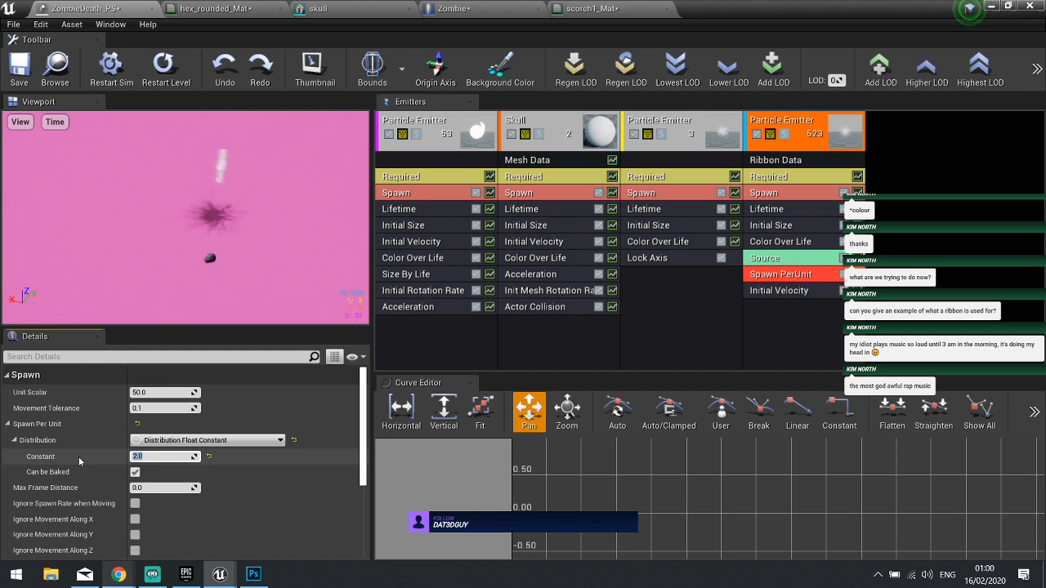
type("3")
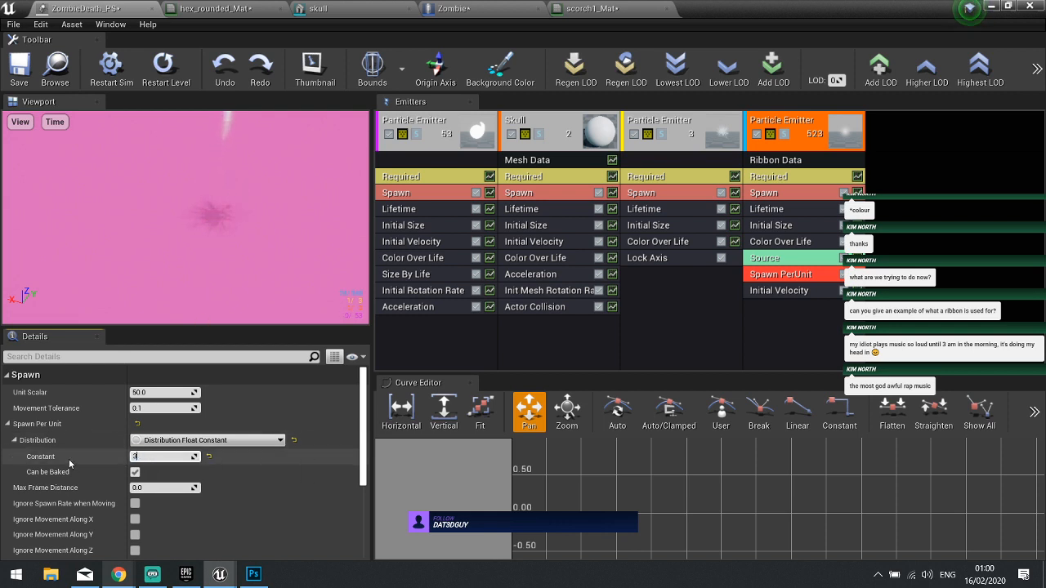
key("Return")
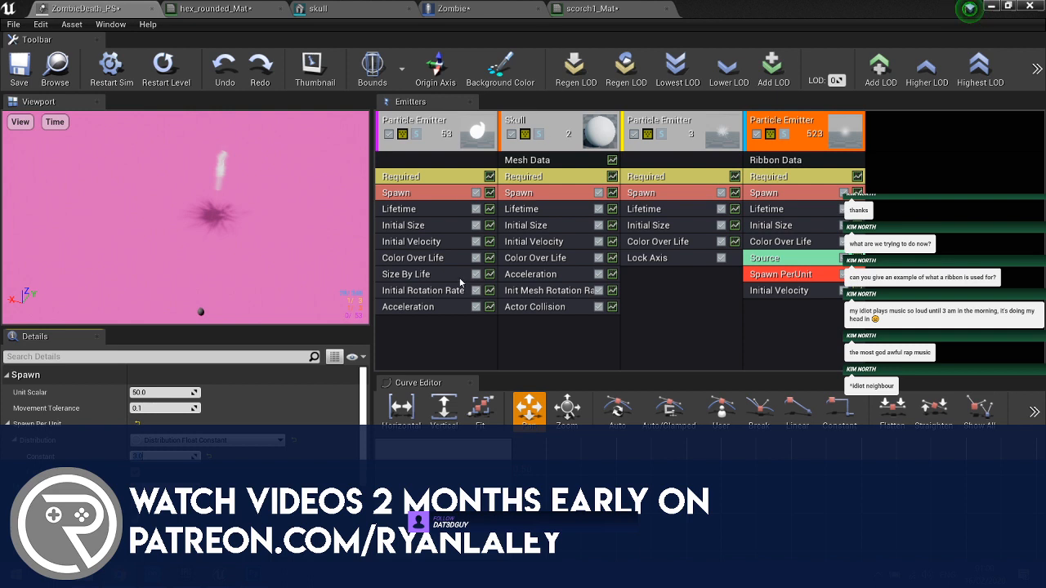
- Set Sheets Per Trail to 5 in the ribbon emitter's Ribbon Data module
left_click(765, 324)
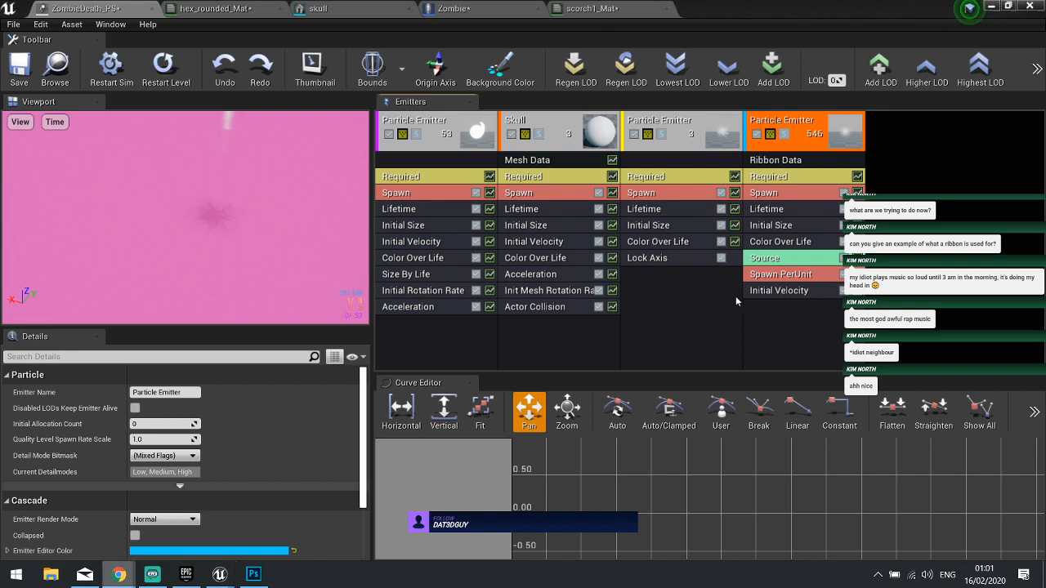
left_click(777, 290)
left_click(779, 276)
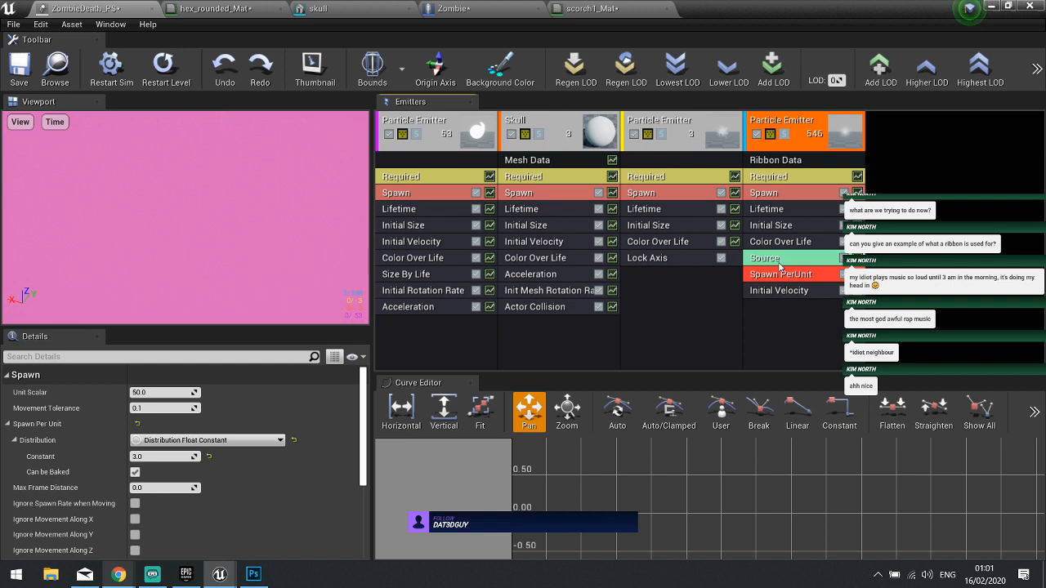
left_click(776, 160)
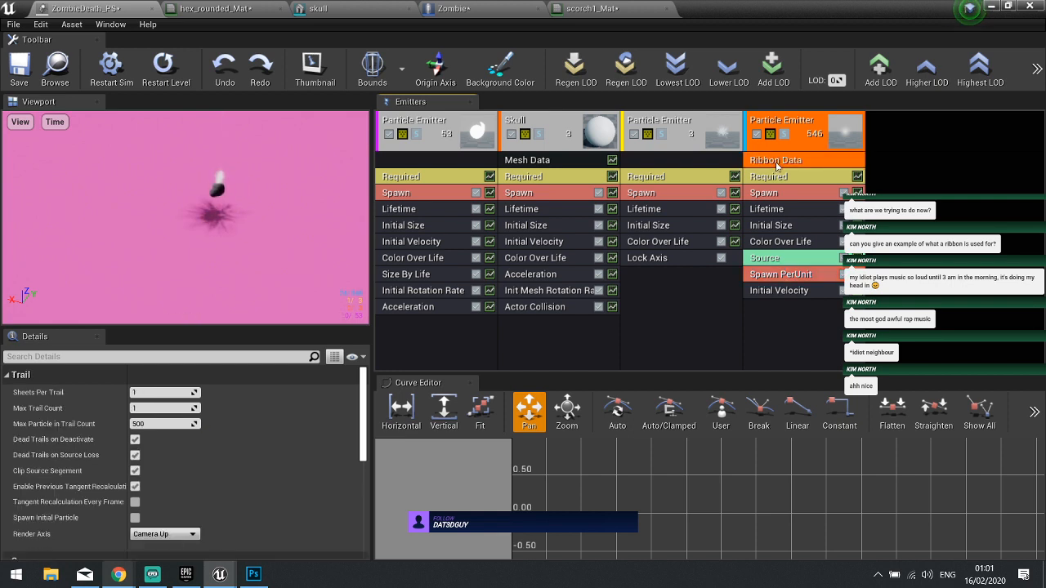
left_click(154, 392)
type("5")
key("Return")
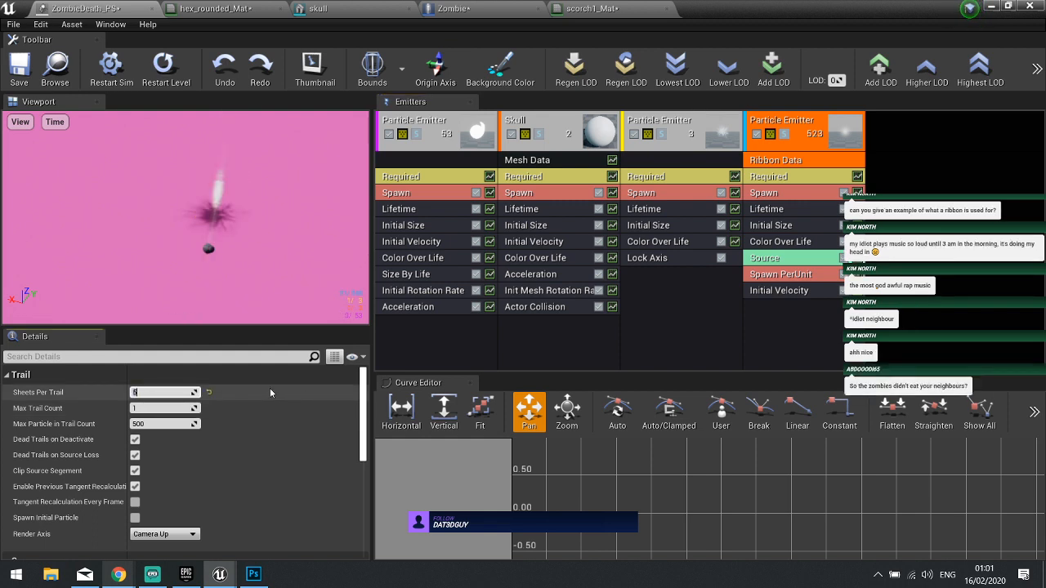
- Set Sheets Per Trail to 10 in the ribbon emitter's Ribbon Data module and save the particle system
left_click(160, 409)
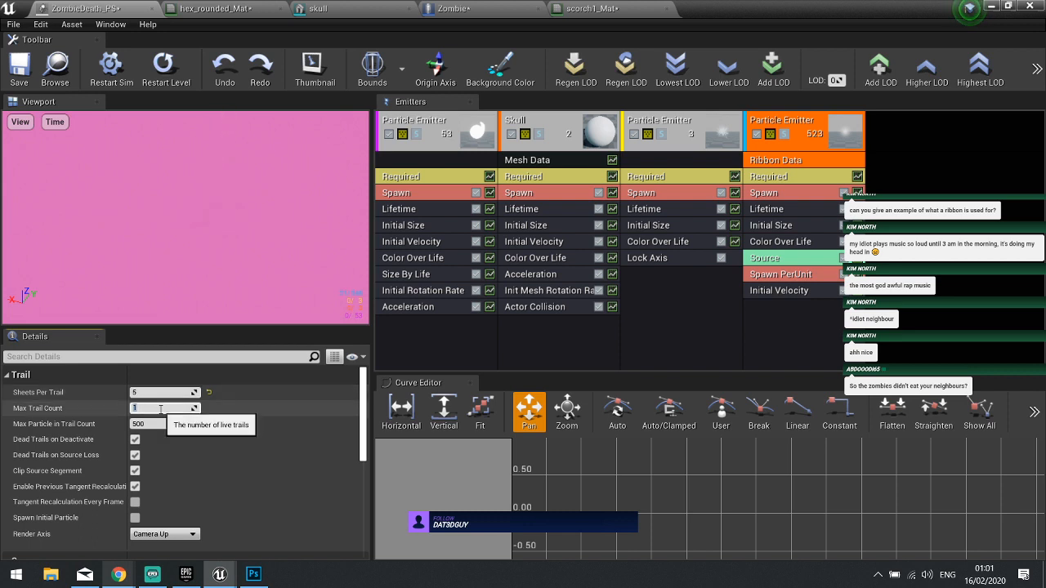
left_click(158, 392)
type("10")
key("Return")
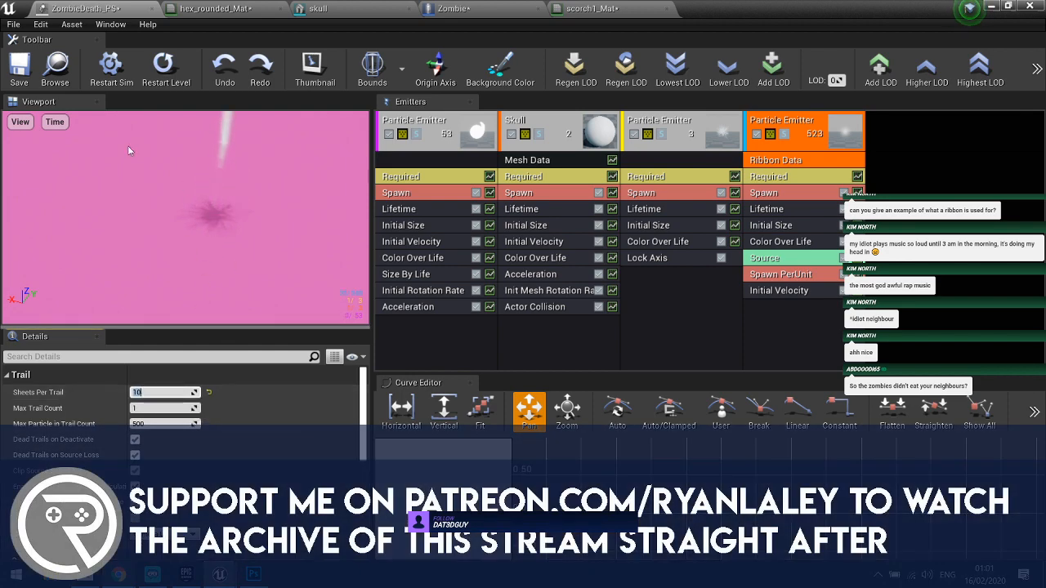
left_click(21, 72)
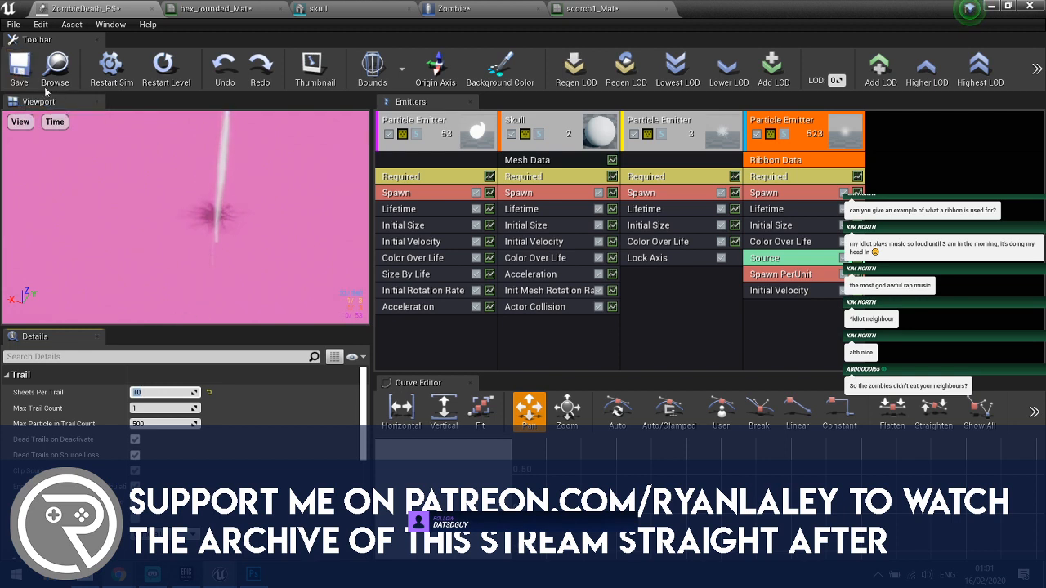
- Play-test Level1, shoot several zombies to check the ribbon trail in the death effect, and end the session
left_click(996, 10)
left_click(736, 54)
left_click(759, 82)
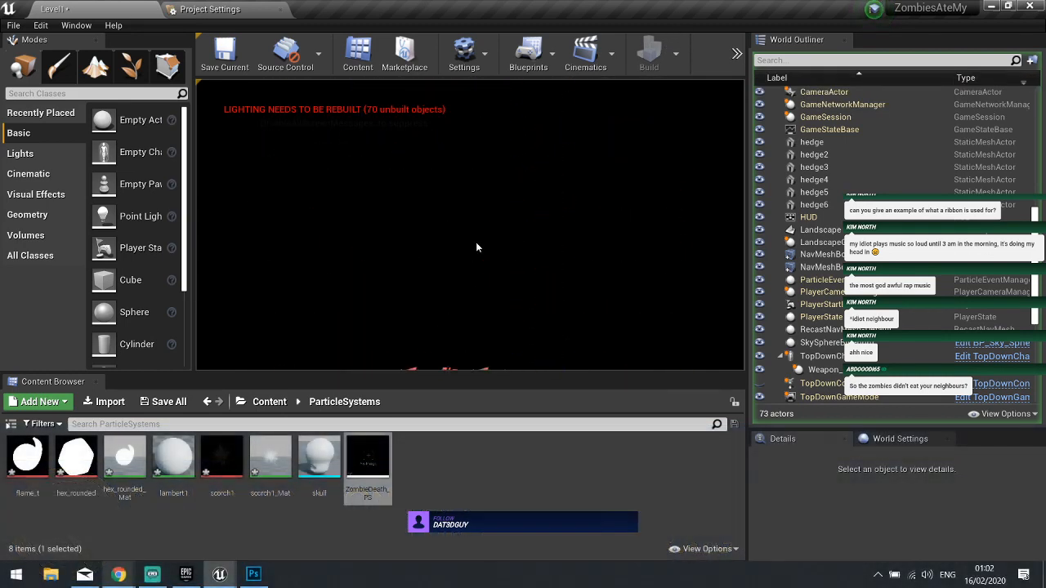
left_click(476, 242)
key("a")
key("w")
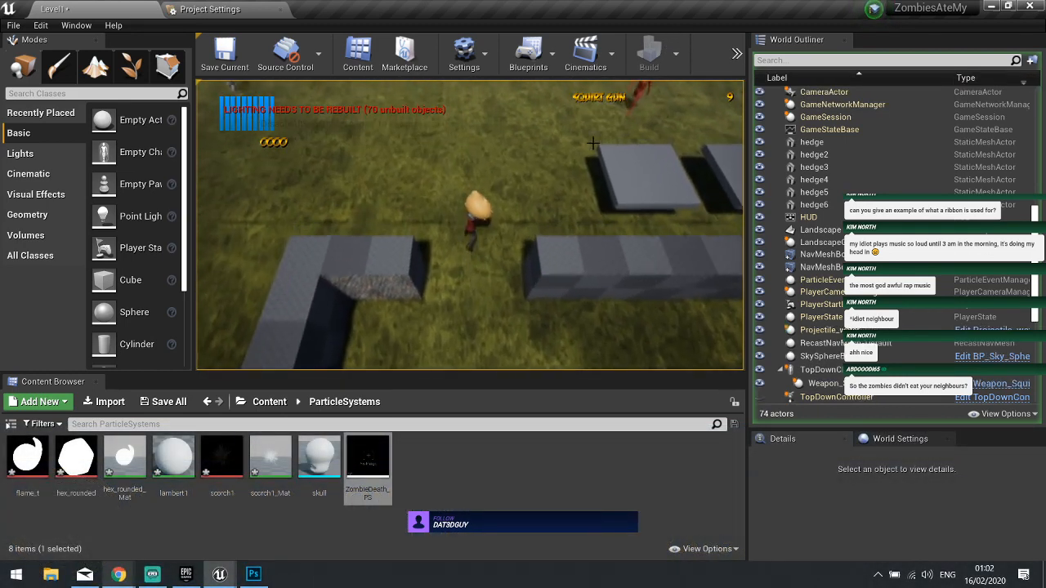
left_click(621, 159)
key("d")
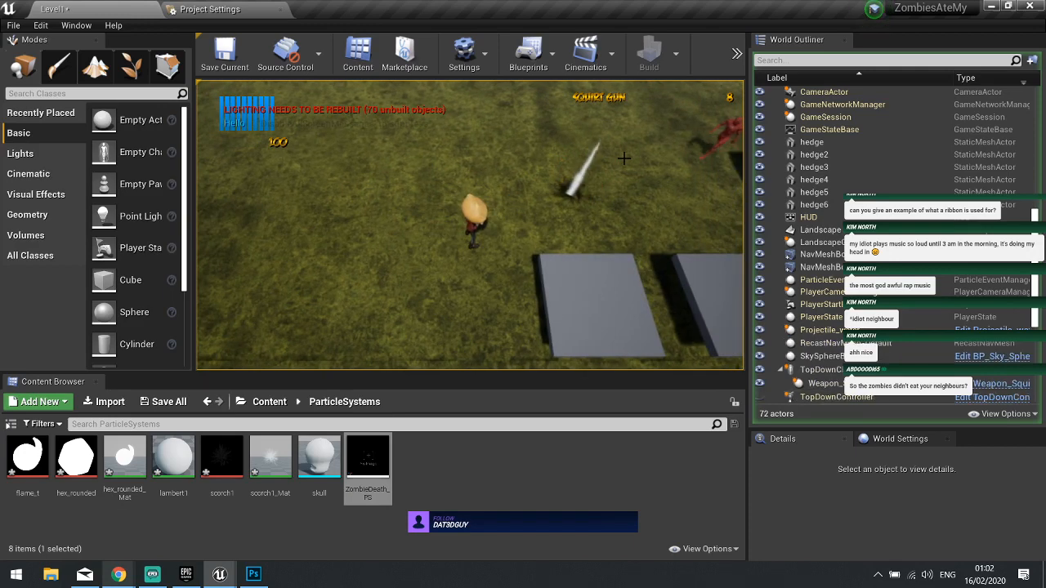
key("w")
key("d")
left_click(596, 180)
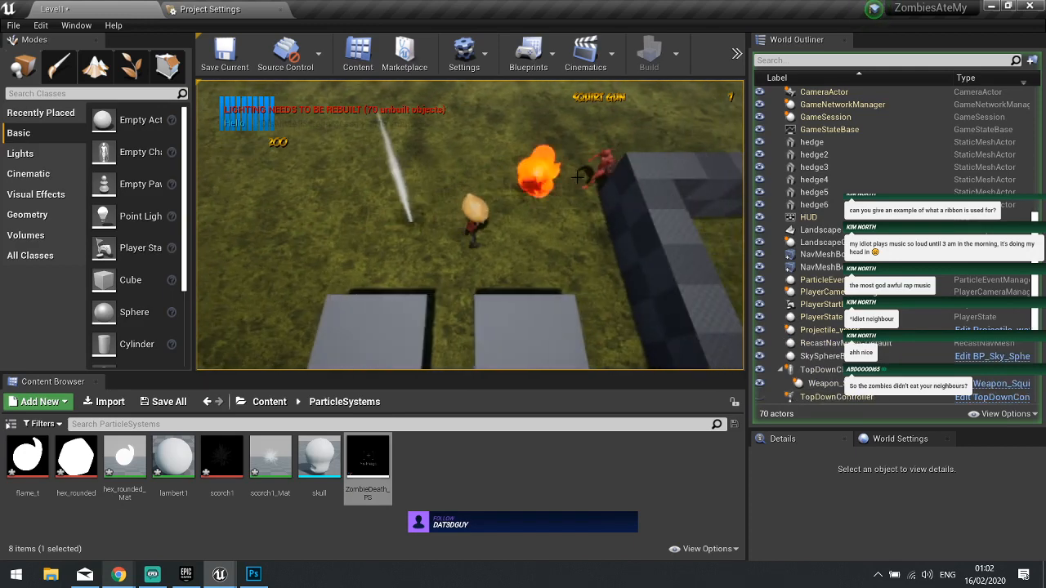
left_click(580, 180)
key("w")
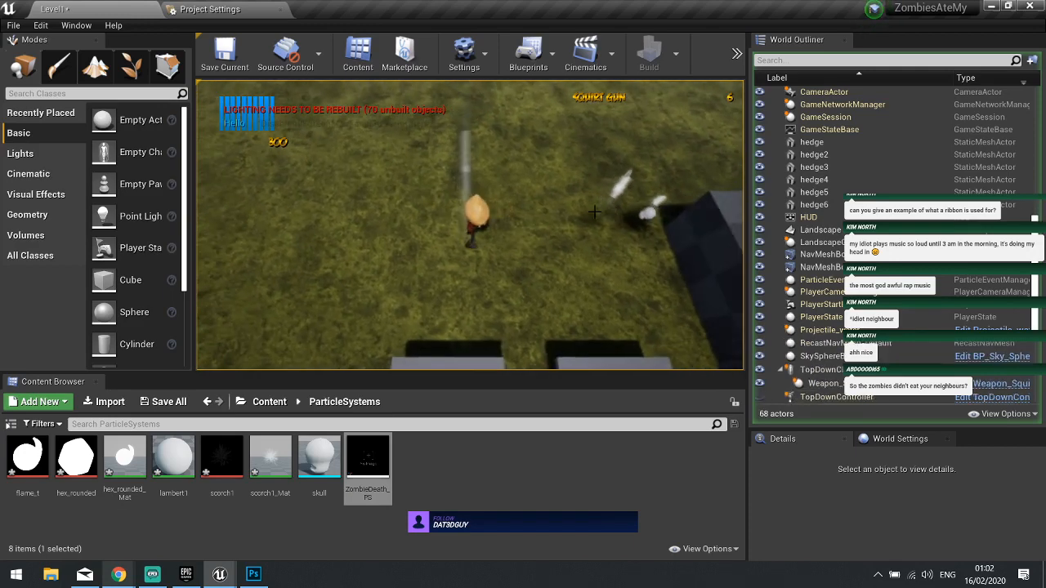
key("Escape")
- Reopen ZombieDeath_PS and delete the ribbon emitter
double_click(365, 484)
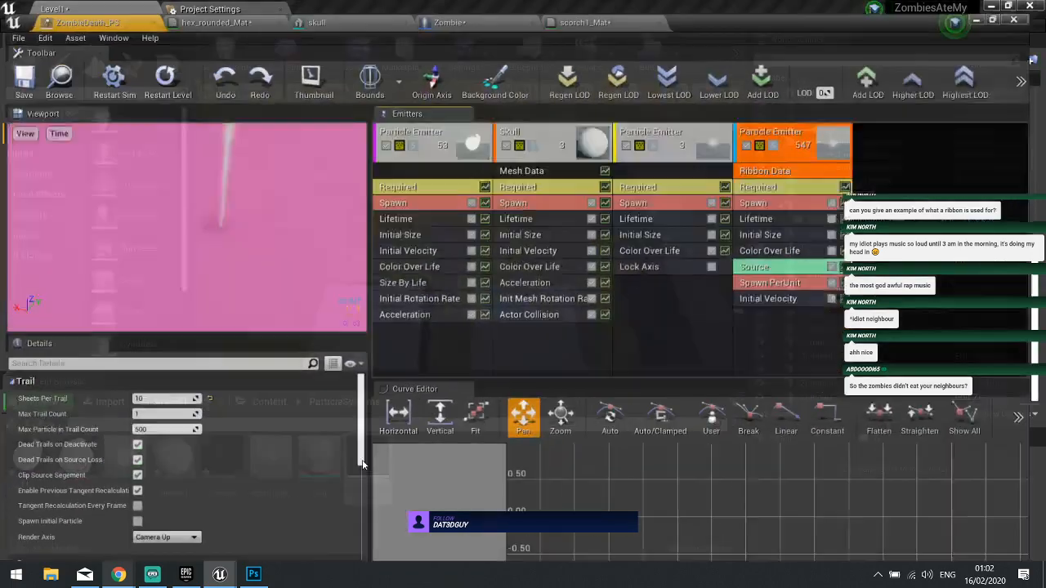
right_click(801, 143)
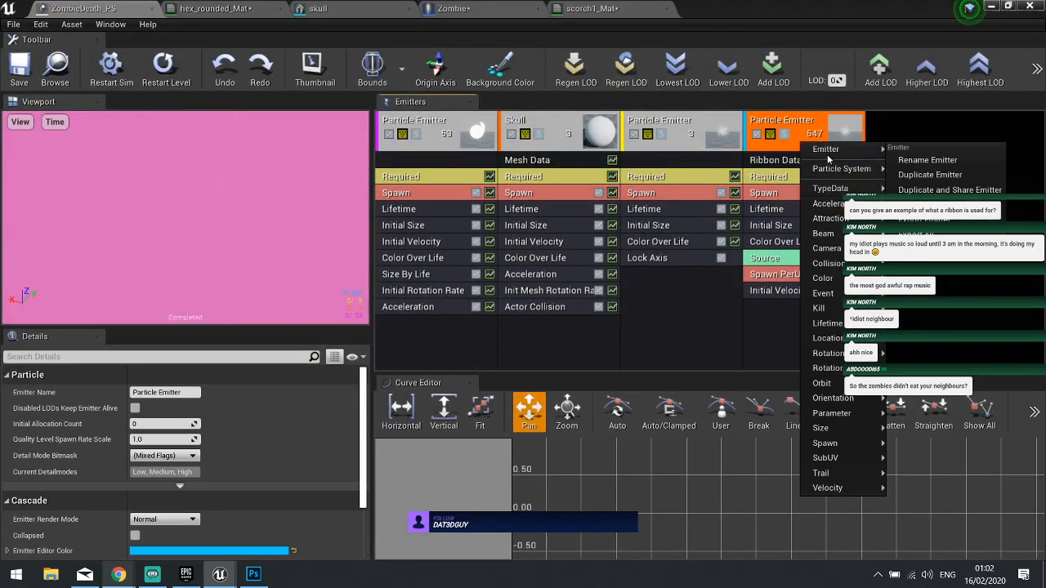
left_click(927, 204)
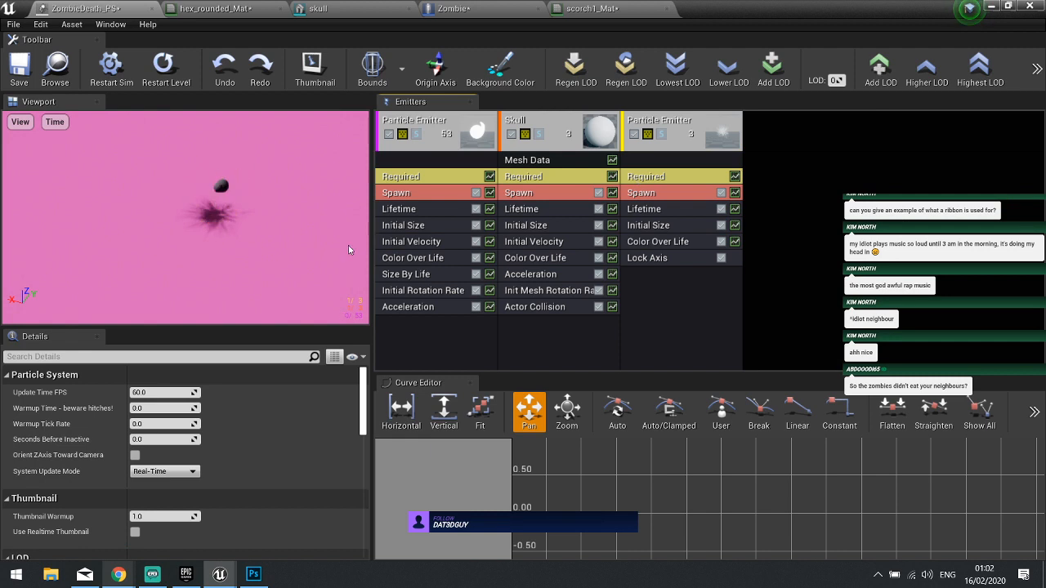
- Duplicate the first particle emitter, the flame burst, in ZombieDeath_PS
left_click(457, 327)
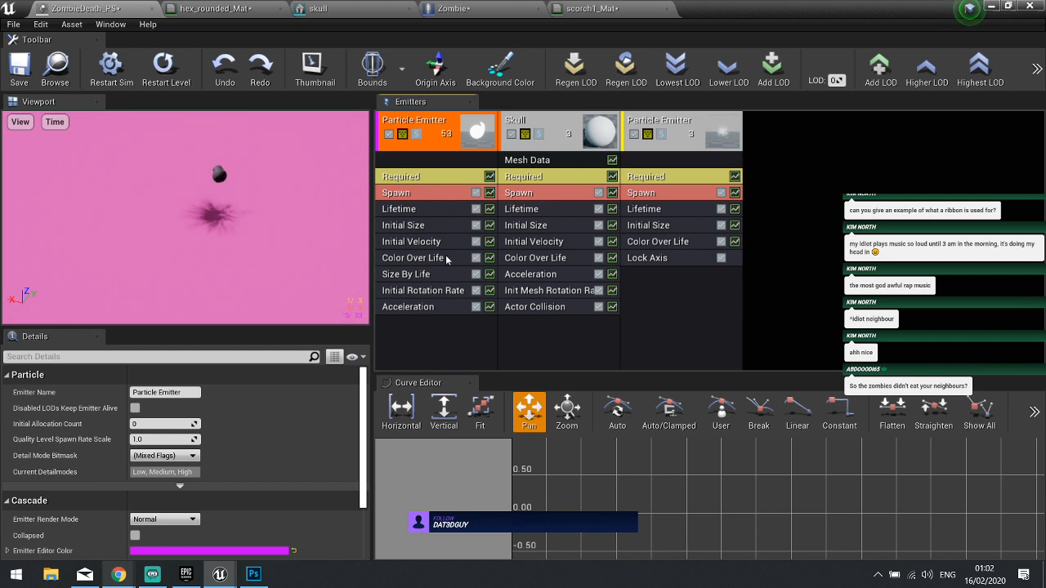
right_click(456, 147)
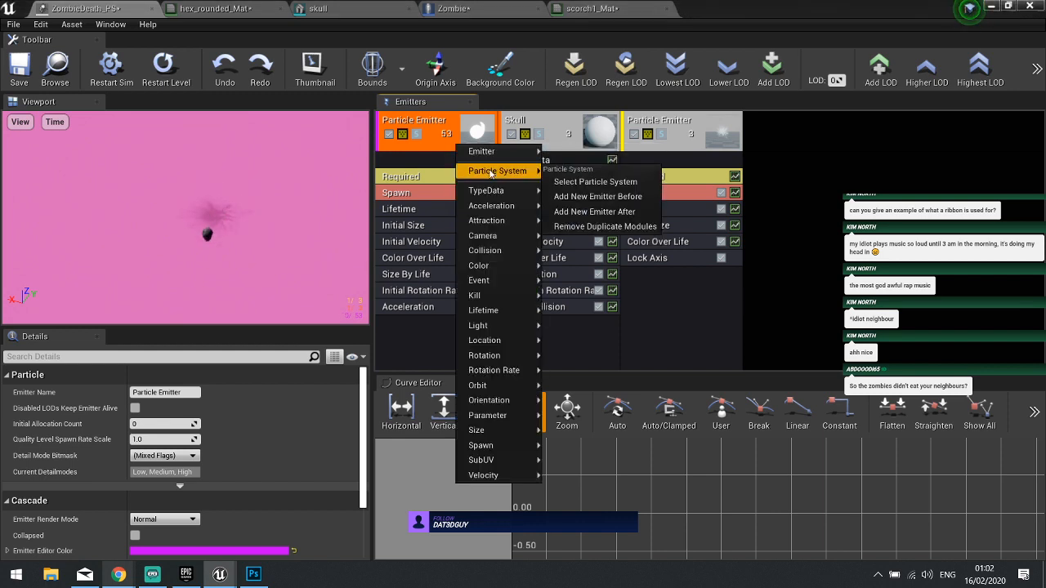
mouse_move(490, 151)
left_click(583, 178)
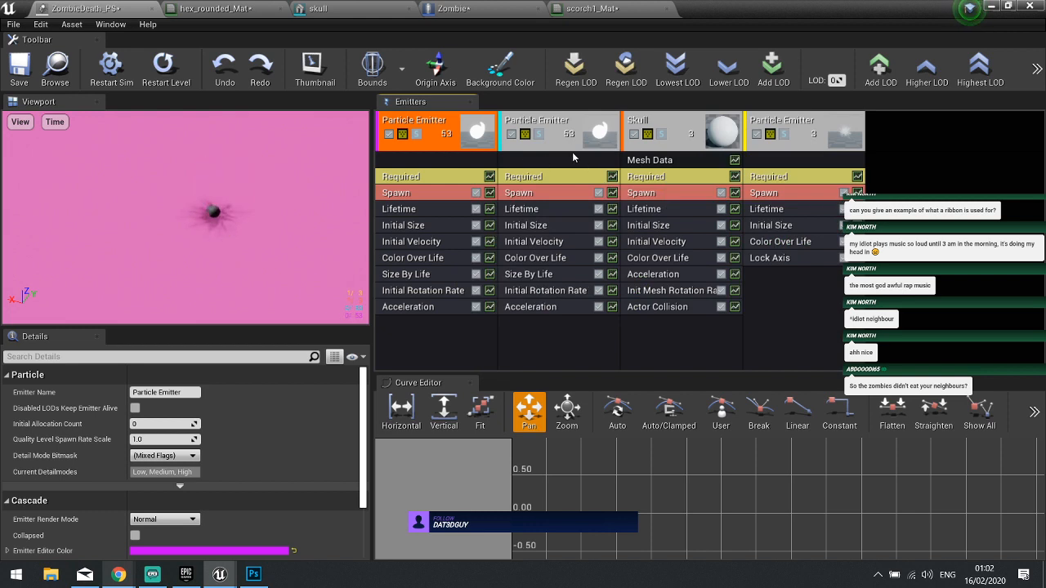
- Darken the Out Val of Color Over Life point 0 on the duplicated flame emitter to a dark red with value 0.05
left_click(573, 156)
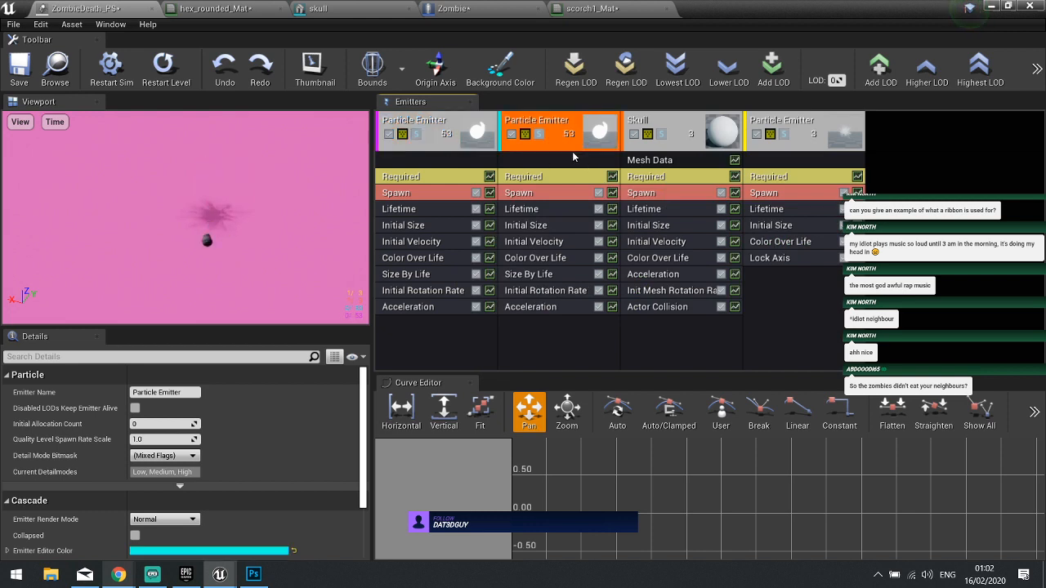
left_click(535, 257)
left_click(188, 492)
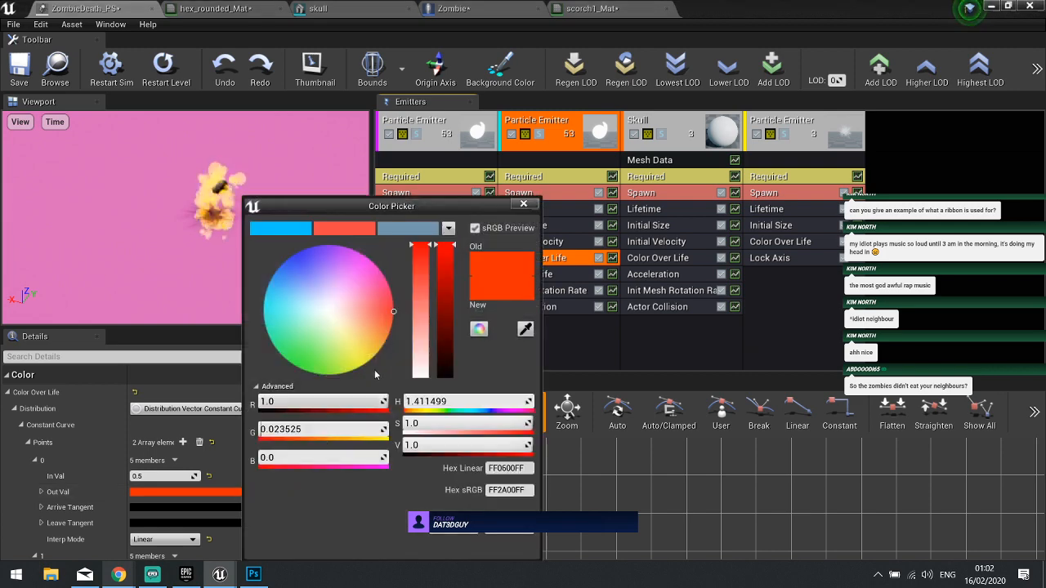
left_click_drag(446, 327, 446, 380)
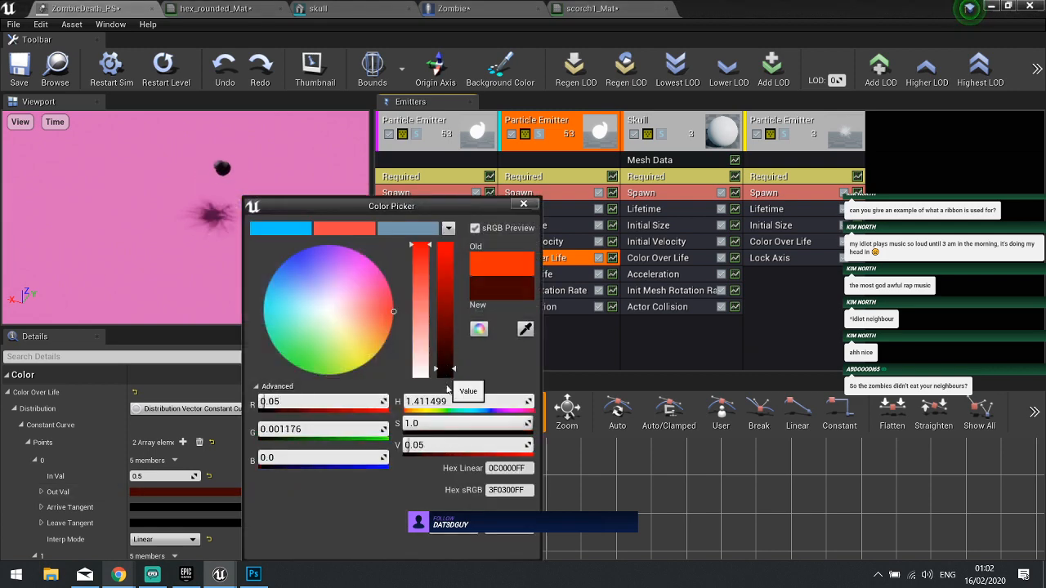
left_click(448, 531)
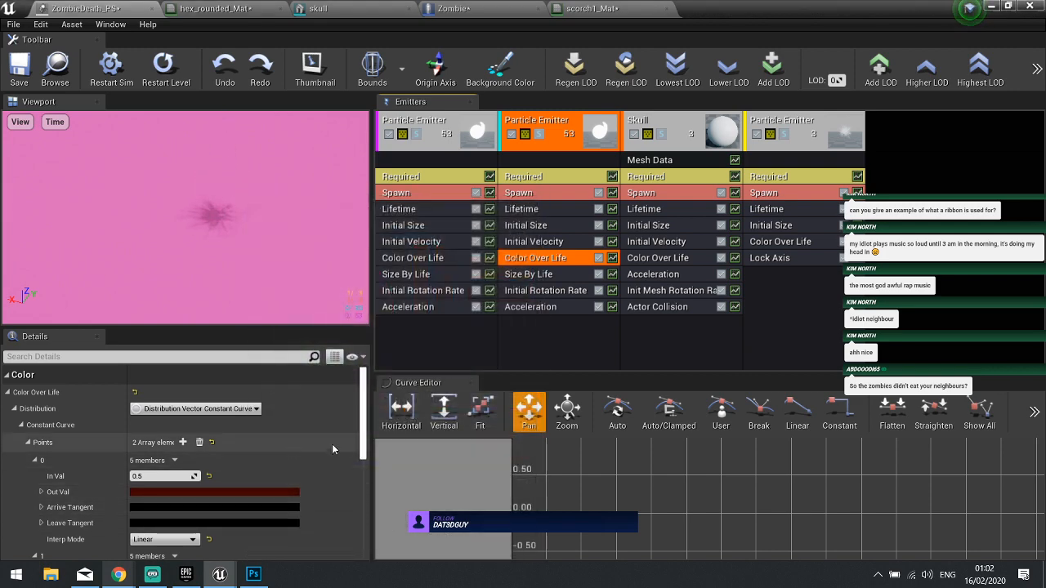
- Set the Out Val of Color Over Life point 1 on the duplicated emitter to black
scroll(308, 477, "down", 1)
scroll(308, 477, "down", 1)
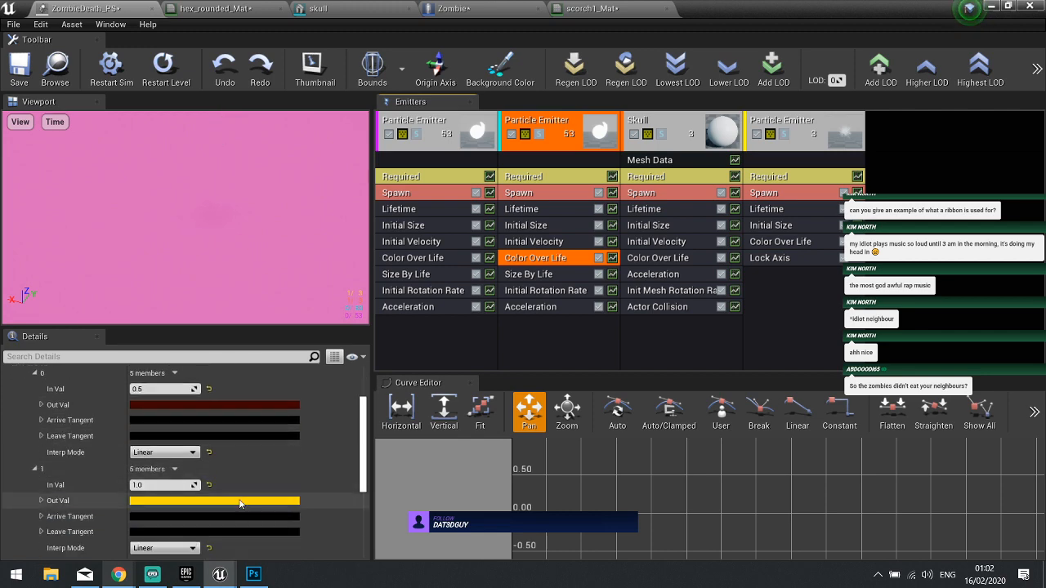
left_click(242, 500)
left_click_drag(436, 329, 433, 378)
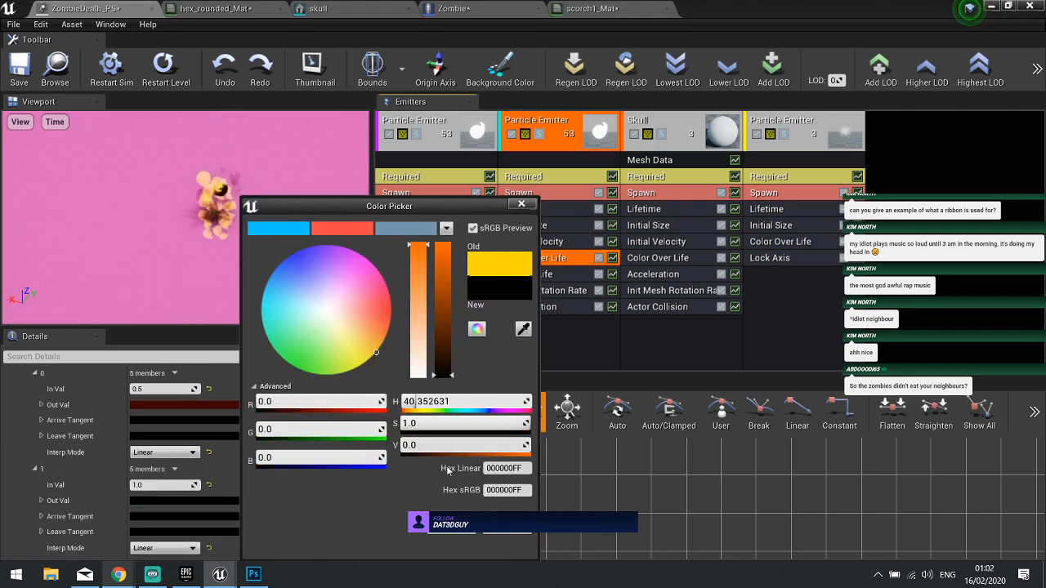
left_click(445, 531)
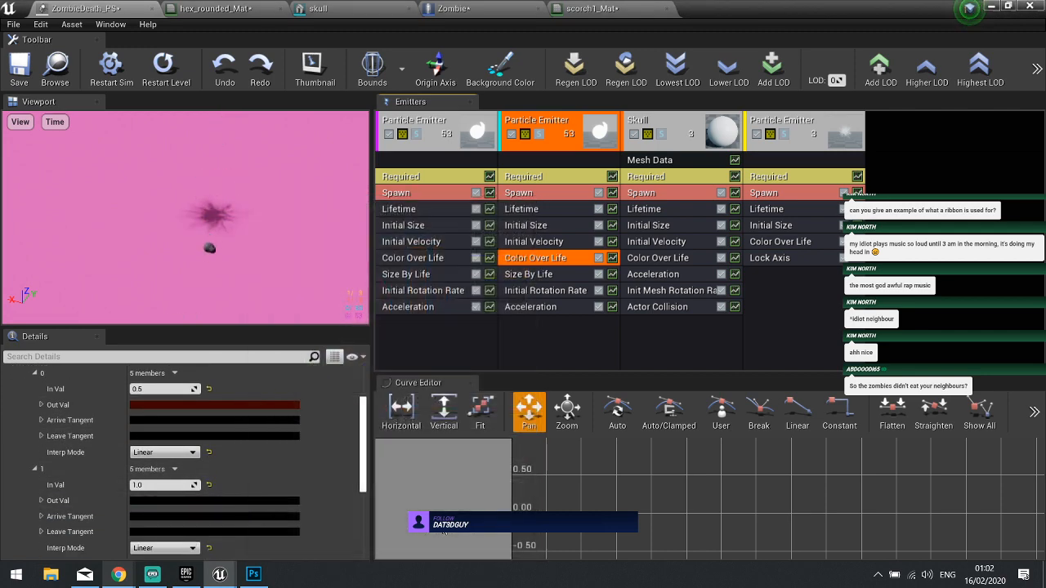
- Set the duplicated emitter's Initial Size Max to 175 on X, Y and Z
left_click(547, 346)
left_click(528, 275)
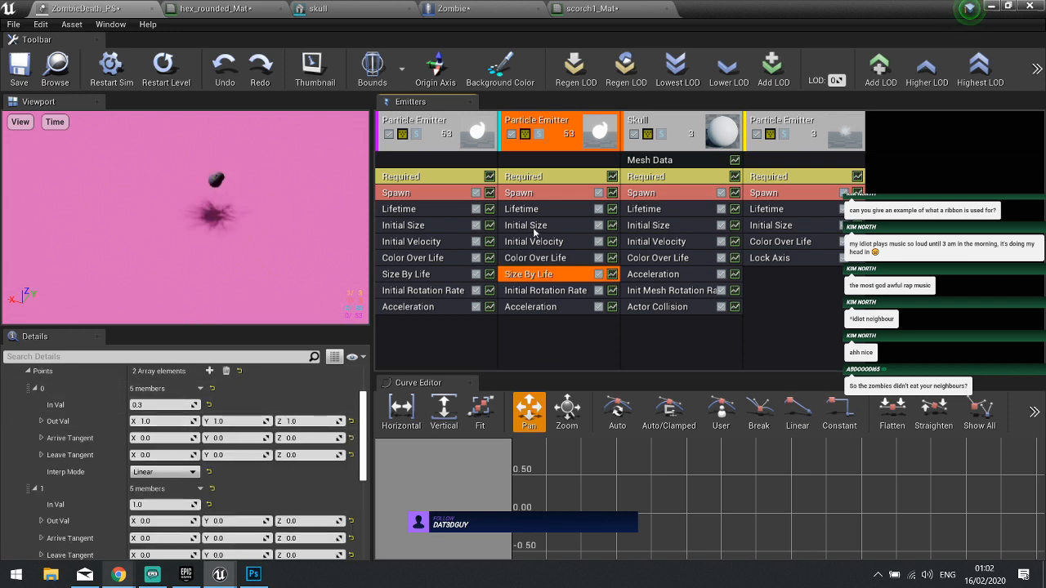
left_click(531, 226)
left_click(155, 401)
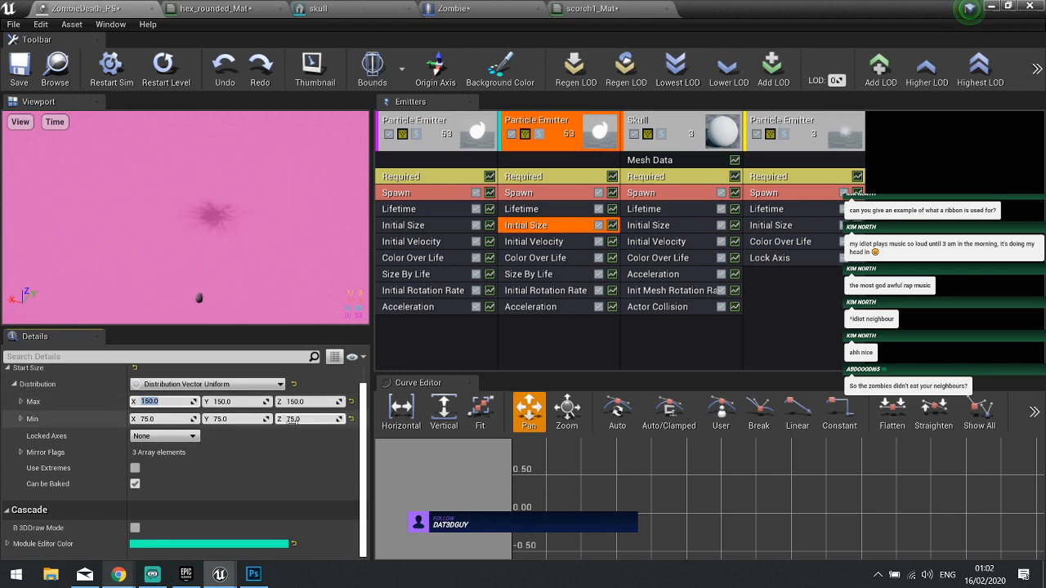
type("175")
key("Tab")
type("175")
key("Tab")
type("1")
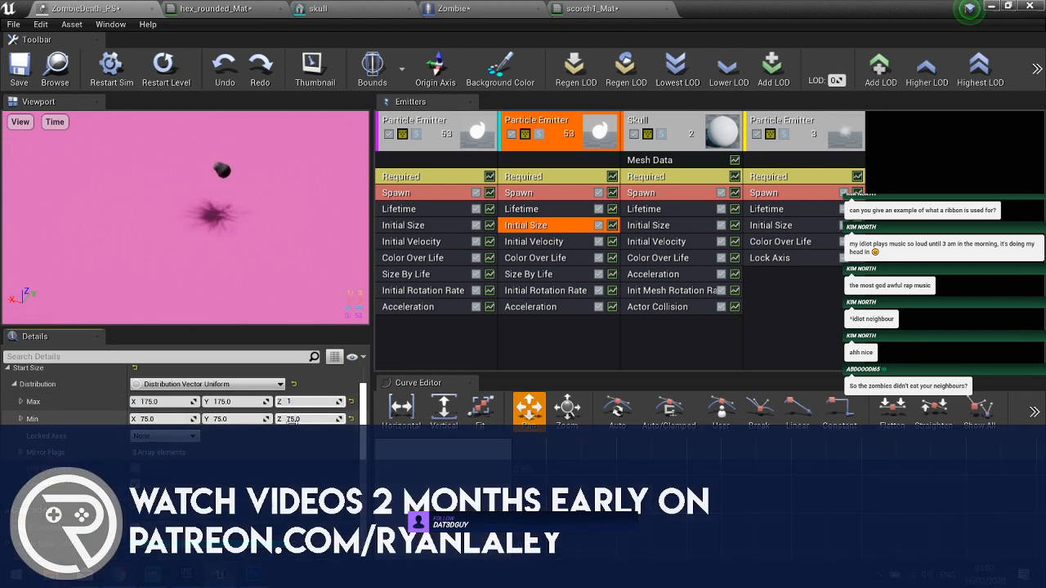
type("75")
key("Tab")
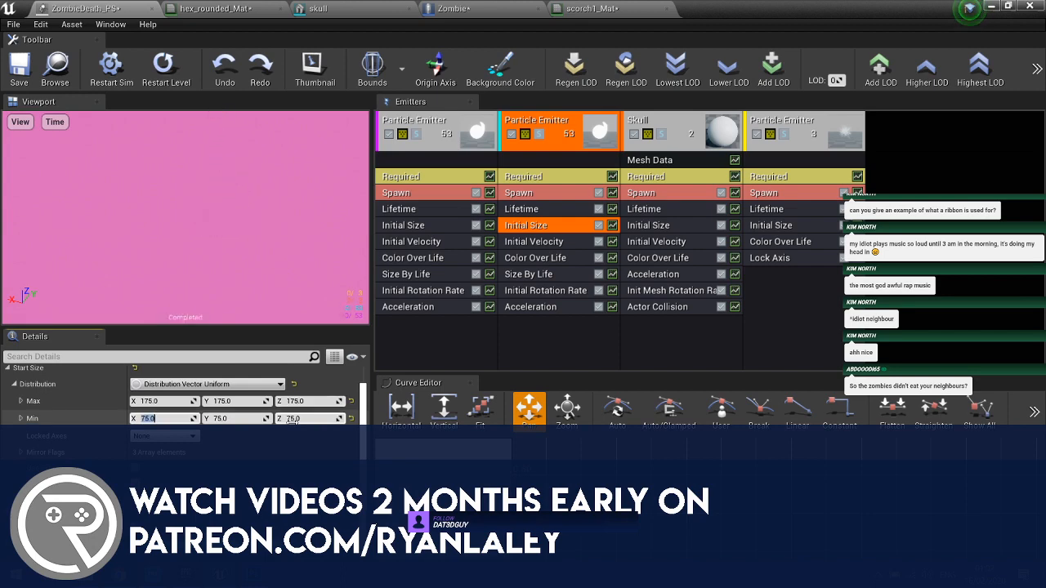
- Set the duplicated emitter's Initial Size Min to 65 on X, Y and Z, and save the particle system
type("65")
key("Tab")
type("65")
key("Tab")
type("65")
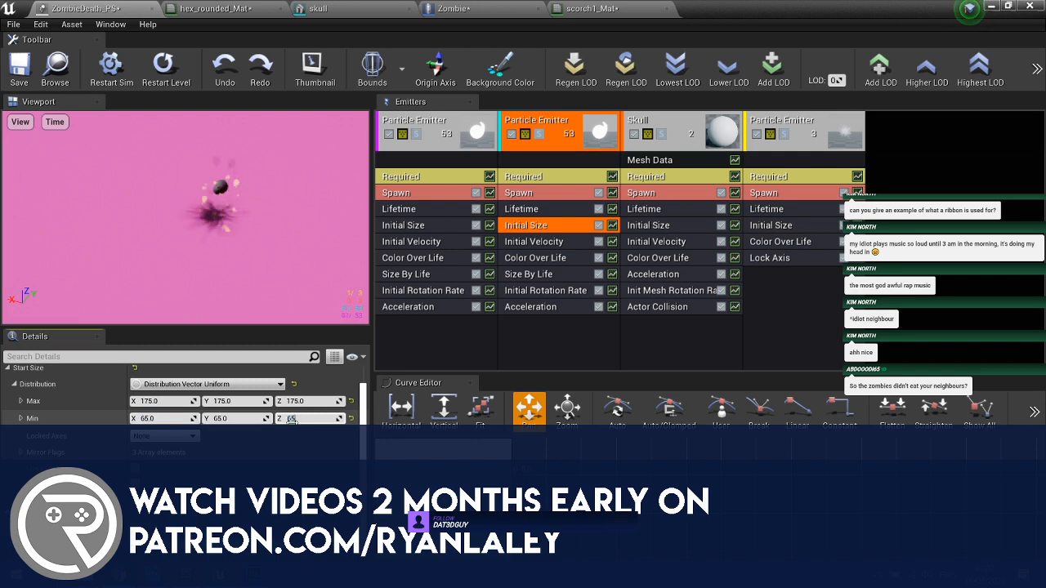
key("Return")
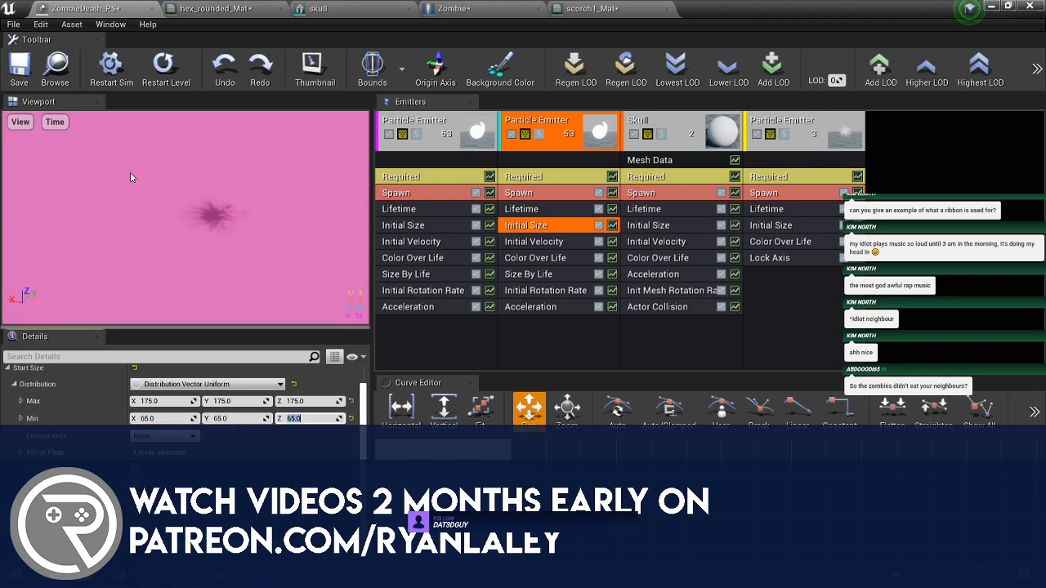
left_click(33, 74)
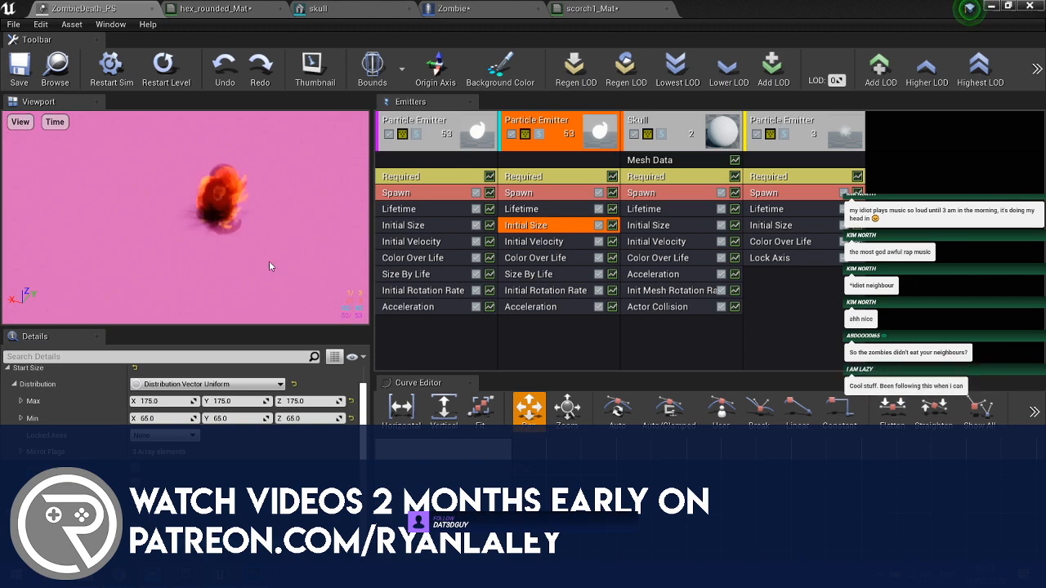
- Switch to the Level1 editor, start a play test and shoot the first zombies near the wall gap with the squirt gun
left_click(991, 6)
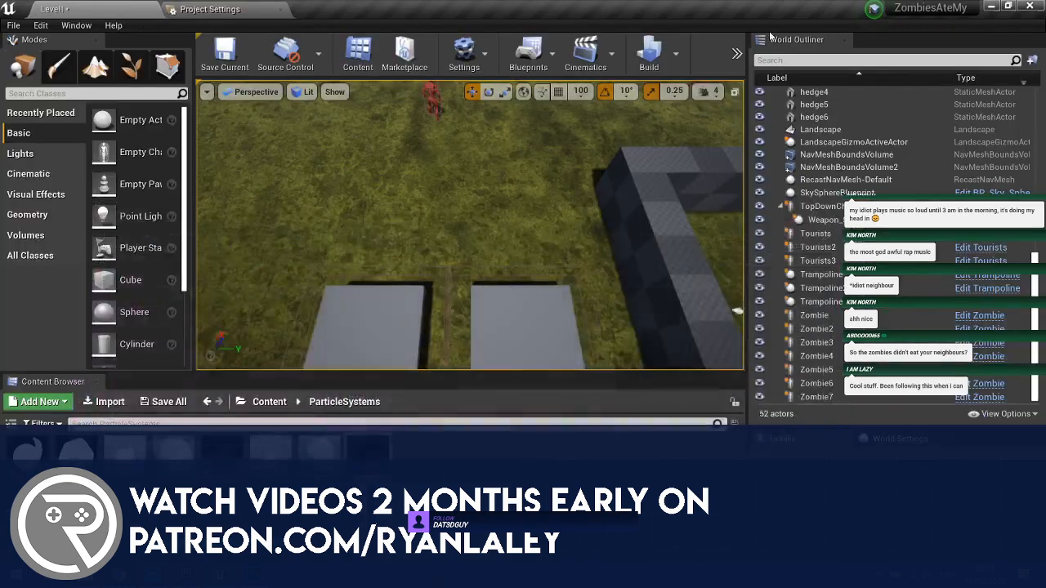
left_click(737, 54)
left_click(765, 83)
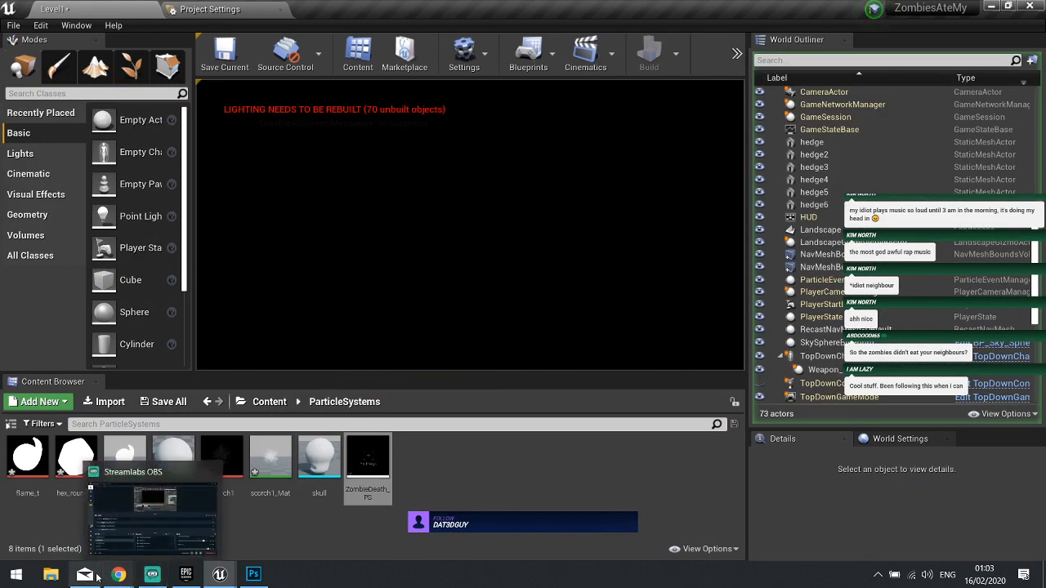
mouse_move(118, 575)
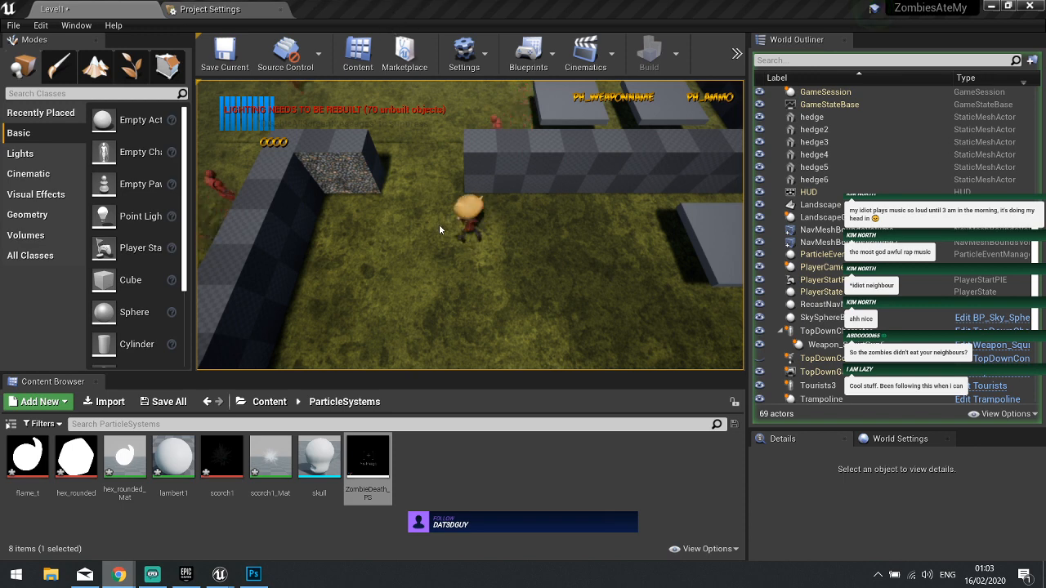
left_click(494, 177)
key("a")
left_click(494, 178)
left_click(494, 176)
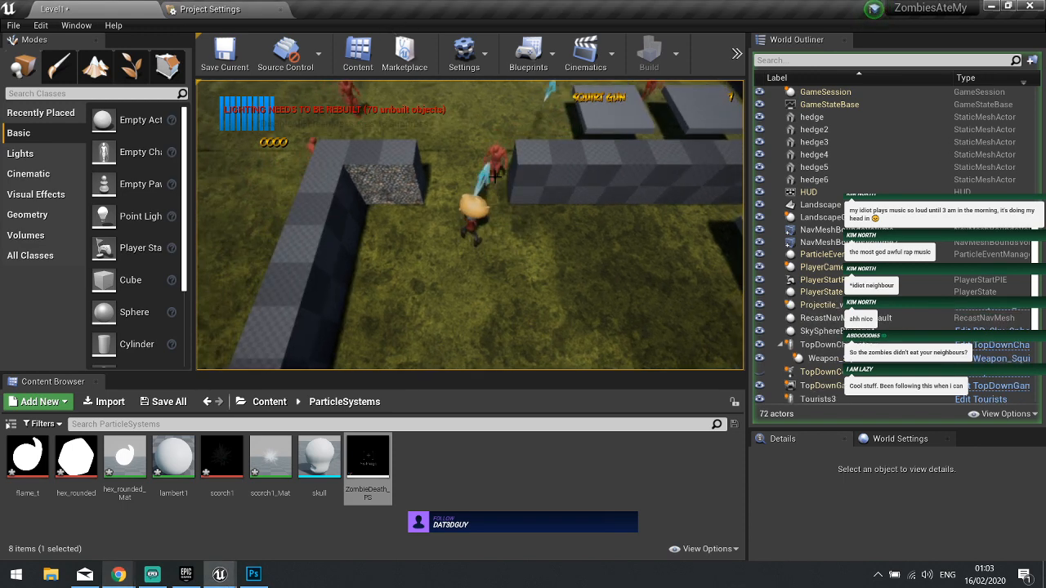
key("s")
key("w")
left_click(376, 164)
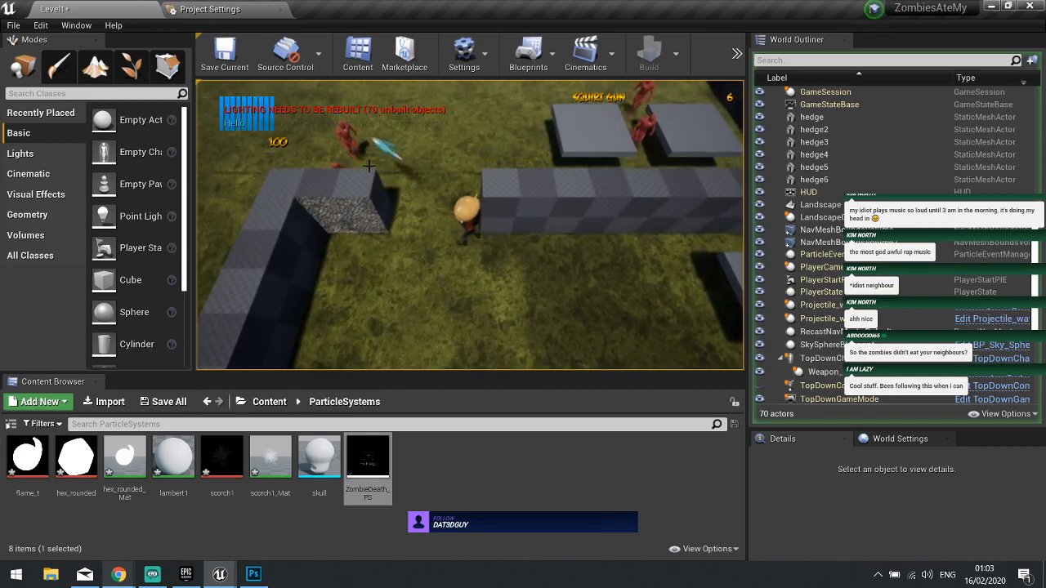
- Pass through the wall gap and shoot the zombies beside the grey platforms to check the death effect
key("w")
left_click(396, 253)
key("d")
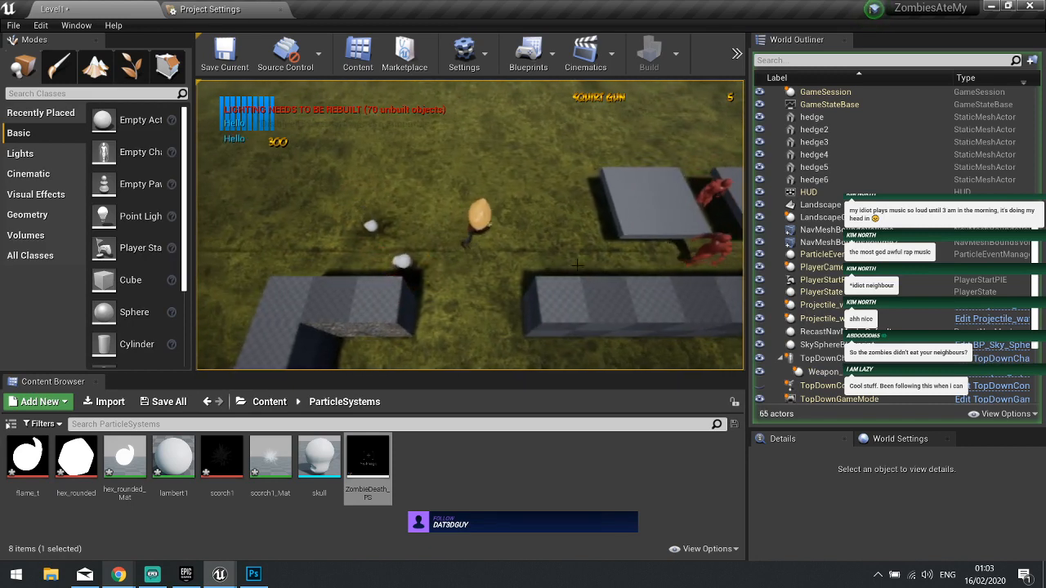
left_click(628, 214)
key("s")
left_click(642, 209)
key("d")
left_click(640, 211)
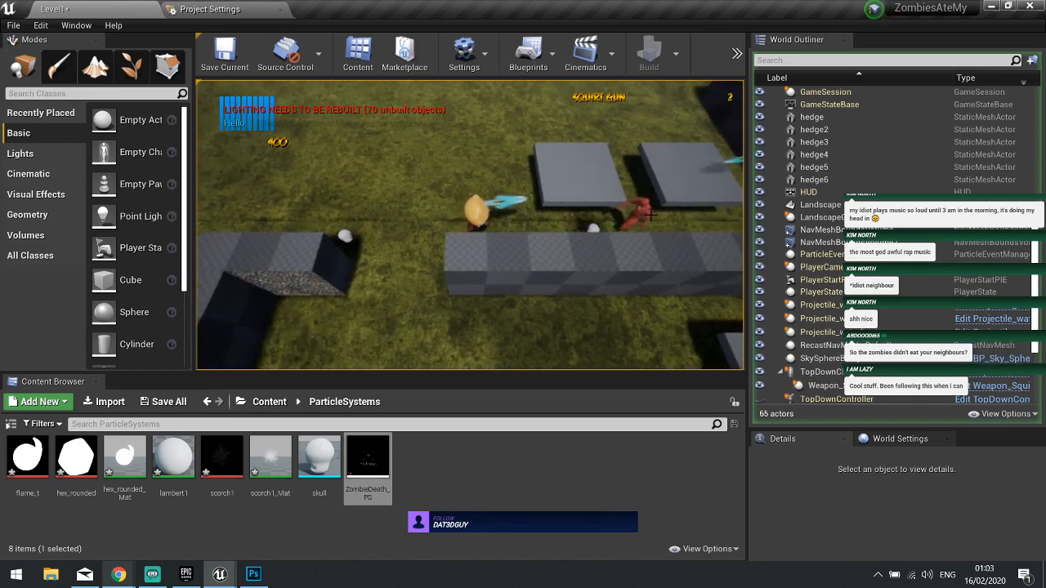
left_click(627, 219)
key("a")
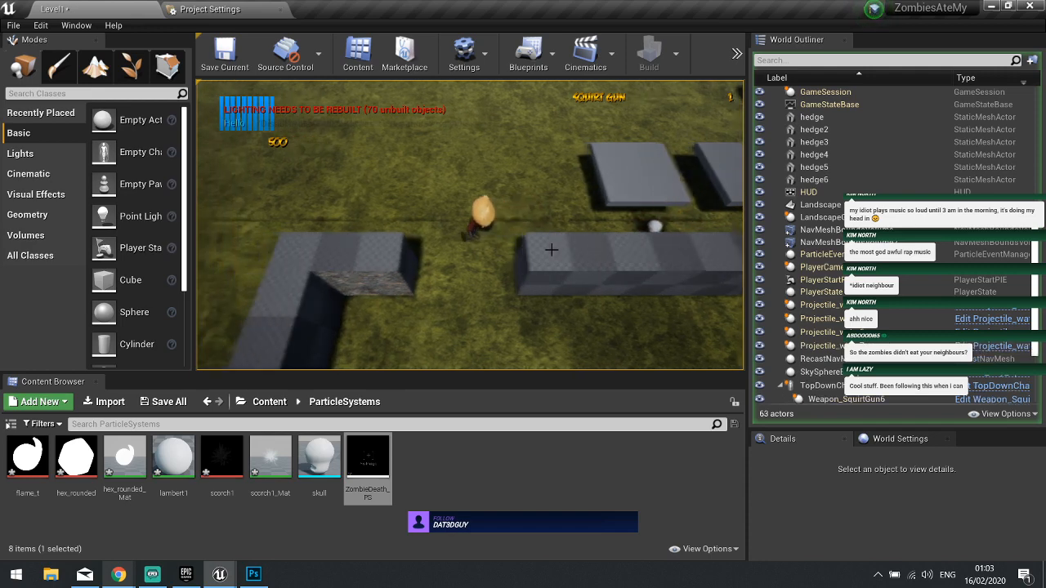
- Run the character around the walls and platforms into the open field, firing the squirt gun once on the way
key("s")
key("w")
key("d")
key("s")
key("d")
key("w")
key("w")
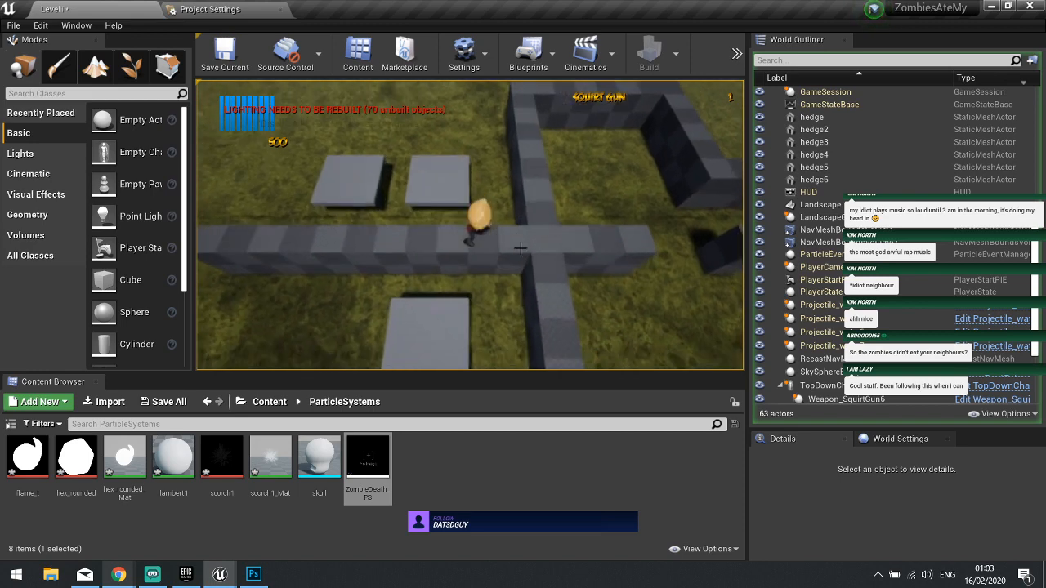
key("a")
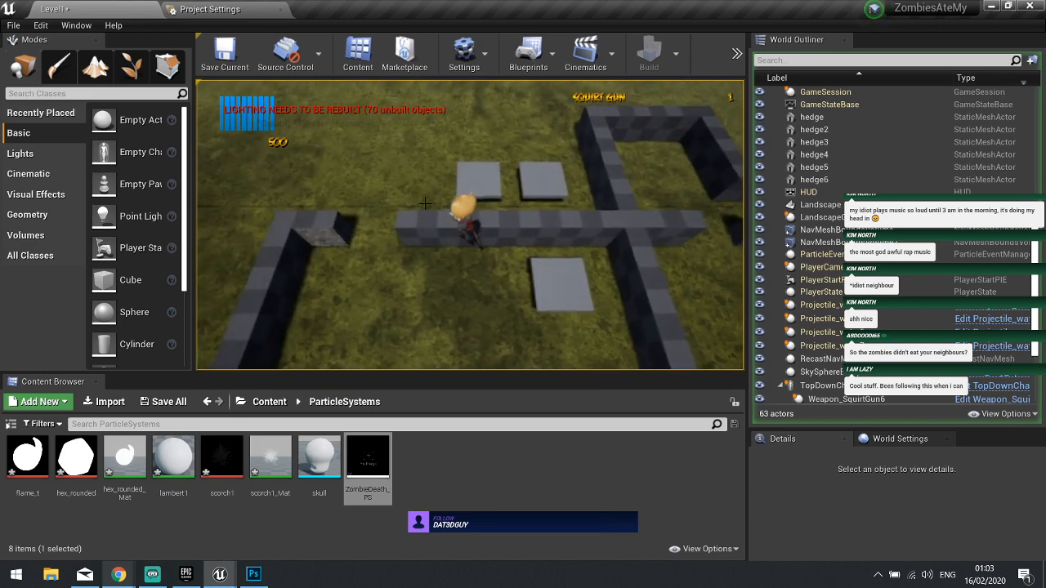
key("w")
key("w")
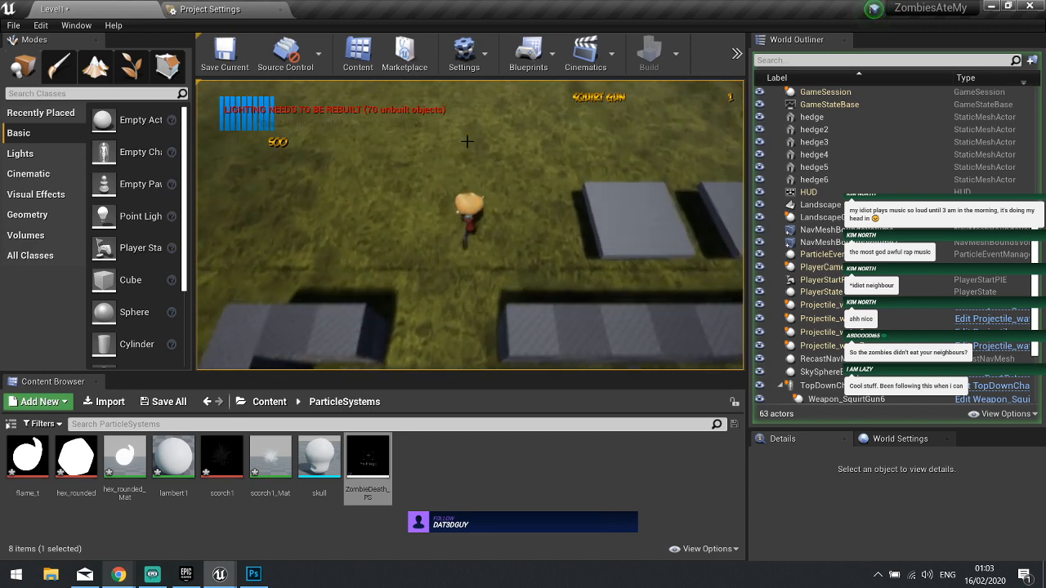
key("w")
key("d")
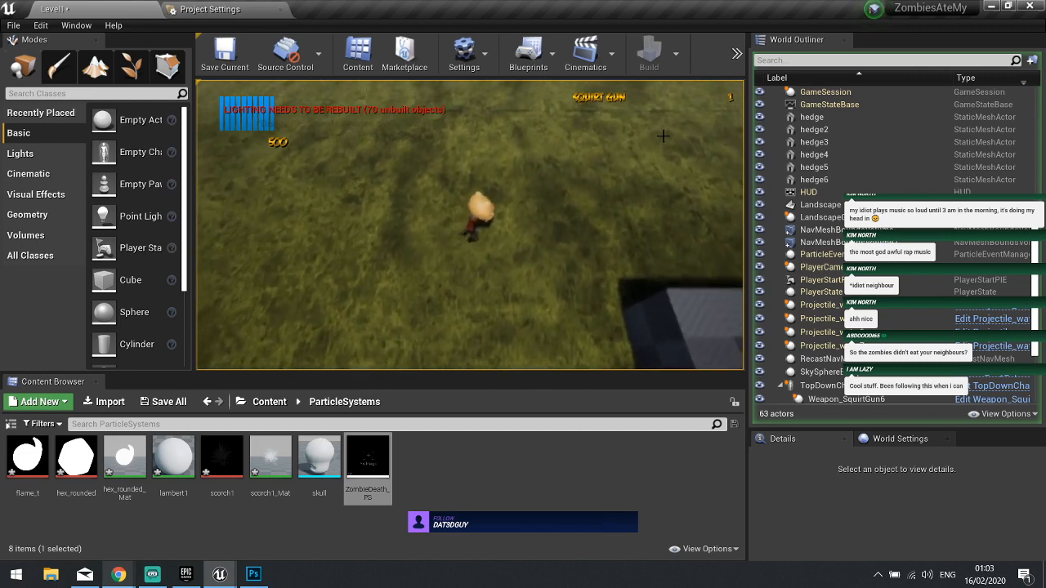
key("s")
left_click(588, 178)
key("w")
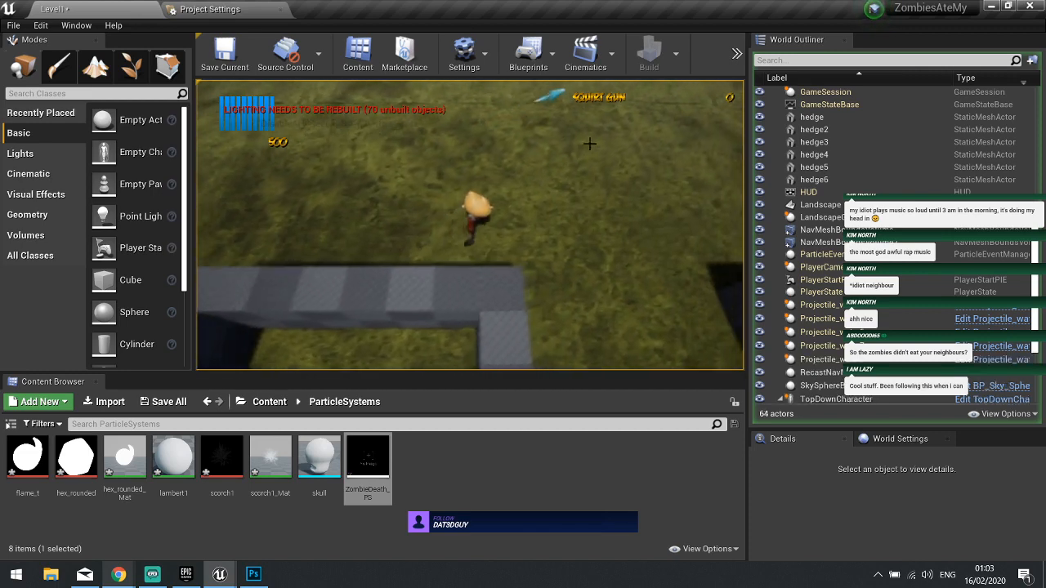
key("w")
key("d")
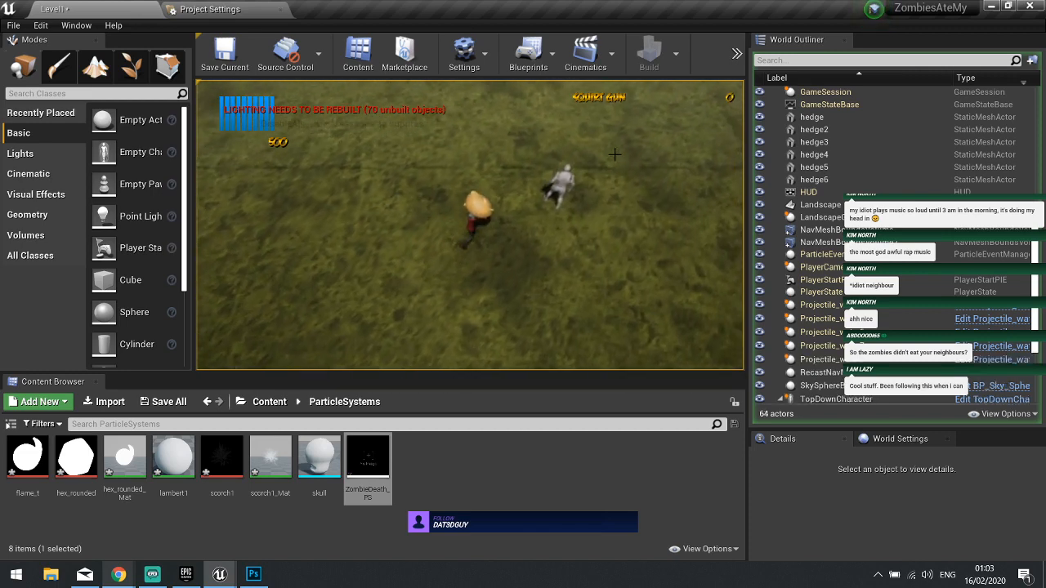
- Guide the character to the grey tourist in the open field, play to the end of the level and stop the session
key("a")
key("s")
key("w")
key("d")
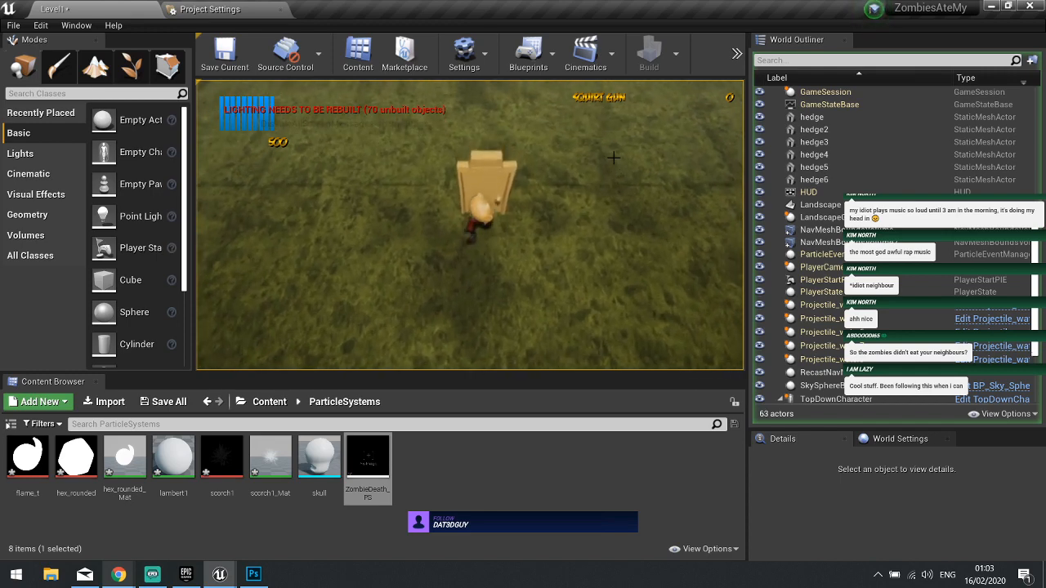
key("s")
key("a")
key("w")
key("d")
key("a")
key("w")
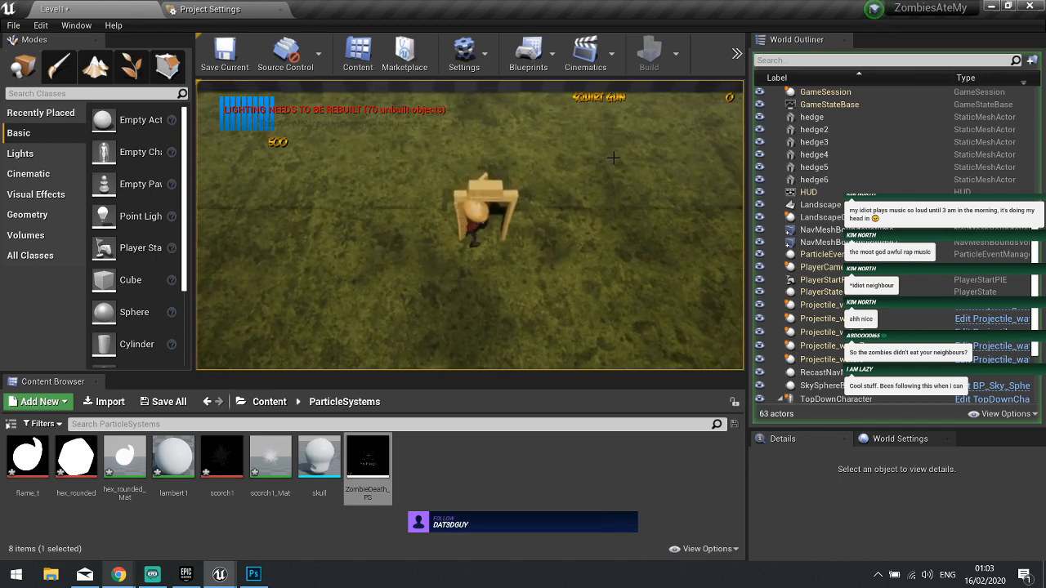
key("s")
key("d")
key("w")
key("a")
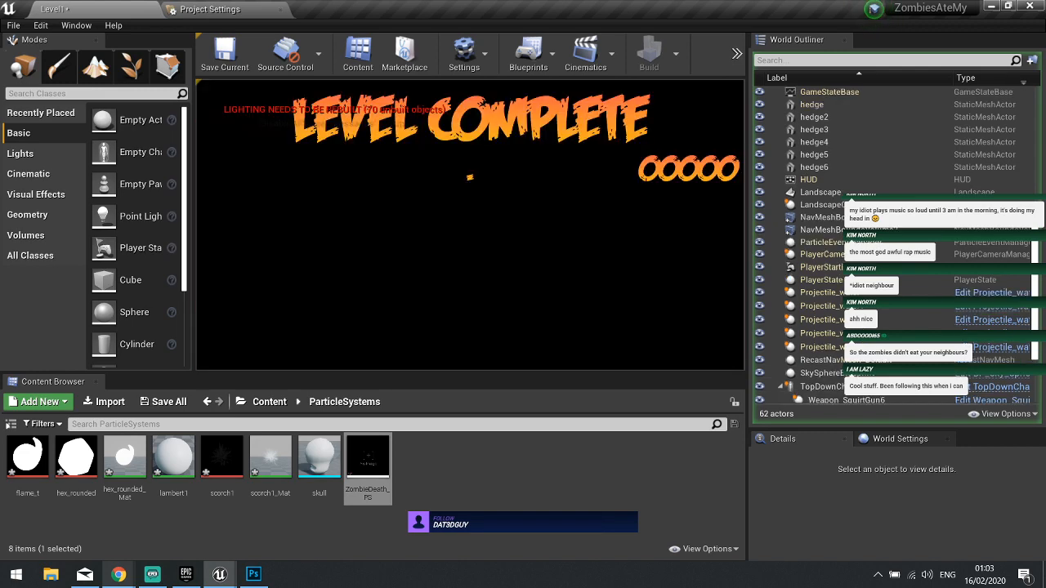
key("Escape")
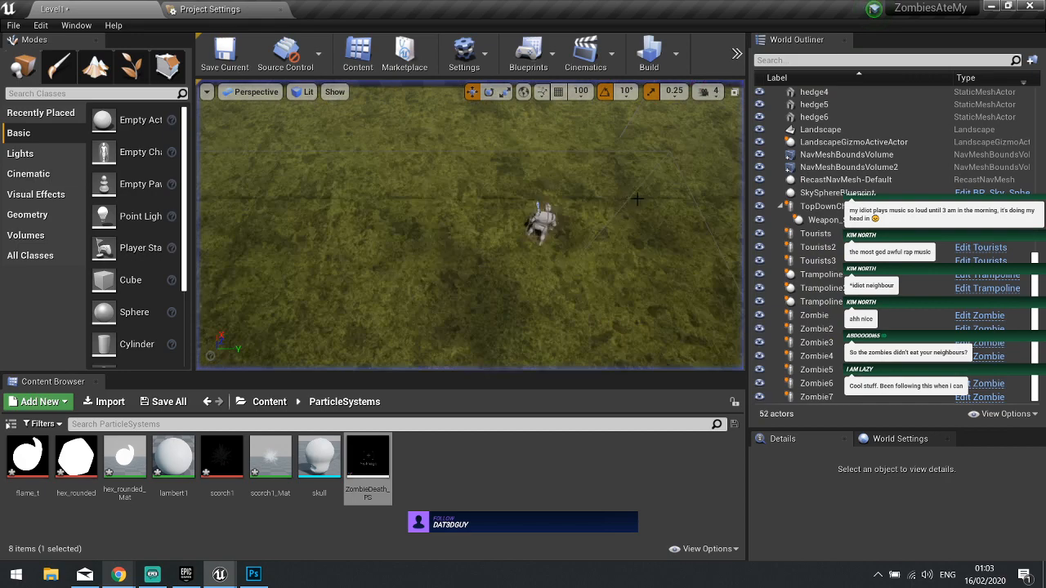
- Start a second play test, lead the character into the open field and shoot the approaching zombies
left_click(735, 54)
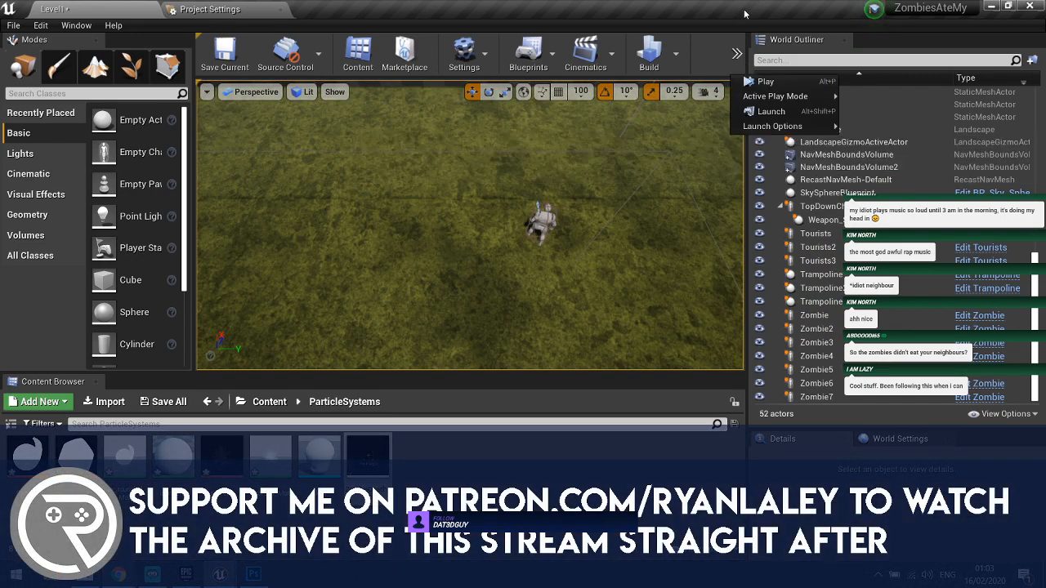
left_click(764, 81)
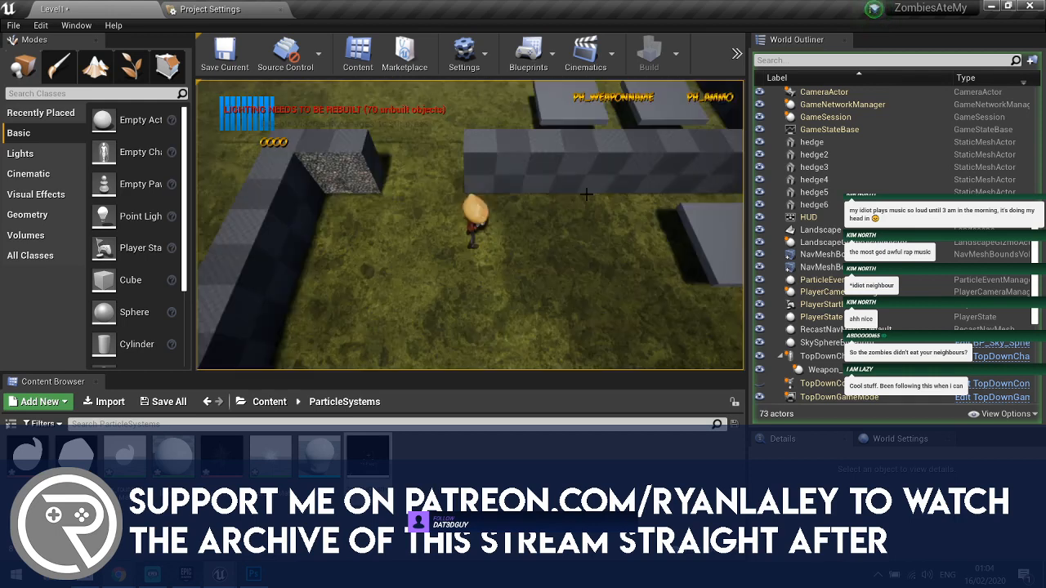
key("w")
key("a")
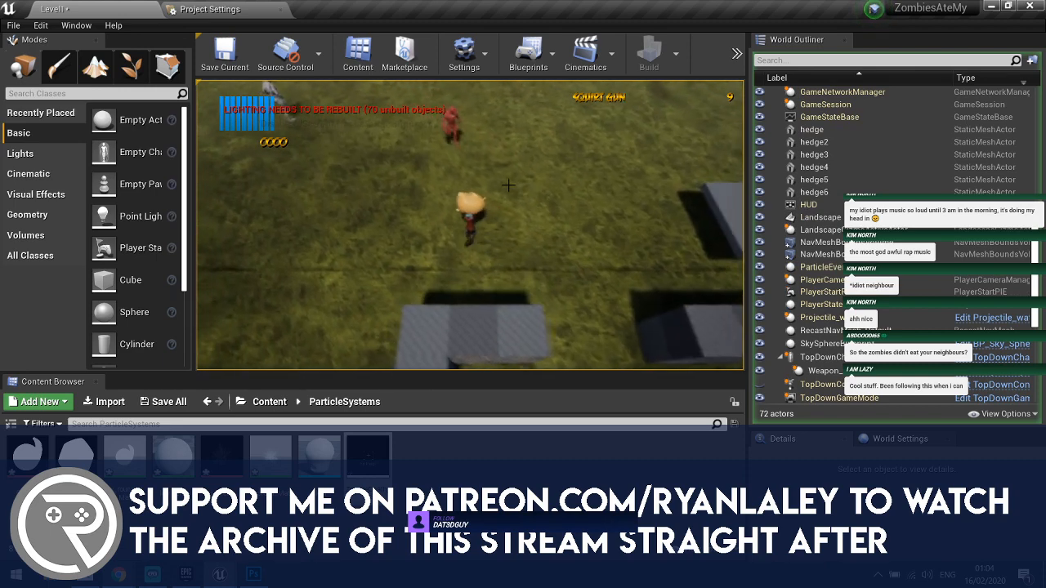
key("s")
key("w")
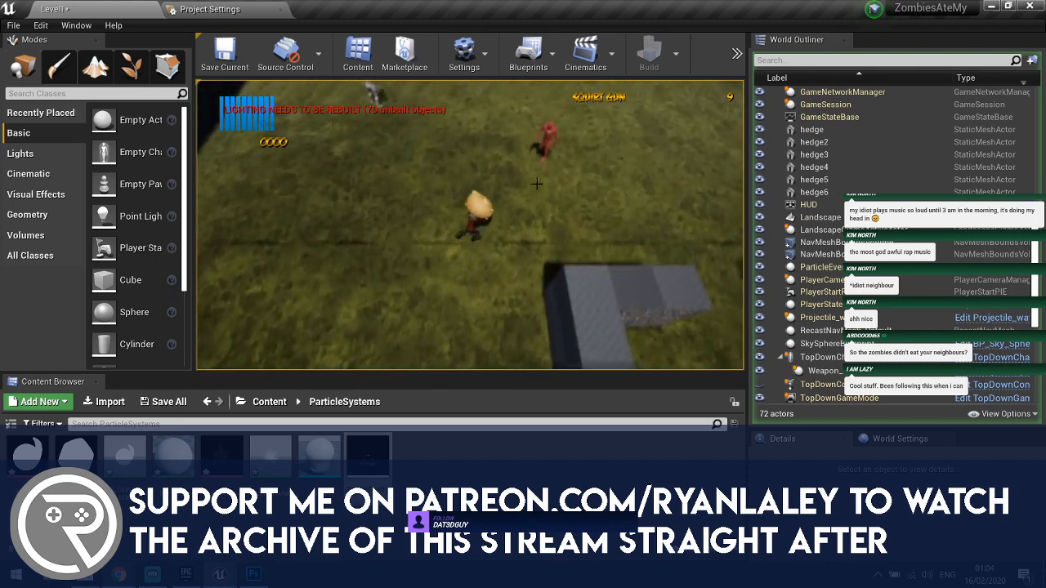
left_click(534, 185)
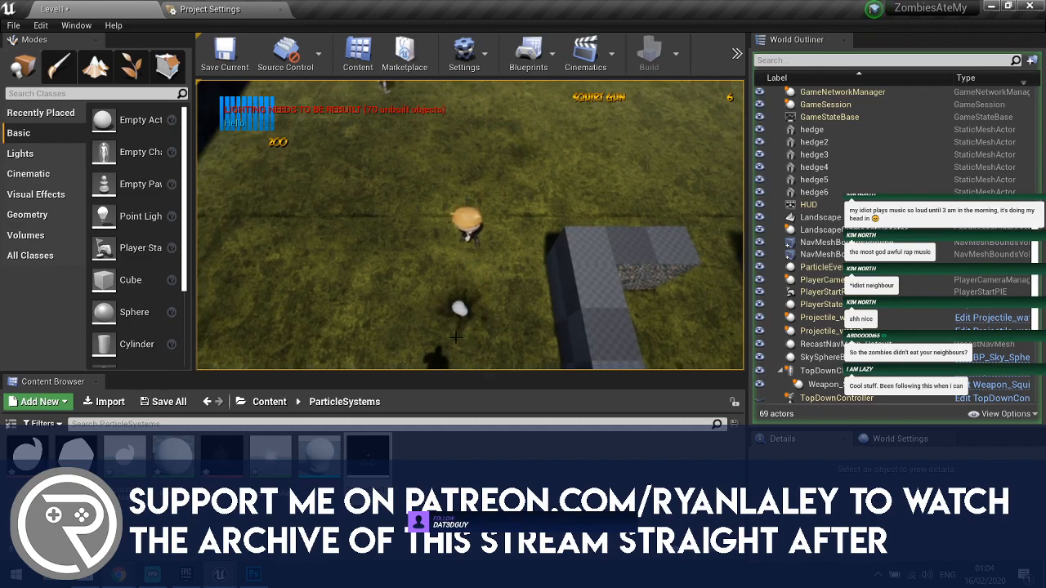
key("a")
key("s")
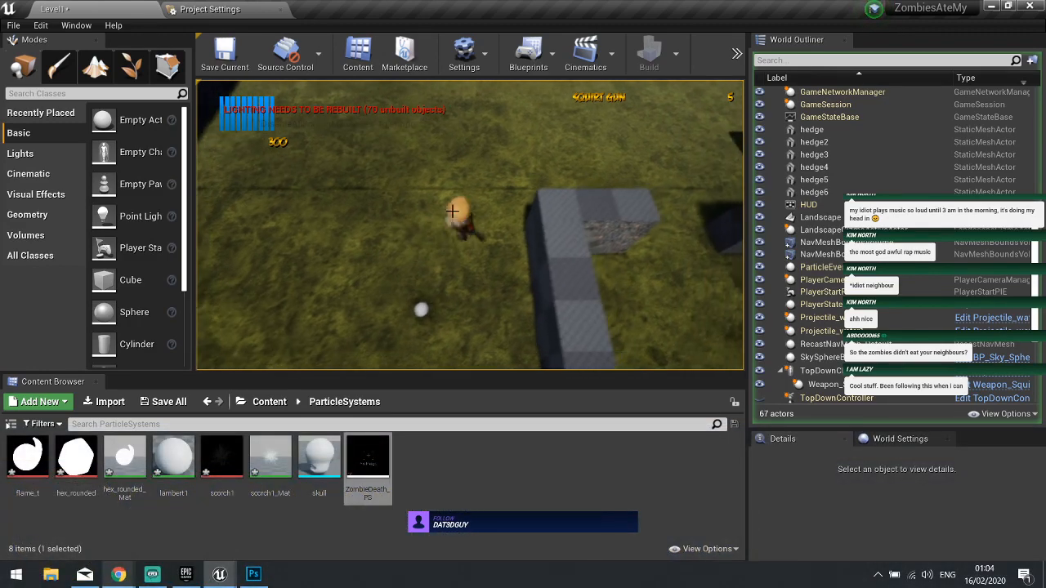
- Shoot more zombies near the platforms and in the field, run to the wooden structure and end the play test
key("w")
left_click(607, 138)
key("s")
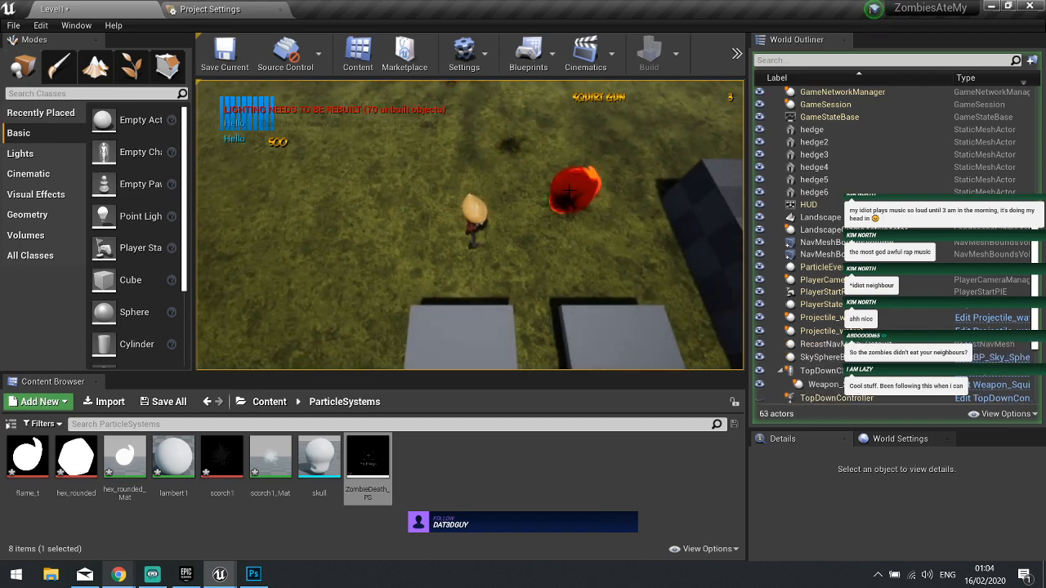
left_click(473, 143)
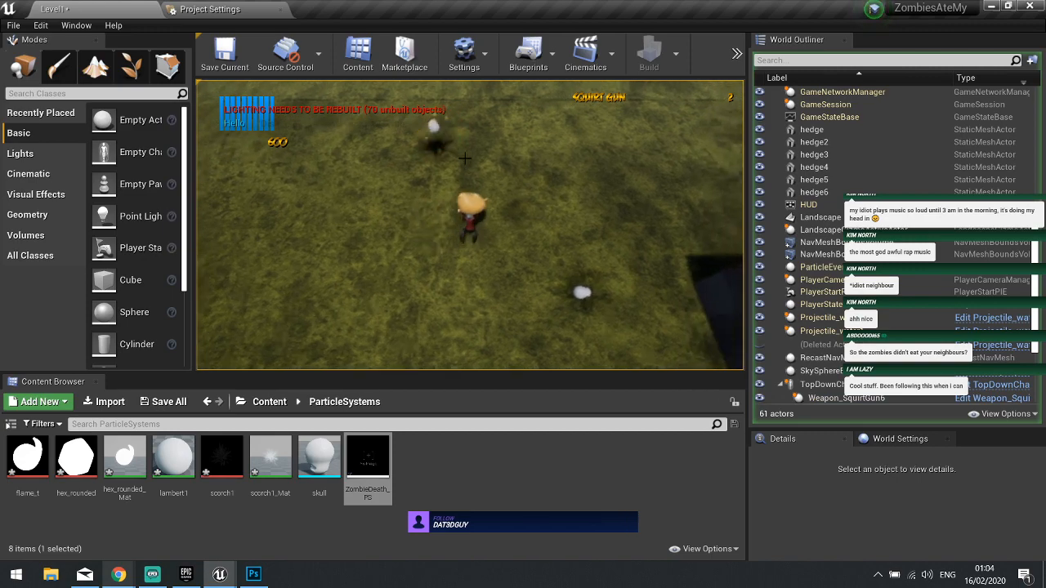
key("w")
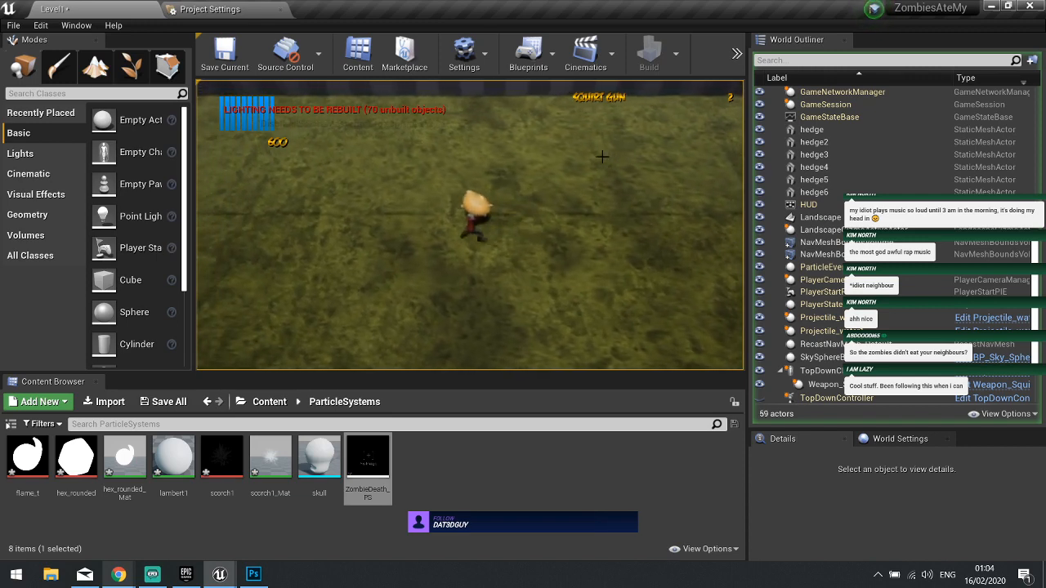
key("a")
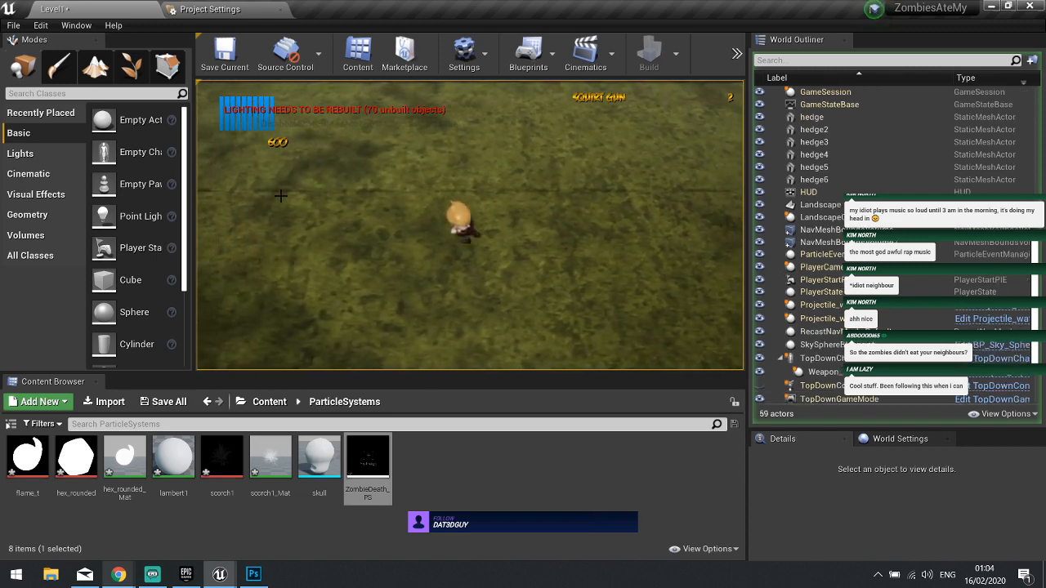
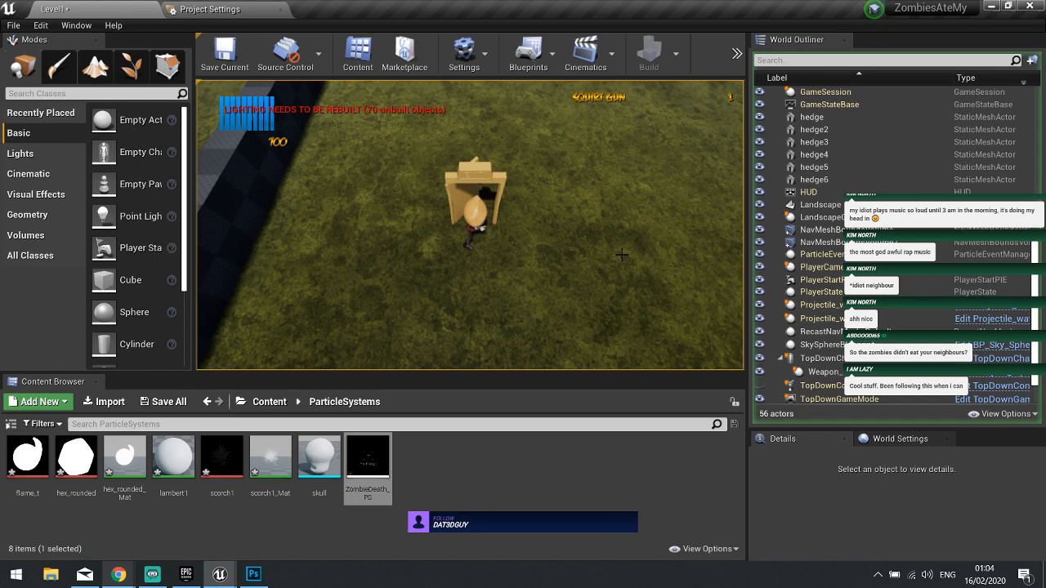
key("w")
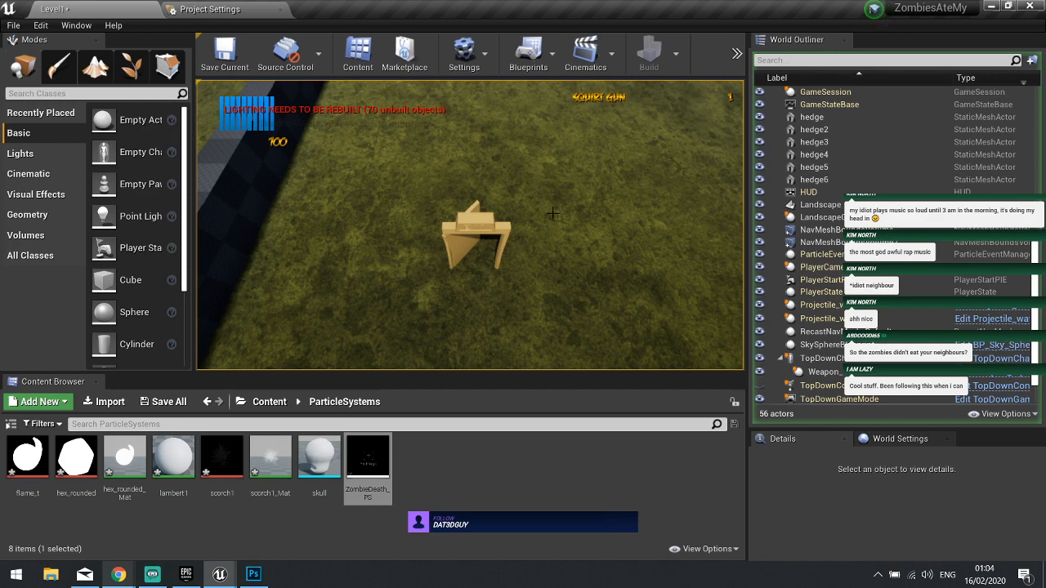
key("Escape")
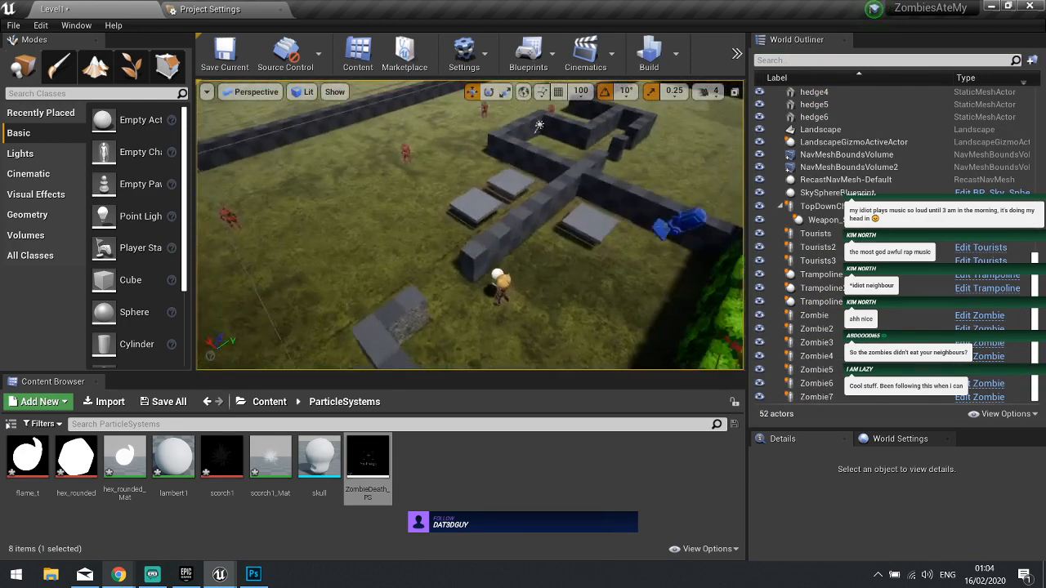
- Look over the walls, hedge and zombies in Level1 and start another play test
right_click_drag(470, 224, 375, 214)
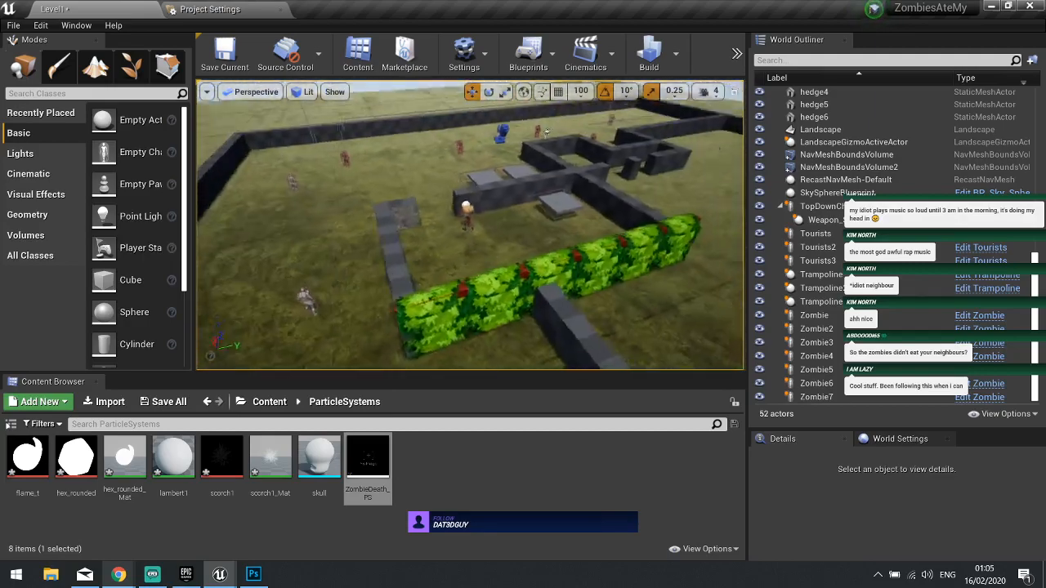
right_click_drag(470, 225, 510, 184)
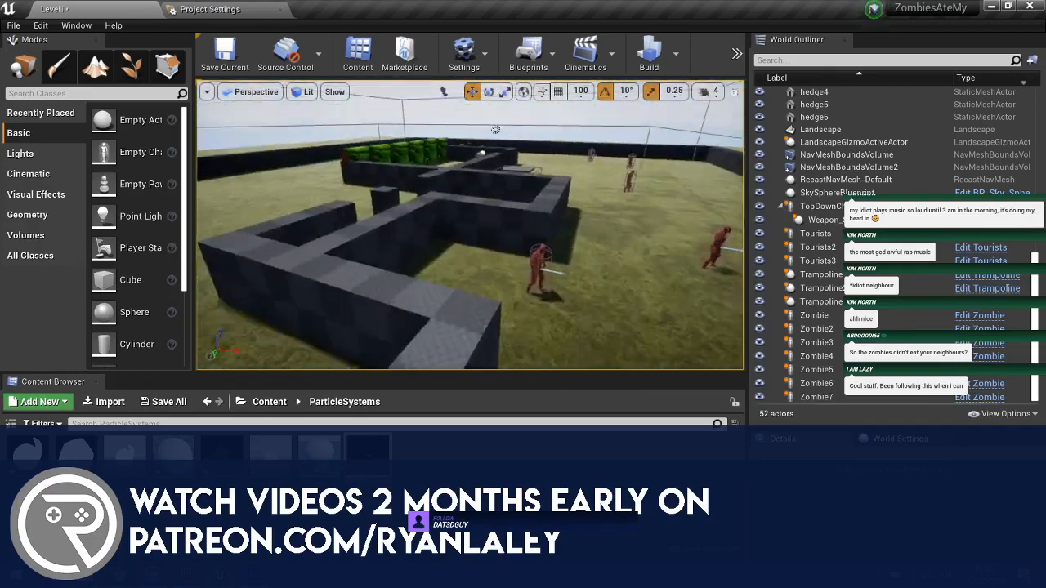
right_click_drag(497, 291, 481, 286)
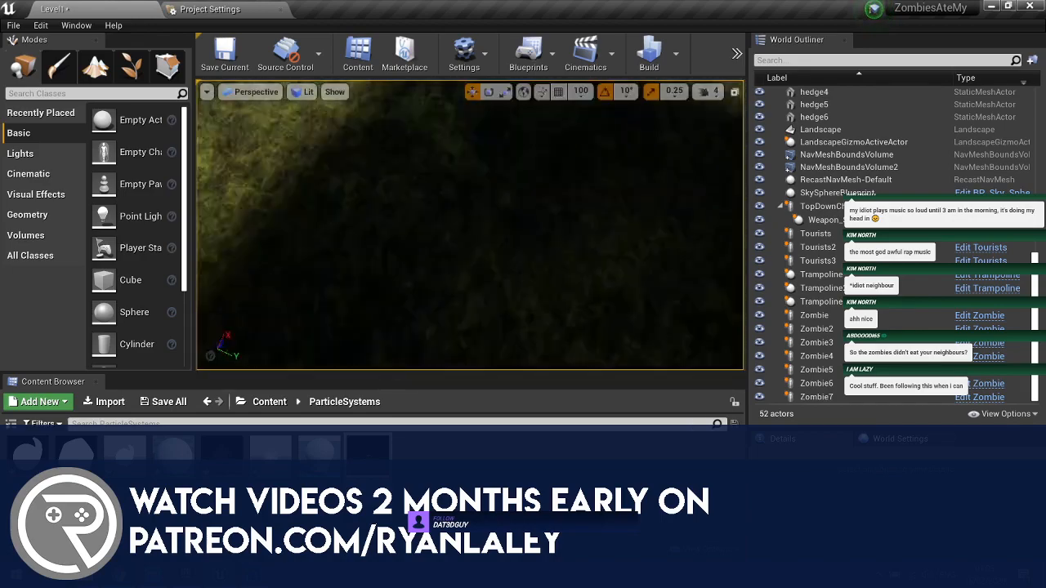
left_click(736, 53)
left_click(768, 84)
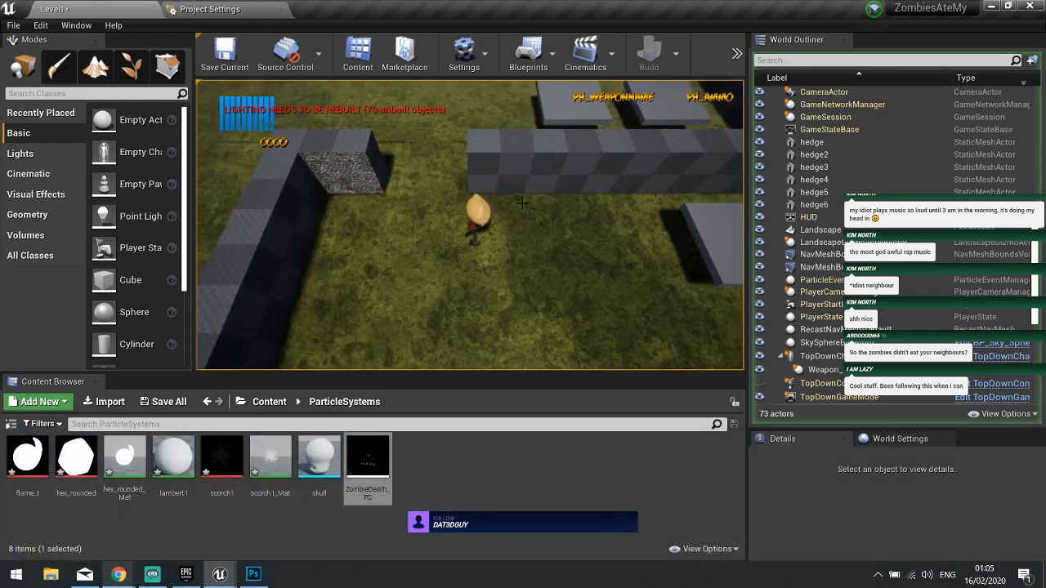
- Run the character past the starting walls to the platforms and shoot the approaching zombies with the squirt gun
key("a")
left_click(523, 159)
key("w")
left_click(494, 147)
key("d")
left_click(542, 180)
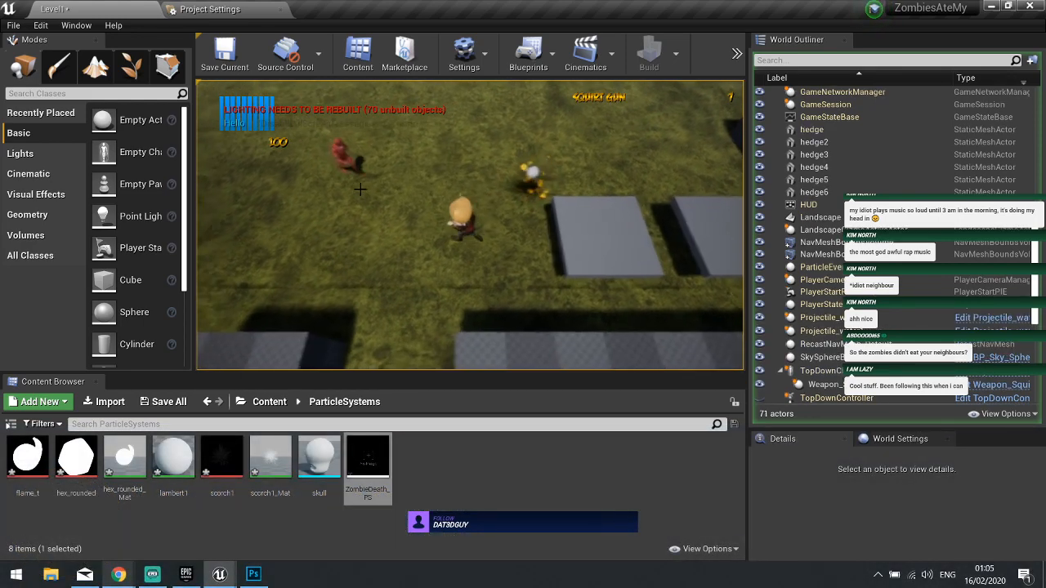
key("a")
left_click(361, 187)
key("w")
key("d")
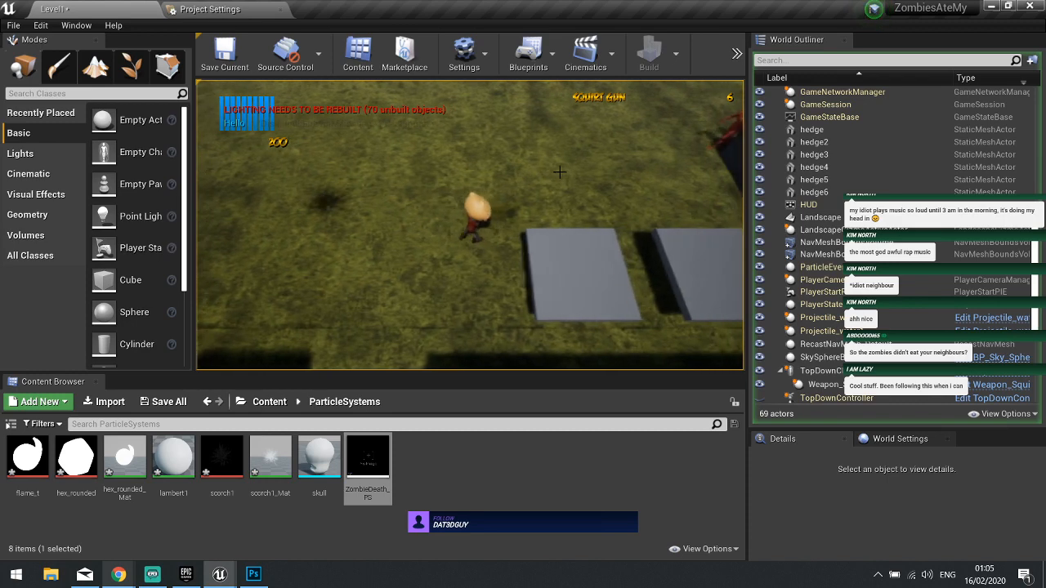
- Cross the open field past the grey tourist, firing the squirt gun, and shoot the zombies that close in
key("w")
key("a")
left_click(476, 181)
left_click(473, 182)
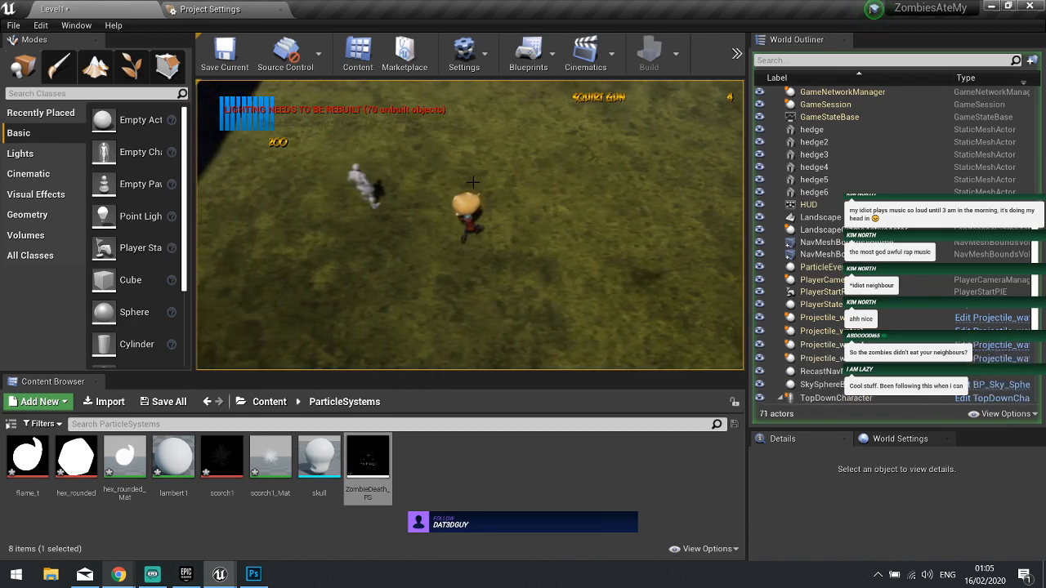
key("d")
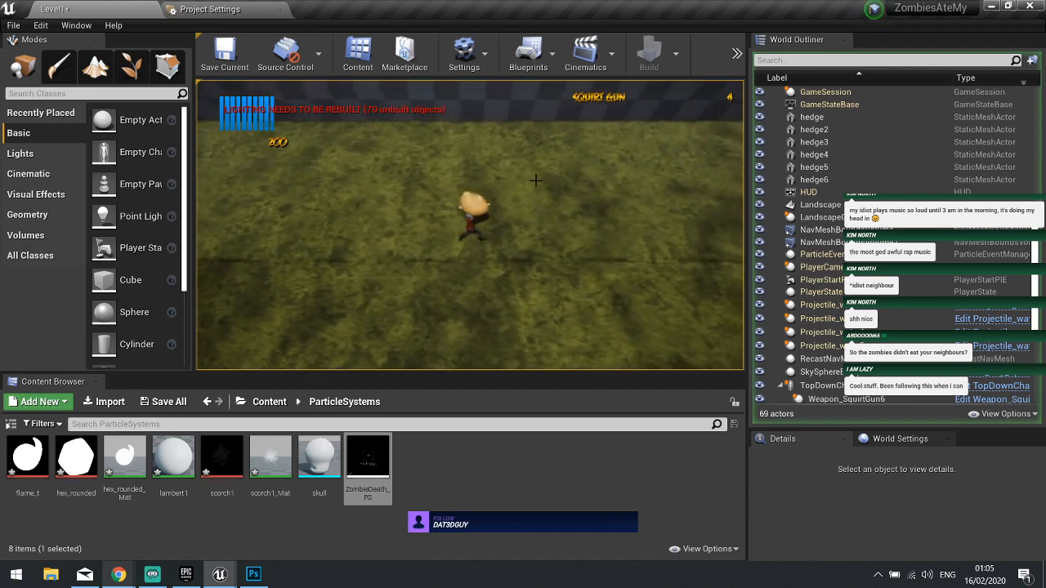
key("s")
key("d")
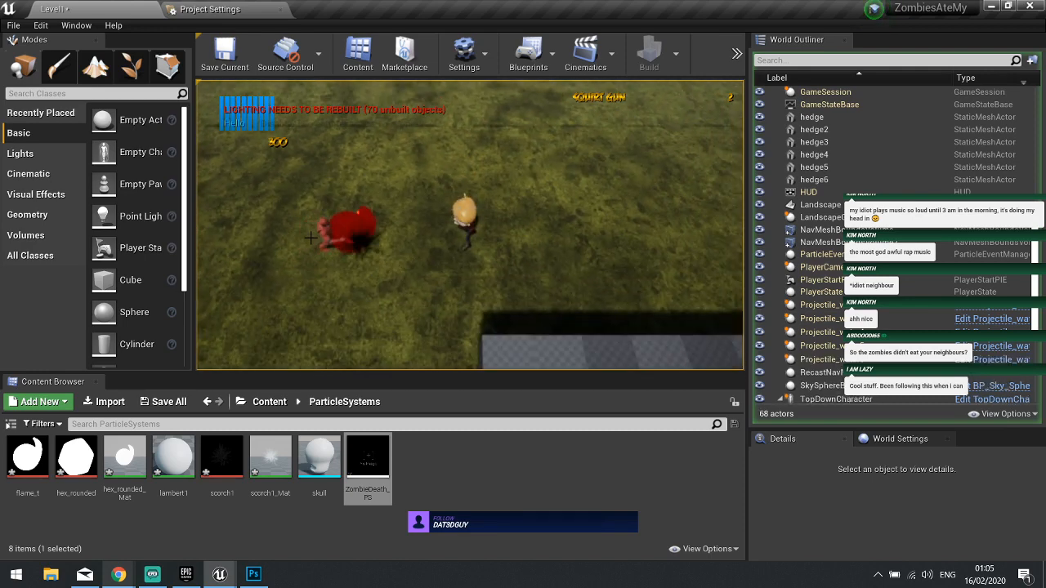
key("s")
key("a")
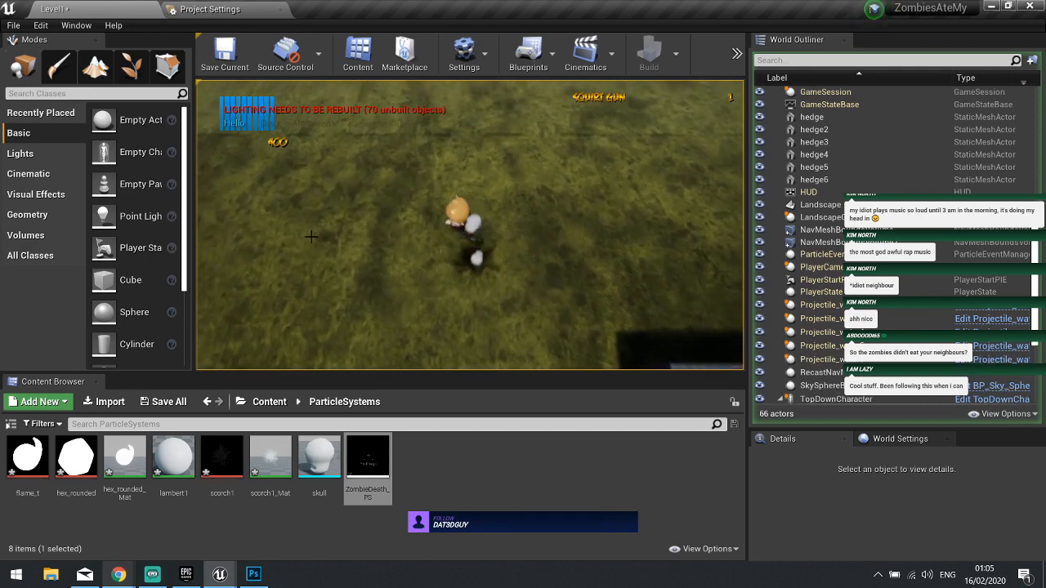
- Lead the remaining zombies past the two platforms to the walled enclosure without firing
key("d")
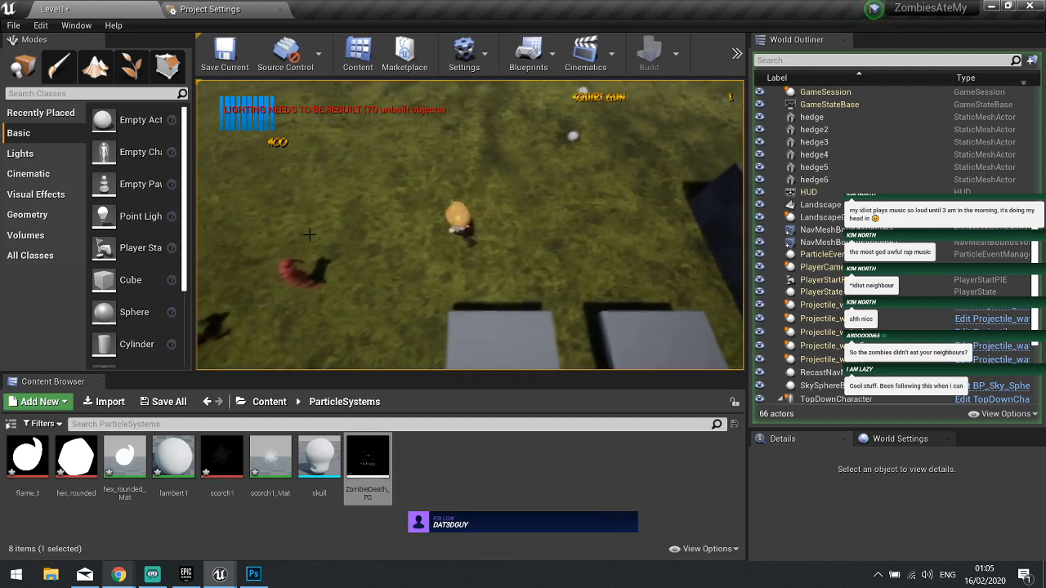
key("s")
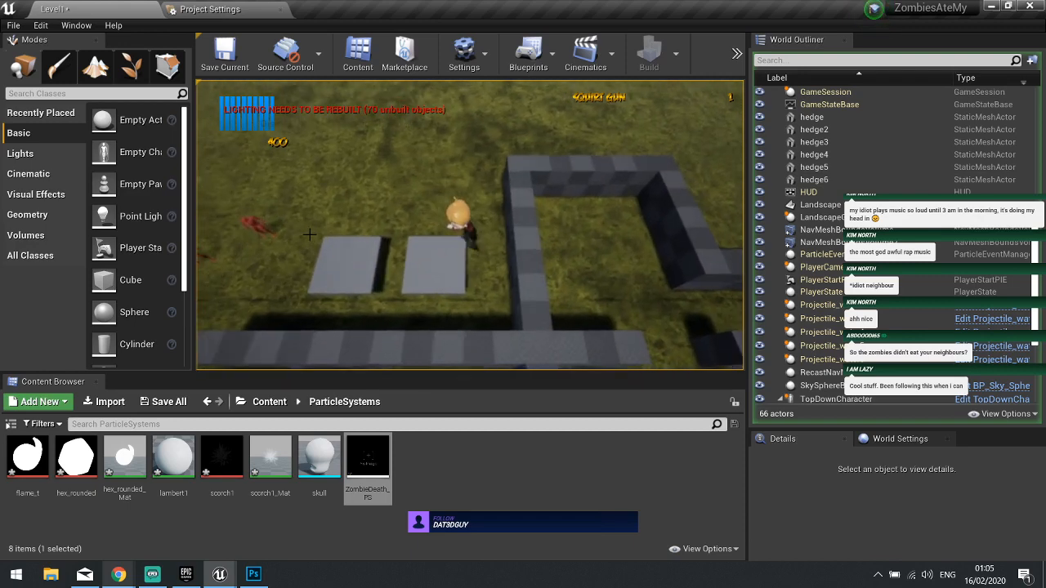
key("a")
key("w")
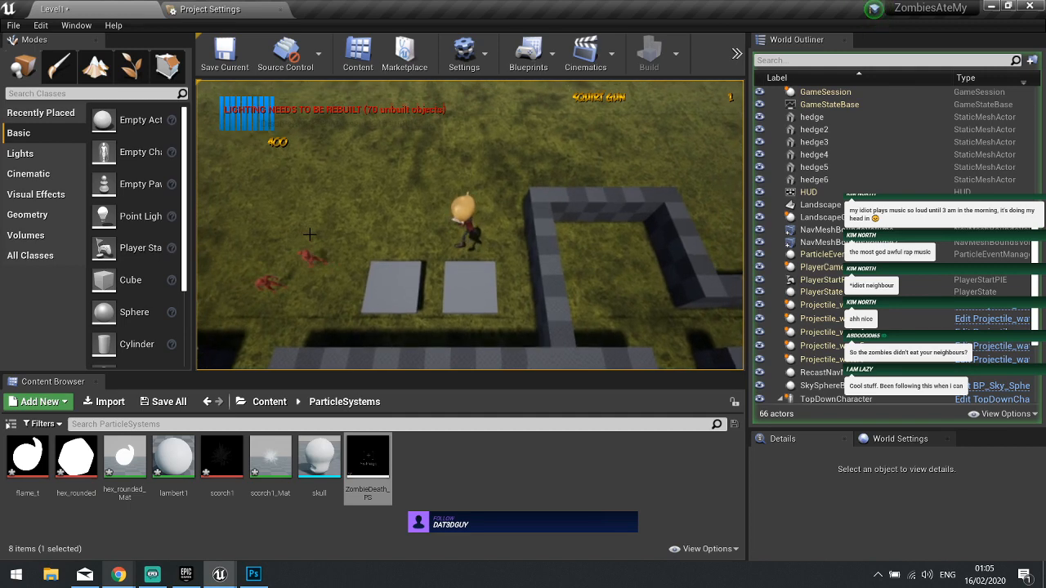
key("w")
key("d")
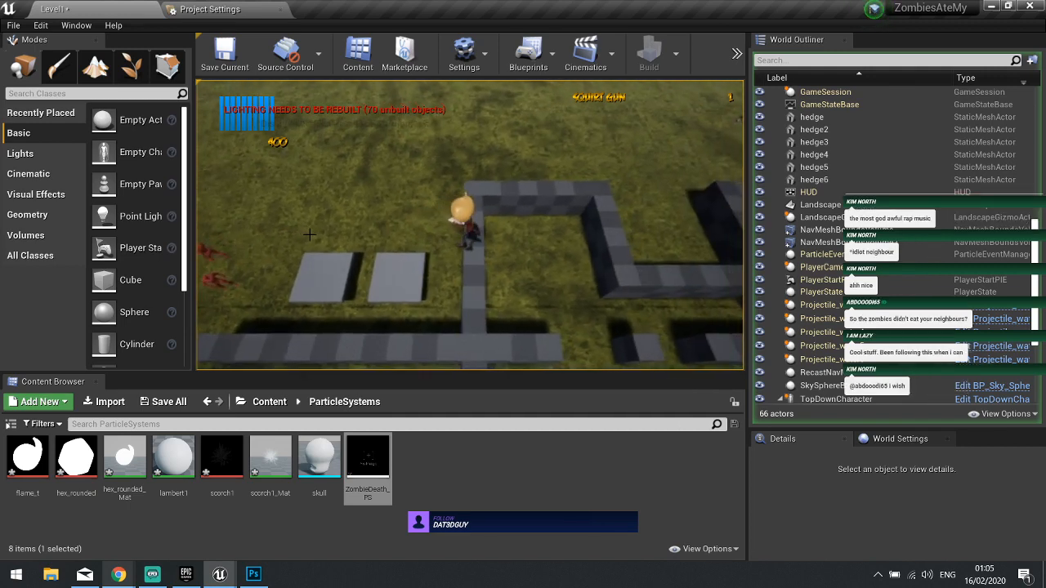
- Run around the hedge and the corner wall, fire the last squirt gun shot and draw the zombie after the character
key("s")
key("d")
key("s")
key("a")
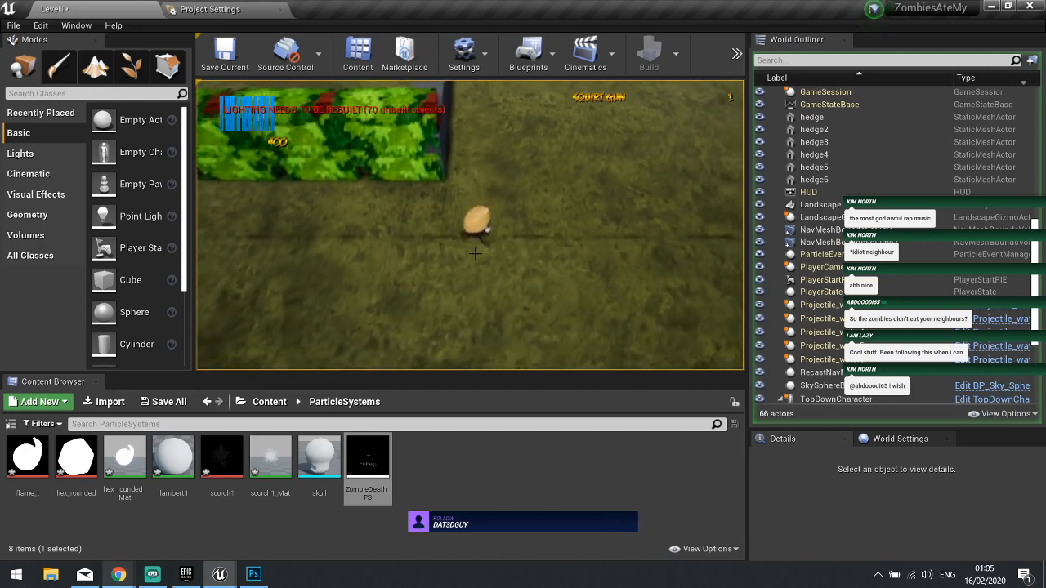
key("s")
key("a")
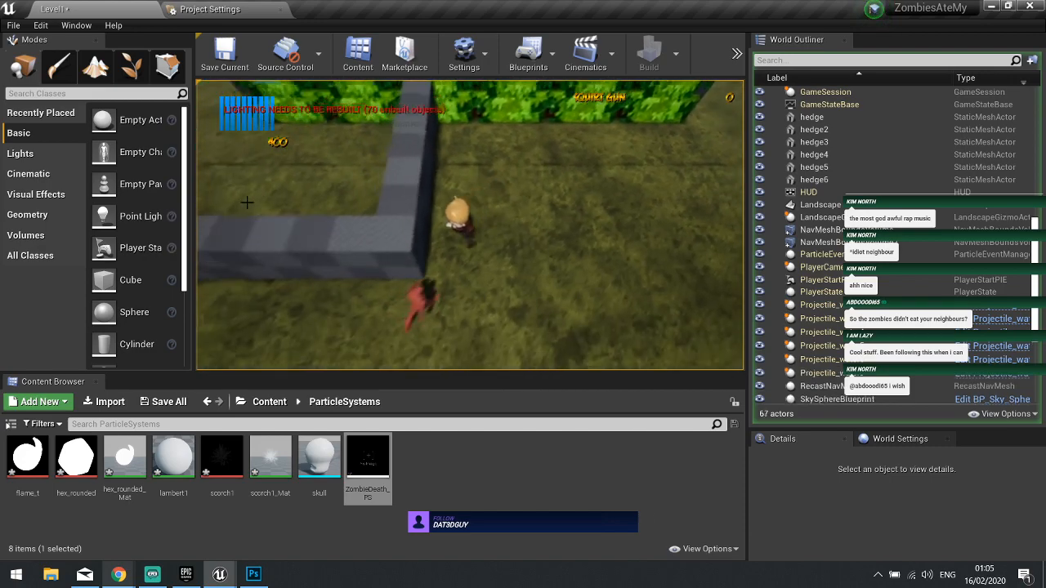
key("s")
key("w")
key("a")
key("s")
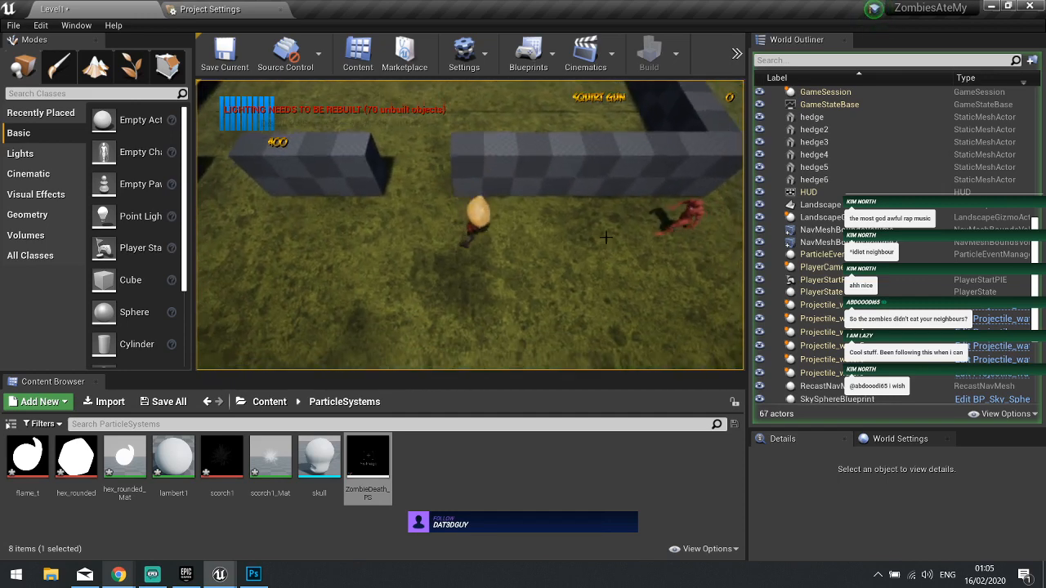
- Switch the weapon to the Soda Pack and blow up the pursuing zombie between the walls
key("e")
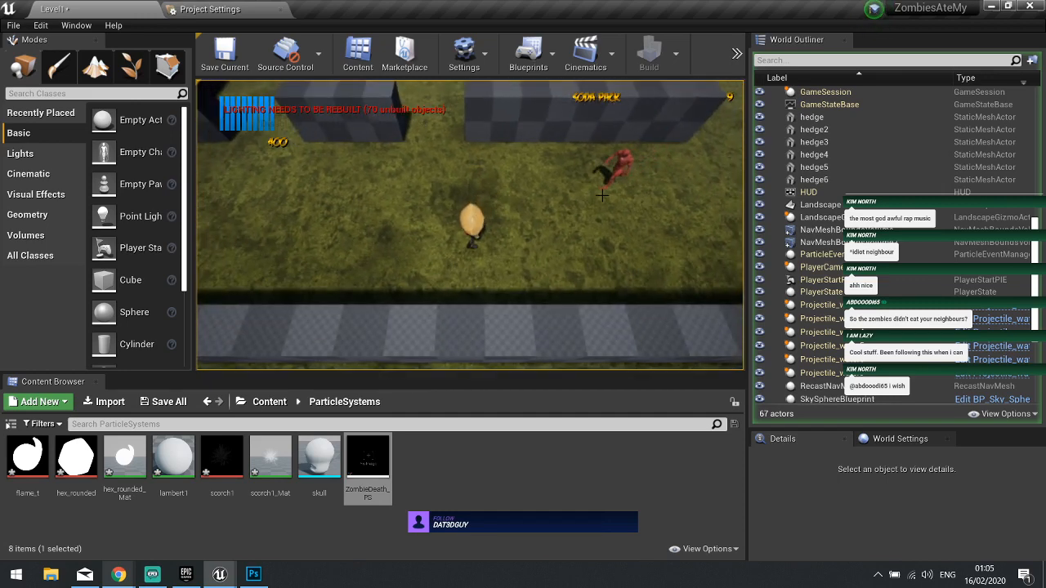
key("d")
left_click(583, 198)
key("a")
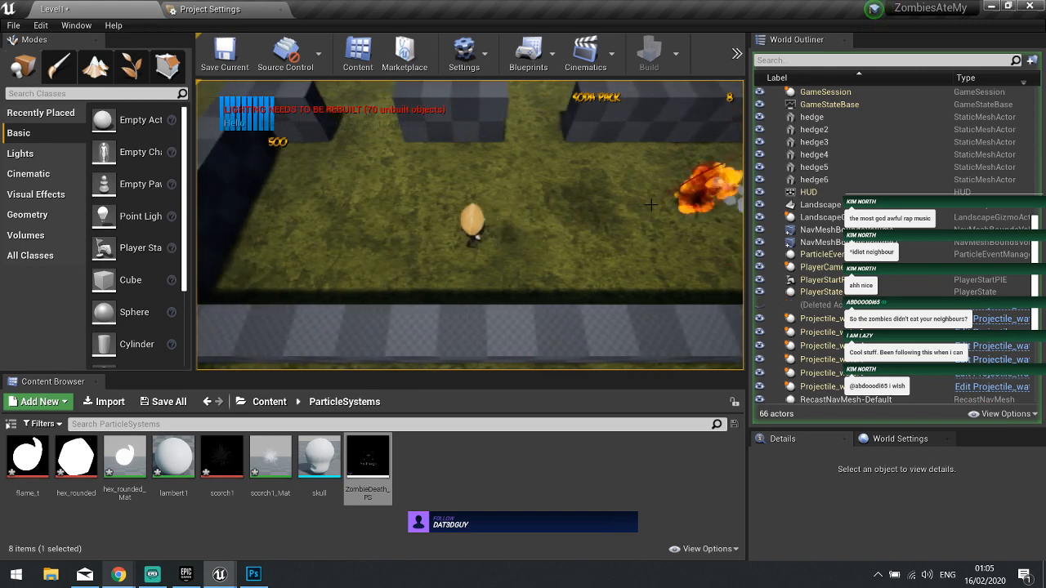
left_click(507, 200)
- Run back past the wall segments into the grass beside the hedge, throwing a soda can on the way
key("w")
key("w")
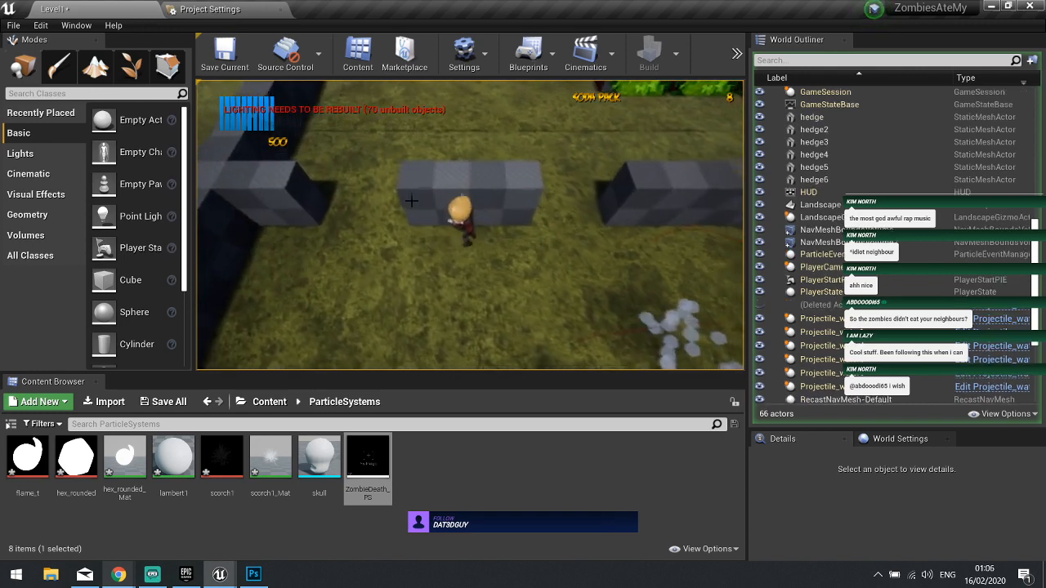
key("s")
key("w")
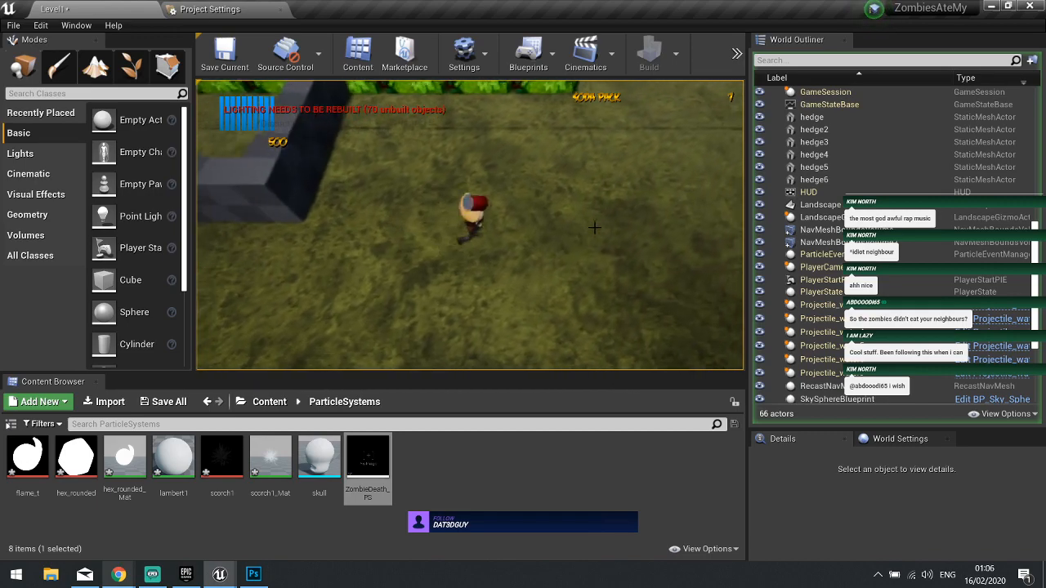
key("w")
key("d")
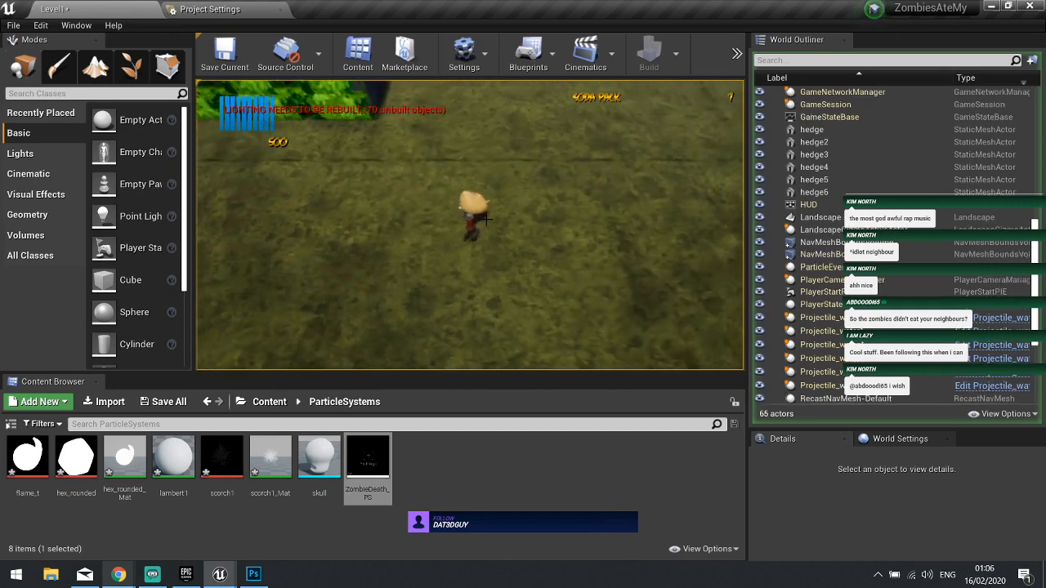
- Throw more soda cans while running up the open field past the block walls to test their explosions
key("w")
key("d")
left_click(486, 219)
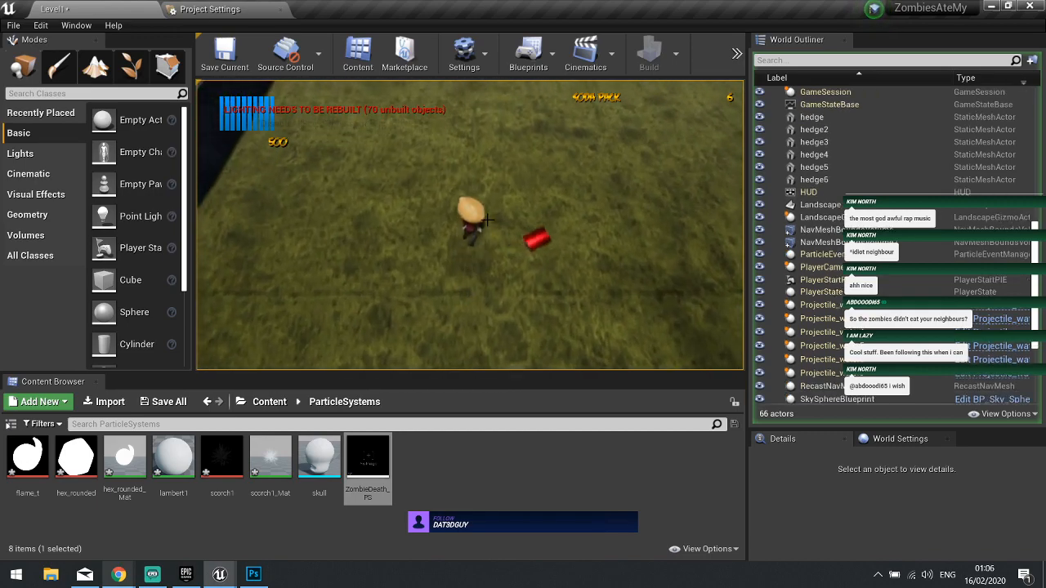
key("w")
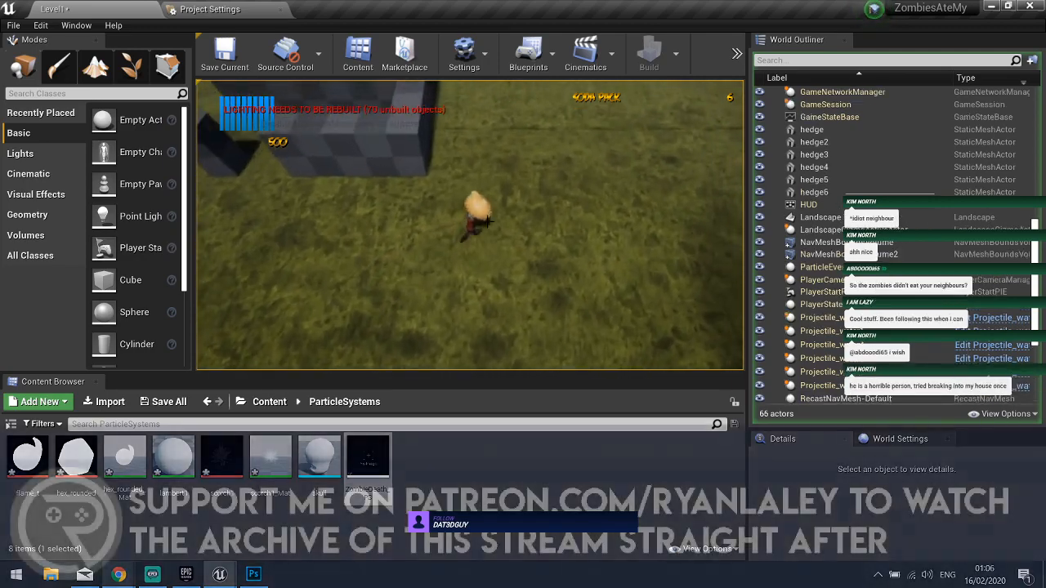
key("w")
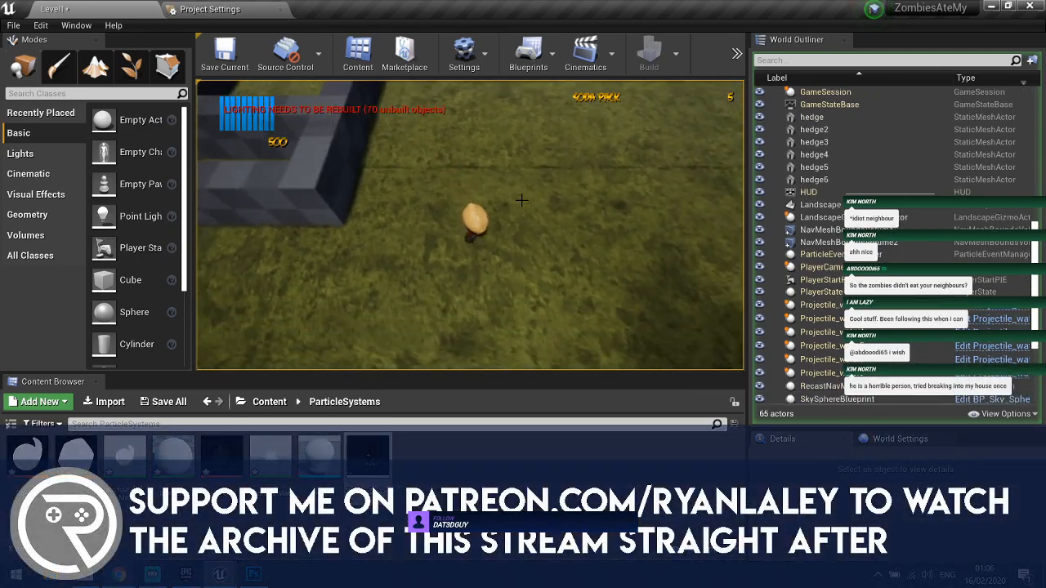
key("w")
key("d")
left_click(521, 200)
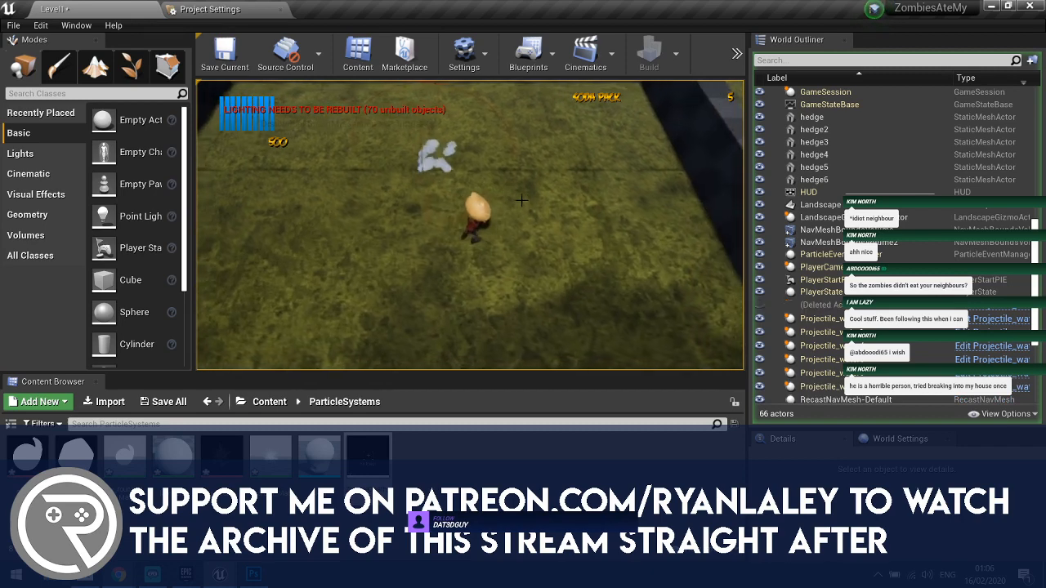
- Run on through the far end of the field and turn back towards the block wall
key("w")
key("d")
key("s")
key("a")
key("a")
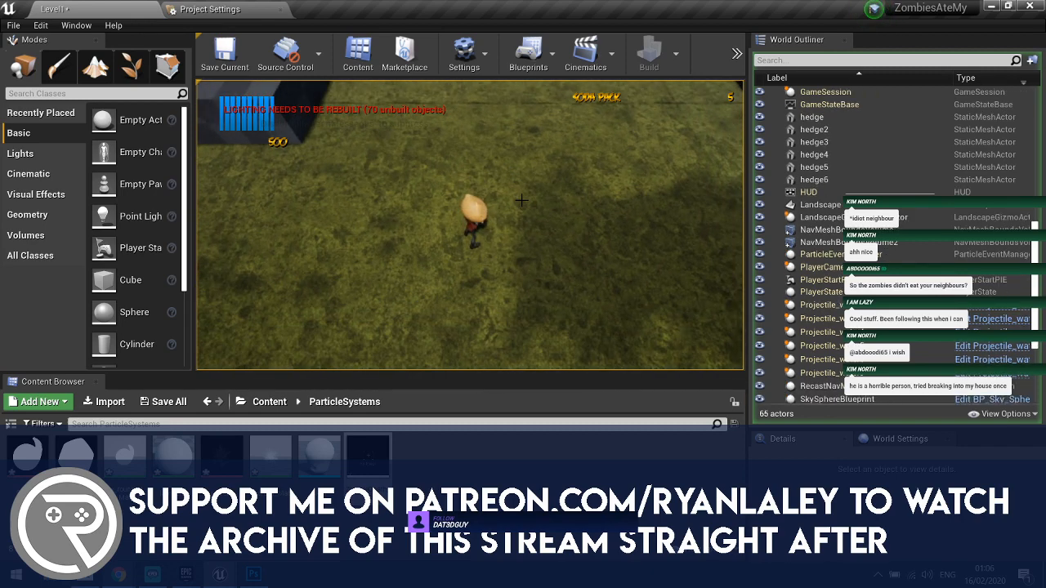